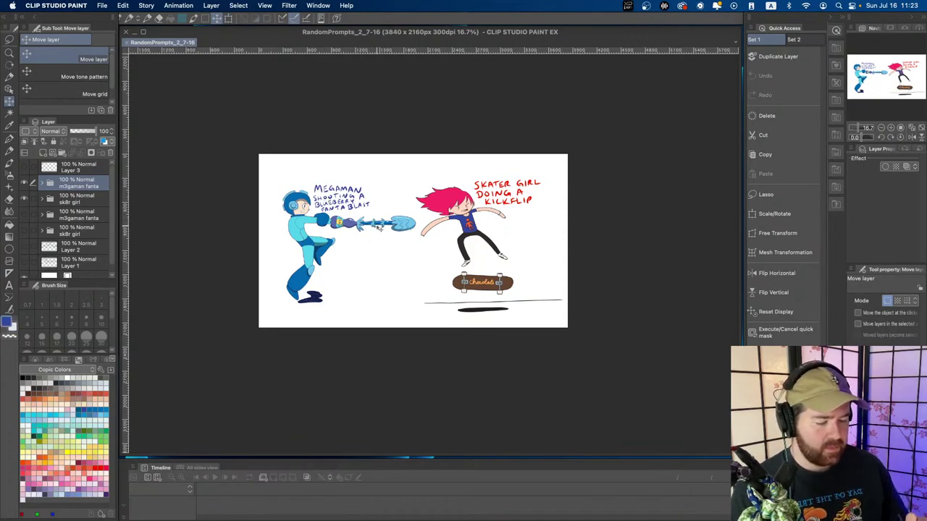
- Hide the two visible artwork folders, "m3gaman fanta" and "sk8r girl"
{"action": "left_click_drag", "start_coordinate": [378, 228], "coordinate": [378, 229]}
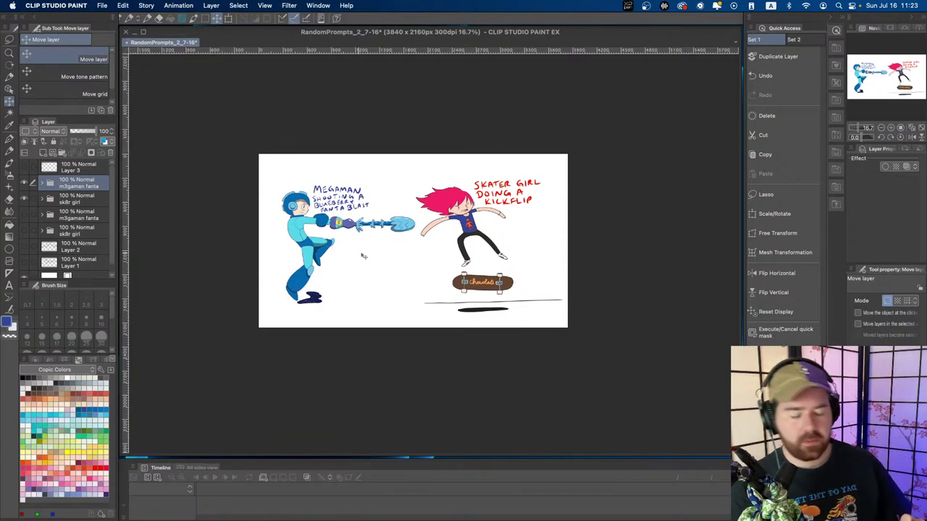
{"action": "key", "text": "slash"}
{"action": "left_click", "coordinate": [398, 250]}
{"action": "left_click_drag", "start_coordinate": [414, 240], "coordinate": [427, 258]}
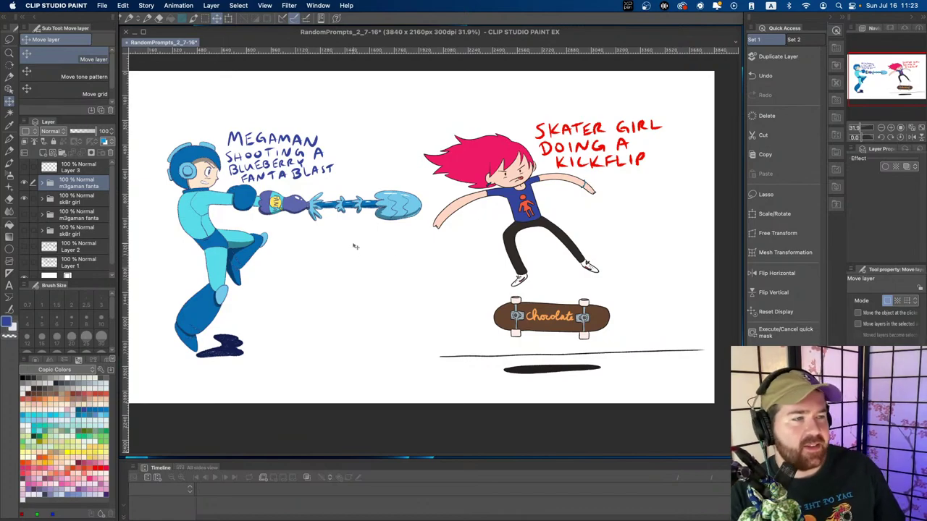
{"action": "scroll", "coordinate": [390, 242], "scroll_direction": "up", "scroll_amount": 1}
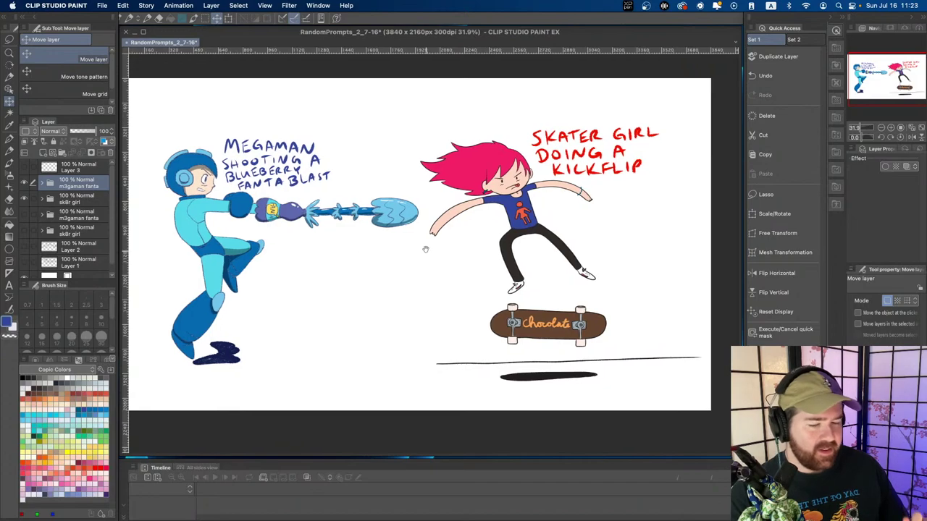
{"action": "left_click", "coordinate": [24, 184]}
{"action": "left_click", "coordinate": [24, 200]}
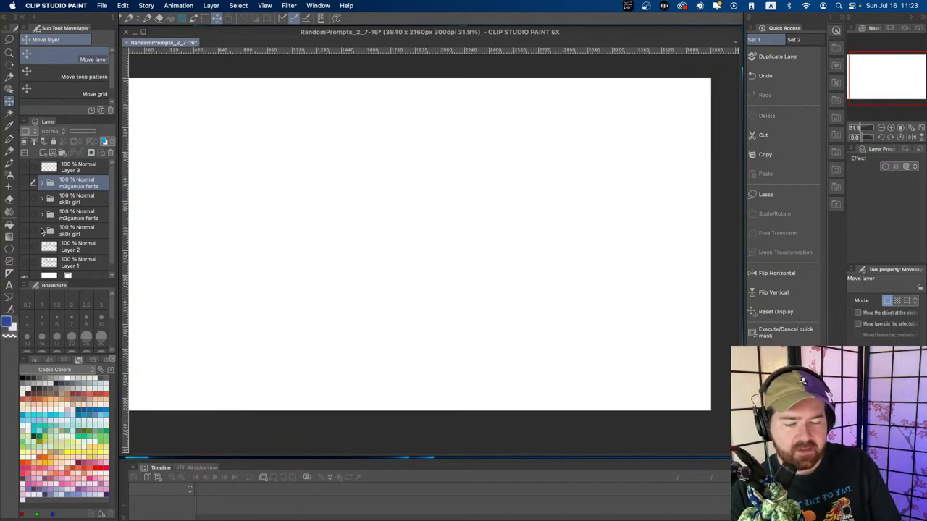
- Create a new layer folder and move all four "m3gaman fanta" and "sk8r girl" folders into it
{"action": "left_click", "coordinate": [61, 152]}
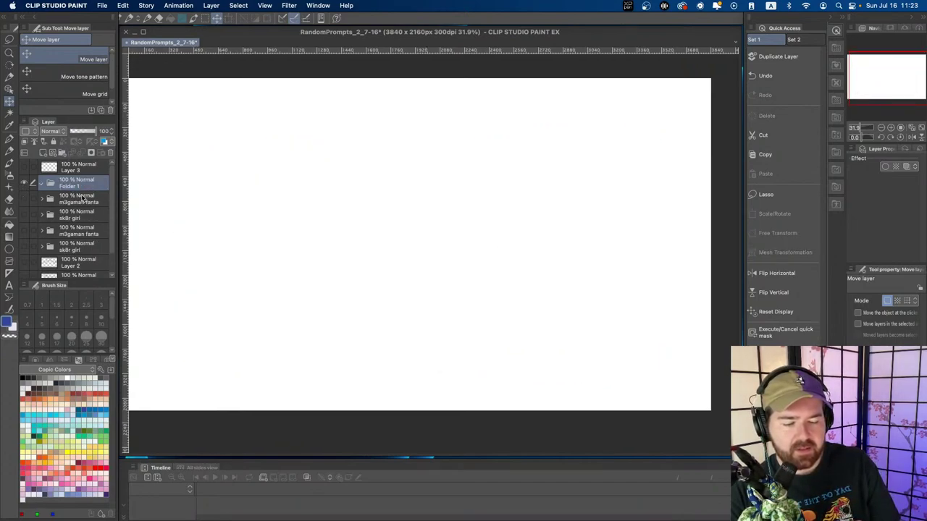
{"action": "left_click", "coordinate": [80, 200]}
{"action": "left_click", "coordinate": [32, 210]}
{"action": "left_click_drag", "start_coordinate": [35, 222], "coordinate": [33, 244]}
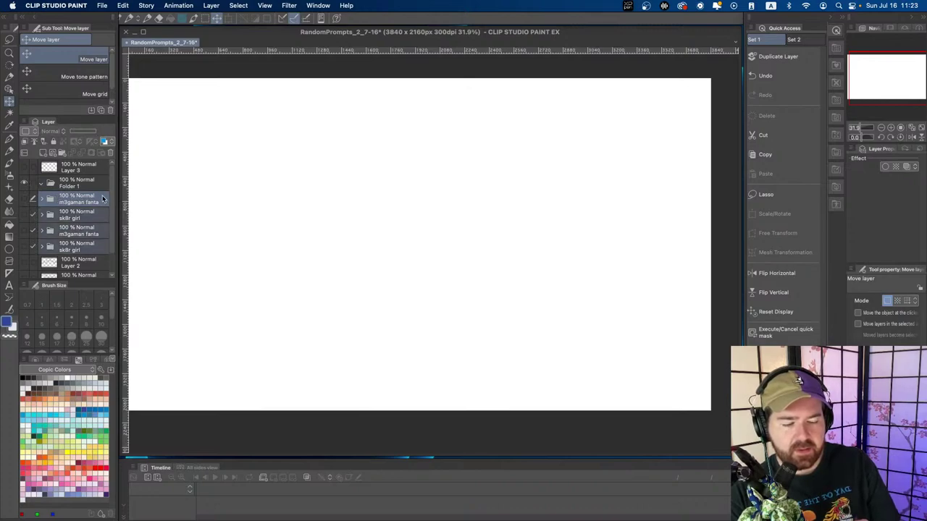
{"action": "left_click_drag", "start_coordinate": [100, 197], "coordinate": [70, 186]}
- Rename the folder holding the old artwork as "7-9" and collapse it
{"action": "double_click", "coordinate": [70, 185]}
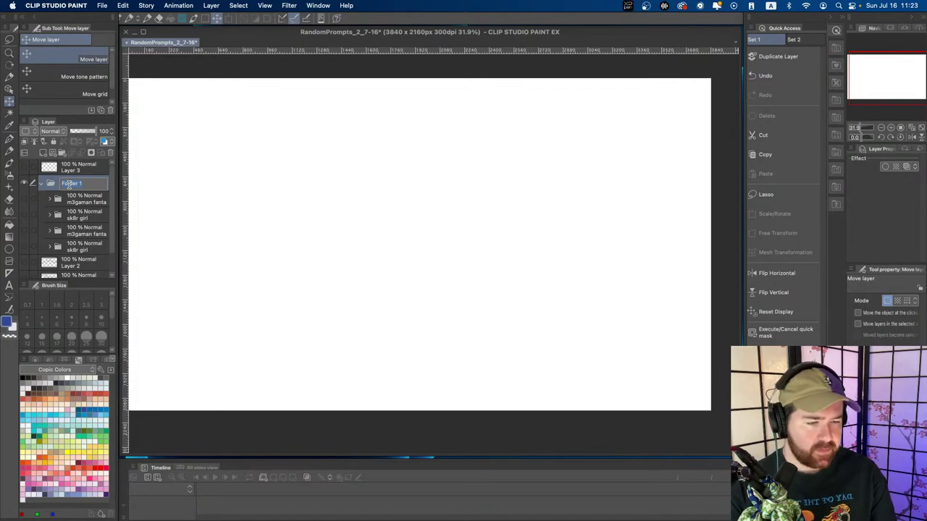
{"action": "type", "text": "7"}
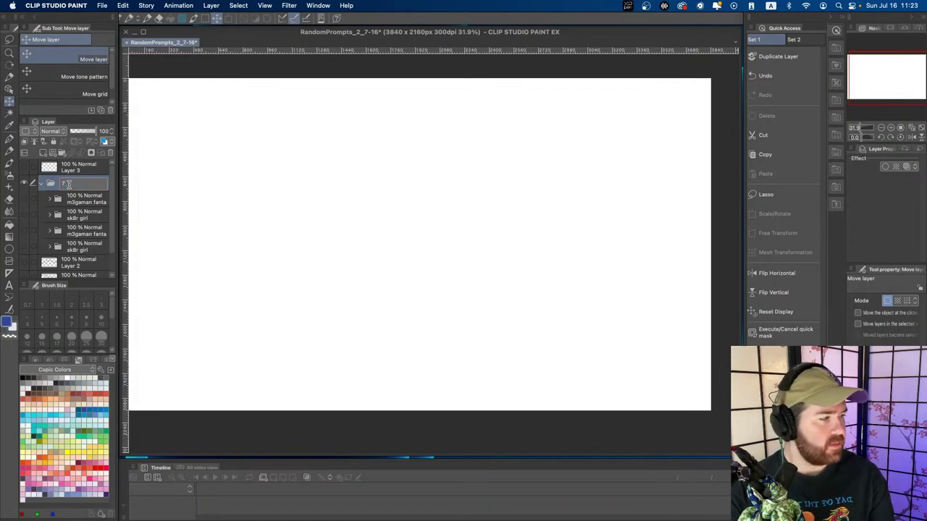
{"action": "type", "text": "-"}
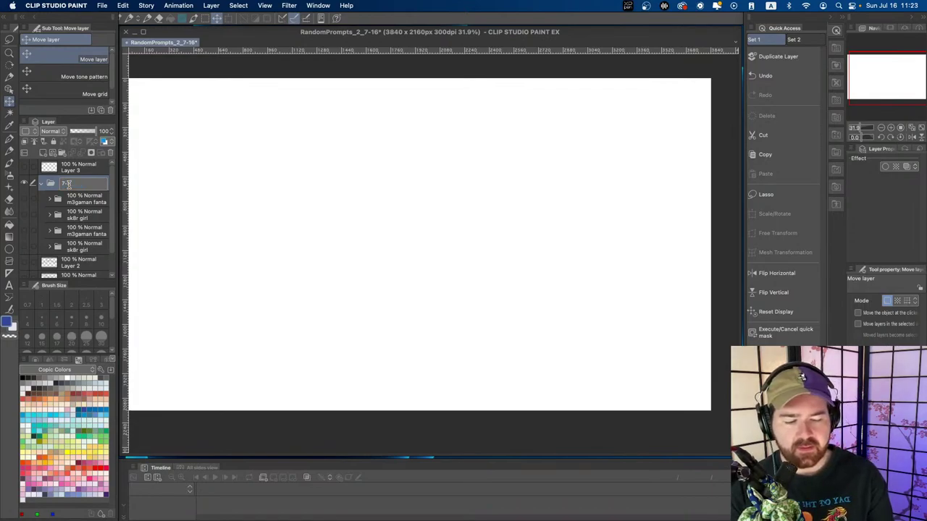
{"action": "key", "text": "Return"}
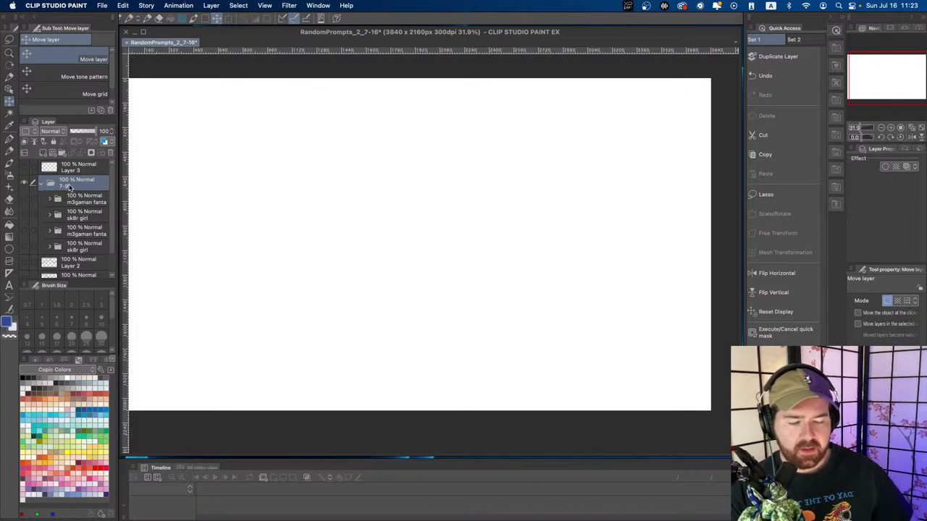
{"action": "left_click", "coordinate": [41, 183]}
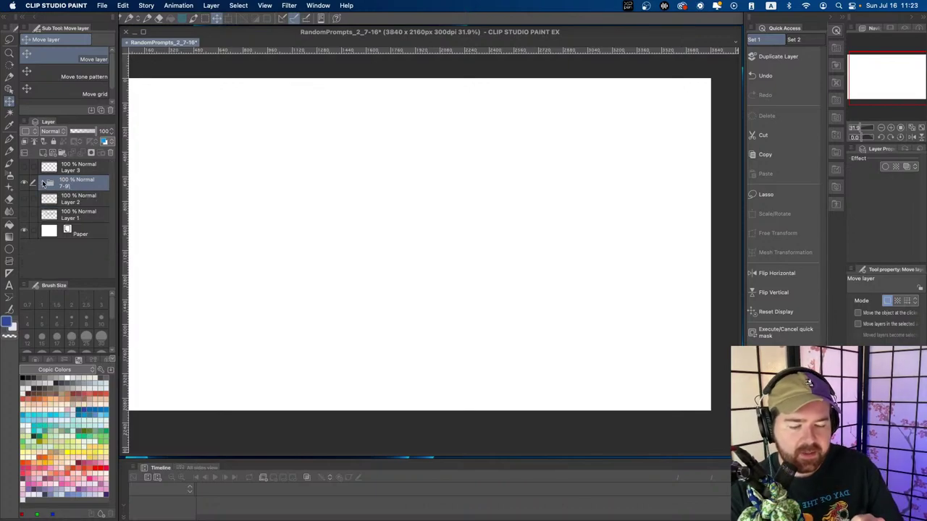
{"action": "double_click", "coordinate": [72, 184]}
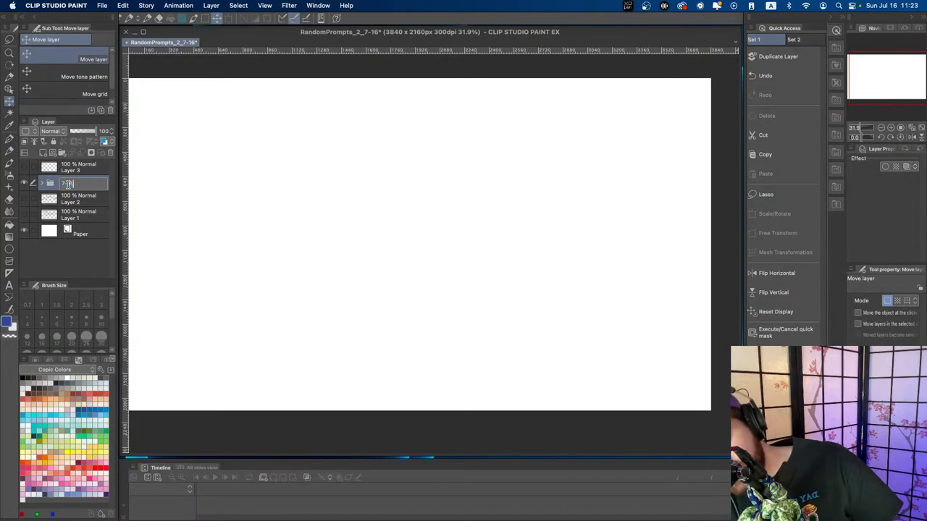
{"action": "key", "text": "Return"}
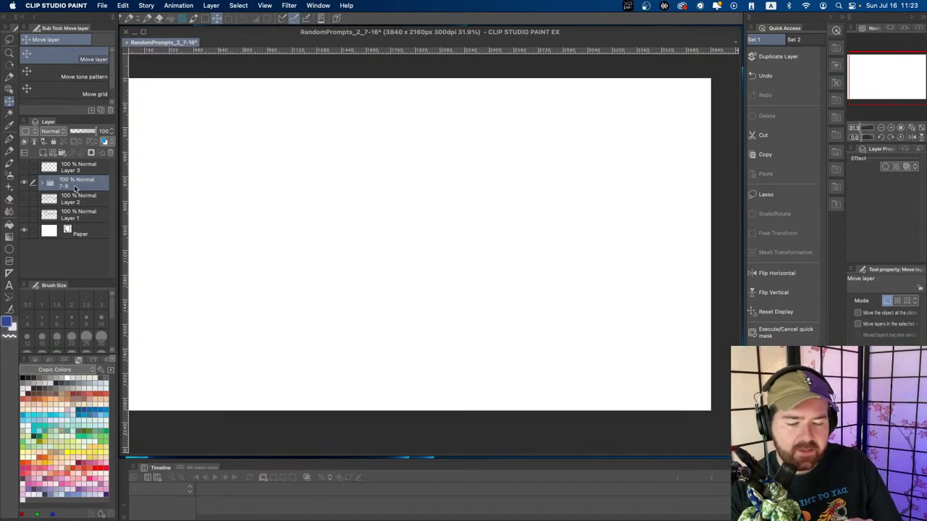
- Create another layer folder above the 7-9 folder and name it "7-16"
{"action": "left_click", "coordinate": [61, 153]}
{"action": "double_click", "coordinate": [70, 185]}
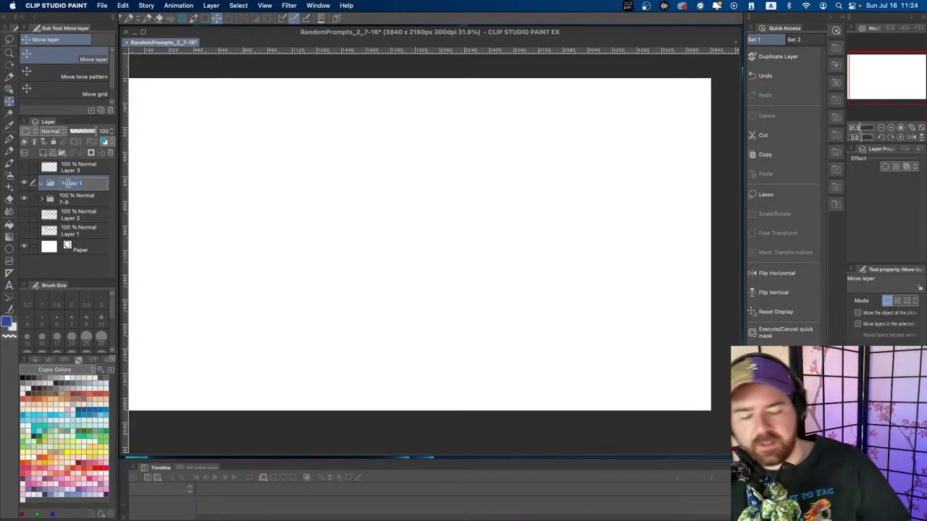
{"action": "type", "text": "1-"}
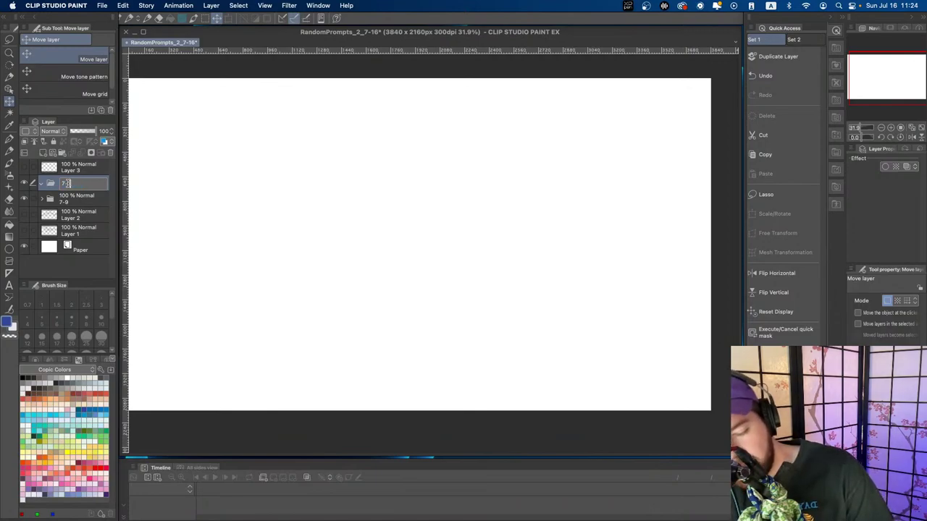
{"action": "key", "text": "Return"}
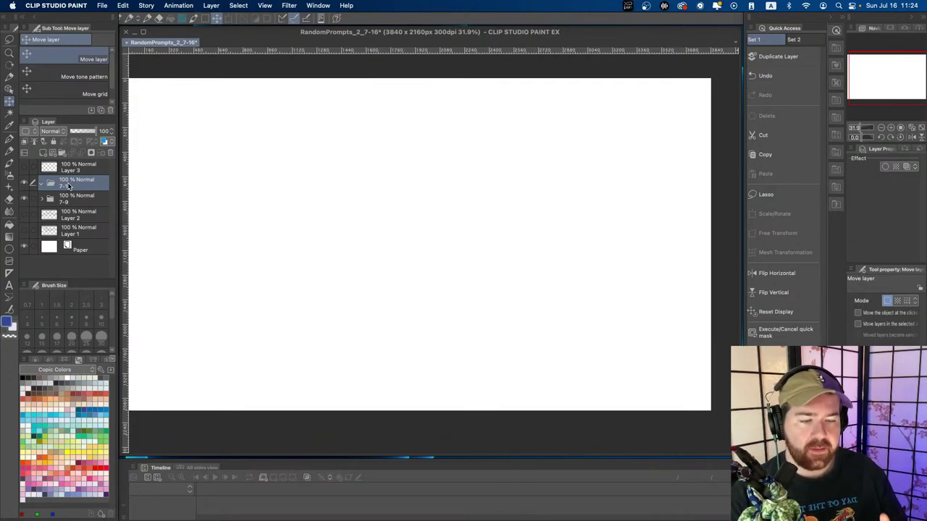
- Add a layer inside the 7-16 folder and handwrite the underlined heading "Prompts" near the canvas's upper-left corner with the Real G-Pen
{"action": "mouse_move", "coordinate": [306, 183]}
{"action": "left_mouse_down"}
{"action": "mouse_move", "coordinate": [331, 193]}
{"action": "mouse_move", "coordinate": [323, 185]}
{"action": "left_mouse_up"}
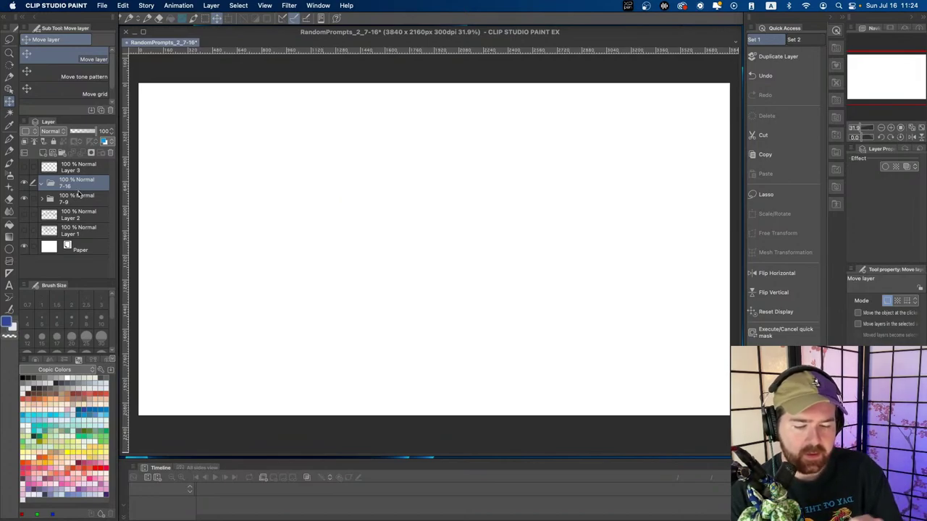
{"action": "left_click", "coordinate": [44, 152]}
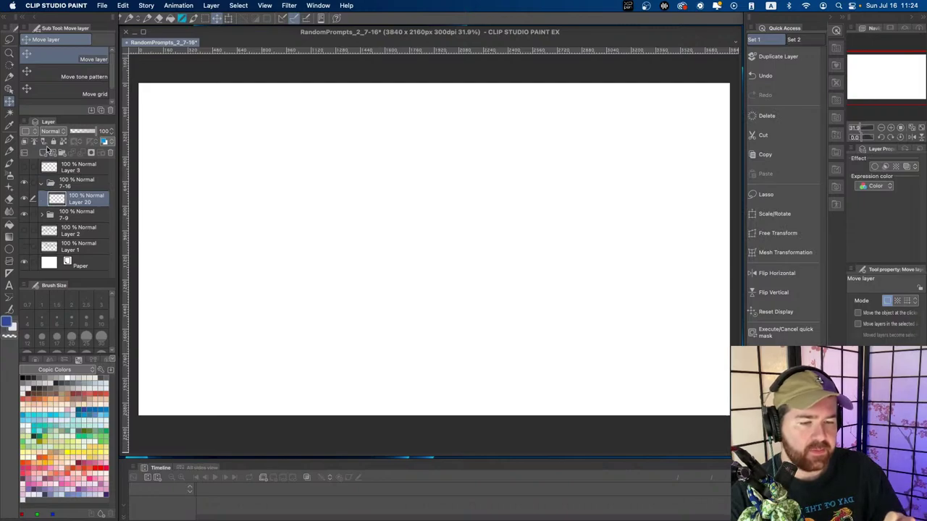
{"action": "key", "text": "p"}
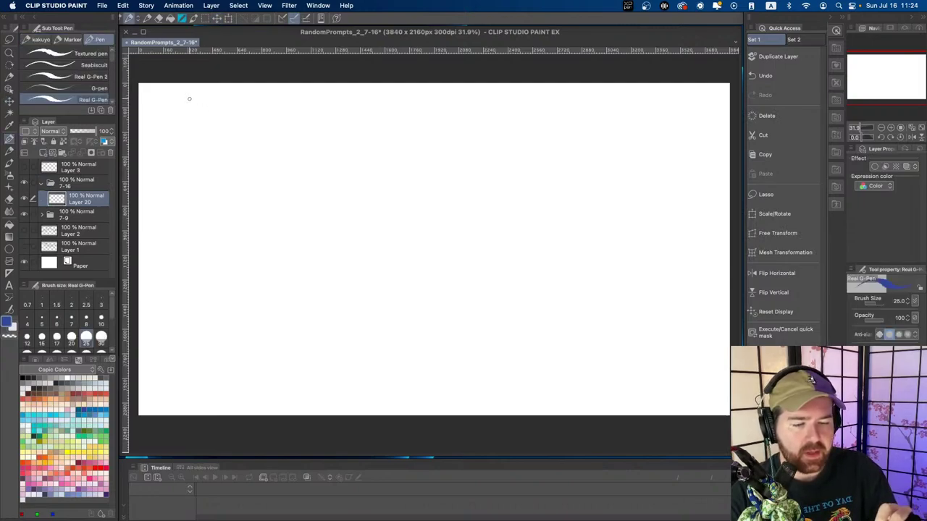
{"action": "mouse_move", "coordinate": [177, 112]}
{"action": "left_mouse_down"}
{"action": "mouse_move", "coordinate": [186, 109]}
{"action": "mouse_move", "coordinate": [178, 103]}
{"action": "left_mouse_up"}
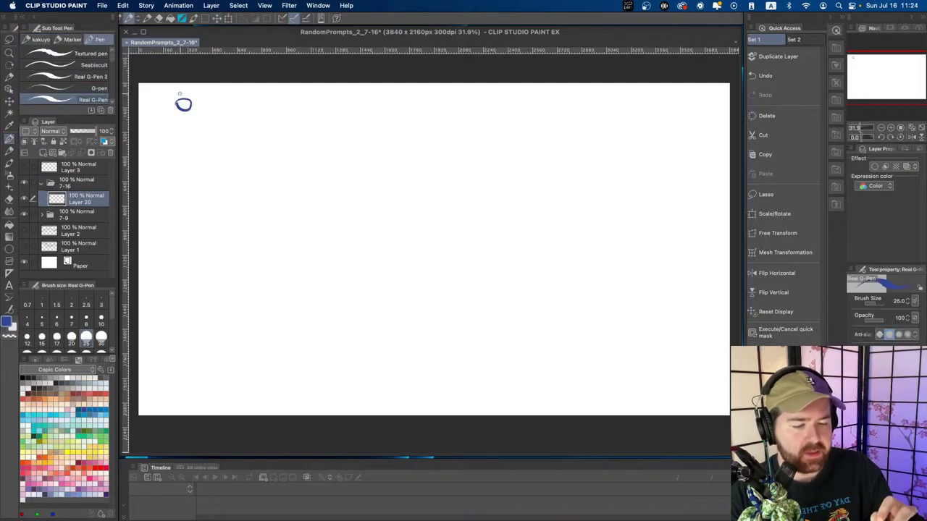
{"action": "key", "text": "cmd+z"}
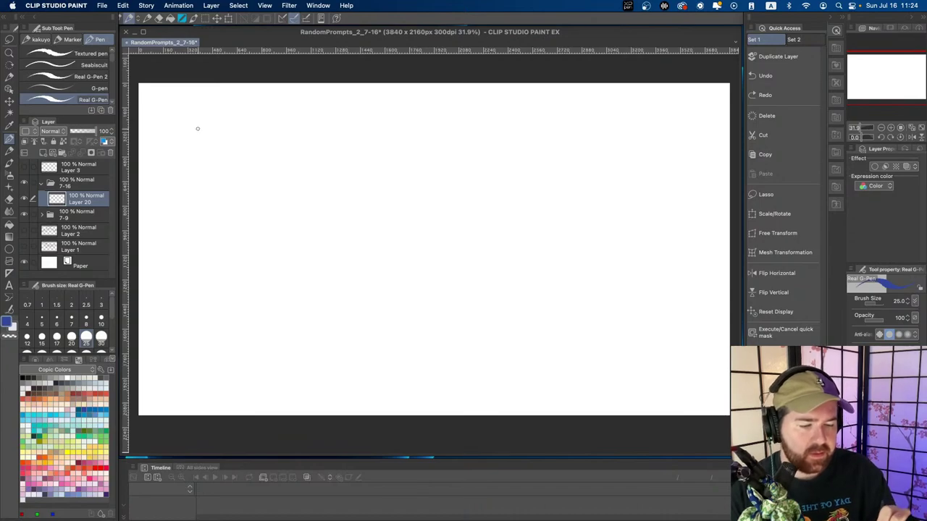
{"action": "left_click_drag", "start_coordinate": [199, 129], "coordinate": [222, 115]}
{"action": "key", "text": "super+space"}
{"action": "left_click_drag", "start_coordinate": [270, 166], "coordinate": [315, 140]}
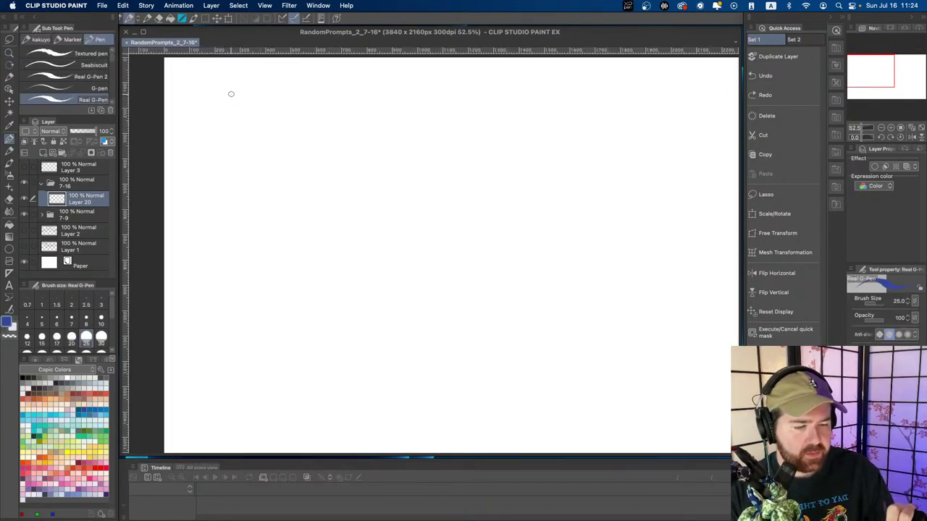
{"action": "mouse_move", "coordinate": [232, 89]}
{"action": "left_mouse_down"}
{"action": "mouse_move", "coordinate": [270, 116]}
{"action": "mouse_move", "coordinate": [297, 108]}
{"action": "mouse_move", "coordinate": [316, 116]}
{"action": "mouse_move", "coordinate": [349, 111]}
{"action": "left_mouse_up"}
{"action": "mouse_move", "coordinate": [337, 102]}
{"action": "left_mouse_down"}
{"action": "mouse_move", "coordinate": [360, 99]}
{"action": "mouse_move", "coordinate": [359, 108]}
{"action": "left_mouse_up"}
{"action": "left_click_drag", "start_coordinate": [221, 131], "coordinate": [399, 116]}
- Handwrite the first bullet below the heading: "Frogman lost in metro jungle"
{"action": "left_click_drag", "start_coordinate": [231, 158], "coordinate": [239, 157]}
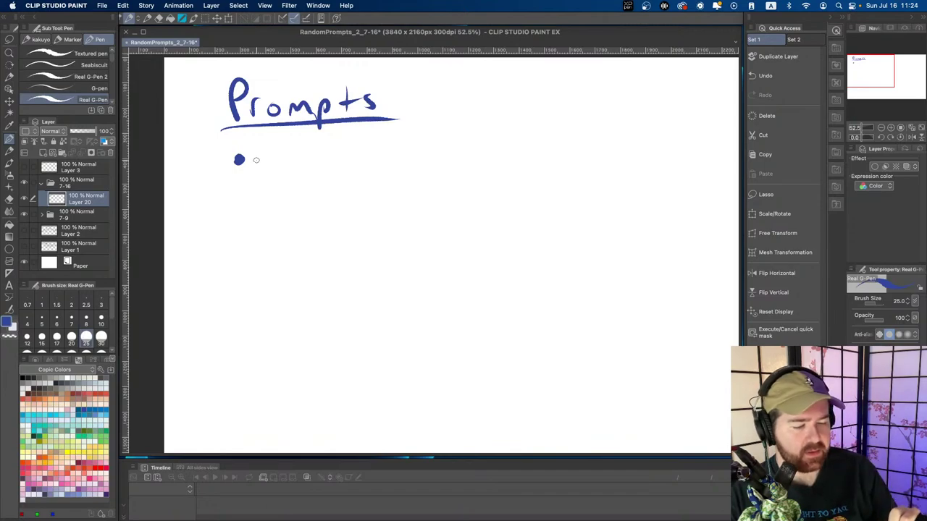
{"action": "mouse_move", "coordinate": [256, 148]}
{"action": "left_mouse_down"}
{"action": "mouse_move", "coordinate": [254, 171]}
{"action": "mouse_move", "coordinate": [269, 144]}
{"action": "left_mouse_up"}
{"action": "mouse_move", "coordinate": [259, 159]}
{"action": "left_mouse_down"}
{"action": "mouse_move", "coordinate": [292, 161]}
{"action": "mouse_move", "coordinate": [288, 171]}
{"action": "mouse_move", "coordinate": [321, 158]}
{"action": "mouse_move", "coordinate": [367, 166]}
{"action": "left_mouse_up"}
{"action": "left_click_drag", "start_coordinate": [379, 155], "coordinate": [409, 165]}
{"action": "left_click_drag", "start_coordinate": [403, 155], "coordinate": [495, 164]}
{"action": "left_click_drag", "start_coordinate": [496, 159], "coordinate": [515, 154]}
{"action": "left_click_drag", "start_coordinate": [518, 162], "coordinate": [524, 157]}
{"action": "mouse_move", "coordinate": [531, 154]}
{"action": "left_mouse_down"}
{"action": "mouse_move", "coordinate": [542, 165]}
{"action": "mouse_move", "coordinate": [572, 153]}
{"action": "mouse_move", "coordinate": [588, 165]}
{"action": "left_mouse_up"}
{"action": "left_click_drag", "start_coordinate": [601, 142], "coordinate": [607, 161]}
{"action": "left_click_drag", "start_coordinate": [613, 155], "coordinate": [621, 159]}
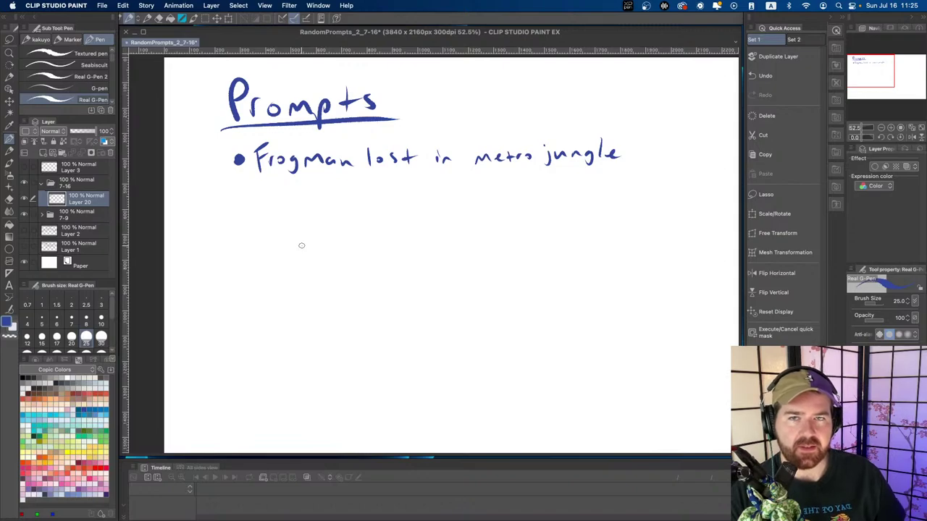
- Handwrite the second bullet, "Daft Punk", followed by a drawn pair of beamed music notes
{"action": "left_click_drag", "start_coordinate": [240, 205], "coordinate": [242, 206]}
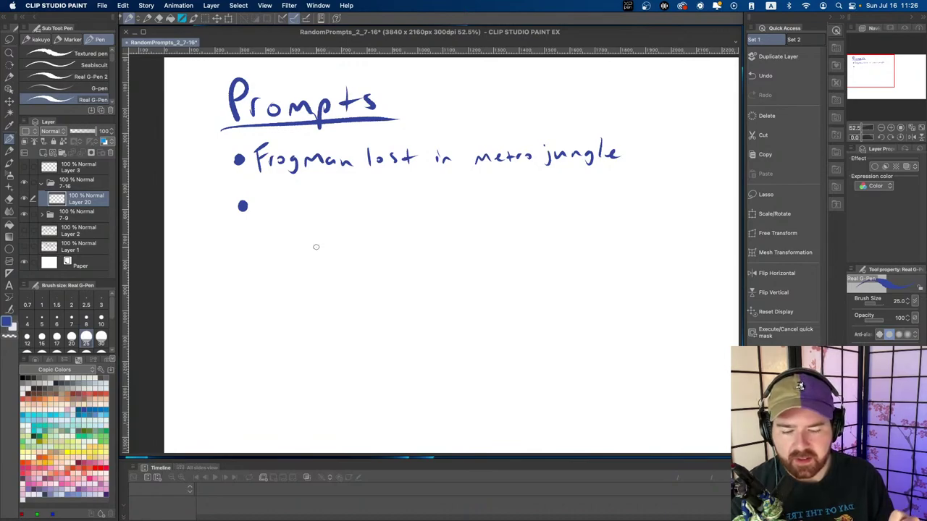
{"action": "left_click_drag", "start_coordinate": [260, 196], "coordinate": [261, 212]}
{"action": "left_click_drag", "start_coordinate": [281, 206], "coordinate": [298, 212]}
{"action": "mouse_move", "coordinate": [294, 203]}
{"action": "left_mouse_down"}
{"action": "mouse_move", "coordinate": [313, 202]}
{"action": "mouse_move", "coordinate": [311, 212]}
{"action": "left_mouse_up"}
{"action": "mouse_move", "coordinate": [307, 202]}
{"action": "left_mouse_down"}
{"action": "mouse_move", "coordinate": [335, 195]}
{"action": "mouse_move", "coordinate": [371, 208]}
{"action": "left_mouse_up"}
{"action": "mouse_move", "coordinate": [375, 190]}
{"action": "left_mouse_down"}
{"action": "mouse_move", "coordinate": [375, 209]}
{"action": "mouse_move", "coordinate": [391, 206]}
{"action": "left_mouse_up"}
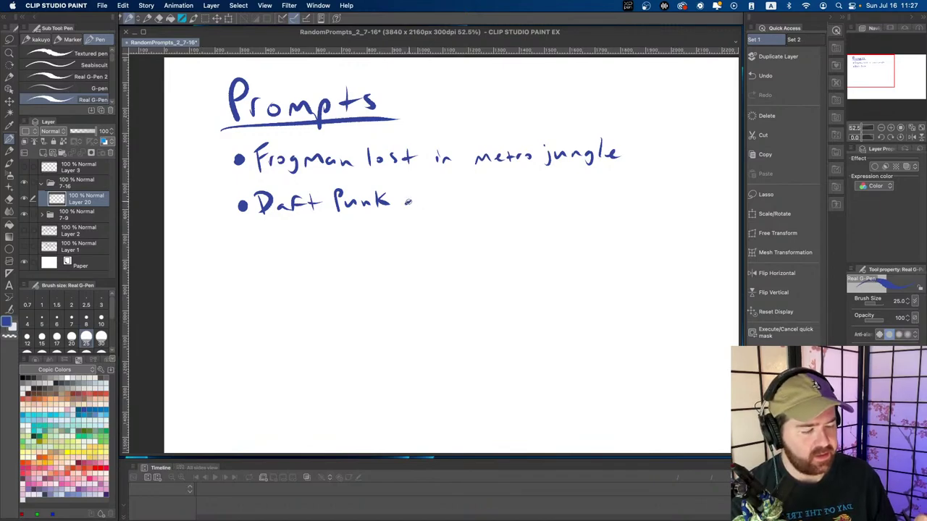
{"action": "mouse_move", "coordinate": [405, 205]}
{"action": "left_mouse_down"}
{"action": "mouse_move", "coordinate": [417, 183]}
{"action": "mouse_move", "coordinate": [441, 206]}
{"action": "mouse_move", "coordinate": [412, 200]}
{"action": "mouse_move", "coordinate": [420, 187]}
{"action": "mouse_move", "coordinate": [443, 195]}
{"action": "mouse_move", "coordinate": [435, 205]}
{"action": "left_mouse_up"}
{"action": "key", "text": "ctrl+z"}
{"action": "key", "text": "ctrl+z"}
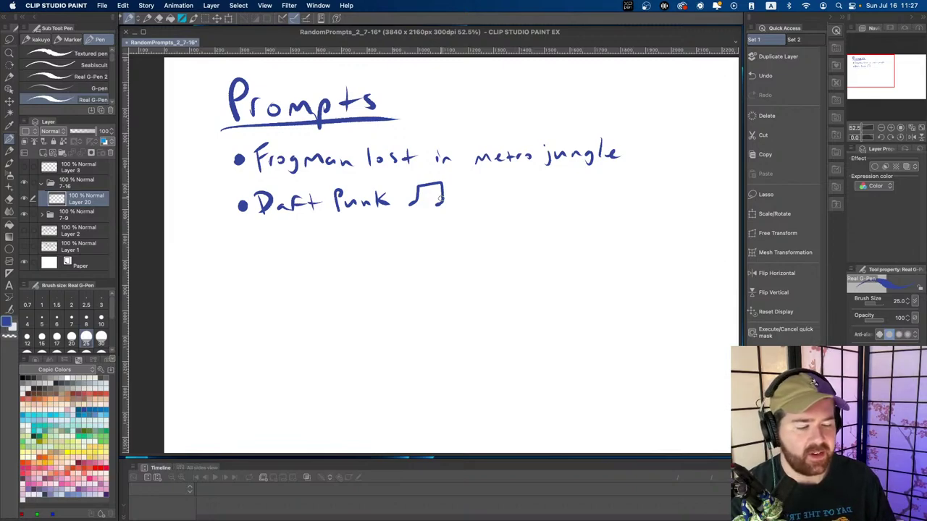
- Handwrite the third bullet: "Pokemon getting pitted (surfing)"
{"action": "left_click_drag", "start_coordinate": [246, 240], "coordinate": [247, 242]}
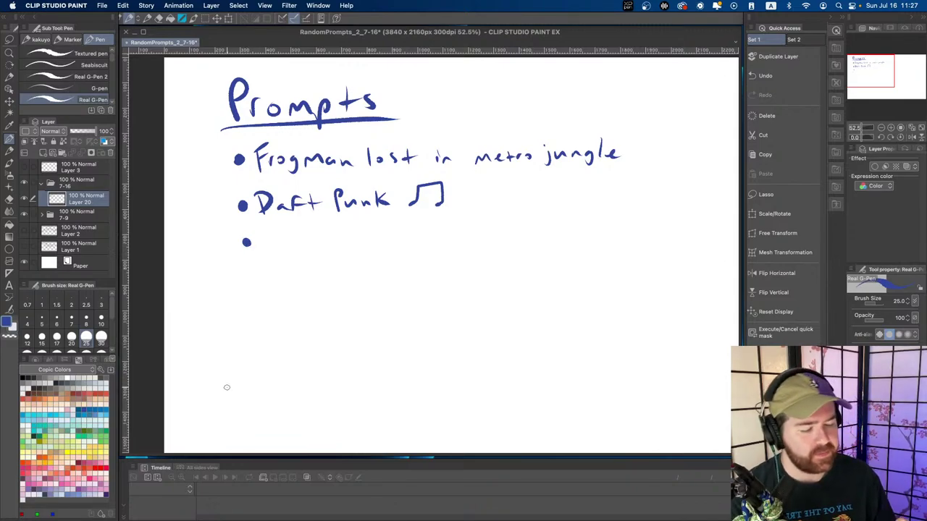
{"action": "mouse_move", "coordinate": [262, 230]}
{"action": "left_mouse_down"}
{"action": "mouse_move", "coordinate": [264, 241]}
{"action": "mouse_move", "coordinate": [375, 243]}
{"action": "mouse_move", "coordinate": [397, 229]}
{"action": "mouse_move", "coordinate": [398, 241]}
{"action": "left_mouse_up"}
{"action": "mouse_move", "coordinate": [387, 235]}
{"action": "left_mouse_down"}
{"action": "mouse_move", "coordinate": [408, 232]}
{"action": "mouse_move", "coordinate": [405, 240]}
{"action": "left_mouse_up"}
{"action": "mouse_move", "coordinate": [410, 241]}
{"action": "left_mouse_down"}
{"action": "mouse_move", "coordinate": [417, 233]}
{"action": "mouse_move", "coordinate": [426, 250]}
{"action": "mouse_move", "coordinate": [460, 242]}
{"action": "left_mouse_up"}
{"action": "left_click", "coordinate": [455, 233]}
{"action": "left_click_drag", "start_coordinate": [468, 231], "coordinate": [480, 241]}
{"action": "mouse_move", "coordinate": [472, 230]}
{"action": "left_mouse_down"}
{"action": "mouse_move", "coordinate": [486, 228]}
{"action": "mouse_move", "coordinate": [494, 240]}
{"action": "left_mouse_up"}
{"action": "left_click_drag", "start_coordinate": [484, 232], "coordinate": [516, 237]}
{"action": "mouse_move", "coordinate": [521, 236]}
{"action": "left_mouse_down"}
{"action": "mouse_move", "coordinate": [526, 223]}
{"action": "mouse_move", "coordinate": [520, 240]}
{"action": "mouse_move", "coordinate": [588, 232]}
{"action": "left_mouse_up"}
{"action": "left_click_drag", "start_coordinate": [584, 224], "coordinate": [600, 229]}
{"action": "left_click_drag", "start_coordinate": [603, 228], "coordinate": [623, 234]}
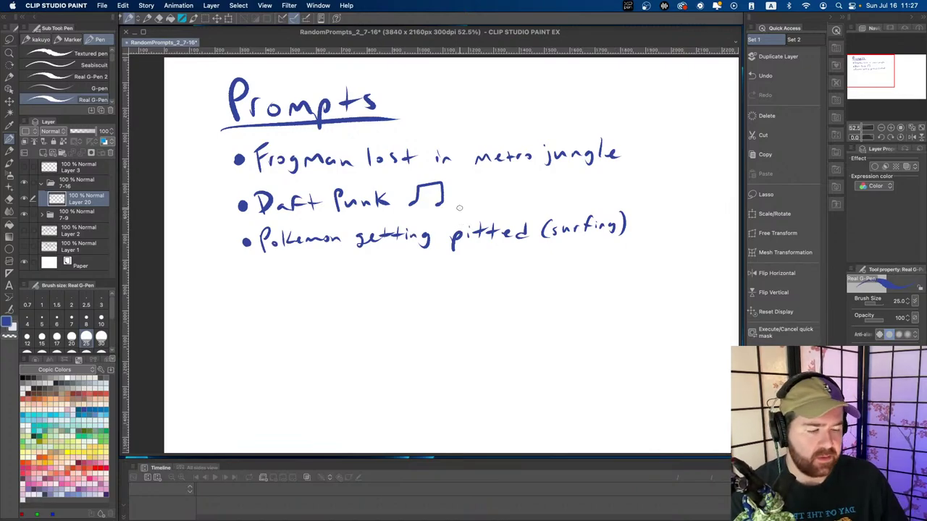
- Rename the layer with the handwritten list as "prompts"
{"action": "left_click_drag", "start_coordinate": [448, 234], "coordinate": [394, 204]}
{"action": "left_click_drag", "start_coordinate": [479, 255], "coordinate": [381, 252]}
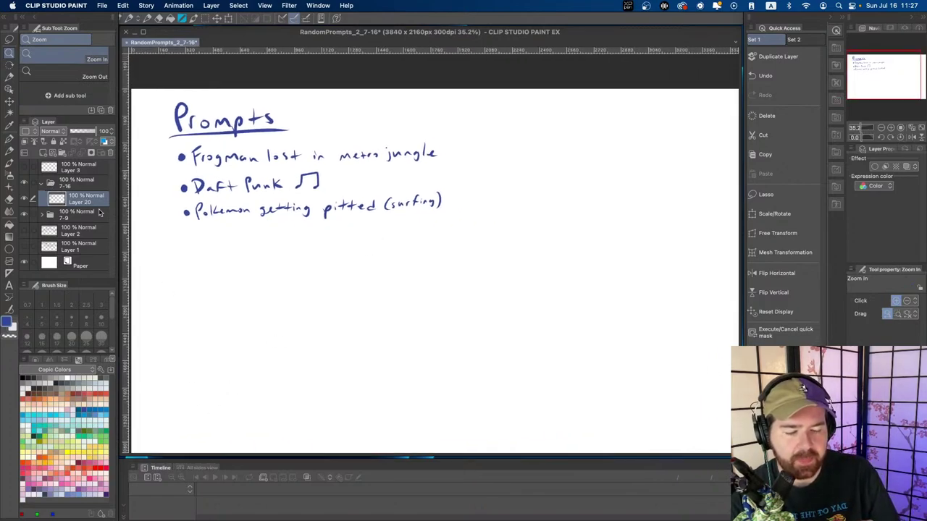
{"action": "double_click", "coordinate": [80, 199]}
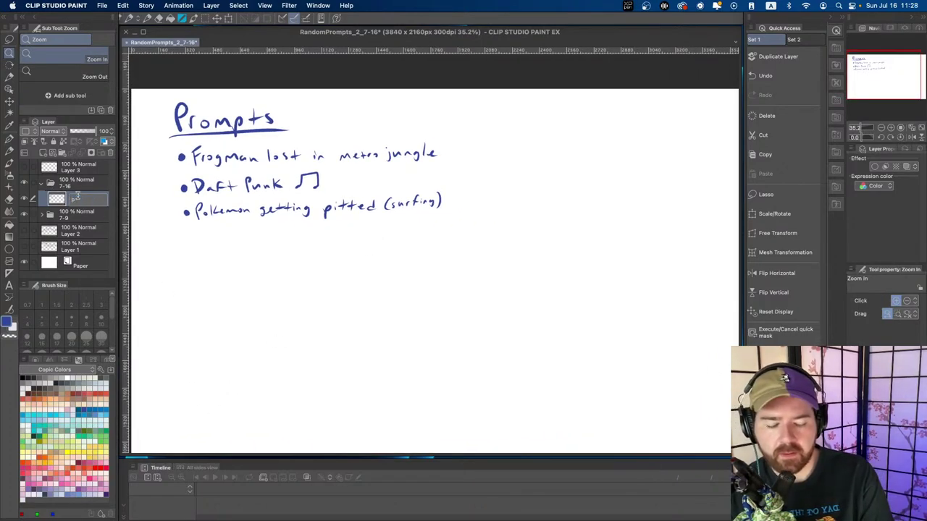
{"action": "type", "text": "prompts"}
{"action": "key", "text": "Return"}
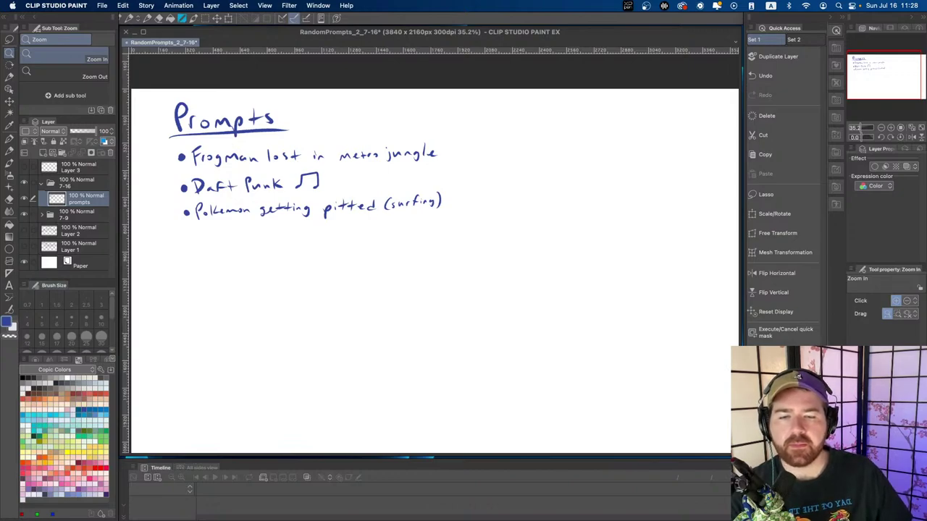
- Add a new layer above the prompts layer inside the 7-16 folder
{"action": "key", "text": "Tab"}
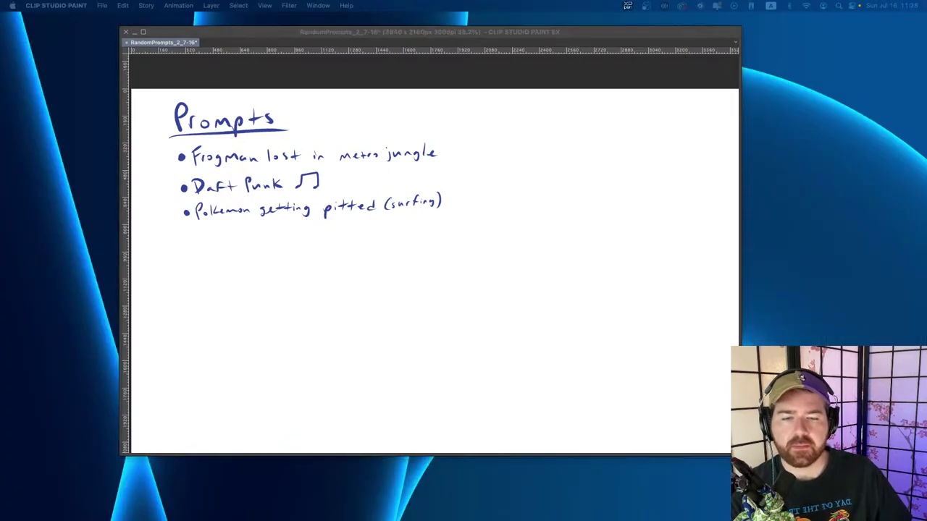
{"action": "key", "text": "Tab"}
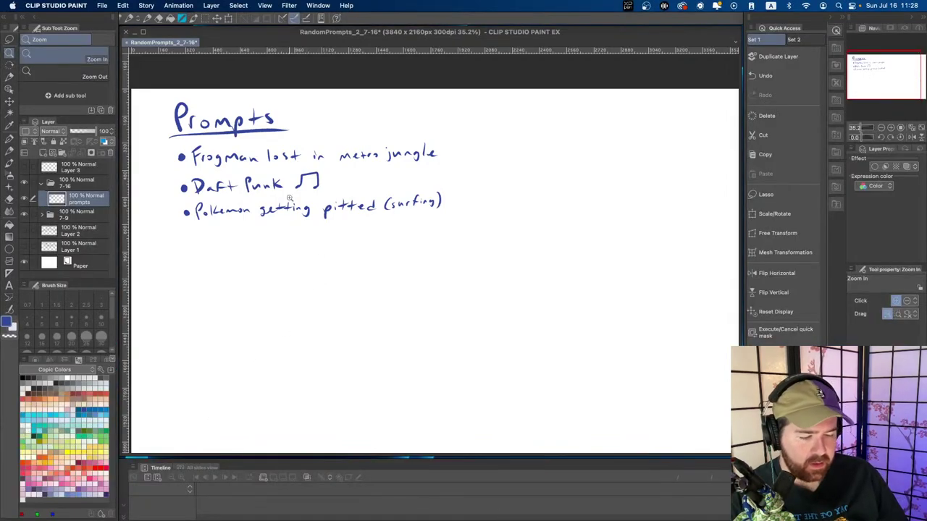
{"action": "key", "text": "super+shift+n"}
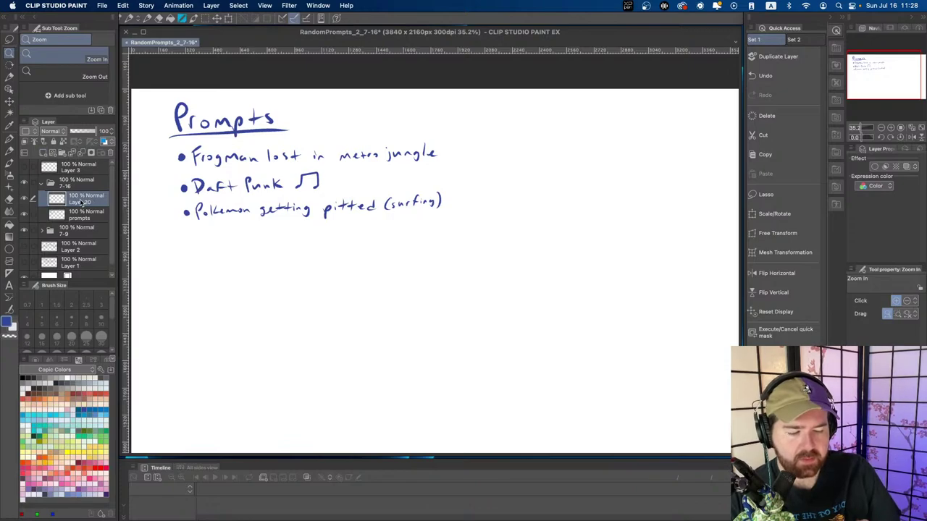
- Place the new layer below the prompts layer in the 7-16 folder and rename it as "frogman"
{"action": "left_click_drag", "start_coordinate": [103, 215], "coordinate": [102, 195]}
{"action": "double_click", "coordinate": [80, 215]}
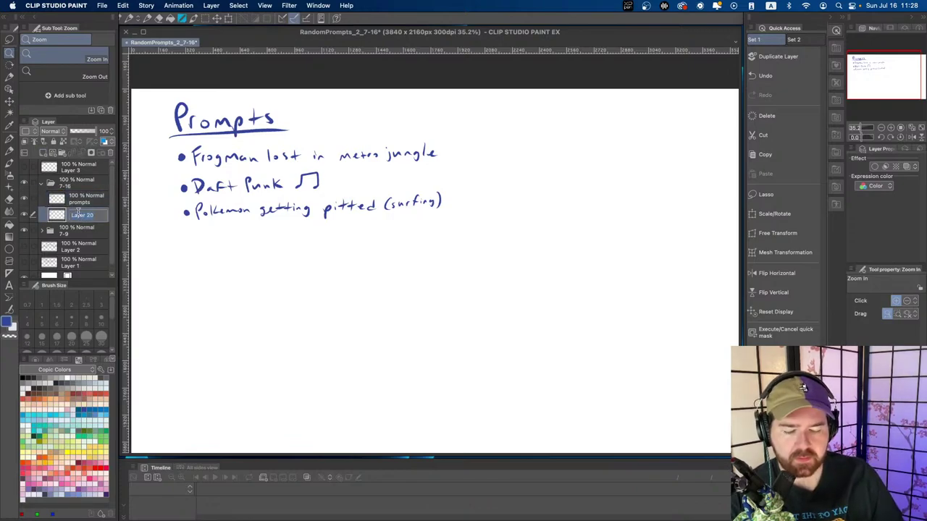
{"action": "type", "text": "frogman"}
{"action": "key", "text": "Return"}
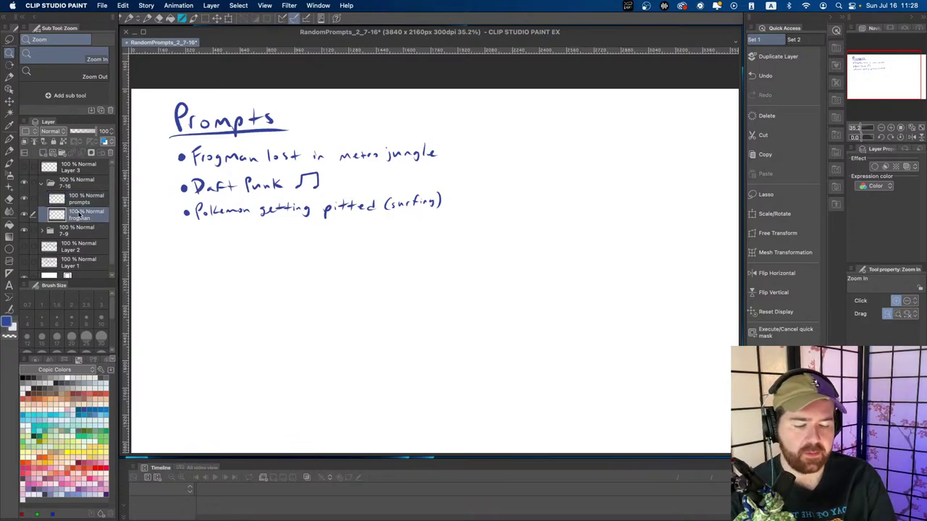
- Hide the prompts layer and make the frogman layer the active one
{"action": "left_click_drag", "start_coordinate": [449, 237], "coordinate": [420, 196]}
{"action": "scroll", "coordinate": [405, 209], "scroll_direction": "down", "scroll_amount": 2}
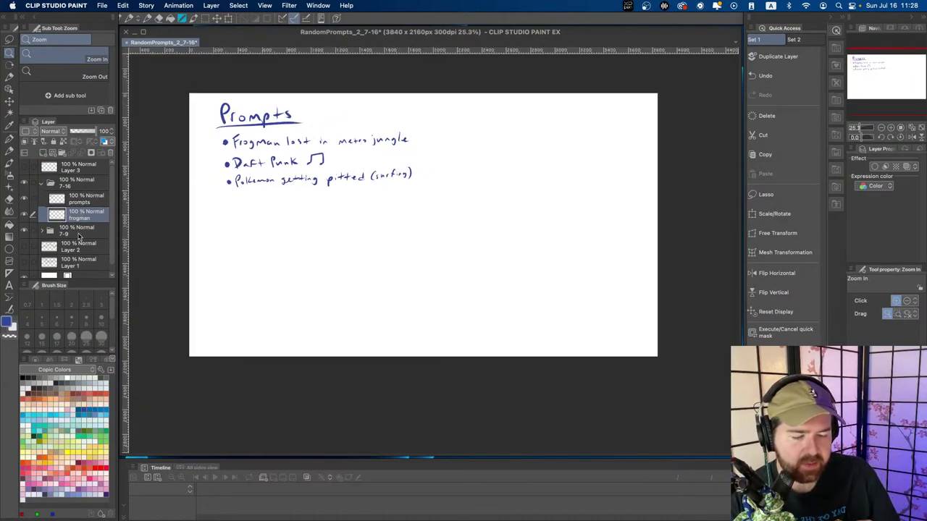
{"action": "left_click", "coordinate": [80, 198]}
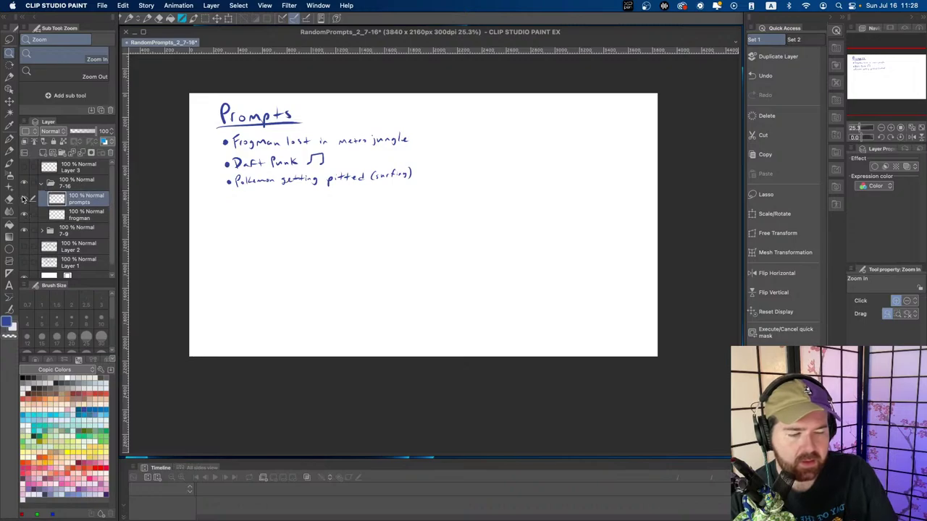
{"action": "left_click", "coordinate": [26, 200]}
{"action": "left_click", "coordinate": [80, 216]}
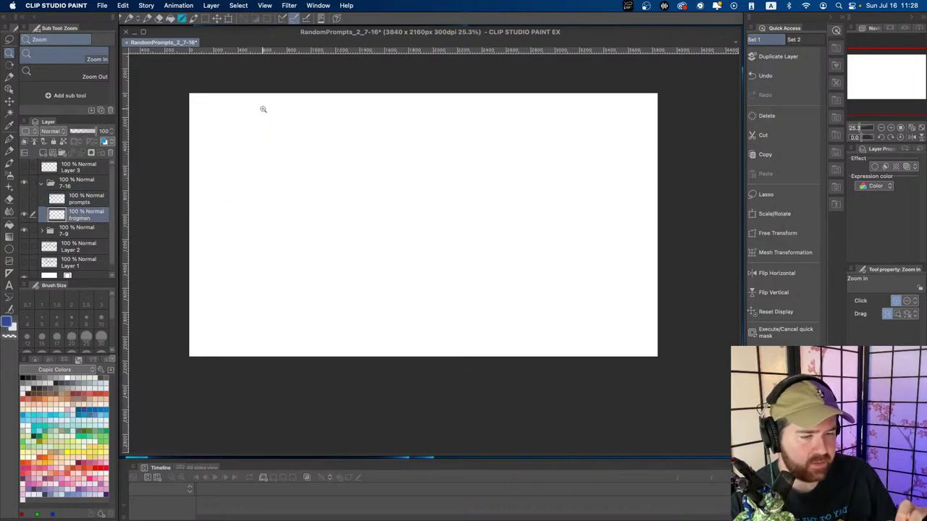
- Add a new layer above the frogman layer and handwrite the title "Frogman lost in metro jungle" along the canvas's upper edge with the Real G-Pen
{"action": "key", "text": "p"}
{"action": "left_click", "coordinate": [57, 157]}
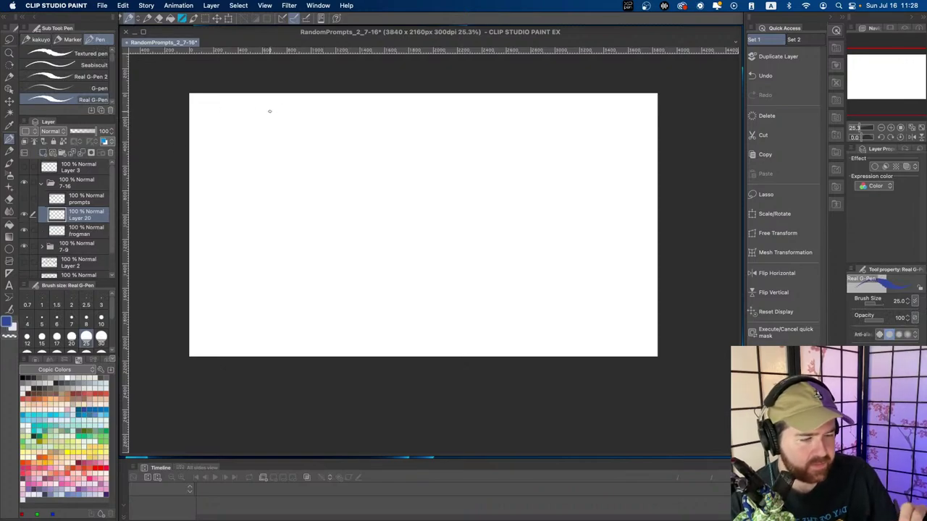
{"action": "mouse_move", "coordinate": [274, 105]}
{"action": "left_mouse_down"}
{"action": "mouse_move", "coordinate": [275, 123]}
{"action": "mouse_move", "coordinate": [283, 100]}
{"action": "mouse_move", "coordinate": [284, 121]}
{"action": "mouse_move", "coordinate": [289, 113]}
{"action": "left_mouse_up"}
{"action": "mouse_move", "coordinate": [293, 115]}
{"action": "left_mouse_down"}
{"action": "mouse_move", "coordinate": [304, 126]}
{"action": "mouse_move", "coordinate": [355, 119]}
{"action": "left_mouse_up"}
{"action": "left_click", "coordinate": [314, 121]}
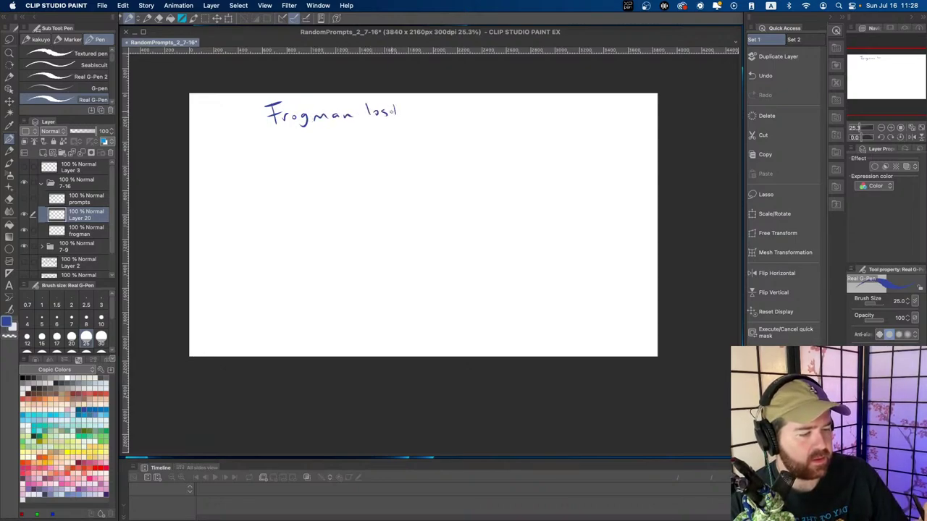
{"action": "left_click_drag", "start_coordinate": [437, 116], "coordinate": [468, 116]}
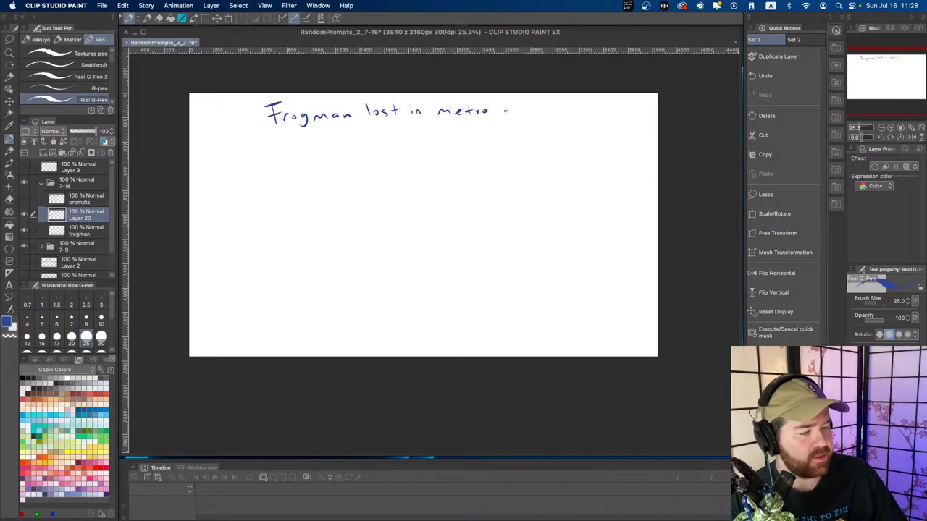
{"action": "left_click_drag", "start_coordinate": [540, 102], "coordinate": [541, 114]}
{"action": "left_click_drag", "start_coordinate": [545, 112], "coordinate": [555, 111]}
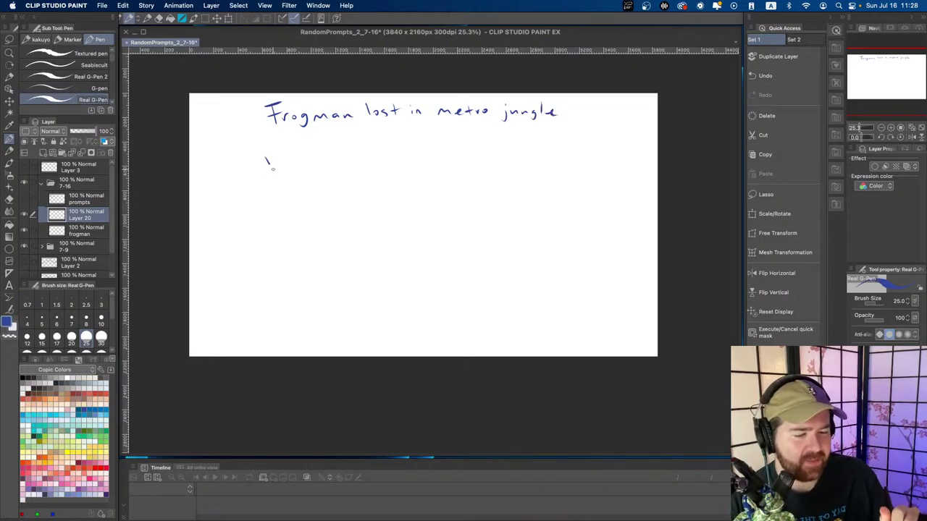
{"action": "left_click_drag", "start_coordinate": [273, 168], "coordinate": [527, 155]}
{"action": "key", "text": "super+z"}
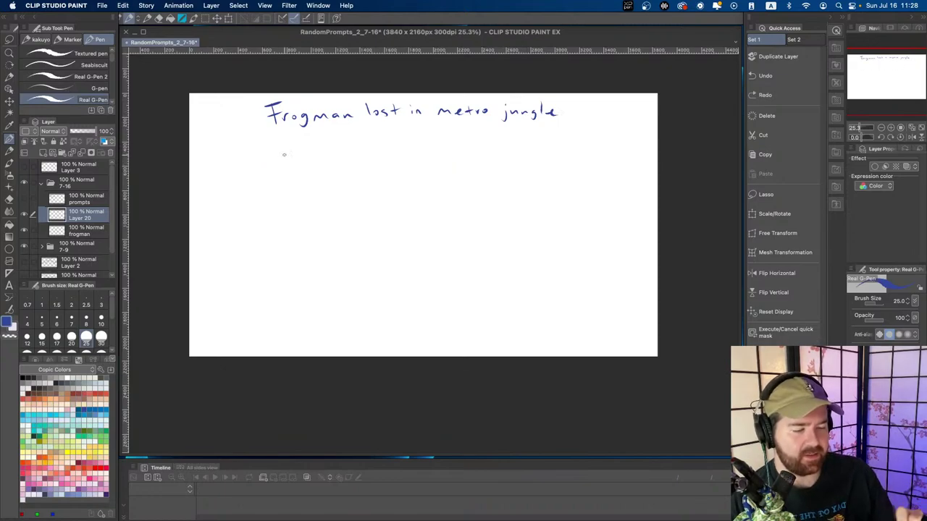
{"action": "left_click_drag", "start_coordinate": [291, 163], "coordinate": [421, 151]}
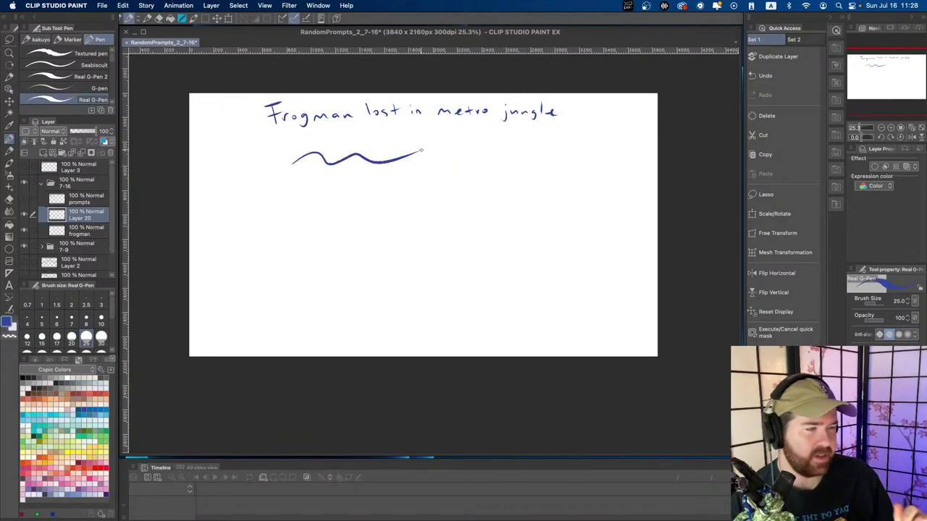
{"action": "key", "text": "super+z"}
- Return to the frogman layer, pick a green from the Copic Colors set and choose the Ruff pencil for sketching
{"action": "left_click_drag", "start_coordinate": [361, 187], "coordinate": [339, 194]}
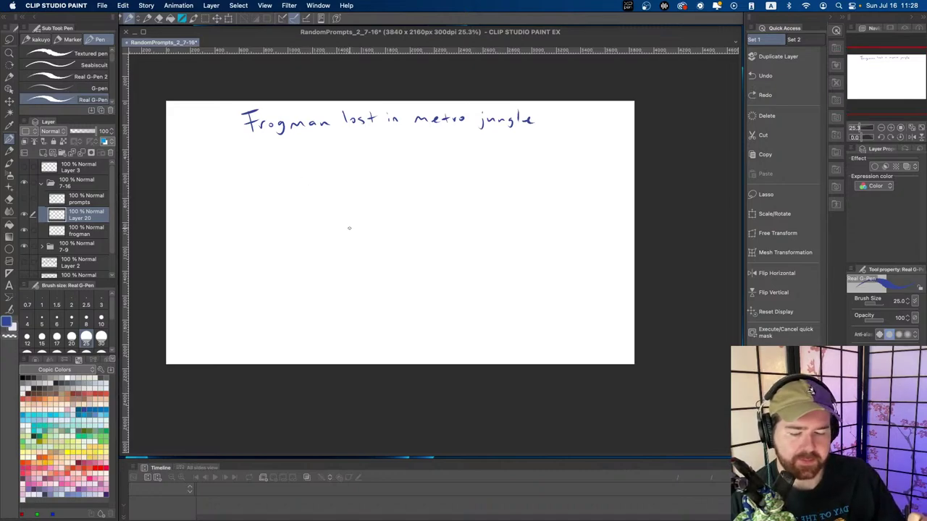
{"action": "left_click", "coordinate": [85, 230]}
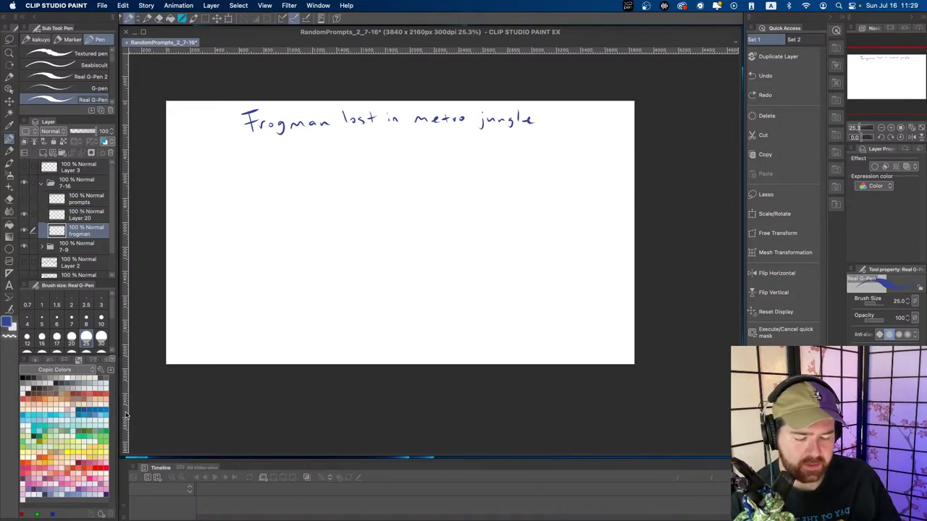
{"action": "left_click", "coordinate": [89, 434]}
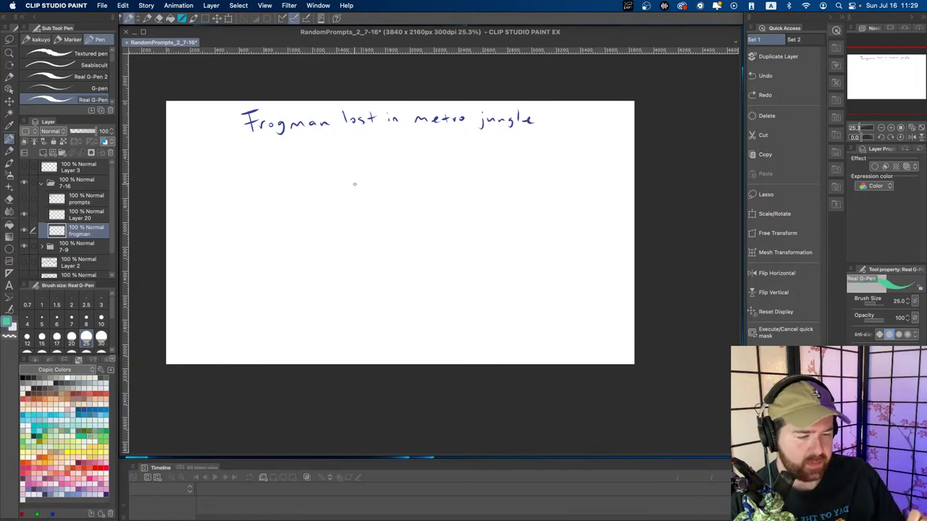
{"action": "key", "text": "p"}
{"action": "left_click_drag", "start_coordinate": [331, 232], "coordinate": [359, 246]}
{"action": "key", "text": "super+space"}
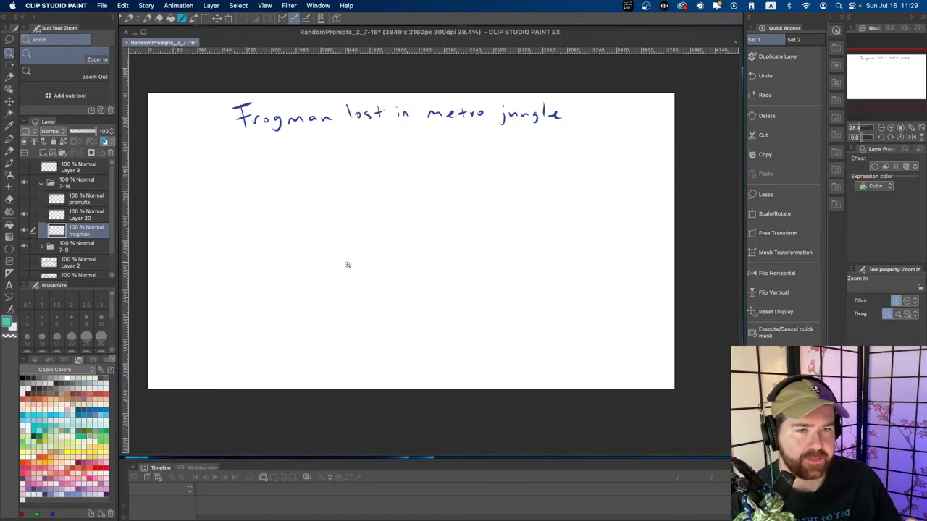
{"action": "key", "text": "p"}
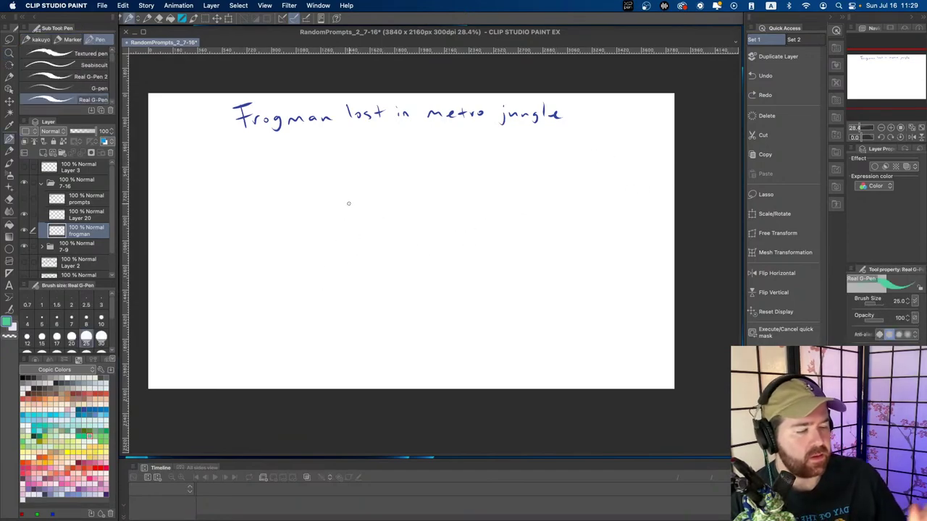
{"action": "mouse_move", "coordinate": [322, 211]}
{"action": "left_mouse_down"}
{"action": "mouse_move", "coordinate": [373, 188]}
{"action": "mouse_move", "coordinate": [360, 250]}
{"action": "mouse_move", "coordinate": [365, 183]}
{"action": "left_mouse_up"}
{"action": "key", "text": "super+z"}
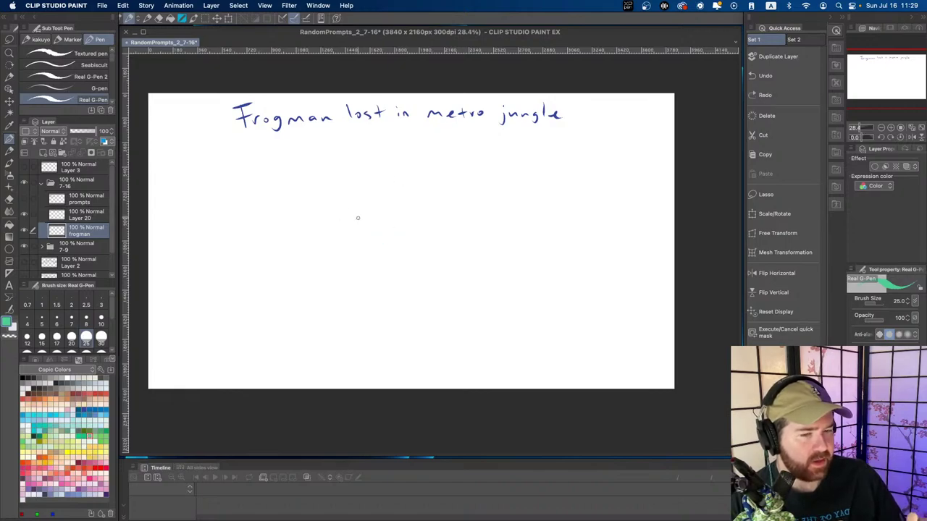
{"action": "key", "text": "p"}
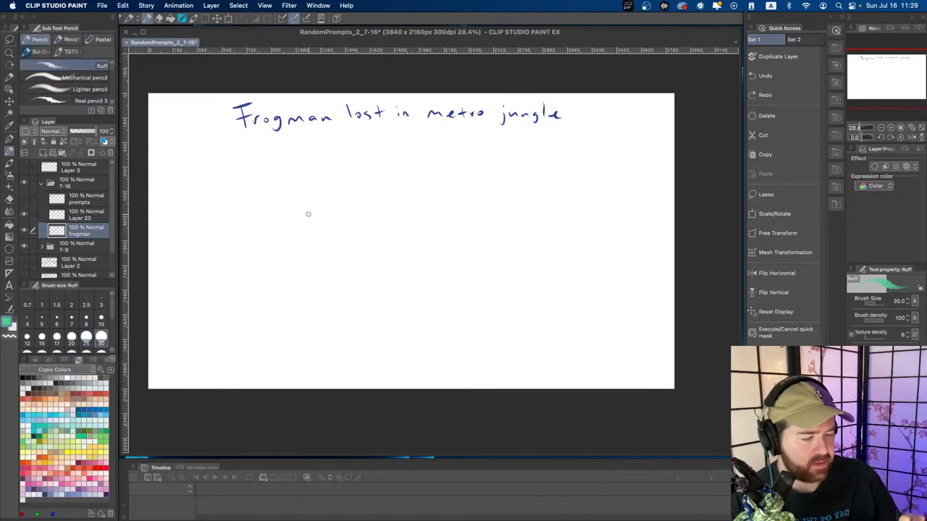
- Sketch the frogman's head below the title in green, with two tall ear-like stalks, a pointed snout, a dot eye and whiskers
{"action": "mouse_move", "coordinate": [294, 215]}
{"action": "left_mouse_down"}
{"action": "mouse_move", "coordinate": [309, 200]}
{"action": "mouse_move", "coordinate": [312, 212]}
{"action": "mouse_move", "coordinate": [328, 212]}
{"action": "mouse_move", "coordinate": [347, 190]}
{"action": "mouse_move", "coordinate": [344, 215]}
{"action": "mouse_move", "coordinate": [364, 238]}
{"action": "mouse_move", "coordinate": [299, 259]}
{"action": "left_mouse_up"}
{"action": "left_click", "coordinate": [354, 237]}
{"action": "left_click_drag", "start_coordinate": [320, 253], "coordinate": [311, 265]}
{"action": "left_click_drag", "start_coordinate": [367, 240], "coordinate": [379, 245]}
{"action": "left_click_drag", "start_coordinate": [376, 247], "coordinate": [368, 254]}
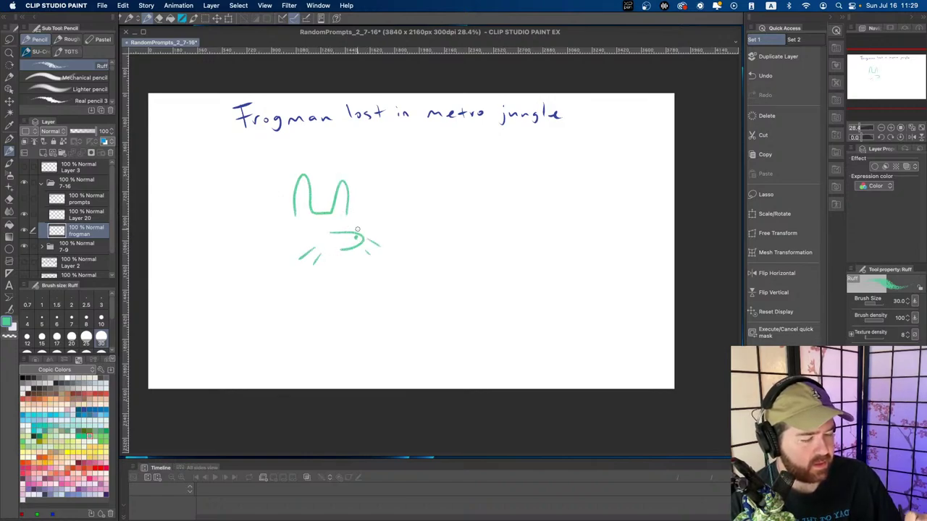
{"action": "left_click", "coordinate": [315, 228]}
{"action": "left_click_drag", "start_coordinate": [294, 210], "coordinate": [298, 265]}
{"action": "left_click_drag", "start_coordinate": [349, 206], "coordinate": [348, 227]}
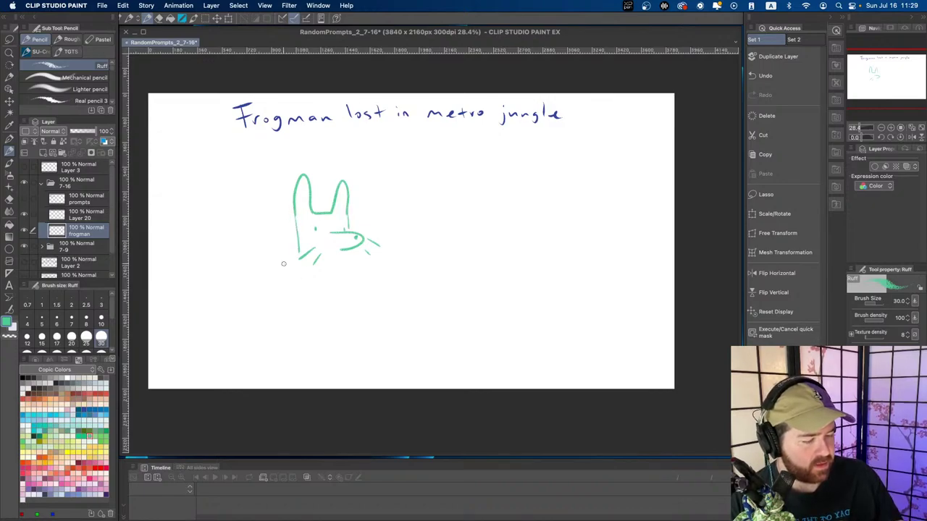
- Sketch the frogman's body with one arm bent at the hip, two legs with toed feet and the other arm stretched out
{"action": "mouse_move", "coordinate": [296, 253]}
{"action": "left_mouse_down"}
{"action": "mouse_move", "coordinate": [281, 273]}
{"action": "mouse_move", "coordinate": [304, 304]}
{"action": "mouse_move", "coordinate": [309, 291]}
{"action": "mouse_move", "coordinate": [288, 275]}
{"action": "mouse_move", "coordinate": [297, 267]}
{"action": "mouse_move", "coordinate": [302, 284]}
{"action": "left_mouse_up"}
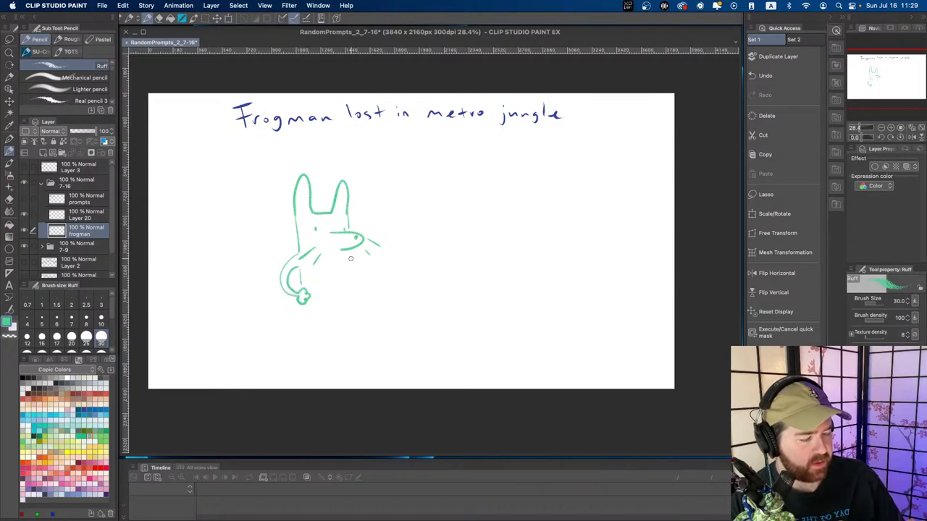
{"action": "mouse_move", "coordinate": [347, 255]}
{"action": "left_mouse_down"}
{"action": "mouse_move", "coordinate": [348, 278]}
{"action": "mouse_move", "coordinate": [305, 327]}
{"action": "mouse_move", "coordinate": [301, 348]}
{"action": "mouse_move", "coordinate": [315, 341]}
{"action": "mouse_move", "coordinate": [305, 319]}
{"action": "mouse_move", "coordinate": [300, 348]}
{"action": "mouse_move", "coordinate": [315, 351]}
{"action": "mouse_move", "coordinate": [316, 302]}
{"action": "mouse_move", "coordinate": [338, 297]}
{"action": "mouse_move", "coordinate": [348, 330]}
{"action": "left_mouse_up"}
{"action": "key", "text": "super+z"}
{"action": "mouse_move", "coordinate": [349, 290]}
{"action": "left_mouse_down"}
{"action": "mouse_move", "coordinate": [354, 334]}
{"action": "mouse_move", "coordinate": [365, 346]}
{"action": "mouse_move", "coordinate": [353, 350]}
{"action": "left_mouse_up"}
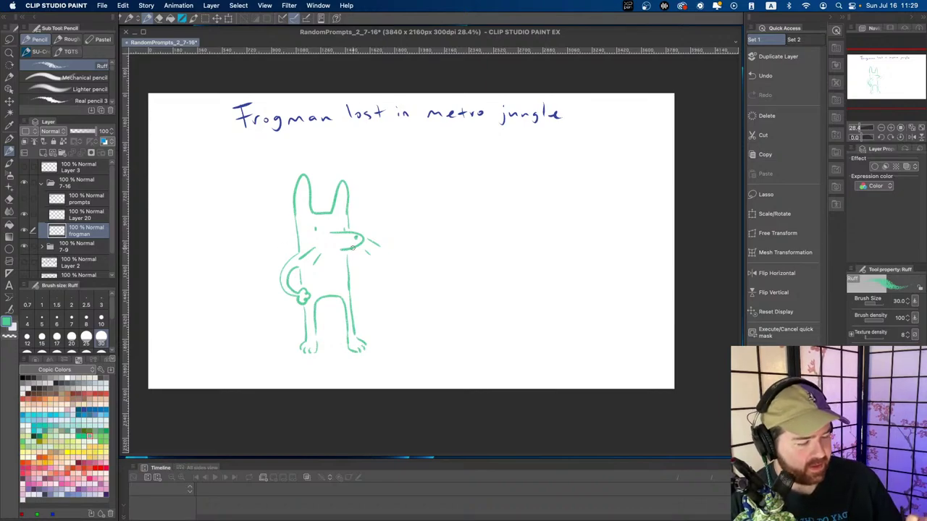
{"action": "mouse_move", "coordinate": [349, 260]}
{"action": "left_mouse_down"}
{"action": "mouse_move", "coordinate": [409, 249]}
{"action": "mouse_move", "coordinate": [353, 271]}
{"action": "left_mouse_up"}
- Finish the frogman sketch with a bushy shaded tail, filled spots in both stalk tips and a ground line between the feet
{"action": "mouse_move", "coordinate": [296, 245]}
{"action": "left_mouse_down"}
{"action": "mouse_move", "coordinate": [256, 231]}
{"action": "mouse_move", "coordinate": [262, 274]}
{"action": "left_mouse_up"}
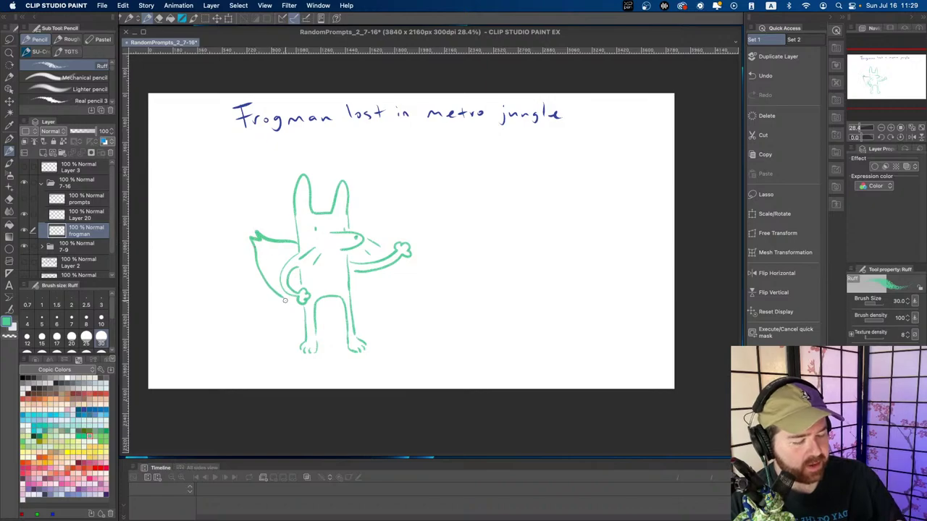
{"action": "mouse_move", "coordinate": [265, 254]}
{"action": "left_mouse_down"}
{"action": "mouse_move", "coordinate": [271, 246]}
{"action": "mouse_move", "coordinate": [257, 246]}
{"action": "mouse_move", "coordinate": [268, 243]}
{"action": "left_mouse_up"}
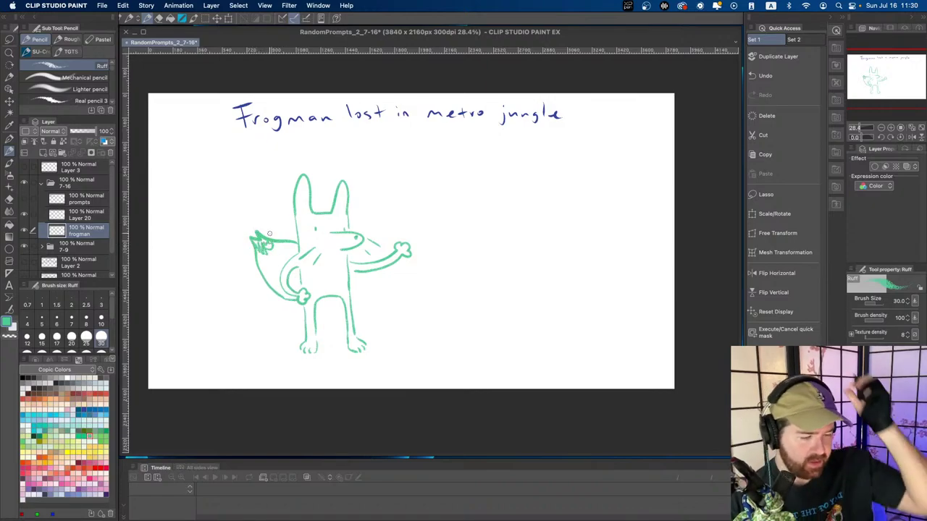
{"action": "left_click_drag", "start_coordinate": [301, 186], "coordinate": [341, 185]}
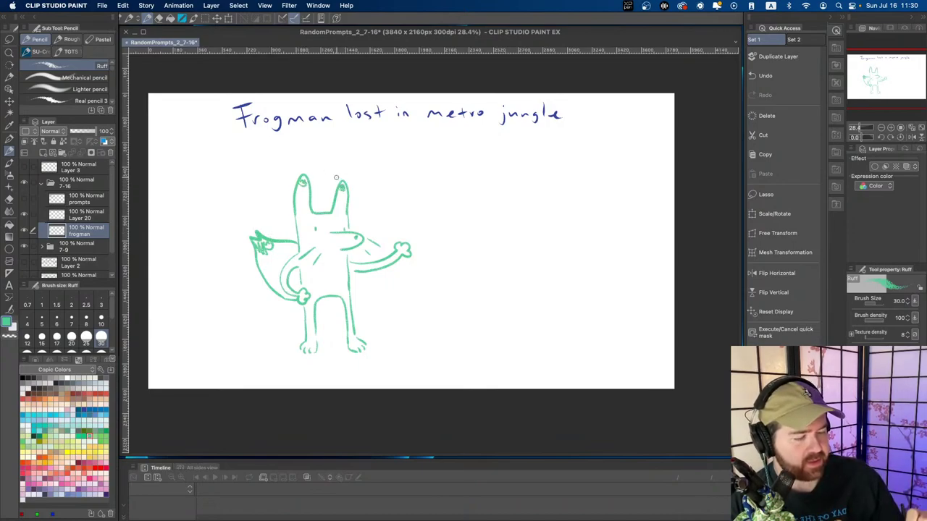
{"action": "mouse_move", "coordinate": [318, 352]}
{"action": "left_mouse_down"}
{"action": "mouse_move", "coordinate": [347, 350]}
{"action": "mouse_move", "coordinate": [316, 351]}
{"action": "left_mouse_up"}
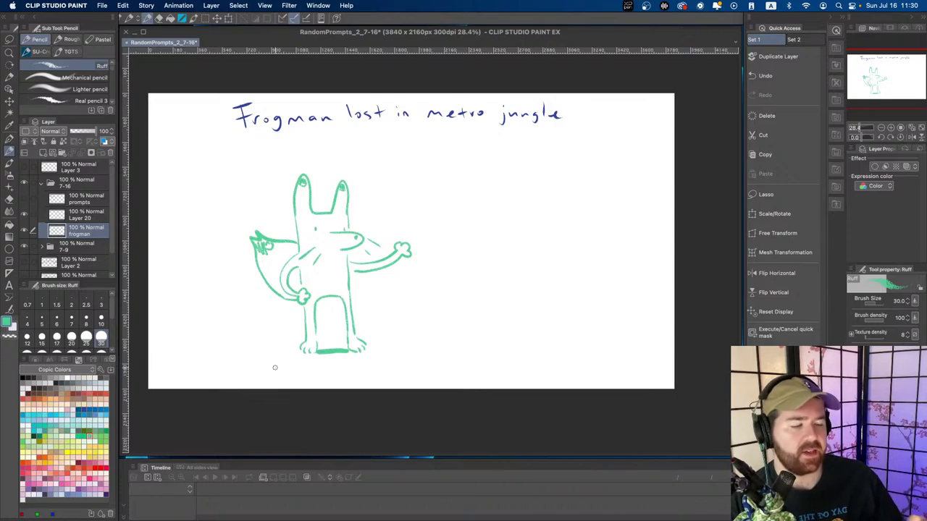
{"action": "mouse_move", "coordinate": [395, 204]}
{"action": "left_mouse_down"}
{"action": "mouse_move", "coordinate": [410, 203]}
{"action": "mouse_move", "coordinate": [380, 177]}
{"action": "mouse_move", "coordinate": [394, 201]}
{"action": "mouse_move", "coordinate": [422, 188]}
{"action": "mouse_move", "coordinate": [433, 209]}
{"action": "mouse_move", "coordinate": [426, 217]}
{"action": "mouse_move", "coordinate": [449, 228]}
{"action": "mouse_move", "coordinate": [427, 234]}
{"action": "mouse_move", "coordinate": [442, 225]}
{"action": "left_mouse_up"}
{"action": "key", "text": "super+z"}
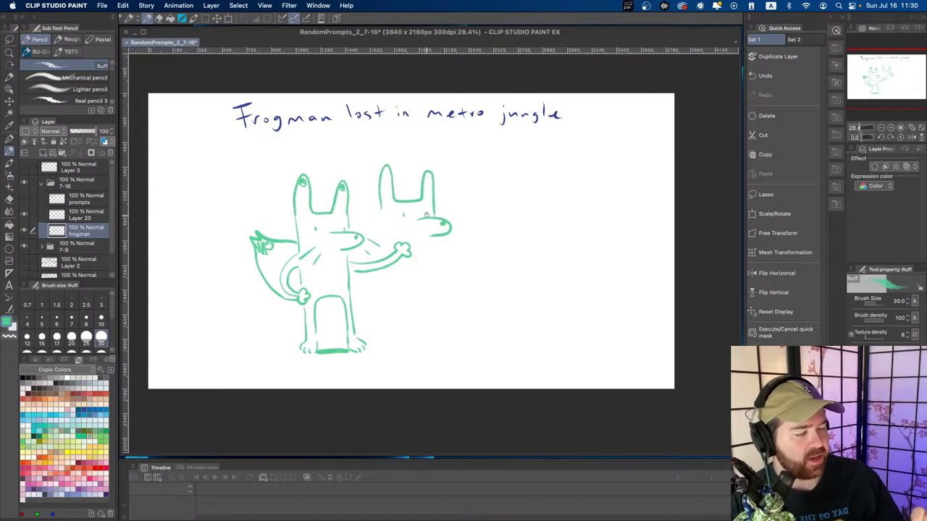
{"action": "key", "text": "super+z"}
{"action": "key", "text": "super+z"}
{"action": "key", "text": "super+z"}
{"action": "key", "text": "super+z"}
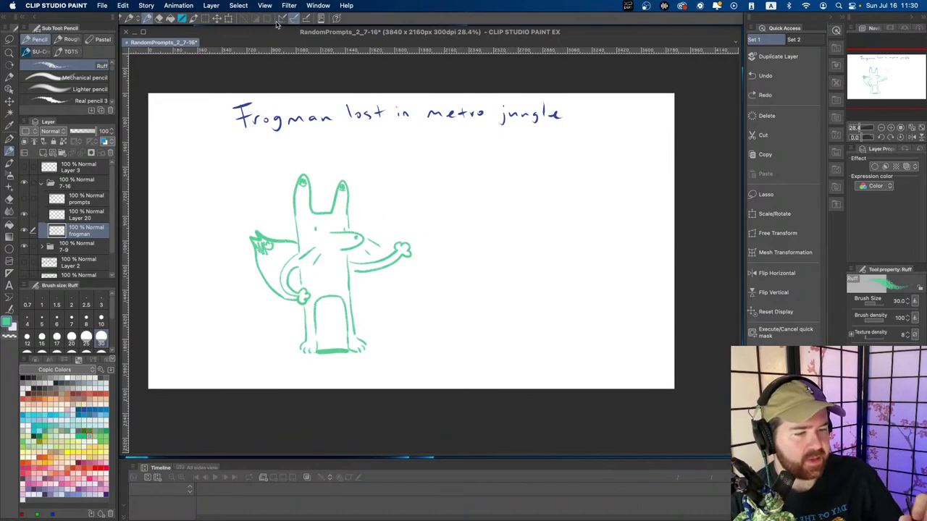
- Move the frogman sketch toward the canvas's upper-left area and add a new layer above it
{"action": "left_click", "coordinate": [216, 18]}
{"action": "left_click_drag", "start_coordinate": [335, 284], "coordinate": [243, 252]}
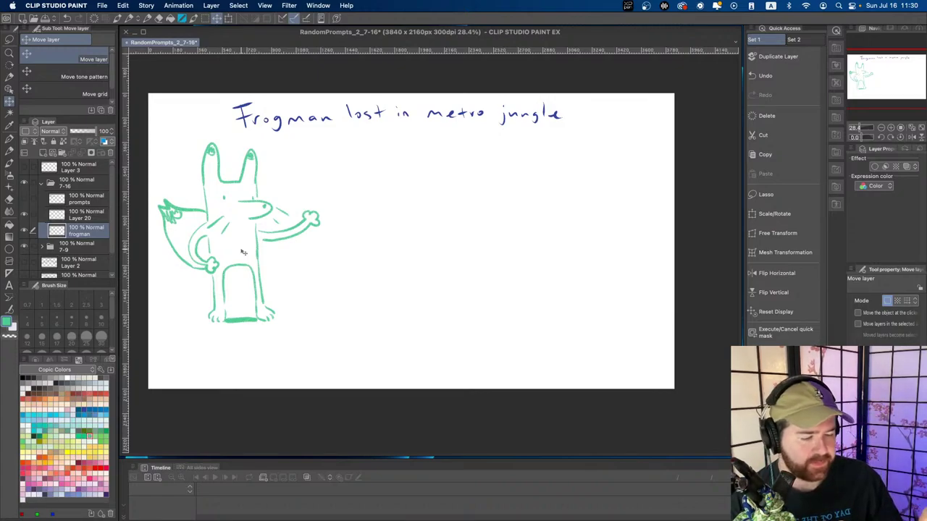
{"action": "left_click_drag", "start_coordinate": [350, 240], "coordinate": [332, 249]}
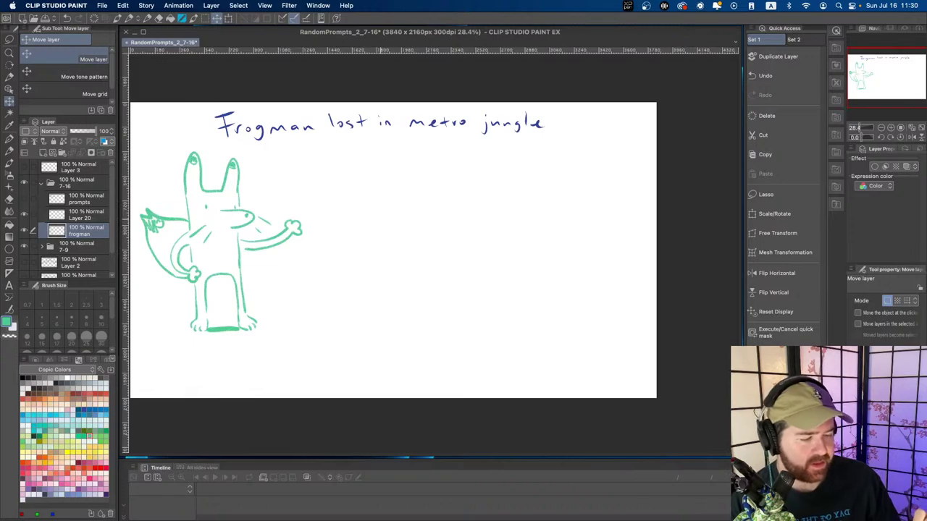
{"action": "key", "text": "p"}
{"action": "left_click", "coordinate": [47, 152]}
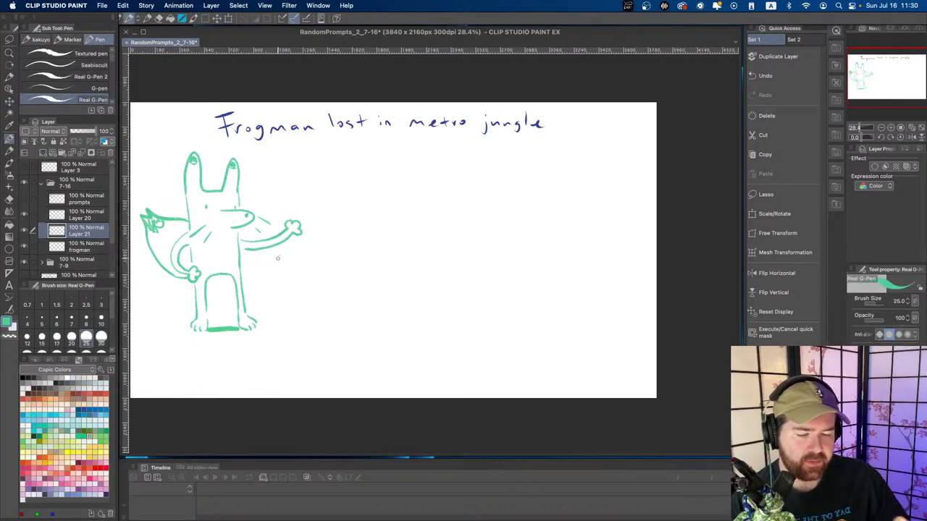
- Create a folder inside 7-16, place it directly below the prompts layer and rename it as "frogman"
{"action": "left_click", "coordinate": [64, 152]}
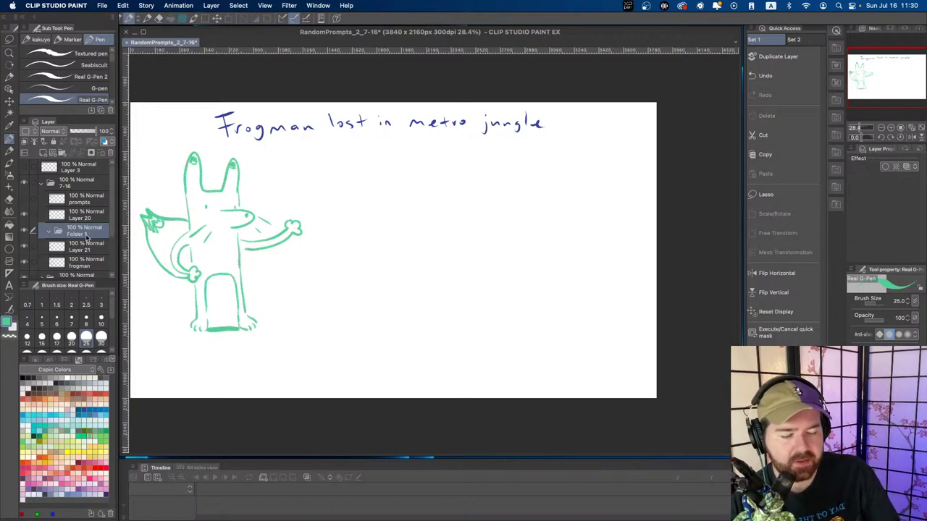
{"action": "left_click_drag", "start_coordinate": [86, 237], "coordinate": [79, 217]}
{"action": "double_click", "coordinate": [75, 215]}
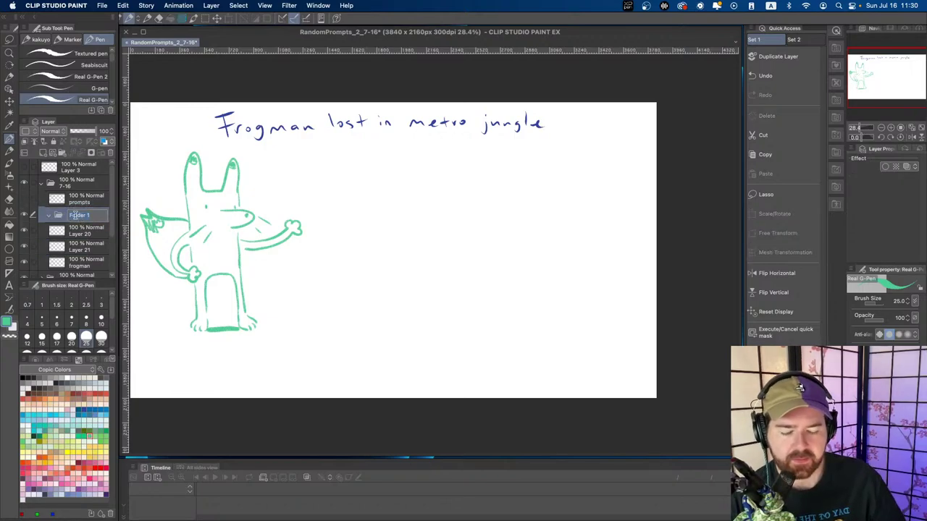
{"action": "type", "text": "frogman"}
{"action": "key", "text": "Return"}
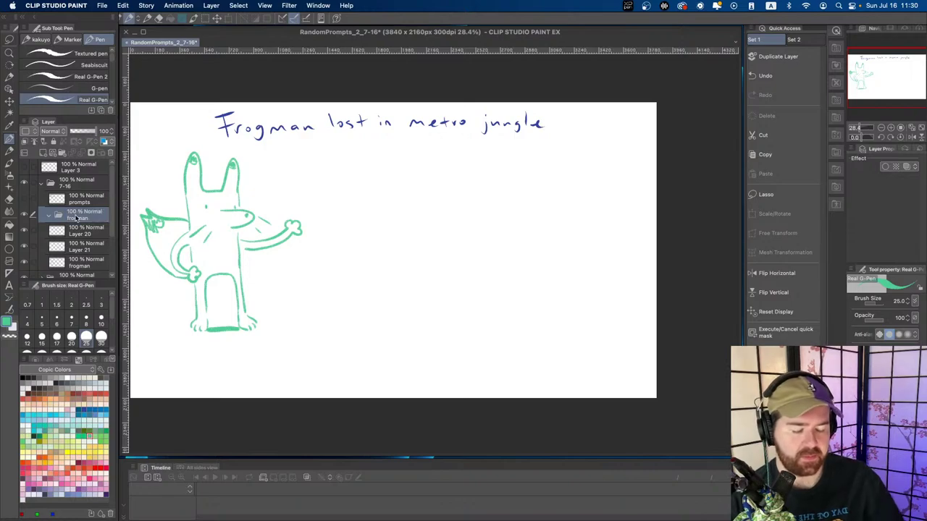
{"action": "left_click_drag", "start_coordinate": [114, 228], "coordinate": [113, 235]}
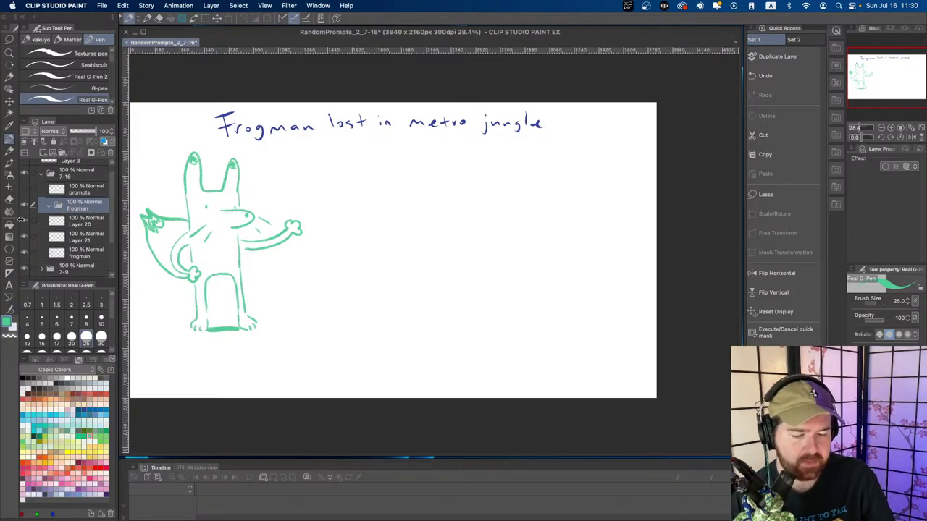
- Rename Layer 20 inside the frogman folder as "promtp"
{"action": "left_click", "coordinate": [24, 221]}
{"action": "left_click", "coordinate": [24, 221]}
{"action": "double_click", "coordinate": [74, 224]}
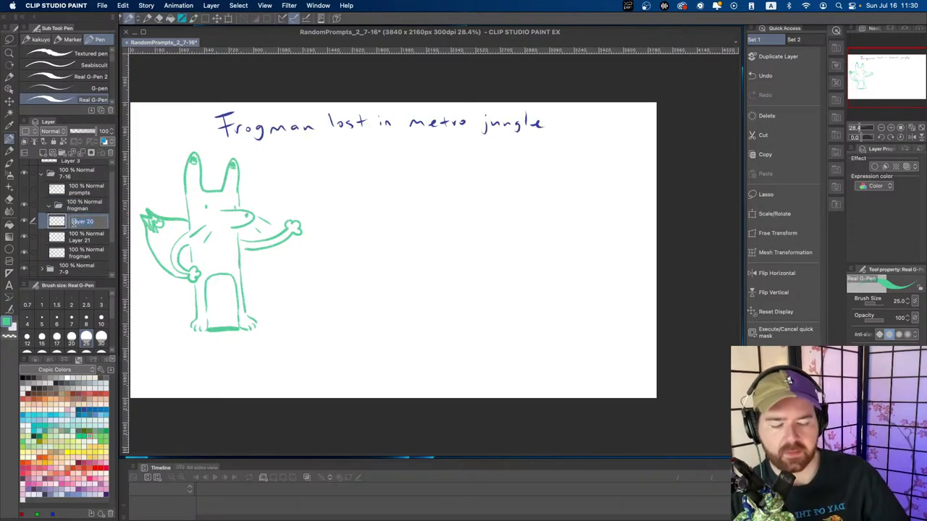
{"action": "type", "text": "prompts"}
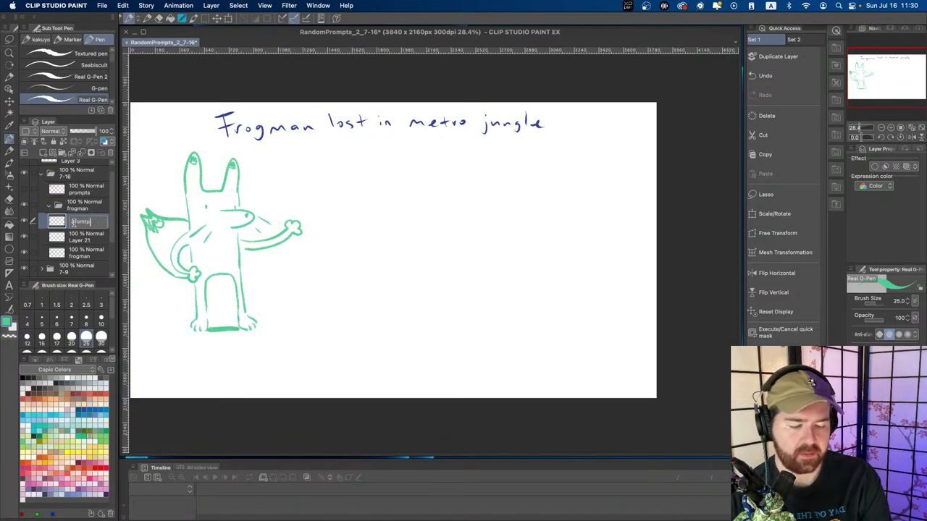
{"action": "key", "text": "Return"}
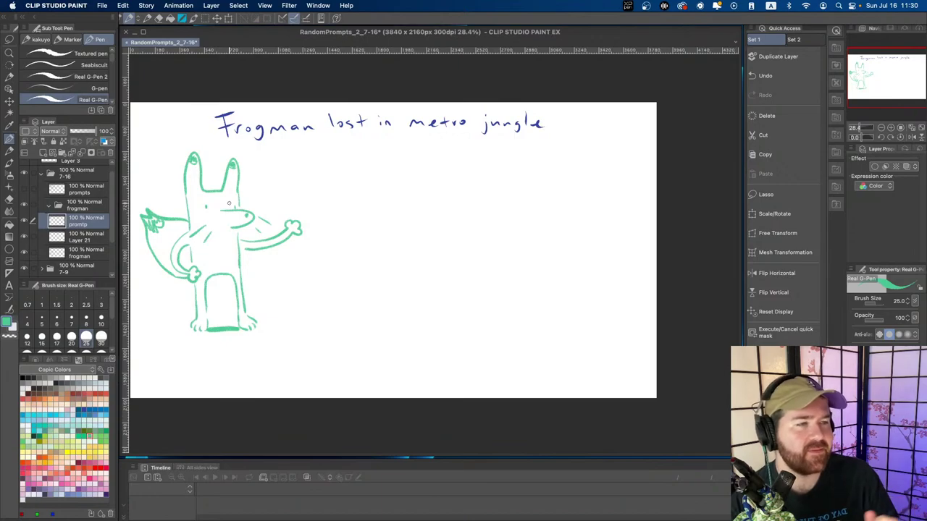
- On Layer 21, sketch the top of a frog's head with two bulging eyes and pupils using the Ruff pencil at size 30
{"action": "scroll", "coordinate": [261, 262], "scroll_direction": "left", "scroll_amount": 2}
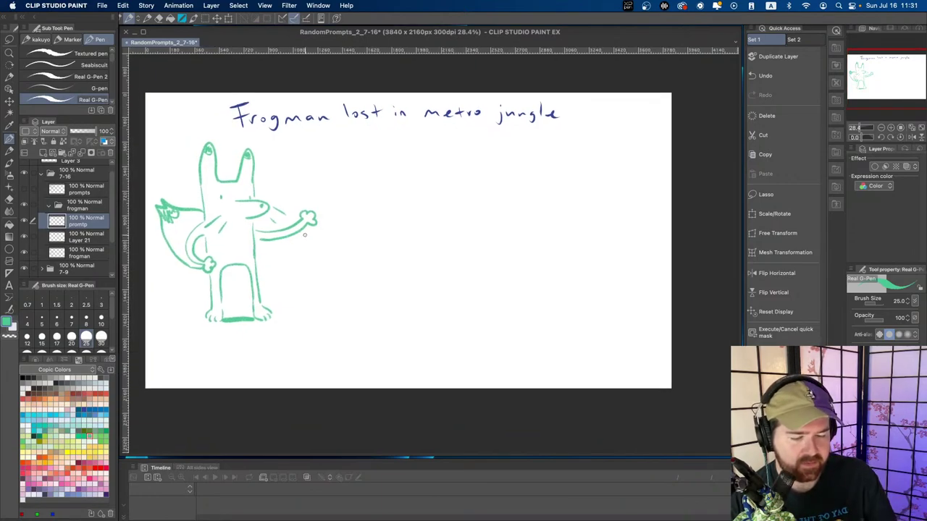
{"action": "left_click", "coordinate": [86, 253]}
{"action": "scroll", "coordinate": [283, 265], "scroll_direction": "right", "scroll_amount": 1}
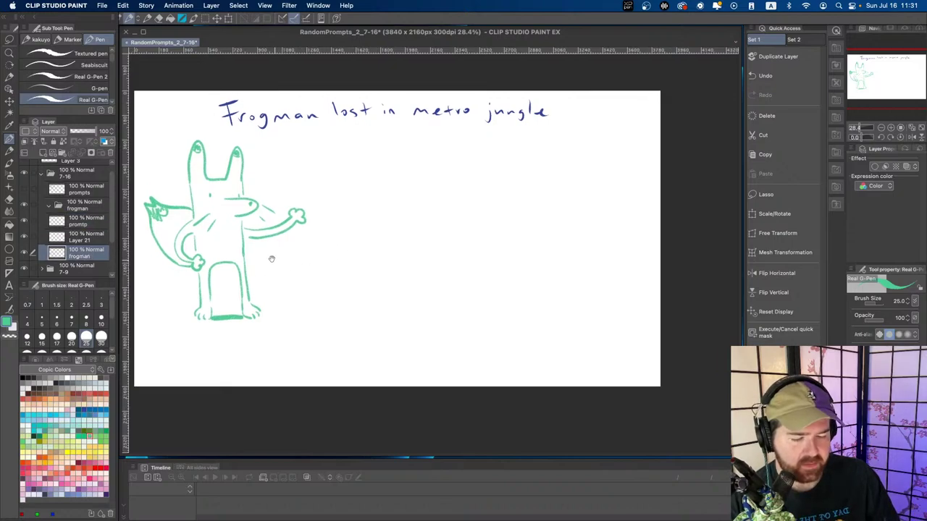
{"action": "left_click", "coordinate": [85, 239]}
{"action": "left_click", "coordinate": [24, 253]}
{"action": "left_click", "coordinate": [25, 253]}
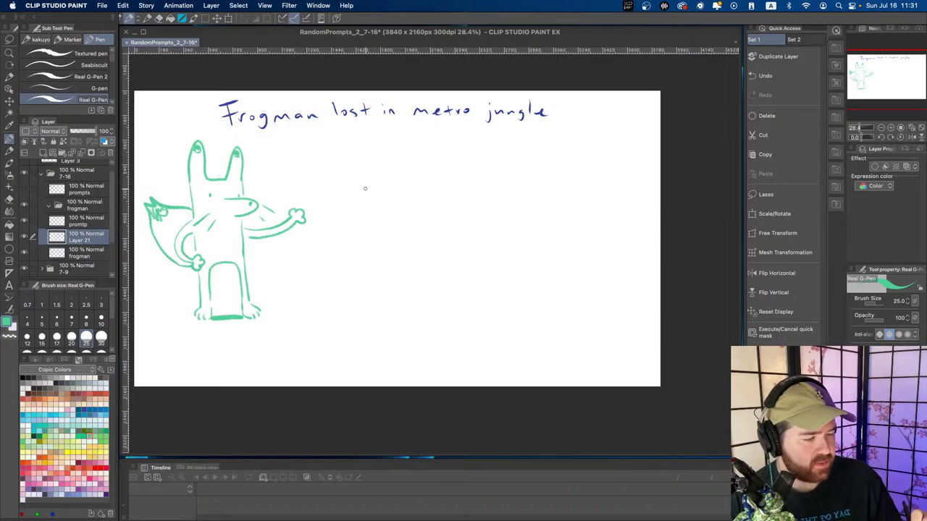
{"action": "left_click_drag", "start_coordinate": [352, 193], "coordinate": [381, 184]}
{"action": "key", "text": "super+z"}
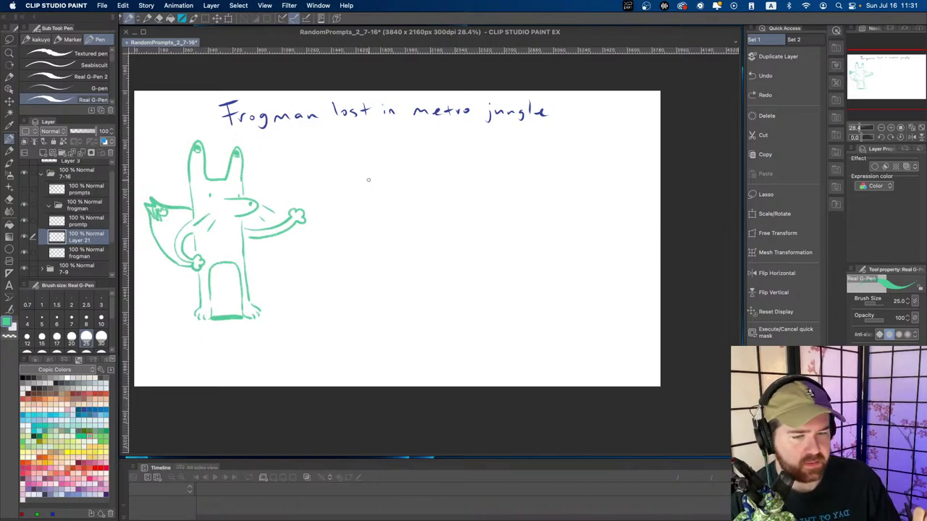
{"action": "key", "text": "p"}
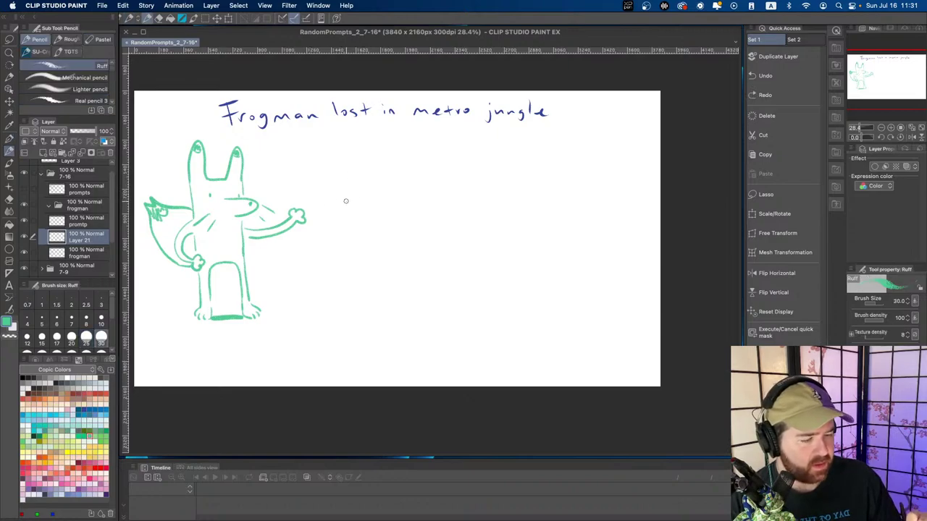
{"action": "mouse_move", "coordinate": [344, 201]}
{"action": "left_mouse_down"}
{"action": "mouse_move", "coordinate": [354, 181]}
{"action": "mouse_move", "coordinate": [370, 193]}
{"action": "mouse_move", "coordinate": [428, 186]}
{"action": "mouse_move", "coordinate": [442, 195]}
{"action": "left_mouse_up"}
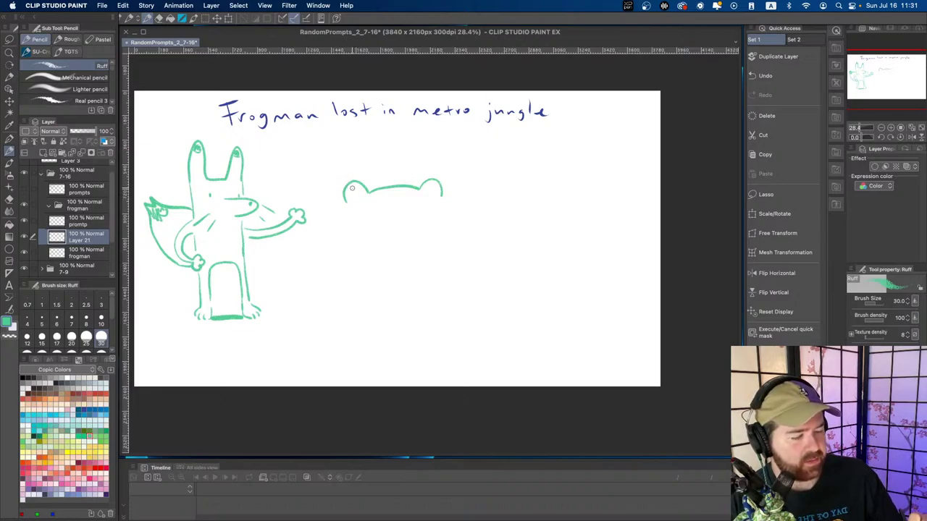
{"action": "mouse_move", "coordinate": [354, 186]}
{"action": "left_mouse_down"}
{"action": "mouse_move", "coordinate": [356, 198]}
{"action": "mouse_move", "coordinate": [355, 187]}
{"action": "left_mouse_up"}
{"action": "mouse_move", "coordinate": [435, 185]}
{"action": "left_mouse_down"}
{"action": "mouse_move", "coordinate": [427, 194]}
{"action": "mouse_move", "coordinate": [433, 185]}
{"action": "mouse_move", "coordinate": [439, 194]}
{"action": "mouse_move", "coordinate": [430, 185]}
{"action": "left_mouse_up"}
{"action": "key", "text": "super+z"}
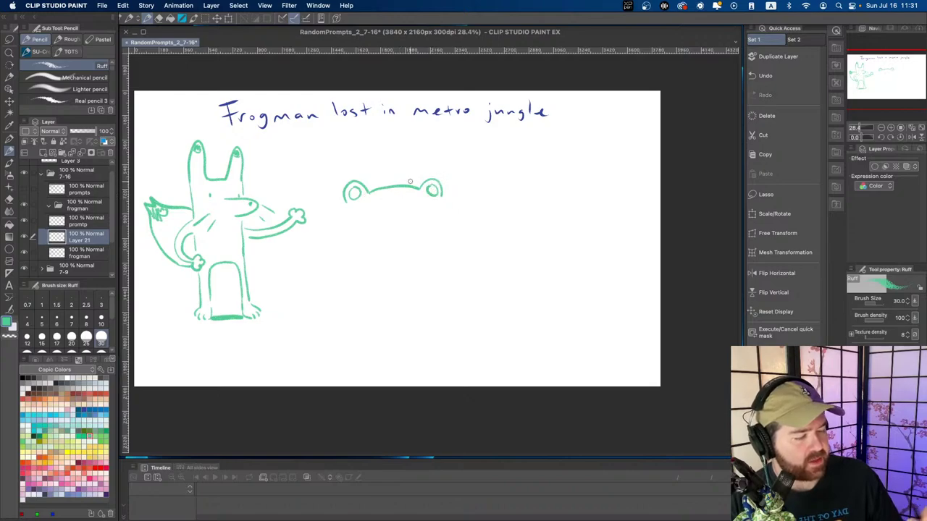
{"action": "left_click_drag", "start_coordinate": [351, 186], "coordinate": [354, 191]}
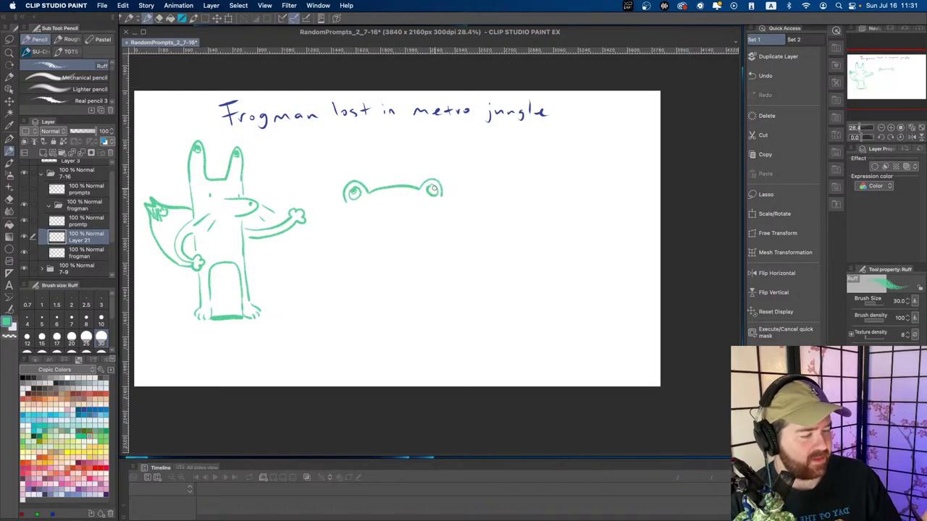
- Add two nostril dots and close the frog's head with a wide, rounded jaw outline
{"action": "left_click", "coordinate": [391, 212]}
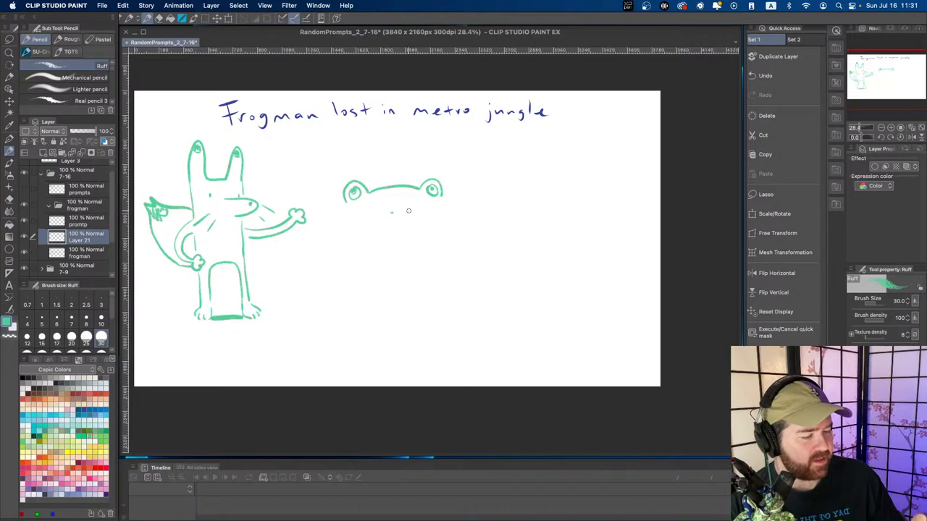
{"action": "left_click", "coordinate": [408, 211]}
{"action": "left_click_drag", "start_coordinate": [344, 206], "coordinate": [397, 231]}
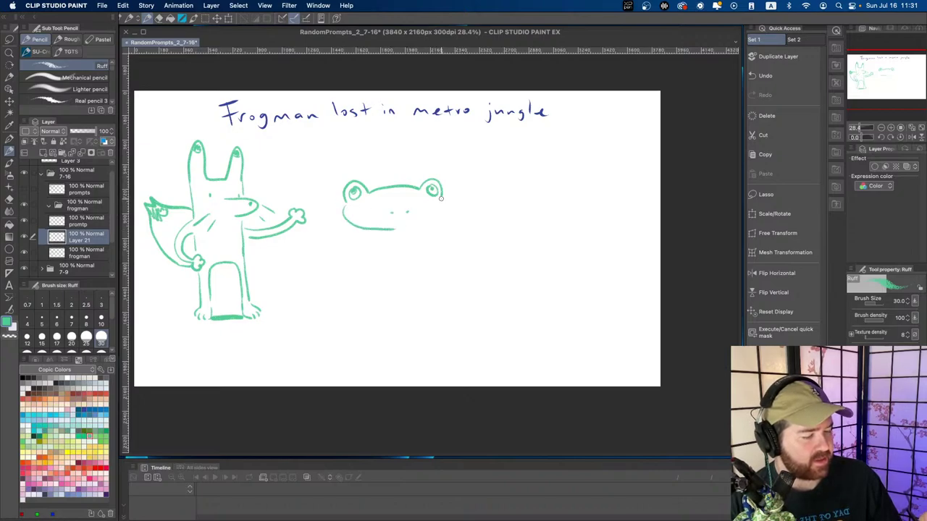
{"action": "mouse_move", "coordinate": [441, 197]}
{"action": "left_mouse_down"}
{"action": "mouse_move", "coordinate": [435, 218]}
{"action": "mouse_move", "coordinate": [414, 226]}
{"action": "mouse_move", "coordinate": [446, 204]}
{"action": "mouse_move", "coordinate": [438, 224]}
{"action": "mouse_move", "coordinate": [403, 229]}
{"action": "left_mouse_up"}
{"action": "key", "text": "super+z"}
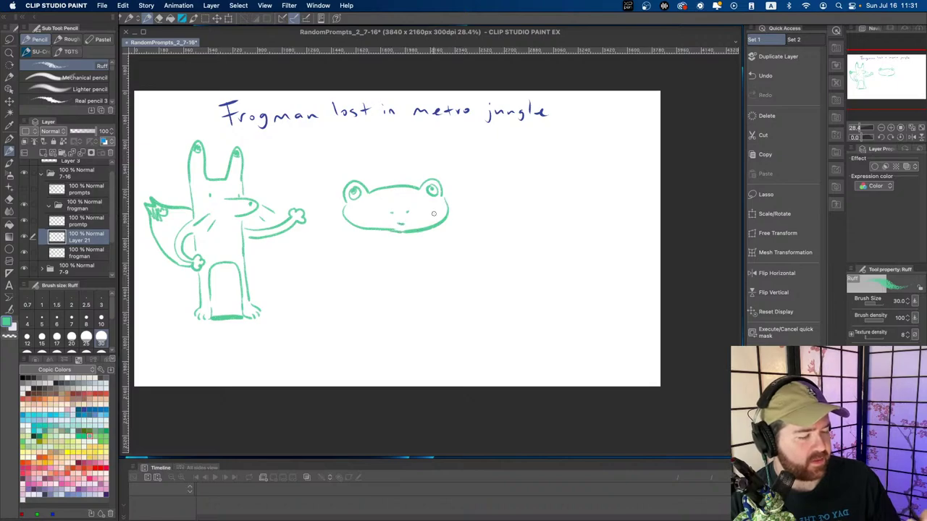
{"action": "key", "text": "super+z"}
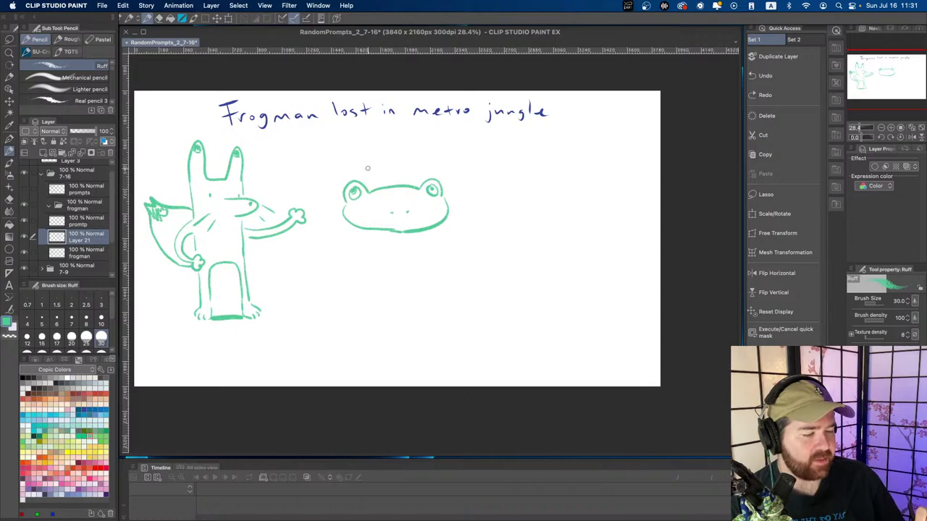
{"action": "mouse_move", "coordinate": [367, 165]}
{"action": "left_mouse_down"}
{"action": "mouse_move", "coordinate": [414, 155]}
{"action": "mouse_move", "coordinate": [423, 172]}
{"action": "left_mouse_up"}
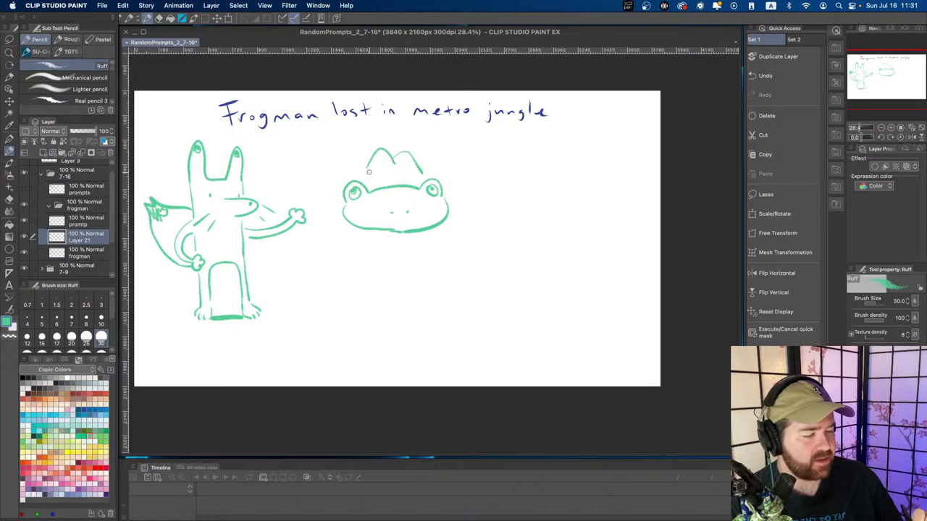
{"action": "key", "text": "super+z"}
{"action": "key", "text": "super+z"}
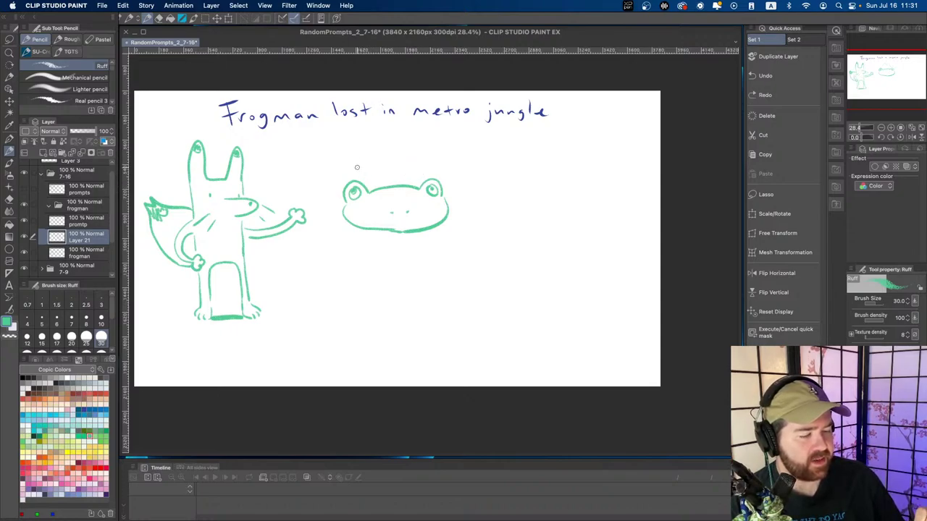
- Sketch a flat-topped hat crown between the frog's eyes, with a curved band line along its base
{"action": "mouse_move", "coordinate": [362, 180]}
{"action": "left_mouse_down"}
{"action": "mouse_move", "coordinate": [373, 160]}
{"action": "mouse_move", "coordinate": [419, 158]}
{"action": "mouse_move", "coordinate": [424, 180]}
{"action": "left_mouse_up"}
{"action": "key", "text": "super+z"}
{"action": "mouse_move", "coordinate": [362, 181]}
{"action": "left_mouse_down"}
{"action": "mouse_move", "coordinate": [365, 163]}
{"action": "mouse_move", "coordinate": [402, 160]}
{"action": "mouse_move", "coordinate": [424, 181]}
{"action": "left_mouse_up"}
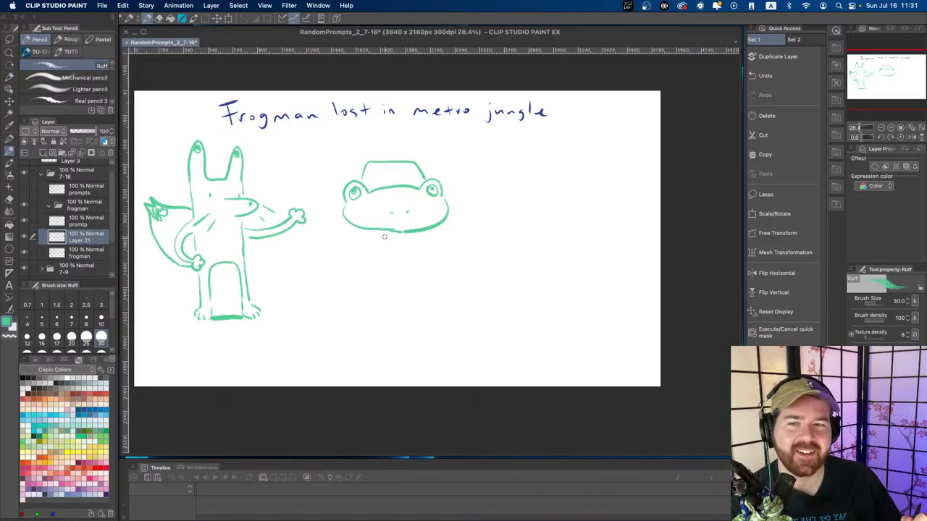
{"action": "mouse_move", "coordinate": [392, 156]}
{"action": "left_mouse_down"}
{"action": "mouse_move", "coordinate": [437, 153]}
{"action": "mouse_move", "coordinate": [438, 165]}
{"action": "left_mouse_up"}
{"action": "key", "text": "super+z"}
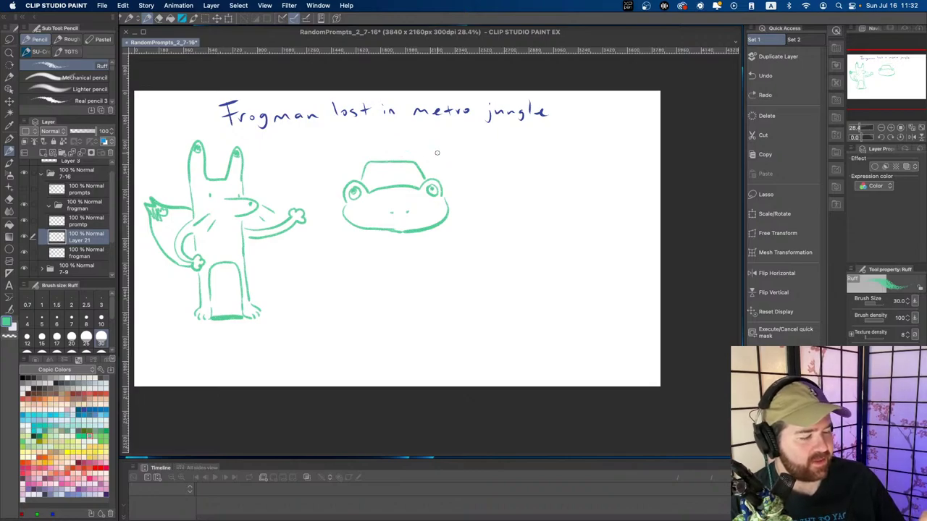
{"action": "left_click_drag", "start_coordinate": [367, 187], "coordinate": [422, 183]}
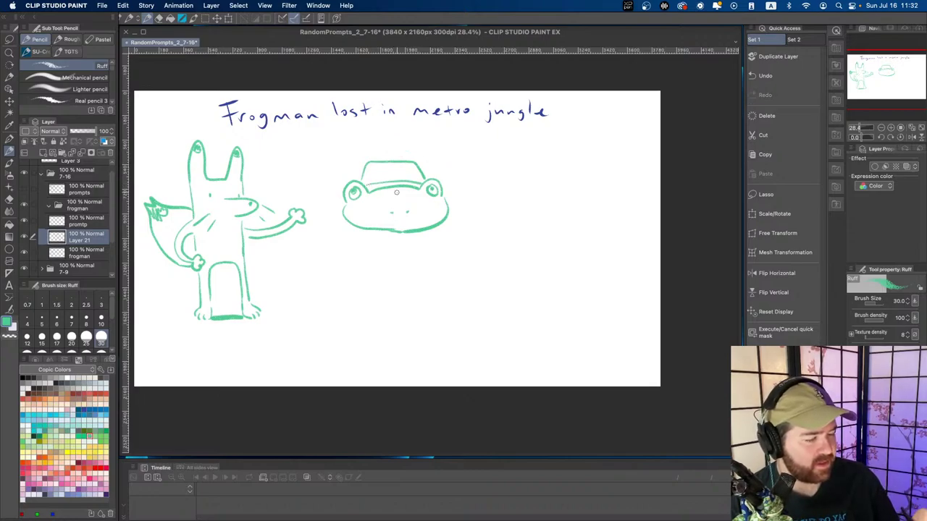
- Draw a pointed brim flap outside each eye and fill the hat band solid green
{"action": "left_click_drag", "start_coordinate": [335, 194], "coordinate": [348, 204]}
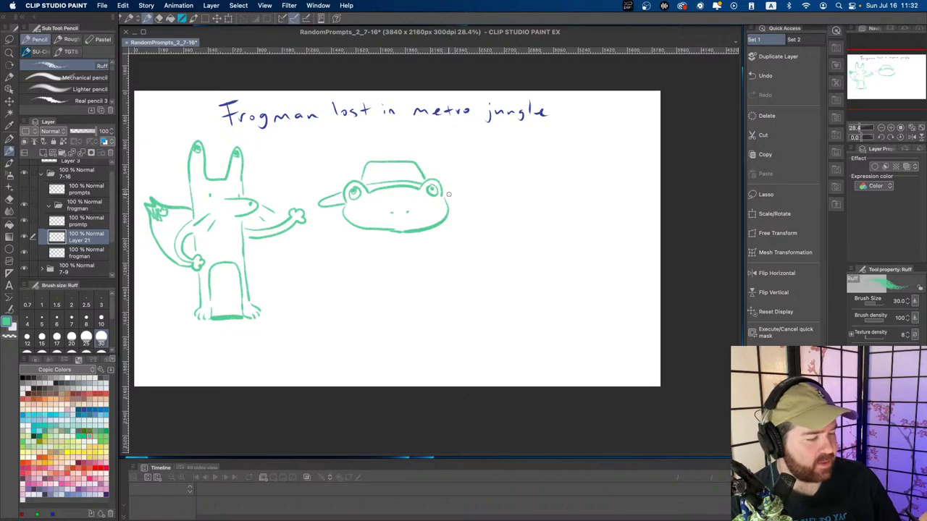
{"action": "mouse_move", "coordinate": [443, 192]}
{"action": "left_mouse_down"}
{"action": "mouse_move", "coordinate": [472, 199]}
{"action": "mouse_move", "coordinate": [444, 201]}
{"action": "left_mouse_up"}
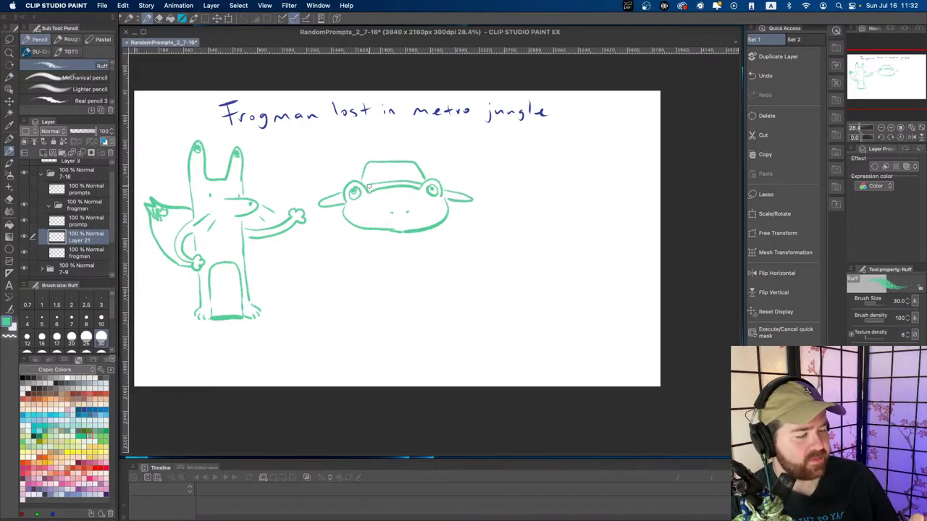
{"action": "mouse_move", "coordinate": [368, 187]}
{"action": "left_mouse_down"}
{"action": "mouse_move", "coordinate": [418, 186]}
{"action": "mouse_move", "coordinate": [367, 187]}
{"action": "left_mouse_up"}
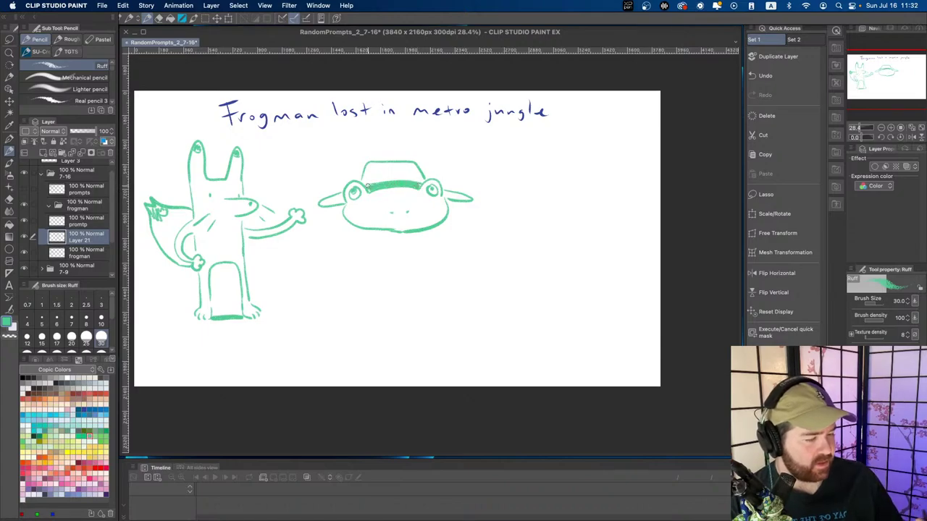
- Sketch a thin stem with a small two-lobed sprout rising from the top of the hat
{"action": "scroll", "coordinate": [314, 358], "scroll_direction": "right", "scroll_amount": 2}
{"action": "scroll", "coordinate": [313, 358], "scroll_direction": "down", "scroll_amount": 1}
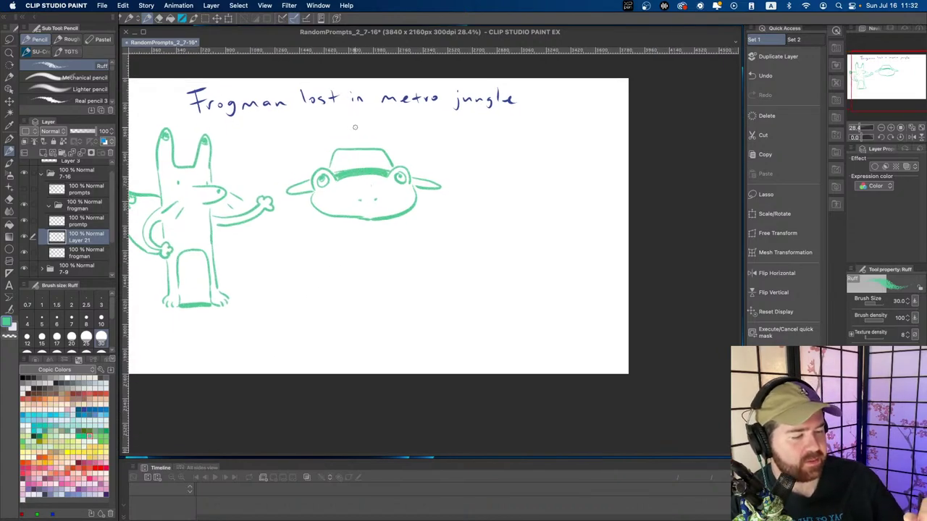
{"action": "mouse_move", "coordinate": [360, 150]}
{"action": "left_mouse_down"}
{"action": "mouse_move", "coordinate": [353, 122]}
{"action": "mouse_move", "coordinate": [363, 132]}
{"action": "left_mouse_up"}
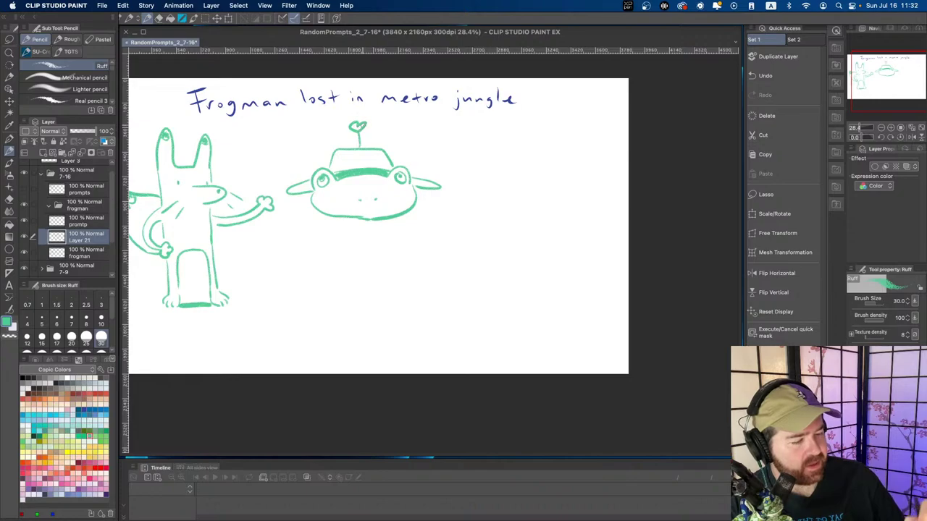
{"action": "key", "text": "super+z"}
{"action": "key", "text": "super+z"}
{"action": "key", "text": "super+z"}
{"action": "key", "text": "super+z"}
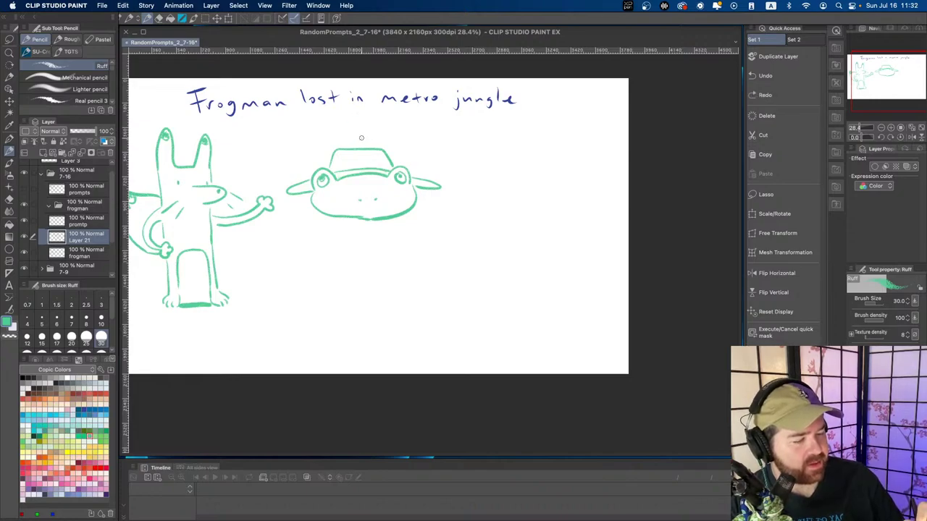
{"action": "key", "text": "super+y"}
{"action": "key", "text": "super+y"}
{"action": "key", "text": "super+y"}
{"action": "key", "text": "super+y"}
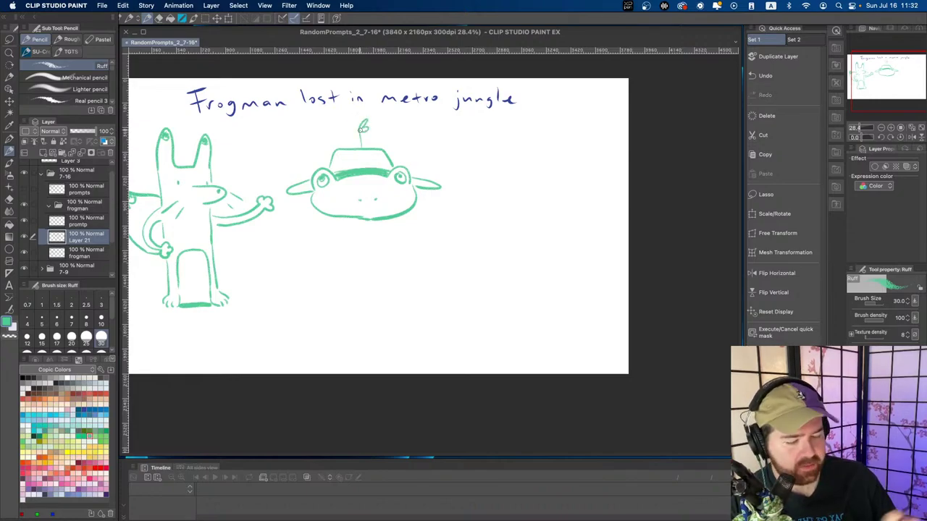
- Sketch a ruffled collar with a V-shaped neckline under the frog's chin, using brush size 25
{"action": "left_click", "coordinate": [72, 336]}
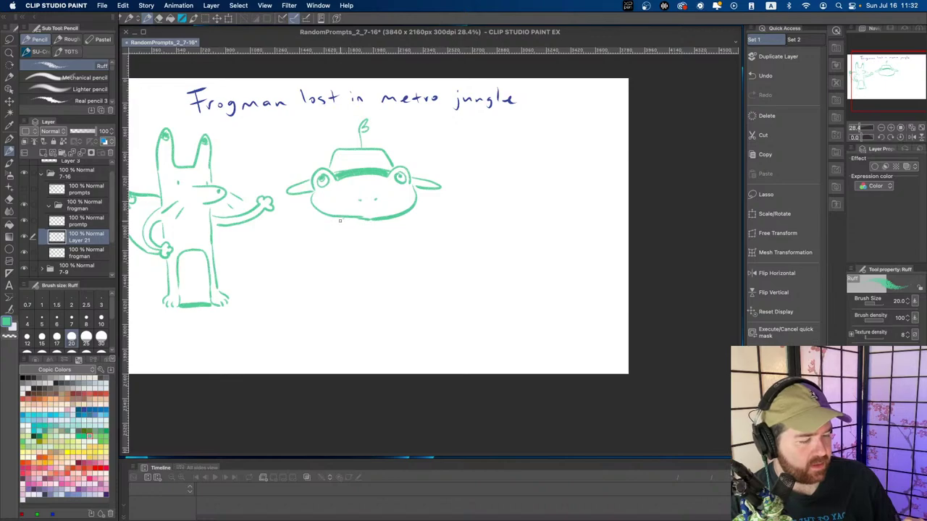
{"action": "left_click_drag", "start_coordinate": [339, 221], "coordinate": [355, 243]}
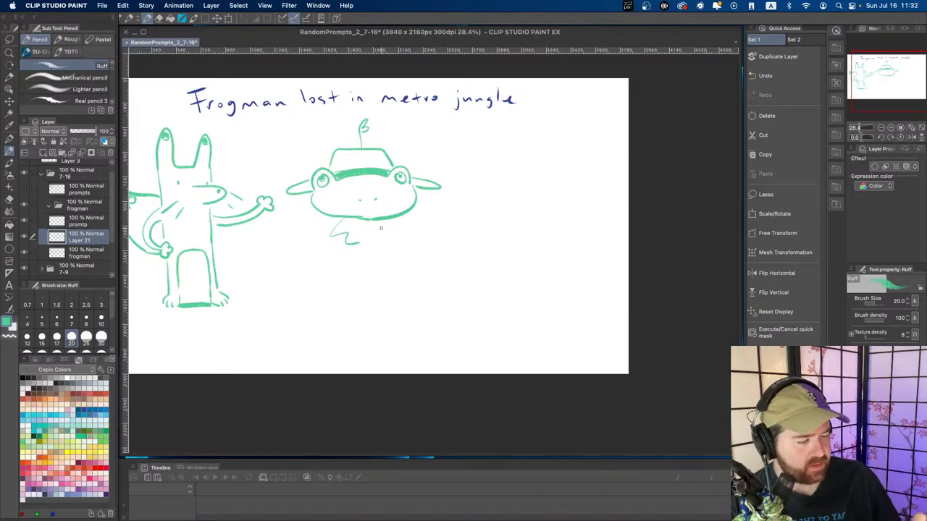
{"action": "key", "text": "bracketright"}
{"action": "mouse_move", "coordinate": [398, 216]}
{"action": "left_mouse_down"}
{"action": "mouse_move", "coordinate": [403, 233]}
{"action": "mouse_move", "coordinate": [377, 239]}
{"action": "left_mouse_up"}
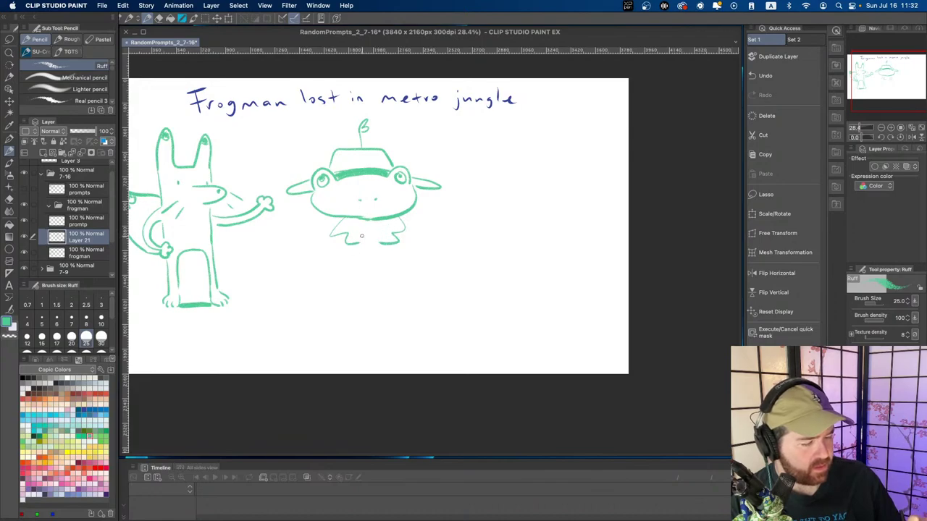
{"action": "key", "text": "super+z"}
{"action": "key", "text": "super+z"}
{"action": "mouse_move", "coordinate": [338, 217]}
{"action": "left_mouse_down"}
{"action": "mouse_move", "coordinate": [340, 243]}
{"action": "mouse_move", "coordinate": [368, 243]}
{"action": "mouse_move", "coordinate": [380, 224]}
{"action": "mouse_move", "coordinate": [367, 238]}
{"action": "mouse_move", "coordinate": [342, 231]}
{"action": "mouse_move", "coordinate": [348, 243]}
{"action": "mouse_move", "coordinate": [372, 246]}
{"action": "mouse_move", "coordinate": [407, 227]}
{"action": "mouse_move", "coordinate": [383, 239]}
{"action": "left_mouse_up"}
{"action": "key", "text": "super+z"}
{"action": "key", "text": "super+z"}
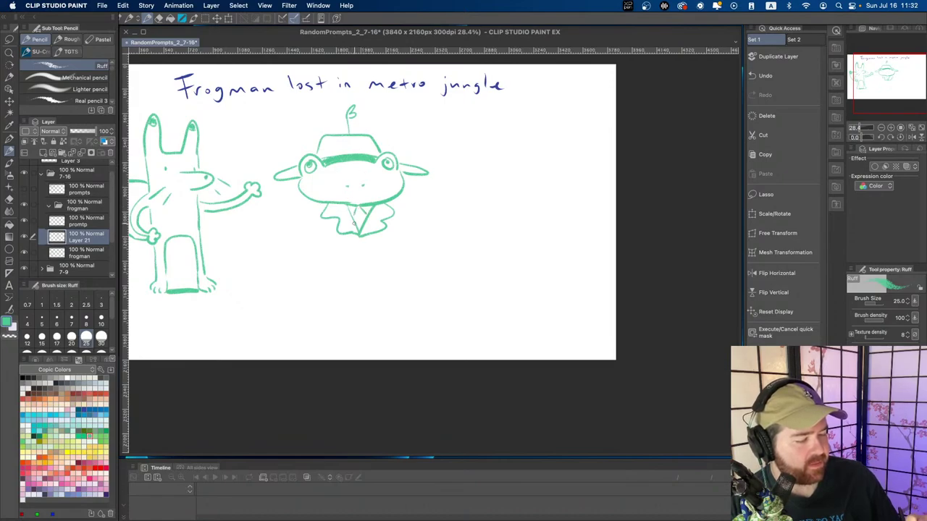
{"action": "left_click_drag", "start_coordinate": [357, 209], "coordinate": [358, 231]}
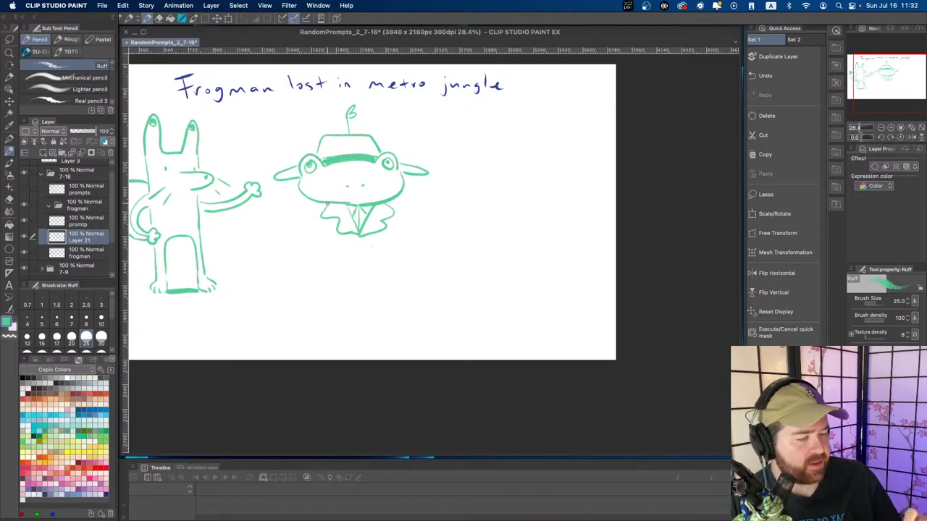
- Draw a vertical shirt-front line below the collar with two button dots beside it
{"action": "left_click_drag", "start_coordinate": [358, 236], "coordinate": [361, 263]}
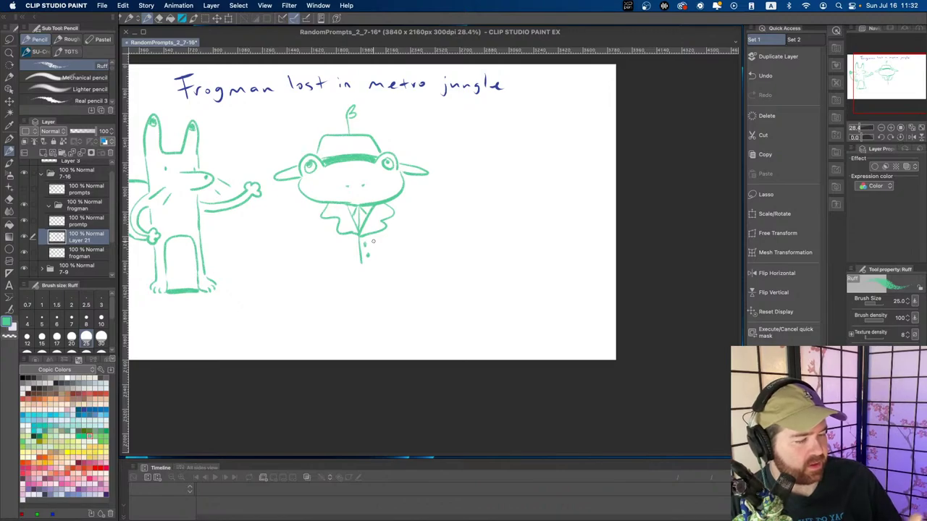
{"action": "left_click_drag", "start_coordinate": [434, 200], "coordinate": [433, 231]}
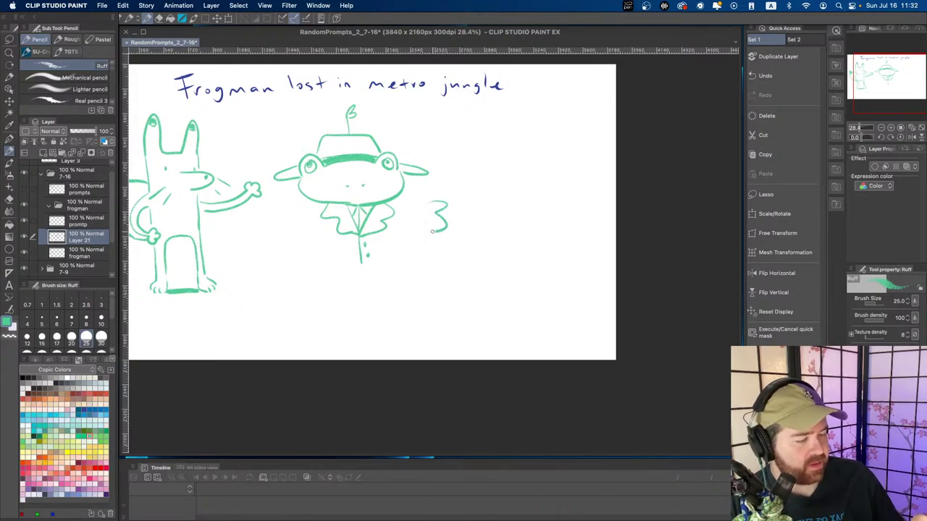
{"action": "key", "text": "super+z"}
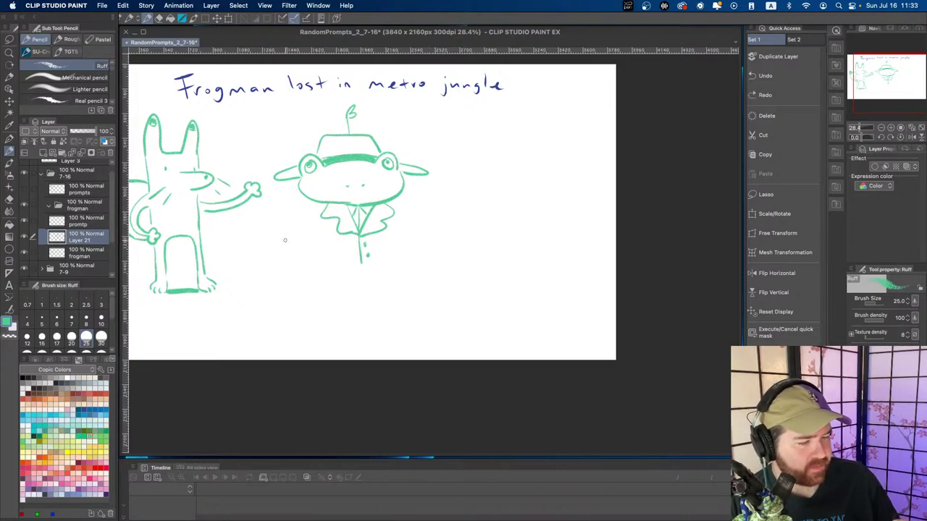
- Scale down the second frogman sketch on its layer, keeping it to the right of the first frogman
{"action": "left_click", "coordinate": [228, 19]}
{"action": "mouse_move", "coordinate": [351, 105]}
{"action": "left_mouse_down"}
{"action": "mouse_move", "coordinate": [350, 143]}
{"action": "mouse_move", "coordinate": [348, 109]}
{"action": "left_mouse_up"}
{"action": "left_click", "coordinate": [375, 235]}
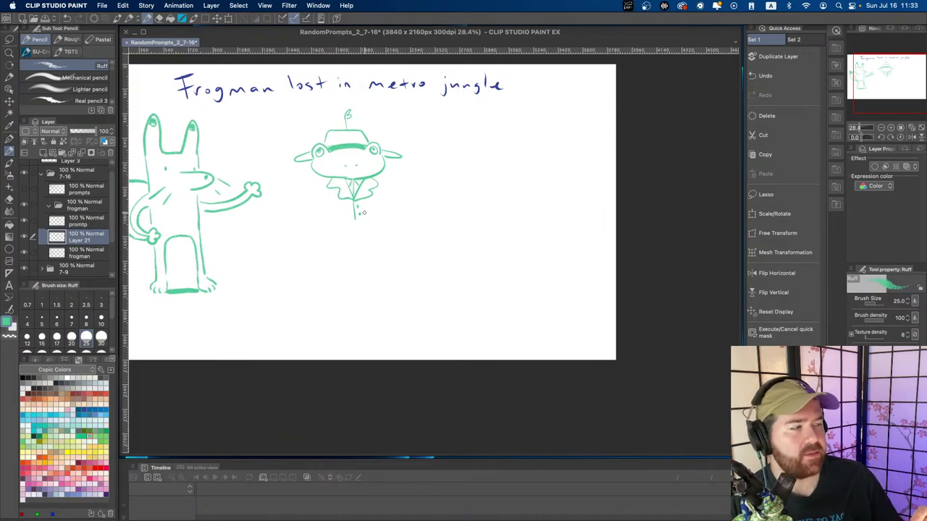
- Erase the solid green fill of the hat band with the Hard eraser at size 17
{"action": "key", "text": "super+space"}
{"action": "mouse_move", "coordinate": [370, 178]}
{"action": "left_mouse_down"}
{"action": "mouse_move", "coordinate": [385, 177]}
{"action": "mouse_move", "coordinate": [373, 165]}
{"action": "mouse_move", "coordinate": [397, 149]}
{"action": "left_mouse_up"}
{"action": "key", "text": "super+space"}
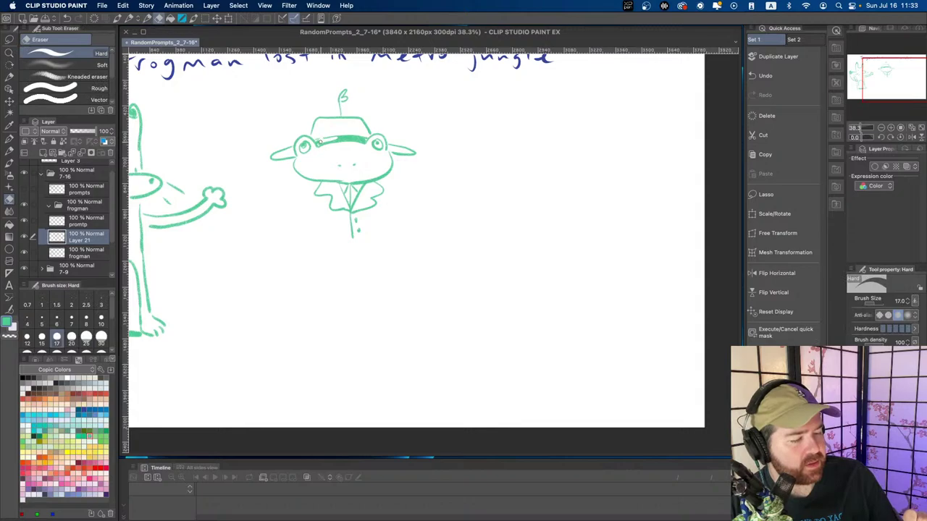
{"action": "left_click_drag", "start_coordinate": [317, 143], "coordinate": [364, 139]}
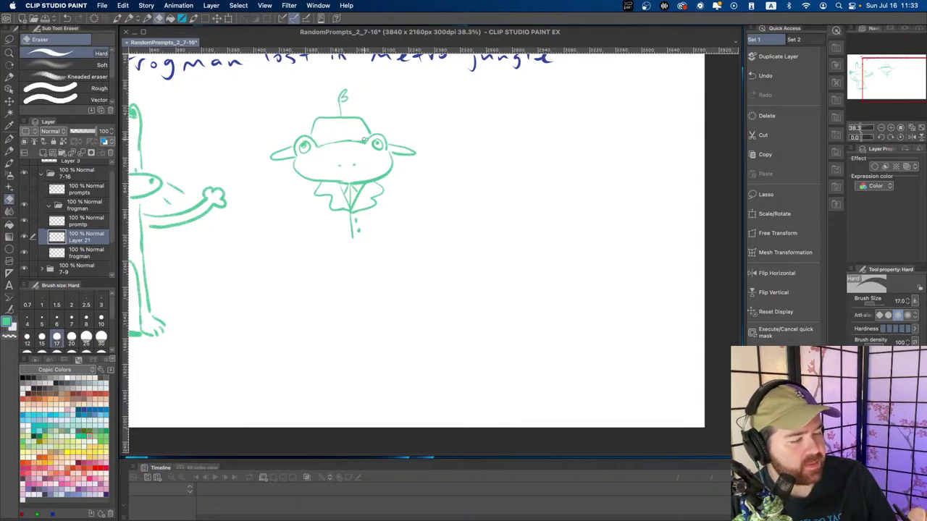
- Redraw the hat band as a thin curved line between the eyes with the Ruff pencil
{"action": "key", "text": "p"}
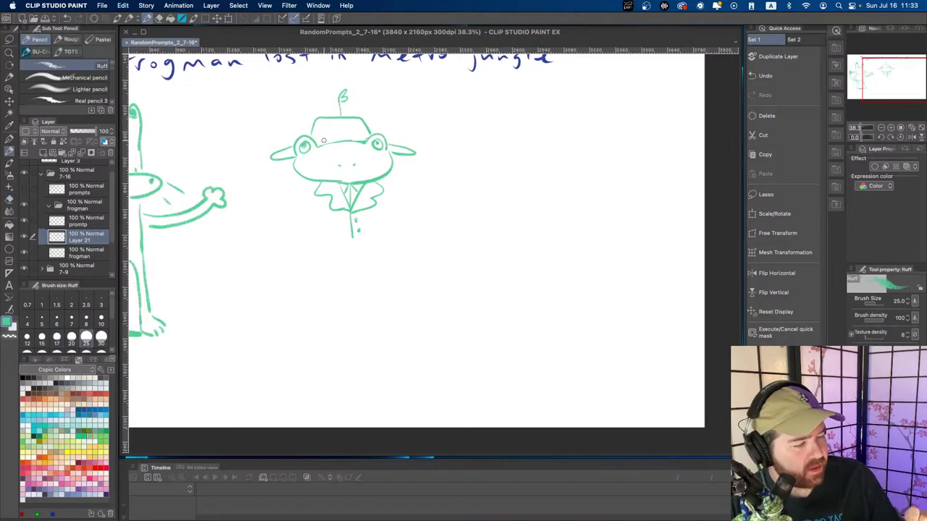
{"action": "left_click_drag", "start_coordinate": [313, 140], "coordinate": [366, 131]}
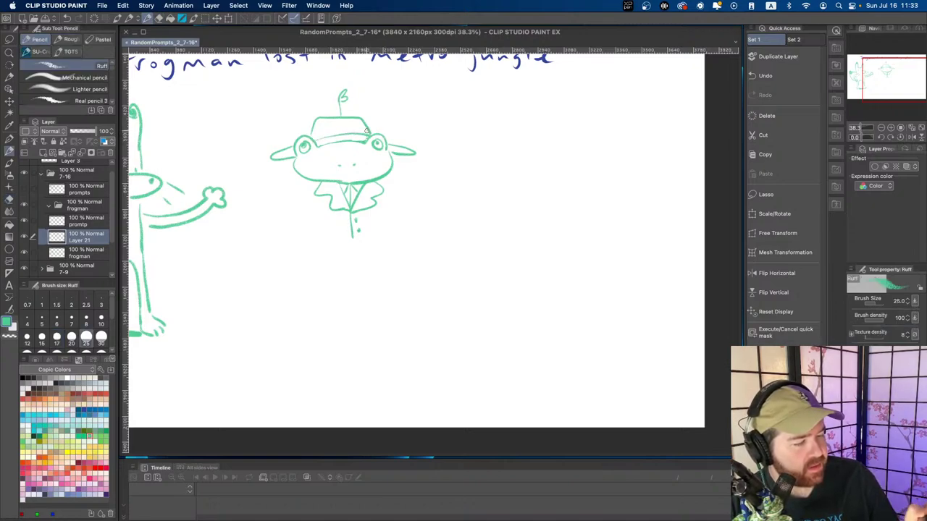
{"action": "key", "text": "super+z"}
{"action": "left_click_drag", "start_coordinate": [312, 140], "coordinate": [368, 133]}
{"action": "key", "text": "super+z"}
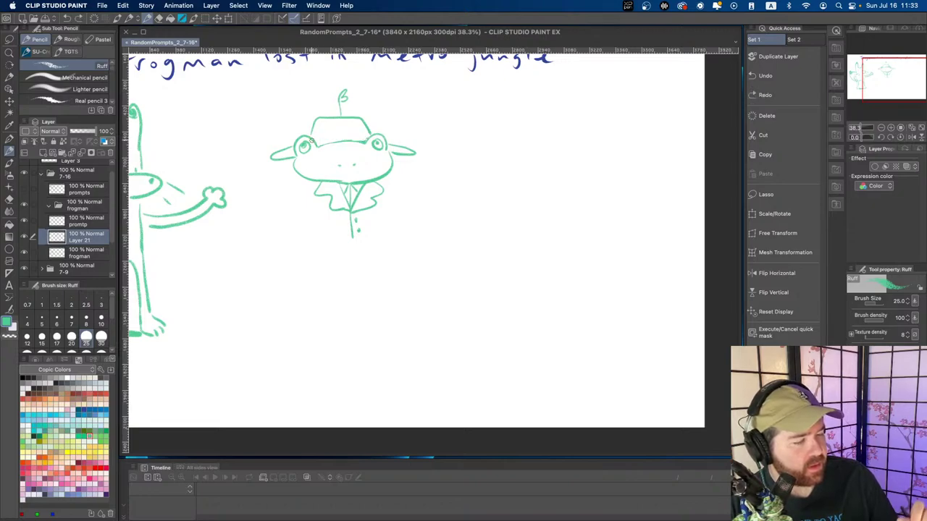
{"action": "left_click_drag", "start_coordinate": [315, 142], "coordinate": [370, 134]}
- Erase the frog's pupils and redraw them as small dots lower inside the eyes
{"action": "left_click_drag", "start_coordinate": [347, 177], "coordinate": [338, 189]}
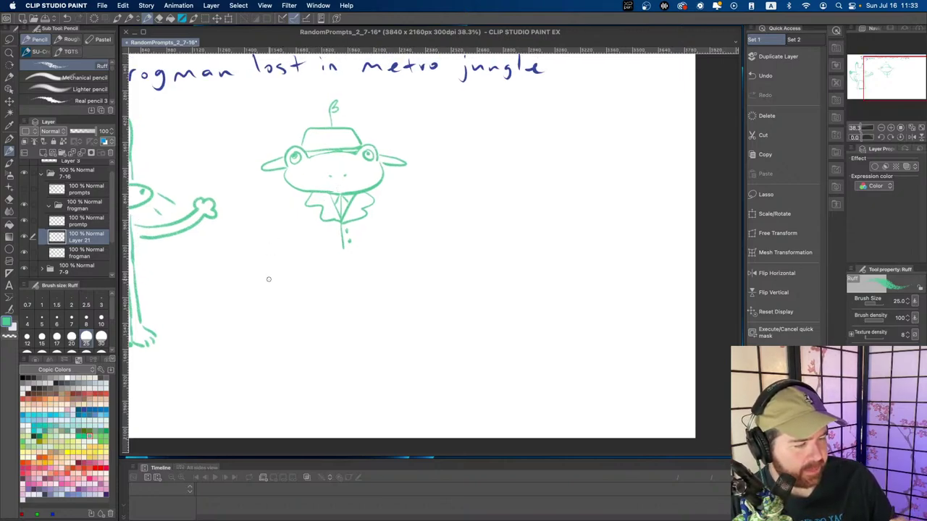
{"action": "key", "text": "e"}
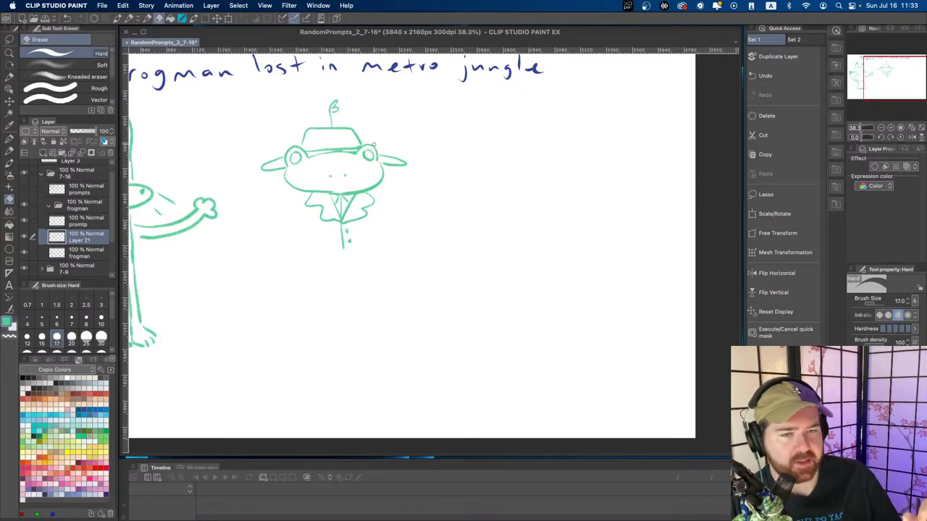
{"action": "key", "text": "p"}
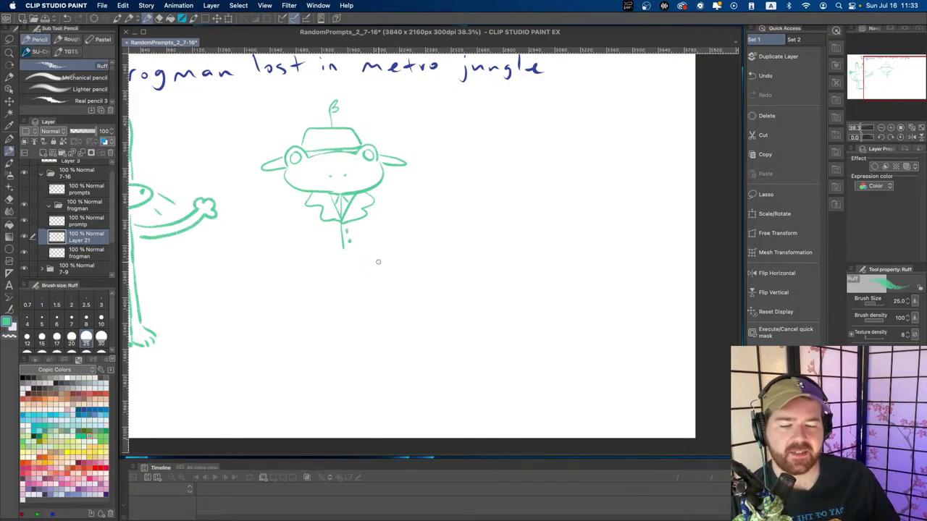
{"action": "left_click_drag", "start_coordinate": [336, 177], "coordinate": [326, 179]}
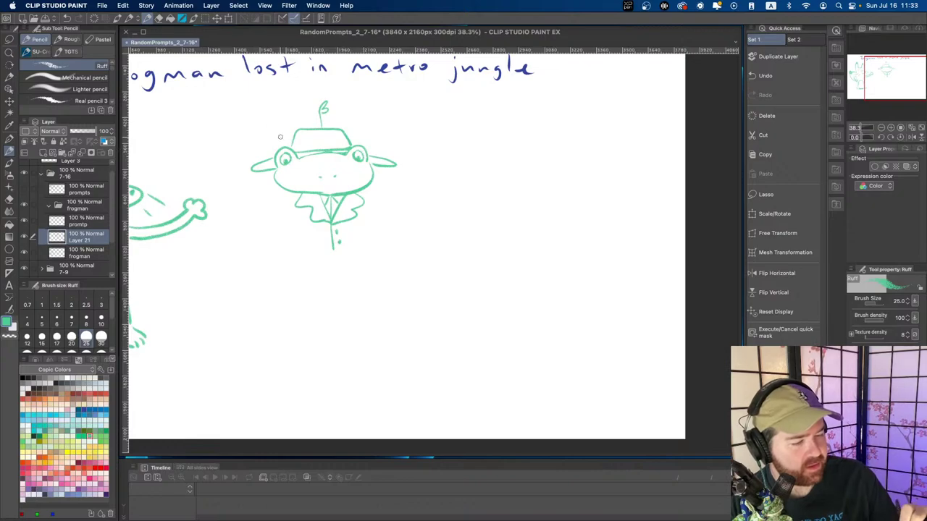
- Add a small sweat drop below each eye and three short alarm strokes beside the hat
{"action": "left_click_drag", "start_coordinate": [269, 142], "coordinate": [280, 129]}
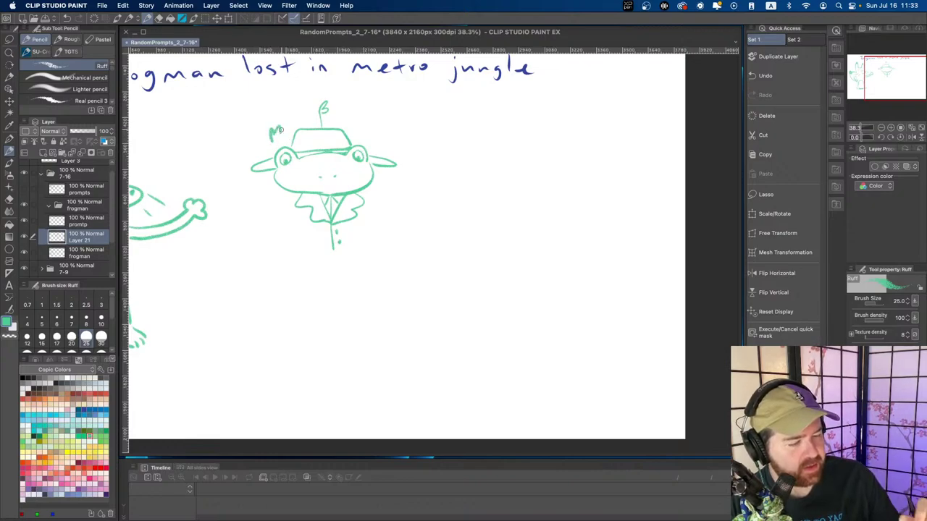
{"action": "key", "text": "super+z"}
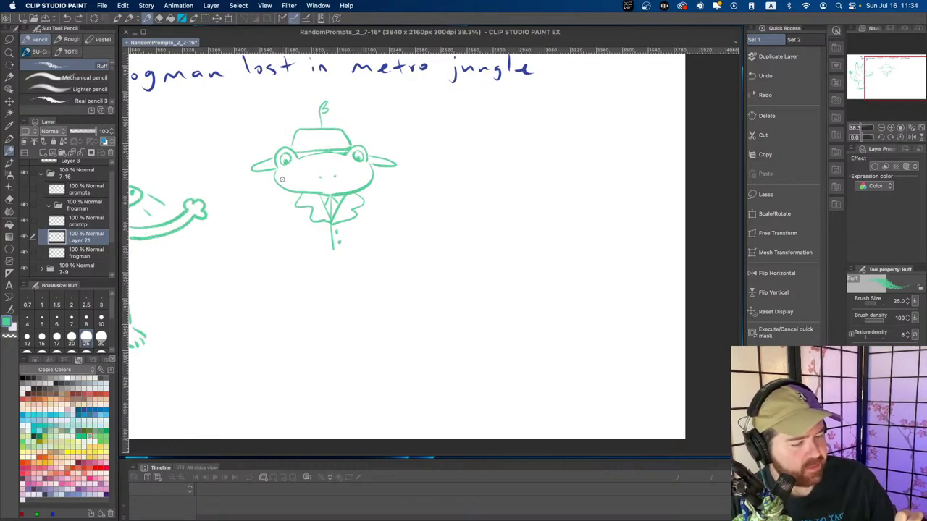
{"action": "left_click_drag", "start_coordinate": [282, 174], "coordinate": [284, 179]}
{"action": "left_click_drag", "start_coordinate": [361, 167], "coordinate": [362, 175]}
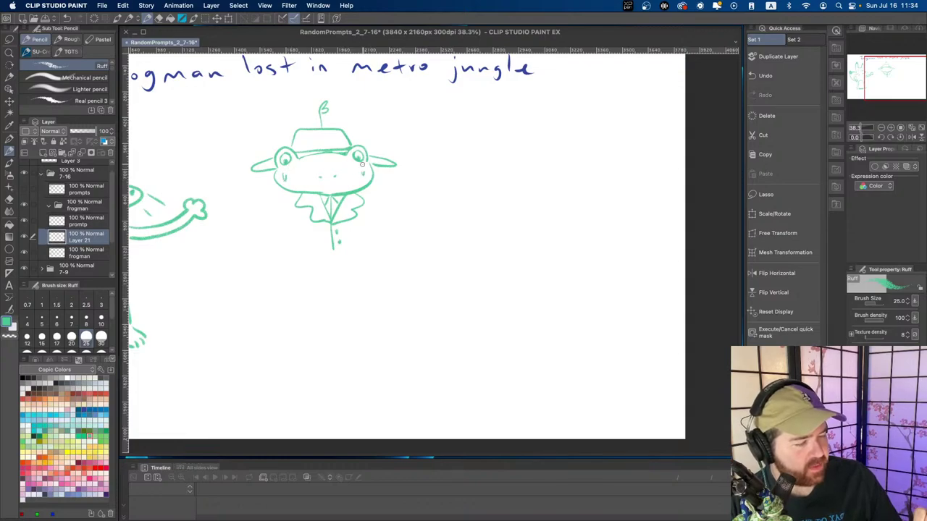
{"action": "left_click_drag", "start_coordinate": [366, 127], "coordinate": [375, 137]}
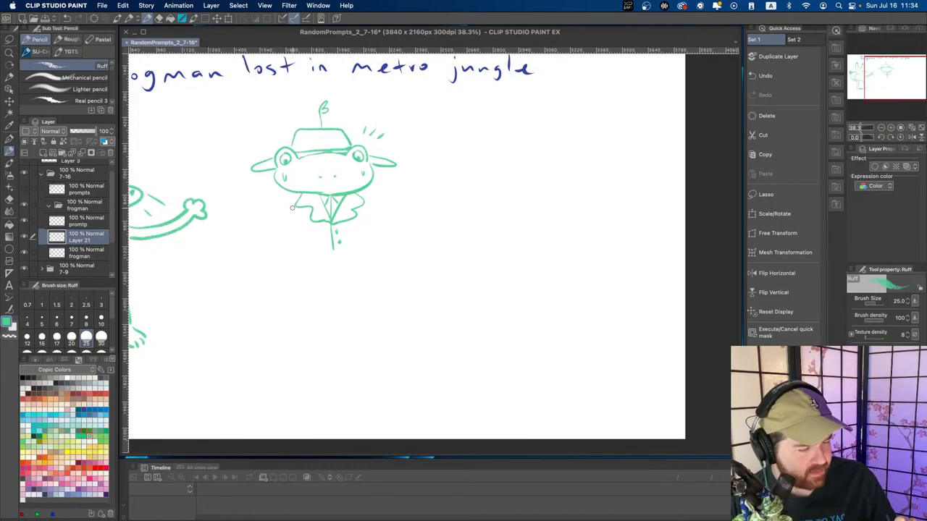
- Sketch a bent arm from the collar across the body, ending in a drooping hand with rounded fingers
{"action": "mouse_move", "coordinate": [292, 208]}
{"action": "left_mouse_down"}
{"action": "mouse_move", "coordinate": [263, 244]}
{"action": "mouse_move", "coordinate": [319, 246]}
{"action": "left_mouse_up"}
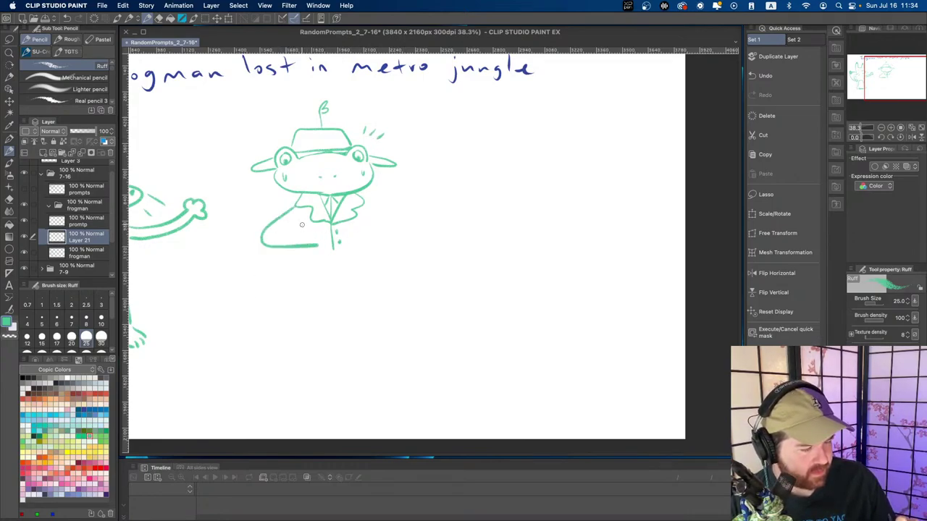
{"action": "key", "text": "super+z"}
{"action": "mouse_move", "coordinate": [294, 207]}
{"action": "left_mouse_down"}
{"action": "mouse_move", "coordinate": [257, 232]}
{"action": "mouse_move", "coordinate": [277, 247]}
{"action": "mouse_move", "coordinate": [307, 241]}
{"action": "mouse_move", "coordinate": [308, 233]}
{"action": "mouse_move", "coordinate": [271, 239]}
{"action": "left_mouse_up"}
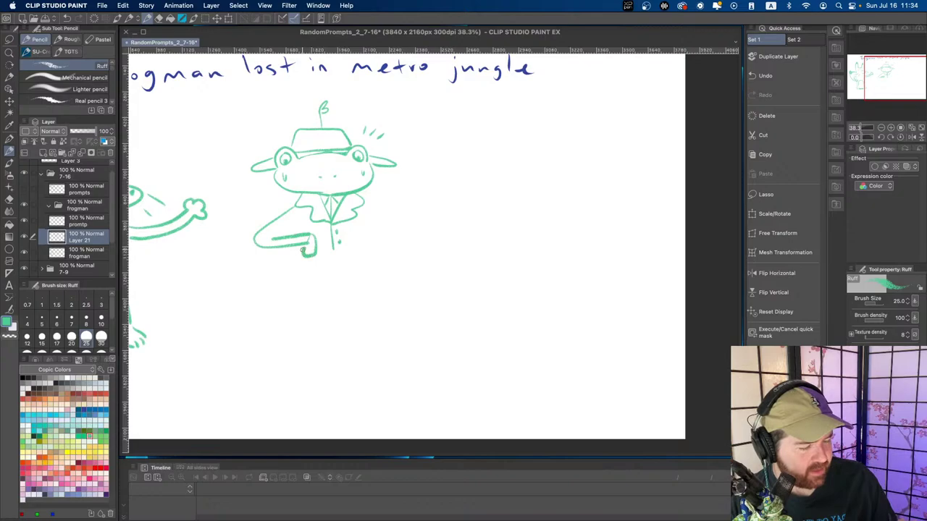
{"action": "key", "text": "super+z"}
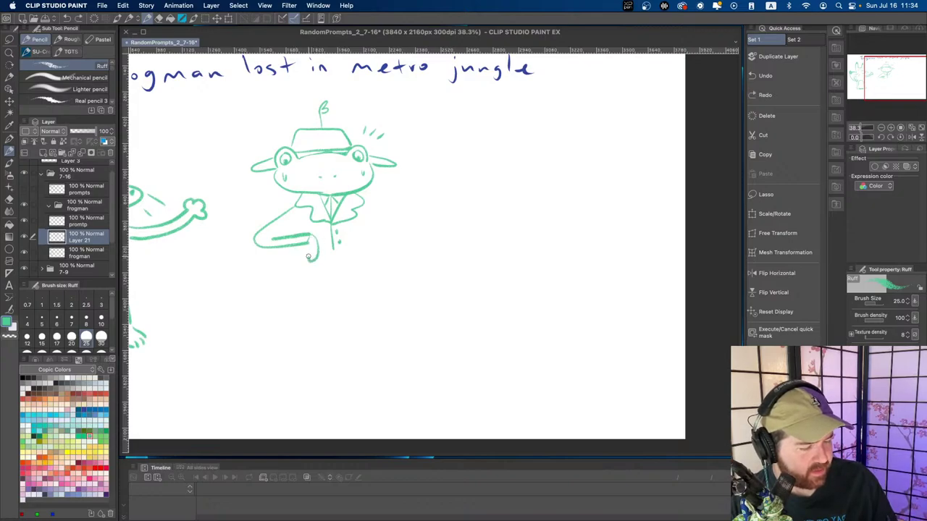
{"action": "mouse_move", "coordinate": [308, 257]}
{"action": "left_mouse_down"}
{"action": "mouse_move", "coordinate": [300, 262]}
{"action": "mouse_move", "coordinate": [293, 249]}
{"action": "left_mouse_up"}
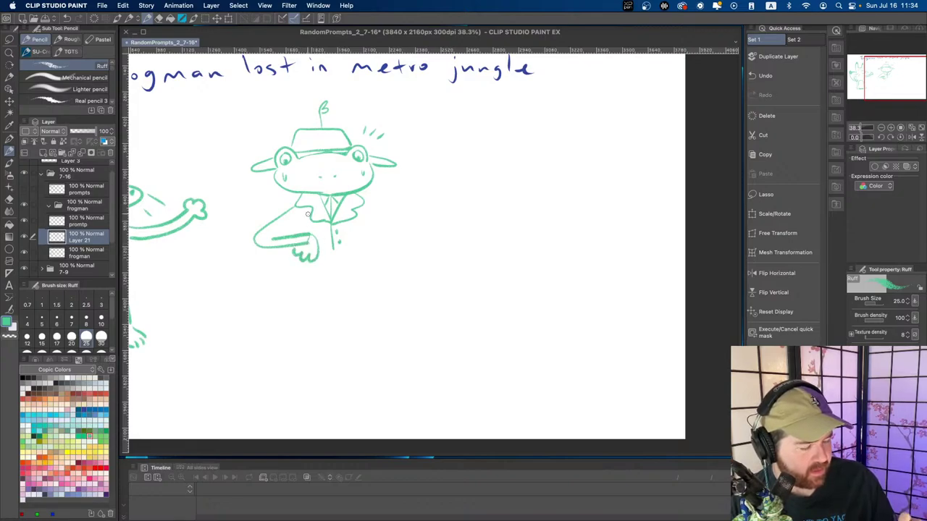
- Erase the sleeve line's end at the bent arm's wrist and draw a small round cuff with brush size 20
{"action": "key", "text": "e"}
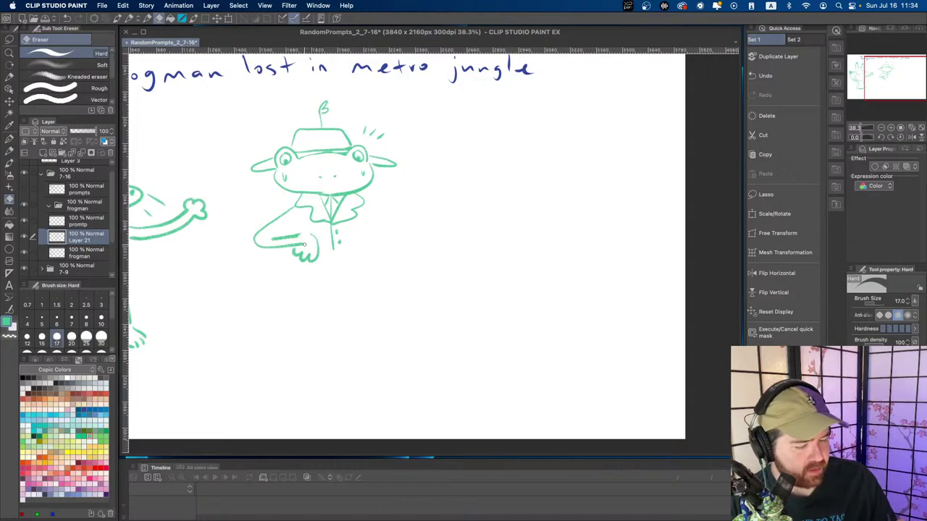
{"action": "key", "text": "p"}
{"action": "key", "text": "bracketleft"}
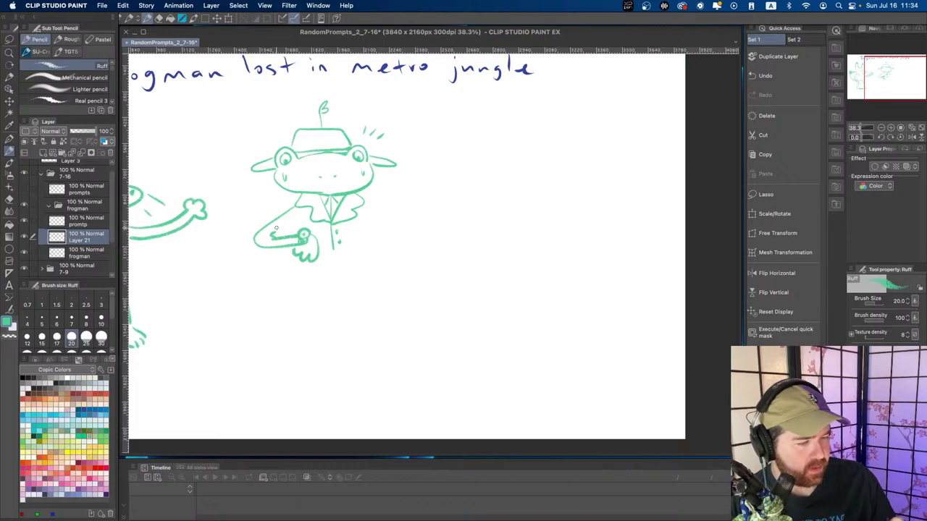
- Extend the shirt-front line downward and draw the outer sleeve line of the straight arm from the collar
{"action": "scroll", "coordinate": [276, 228], "scroll_direction": "down", "scroll_amount": 2}
{"action": "scroll", "coordinate": [276, 229], "scroll_direction": "right", "scroll_amount": 2}
{"action": "left_click_drag", "start_coordinate": [304, 223], "coordinate": [307, 236]}
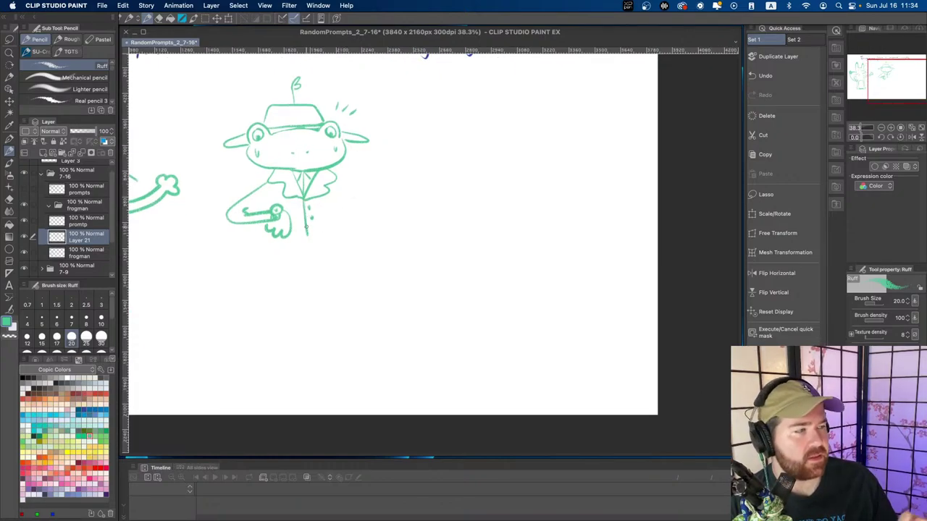
{"action": "scroll", "coordinate": [280, 199], "scroll_direction": "right", "scroll_amount": 2}
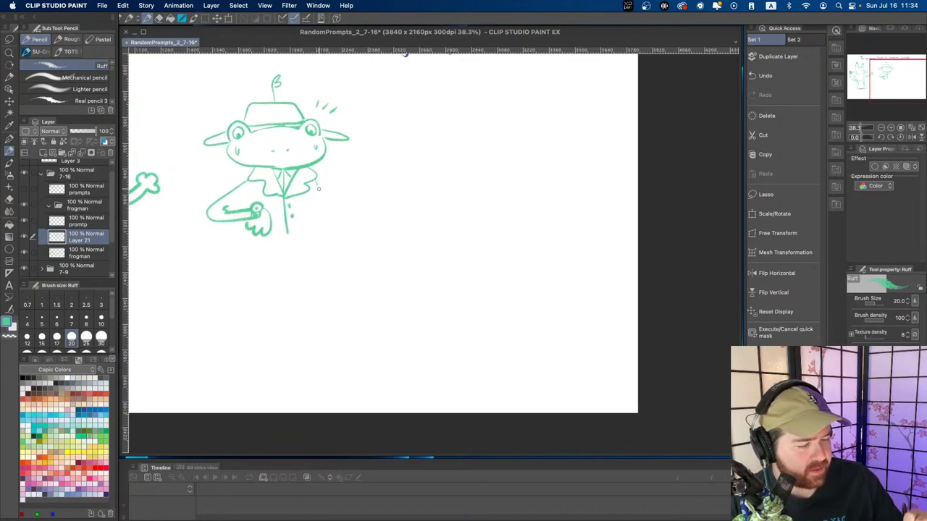
{"action": "left_click_drag", "start_coordinate": [317, 184], "coordinate": [334, 229]}
{"action": "key", "text": "super+z"}
{"action": "left_click_drag", "start_coordinate": [315, 178], "coordinate": [336, 232]}
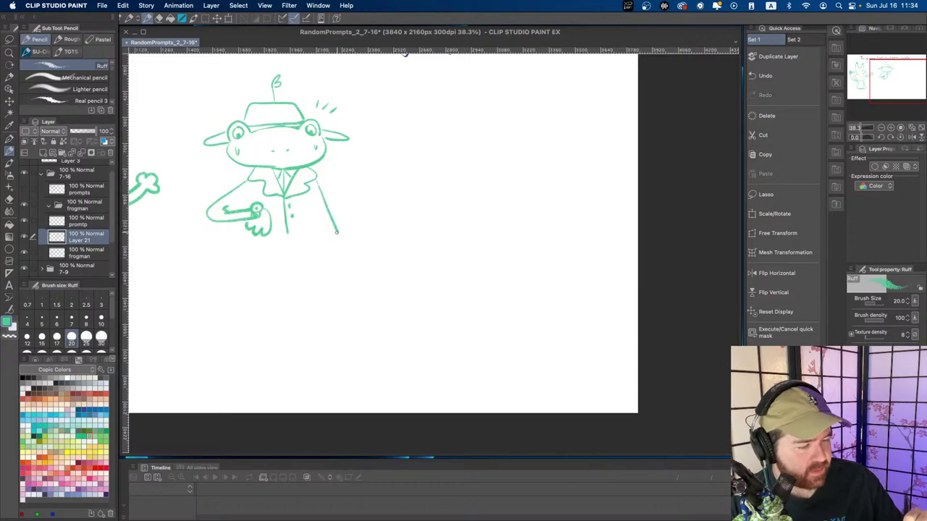
- Draw the jacket's side edge and its hem as two pointed tails splitting at the shirt-front line
{"action": "mouse_move", "coordinate": [313, 195]}
{"action": "left_mouse_down"}
{"action": "mouse_move", "coordinate": [321, 246]}
{"action": "mouse_move", "coordinate": [276, 255]}
{"action": "mouse_move", "coordinate": [317, 251]}
{"action": "left_mouse_up"}
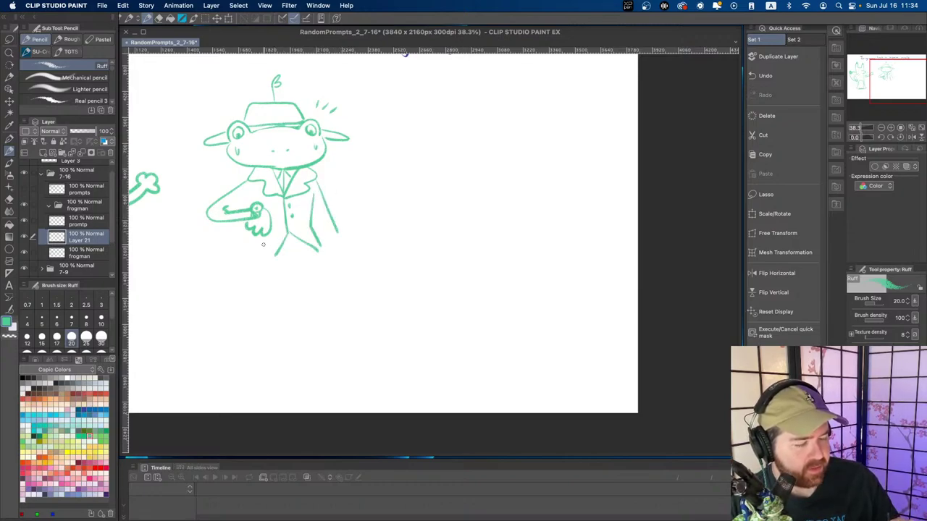
{"action": "mouse_move", "coordinate": [256, 239]}
{"action": "left_mouse_down"}
{"action": "mouse_move", "coordinate": [254, 261]}
{"action": "mouse_move", "coordinate": [281, 251]}
{"action": "mouse_move", "coordinate": [264, 262]}
{"action": "mouse_move", "coordinate": [261, 235]}
{"action": "mouse_move", "coordinate": [248, 265]}
{"action": "mouse_move", "coordinate": [261, 231]}
{"action": "left_mouse_up"}
{"action": "key", "text": "super+z"}
{"action": "key", "text": "super+z"}
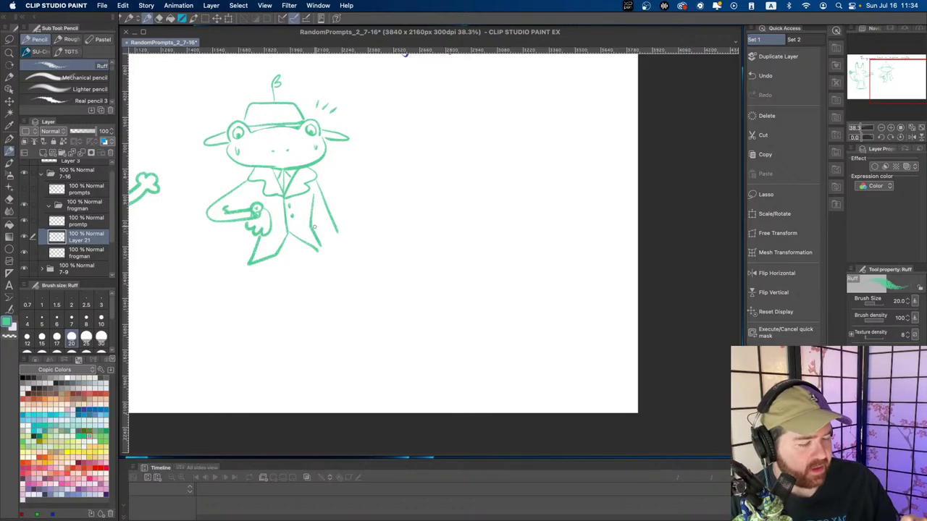
{"action": "left_click_drag", "start_coordinate": [315, 248], "coordinate": [327, 255]}
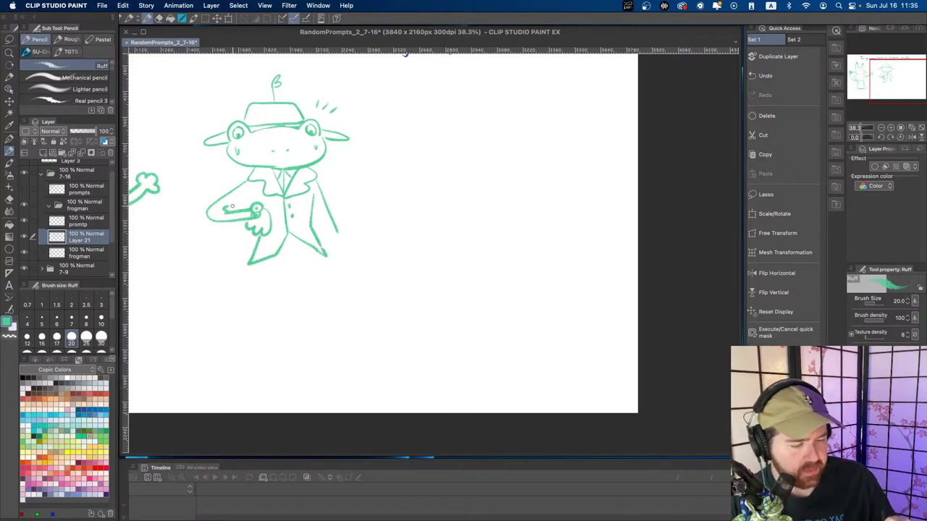
{"action": "key", "text": "super+z"}
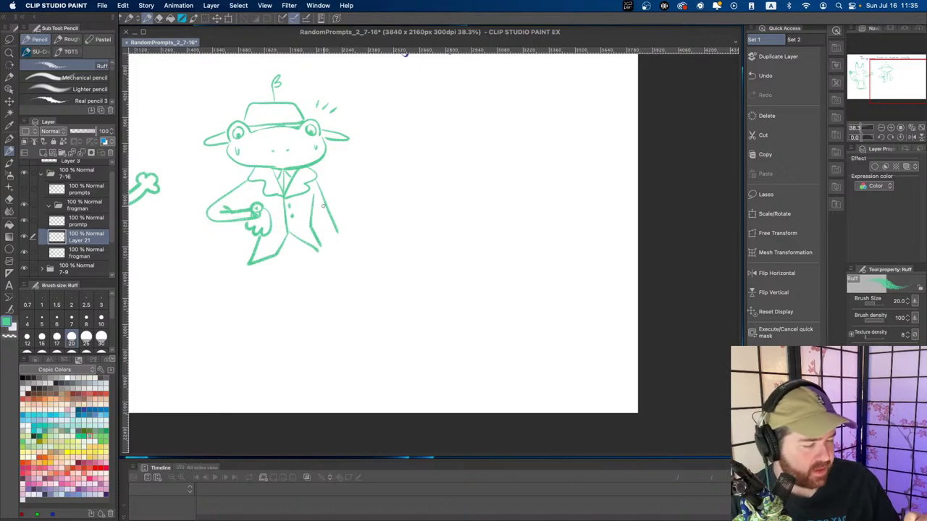
- Complete the straight arm with an inner sleeve line, buttoned cuff and lobed hand, and extend the adjacent jacket tail's corner
{"action": "mouse_move", "coordinate": [313, 202]}
{"action": "left_mouse_down"}
{"action": "mouse_move", "coordinate": [336, 251]}
{"action": "mouse_move", "coordinate": [342, 230]}
{"action": "left_mouse_up"}
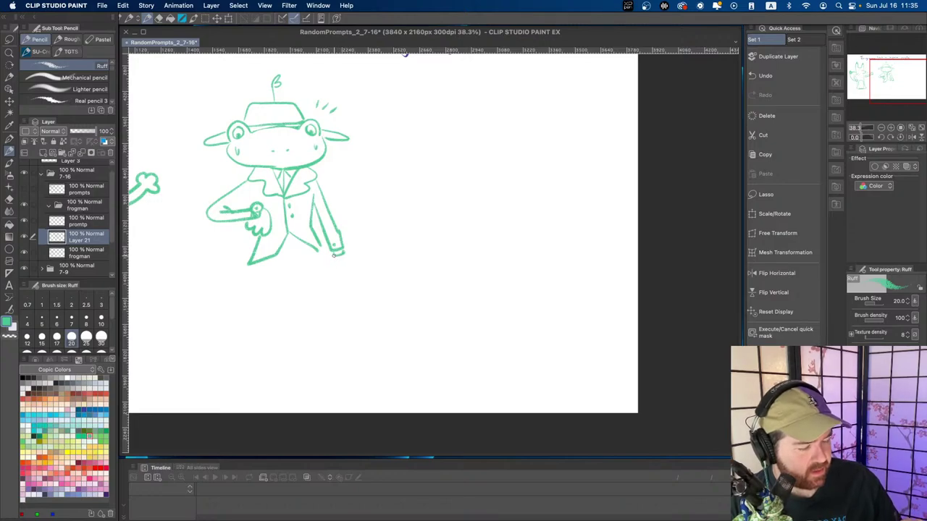
{"action": "mouse_move", "coordinate": [334, 256]}
{"action": "left_mouse_down"}
{"action": "mouse_move", "coordinate": [333, 270]}
{"action": "mouse_move", "coordinate": [351, 270]}
{"action": "mouse_move", "coordinate": [358, 261]}
{"action": "mouse_move", "coordinate": [344, 250]}
{"action": "left_mouse_up"}
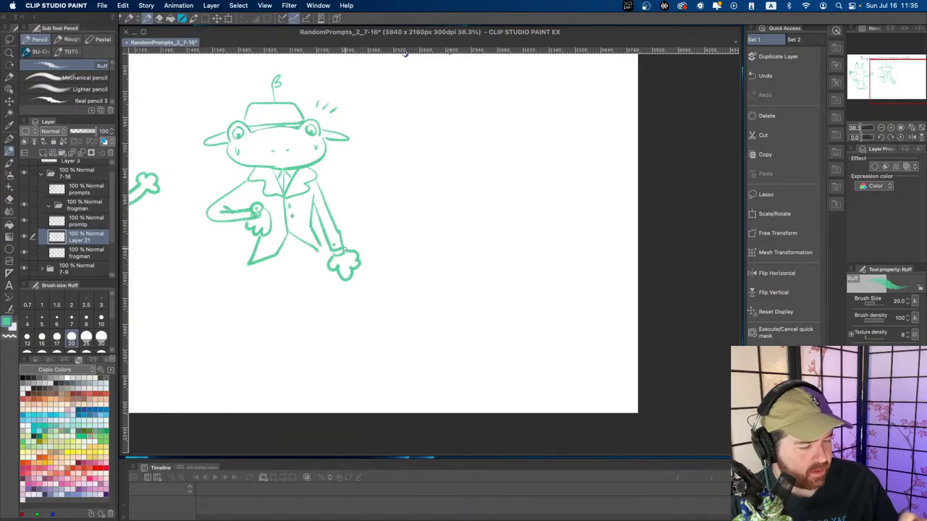
{"action": "left_click_drag", "start_coordinate": [313, 245], "coordinate": [323, 252]}
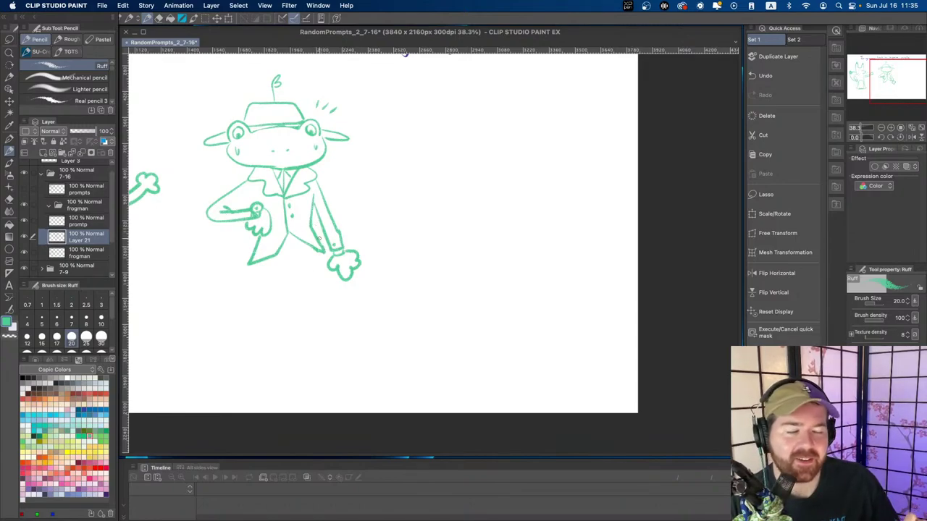
{"action": "mouse_move", "coordinate": [340, 238]}
{"action": "left_mouse_down"}
{"action": "mouse_move", "coordinate": [404, 252]}
{"action": "mouse_move", "coordinate": [418, 244]}
{"action": "left_mouse_up"}
{"action": "mouse_move", "coordinate": [411, 213]}
{"action": "left_mouse_down"}
{"action": "mouse_move", "coordinate": [428, 231]}
{"action": "mouse_move", "coordinate": [434, 291]}
{"action": "left_mouse_up"}
{"action": "left_click_drag", "start_coordinate": [404, 323], "coordinate": [362, 319]}
{"action": "mouse_move", "coordinate": [426, 295]}
{"action": "left_mouse_down"}
{"action": "mouse_move", "coordinate": [396, 283]}
{"action": "mouse_move", "coordinate": [396, 274]}
{"action": "left_mouse_up"}
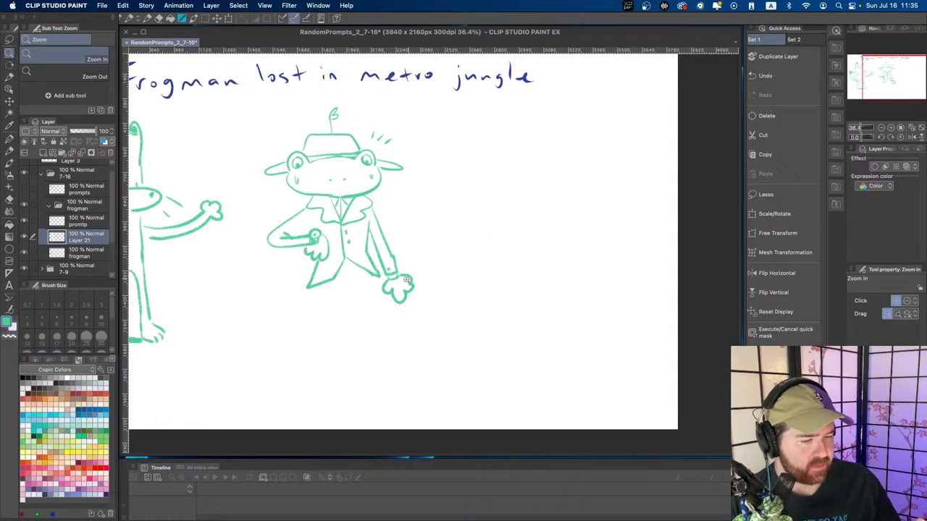
{"action": "scroll", "coordinate": [288, 306], "scroll_direction": "left", "scroll_amount": 3}
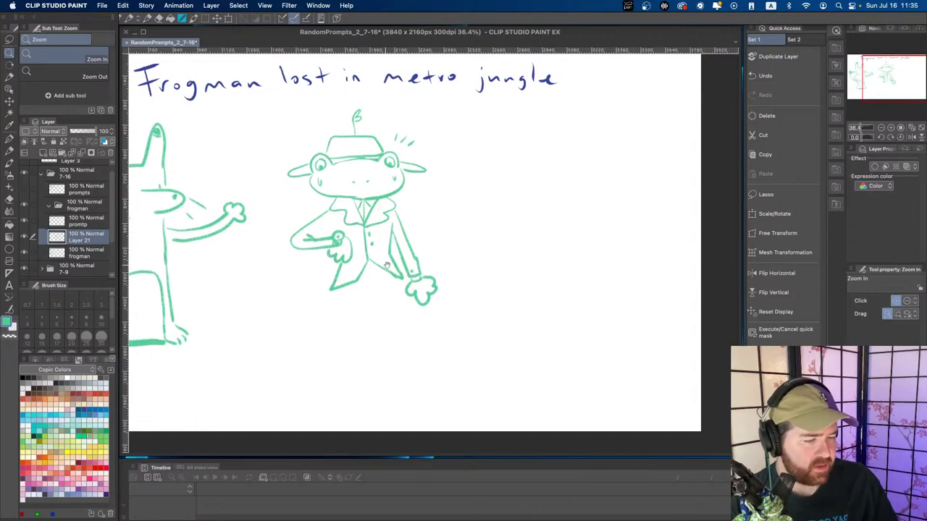
{"action": "key", "text": "p"}
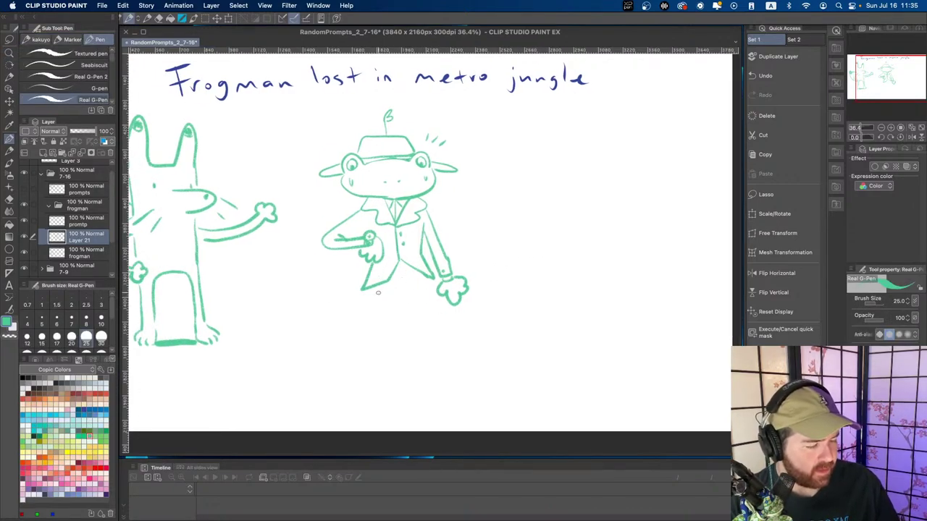
{"action": "left_click_drag", "start_coordinate": [375, 284], "coordinate": [385, 342]}
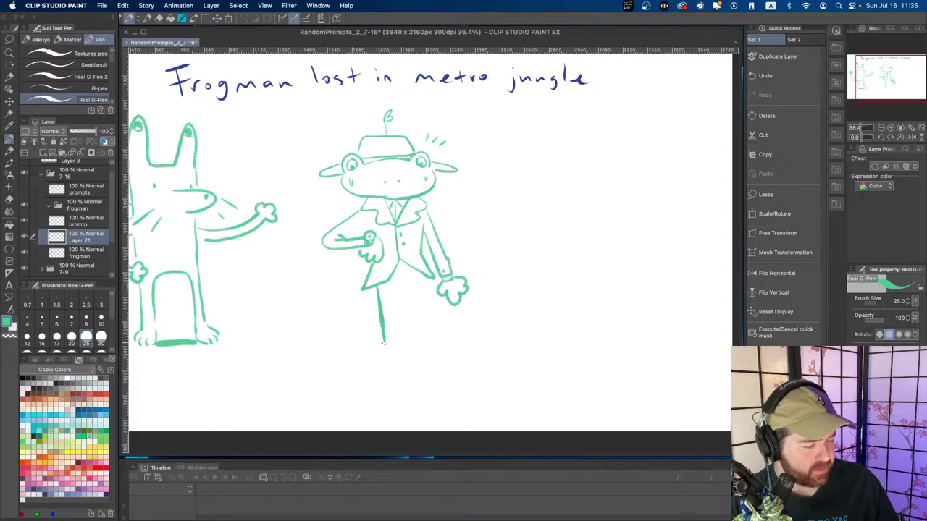
{"action": "key", "text": "p"}
{"action": "key", "text": "super+z"}
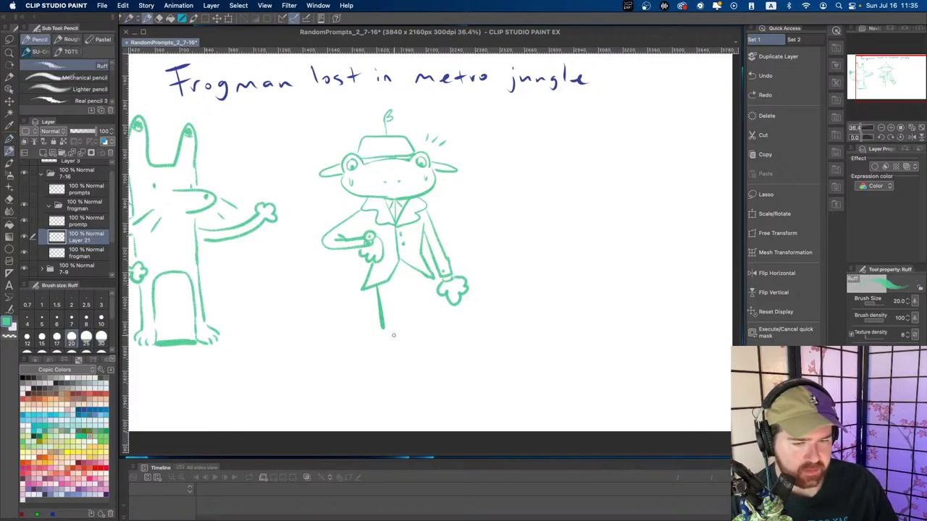
{"action": "key", "text": "super+z"}
- Draw two long, narrow trouser legs with closed hems below the jacket, and a foot with three round toes under one leg
{"action": "left_click_drag", "start_coordinate": [375, 286], "coordinate": [384, 353]}
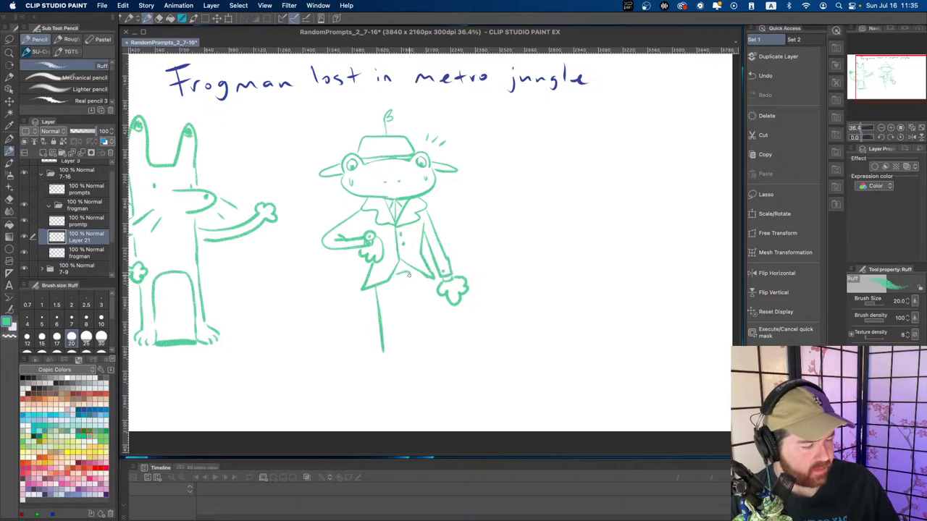
{"action": "left_click_drag", "start_coordinate": [394, 277], "coordinate": [398, 362]}
{"action": "mouse_move", "coordinate": [410, 272]}
{"action": "left_mouse_down"}
{"action": "mouse_move", "coordinate": [424, 351]}
{"action": "mouse_move", "coordinate": [435, 351]}
{"action": "mouse_move", "coordinate": [433, 363]}
{"action": "mouse_move", "coordinate": [438, 352]}
{"action": "left_mouse_up"}
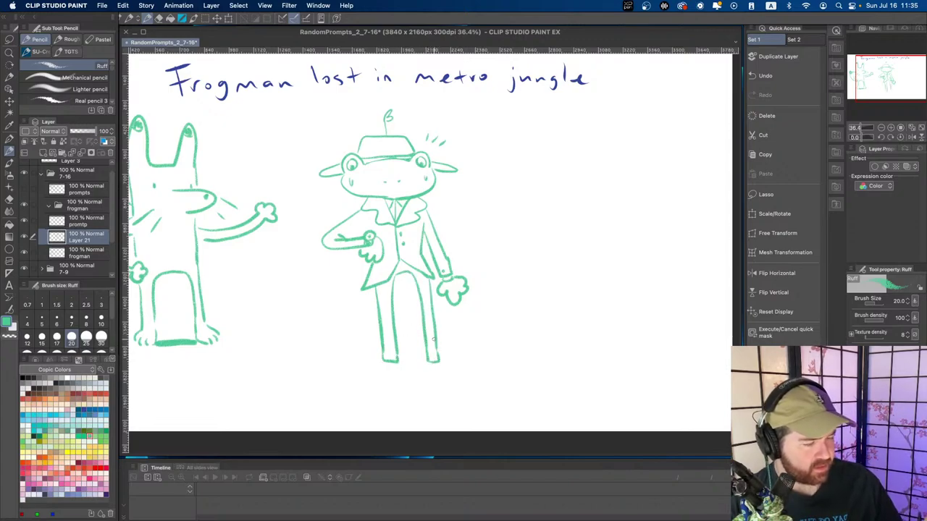
{"action": "scroll", "coordinate": [380, 312], "scroll_direction": "down", "scroll_amount": 2}
{"action": "mouse_move", "coordinate": [379, 314]}
{"action": "left_mouse_down"}
{"action": "mouse_move", "coordinate": [374, 330]}
{"action": "mouse_move", "coordinate": [403, 330]}
{"action": "mouse_move", "coordinate": [397, 316]}
{"action": "mouse_move", "coordinate": [381, 320]}
{"action": "left_mouse_up"}
{"action": "key", "text": "super+z"}
{"action": "mouse_move", "coordinate": [492, 220]}
{"action": "left_mouse_down"}
{"action": "mouse_move", "coordinate": [529, 171]}
{"action": "mouse_move", "coordinate": [574, 152]}
{"action": "mouse_move", "coordinate": [506, 220]}
{"action": "left_mouse_up"}
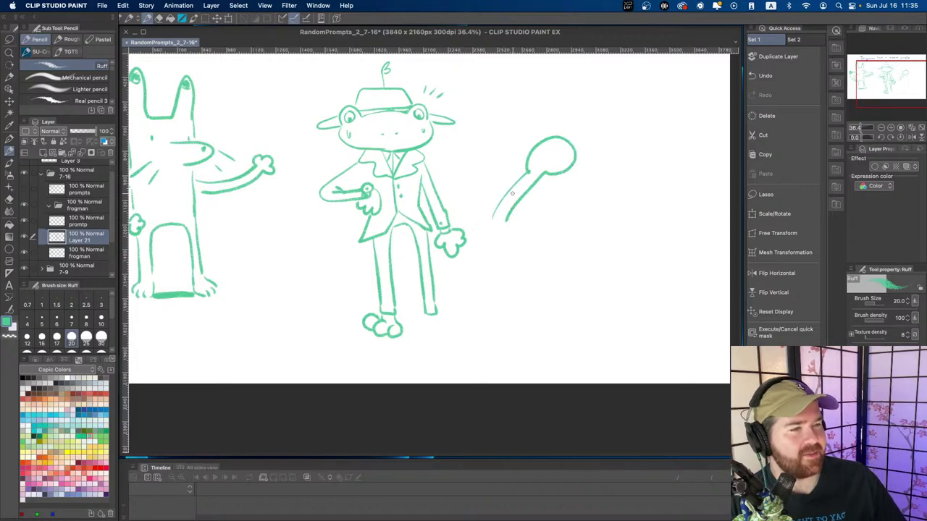
{"action": "key", "text": "super+z"}
{"action": "key", "text": "super+z"}
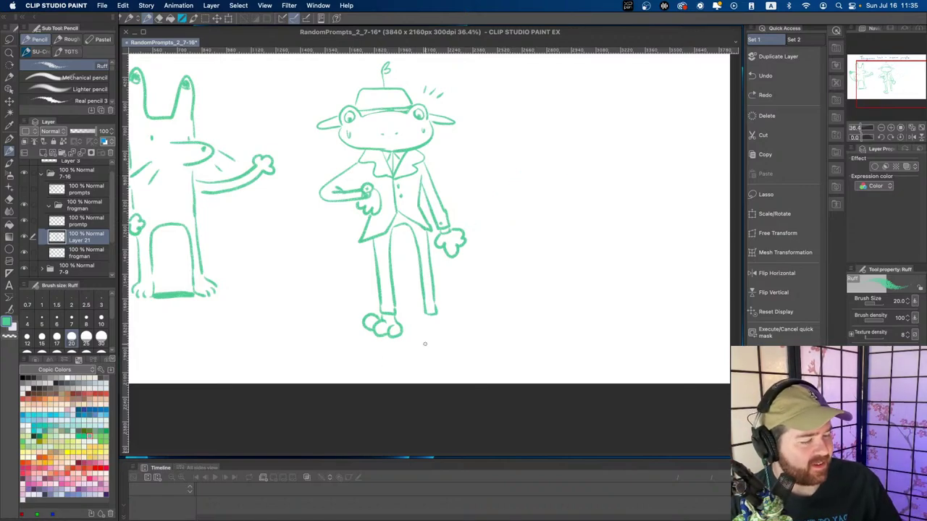
- Draw the second round-toed foot with a thick ground line between the feet, and add the bent arm's inner sleeve line
{"action": "mouse_move", "coordinate": [440, 303]}
{"action": "left_mouse_down"}
{"action": "mouse_move", "coordinate": [364, 246]}
{"action": "mouse_move", "coordinate": [379, 288]}
{"action": "mouse_move", "coordinate": [351, 283]}
{"action": "mouse_move", "coordinate": [357, 289]}
{"action": "mouse_move", "coordinate": [356, 273]}
{"action": "mouse_move", "coordinate": [365, 297]}
{"action": "mouse_move", "coordinate": [357, 293]}
{"action": "mouse_move", "coordinate": [368, 287]}
{"action": "mouse_move", "coordinate": [328, 291]}
{"action": "left_mouse_up"}
{"action": "scroll", "coordinate": [352, 283], "scroll_direction": "up", "scroll_amount": 3}
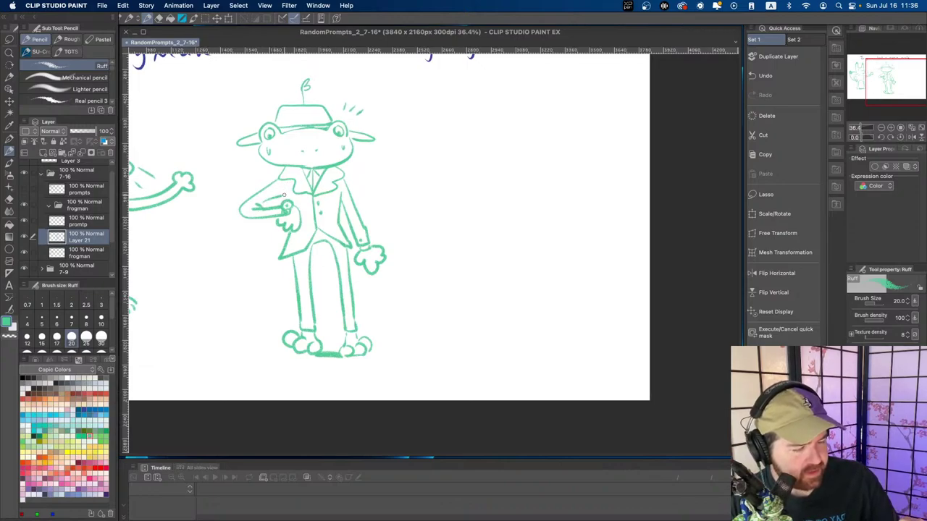
{"action": "scroll", "coordinate": [323, 110], "scroll_direction": "up", "scroll_amount": 2}
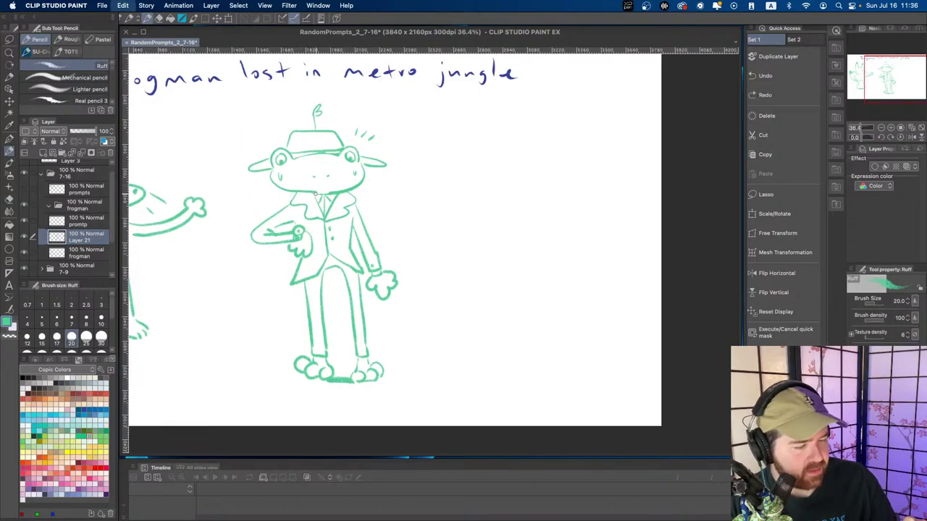
{"action": "scroll", "coordinate": [293, 194], "scroll_direction": "up", "scroll_amount": 2}
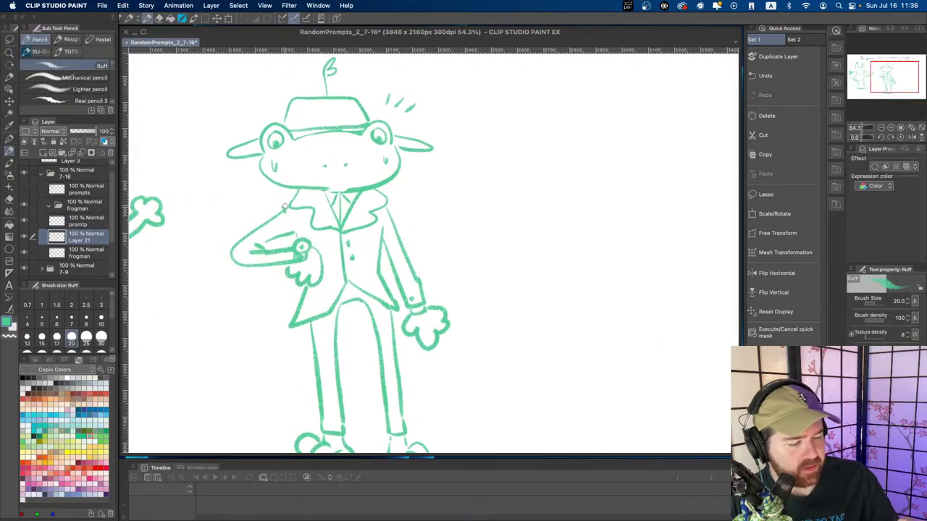
- Erase and redraw the bent arm's upper sleeve line, and close the gap in the frogman's chin line above the collar
{"action": "key", "text": "e"}
{"action": "left_click_drag", "start_coordinate": [284, 213], "coordinate": [259, 224]}
{"action": "key", "text": "p"}
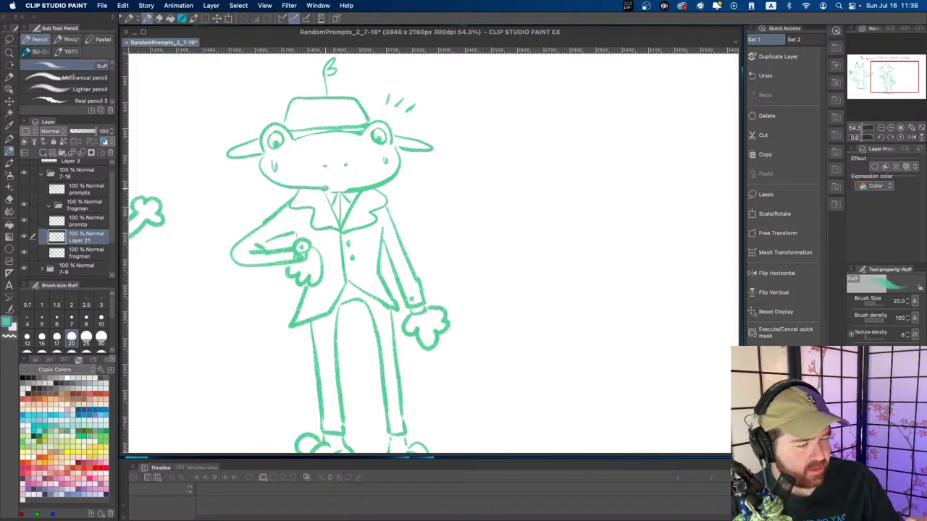
{"action": "left_click_drag", "start_coordinate": [325, 189], "coordinate": [352, 186]}
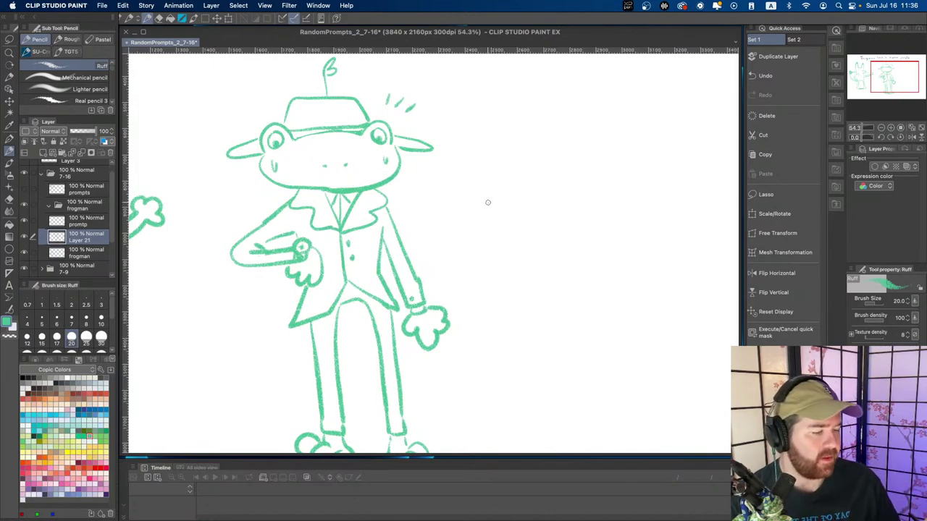
- Doodle a keyboard beside the frogman: a long bar and a framed block of key letters with QWER and ASDF rows
{"action": "mouse_move", "coordinate": [482, 197]}
{"action": "left_mouse_down"}
{"action": "mouse_move", "coordinate": [602, 216]}
{"action": "mouse_move", "coordinate": [500, 224]}
{"action": "mouse_move", "coordinate": [468, 216]}
{"action": "mouse_move", "coordinate": [516, 194]}
{"action": "mouse_move", "coordinate": [543, 205]}
{"action": "mouse_move", "coordinate": [525, 224]}
{"action": "mouse_move", "coordinate": [481, 201]}
{"action": "left_mouse_up"}
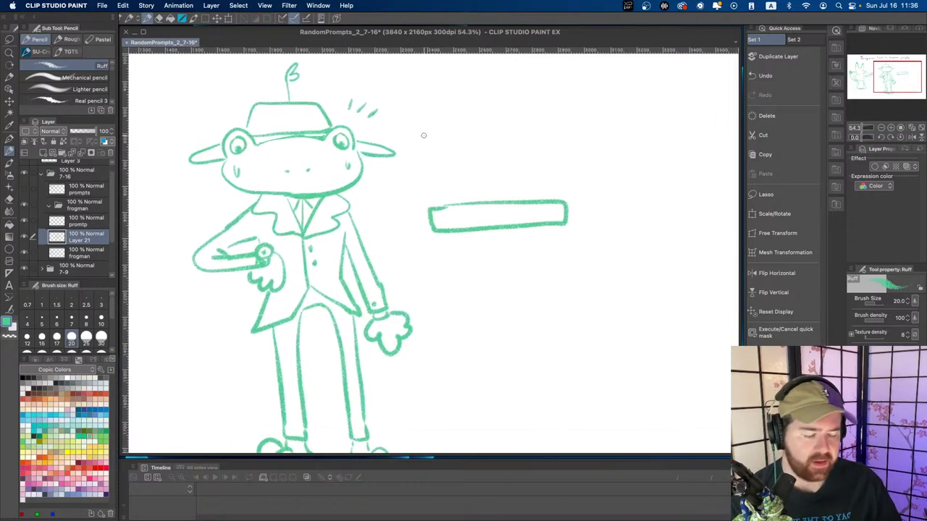
{"action": "mouse_move", "coordinate": [414, 140]}
{"action": "left_mouse_down"}
{"action": "mouse_move", "coordinate": [449, 131]}
{"action": "mouse_move", "coordinate": [510, 130]}
{"action": "left_mouse_up"}
{"action": "mouse_move", "coordinate": [419, 171]}
{"action": "left_mouse_down"}
{"action": "mouse_move", "coordinate": [426, 159]}
{"action": "mouse_move", "coordinate": [500, 149]}
{"action": "mouse_move", "coordinate": [504, 166]}
{"action": "left_mouse_up"}
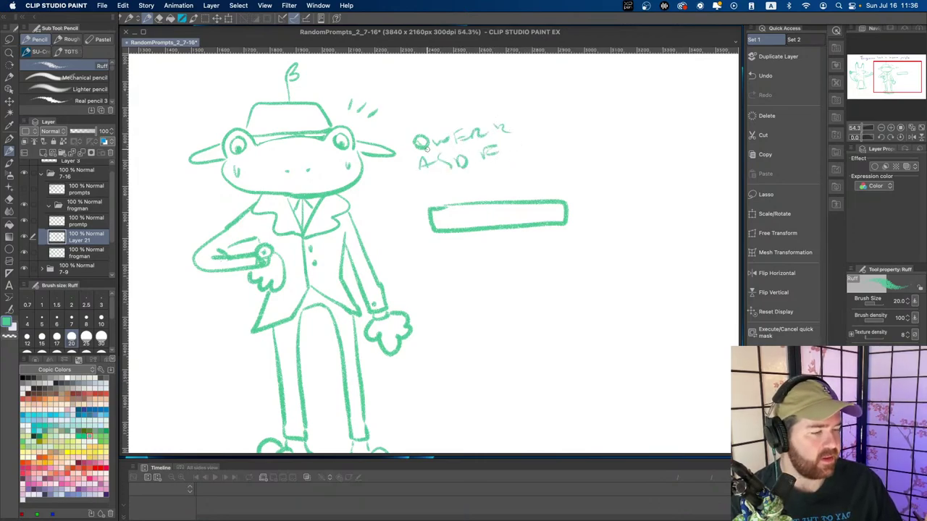
{"action": "mouse_move", "coordinate": [408, 136]}
{"action": "left_mouse_down"}
{"action": "mouse_move", "coordinate": [502, 168]}
{"action": "mouse_move", "coordinate": [491, 111]}
{"action": "mouse_move", "coordinate": [409, 133]}
{"action": "left_mouse_up"}
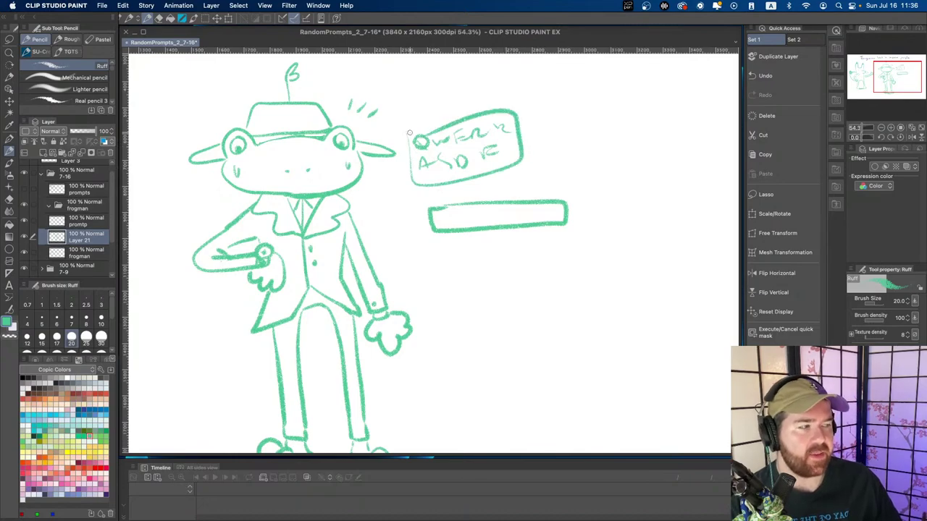
{"action": "left_click_drag", "start_coordinate": [421, 187], "coordinate": [433, 203]}
{"action": "key", "text": "super+0"}
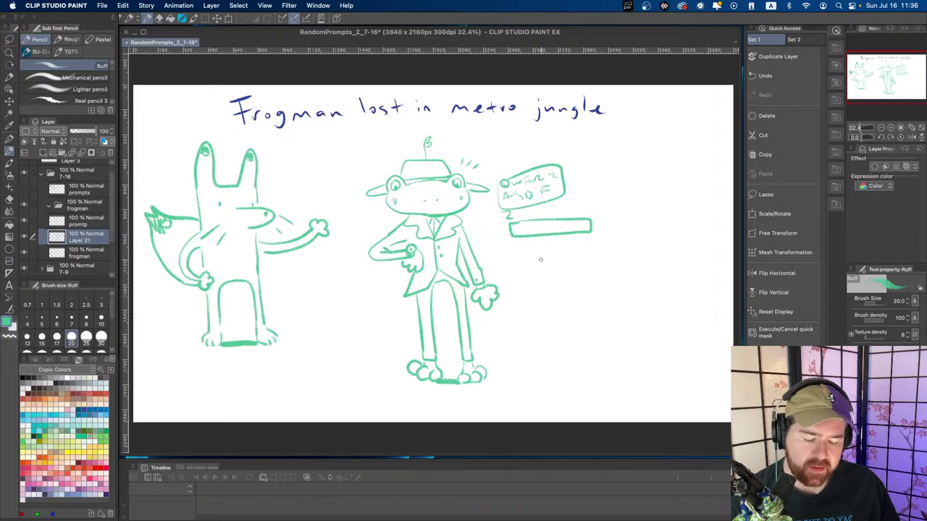
{"action": "key", "text": "x"}
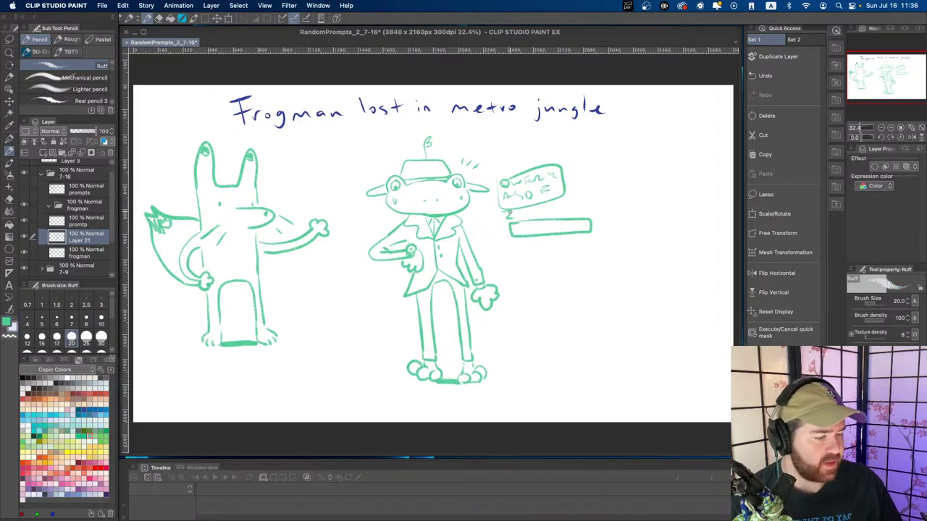
{"action": "left_click_drag", "start_coordinate": [540, 194], "coordinate": [442, 194]}
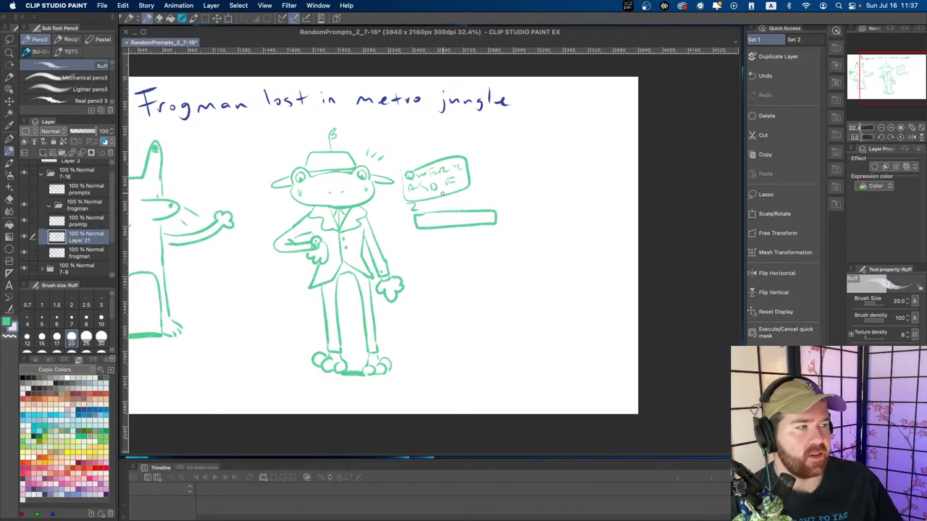
{"action": "left_click_drag", "start_coordinate": [459, 234], "coordinate": [426, 230]}
{"action": "left_click_drag", "start_coordinate": [436, 194], "coordinate": [449, 182]}
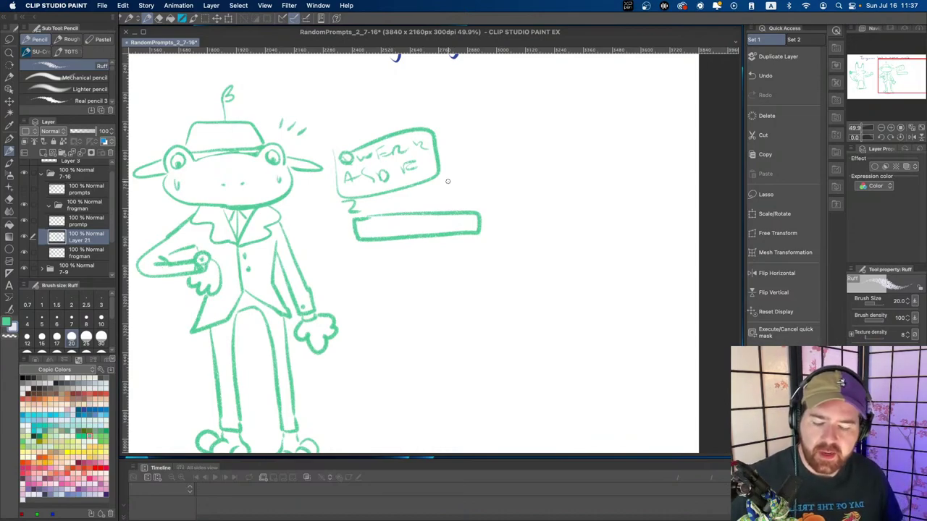
{"action": "left_click_drag", "start_coordinate": [421, 210], "coordinate": [391, 194]}
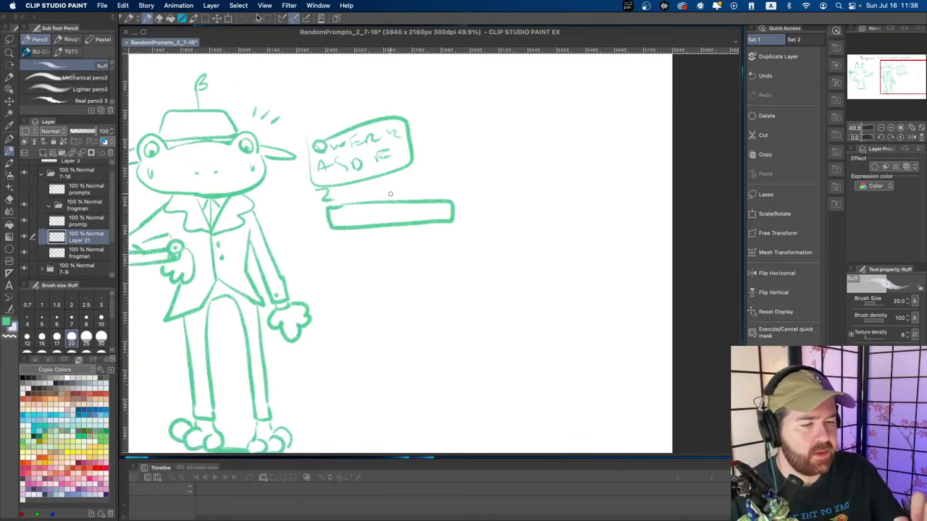
- Select the keyboard doodles beside the frogman with a freehand lasso, delete them and clear the selection
{"action": "key", "text": "m"}
{"action": "mouse_move", "coordinate": [306, 201]}
{"action": "left_mouse_down"}
{"action": "mouse_move", "coordinate": [304, 126]}
{"action": "mouse_move", "coordinate": [448, 111]}
{"action": "mouse_move", "coordinate": [480, 238]}
{"action": "mouse_move", "coordinate": [328, 232]}
{"action": "left_mouse_up"}
{"action": "left_click", "coordinate": [766, 116]}
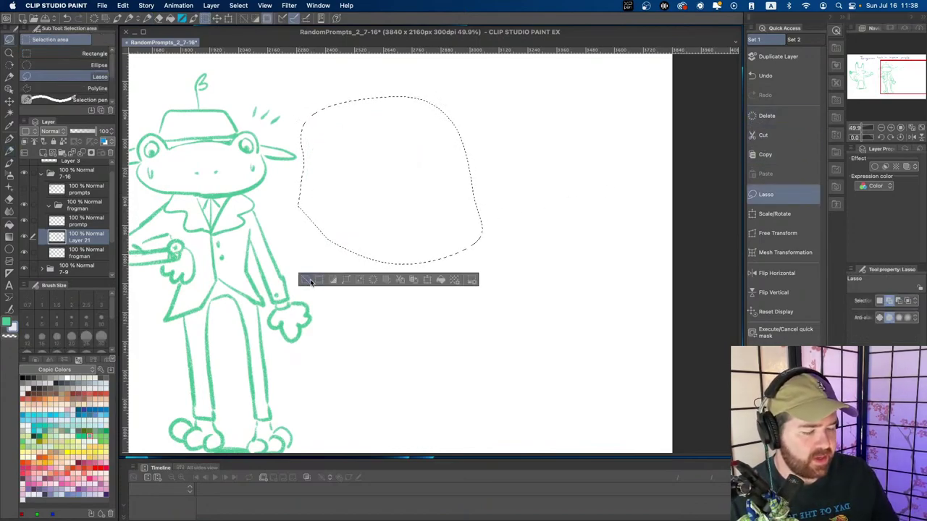
{"action": "key", "text": "ctrl+d"}
{"action": "left_click_drag", "start_coordinate": [321, 286], "coordinate": [418, 228]}
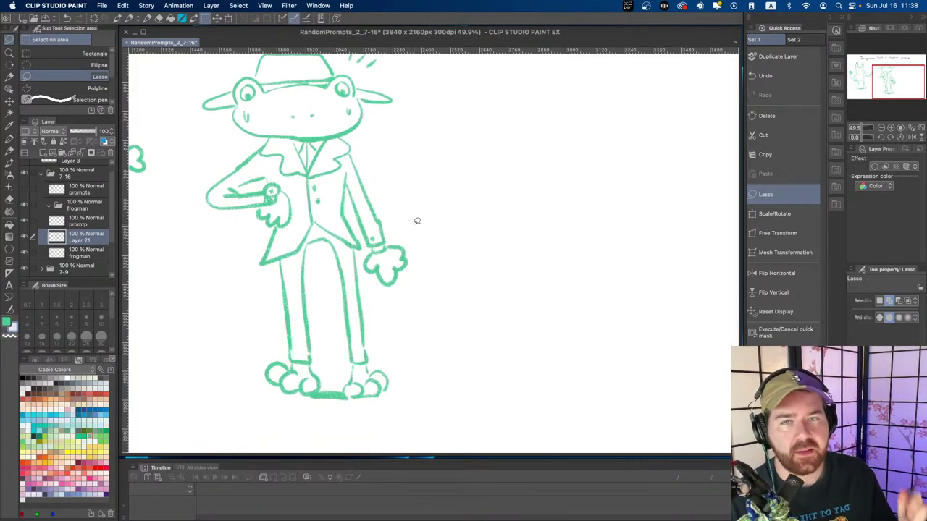
{"action": "scroll", "coordinate": [357, 215], "scroll_direction": "down", "scroll_amount": 1}
{"action": "scroll", "coordinate": [357, 216], "scroll_direction": "up", "scroll_amount": 2}
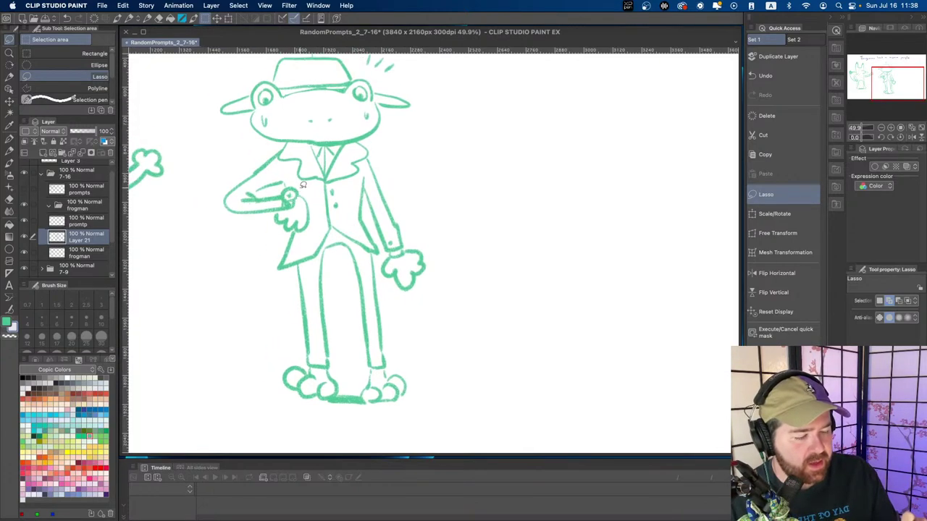
{"action": "key", "text": "p"}
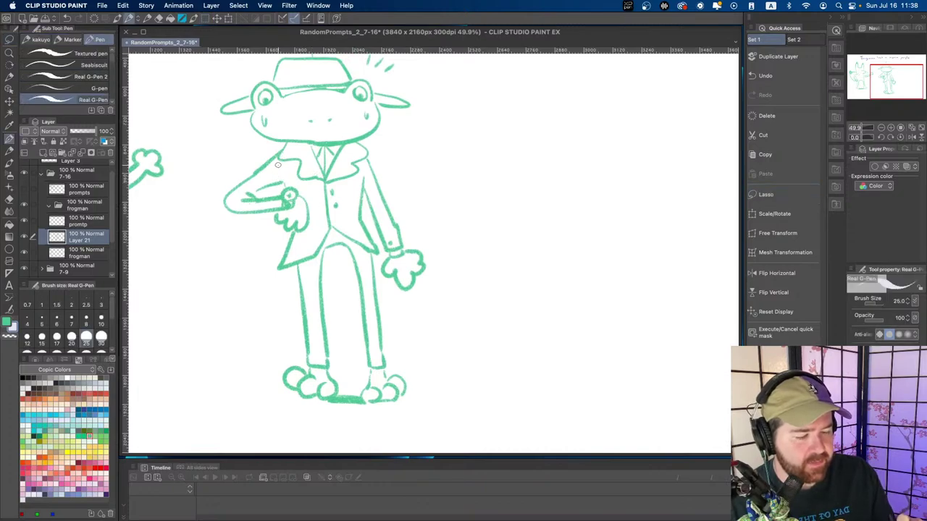
{"action": "key", "text": "p"}
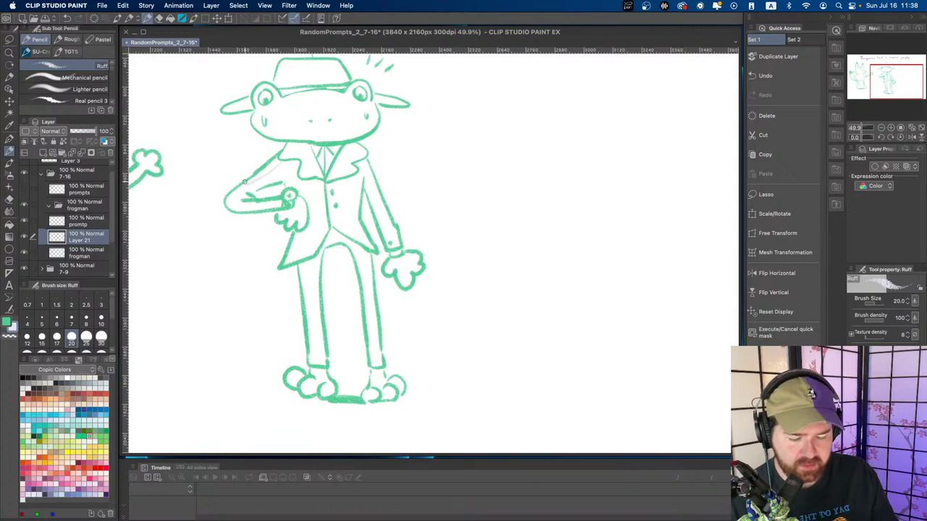
{"action": "key", "text": "ctrl+z"}
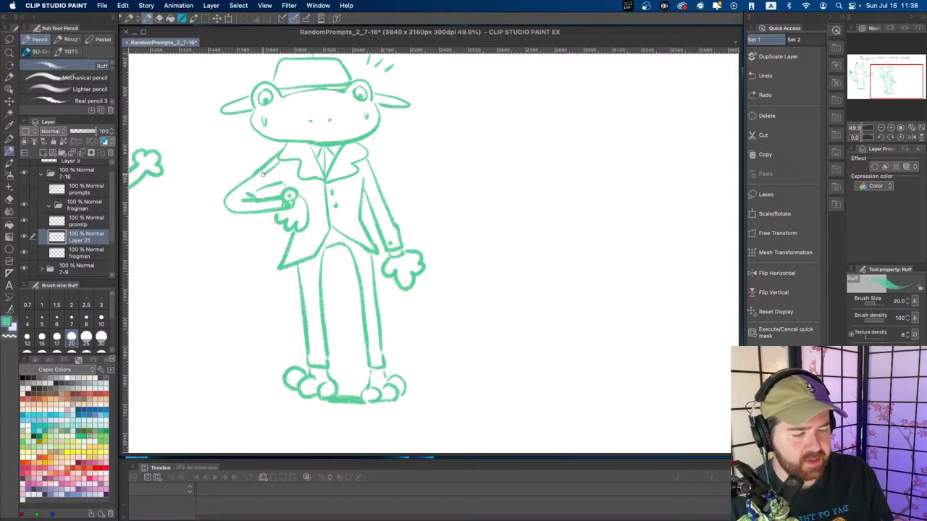
- Draw thin pinstripes down the jacket front and along both sleeves with the Ruff pencil
{"action": "mouse_move", "coordinate": [263, 175]}
{"action": "left_mouse_down"}
{"action": "mouse_move", "coordinate": [235, 191]}
{"action": "mouse_move", "coordinate": [233, 207]}
{"action": "mouse_move", "coordinate": [253, 212]}
{"action": "mouse_move", "coordinate": [293, 190]}
{"action": "mouse_move", "coordinate": [319, 242]}
{"action": "mouse_move", "coordinate": [302, 247]}
{"action": "mouse_move", "coordinate": [302, 256]}
{"action": "left_mouse_up"}
{"action": "key", "text": "ctrl+z"}
{"action": "mouse_move", "coordinate": [340, 180]}
{"action": "left_mouse_down"}
{"action": "mouse_move", "coordinate": [347, 228]}
{"action": "mouse_move", "coordinate": [350, 178]}
{"action": "mouse_move", "coordinate": [359, 203]}
{"action": "left_mouse_up"}
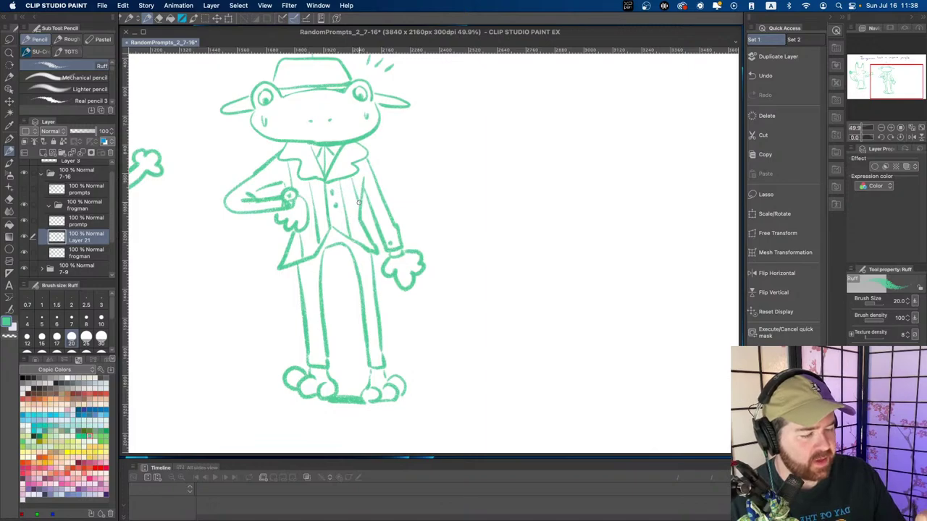
{"action": "left_click_drag", "start_coordinate": [361, 160], "coordinate": [395, 246]}
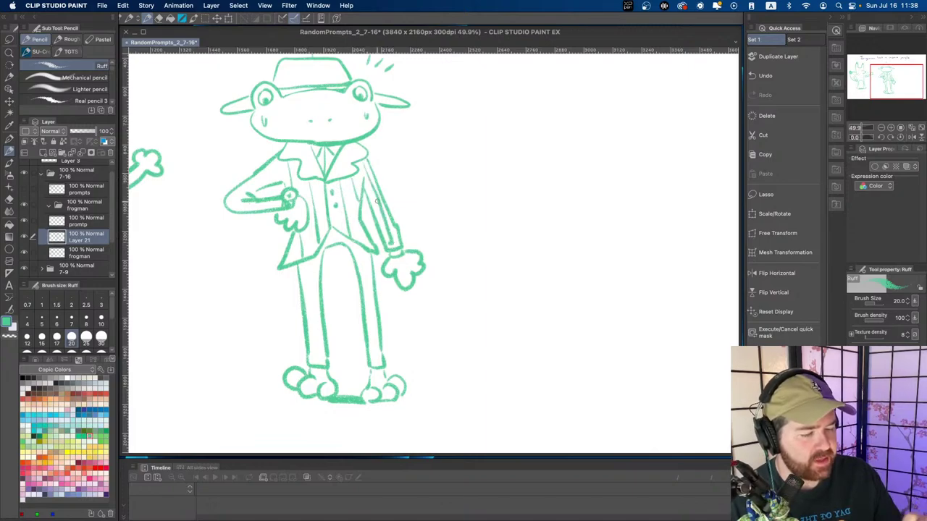
{"action": "mouse_move", "coordinate": [279, 160]}
{"action": "left_mouse_down"}
{"action": "mouse_move", "coordinate": [227, 199]}
{"action": "mouse_move", "coordinate": [260, 199]}
{"action": "mouse_move", "coordinate": [235, 207]}
{"action": "mouse_move", "coordinate": [256, 208]}
{"action": "left_mouse_up"}
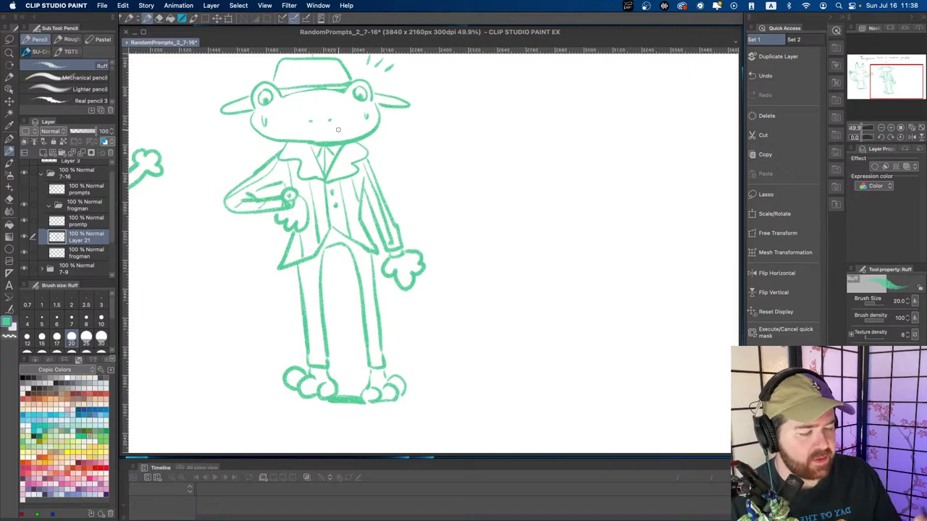
- Draw thin pinstripes down both trouser legs from the jacket hem to the cuffs
{"action": "scroll", "coordinate": [338, 129], "scroll_direction": "down", "scroll_amount": 3}
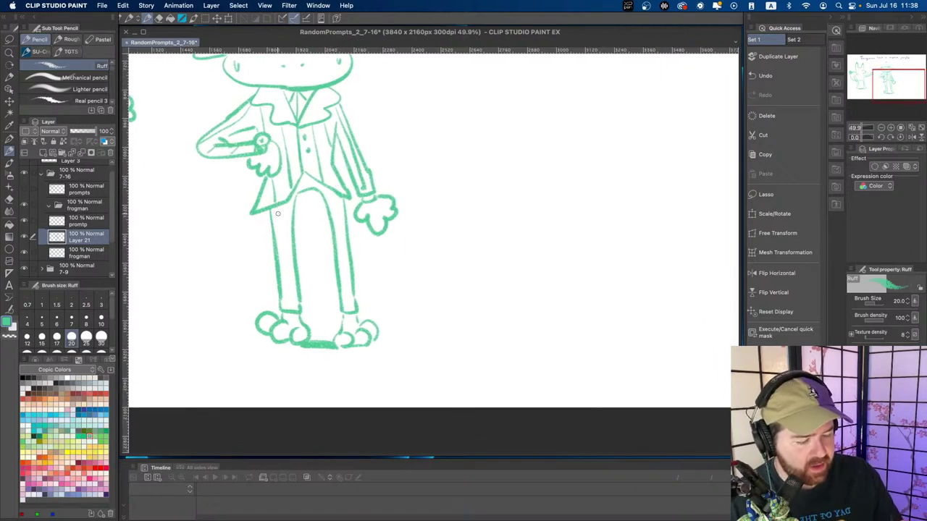
{"action": "left_click_drag", "start_coordinate": [277, 212], "coordinate": [290, 313]}
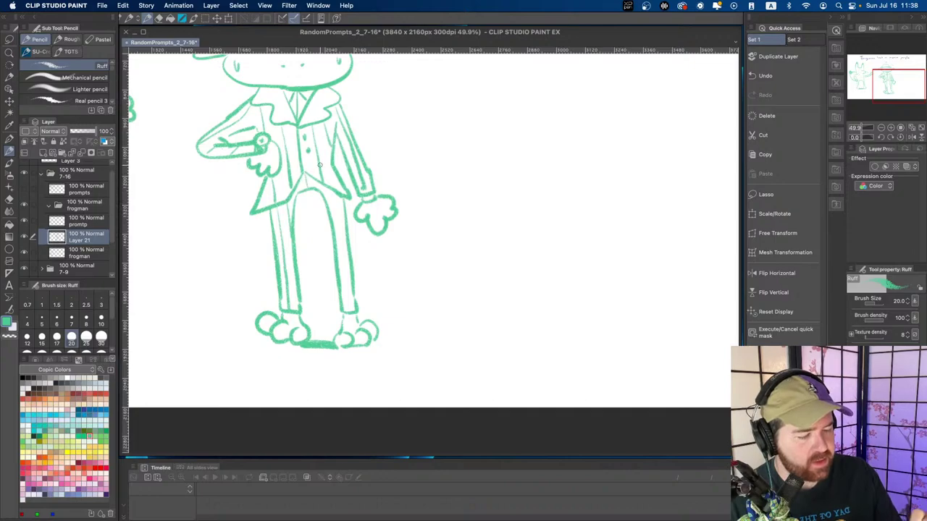
{"action": "left_click_drag", "start_coordinate": [330, 190], "coordinate": [350, 313]}
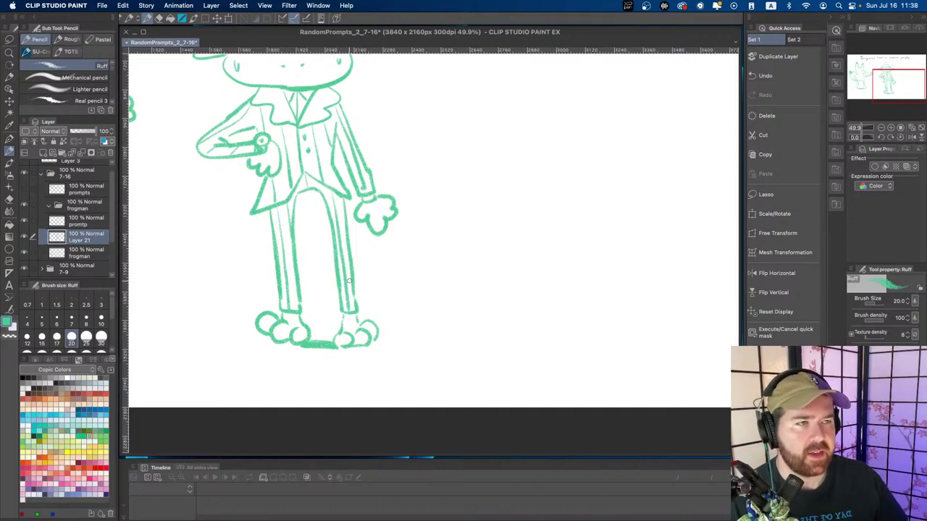
{"action": "scroll", "coordinate": [350, 205], "scroll_direction": "up", "scroll_amount": 3}
{"action": "scroll", "coordinate": [406, 220], "scroll_direction": "down", "scroll_amount": 3}
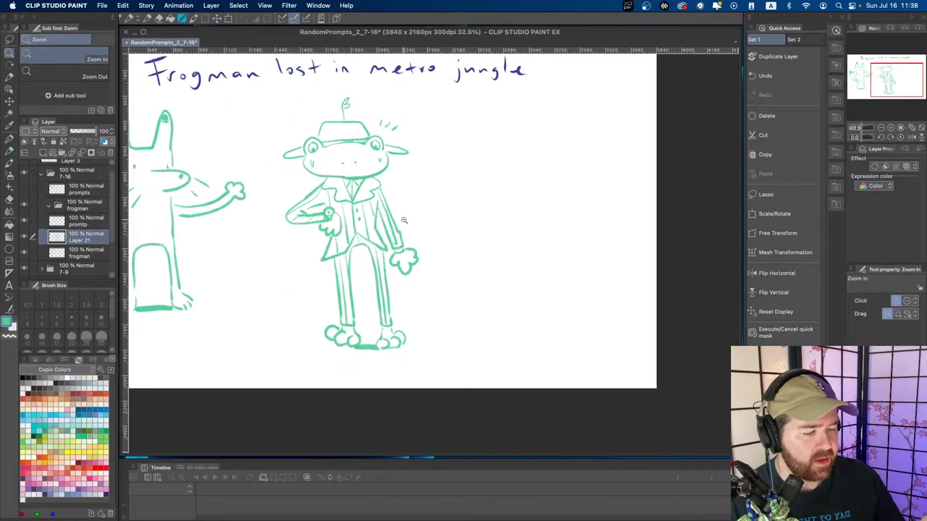
- Erase the suited frogman's whole hanging hand below the sleeve cuff
{"action": "mouse_move", "coordinate": [425, 290]}
{"action": "left_mouse_down"}
{"action": "mouse_move", "coordinate": [383, 247]}
{"action": "mouse_move", "coordinate": [384, 232]}
{"action": "left_mouse_up"}
{"action": "key", "text": "/"}
{"action": "left_click_drag", "start_coordinate": [379, 273], "coordinate": [377, 254]}
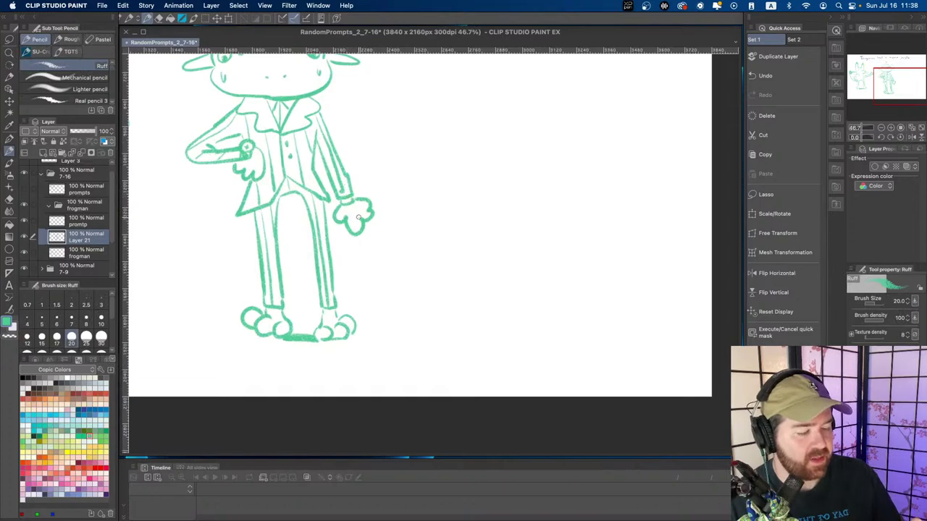
{"action": "key", "text": "e"}
{"action": "mouse_move", "coordinate": [367, 219]}
{"action": "left_mouse_down"}
{"action": "mouse_move", "coordinate": [353, 232]}
{"action": "mouse_move", "coordinate": [368, 217]}
{"action": "mouse_move", "coordinate": [355, 200]}
{"action": "mouse_move", "coordinate": [373, 199]}
{"action": "left_mouse_up"}
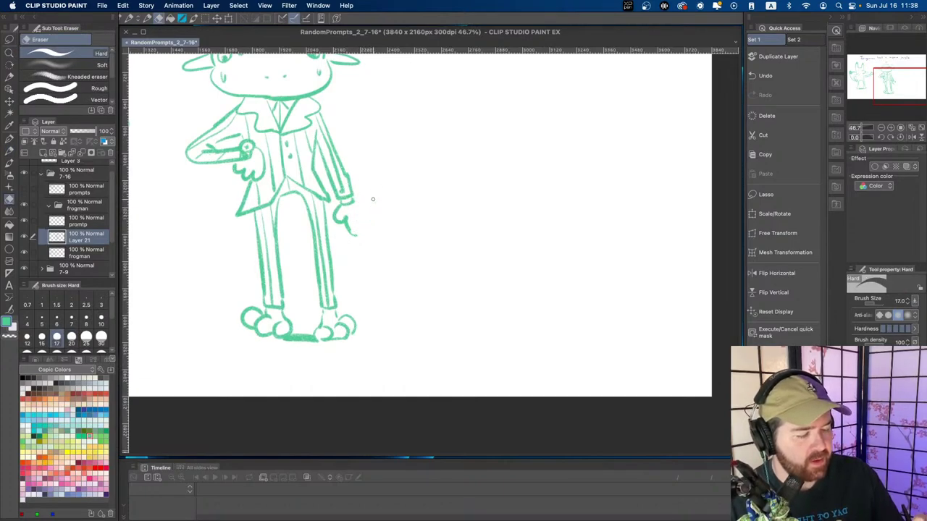
{"action": "mouse_move", "coordinate": [358, 239]}
{"action": "left_mouse_down"}
{"action": "mouse_move", "coordinate": [335, 219]}
{"action": "mouse_move", "coordinate": [339, 207]}
{"action": "mouse_move", "coordinate": [350, 225]}
{"action": "left_mouse_up"}
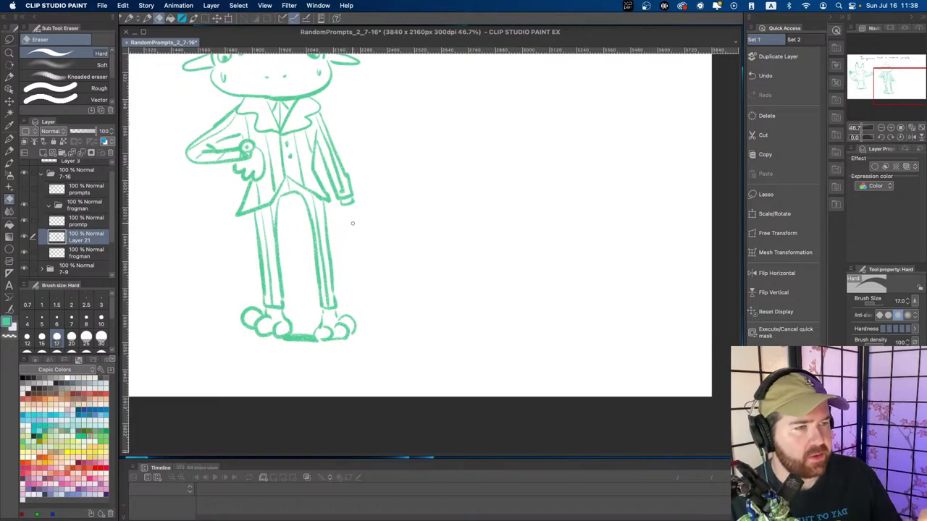
- Draw a round fist under the cuff with one long finger curled over a short handle, using the Ruff pencil
{"action": "key", "text": "p"}
{"action": "scroll", "coordinate": [362, 235], "scroll_direction": "down", "scroll_amount": 1}
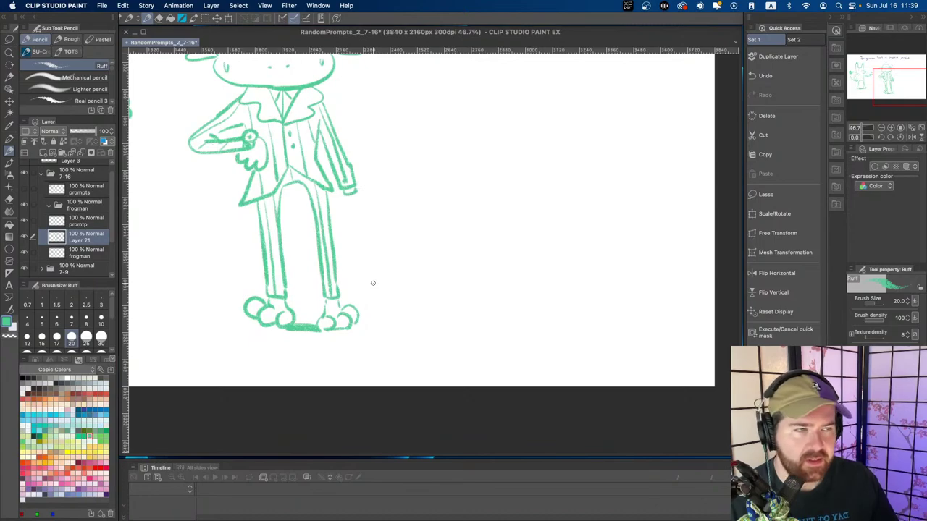
{"action": "key", "text": "super+space"}
{"action": "left_click_drag", "start_coordinate": [366, 251], "coordinate": [378, 241]}
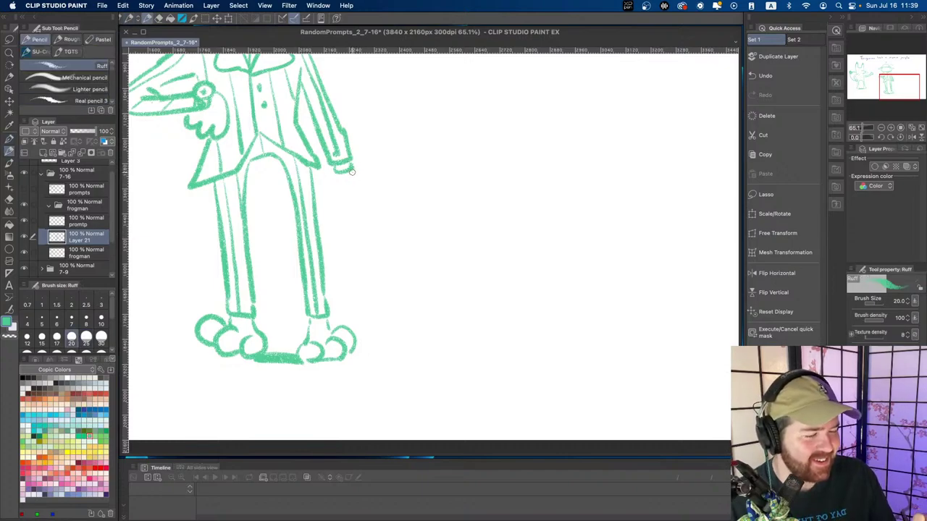
{"action": "mouse_move", "coordinate": [351, 168]}
{"action": "left_mouse_down"}
{"action": "mouse_move", "coordinate": [370, 191]}
{"action": "mouse_move", "coordinate": [356, 212]}
{"action": "mouse_move", "coordinate": [357, 188]}
{"action": "mouse_move", "coordinate": [348, 206]}
{"action": "mouse_move", "coordinate": [360, 204]}
{"action": "left_mouse_up"}
{"action": "key", "text": "super+z"}
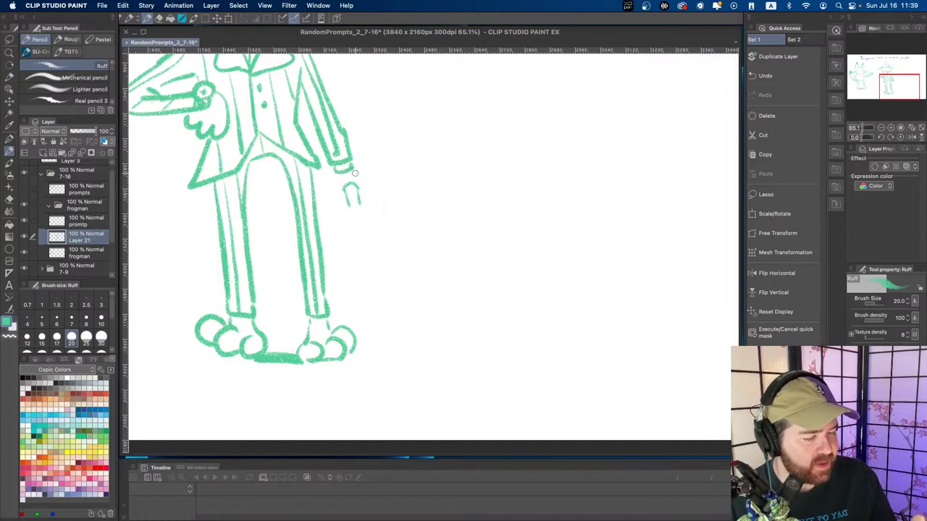
{"action": "mouse_move", "coordinate": [353, 170]}
{"action": "left_mouse_down"}
{"action": "mouse_move", "coordinate": [364, 198]}
{"action": "mouse_move", "coordinate": [333, 195]}
{"action": "mouse_move", "coordinate": [353, 212]}
{"action": "mouse_move", "coordinate": [345, 209]}
{"action": "mouse_move", "coordinate": [363, 207]}
{"action": "mouse_move", "coordinate": [339, 204]}
{"action": "mouse_move", "coordinate": [361, 209]}
{"action": "mouse_move", "coordinate": [336, 221]}
{"action": "mouse_move", "coordinate": [344, 259]}
{"action": "left_mouse_up"}
{"action": "key", "text": "super+z"}
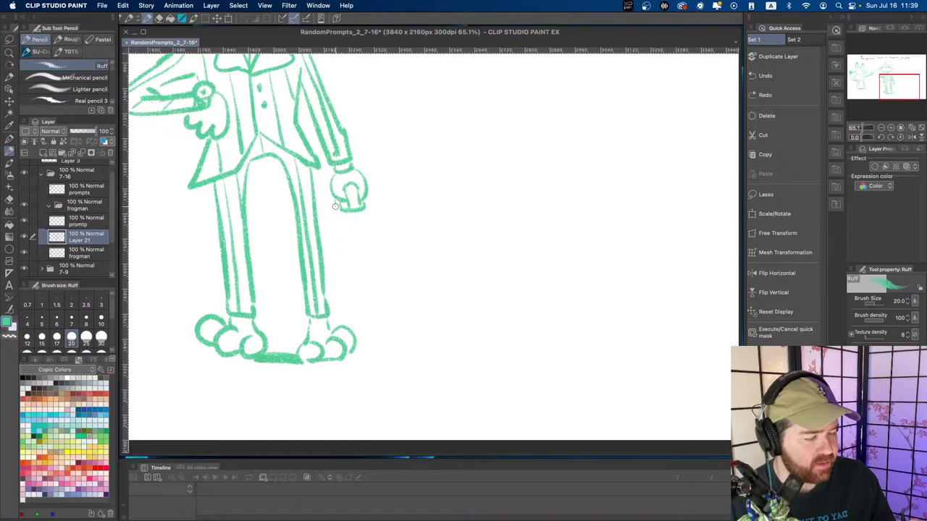
{"action": "mouse_move", "coordinate": [334, 194]}
{"action": "left_mouse_down"}
{"action": "mouse_move", "coordinate": [349, 275]}
{"action": "mouse_move", "coordinate": [375, 275]}
{"action": "left_mouse_up"}
{"action": "mouse_move", "coordinate": [370, 207]}
{"action": "left_mouse_down"}
{"action": "mouse_move", "coordinate": [375, 265]}
{"action": "mouse_move", "coordinate": [375, 254]}
{"action": "left_mouse_up"}
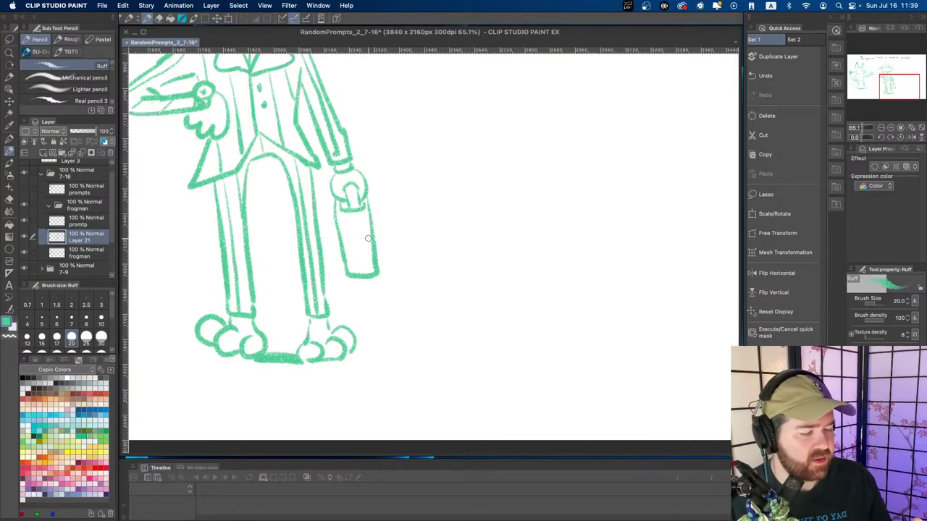
{"action": "key", "text": "super+z"}
{"action": "key", "text": "super+z"}
{"action": "key", "text": "super+z"}
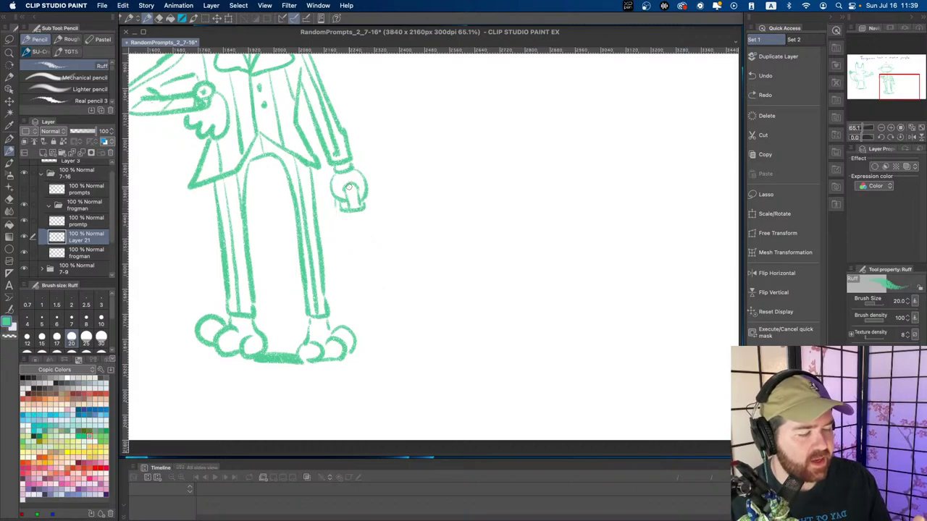
- Erase the handle stub beside the finger of the lowered fist, keeping the long curled finger
{"action": "key", "text": "e"}
{"action": "mouse_move", "coordinate": [348, 209]}
{"action": "left_mouse_down"}
{"action": "mouse_move", "coordinate": [369, 190]}
{"action": "mouse_move", "coordinate": [346, 214]}
{"action": "mouse_move", "coordinate": [329, 186]}
{"action": "mouse_move", "coordinate": [336, 212]}
{"action": "left_mouse_up"}
{"action": "key", "text": "p"}
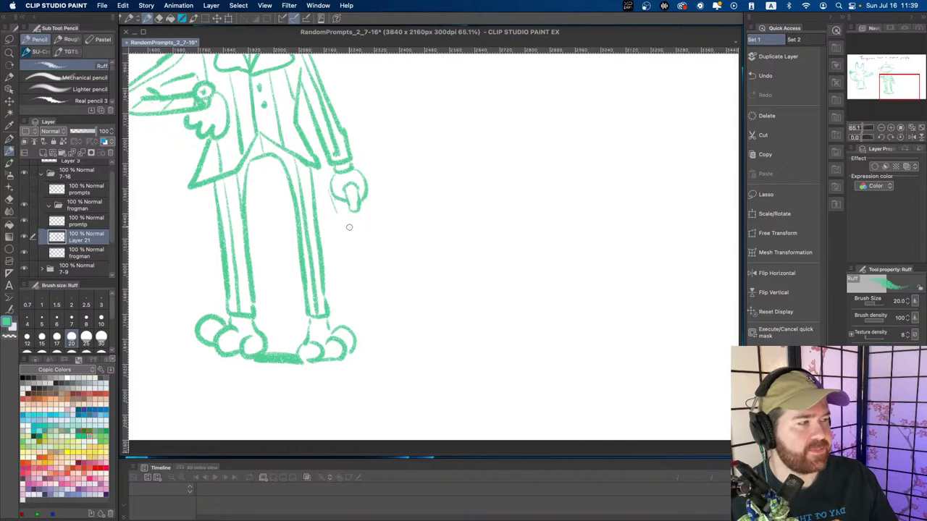
{"action": "key", "text": "super+z"}
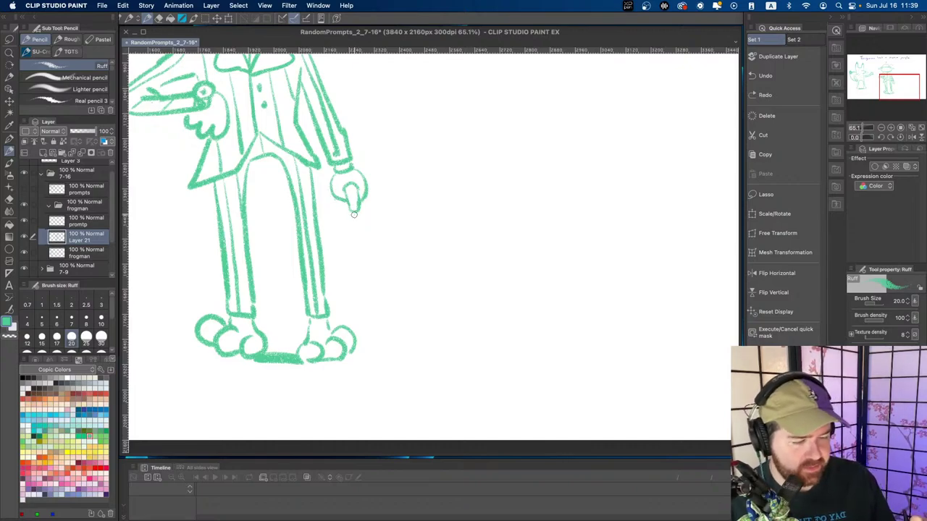
- Draw the slanted narrow top face of a briefcase hanging from the lowered fist
{"action": "left_click_drag", "start_coordinate": [336, 198], "coordinate": [343, 217]}
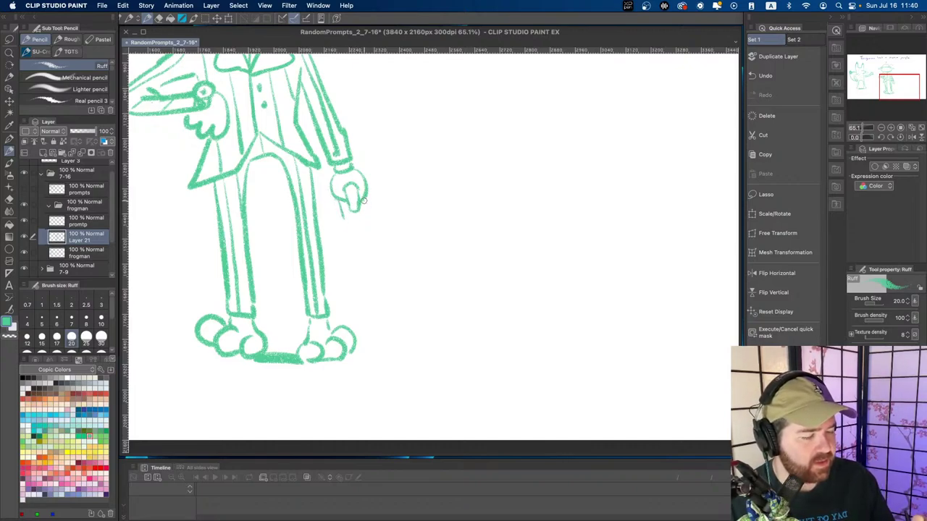
{"action": "key", "text": "super+z"}
{"action": "key", "text": "super+z"}
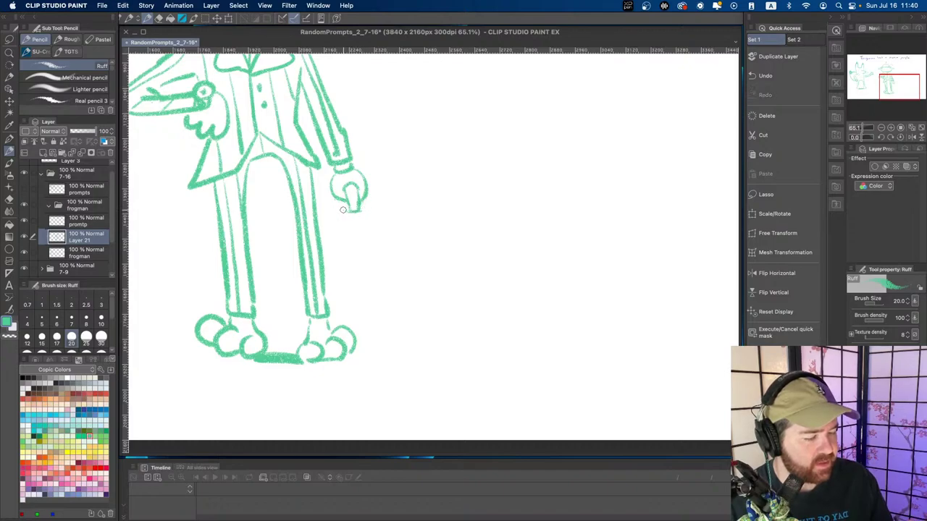
{"action": "key", "text": "super+z"}
{"action": "mouse_move", "coordinate": [347, 214]}
{"action": "left_mouse_down"}
{"action": "mouse_move", "coordinate": [366, 212]}
{"action": "mouse_move", "coordinate": [343, 213]}
{"action": "mouse_move", "coordinate": [350, 235]}
{"action": "mouse_move", "coordinate": [369, 220]}
{"action": "mouse_move", "coordinate": [352, 233]}
{"action": "left_mouse_up"}
{"action": "key", "text": "super+z"}
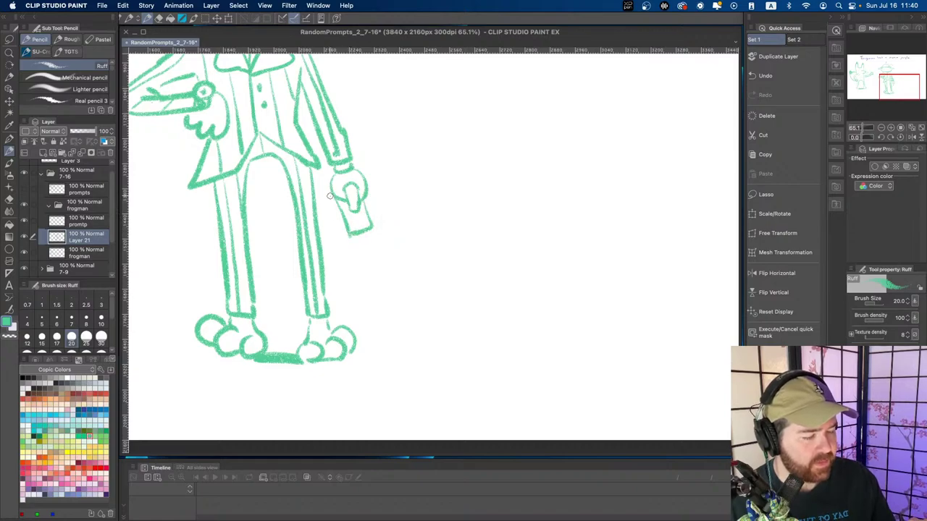
- Draw the two long parallel edges of the briefcase's narrow end, running down from its slanted top
{"action": "left_click_drag", "start_coordinate": [329, 196], "coordinate": [356, 285]}
{"action": "left_click_drag", "start_coordinate": [370, 226], "coordinate": [375, 283]}
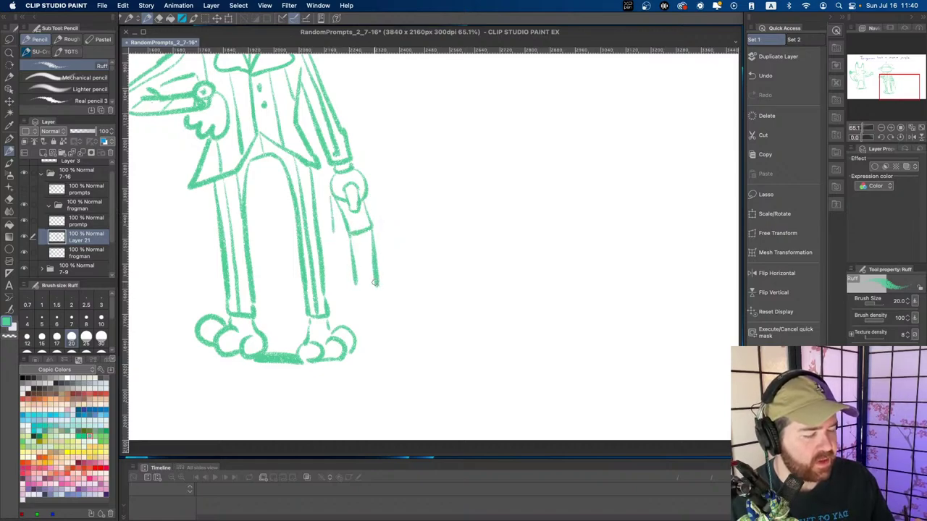
{"action": "left_click_drag", "start_coordinate": [333, 211], "coordinate": [345, 279]}
{"action": "key", "text": "super+z"}
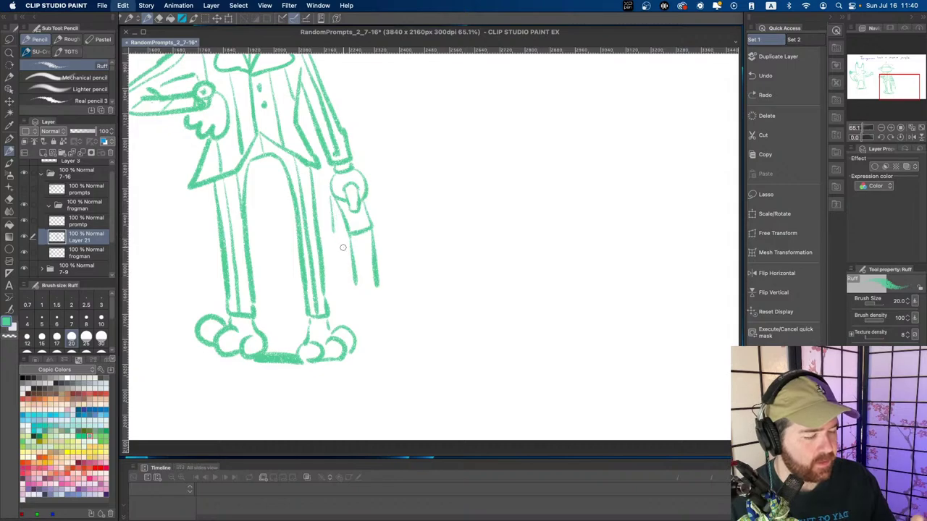
- Close the briefcase outline with its far side and bottom edges, and add a small clasp below the finger
{"action": "left_click_drag", "start_coordinate": [332, 208], "coordinate": [335, 272]}
{"action": "key", "text": "slash"}
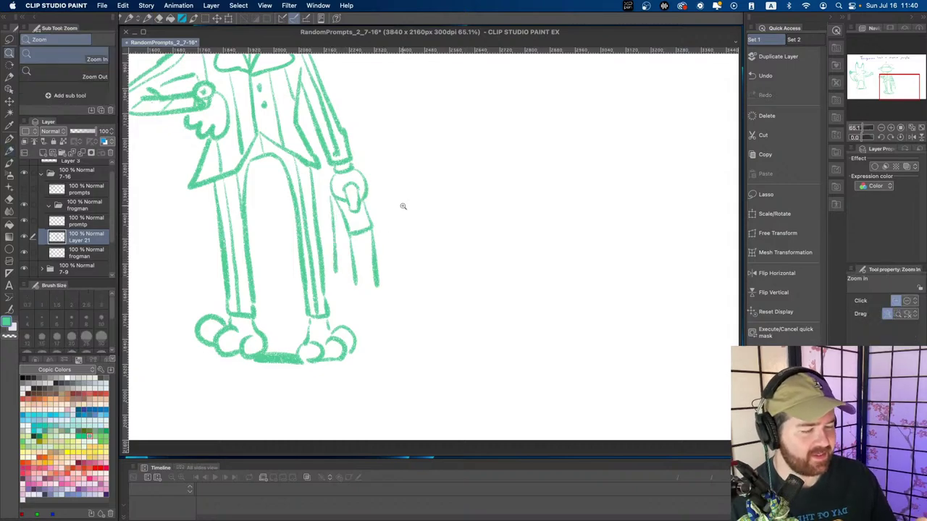
{"action": "mouse_move", "coordinate": [404, 207]}
{"action": "left_mouse_down"}
{"action": "mouse_move", "coordinate": [411, 240]}
{"action": "mouse_move", "coordinate": [406, 204]}
{"action": "left_mouse_up"}
{"action": "mouse_move", "coordinate": [411, 245]}
{"action": "left_mouse_down"}
{"action": "mouse_move", "coordinate": [395, 227]}
{"action": "mouse_move", "coordinate": [397, 235]}
{"action": "left_mouse_up"}
{"action": "key", "text": "slash"}
{"action": "key", "text": "super+z"}
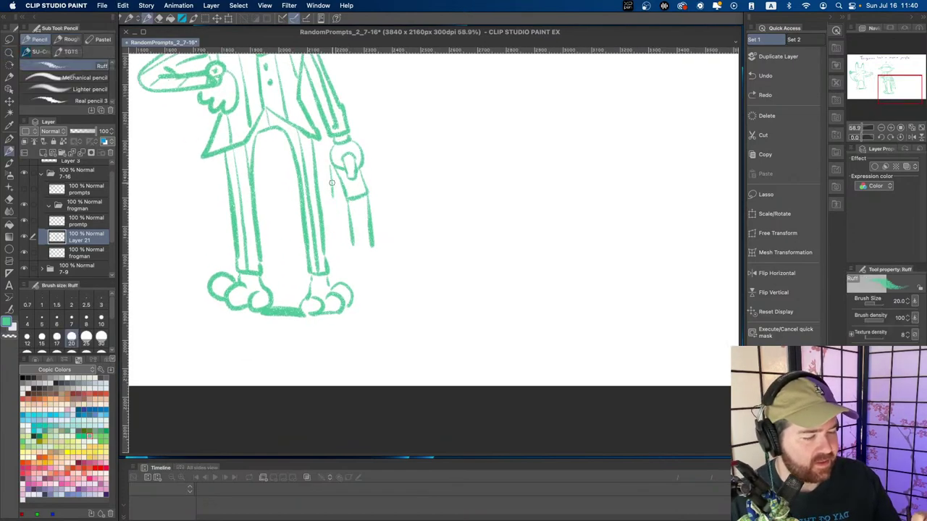
{"action": "mouse_move", "coordinate": [329, 168]}
{"action": "left_mouse_down"}
{"action": "mouse_move", "coordinate": [338, 233]}
{"action": "mouse_move", "coordinate": [357, 272]}
{"action": "mouse_move", "coordinate": [360, 240]}
{"action": "mouse_move", "coordinate": [373, 274]}
{"action": "mouse_move", "coordinate": [358, 272]}
{"action": "left_mouse_up"}
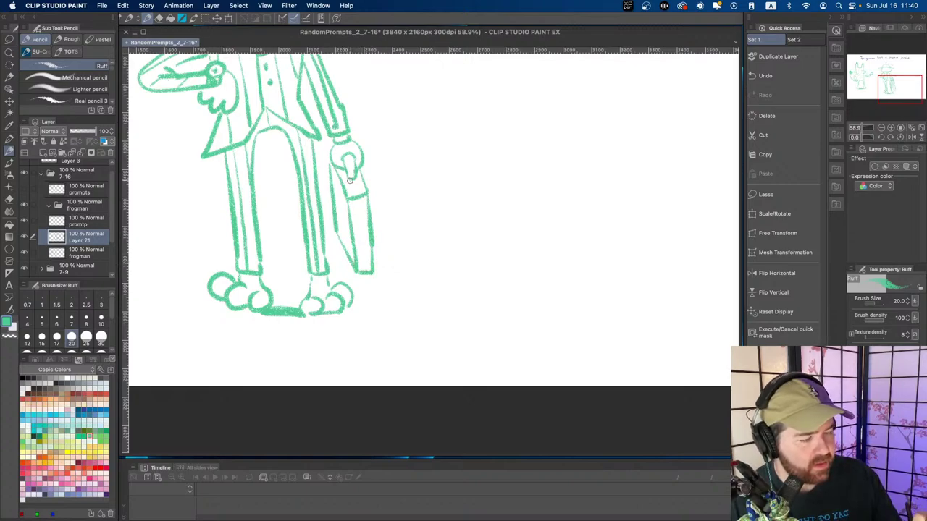
{"action": "left_click_drag", "start_coordinate": [351, 179], "coordinate": [343, 192]}
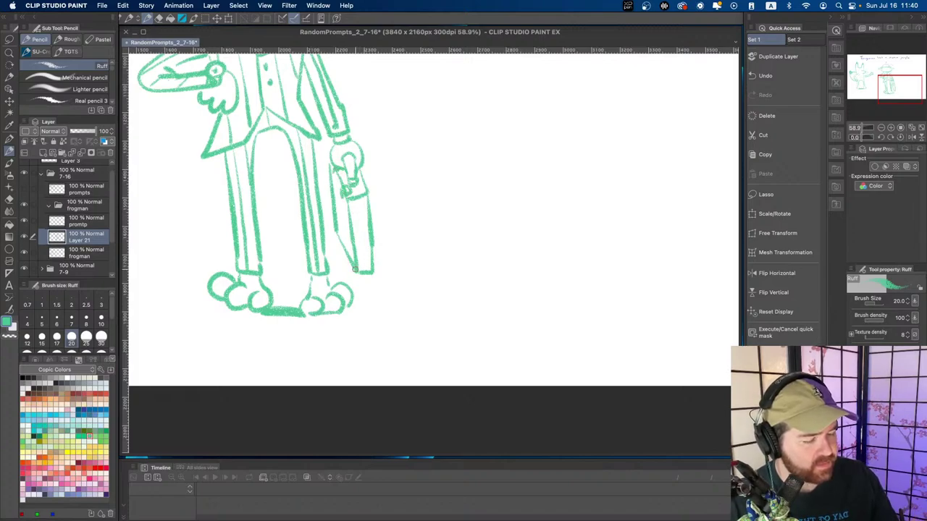
- Hide the "frogman" layer holding the first character so only the suited frogman shows
{"action": "left_click_drag", "start_coordinate": [387, 213], "coordinate": [322, 213]}
{"action": "left_click_drag", "start_coordinate": [366, 239], "coordinate": [333, 264]}
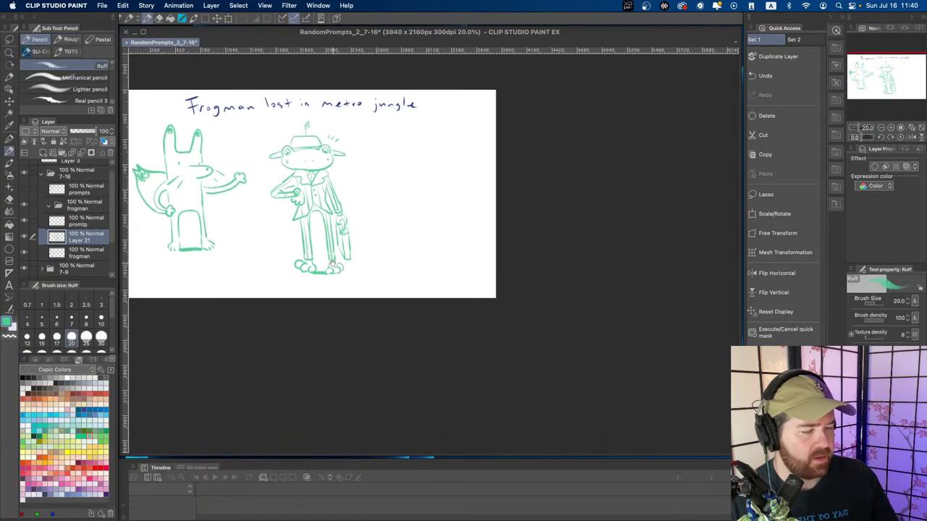
{"action": "left_click", "coordinate": [24, 252]}
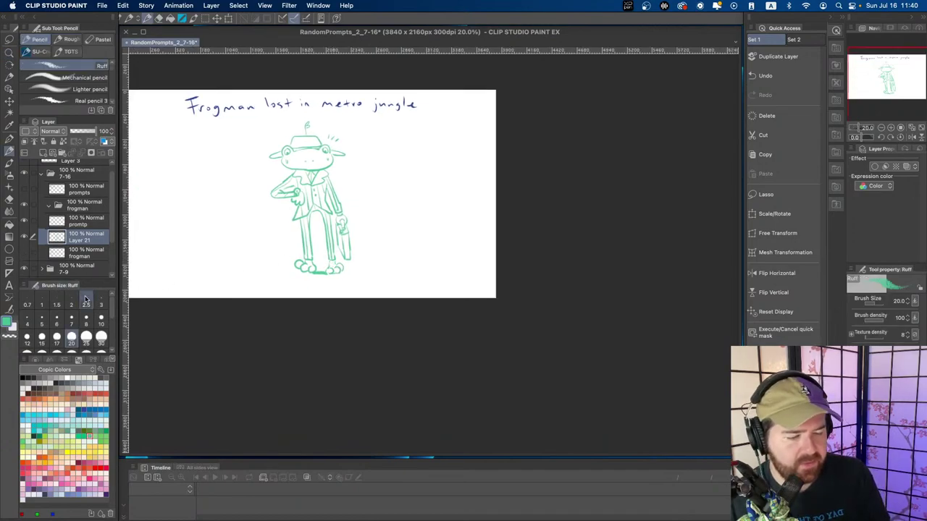
- Move the suited frogman layer further left on the canvas and rotate the figure slightly clockwise
{"action": "left_click_drag", "start_coordinate": [340, 277], "coordinate": [361, 281]}
{"action": "left_click_drag", "start_coordinate": [368, 241], "coordinate": [381, 254]}
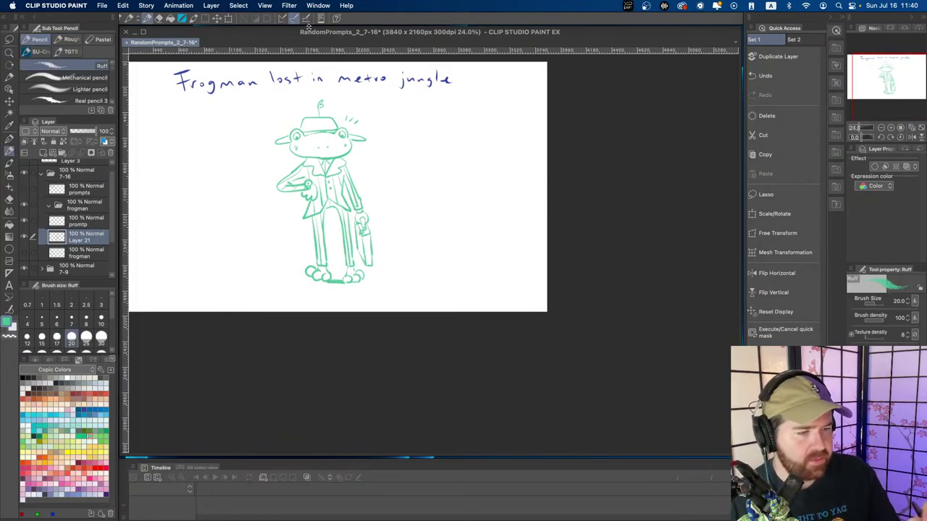
{"action": "left_click", "coordinate": [217, 18]}
{"action": "left_click_drag", "start_coordinate": [341, 203], "coordinate": [303, 211]}
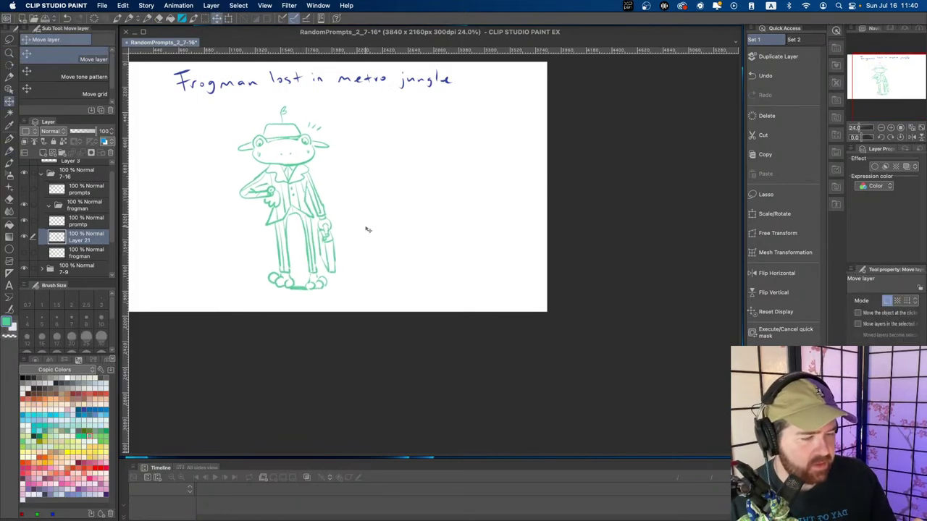
{"action": "key", "text": "super+t"}
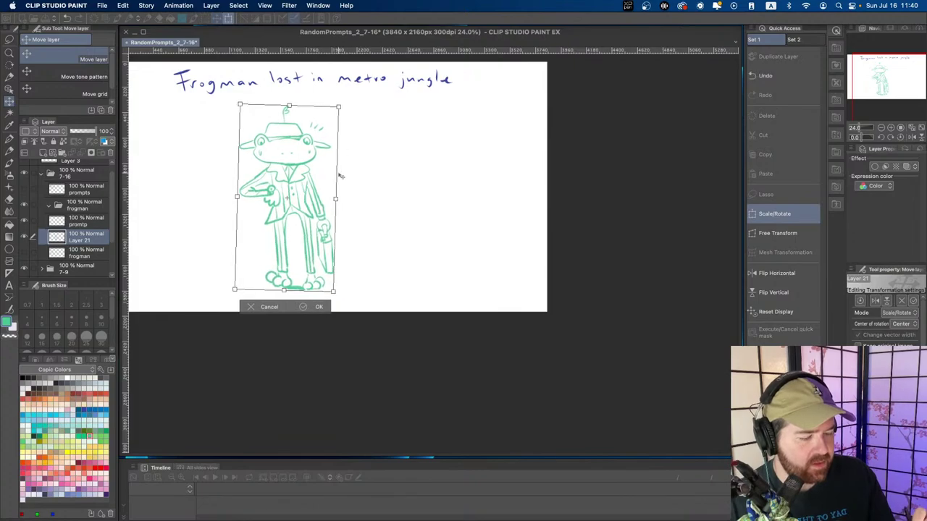
{"action": "left_click", "coordinate": [318, 307]}
- Add a new layer beneath the suited frogman's lines and ready the Marker pen with a light green secondary colour
{"action": "left_click", "coordinate": [83, 252]}
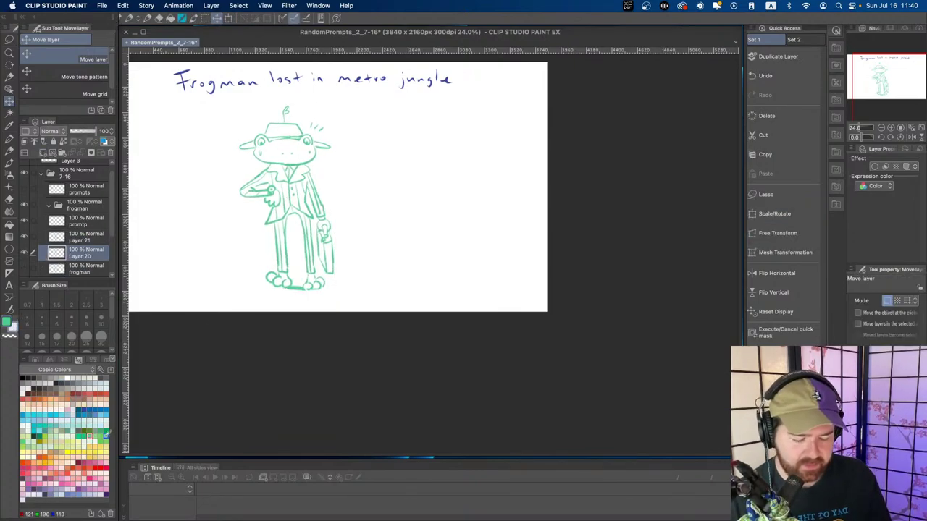
{"action": "left_click", "coordinate": [107, 441]}
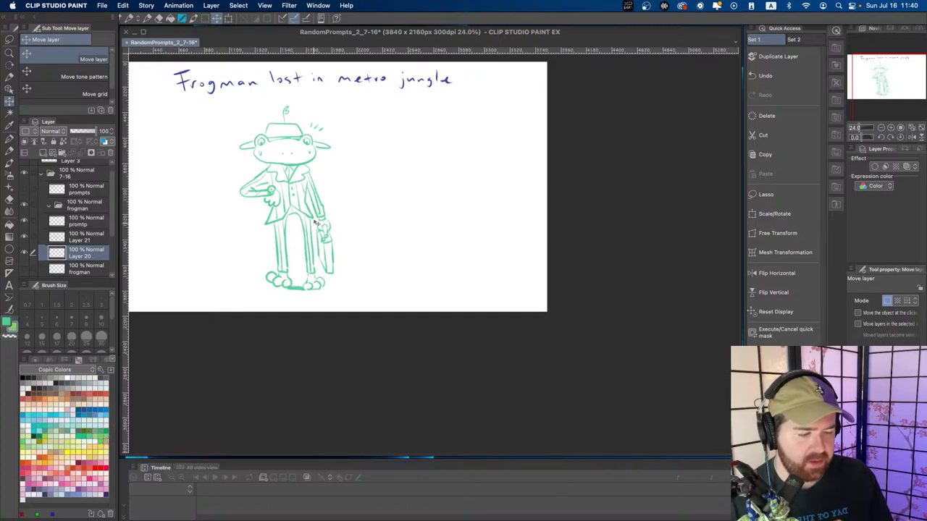
{"action": "scroll", "coordinate": [307, 153], "scroll_direction": "up", "scroll_amount": 2}
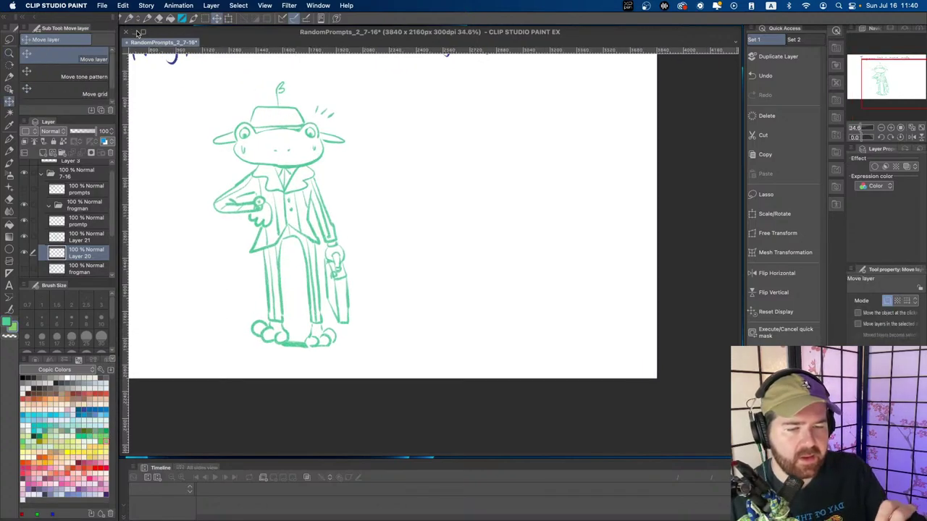
{"action": "key", "text": "p"}
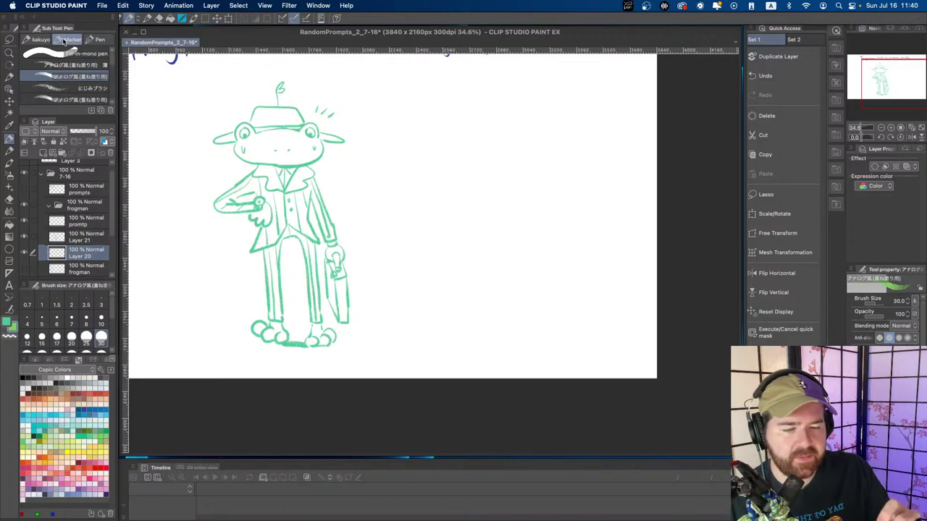
{"action": "left_click_drag", "start_coordinate": [266, 156], "coordinate": [291, 155]}
{"action": "key", "text": "super+z"}
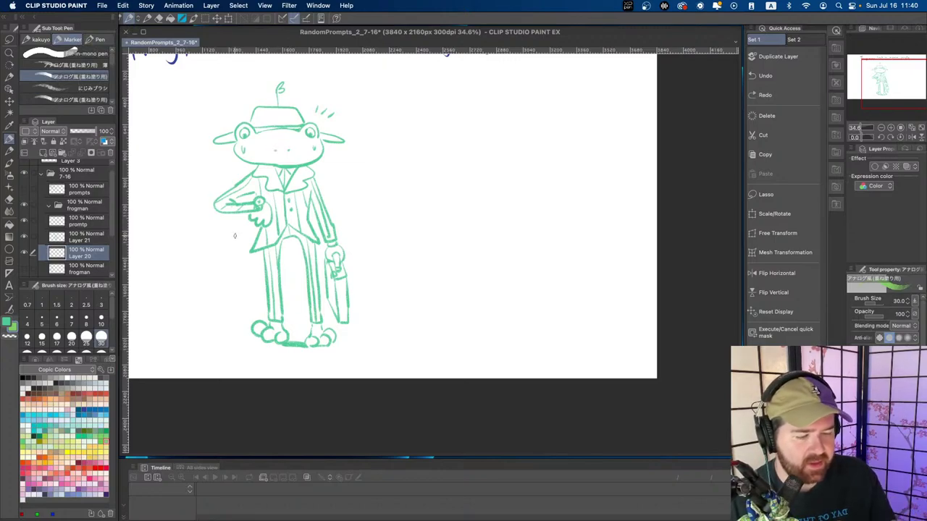
{"action": "left_click_drag", "start_coordinate": [112, 305], "coordinate": [112, 316]}
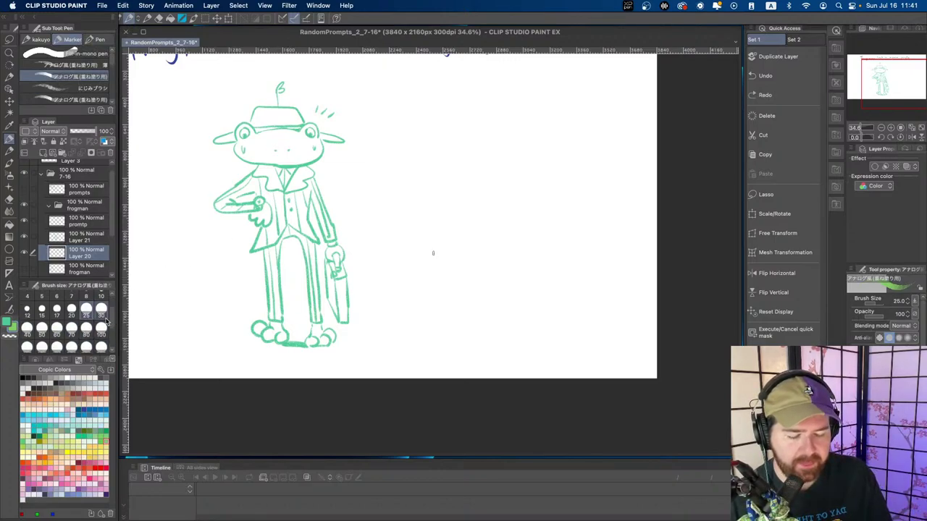
{"action": "left_click", "coordinate": [86, 330]}
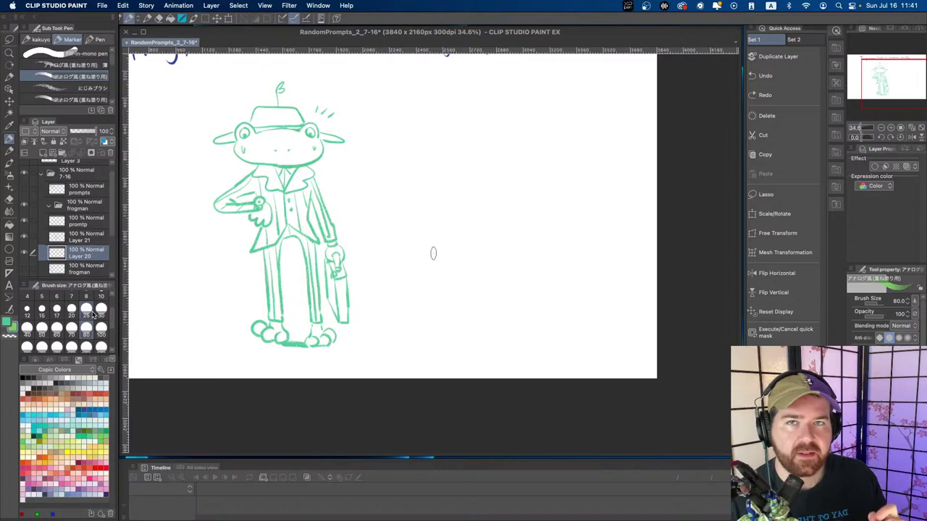
{"action": "mouse_move", "coordinate": [266, 153]}
{"action": "left_mouse_down"}
{"action": "mouse_move", "coordinate": [296, 147]}
{"action": "mouse_move", "coordinate": [275, 159]}
{"action": "mouse_move", "coordinate": [283, 151]}
{"action": "left_mouse_up"}
{"action": "key", "text": "super+z"}
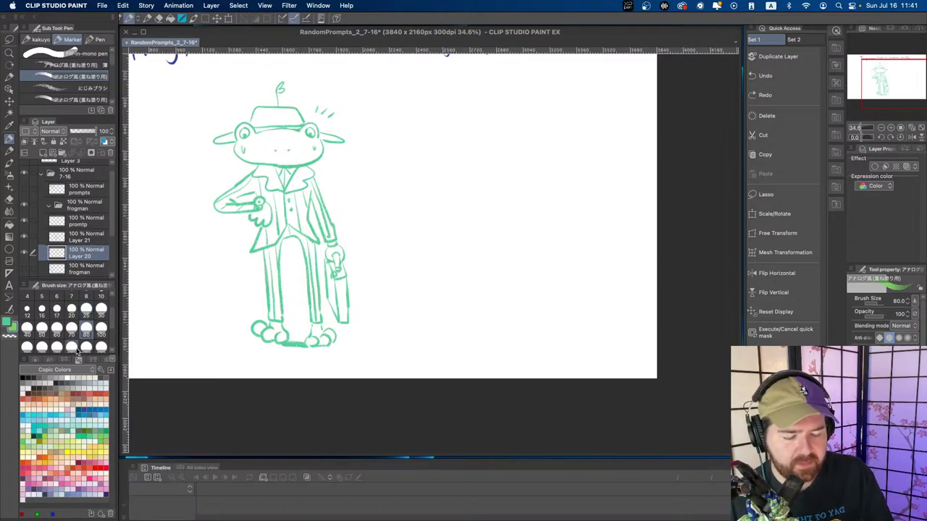
- Lower the colouring layer's opacity to 70% and fill the frogman's face and eye rims with light green at brush size 40
{"action": "left_click", "coordinate": [88, 132]}
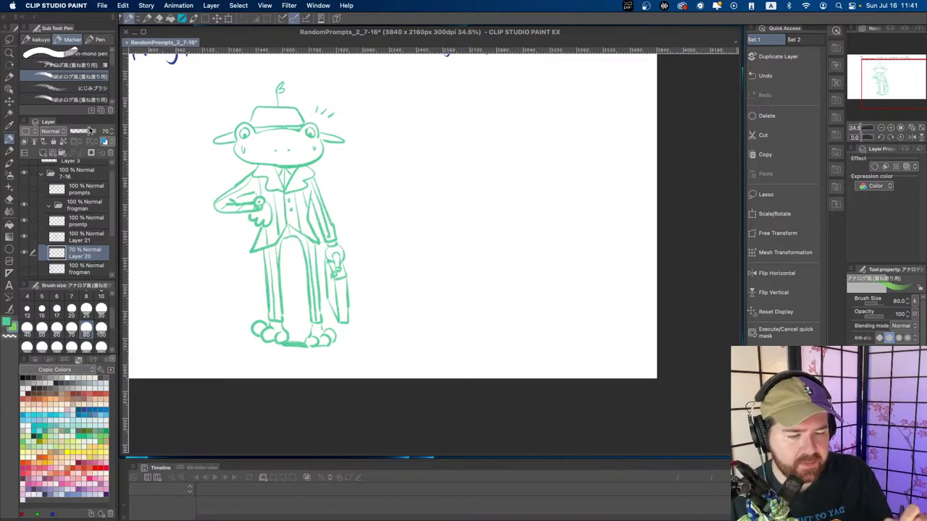
{"action": "key", "text": "super+space"}
{"action": "left_click_drag", "start_coordinate": [279, 144], "coordinate": [316, 144]}
{"action": "mouse_move", "coordinate": [221, 123]}
{"action": "left_mouse_down"}
{"action": "mouse_move", "coordinate": [215, 134]}
{"action": "mouse_move", "coordinate": [234, 108]}
{"action": "mouse_move", "coordinate": [218, 118]}
{"action": "mouse_move", "coordinate": [237, 128]}
{"action": "mouse_move", "coordinate": [215, 121]}
{"action": "mouse_move", "coordinate": [236, 127]}
{"action": "mouse_move", "coordinate": [230, 117]}
{"action": "left_mouse_up"}
{"action": "key", "text": "super+z"}
{"action": "left_click", "coordinate": [57, 330]}
{"action": "key", "text": "super+z"}
{"action": "left_click", "coordinate": [27, 330]}
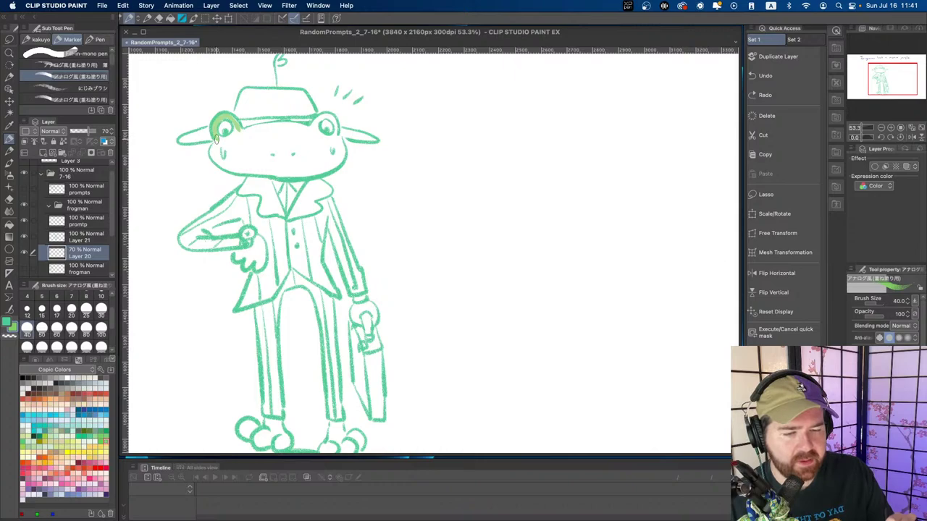
{"action": "mouse_move", "coordinate": [217, 139]}
{"action": "left_mouse_down"}
{"action": "mouse_move", "coordinate": [232, 118]}
{"action": "mouse_move", "coordinate": [240, 135]}
{"action": "mouse_move", "coordinate": [250, 130]}
{"action": "mouse_move", "coordinate": [214, 149]}
{"action": "mouse_move", "coordinate": [226, 164]}
{"action": "mouse_move", "coordinate": [232, 142]}
{"action": "mouse_move", "coordinate": [225, 153]}
{"action": "mouse_move", "coordinate": [239, 159]}
{"action": "mouse_move", "coordinate": [291, 151]}
{"action": "mouse_move", "coordinate": [320, 168]}
{"action": "mouse_move", "coordinate": [336, 136]}
{"action": "mouse_move", "coordinate": [324, 115]}
{"action": "mouse_move", "coordinate": [302, 133]}
{"action": "mouse_move", "coordinate": [265, 133]}
{"action": "mouse_move", "coordinate": [289, 127]}
{"action": "mouse_move", "coordinate": [270, 150]}
{"action": "mouse_move", "coordinate": [268, 137]}
{"action": "mouse_move", "coordinate": [231, 162]}
{"action": "mouse_move", "coordinate": [215, 155]}
{"action": "mouse_move", "coordinate": [261, 170]}
{"action": "mouse_move", "coordinate": [226, 165]}
{"action": "mouse_move", "coordinate": [296, 172]}
{"action": "mouse_move", "coordinate": [236, 167]}
{"action": "mouse_move", "coordinate": [250, 156]}
{"action": "mouse_move", "coordinate": [291, 167]}
{"action": "mouse_move", "coordinate": [277, 136]}
{"action": "mouse_move", "coordinate": [251, 142]}
{"action": "mouse_move", "coordinate": [292, 174]}
{"action": "mouse_move", "coordinate": [310, 171]}
{"action": "mouse_move", "coordinate": [278, 139]}
{"action": "mouse_move", "coordinate": [265, 158]}
{"action": "mouse_move", "coordinate": [294, 174]}
{"action": "mouse_move", "coordinate": [274, 174]}
{"action": "mouse_move", "coordinate": [305, 172]}
{"action": "mouse_move", "coordinate": [291, 138]}
{"action": "mouse_move", "coordinate": [315, 128]}
{"action": "mouse_move", "coordinate": [303, 157]}
{"action": "mouse_move", "coordinate": [320, 151]}
{"action": "mouse_move", "coordinate": [316, 123]}
{"action": "mouse_move", "coordinate": [324, 141]}
{"action": "mouse_move", "coordinate": [333, 128]}
{"action": "mouse_move", "coordinate": [343, 149]}
{"action": "left_mouse_up"}
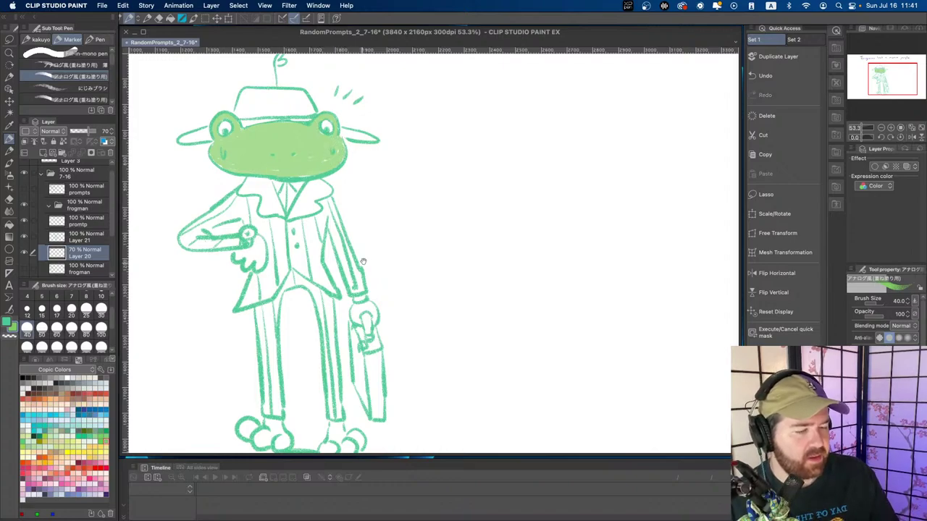
- Colour the frogman's raised hand and the foot below it light green, and reduce the colouring layer's opacity to 59%
{"action": "left_click_drag", "start_coordinate": [364, 261], "coordinate": [387, 238]}
{"action": "mouse_move", "coordinate": [275, 229]}
{"action": "left_mouse_down"}
{"action": "mouse_move", "coordinate": [262, 232]}
{"action": "mouse_move", "coordinate": [272, 236]}
{"action": "mouse_move", "coordinate": [284, 214]}
{"action": "left_mouse_up"}
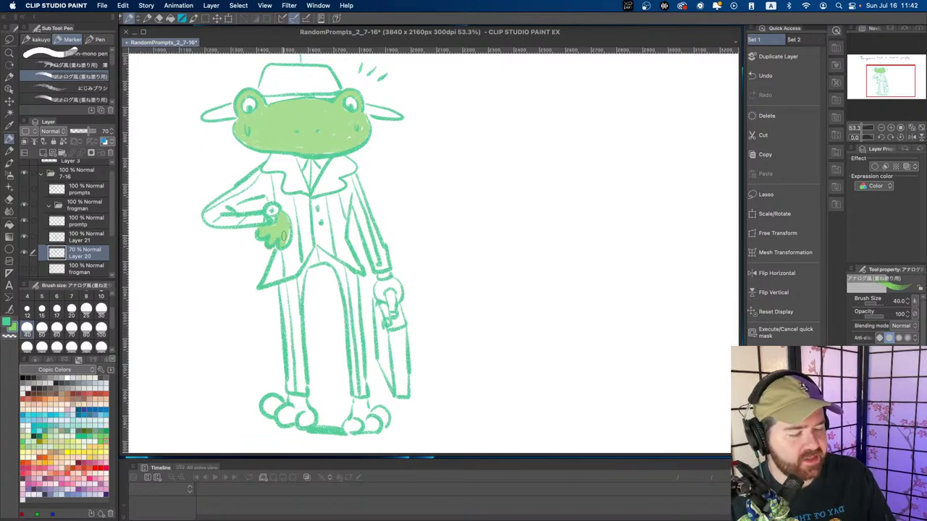
{"action": "scroll", "coordinate": [326, 203], "scroll_direction": "down", "scroll_amount": 5}
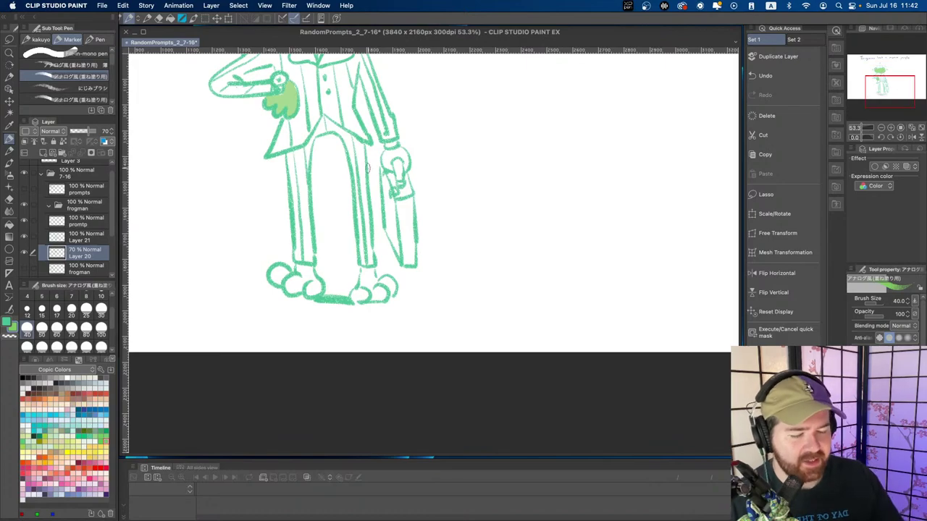
{"action": "left_click_drag", "start_coordinate": [89, 131], "coordinate": [81, 131]}
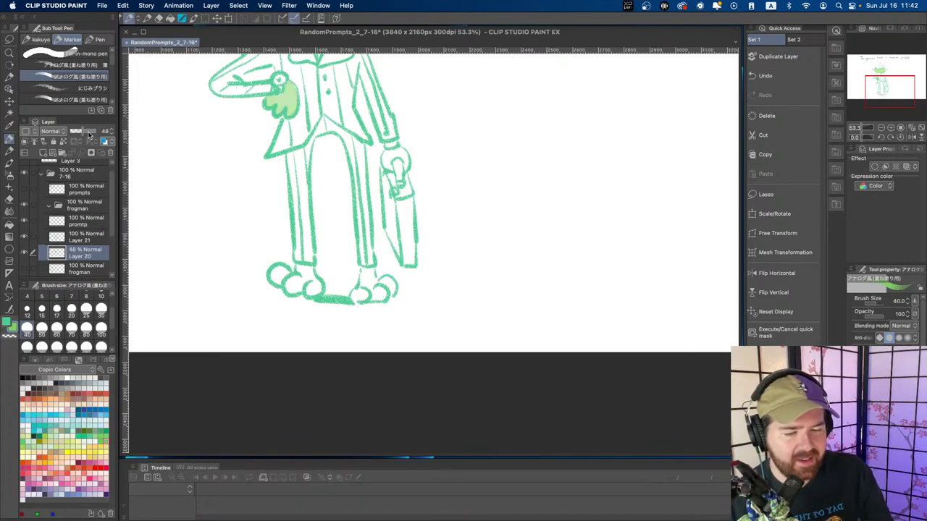
{"action": "mouse_move", "coordinate": [281, 275]}
{"action": "left_mouse_down"}
{"action": "mouse_move", "coordinate": [273, 282]}
{"action": "mouse_move", "coordinate": [280, 274]}
{"action": "mouse_move", "coordinate": [291, 290]}
{"action": "mouse_move", "coordinate": [305, 272]}
{"action": "mouse_move", "coordinate": [306, 292]}
{"action": "mouse_move", "coordinate": [316, 280]}
{"action": "mouse_move", "coordinate": [306, 271]}
{"action": "left_mouse_up"}
- Switch from the Marker pen to the square watercolour marker in the Brush tool
{"action": "key", "text": "slash"}
{"action": "left_click_drag", "start_coordinate": [441, 257], "coordinate": [417, 254]}
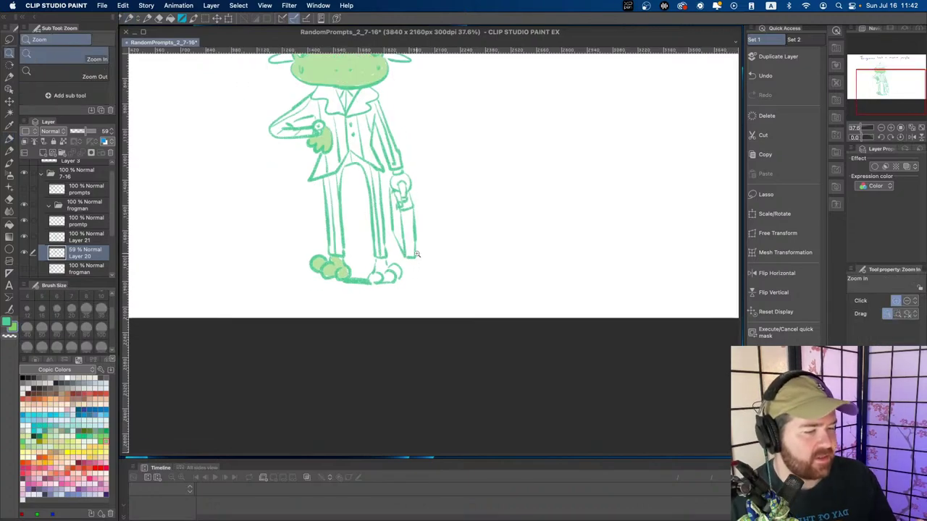
{"action": "left_click_drag", "start_coordinate": [395, 167], "coordinate": [393, 233]}
{"action": "key", "text": "p"}
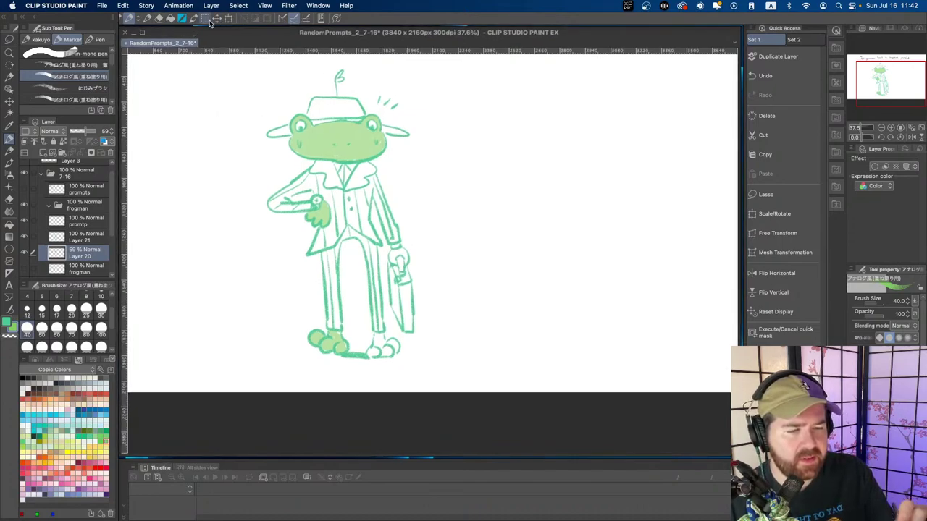
{"action": "left_click", "coordinate": [35, 17]}
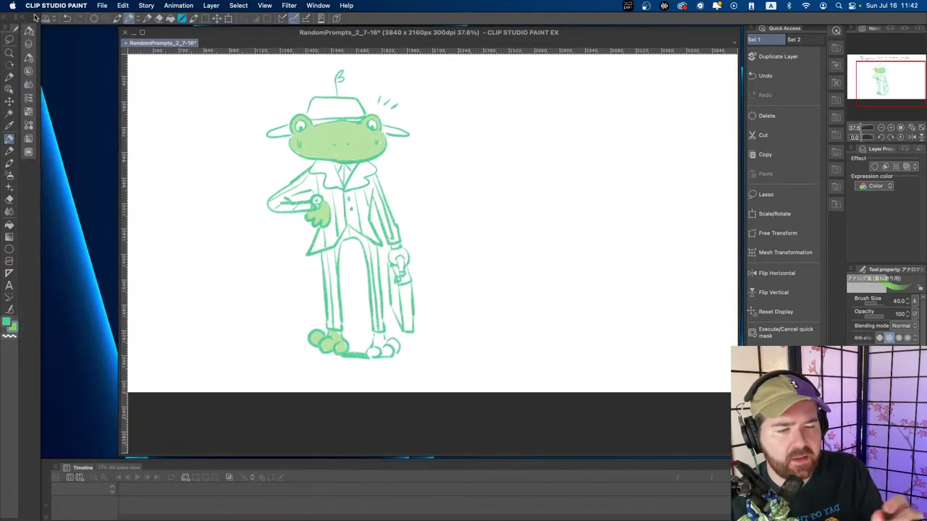
{"action": "left_click", "coordinate": [117, 18]}
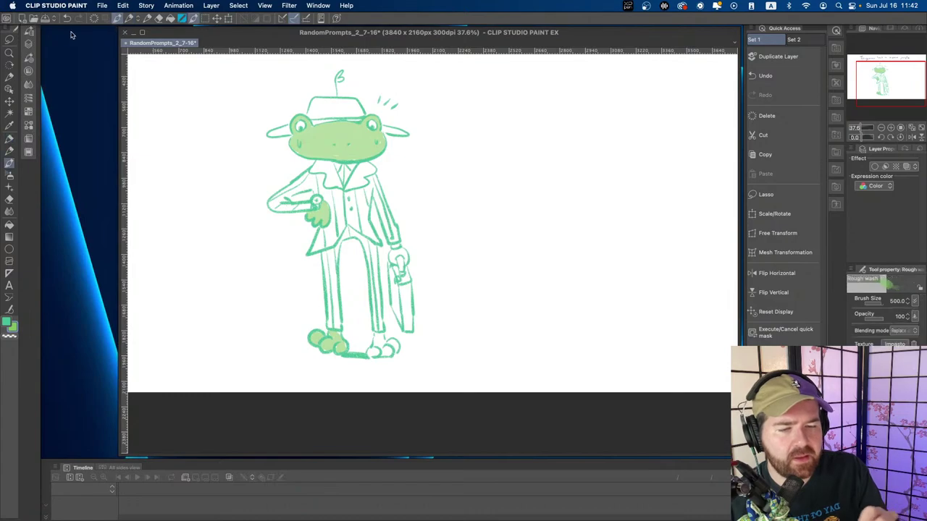
{"action": "left_click", "coordinate": [38, 12]}
{"action": "left_click", "coordinate": [157, 93]}
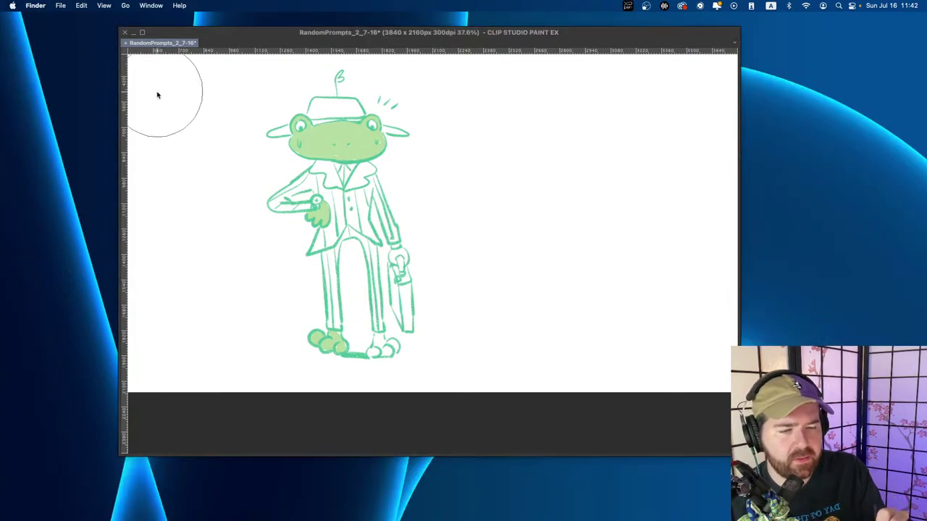
{"action": "left_click", "coordinate": [35, 17]}
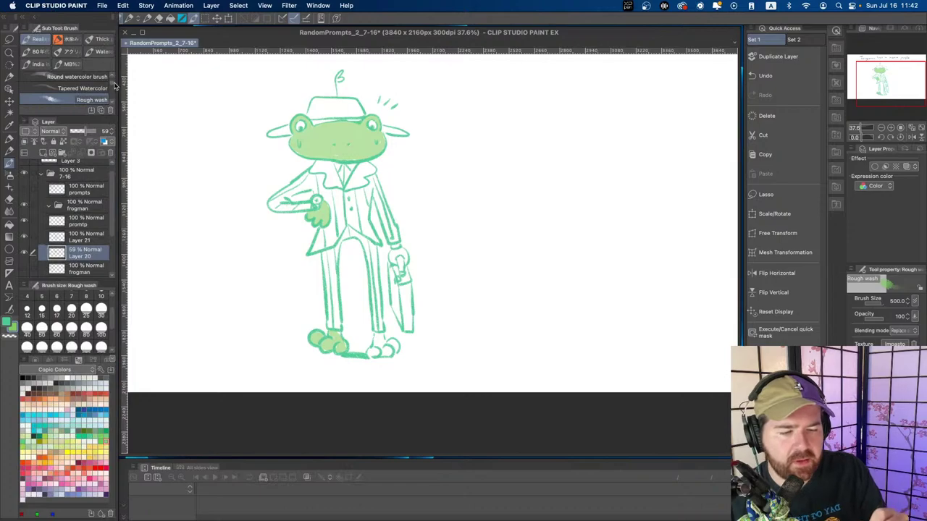
{"action": "left_click", "coordinate": [75, 38]}
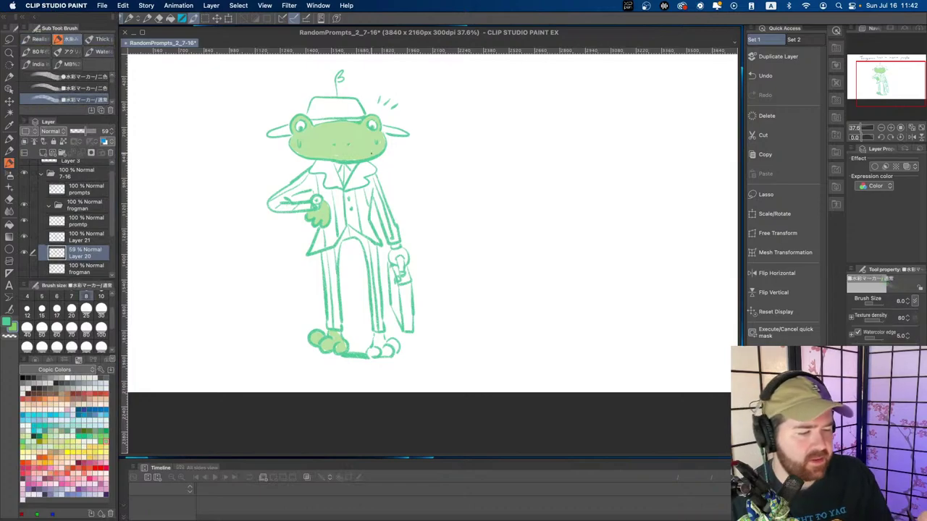
- Enlarge the watercolour marker to size 17 and try it with a scribble beside the figure, undoing the scribble
{"action": "key", "text": "super+space"}
{"action": "left_click_drag", "start_coordinate": [350, 137], "coordinate": [369, 149]}
{"action": "key", "text": "bracketright"}
{"action": "key", "text": "bracketright"}
{"action": "key", "text": "bracketright"}
{"action": "key", "text": "bracketright"}
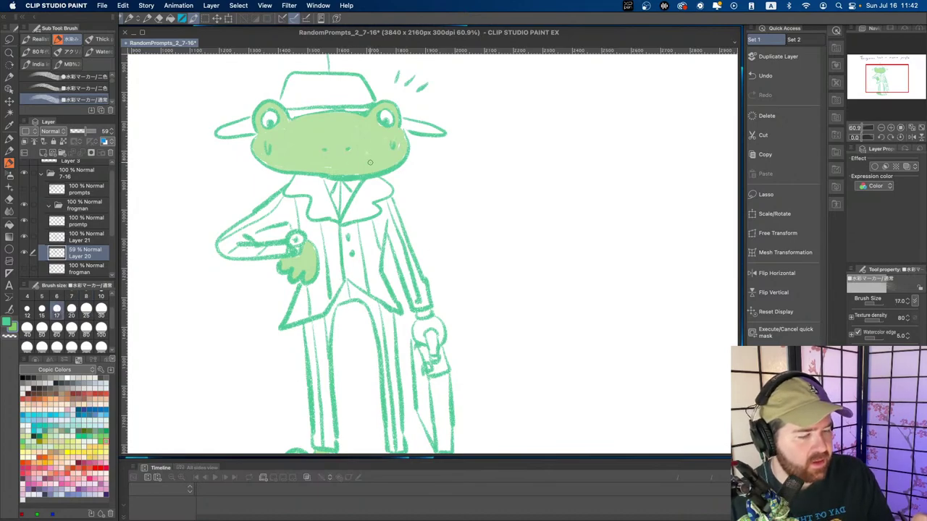
{"action": "mouse_move", "coordinate": [434, 176]}
{"action": "left_mouse_down"}
{"action": "mouse_move", "coordinate": [473, 200]}
{"action": "mouse_move", "coordinate": [490, 189]}
{"action": "mouse_move", "coordinate": [472, 204]}
{"action": "mouse_move", "coordinate": [475, 177]}
{"action": "left_mouse_up"}
{"action": "key", "text": "super+z"}
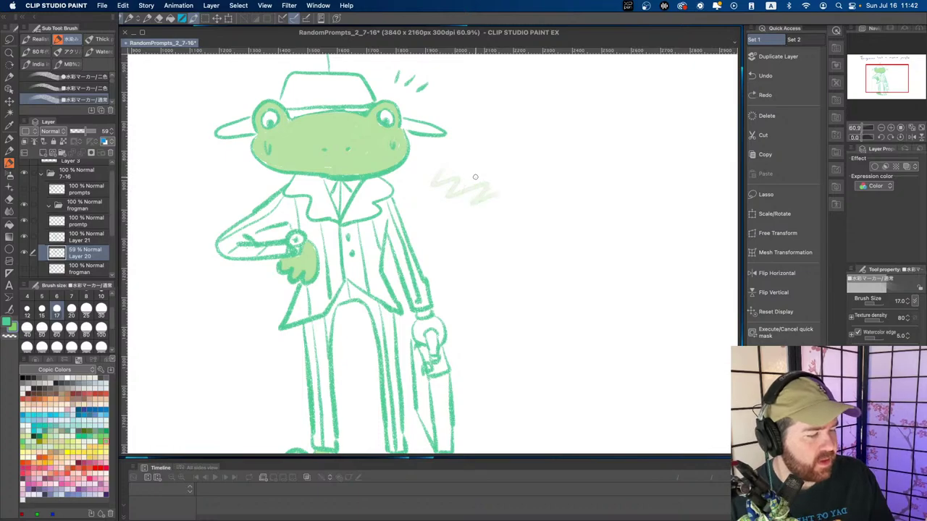
{"action": "key", "text": "super+z"}
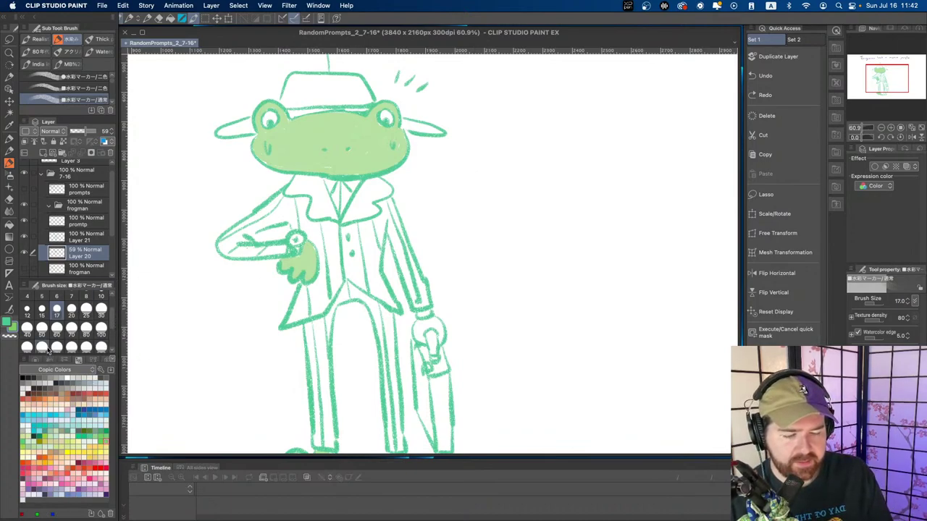
- Add a new layer above the green colouring layer and choose yellow as the secondary colour
{"action": "left_click", "coordinate": [42, 153]}
{"action": "left_click_drag", "start_coordinate": [366, 239], "coordinate": [357, 215]}
{"action": "key", "text": "super+space"}
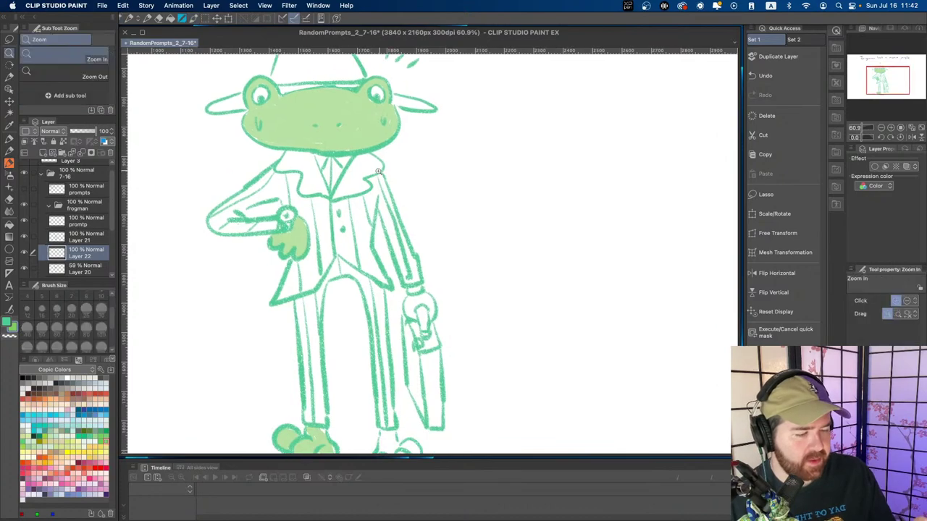
{"action": "left_click_drag", "start_coordinate": [377, 171], "coordinate": [154, 383]}
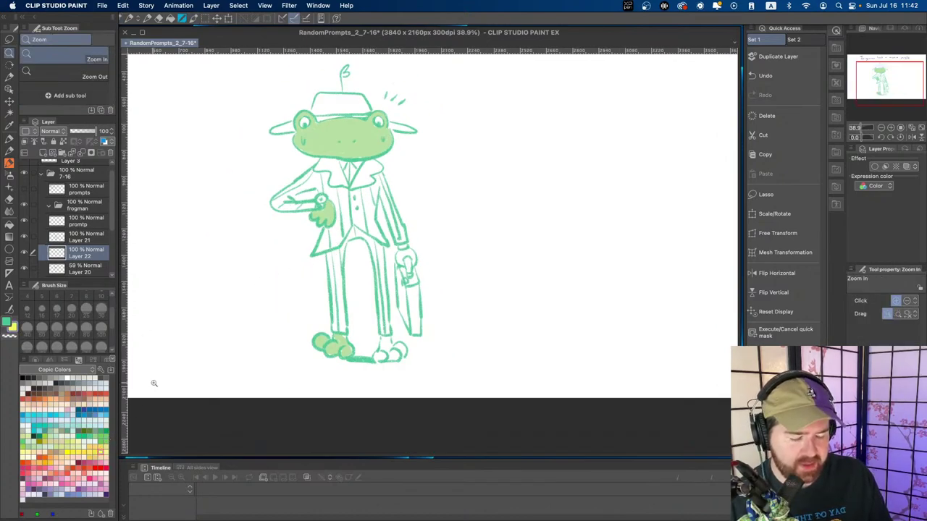
{"action": "left_click", "coordinate": [359, 172]}
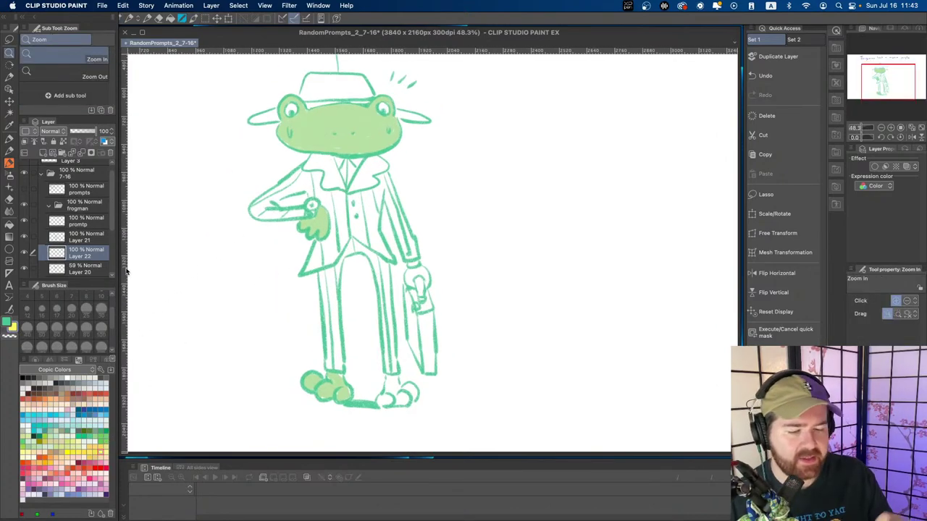
- Colour the suit jacket and both sleeves yellow with the watercolour marker, raising the brush size to 25 partway
{"action": "key", "text": "p"}
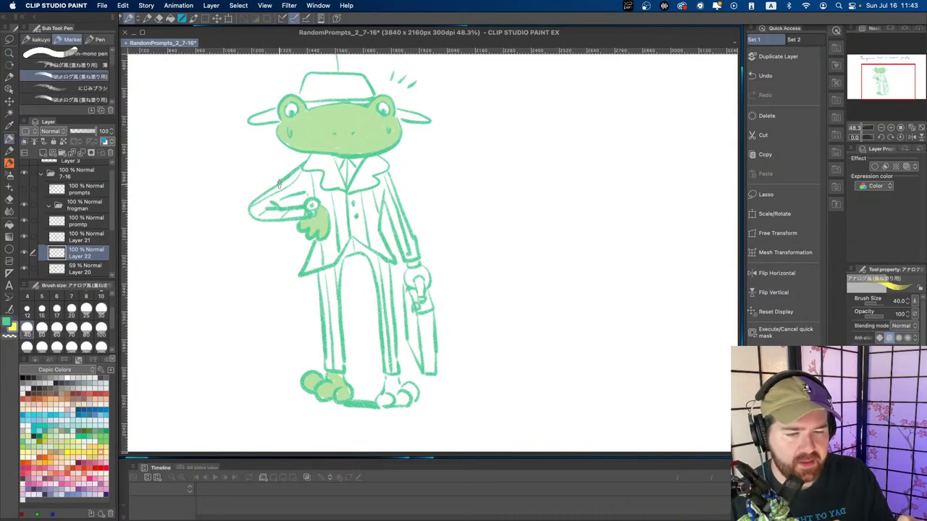
{"action": "key", "text": "p"}
{"action": "key", "text": "b"}
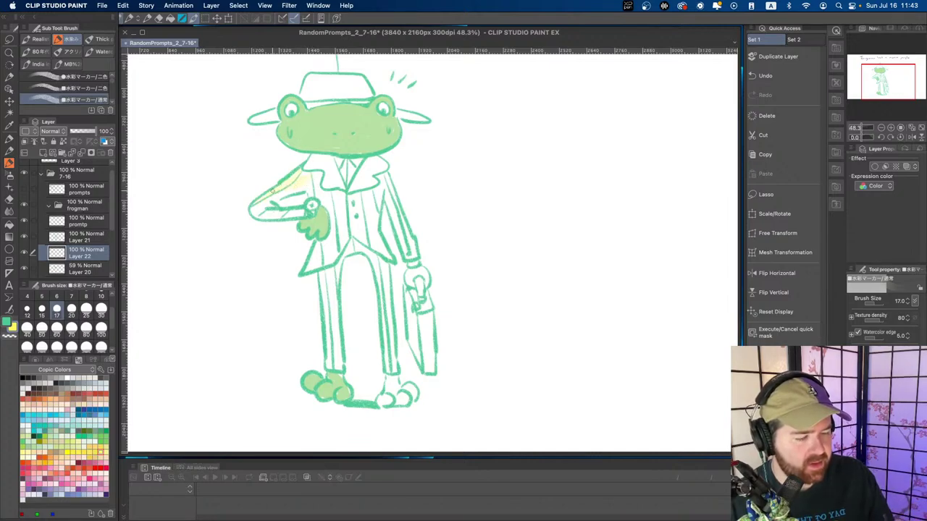
{"action": "key", "text": "super+z"}
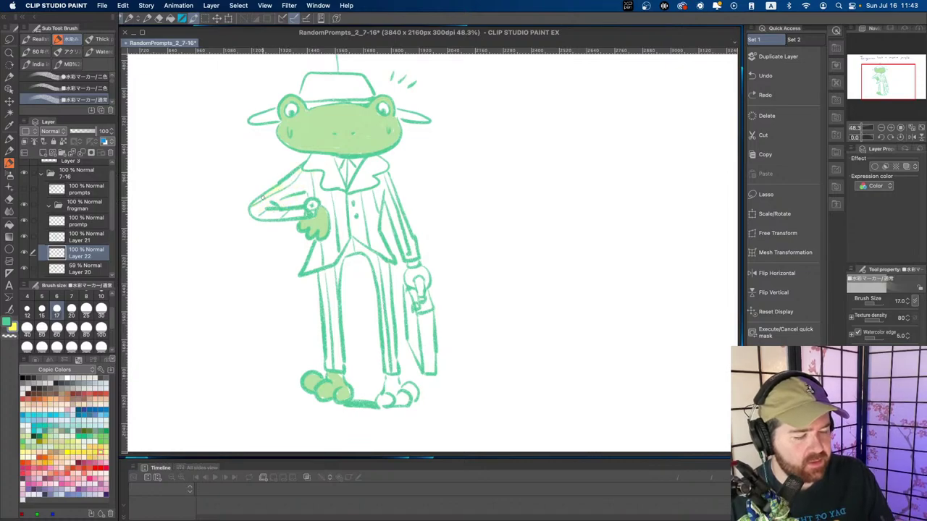
{"action": "mouse_move", "coordinate": [262, 207]}
{"action": "left_mouse_down"}
{"action": "mouse_move", "coordinate": [302, 213]}
{"action": "mouse_move", "coordinate": [293, 213]}
{"action": "left_mouse_up"}
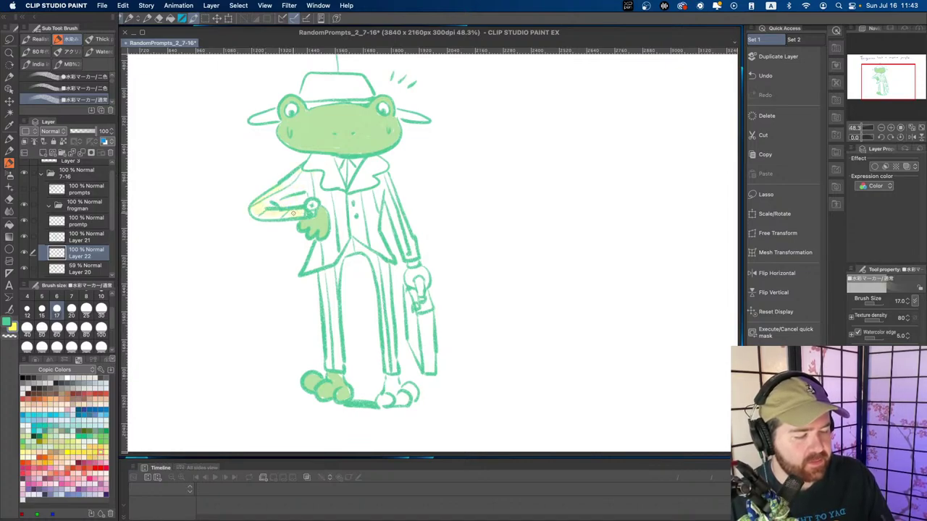
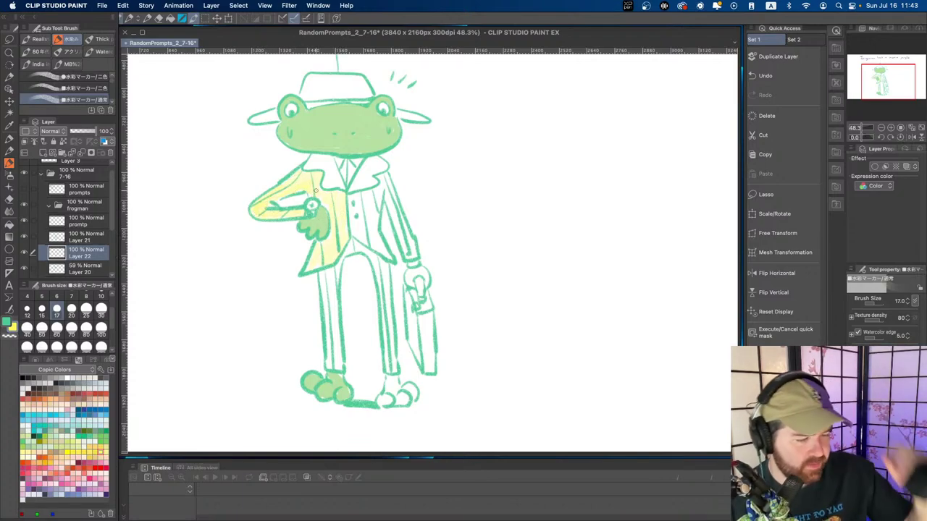
{"action": "left_click", "coordinate": [86, 313]}
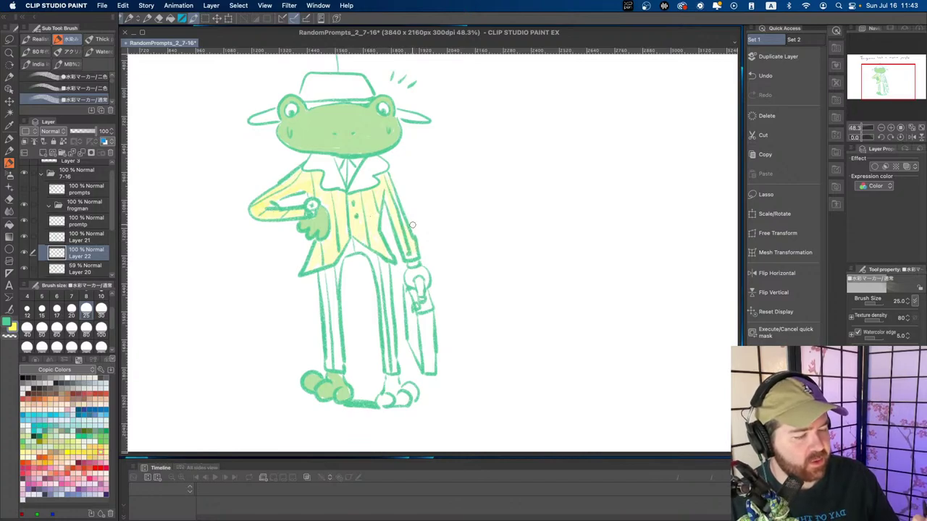
- Return to the green skin layer, restore its opacity to 100% and sample its green with the Eyedropper
{"action": "left_click", "coordinate": [84, 239]}
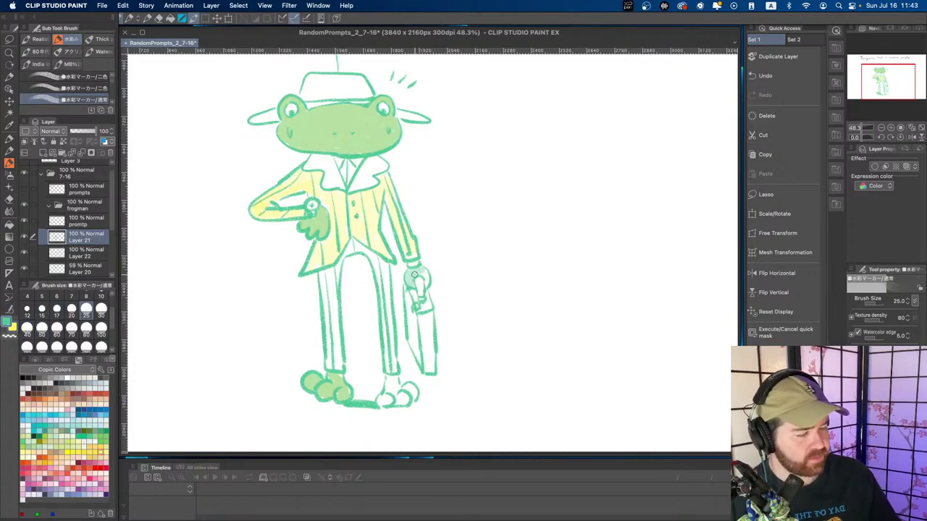
{"action": "key", "text": "super+z"}
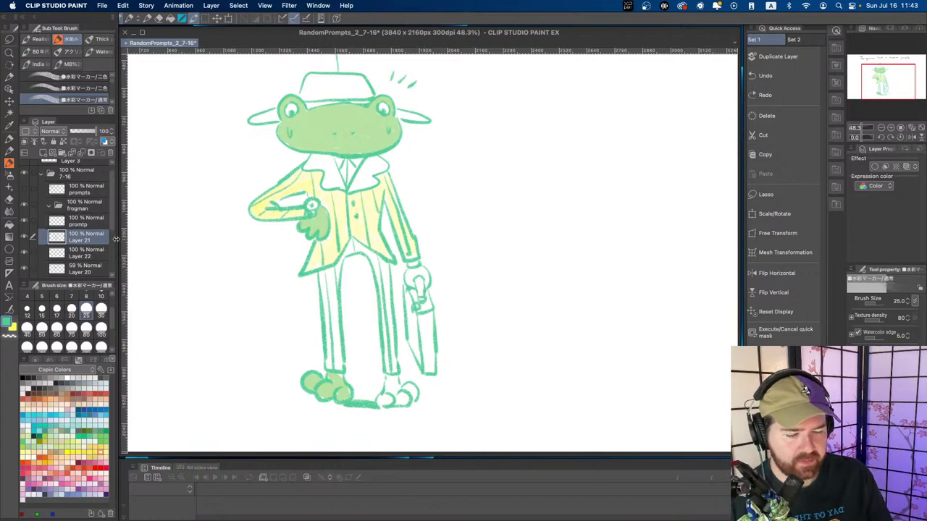
{"action": "left_click", "coordinate": [79, 254]}
{"action": "left_click", "coordinate": [88, 268]}
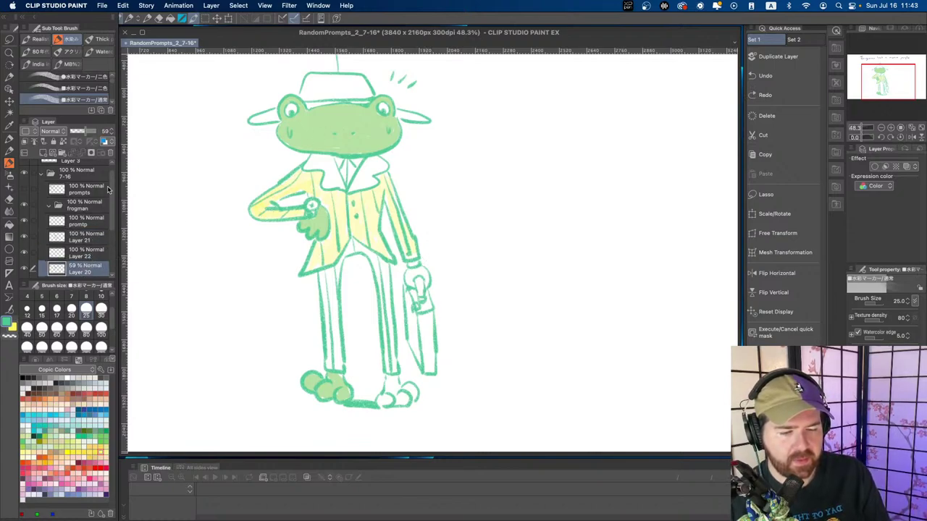
{"action": "left_click", "coordinate": [107, 134]}
{"action": "key", "text": "i"}
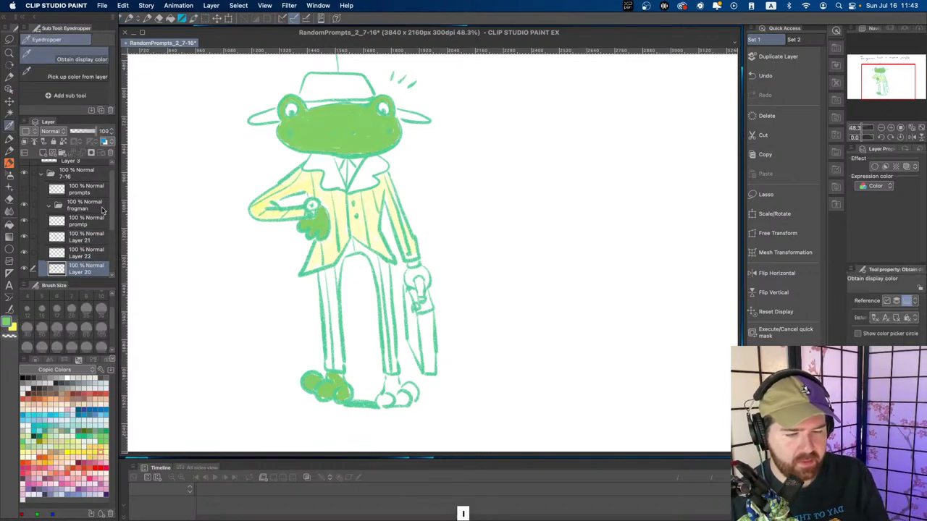
- Fill the briefcase hand and the remaining foot with the sampled green using the Marker pen, and set the layer's opacity to 67%
{"action": "key", "text": "p"}
{"action": "mouse_move", "coordinate": [410, 272]}
{"action": "left_mouse_down"}
{"action": "mouse_move", "coordinate": [426, 282]}
{"action": "mouse_move", "coordinate": [425, 269]}
{"action": "mouse_move", "coordinate": [425, 289]}
{"action": "left_mouse_up"}
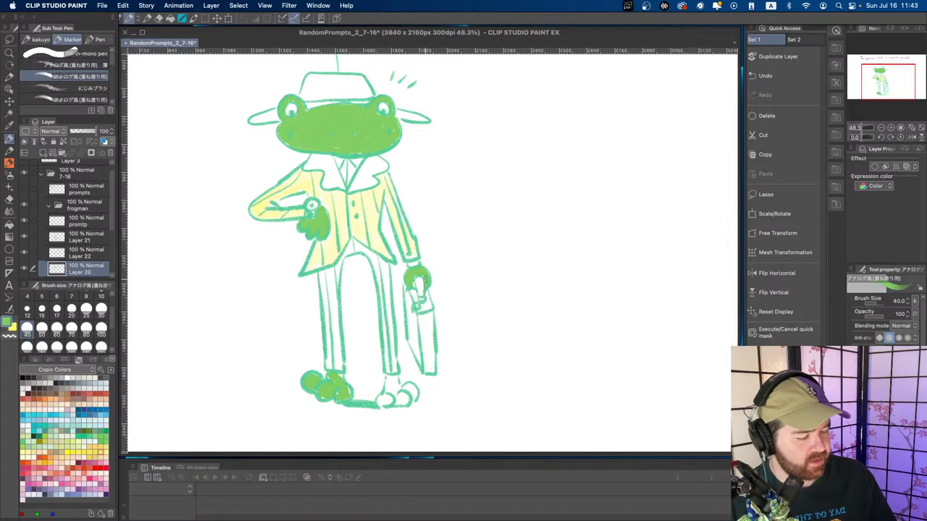
{"action": "mouse_move", "coordinate": [390, 387]}
{"action": "left_mouse_down"}
{"action": "mouse_move", "coordinate": [392, 376]}
{"action": "mouse_move", "coordinate": [383, 400]}
{"action": "mouse_move", "coordinate": [405, 398]}
{"action": "mouse_move", "coordinate": [397, 384]}
{"action": "mouse_move", "coordinate": [379, 402]}
{"action": "mouse_move", "coordinate": [408, 387]}
{"action": "mouse_move", "coordinate": [416, 395]}
{"action": "left_mouse_up"}
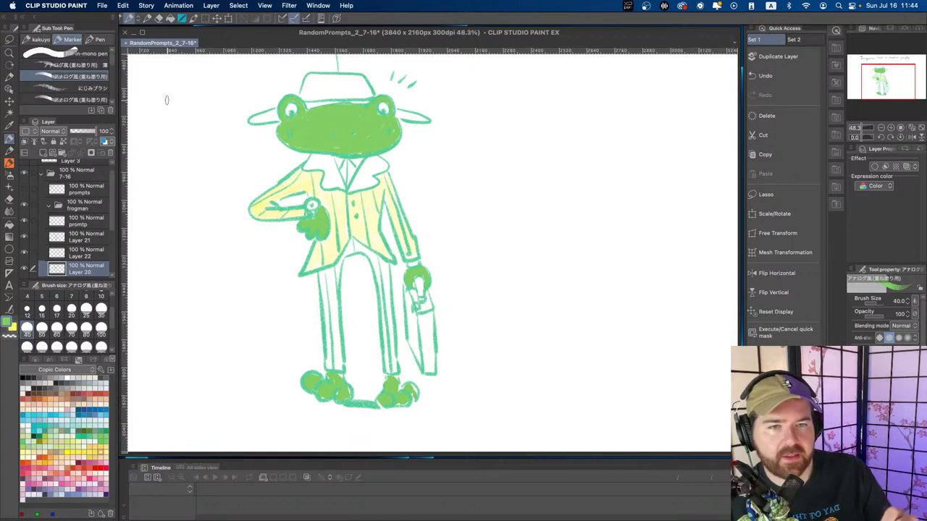
{"action": "left_click", "coordinate": [88, 131]}
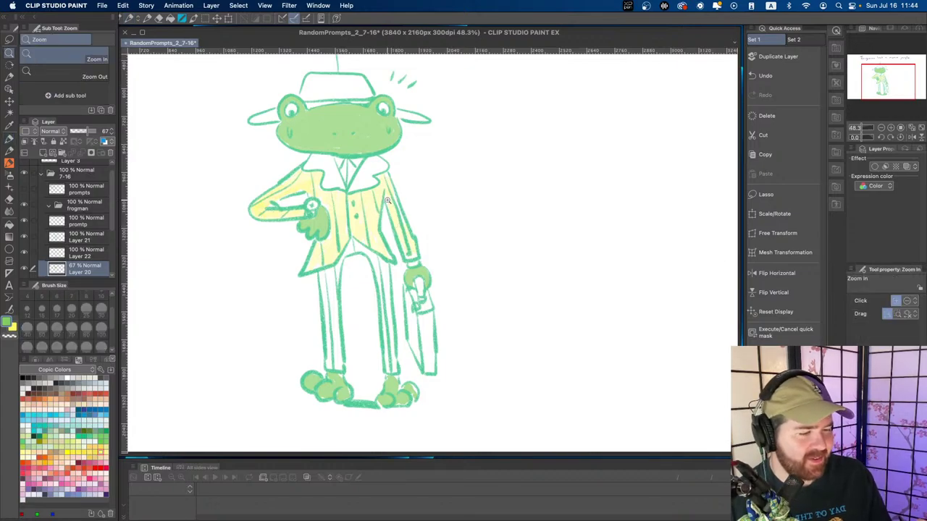
{"action": "left_click_drag", "start_coordinate": [391, 199], "coordinate": [351, 217]}
{"action": "left_click_drag", "start_coordinate": [367, 265], "coordinate": [354, 284]}
{"action": "key", "text": "super+space"}
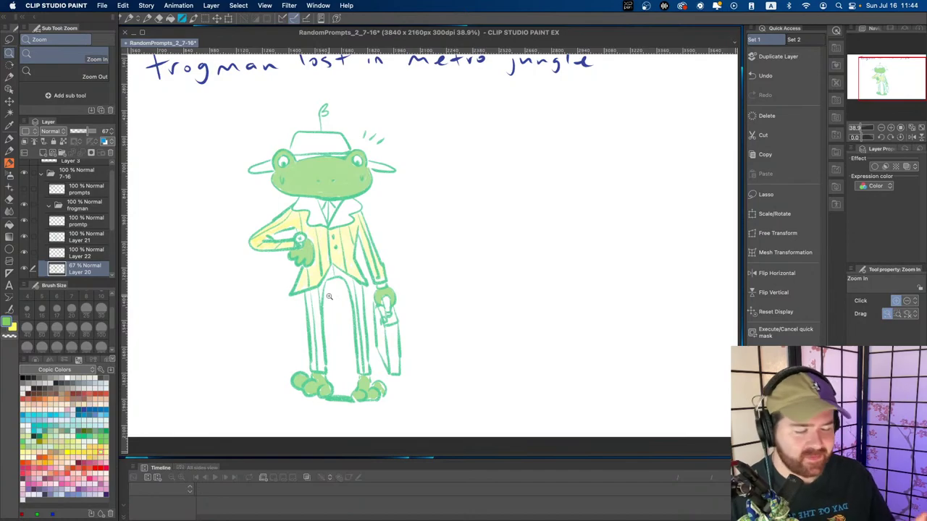
{"action": "scroll", "coordinate": [349, 303], "scroll_direction": "up", "scroll_amount": 1}
{"action": "scroll", "coordinate": [339, 233], "scroll_direction": "up", "scroll_amount": 2}
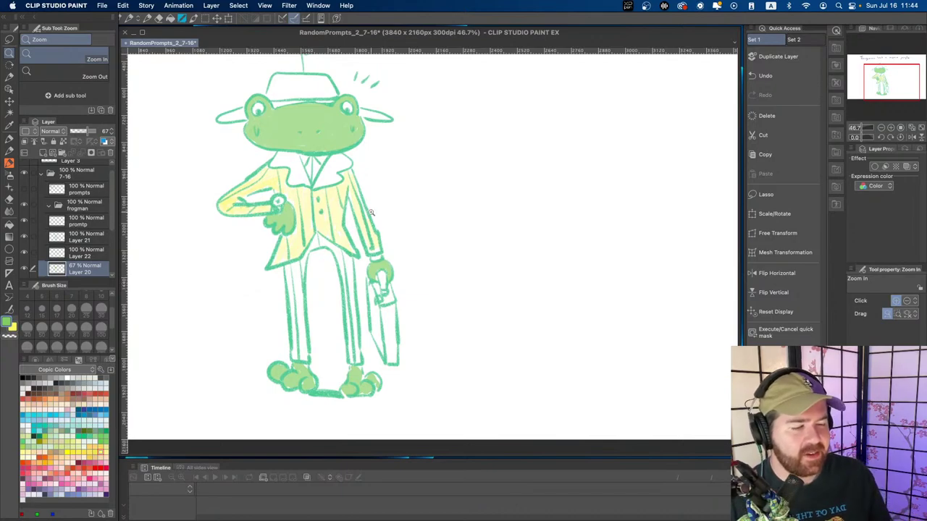
{"action": "scroll", "coordinate": [370, 212], "scroll_direction": "down", "scroll_amount": 3}
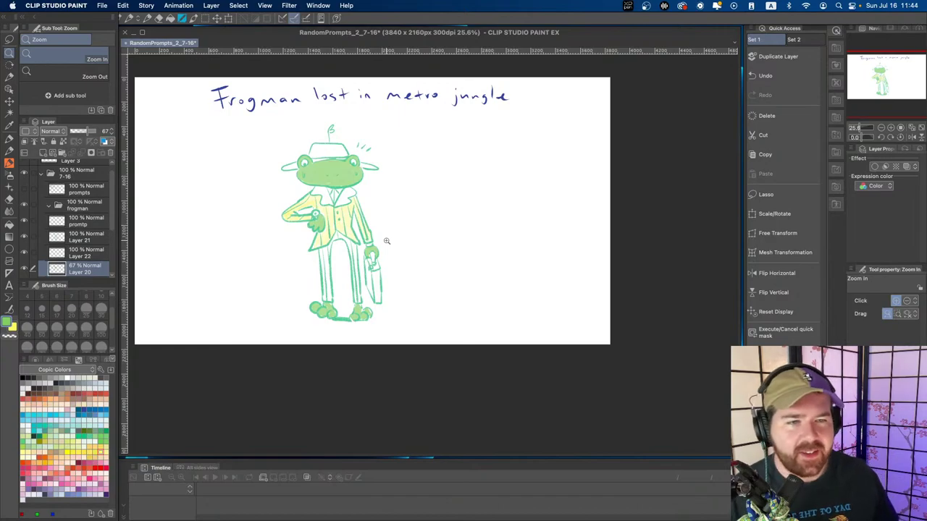
- Return to the yellow suit layer and colour both trouser legs yellow with the watercolour marker
{"action": "scroll", "coordinate": [326, 339], "scroll_direction": "up", "scroll_amount": 2}
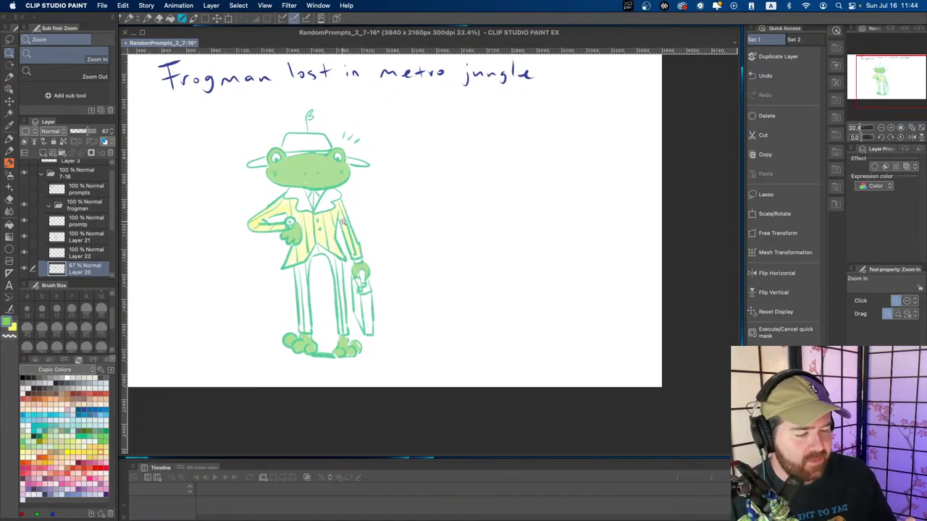
{"action": "scroll", "coordinate": [343, 222], "scroll_direction": "up", "scroll_amount": 2}
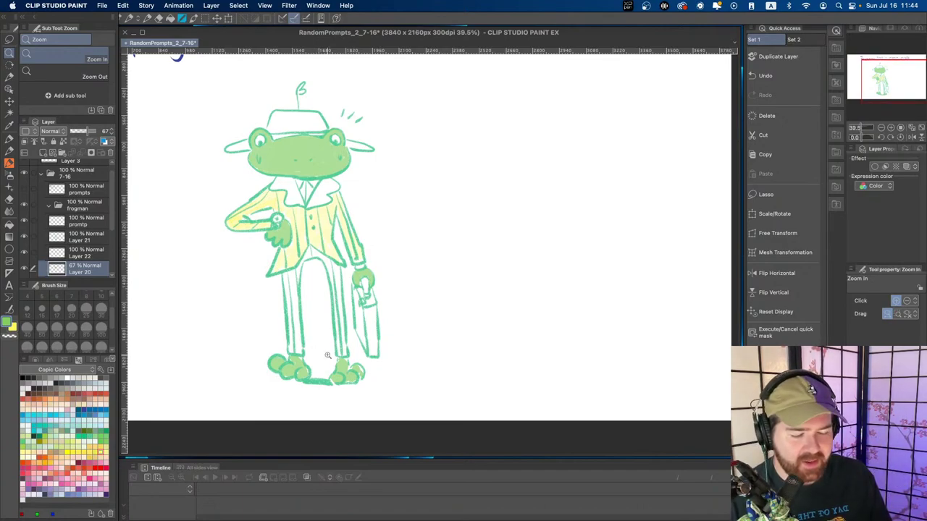
{"action": "scroll", "coordinate": [340, 232], "scroll_direction": "down", "scroll_amount": 1}
{"action": "scroll", "coordinate": [351, 224], "scroll_direction": "down", "scroll_amount": 1}
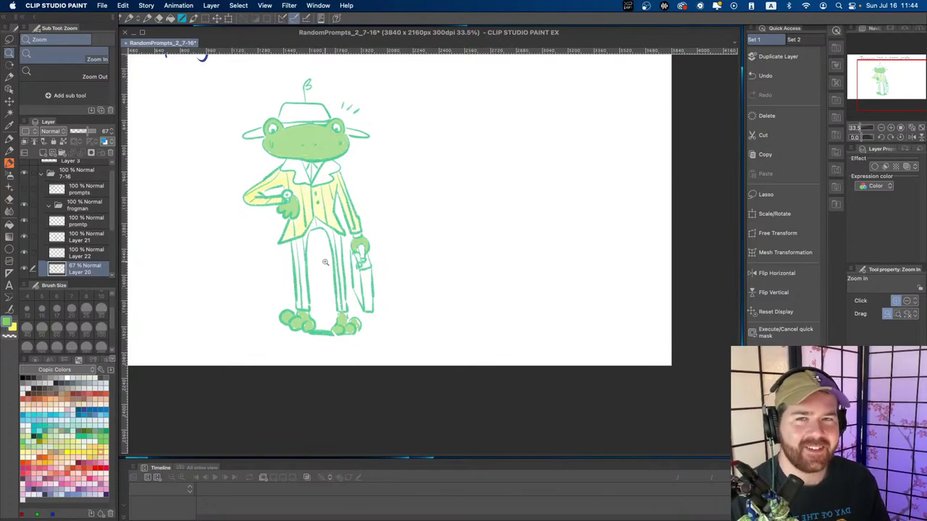
{"action": "left_click", "coordinate": [322, 201]}
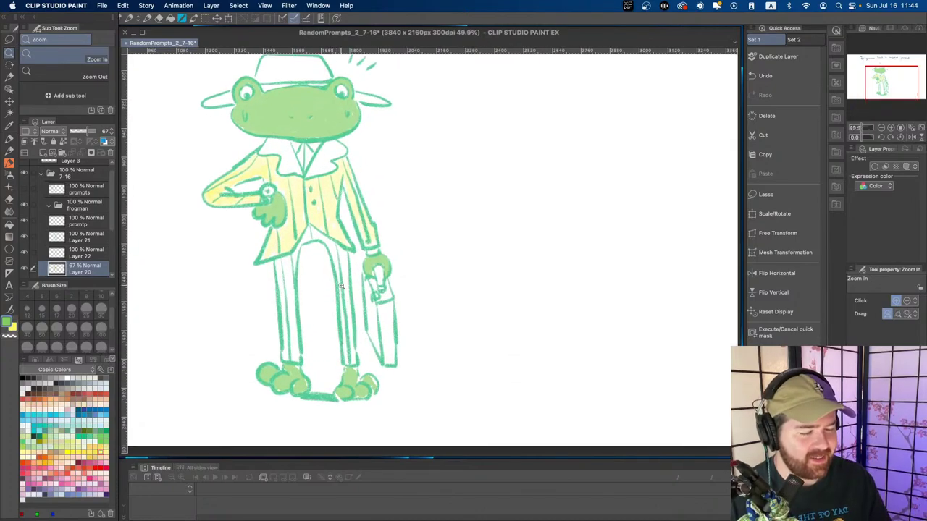
{"action": "left_click_drag", "start_coordinate": [341, 286], "coordinate": [332, 257]}
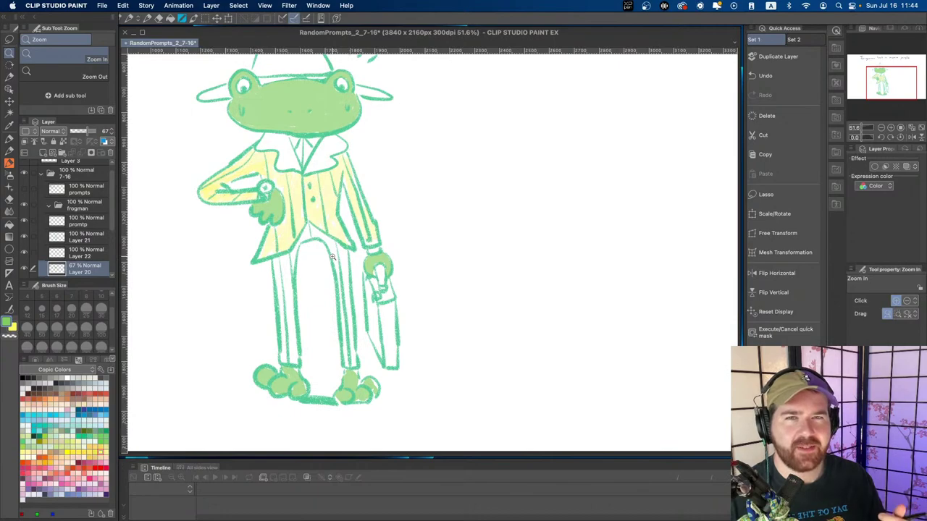
{"action": "left_click_drag", "start_coordinate": [332, 257], "coordinate": [324, 230]}
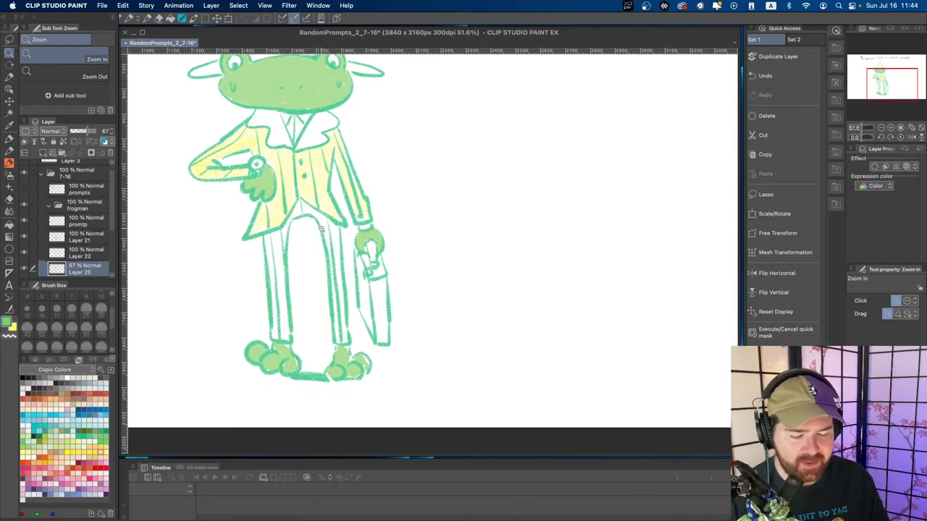
{"action": "left_click", "coordinate": [93, 254]}
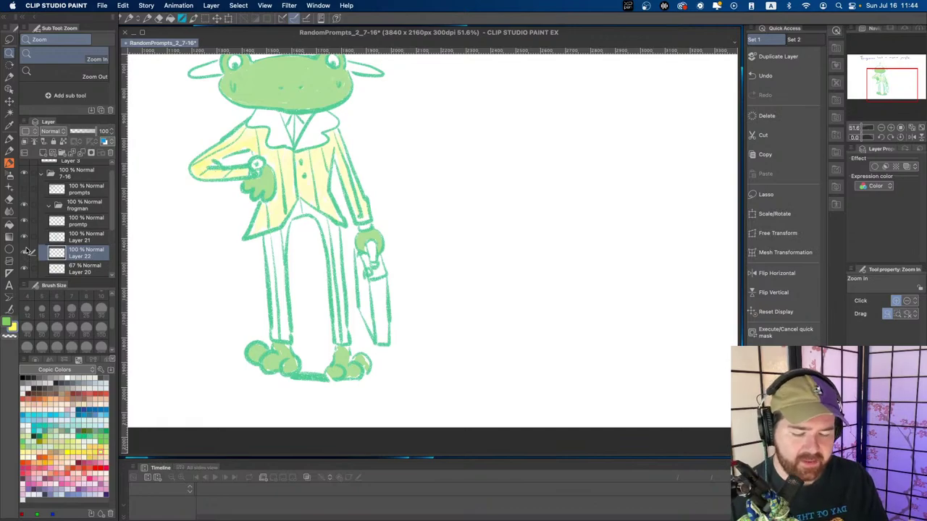
{"action": "key", "text": "b"}
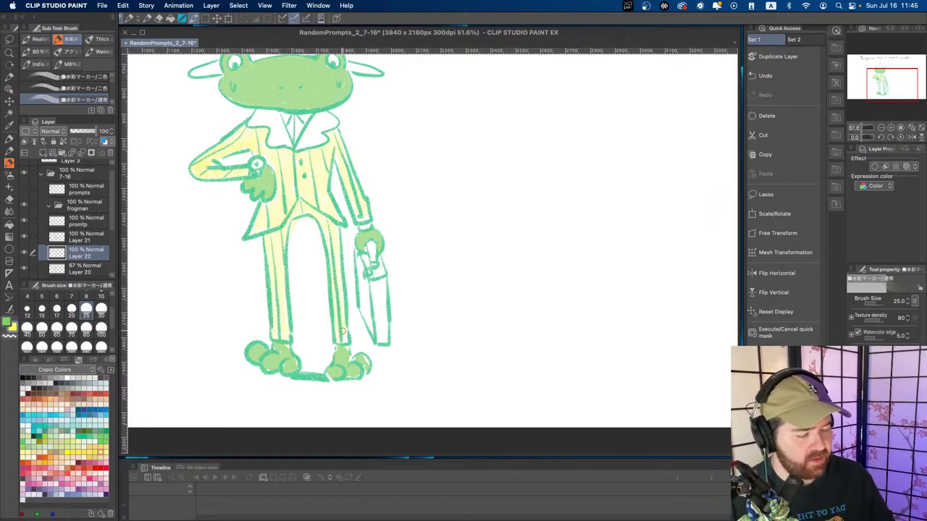
- Try the suit's yellow and a pale orange on the hat's crown, undoing each attempt
{"action": "scroll", "coordinate": [341, 156], "scroll_direction": "up", "scroll_amount": 5}
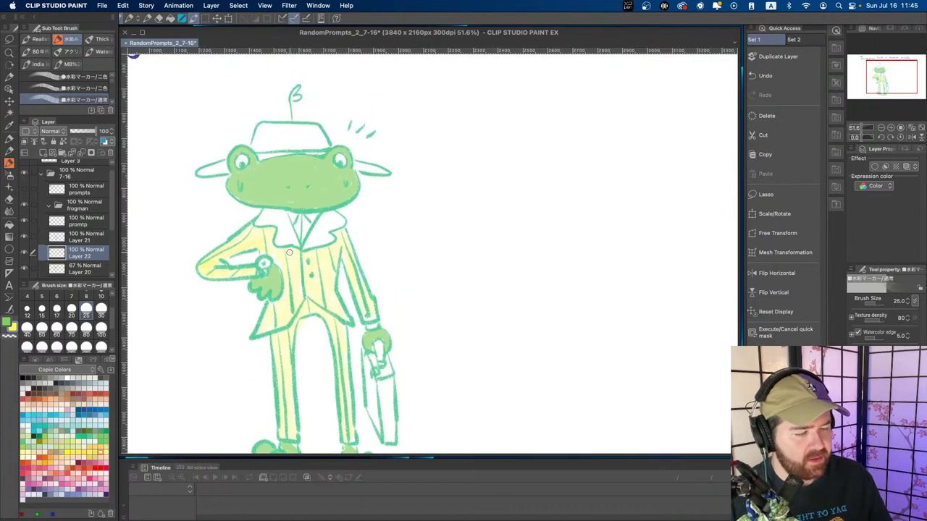
{"action": "left_click_drag", "start_coordinate": [289, 124], "coordinate": [318, 124]}
{"action": "left_click_drag", "start_coordinate": [320, 195], "coordinate": [348, 193]}
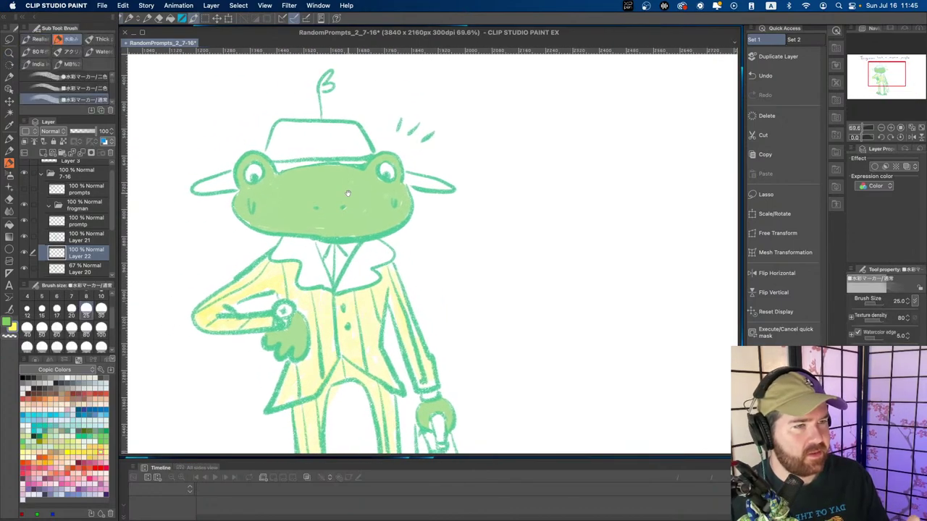
{"action": "left_click_drag", "start_coordinate": [273, 138], "coordinate": [289, 129]}
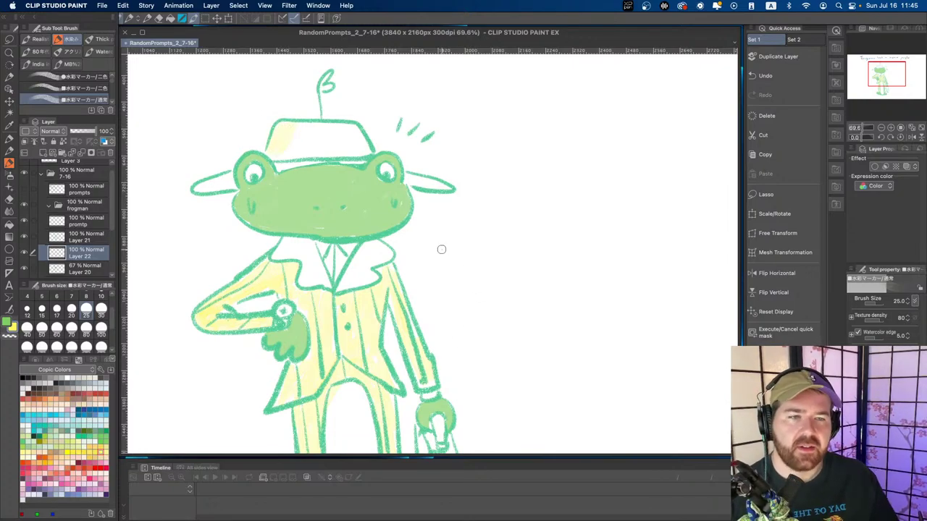
{"action": "key", "text": "super+z"}
{"action": "scroll", "coordinate": [442, 252], "scroll_direction": "down", "scroll_amount": 2}
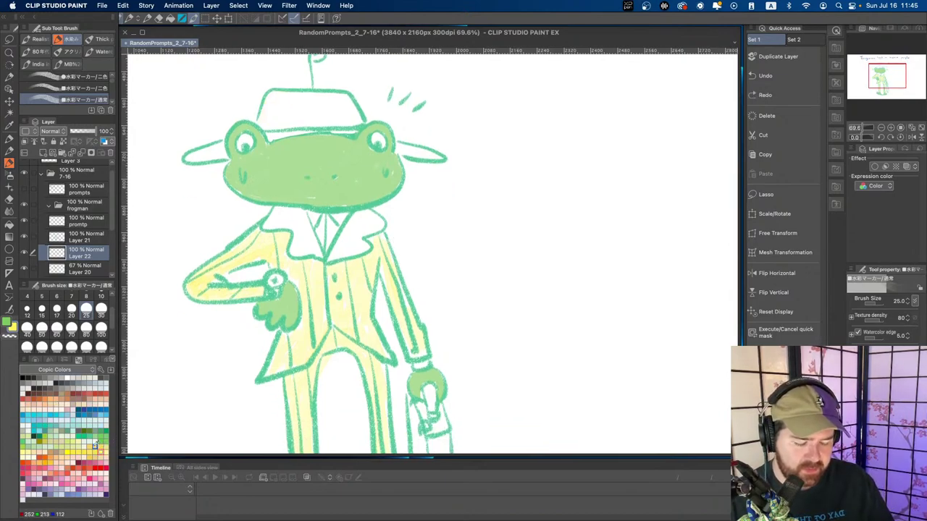
{"action": "left_click", "coordinate": [95, 446]}
{"action": "mouse_move", "coordinate": [278, 107]}
{"action": "left_mouse_down"}
{"action": "mouse_move", "coordinate": [262, 124]}
{"action": "mouse_move", "coordinate": [332, 95]}
{"action": "mouse_move", "coordinate": [339, 114]}
{"action": "mouse_move", "coordinate": [340, 98]}
{"action": "mouse_move", "coordinate": [281, 96]}
{"action": "mouse_move", "coordinate": [321, 104]}
{"action": "mouse_move", "coordinate": [293, 119]}
{"action": "mouse_move", "coordinate": [329, 112]}
{"action": "left_mouse_up"}
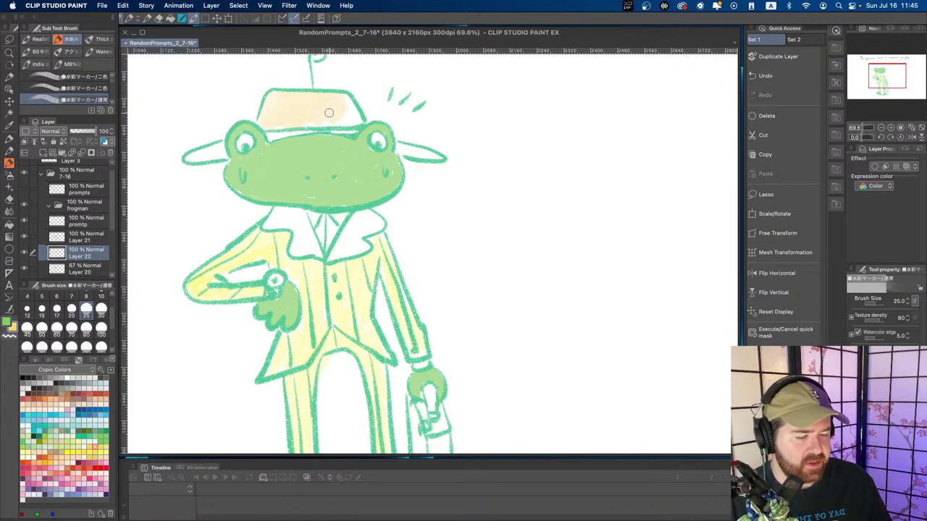
{"action": "key", "text": "super+z"}
- Pick a paler yellow from the Copic Colors set and colour the hat's crown and both sides of its brim
{"action": "left_click", "coordinate": [98, 445]}
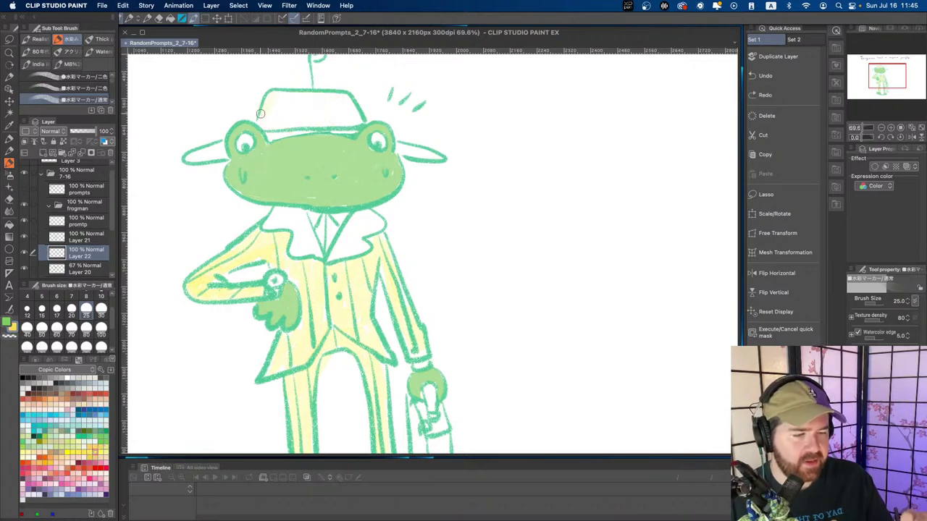
{"action": "mouse_move", "coordinate": [262, 116]}
{"action": "left_mouse_down"}
{"action": "mouse_move", "coordinate": [312, 111]}
{"action": "mouse_move", "coordinate": [320, 119]}
{"action": "mouse_move", "coordinate": [281, 126]}
{"action": "mouse_move", "coordinate": [334, 118]}
{"action": "mouse_move", "coordinate": [276, 100]}
{"action": "mouse_move", "coordinate": [312, 103]}
{"action": "mouse_move", "coordinate": [323, 92]}
{"action": "mouse_move", "coordinate": [349, 119]}
{"action": "left_mouse_up"}
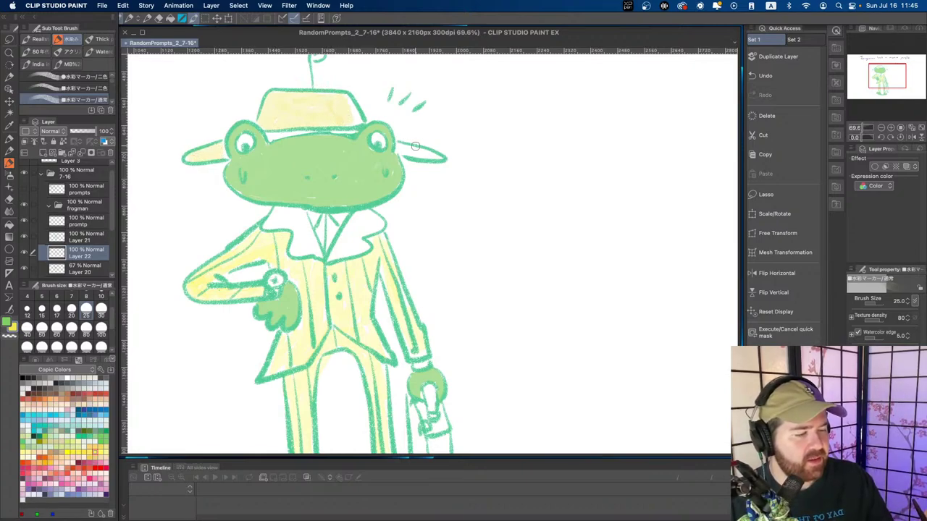
{"action": "mouse_move", "coordinate": [403, 147]}
{"action": "left_mouse_down"}
{"action": "mouse_move", "coordinate": [422, 154]}
{"action": "mouse_move", "coordinate": [415, 148]}
{"action": "left_mouse_up"}
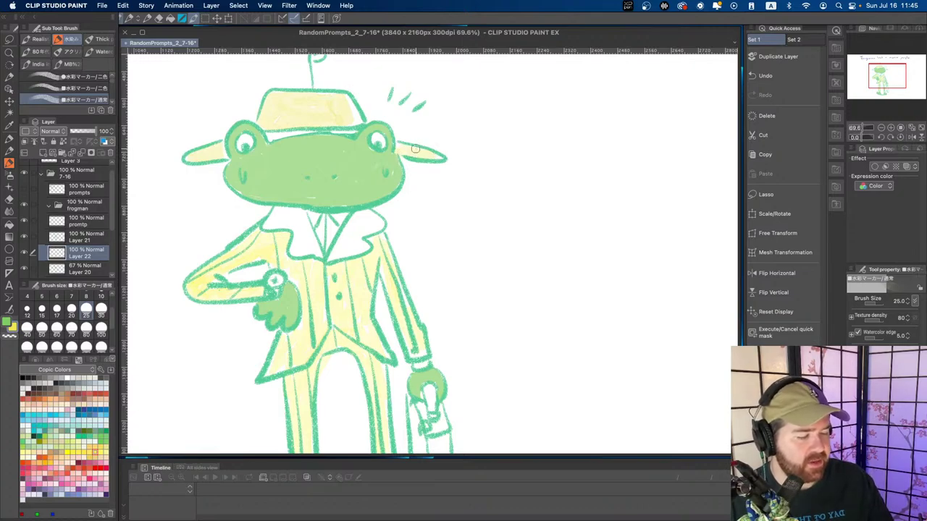
{"action": "key", "text": "super+z"}
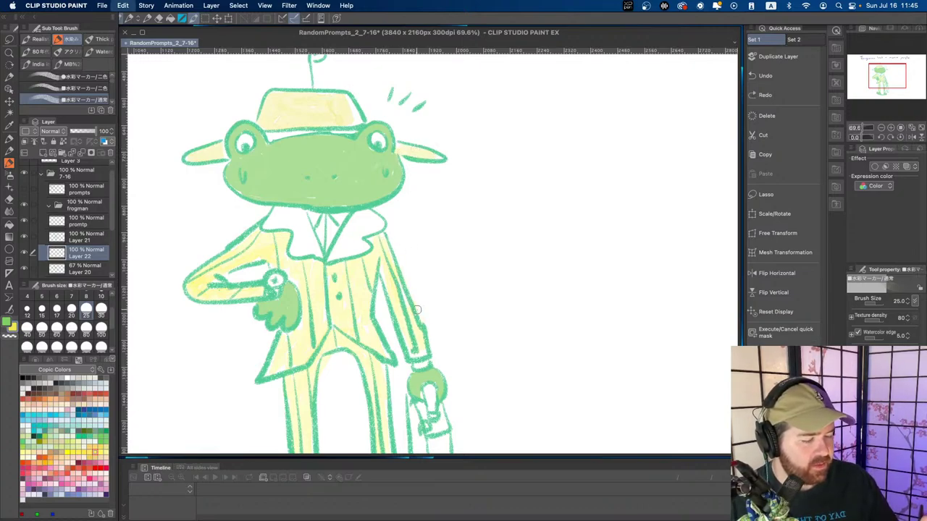
{"action": "key", "text": "super+shift+z"}
{"action": "key", "text": "super+z"}
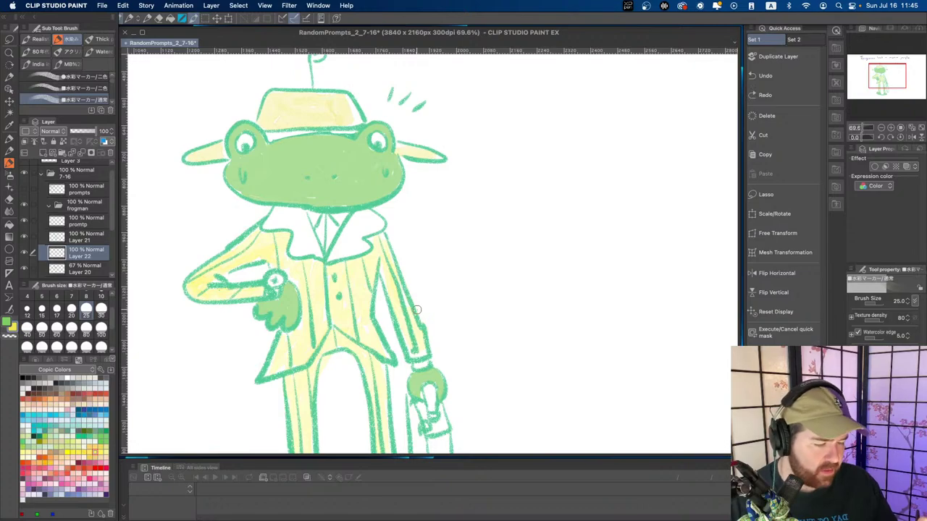
- Clean up stray yellow around the suit's shoulders and sleeves using the Hard eraser, raised to size 25
{"action": "key", "text": "e"}
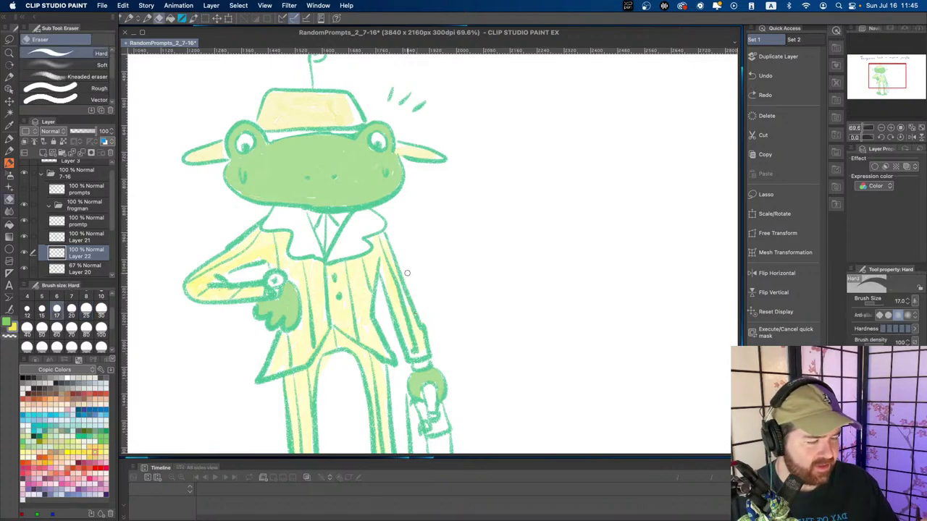
{"action": "left_click", "coordinate": [389, 240]}
{"action": "key", "text": "bracketright"}
{"action": "key", "text": "bracketright"}
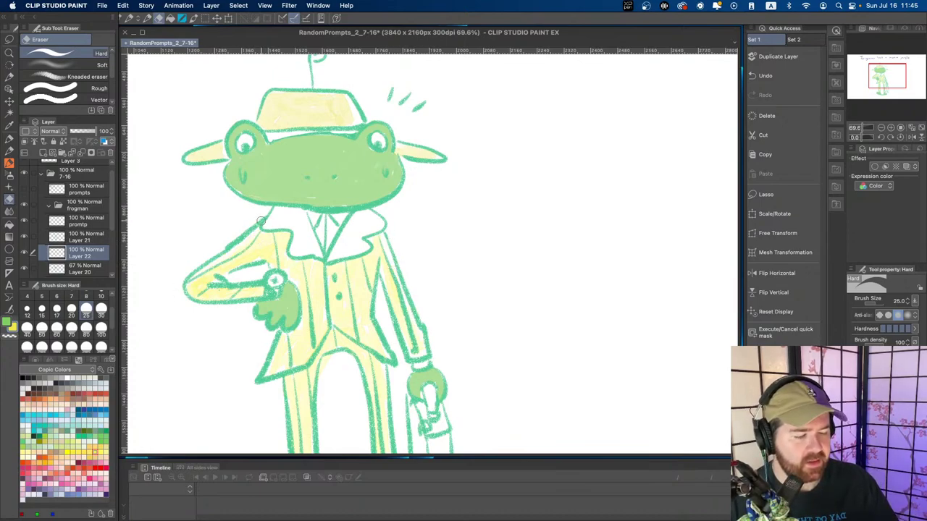
{"action": "key", "text": "super+z"}
{"action": "key", "text": "b"}
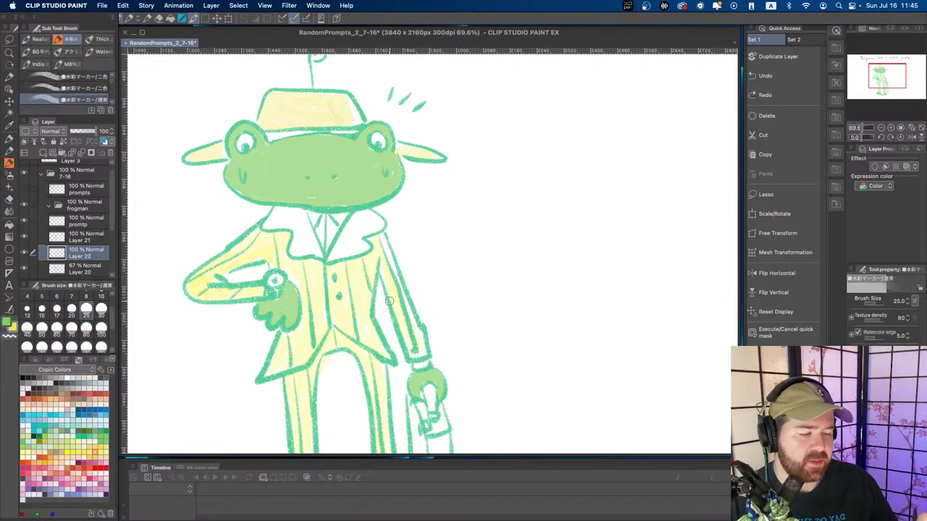
- Colour both jacket lapels a pale cream and the shirt front between them pale blue
{"action": "left_click", "coordinate": [105, 452]}
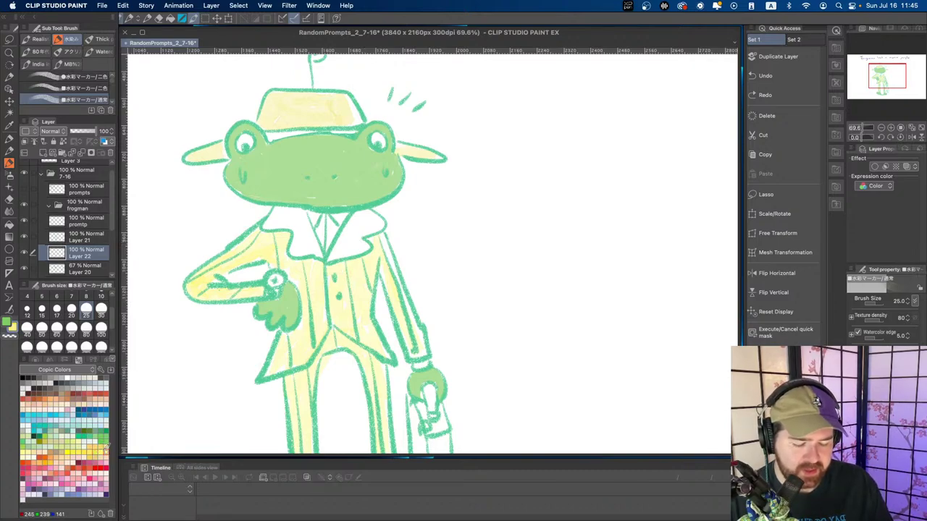
{"action": "left_click_drag", "start_coordinate": [341, 243], "coordinate": [357, 215]}
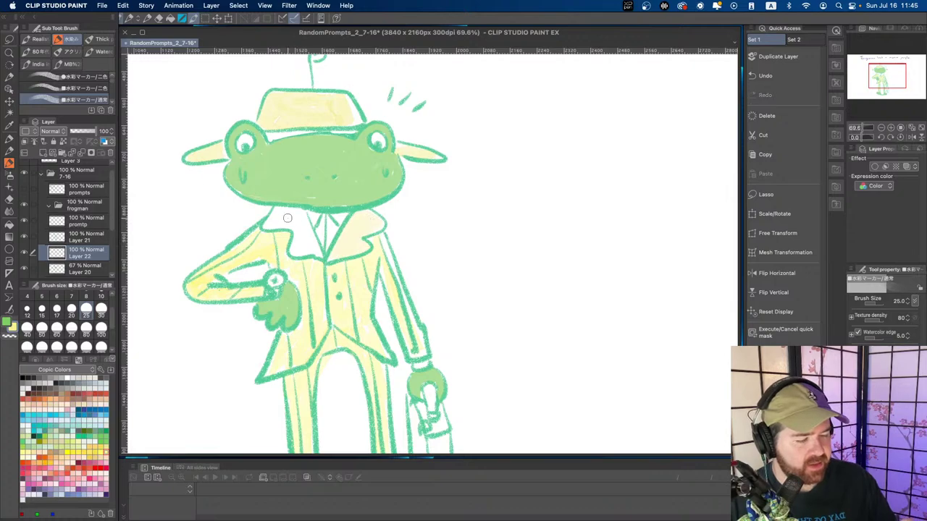
{"action": "left_click_drag", "start_coordinate": [288, 218], "coordinate": [267, 226]}
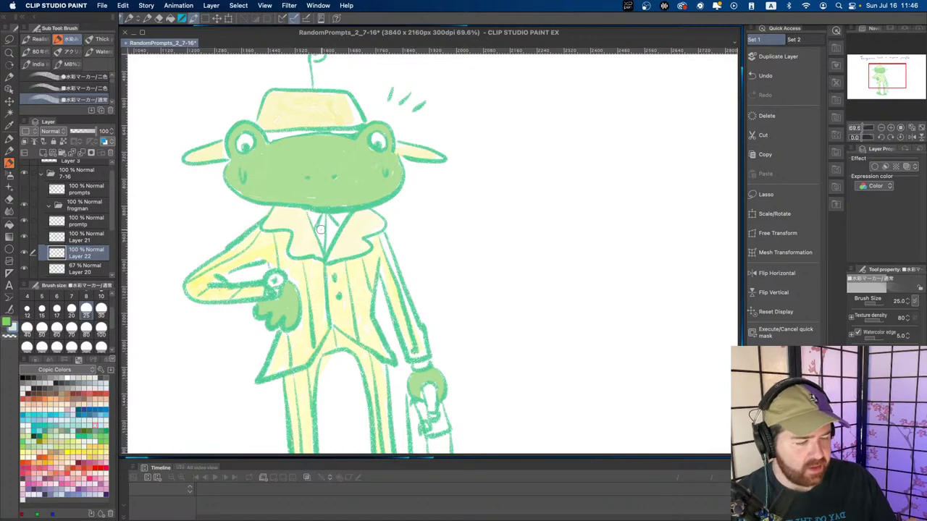
{"action": "mouse_move", "coordinate": [312, 216]}
{"action": "left_mouse_down"}
{"action": "mouse_move", "coordinate": [323, 236]}
{"action": "mouse_move", "coordinate": [340, 217]}
{"action": "mouse_move", "coordinate": [328, 225]}
{"action": "left_mouse_up"}
- Fill the white strip between the hat's crown and the frog's head with green using the watercolour marker
{"action": "left_click_drag", "start_coordinate": [376, 250], "coordinate": [319, 250]}
{"action": "left_click_drag", "start_coordinate": [420, 351], "coordinate": [341, 293]}
{"action": "left_click_drag", "start_coordinate": [252, 123], "coordinate": [275, 140]}
{"action": "left_click_drag", "start_coordinate": [277, 229], "coordinate": [282, 250]}
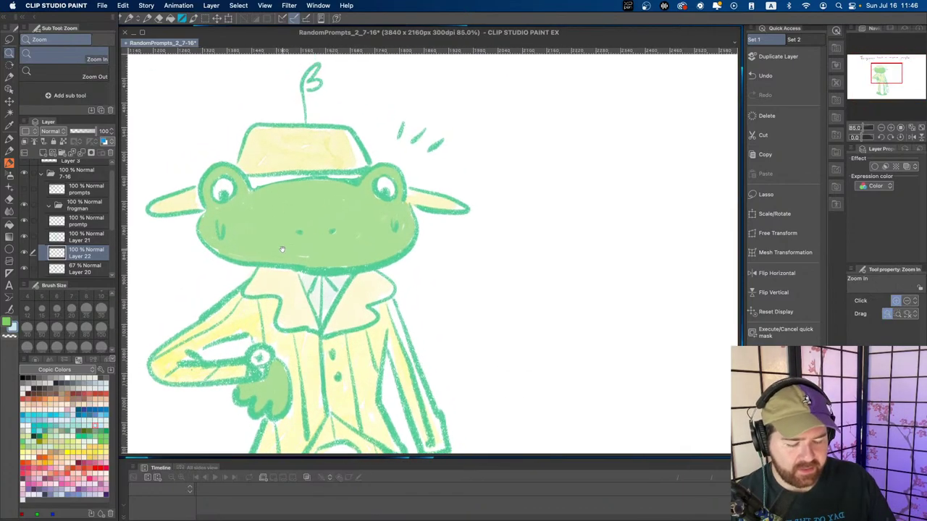
{"action": "left_click_drag", "start_coordinate": [256, 180], "coordinate": [251, 185]}
{"action": "key", "text": "super+z"}
{"action": "key", "text": "b"}
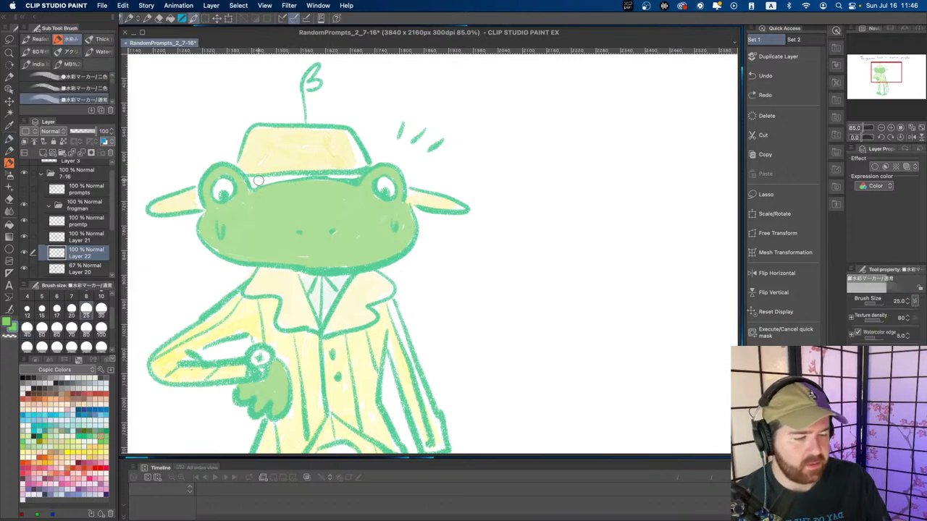
{"action": "left_click_drag", "start_coordinate": [316, 177], "coordinate": [357, 173]}
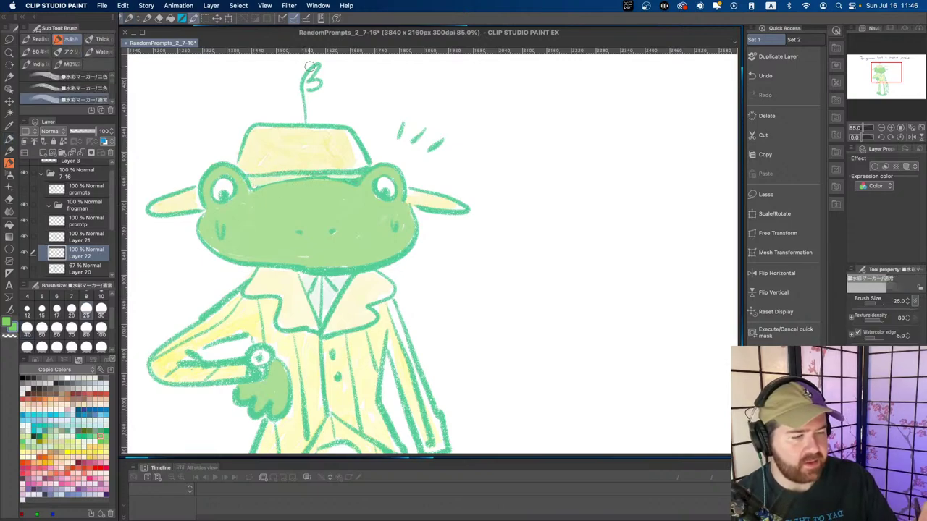
- Choose a darker green, set the brush size to 15 and colour the small leaf on top of the hat
{"action": "left_click", "coordinate": [93, 429]}
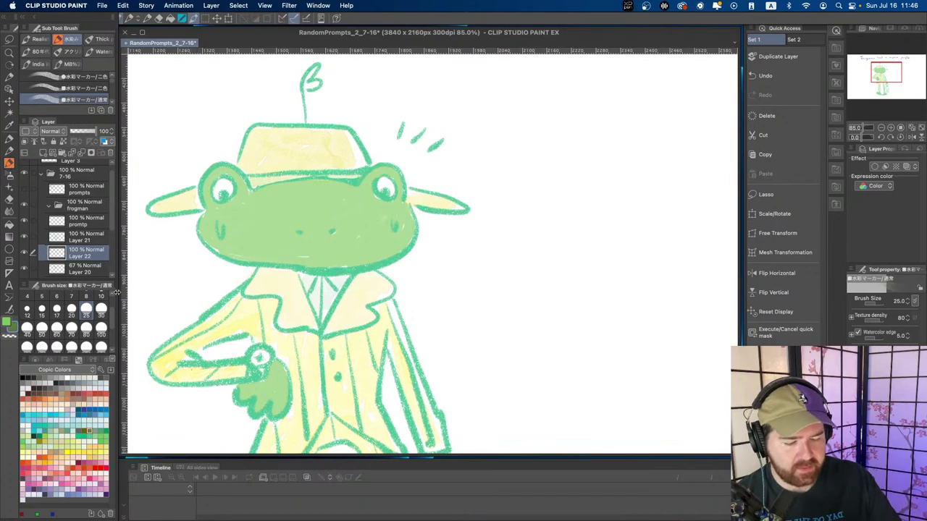
{"action": "left_click", "coordinate": [43, 307]}
{"action": "mouse_move", "coordinate": [313, 62]}
{"action": "left_mouse_down"}
{"action": "mouse_move", "coordinate": [304, 83]}
{"action": "mouse_move", "coordinate": [316, 83]}
{"action": "left_mouse_up"}
- Colour the briefcase's side and front reddish brown at brush size 25, erasing overspill along its lower edge
{"action": "left_click_drag", "start_coordinate": [379, 200], "coordinate": [340, 202]}
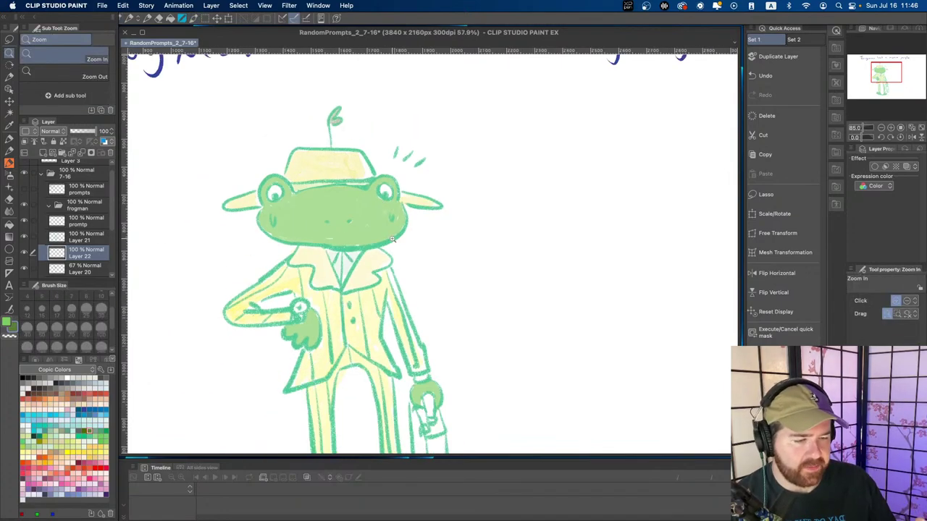
{"action": "left_click_drag", "start_coordinate": [395, 264], "coordinate": [318, 221]}
{"action": "left_click_drag", "start_coordinate": [408, 289], "coordinate": [354, 255]}
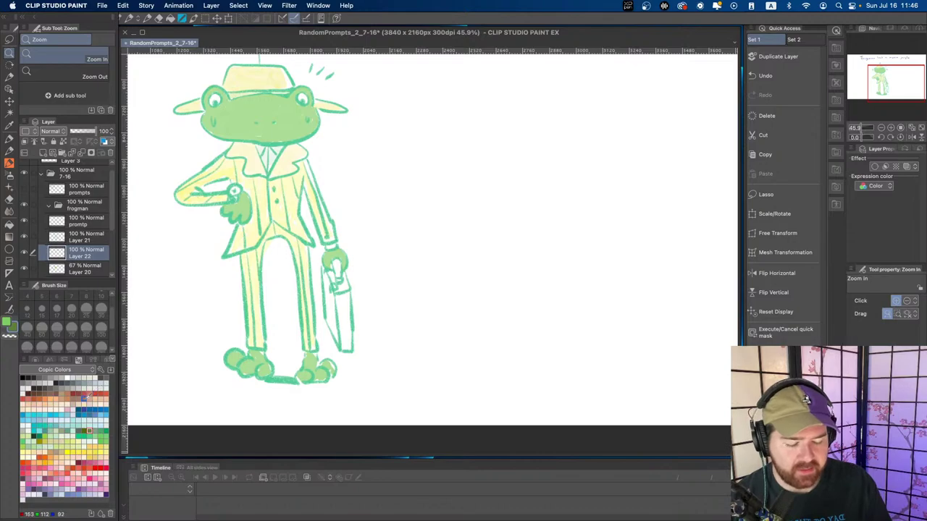
{"action": "left_click_drag", "start_coordinate": [355, 312], "coordinate": [365, 298]}
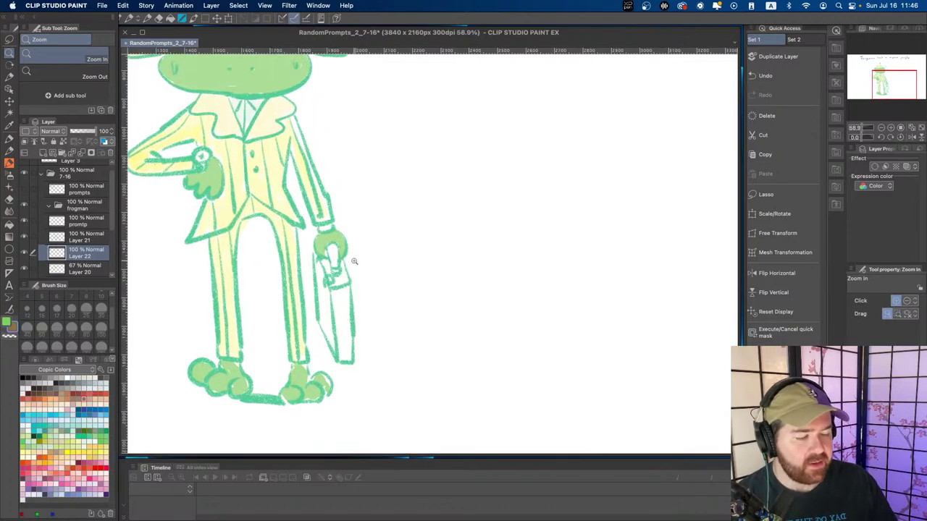
{"action": "key", "text": "b"}
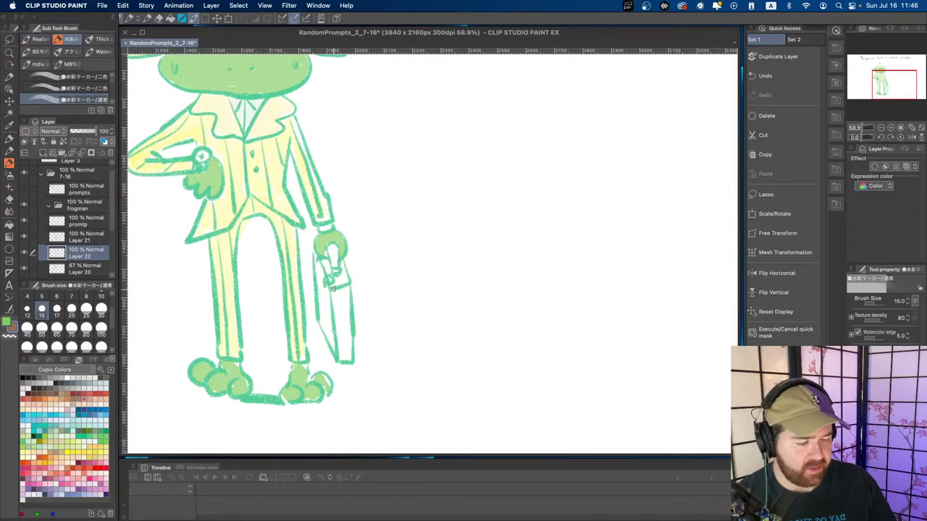
{"action": "left_click", "coordinate": [86, 310]}
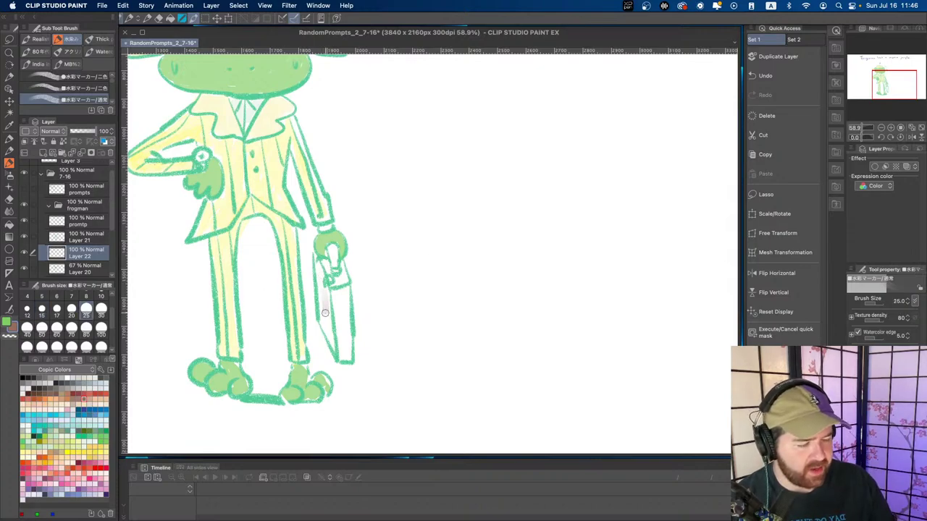
{"action": "mouse_move", "coordinate": [325, 313]}
{"action": "left_mouse_down"}
{"action": "mouse_move", "coordinate": [318, 262]}
{"action": "mouse_move", "coordinate": [321, 333]}
{"action": "mouse_move", "coordinate": [325, 293]}
{"action": "mouse_move", "coordinate": [334, 347]}
{"action": "mouse_move", "coordinate": [333, 296]}
{"action": "left_mouse_up"}
{"action": "key", "text": "e"}
{"action": "left_click_drag", "start_coordinate": [315, 331], "coordinate": [325, 350]}
{"action": "key", "text": "b"}
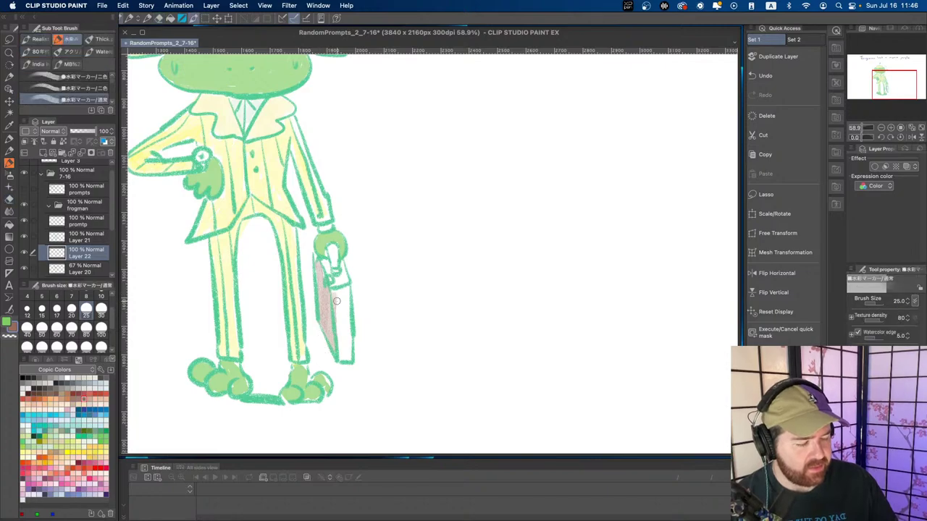
{"action": "mouse_move", "coordinate": [337, 302]}
{"action": "left_mouse_down"}
{"action": "mouse_move", "coordinate": [343, 263]}
{"action": "mouse_move", "coordinate": [341, 283]}
{"action": "mouse_move", "coordinate": [316, 260]}
{"action": "mouse_move", "coordinate": [329, 317]}
{"action": "mouse_move", "coordinate": [340, 310]}
{"action": "mouse_move", "coordinate": [341, 344]}
{"action": "mouse_move", "coordinate": [338, 292]}
{"action": "mouse_move", "coordinate": [338, 328]}
{"action": "mouse_move", "coordinate": [346, 297]}
{"action": "mouse_move", "coordinate": [346, 356]}
{"action": "mouse_move", "coordinate": [346, 287]}
{"action": "mouse_move", "coordinate": [338, 295]}
{"action": "mouse_move", "coordinate": [344, 354]}
{"action": "mouse_move", "coordinate": [323, 333]}
{"action": "mouse_move", "coordinate": [322, 322]}
{"action": "mouse_move", "coordinate": [330, 340]}
{"action": "mouse_move", "coordinate": [319, 265]}
{"action": "mouse_move", "coordinate": [332, 345]}
{"action": "mouse_move", "coordinate": [316, 257]}
{"action": "mouse_move", "coordinate": [327, 338]}
{"action": "mouse_move", "coordinate": [344, 354]}
{"action": "mouse_move", "coordinate": [344, 301]}
{"action": "mouse_move", "coordinate": [346, 346]}
{"action": "left_mouse_up"}
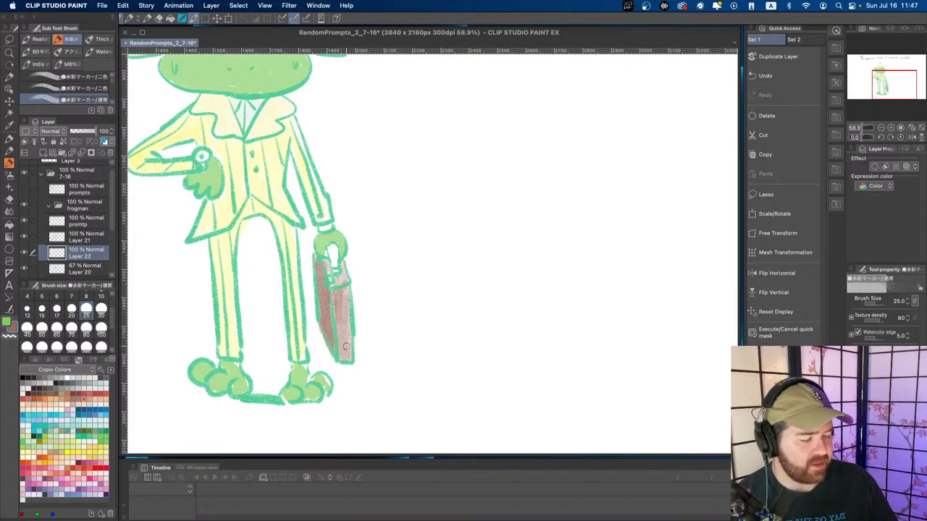
- Finish colouring the briefcase's front reddish brown with the watercolour marker
{"action": "key", "text": "super+space"}
{"action": "mouse_move", "coordinate": [418, 277]}
{"action": "left_mouse_down"}
{"action": "mouse_move", "coordinate": [403, 315]}
{"action": "mouse_move", "coordinate": [430, 298]}
{"action": "mouse_move", "coordinate": [401, 317]}
{"action": "mouse_move", "coordinate": [411, 314]}
{"action": "mouse_move", "coordinate": [384, 288]}
{"action": "mouse_move", "coordinate": [399, 296]}
{"action": "mouse_move", "coordinate": [377, 295]}
{"action": "left_mouse_up"}
{"action": "key", "text": "b"}
{"action": "left_click_drag", "start_coordinate": [343, 265], "coordinate": [355, 323]}
{"action": "left_click_drag", "start_coordinate": [370, 275], "coordinate": [361, 283]}
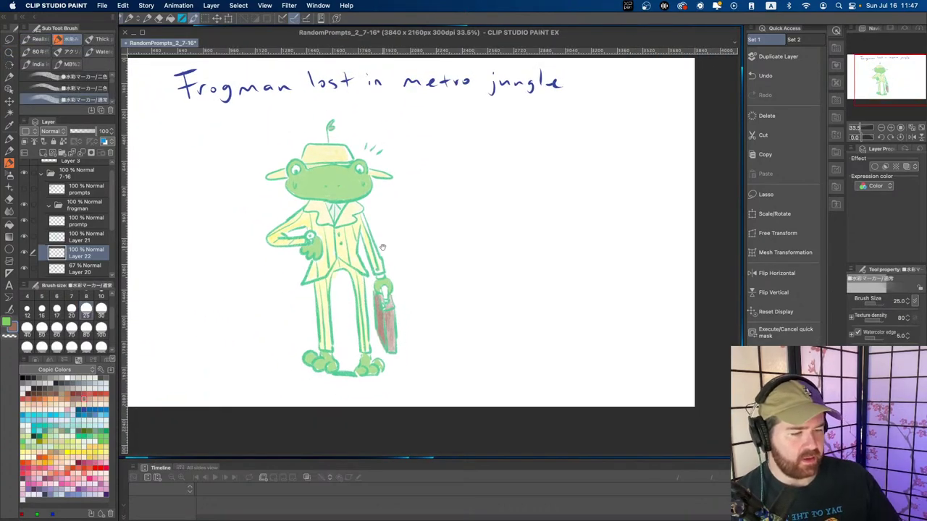
{"action": "scroll", "coordinate": [390, 304], "scroll_direction": "down", "scroll_amount": 2}
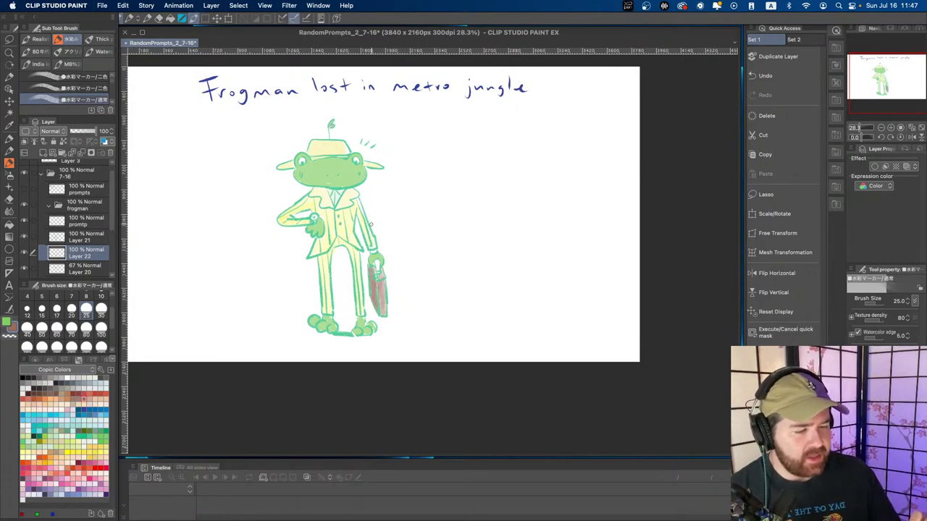
{"action": "left_click_drag", "start_coordinate": [348, 189], "coordinate": [366, 208]}
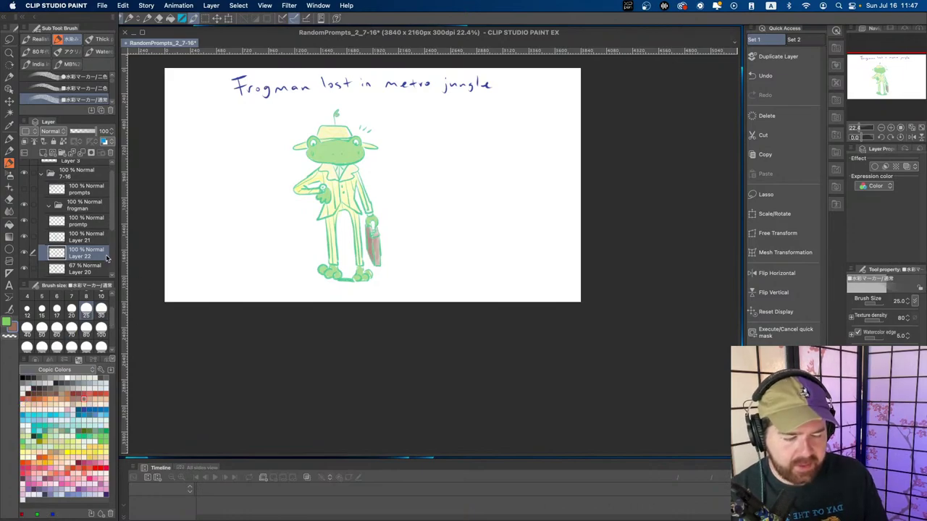
- Add a new layer above the colour layer and set up the Ruff pencil at size 20 in near-black
{"action": "left_click", "coordinate": [43, 153]}
{"action": "key", "text": "p"}
{"action": "key", "text": "p"}
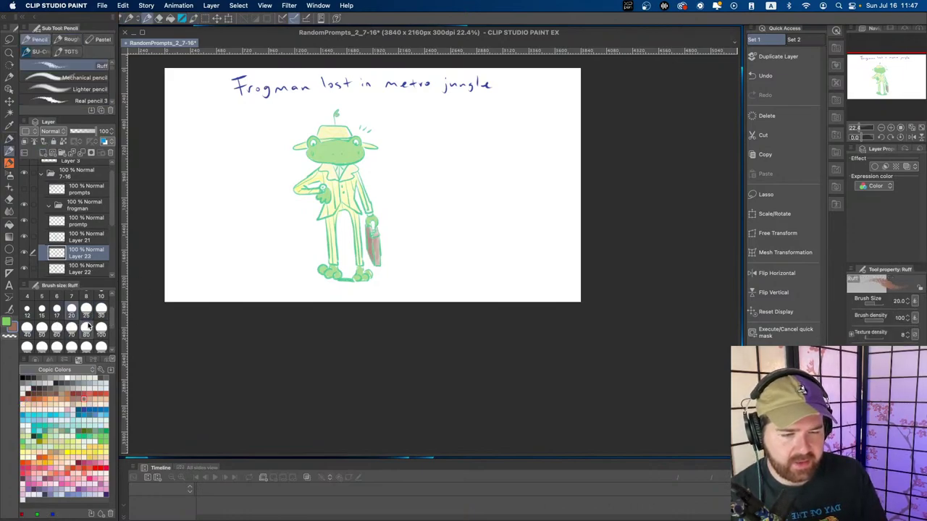
{"action": "left_click", "coordinate": [29, 377]}
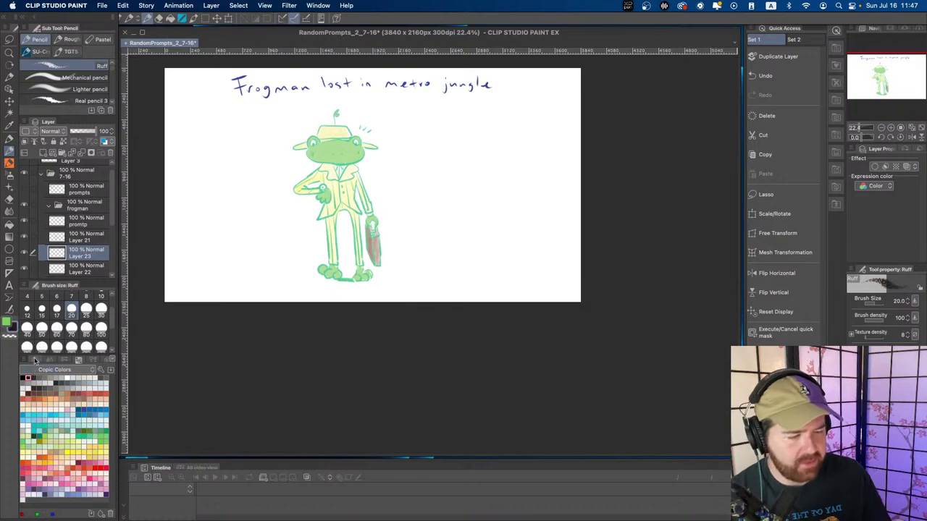
- Try sketching receding street edges on both sides of the frogman, undoing stray strokes
{"action": "left_click_drag", "start_coordinate": [244, 118], "coordinate": [265, 230]}
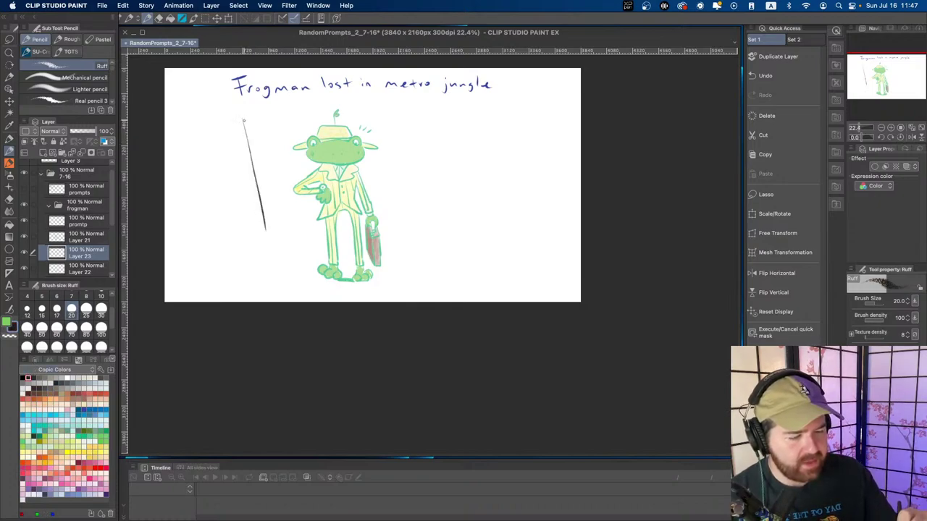
{"action": "key", "text": "super+z"}
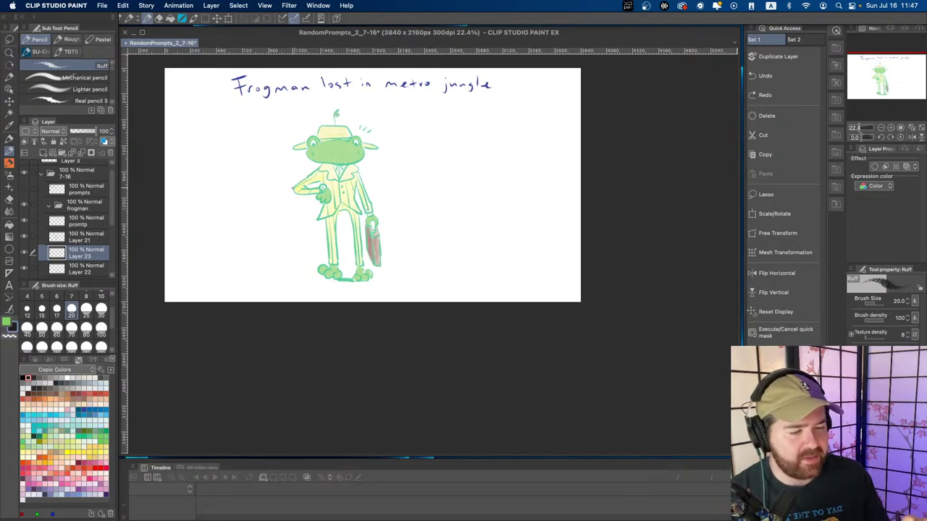
{"action": "left_click_drag", "start_coordinate": [297, 170], "coordinate": [195, 242]}
{"action": "left_click_drag", "start_coordinate": [407, 173], "coordinate": [508, 235]}
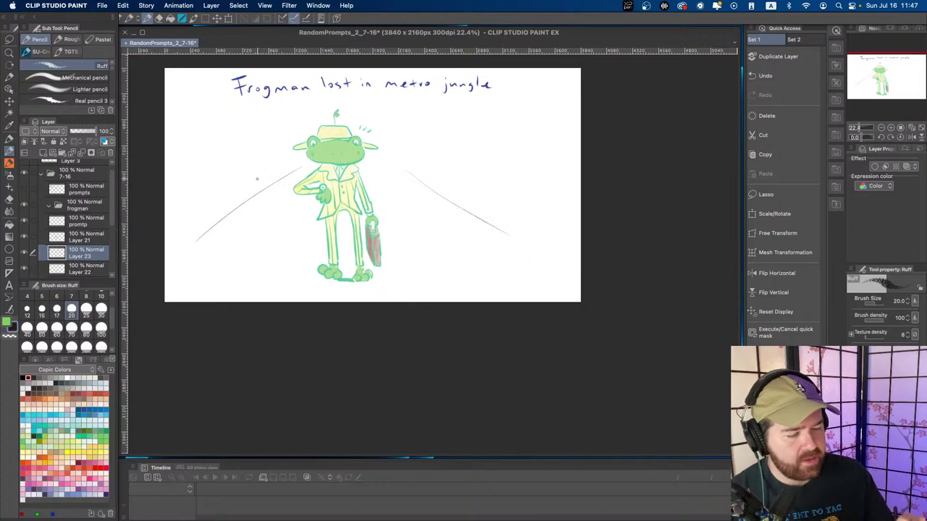
{"action": "mouse_move", "coordinate": [254, 99]}
{"action": "left_mouse_down"}
{"action": "mouse_move", "coordinate": [237, 157]}
{"action": "mouse_move", "coordinate": [186, 224]}
{"action": "left_mouse_up"}
{"action": "key", "text": "super+z"}
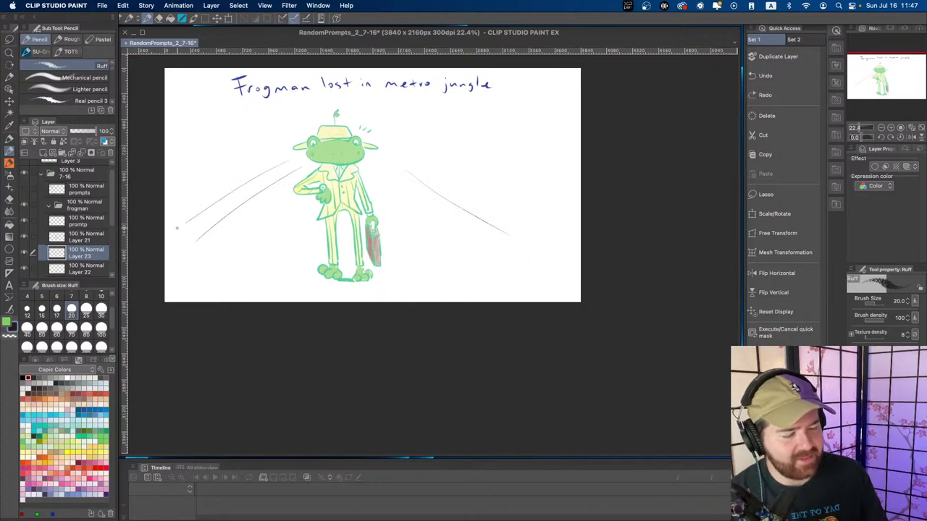
{"action": "left_click_drag", "start_coordinate": [217, 99], "coordinate": [228, 181]}
{"action": "key", "text": "super+z"}
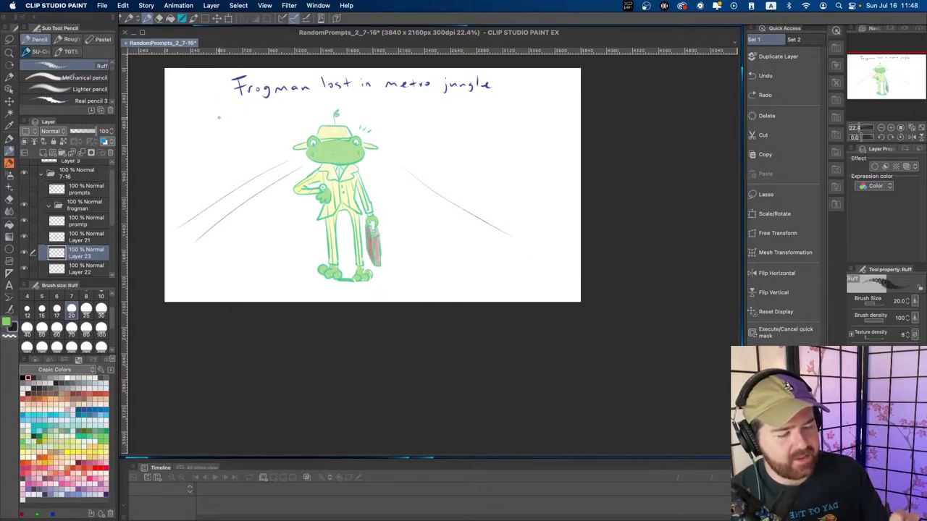
- Try adding vertical building lines on both sides of the frogman and a second street edge beside the briefcase
{"action": "left_click_drag", "start_coordinate": [221, 105], "coordinate": [221, 192]}
{"action": "mouse_move", "coordinate": [192, 108]}
{"action": "left_mouse_down"}
{"action": "mouse_move", "coordinate": [194, 208]}
{"action": "mouse_move", "coordinate": [177, 197]}
{"action": "left_mouse_up"}
{"action": "mouse_move", "coordinate": [264, 107]}
{"action": "left_mouse_down"}
{"action": "mouse_move", "coordinate": [265, 144]}
{"action": "mouse_move", "coordinate": [284, 155]}
{"action": "left_mouse_up"}
{"action": "mouse_move", "coordinate": [420, 100]}
{"action": "left_mouse_down"}
{"action": "mouse_move", "coordinate": [420, 144]}
{"action": "mouse_move", "coordinate": [445, 190]}
{"action": "left_mouse_up"}
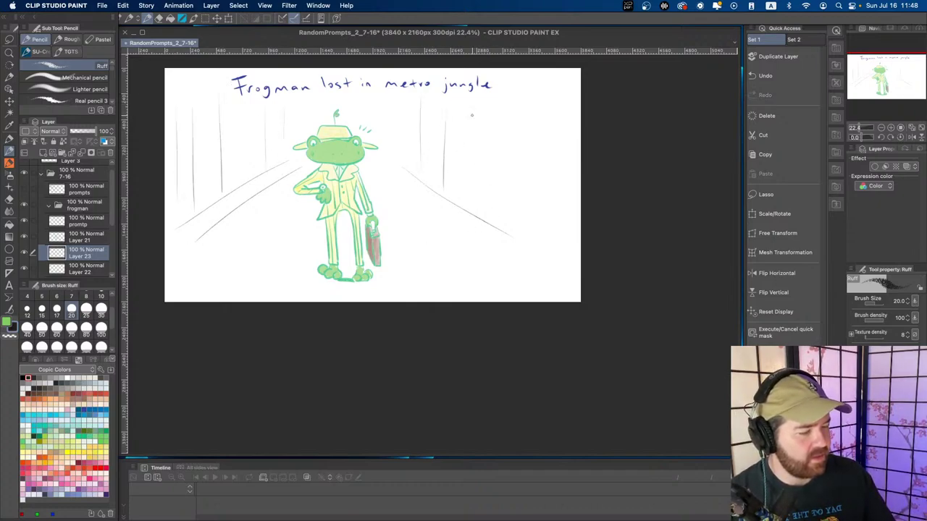
{"action": "left_click_drag", "start_coordinate": [479, 109], "coordinate": [480, 183]}
{"action": "left_click_drag", "start_coordinate": [512, 110], "coordinate": [513, 200]}
{"action": "left_click_drag", "start_coordinate": [390, 174], "coordinate": [516, 272]}
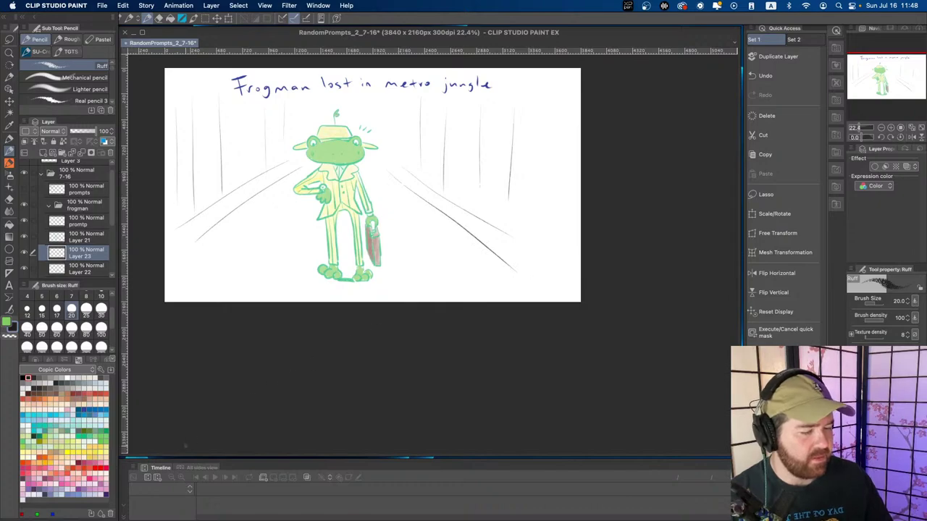
- Undo all the street and building lines around the frogman
{"action": "key", "text": "super+z"}
{"action": "key", "text": "super+z"}
{"action": "key", "text": "super+z"}
{"action": "key", "text": "super+z"}
{"action": "key", "text": "super+z"}
{"action": "key", "text": "super+z"}
{"action": "key", "text": "super+z"}
{"action": "key", "text": "super+z"}
{"action": "key", "text": "super+z"}
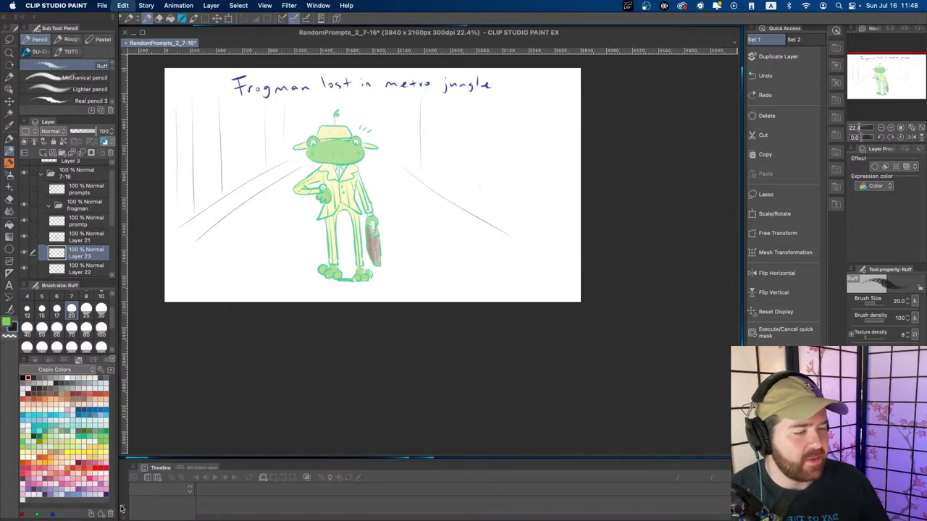
{"action": "key", "text": "super+z"}
{"action": "key", "text": "super+z"}
{"action": "key", "text": "super+z"}
{"action": "key", "text": "super+z"}
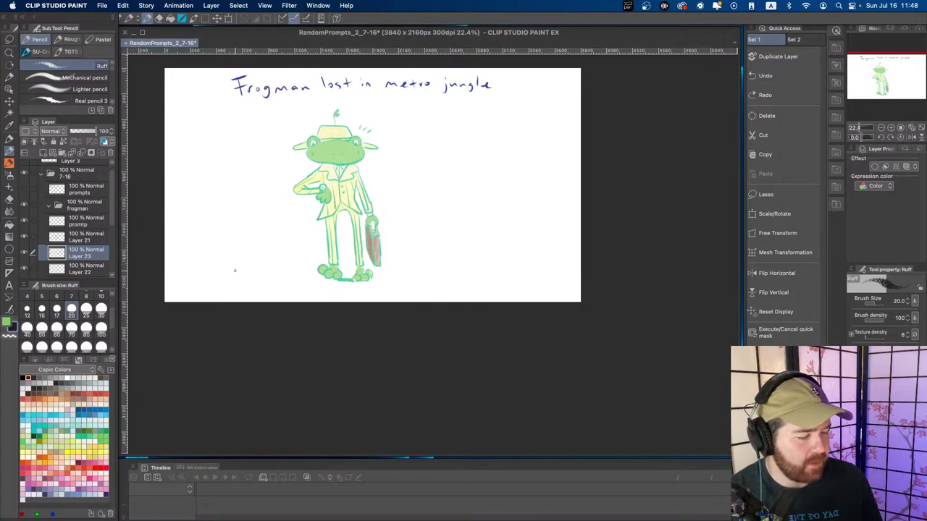
- Try sketching a curved raised kerb around the frogman's feet
{"action": "mouse_move", "coordinate": [299, 240]}
{"action": "left_mouse_down"}
{"action": "mouse_move", "coordinate": [250, 260]}
{"action": "mouse_move", "coordinate": [269, 276]}
{"action": "mouse_move", "coordinate": [331, 289]}
{"action": "mouse_move", "coordinate": [430, 288]}
{"action": "left_mouse_up"}
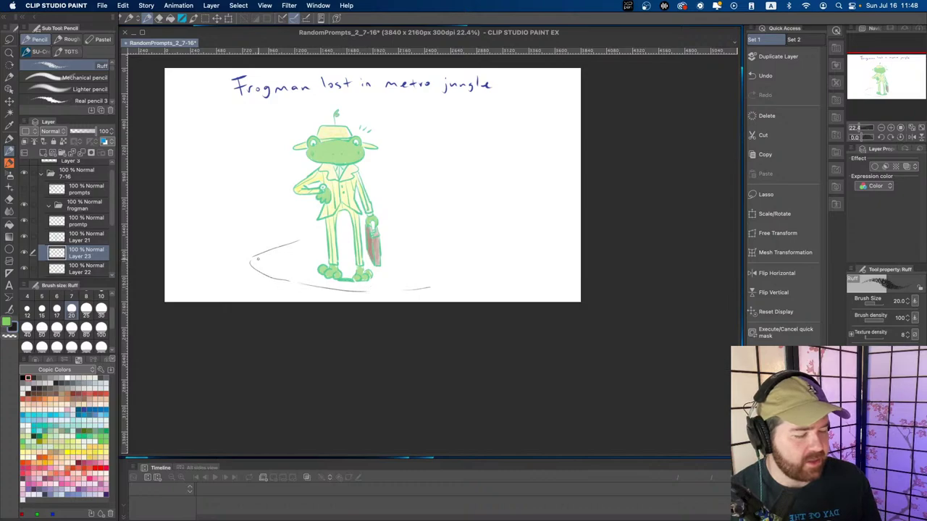
{"action": "mouse_move", "coordinate": [301, 238]}
{"action": "left_mouse_down"}
{"action": "mouse_move", "coordinate": [254, 259]}
{"action": "mouse_move", "coordinate": [294, 283]}
{"action": "mouse_move", "coordinate": [325, 288]}
{"action": "left_mouse_up"}
{"action": "key", "text": "super+z"}
{"action": "key", "text": "super+z"}
{"action": "mouse_move", "coordinate": [250, 264]}
{"action": "left_mouse_down"}
{"action": "mouse_move", "coordinate": [251, 278]}
{"action": "mouse_move", "coordinate": [304, 299]}
{"action": "mouse_move", "coordinate": [398, 302]}
{"action": "mouse_move", "coordinate": [459, 285]}
{"action": "left_mouse_up"}
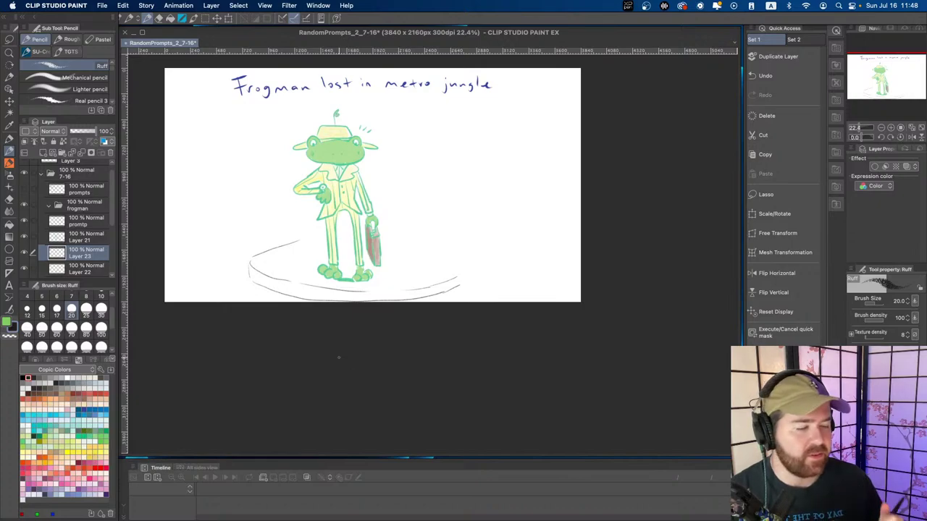
- Try sketching a tall post with a domed top on the kerb beside the frogman's briefcase
{"action": "left_click_drag", "start_coordinate": [431, 275], "coordinate": [393, 286]}
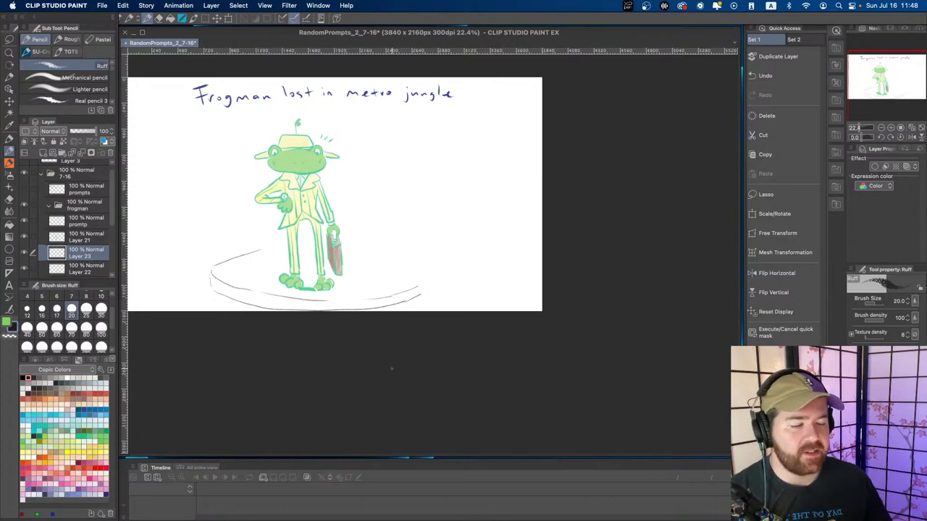
{"action": "mouse_move", "coordinate": [398, 273]}
{"action": "left_mouse_down"}
{"action": "mouse_move", "coordinate": [395, 171]}
{"action": "mouse_move", "coordinate": [399, 286]}
{"action": "left_mouse_up"}
{"action": "key", "text": "super+z"}
{"action": "left_click_drag", "start_coordinate": [413, 178], "coordinate": [410, 268]}
{"action": "key", "text": "super+z"}
{"action": "left_click_drag", "start_coordinate": [406, 165], "coordinate": [406, 269]}
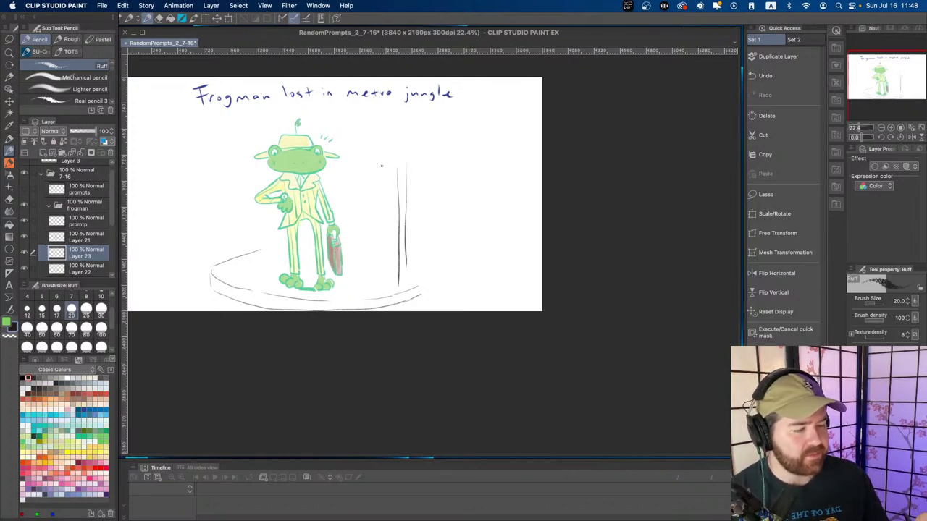
{"action": "mouse_move", "coordinate": [373, 163]}
{"action": "left_mouse_down"}
{"action": "mouse_move", "coordinate": [430, 155]}
{"action": "mouse_move", "coordinate": [361, 148]}
{"action": "mouse_move", "coordinate": [426, 149]}
{"action": "left_mouse_up"}
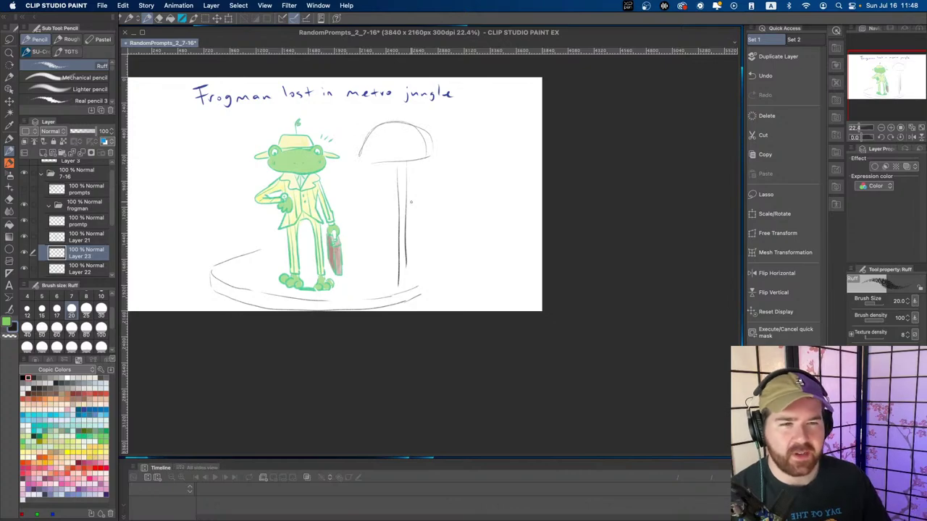
- Undo the domed post and the curved kerb sketch
{"action": "key", "text": "super+z"}
{"action": "key", "text": "super+z"}
{"action": "key", "text": "super+z"}
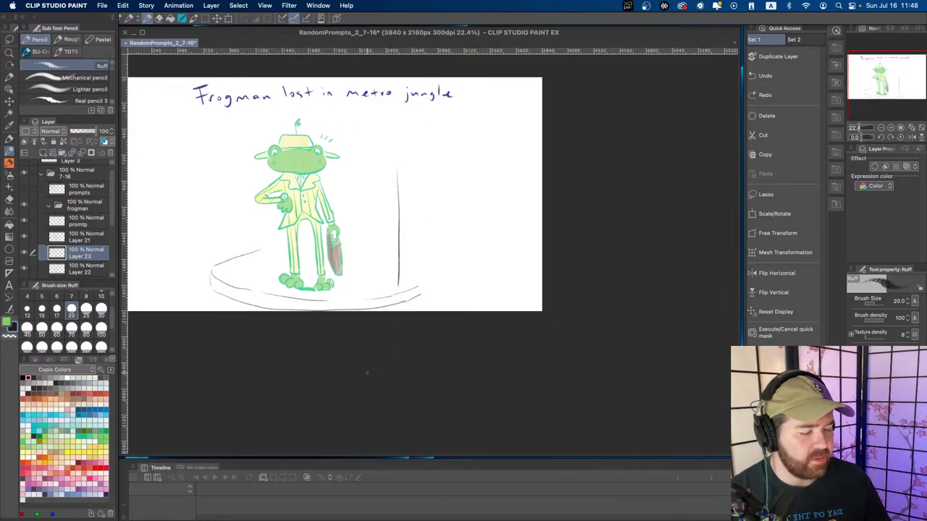
{"action": "key", "text": "super+z"}
{"action": "key", "text": "super+z"}
{"action": "key", "text": "super+z"}
{"action": "key", "text": "super+z"}
{"action": "key", "text": "super+z"}
{"action": "key", "text": "super+z"}
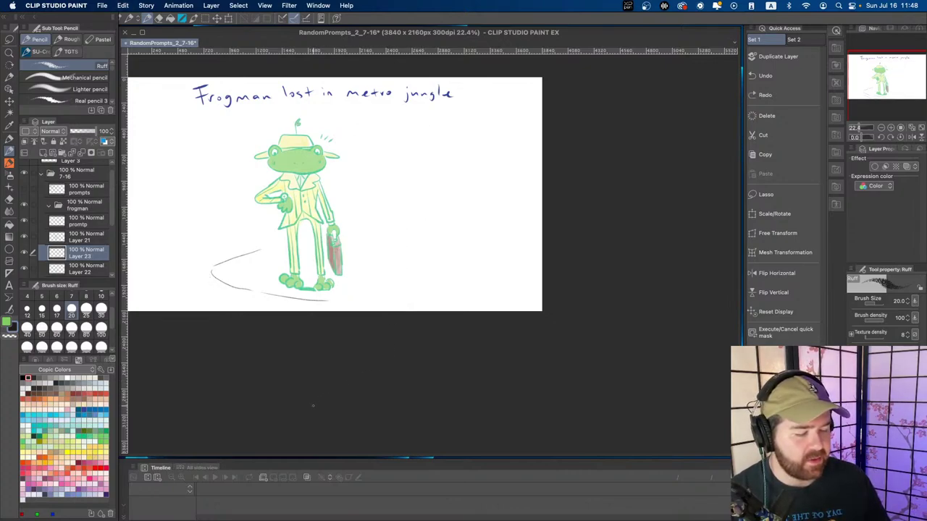
{"action": "key", "text": "super+z"}
{"action": "key", "text": "super+z"}
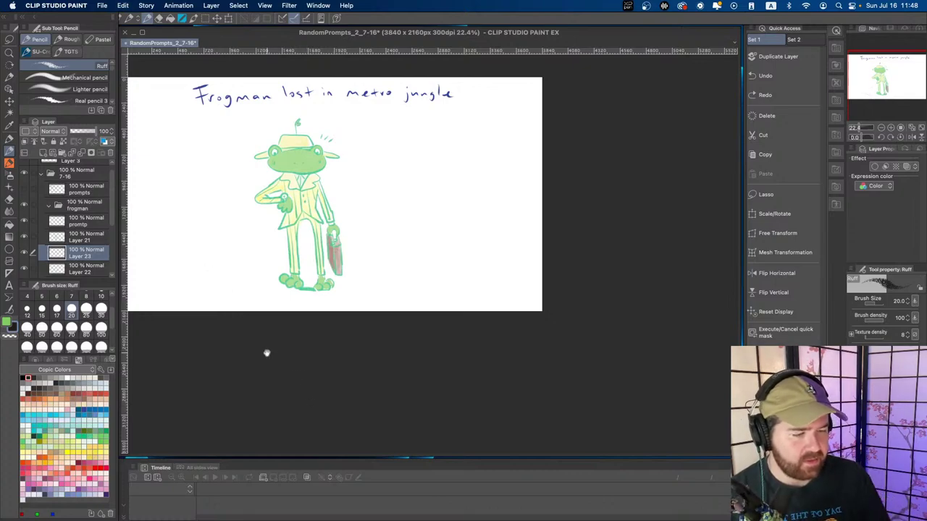
- Try a horizon line behind the frogman with a building edge rising from it, and undo these lines
{"action": "left_click_drag", "start_coordinate": [317, 233], "coordinate": [349, 246]}
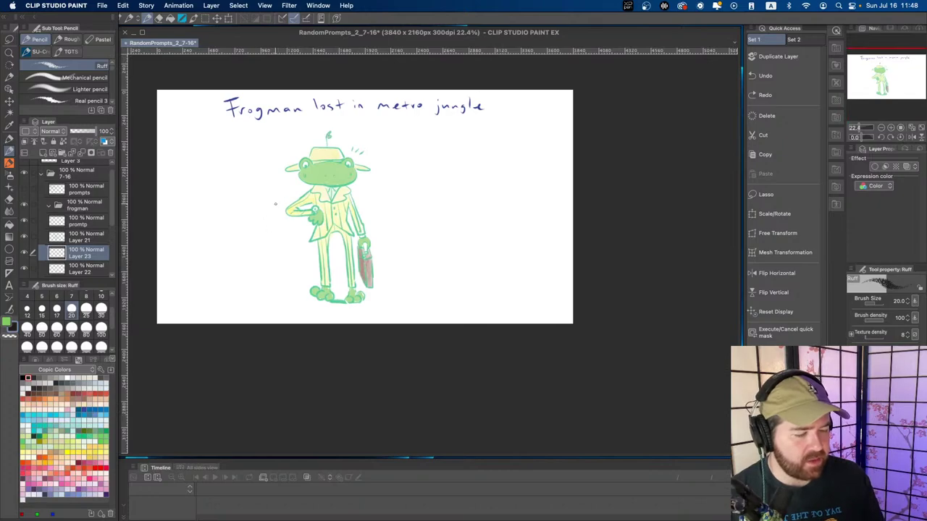
{"action": "left_click_drag", "start_coordinate": [239, 223], "coordinate": [307, 223]}
{"action": "left_click_drag", "start_coordinate": [369, 220], "coordinate": [485, 219]}
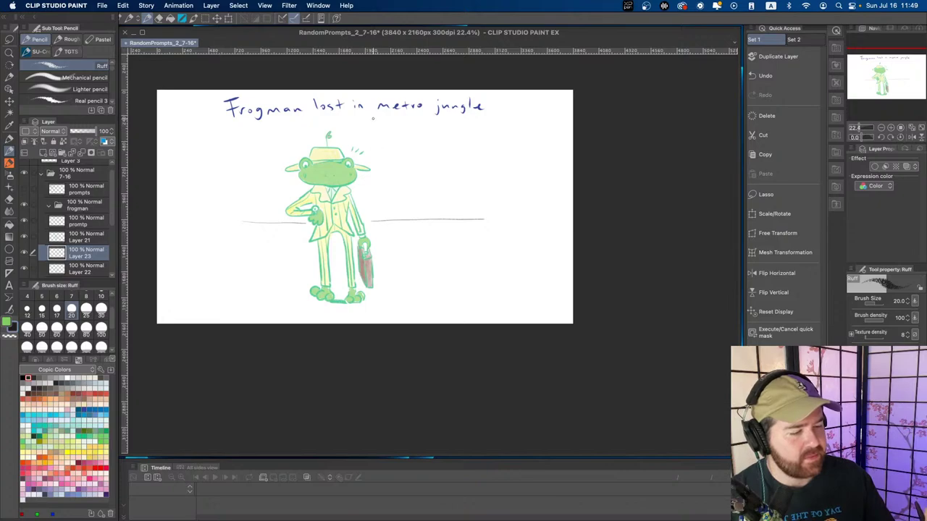
{"action": "left_click_drag", "start_coordinate": [373, 118], "coordinate": [382, 212]}
{"action": "left_click_drag", "start_coordinate": [380, 115], "coordinate": [402, 116]}
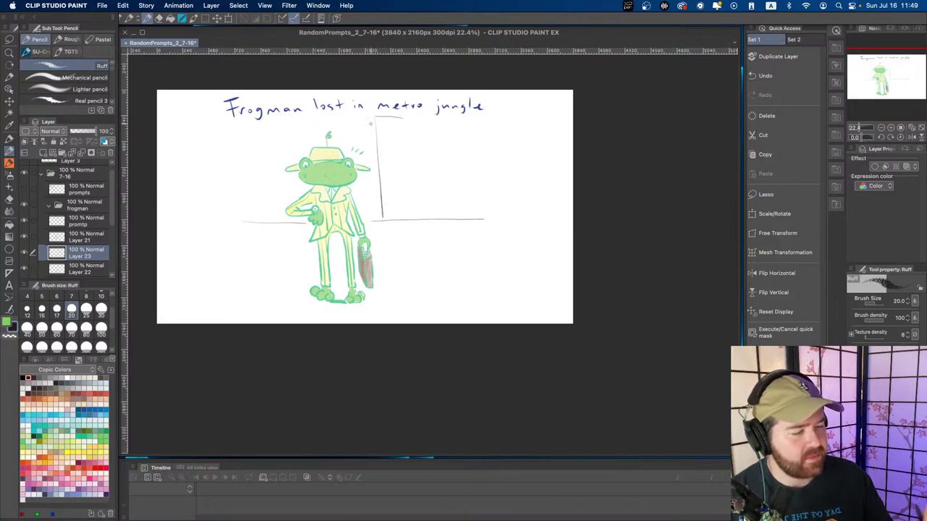
{"action": "key", "text": "super+z"}
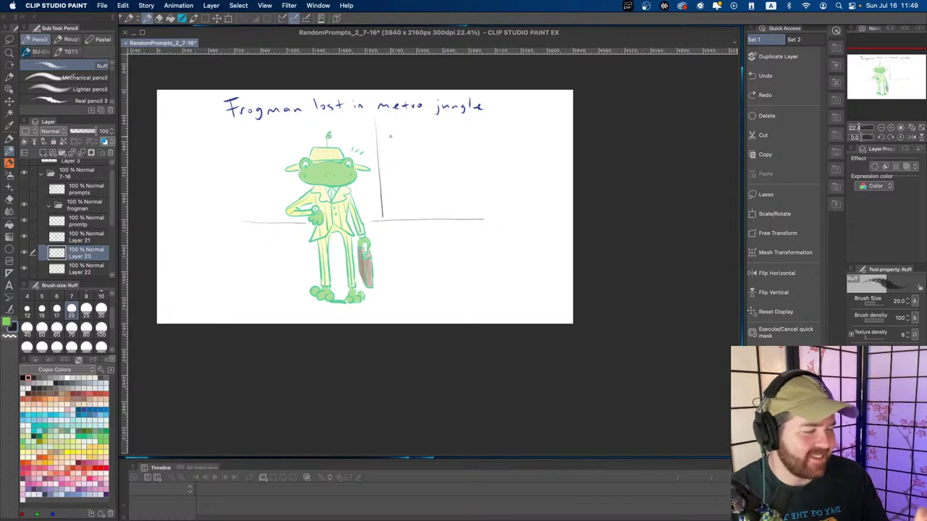
{"action": "key", "text": "super+z"}
{"action": "key", "text": "super+z"}
{"action": "key", "text": "super+z"}
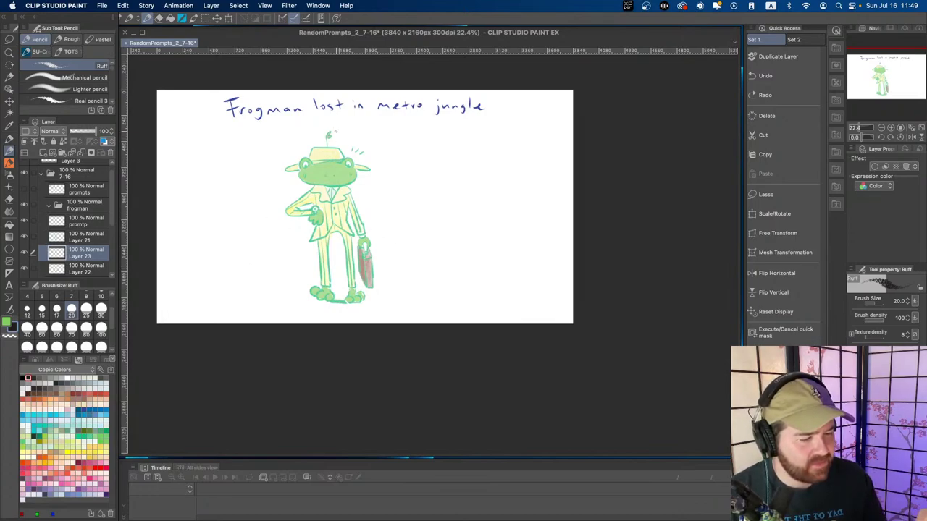
- Sketch a building corner beside the briefcase with a tall vertical edge and top and base lines running off both sides
{"action": "mouse_move", "coordinate": [392, 122]}
{"action": "left_mouse_down"}
{"action": "mouse_move", "coordinate": [396, 265]}
{"action": "mouse_move", "coordinate": [375, 276]}
{"action": "left_mouse_up"}
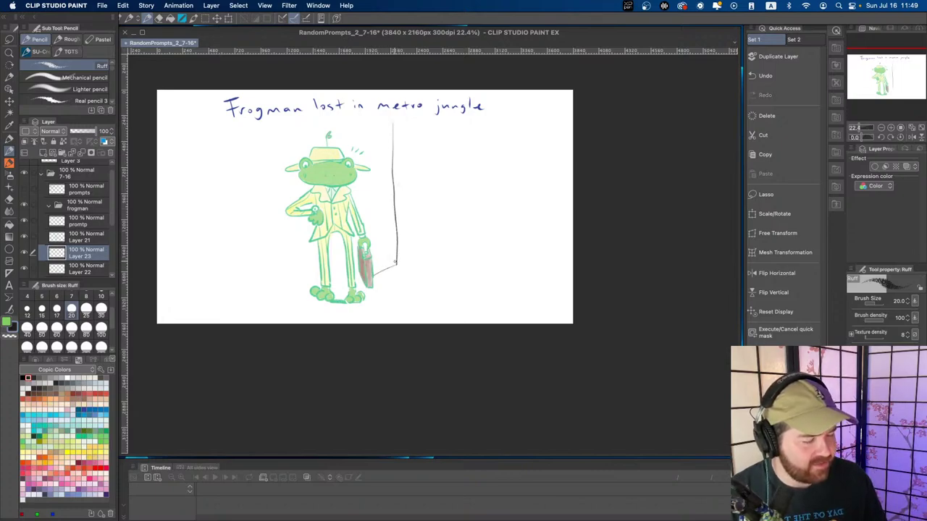
{"action": "left_click_drag", "start_coordinate": [372, 121], "coordinate": [339, 121]}
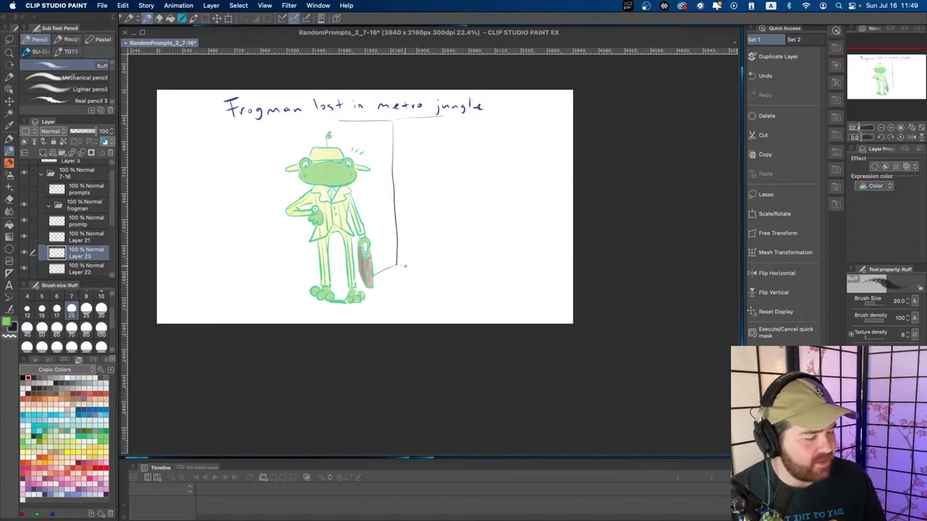
{"action": "left_click_drag", "start_coordinate": [399, 266], "coordinate": [445, 271]}
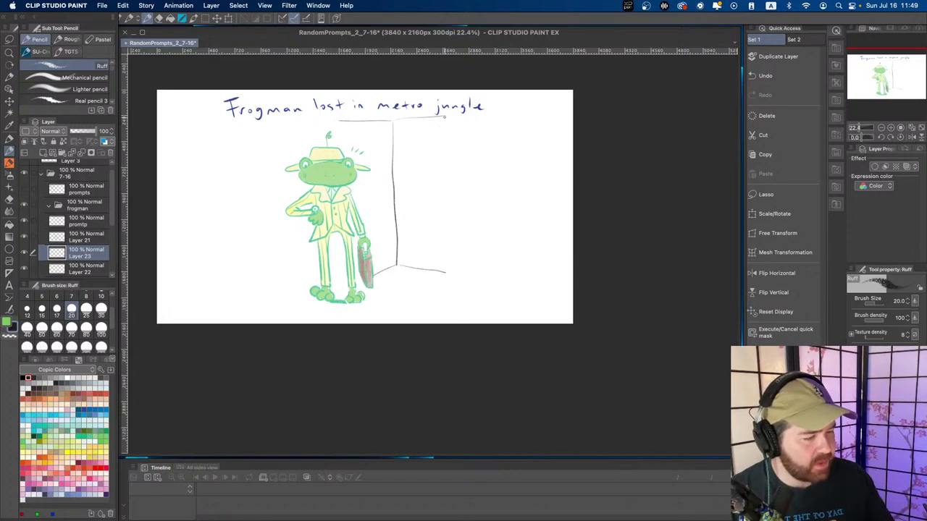
- Sketch the right edge of the tall doorway and a short left edge above the frog's hat
{"action": "left_click_drag", "start_coordinate": [444, 120], "coordinate": [453, 274]}
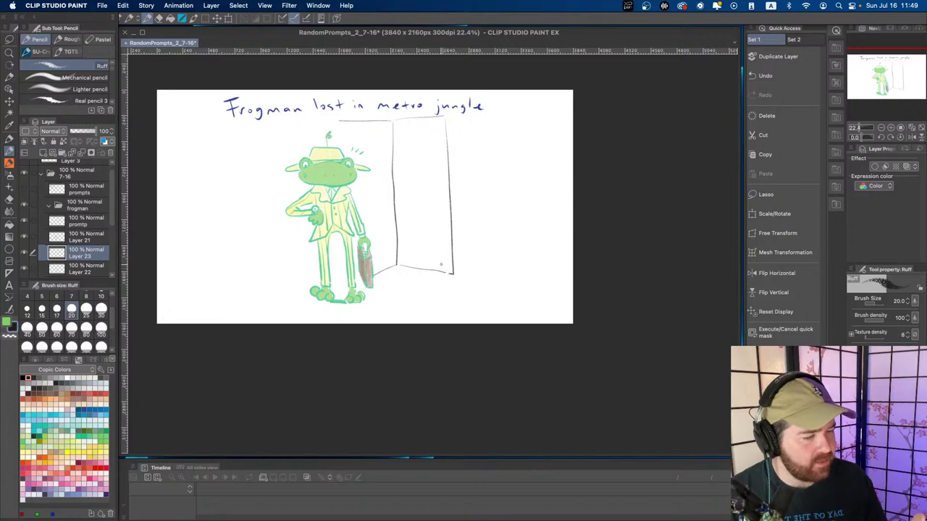
{"action": "left_click_drag", "start_coordinate": [335, 123], "coordinate": [338, 145]}
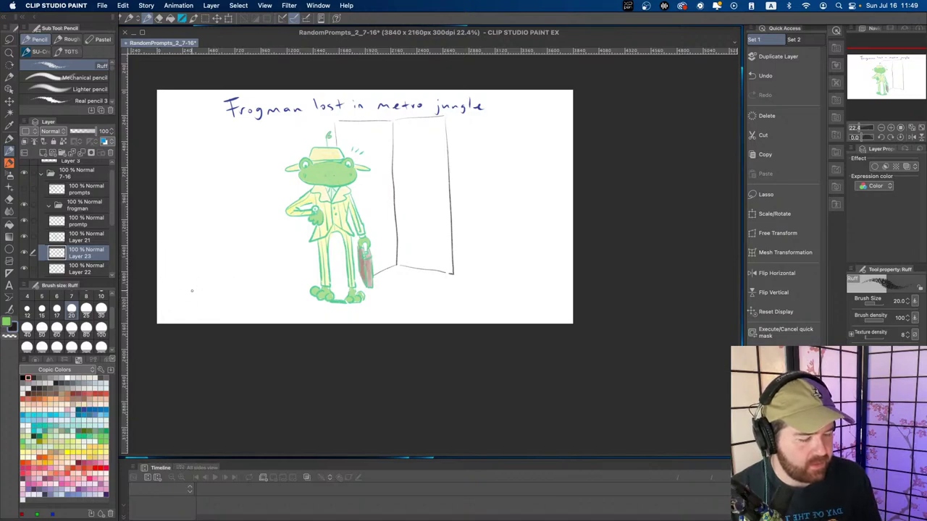
{"action": "left_click_drag", "start_coordinate": [162, 280], "coordinate": [309, 280]}
{"action": "key", "text": "super+z"}
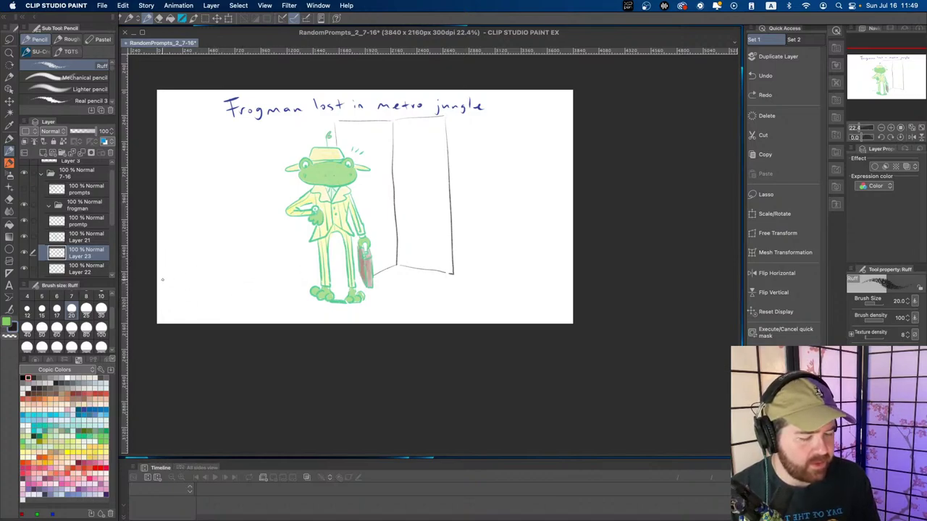
{"action": "left_click_drag", "start_coordinate": [162, 280], "coordinate": [312, 279]}
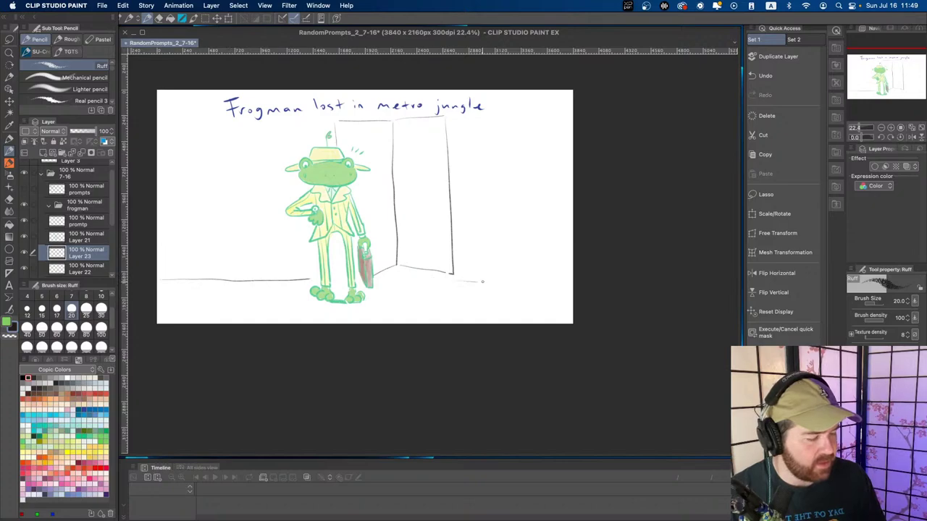
{"action": "left_click_drag", "start_coordinate": [482, 281], "coordinate": [586, 275]}
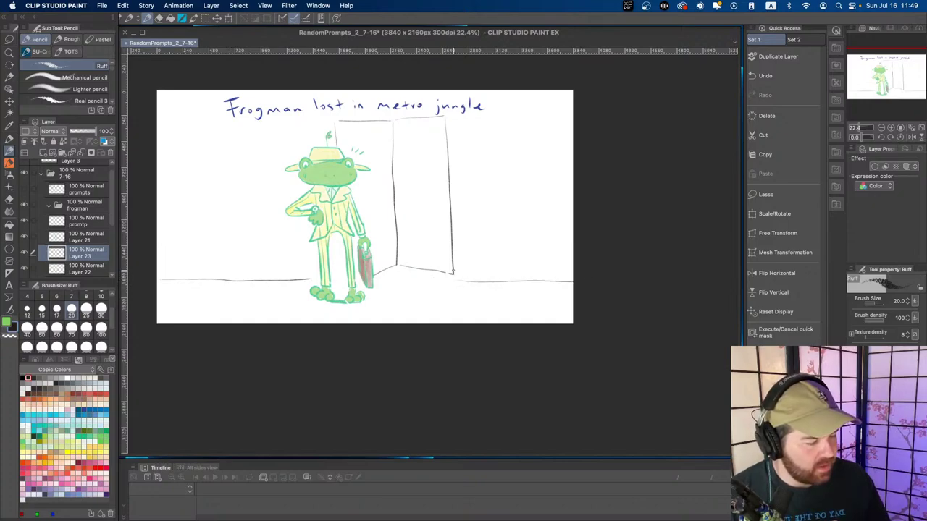
{"action": "key", "text": "super+z"}
{"action": "key", "text": "super+z"}
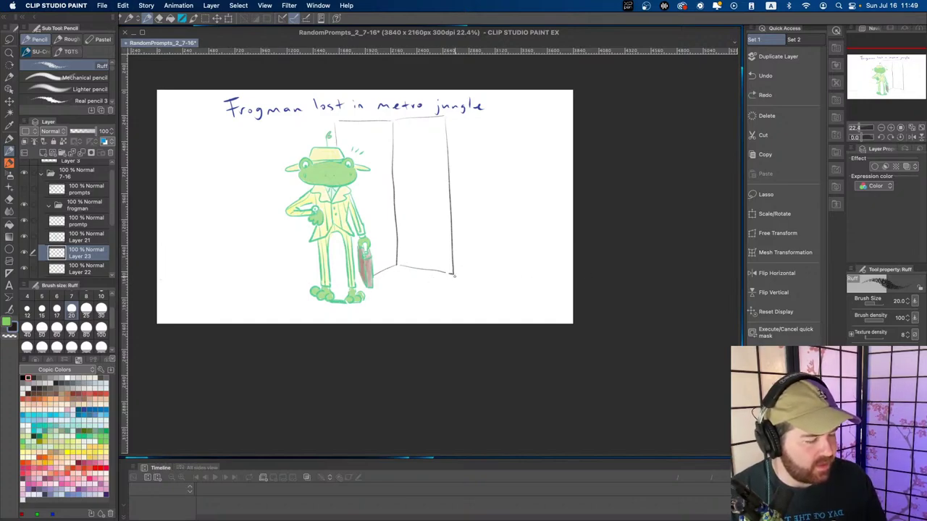
- Draw the floor line from the doorway's lower right corner rightward and from behind the frog to the canvas's left edge
{"action": "left_click_drag", "start_coordinate": [453, 273], "coordinate": [562, 274]}
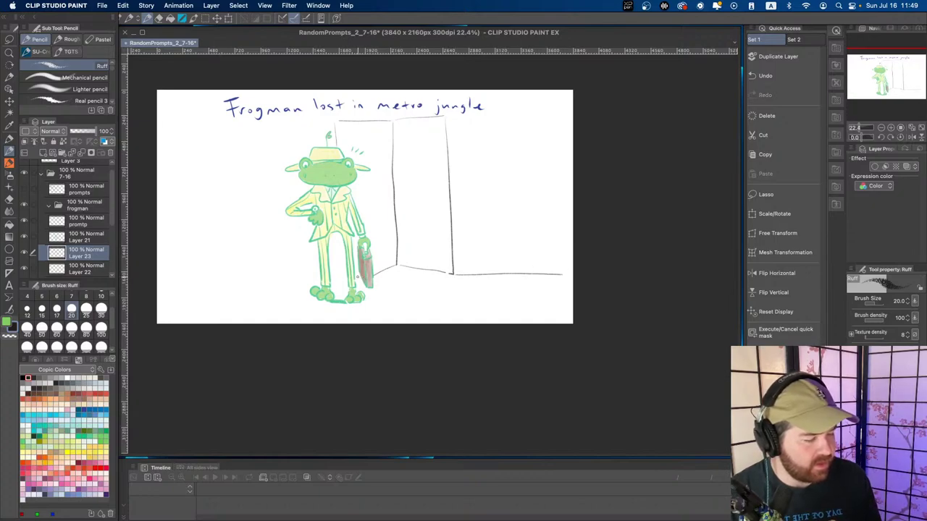
{"action": "left_click_drag", "start_coordinate": [357, 275], "coordinate": [102, 283]}
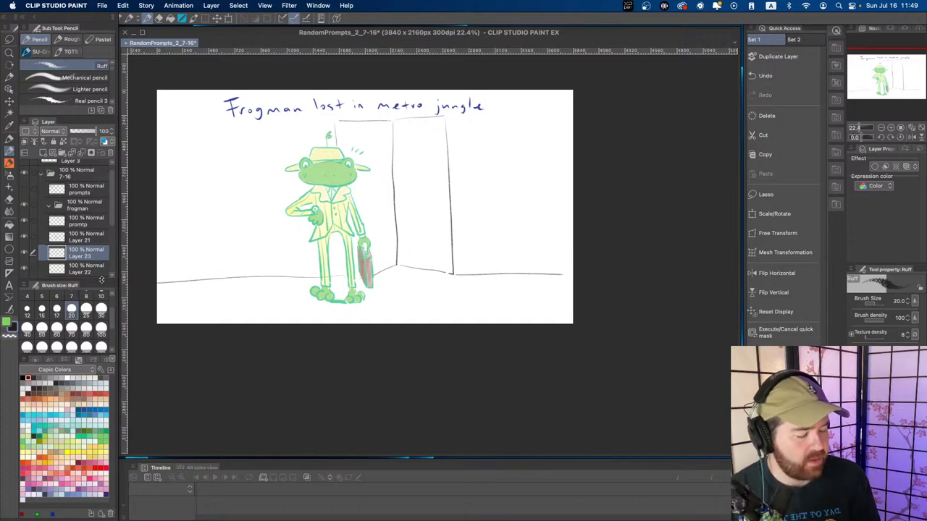
- Replace the doorway's short left edge with a full line down to the floor, erasing the part that crosses the frog
{"action": "key", "text": "e"}
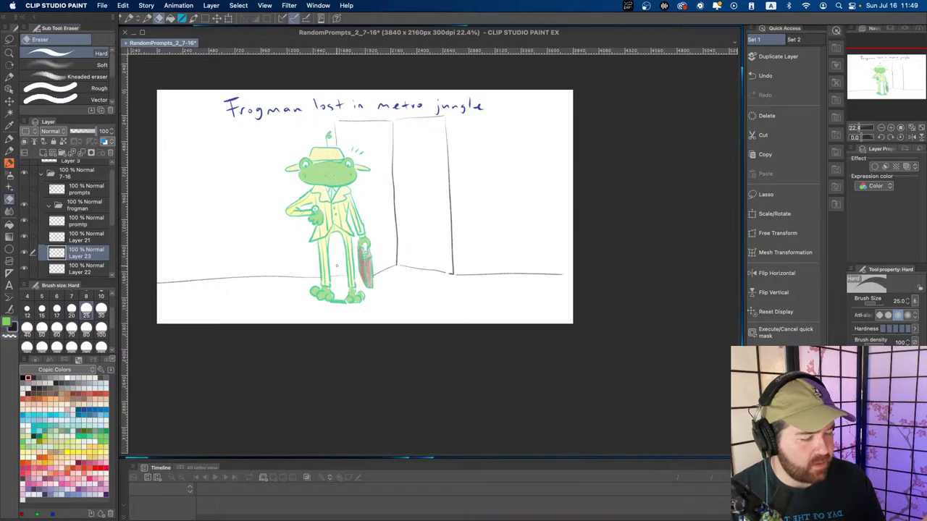
{"action": "key", "text": "p"}
{"action": "key", "text": "e"}
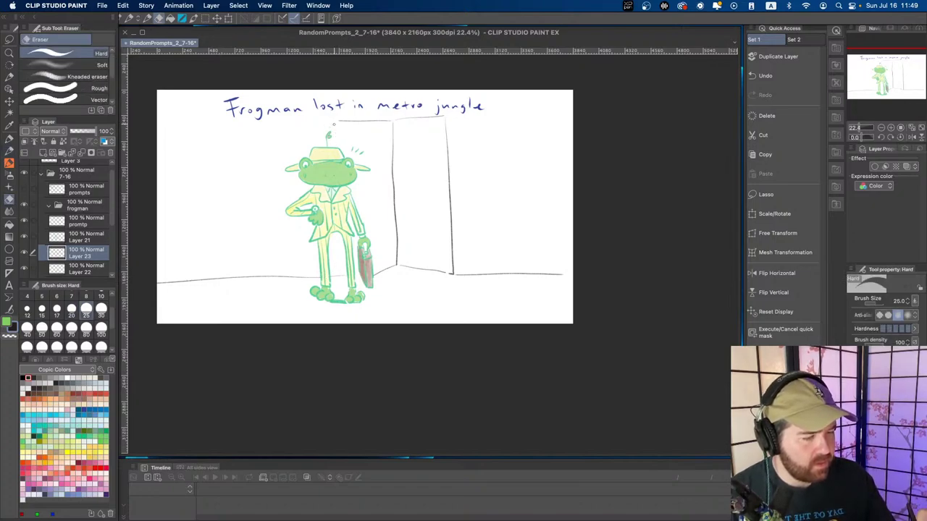
{"action": "key", "text": "p"}
{"action": "left_click_drag", "start_coordinate": [336, 120], "coordinate": [344, 275]}
{"action": "key", "text": "super+z"}
{"action": "key", "text": "super+y"}
{"action": "key", "text": "e"}
{"action": "left_click_drag", "start_coordinate": [337, 151], "coordinate": [343, 224]}
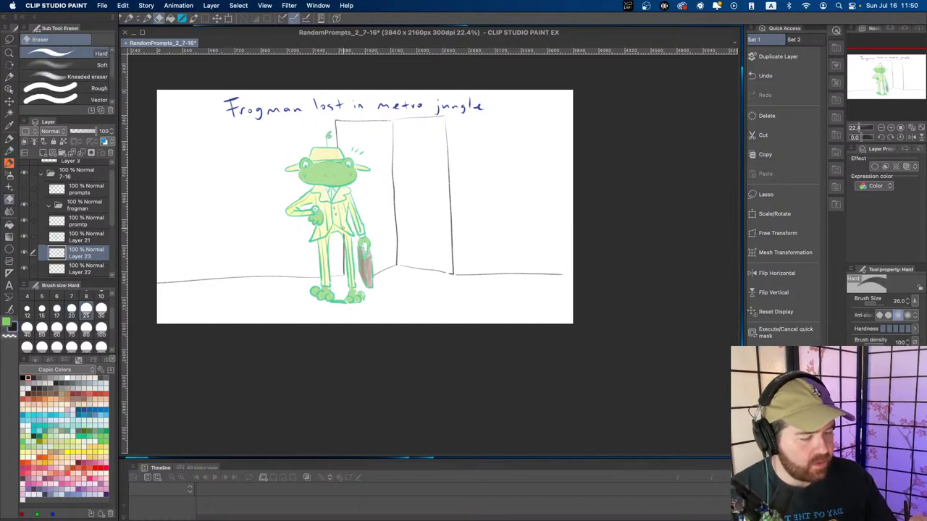
- Erase the left panel's bottom edge and redraw it from the doorway's left edge to the centre line
{"action": "key", "text": "/"}
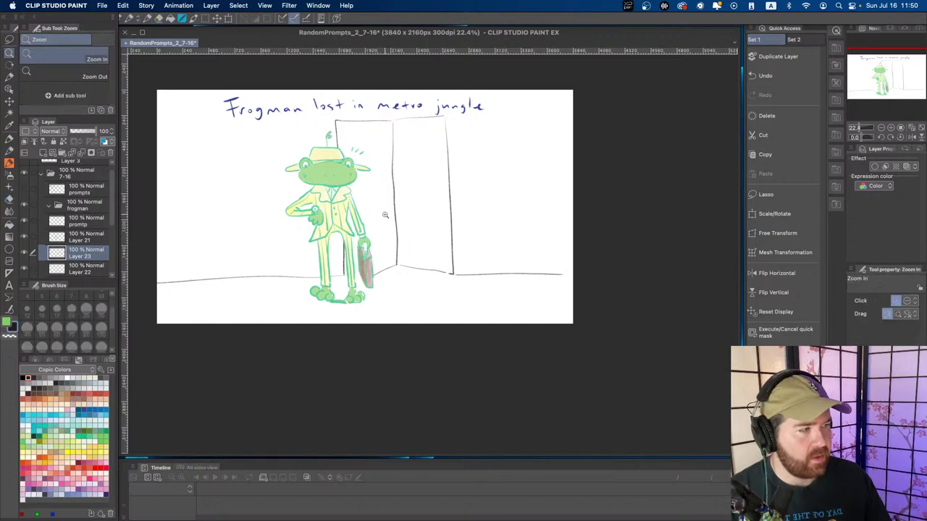
{"action": "left_click_drag", "start_coordinate": [391, 214], "coordinate": [372, 215]}
{"action": "key", "text": "p"}
{"action": "left_click_drag", "start_coordinate": [427, 267], "coordinate": [367, 271]}
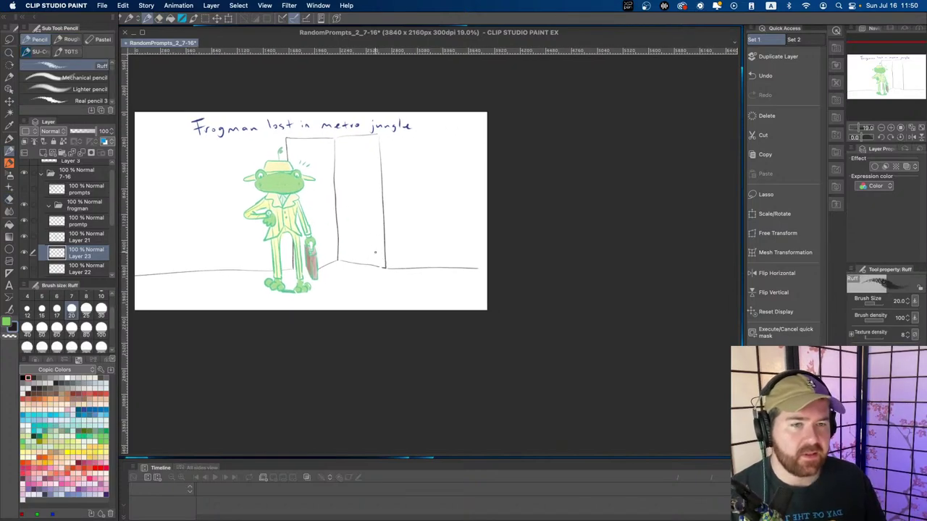
{"action": "key", "text": "/"}
{"action": "left_click_drag", "start_coordinate": [363, 223], "coordinate": [370, 224]}
{"action": "key", "text": "p"}
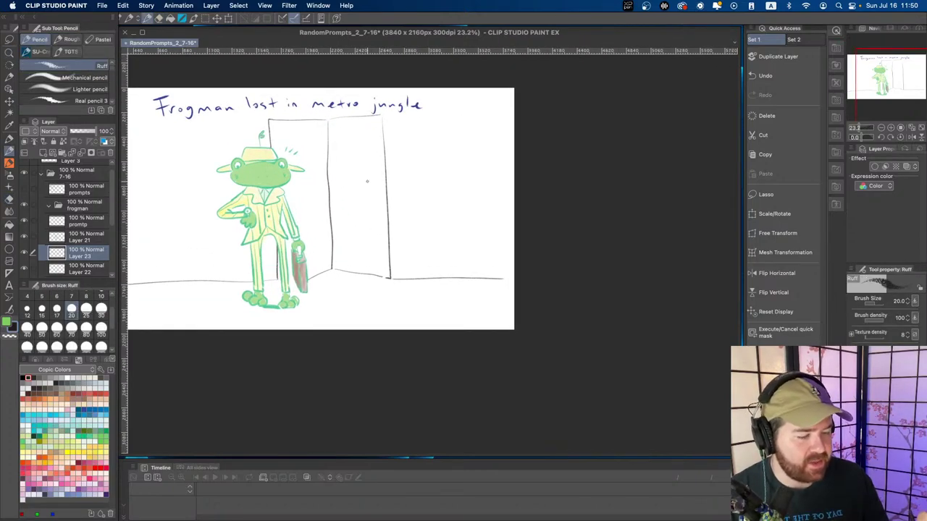
{"action": "key", "text": "e"}
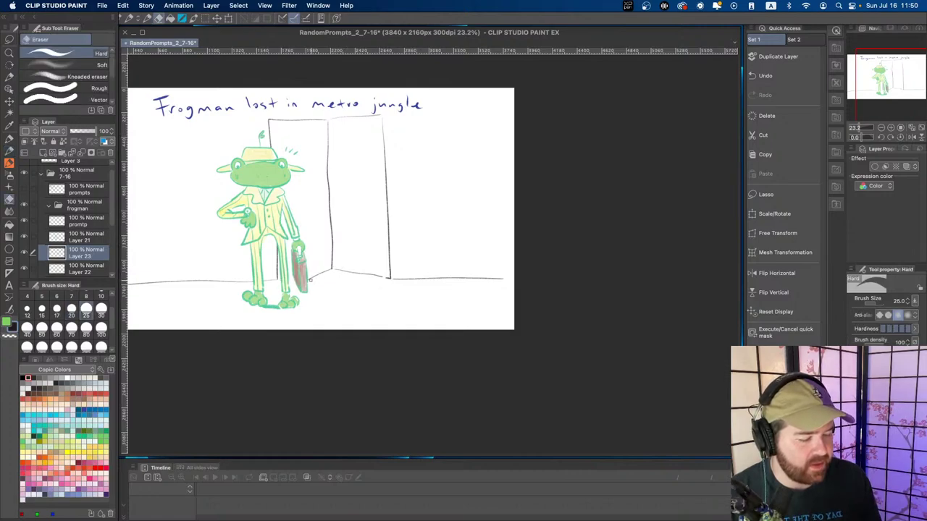
{"action": "key", "text": "p"}
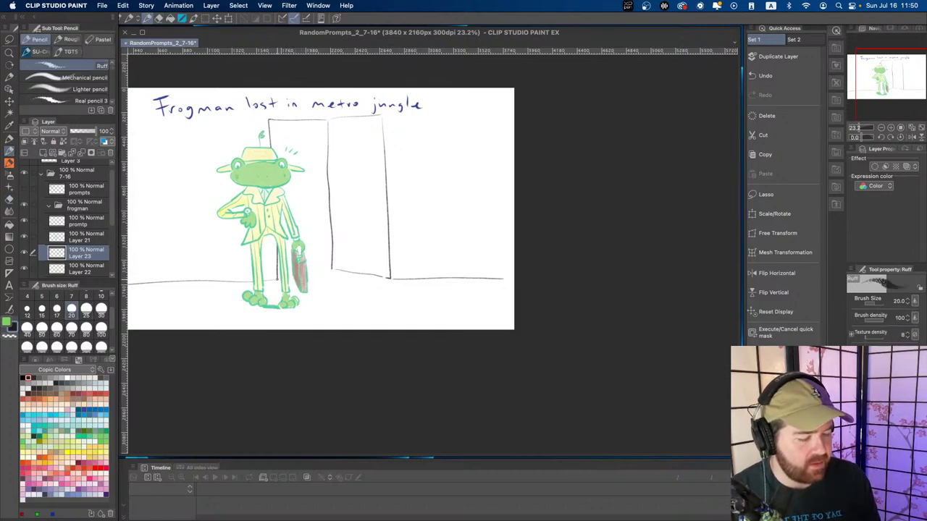
{"action": "left_click_drag", "start_coordinate": [277, 278], "coordinate": [331, 271]}
{"action": "key", "text": "e"}
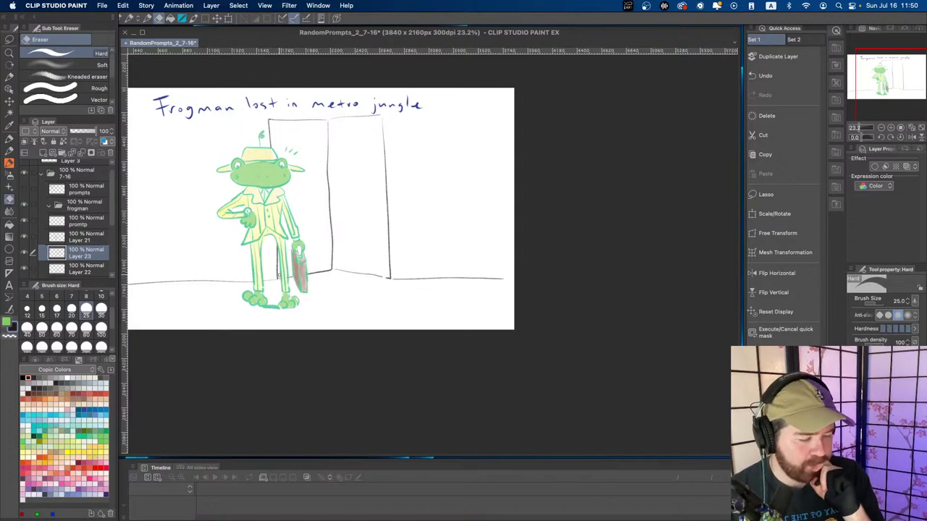
- Draw inner frame outlines inside the right and left door panels
{"action": "key", "text": "p"}
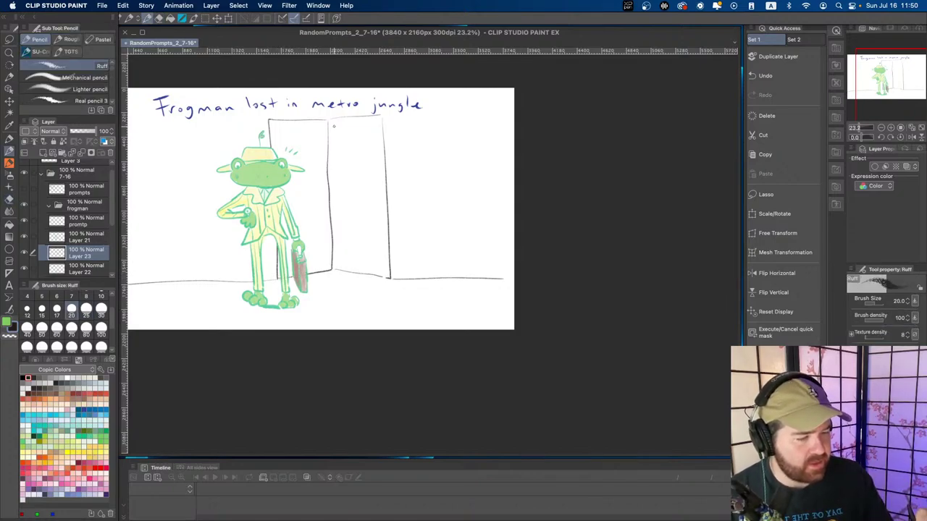
{"action": "mouse_move", "coordinate": [334, 125]}
{"action": "left_mouse_down"}
{"action": "mouse_move", "coordinate": [336, 260]}
{"action": "mouse_move", "coordinate": [372, 270]}
{"action": "left_mouse_up"}
{"action": "mouse_move", "coordinate": [352, 121]}
{"action": "left_mouse_down"}
{"action": "mouse_move", "coordinate": [373, 124]}
{"action": "mouse_move", "coordinate": [380, 264]}
{"action": "left_mouse_up"}
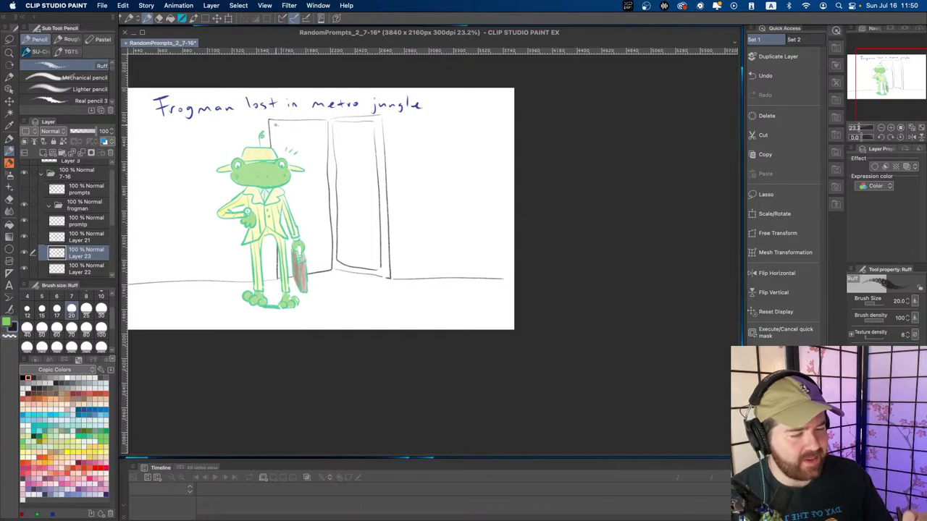
{"action": "mouse_move", "coordinate": [275, 124]}
{"action": "left_mouse_down"}
{"action": "mouse_move", "coordinate": [322, 123]}
{"action": "mouse_move", "coordinate": [328, 269]}
{"action": "mouse_move", "coordinate": [306, 273]}
{"action": "left_mouse_up"}
{"action": "key", "text": "super+z"}
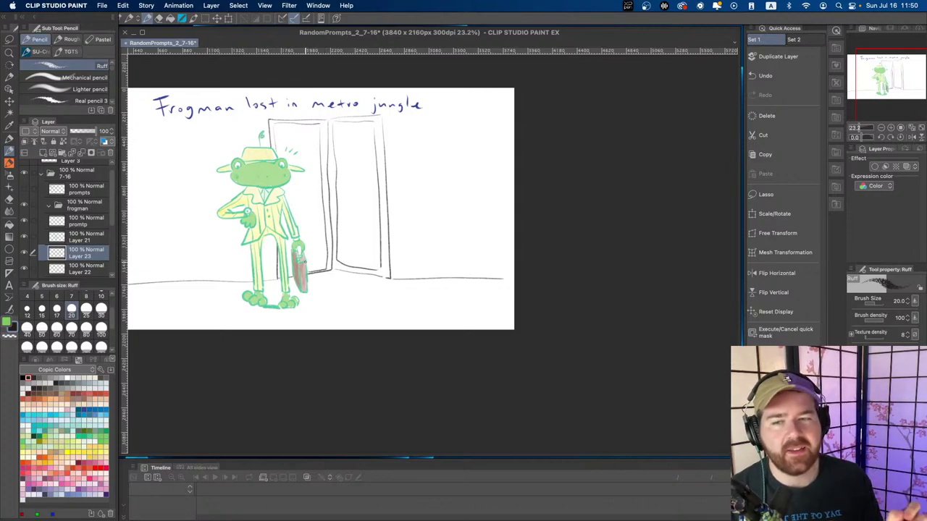
- Erase the vertical centre line between the two door panels
{"action": "key", "text": "e"}
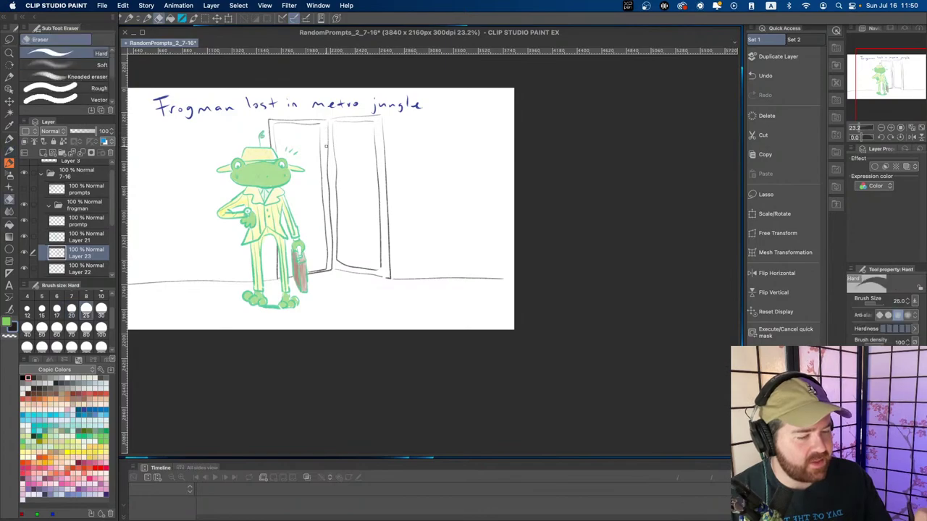
{"action": "mouse_move", "coordinate": [327, 156]}
{"action": "left_mouse_down"}
{"action": "mouse_move", "coordinate": [331, 264]}
{"action": "mouse_move", "coordinate": [332, 239]}
{"action": "left_mouse_up"}
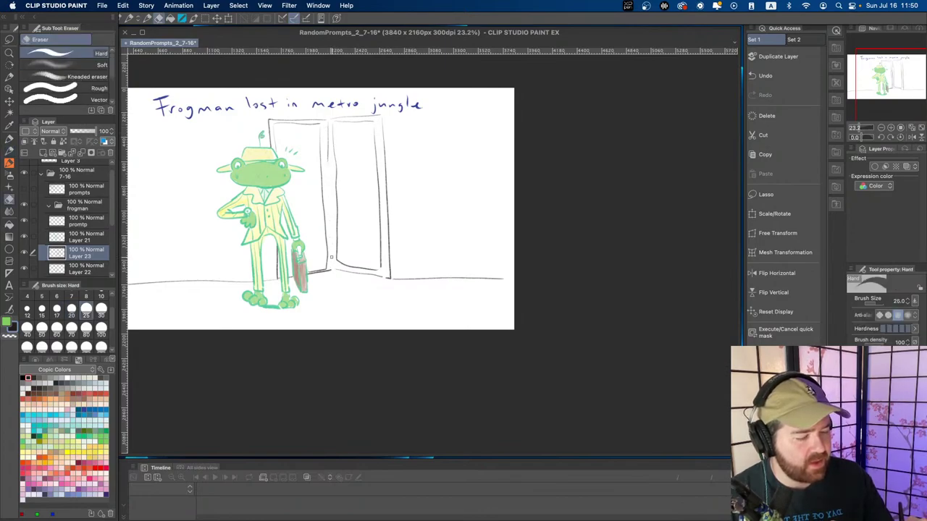
{"action": "left_click_drag", "start_coordinate": [327, 124], "coordinate": [328, 154]}
- Draw a narrow door leaf projecting forward from the doorway's centre and erase the old panel line running through it
{"action": "key", "text": "p"}
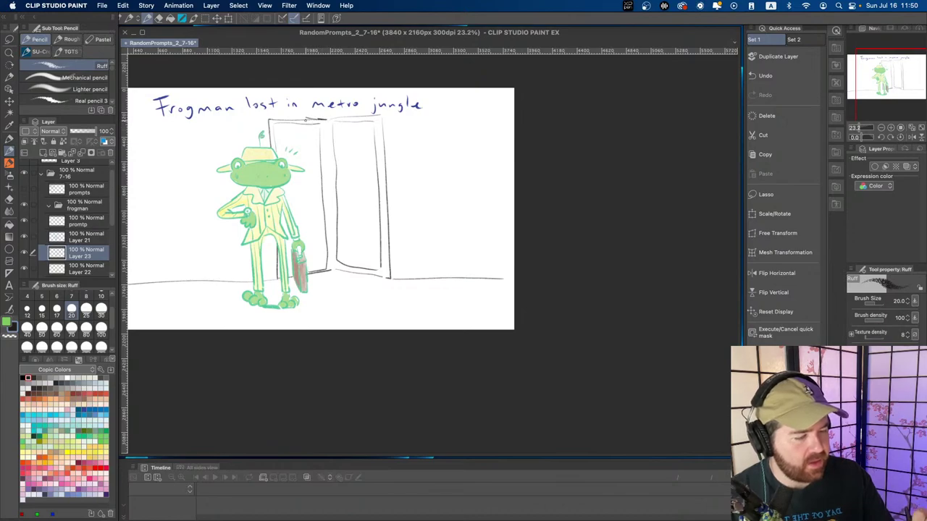
{"action": "mouse_move", "coordinate": [307, 123]}
{"action": "left_mouse_down"}
{"action": "mouse_move", "coordinate": [318, 290]}
{"action": "mouse_move", "coordinate": [333, 271]}
{"action": "left_mouse_up"}
{"action": "mouse_move", "coordinate": [328, 121]}
{"action": "left_mouse_down"}
{"action": "mouse_move", "coordinate": [335, 271]}
{"action": "mouse_move", "coordinate": [320, 272]}
{"action": "mouse_move", "coordinate": [326, 215]}
{"action": "left_mouse_up"}
{"action": "key", "text": "e"}
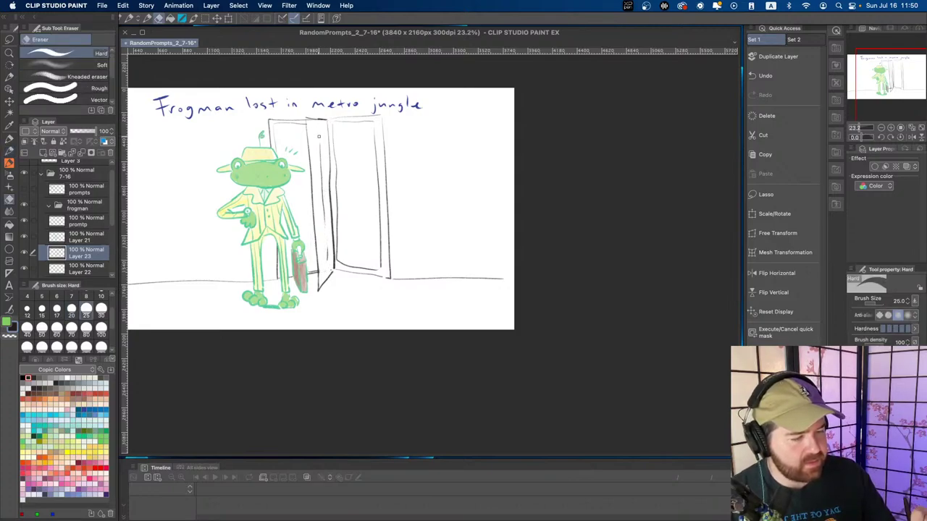
{"action": "left_click_drag", "start_coordinate": [319, 136], "coordinate": [330, 265]}
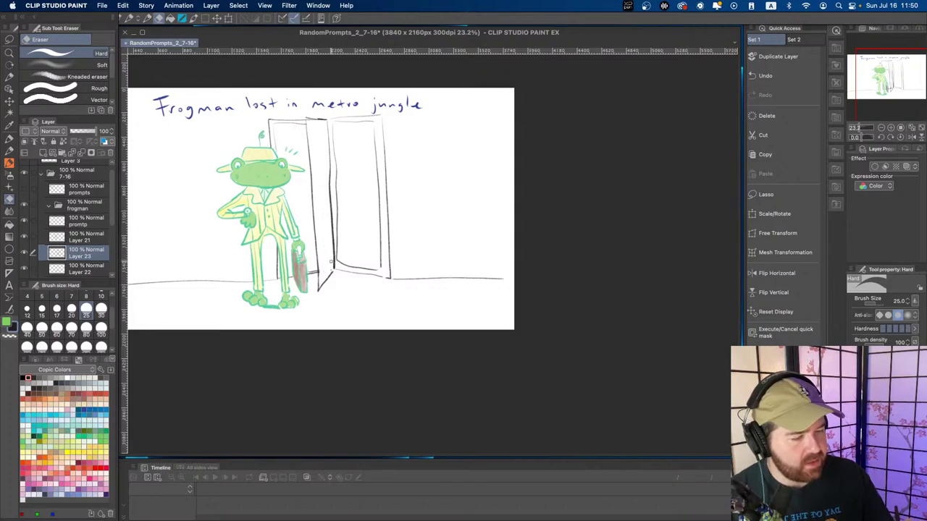
- Draw an inner frame outline inside the projecting door leaf
{"action": "key", "text": "p"}
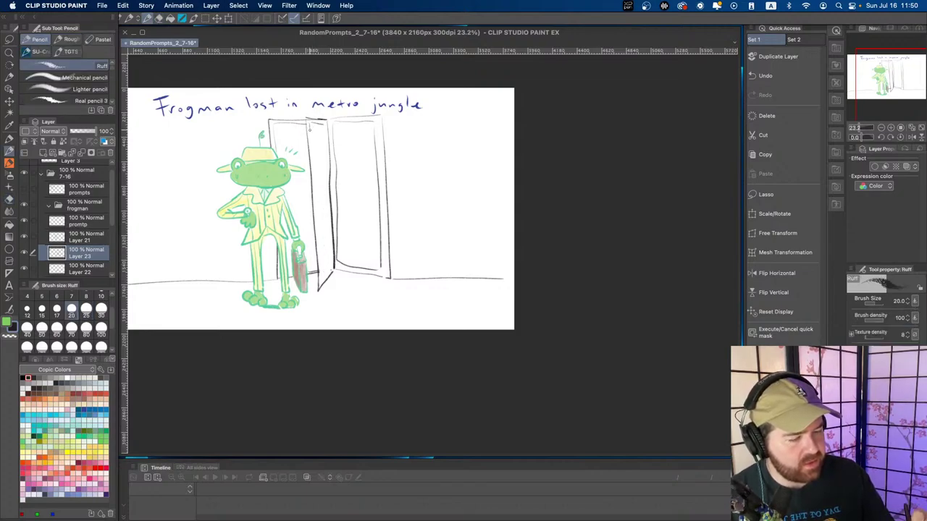
{"action": "mouse_move", "coordinate": [310, 128]}
{"action": "left_mouse_down"}
{"action": "mouse_move", "coordinate": [320, 283]}
{"action": "mouse_move", "coordinate": [332, 272]}
{"action": "left_mouse_up"}
{"action": "left_click_drag", "start_coordinate": [325, 126], "coordinate": [332, 243]}
- Clean up the overlapping lines on the projecting leaf's right side with the eraser and redraw its edge down to the bottom corner
{"action": "key", "text": "e"}
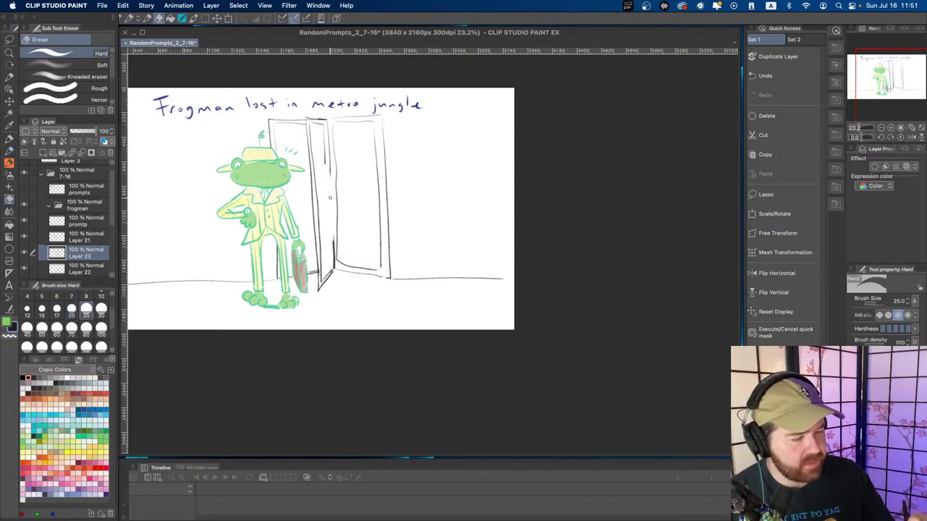
{"action": "mouse_move", "coordinate": [330, 156]}
{"action": "left_mouse_down"}
{"action": "mouse_move", "coordinate": [330, 177]}
{"action": "mouse_move", "coordinate": [321, 125]}
{"action": "left_mouse_up"}
{"action": "key", "text": "p"}
{"action": "key", "text": "e"}
{"action": "mouse_move", "coordinate": [325, 156]}
{"action": "left_mouse_down"}
{"action": "mouse_move", "coordinate": [322, 123]}
{"action": "mouse_move", "coordinate": [333, 278]}
{"action": "left_mouse_up"}
{"action": "key", "text": "p"}
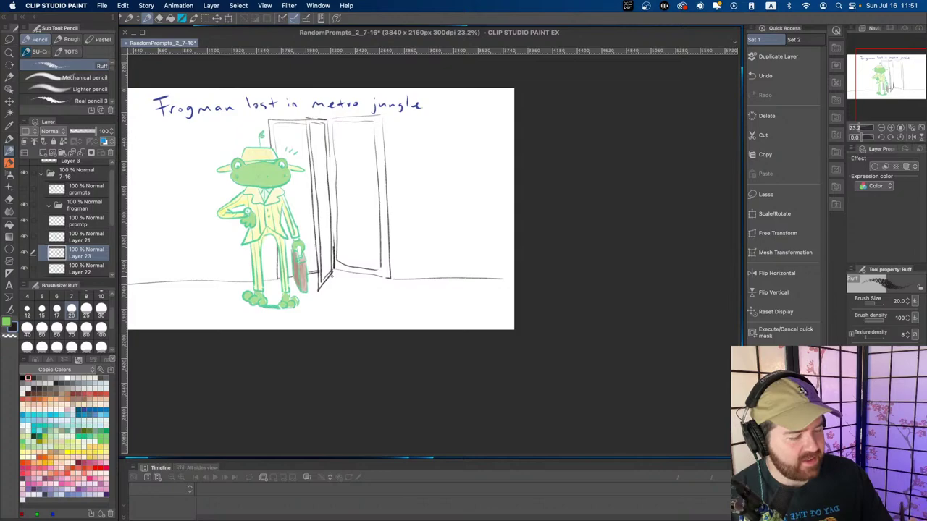
{"action": "left_click_drag", "start_coordinate": [327, 154], "coordinate": [334, 252]}
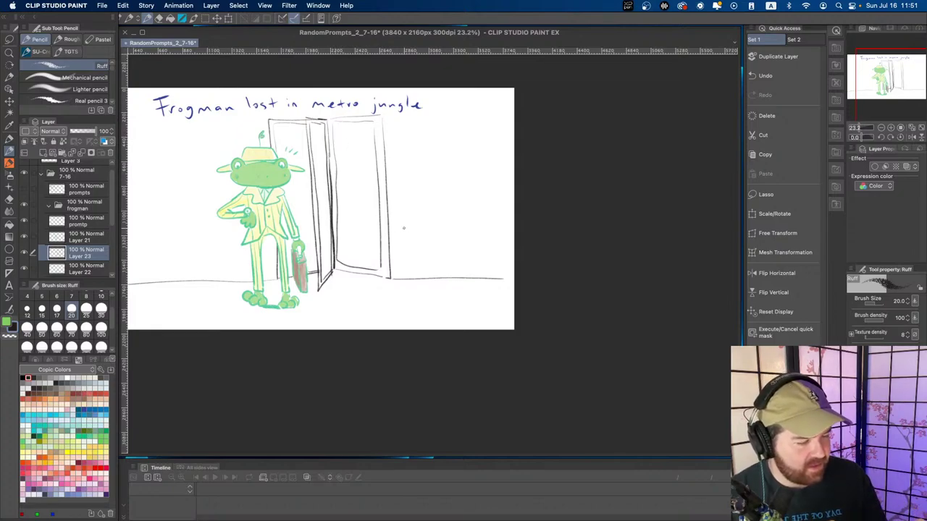
{"action": "left_click_drag", "start_coordinate": [350, 264], "coordinate": [382, 274]}
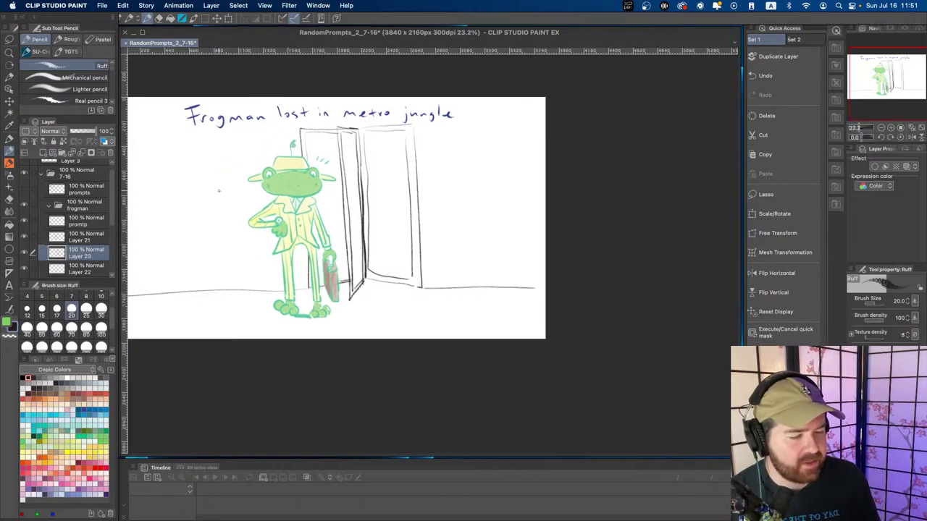
{"action": "scroll", "coordinate": [218, 191], "scroll_direction": "left", "scroll_amount": 2}
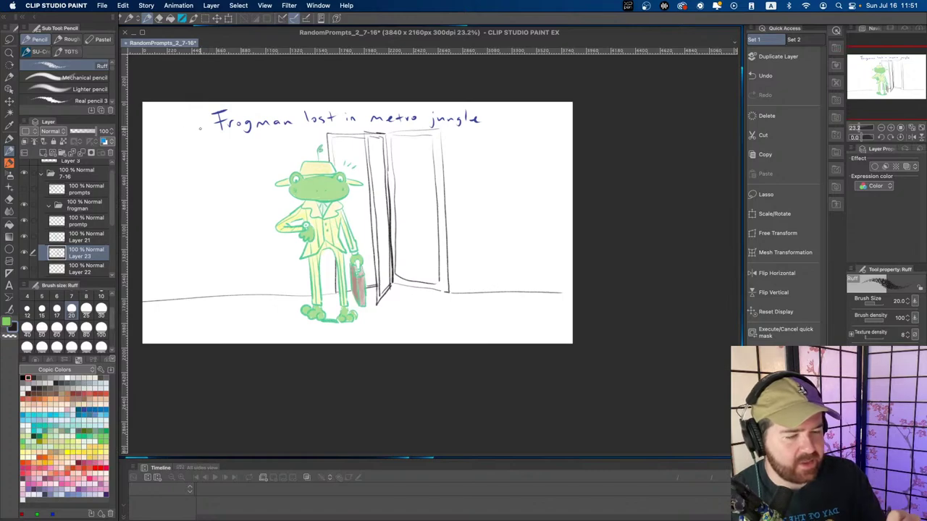
{"action": "left_click_drag", "start_coordinate": [195, 135], "coordinate": [195, 301]}
{"action": "key", "text": "super+z"}
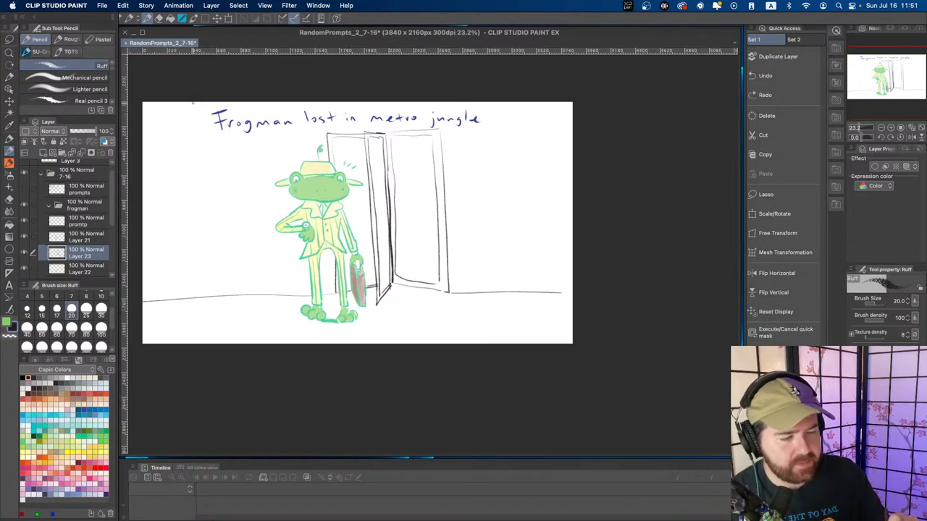
{"action": "left_click_drag", "start_coordinate": [194, 140], "coordinate": [193, 281]}
{"action": "key", "text": "super+z"}
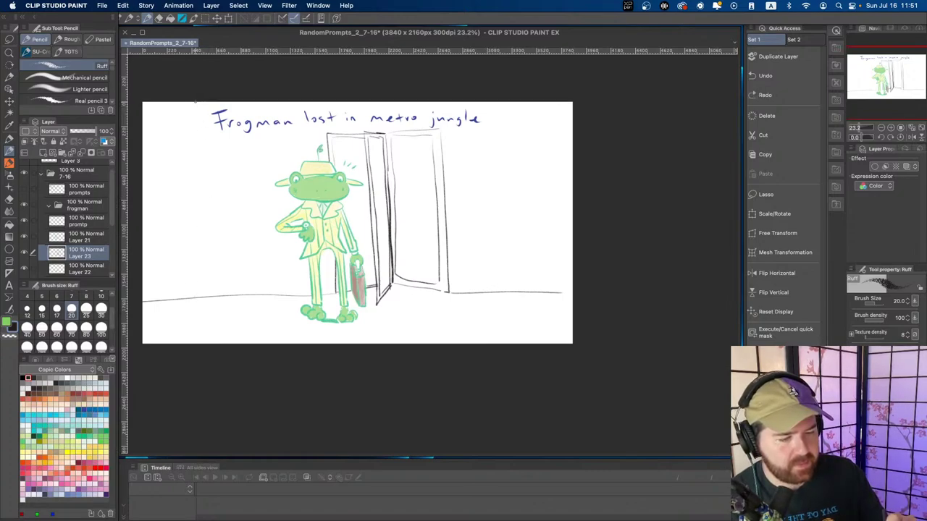
- Draw a straight vertical line left of the frog, from the floor line to the canvas's top edge
{"action": "left_click", "coordinate": [195, 101]}
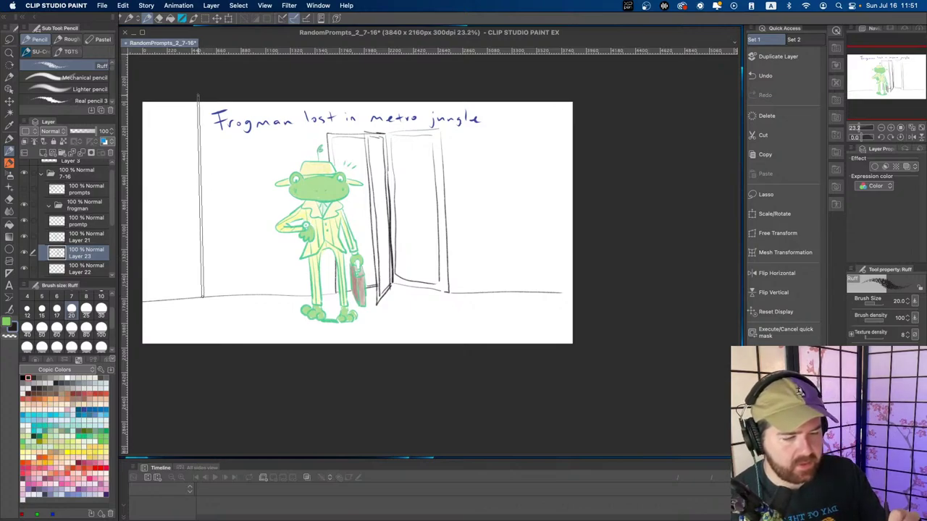
{"action": "left_click", "coordinate": [199, 92], "text": "shift"}
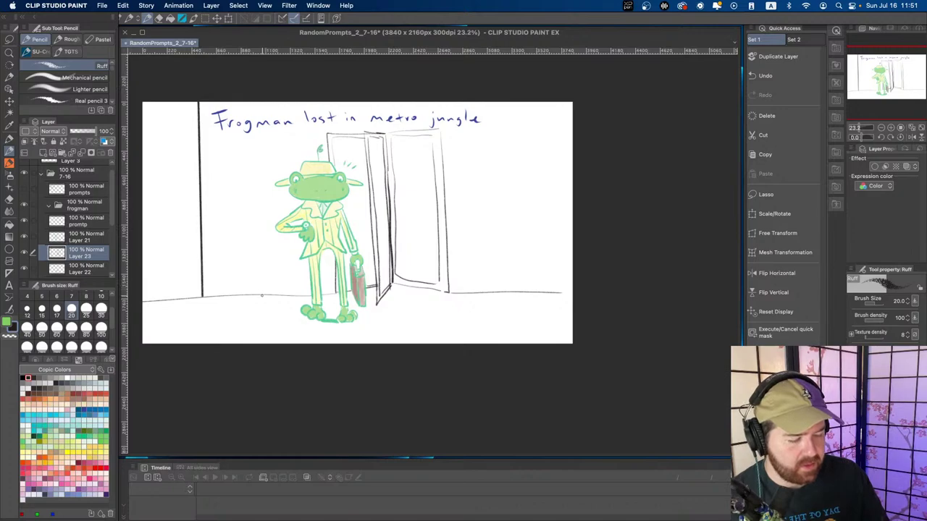
- Replace the vertical line left of the frog with two thinner wall lines from floor to canvas top, using pencil size 12
{"action": "key", "text": "super+z"}
{"action": "key", "text": "bracketleft"}
{"action": "key", "text": "bracketleft"}
{"action": "key", "text": "bracketleft"}
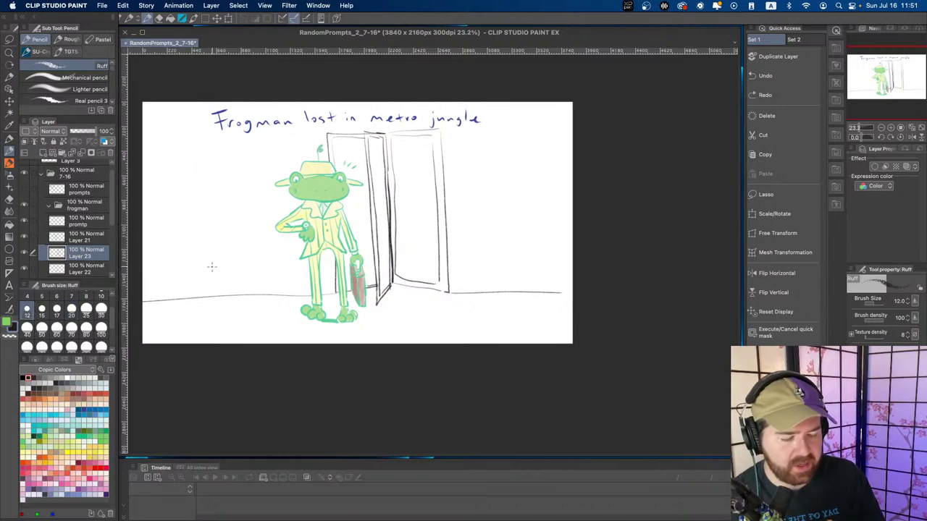
{"action": "left_click_drag", "start_coordinate": [207, 297], "coordinate": [205, 96]}
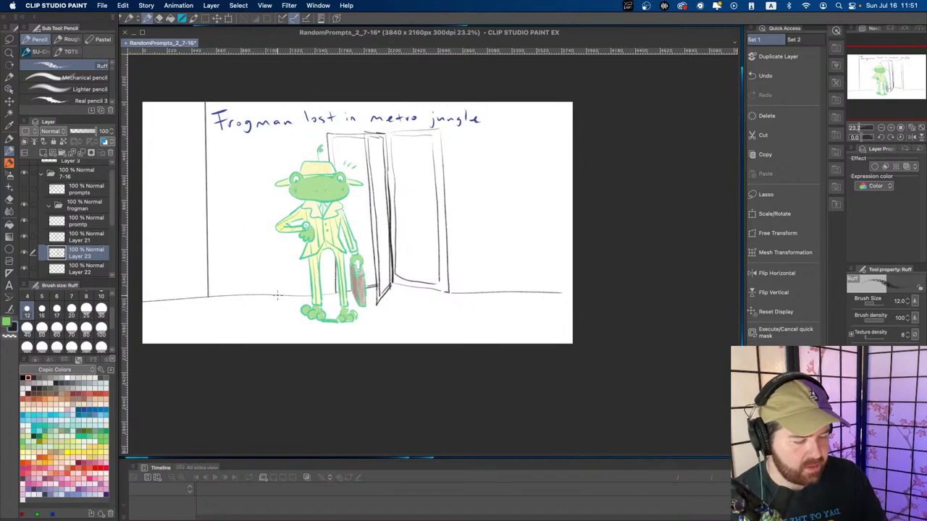
{"action": "left_click_drag", "start_coordinate": [277, 295], "coordinate": [275, 94]}
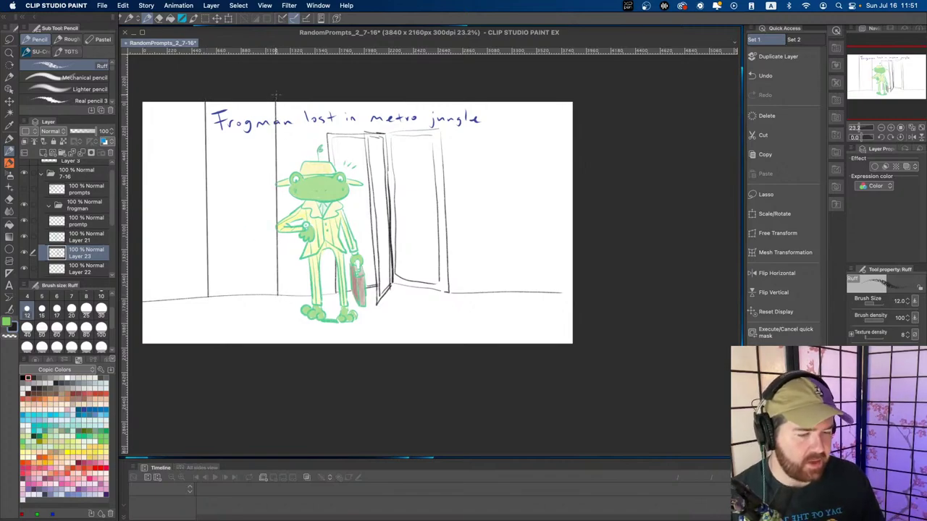
- Lasso the uneven floor line on both sides of the doorway, delete it and clear the selection
{"action": "key", "text": "m"}
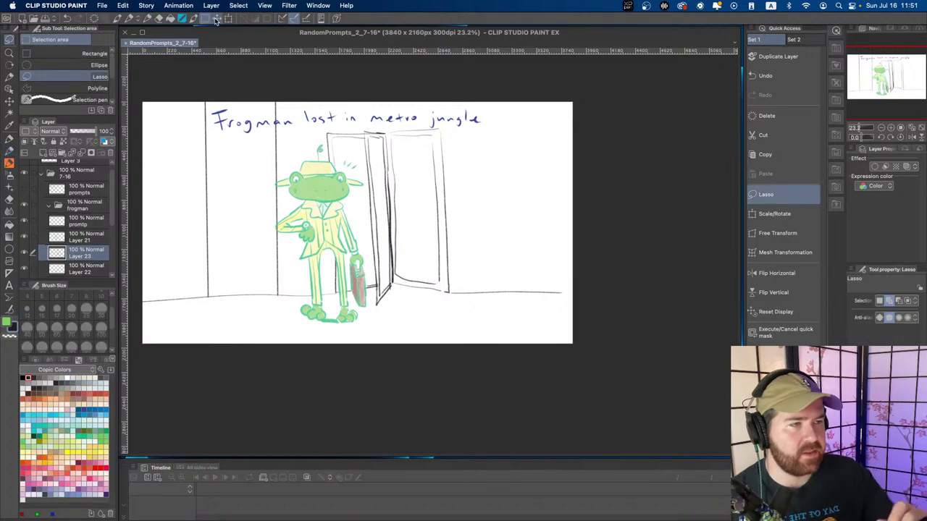
{"action": "mouse_move", "coordinate": [144, 294]}
{"action": "left_mouse_down"}
{"action": "mouse_move", "coordinate": [247, 283]}
{"action": "mouse_move", "coordinate": [345, 289]}
{"action": "mouse_move", "coordinate": [316, 305]}
{"action": "mouse_move", "coordinate": [149, 314]}
{"action": "left_mouse_up"}
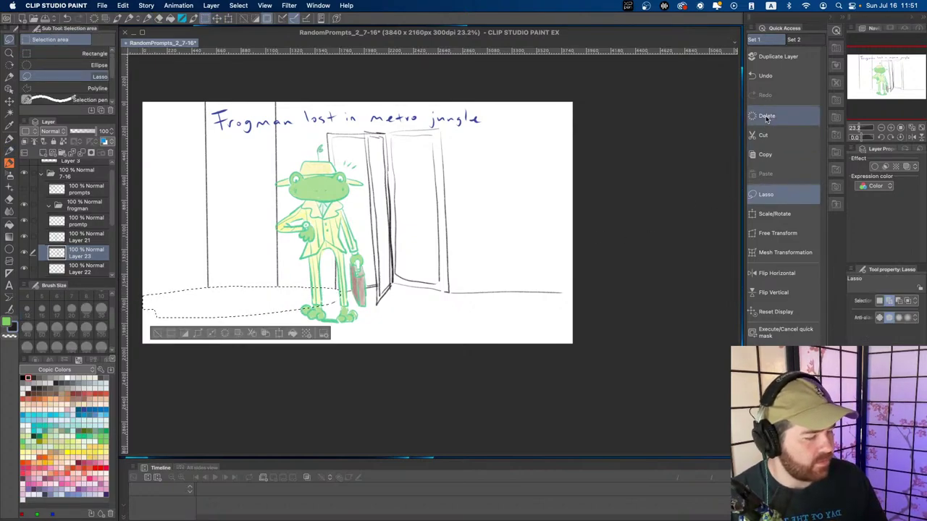
{"action": "mouse_move", "coordinate": [456, 305]}
{"action": "left_mouse_down"}
{"action": "mouse_move", "coordinate": [446, 297]}
{"action": "mouse_move", "coordinate": [581, 273]}
{"action": "mouse_move", "coordinate": [450, 303]}
{"action": "left_mouse_up"}
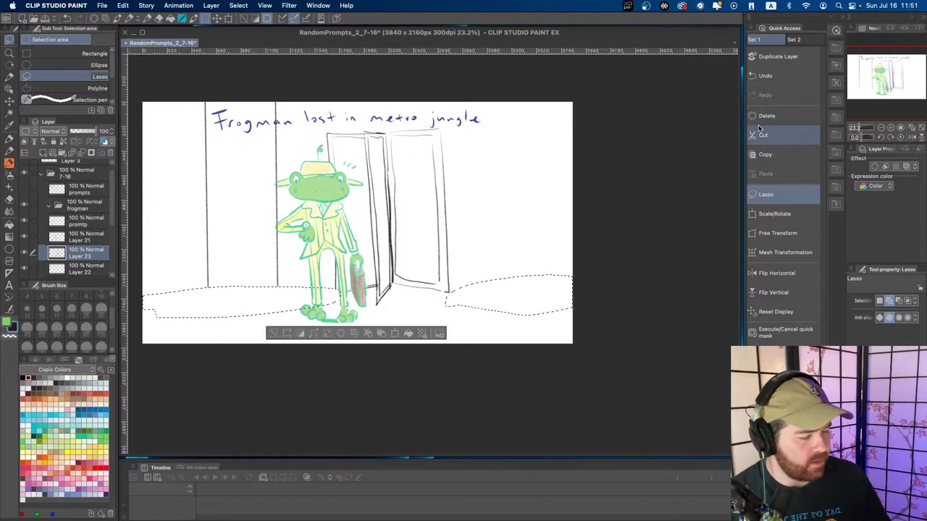
{"action": "key", "text": "Delete"}
{"action": "key", "text": "super+d"}
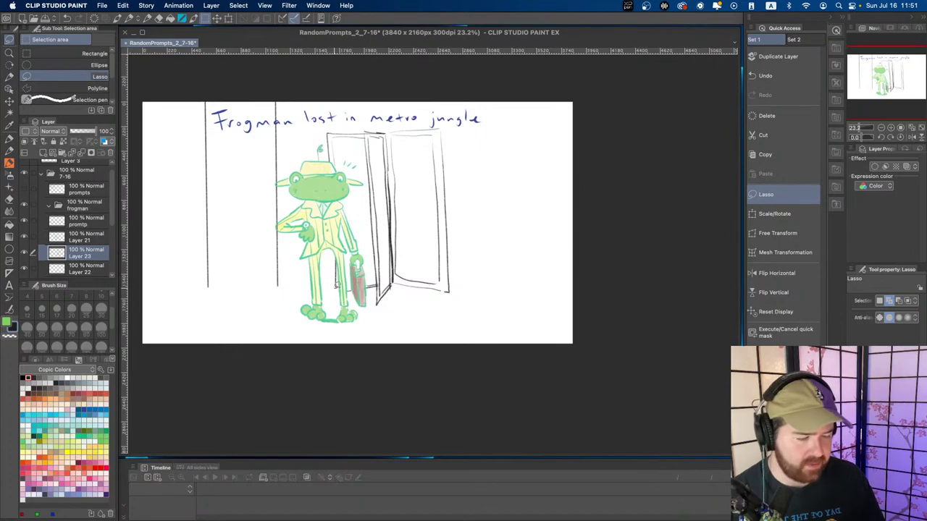
- Redraw the floor line straight on both sides of the doorway and add a vertical wall line right of the doors
{"action": "key", "text": "p"}
{"action": "key", "text": "p"}
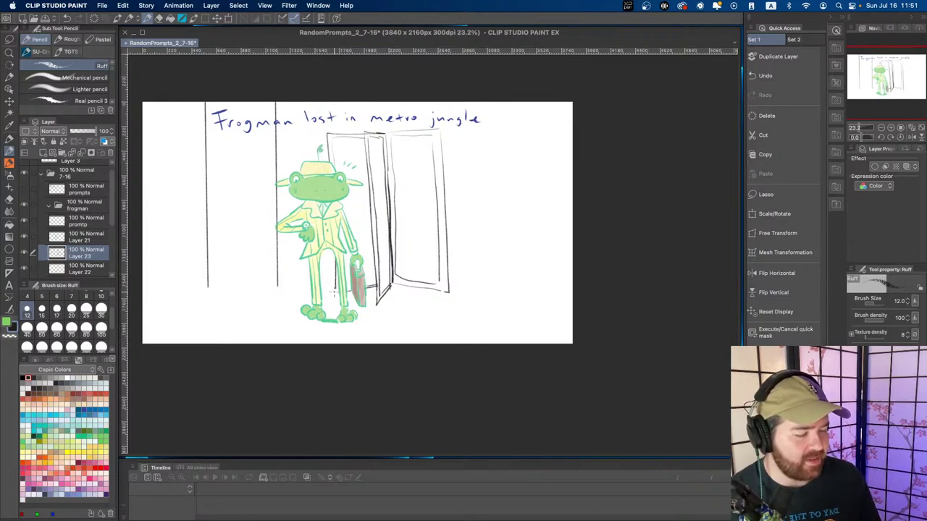
{"action": "left_click_drag", "start_coordinate": [334, 290], "coordinate": [142, 291]}
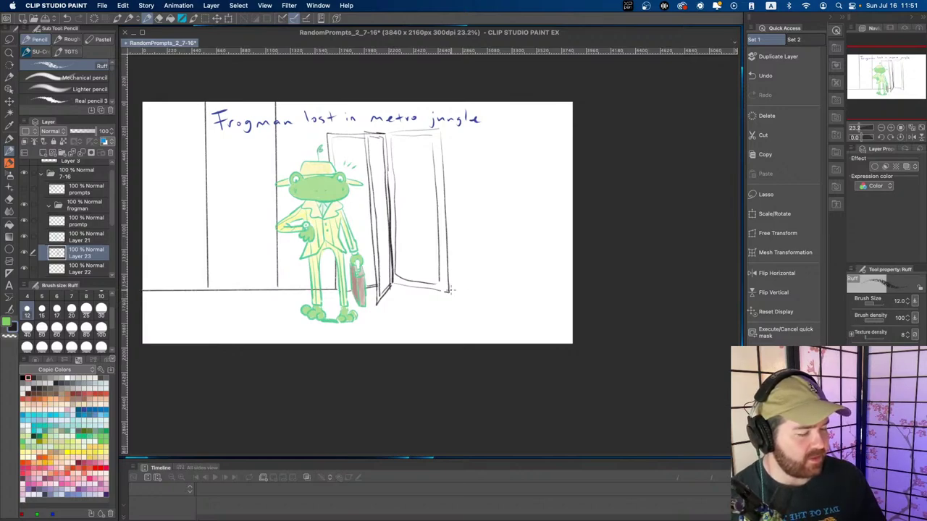
{"action": "left_click_drag", "start_coordinate": [451, 290], "coordinate": [583, 289]}
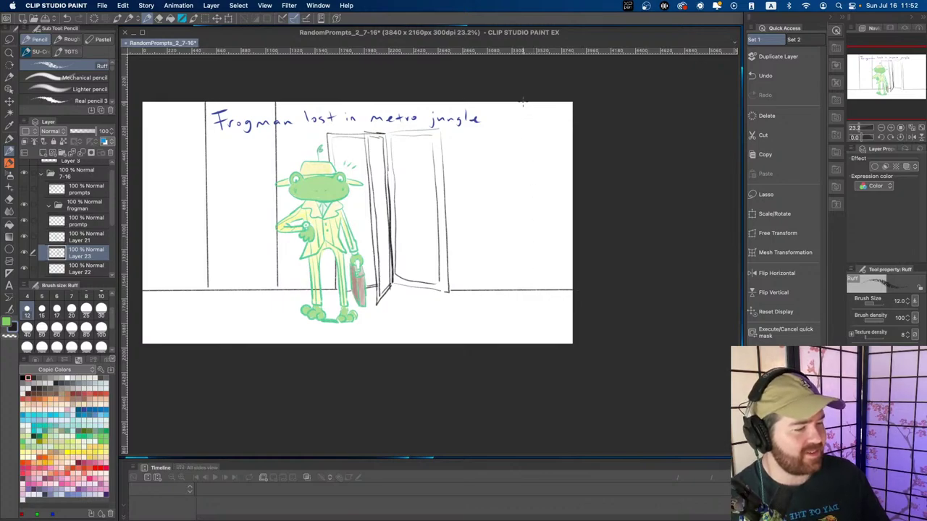
{"action": "left_click_drag", "start_coordinate": [523, 102], "coordinate": [530, 291]}
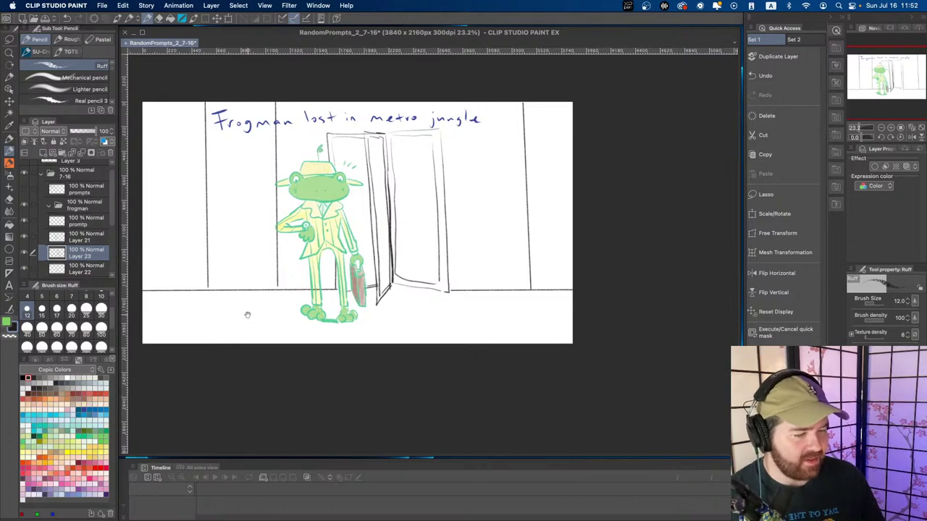
- Erase the heavy overlapping line along the projecting door leaf's right edge, down to its bottom corner
{"action": "left_click_drag", "start_coordinate": [370, 282], "coordinate": [349, 267]}
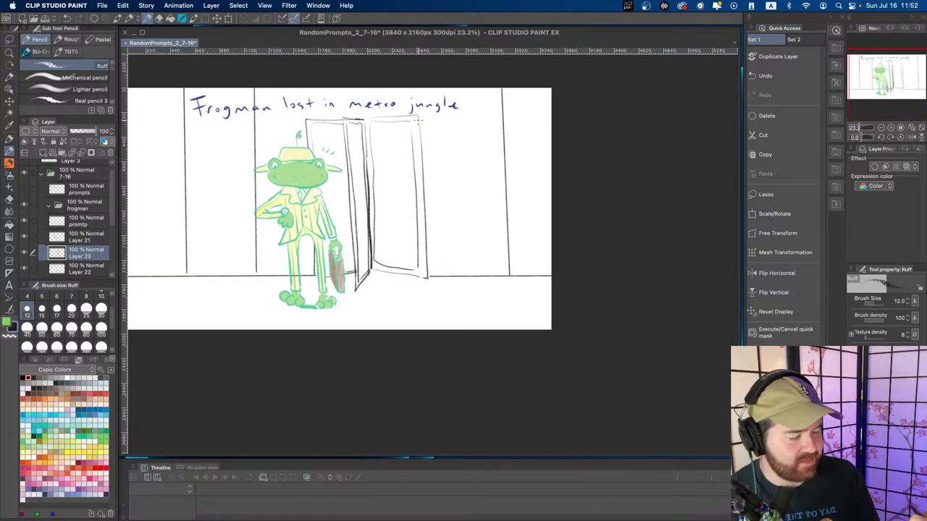
{"action": "key", "text": "e"}
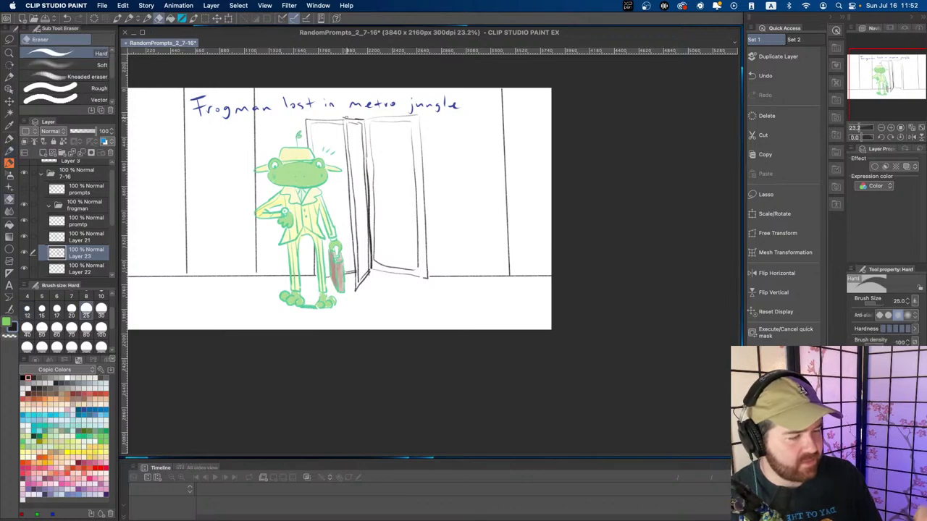
{"action": "key", "text": "p"}
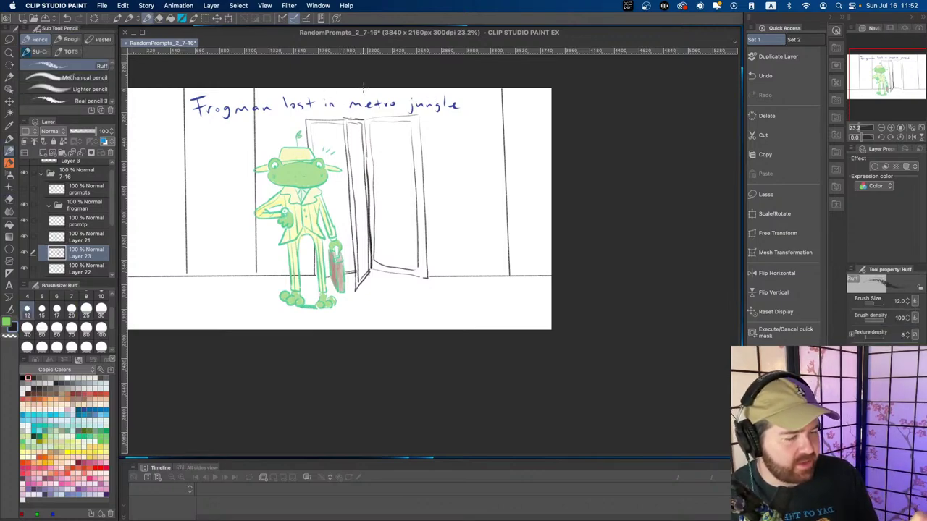
{"action": "scroll", "coordinate": [362, 87], "scroll_direction": "left", "scroll_amount": 2}
{"action": "key", "text": "e"}
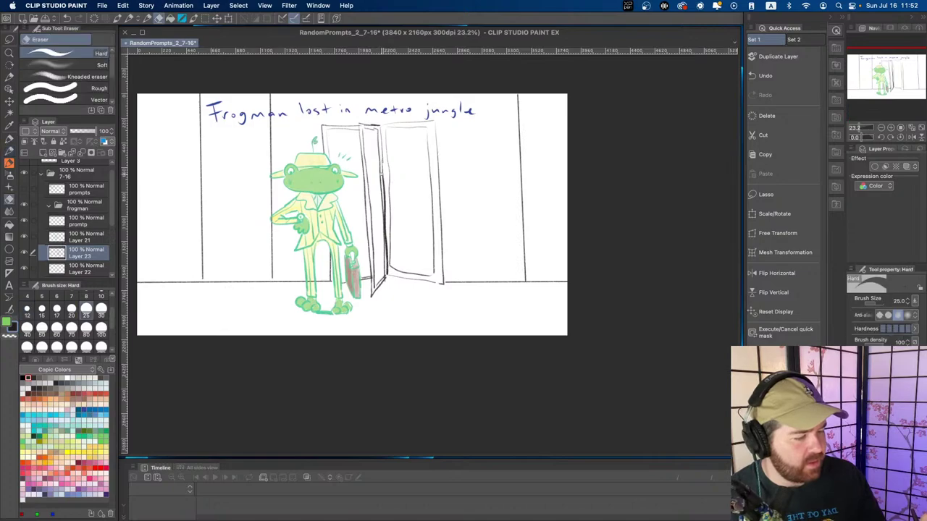
{"action": "mouse_move", "coordinate": [381, 170]}
{"action": "left_mouse_down"}
{"action": "mouse_move", "coordinate": [387, 257]}
{"action": "mouse_move", "coordinate": [381, 141]}
{"action": "mouse_move", "coordinate": [385, 233]}
{"action": "left_mouse_up"}
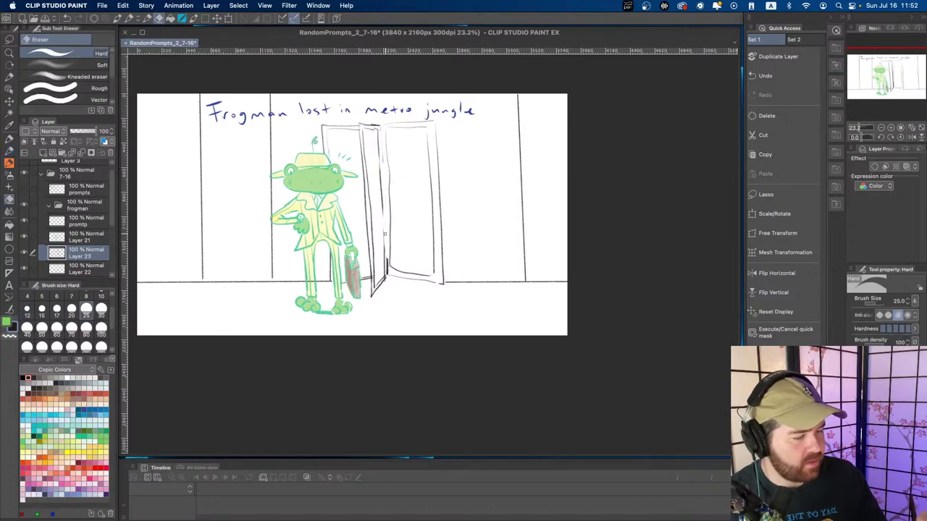
{"action": "left_click_drag", "start_coordinate": [387, 266], "coordinate": [387, 273]}
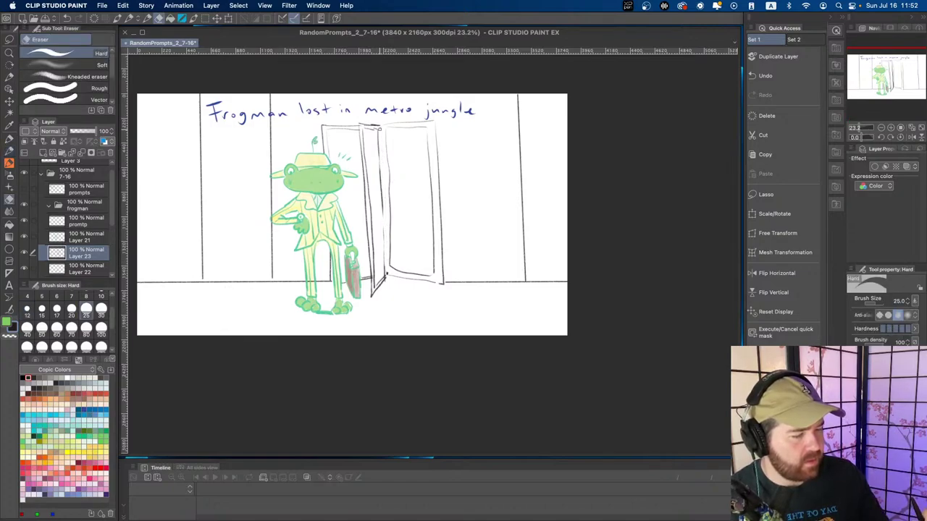
- Redraw the projecting door leaf's right edge as a single pencil line up to its top corner
{"action": "key", "text": "p"}
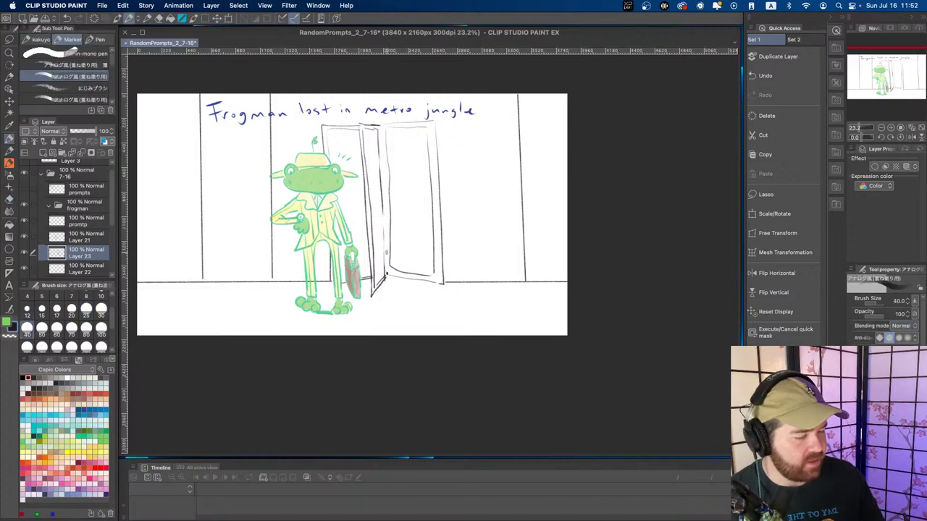
{"action": "key", "text": "p"}
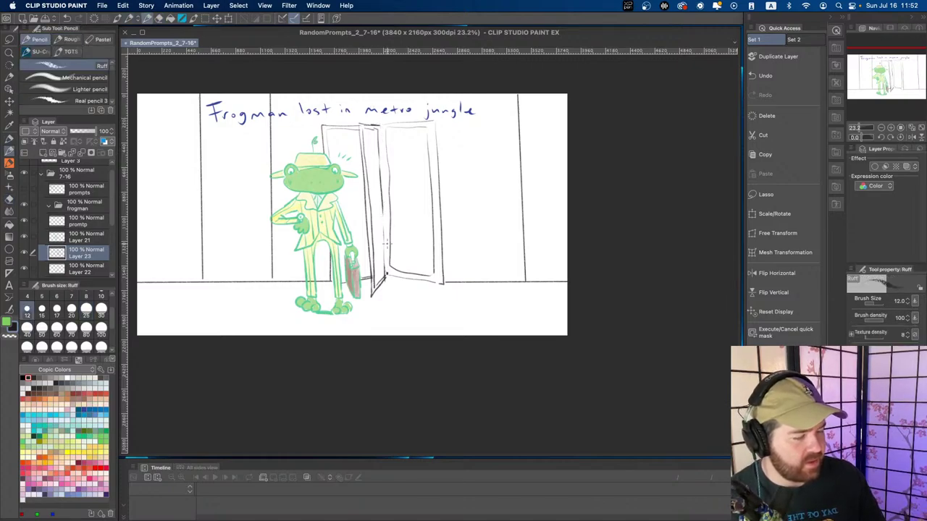
{"action": "mouse_move", "coordinate": [383, 245]}
{"action": "left_mouse_down"}
{"action": "mouse_move", "coordinate": [390, 214]}
{"action": "mouse_move", "coordinate": [381, 125]}
{"action": "left_mouse_up"}
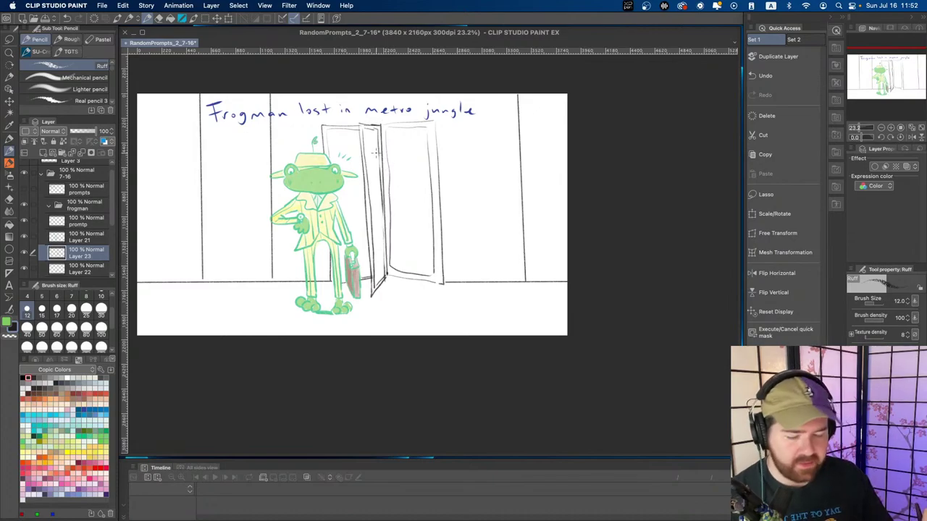
{"action": "key", "text": "super+z"}
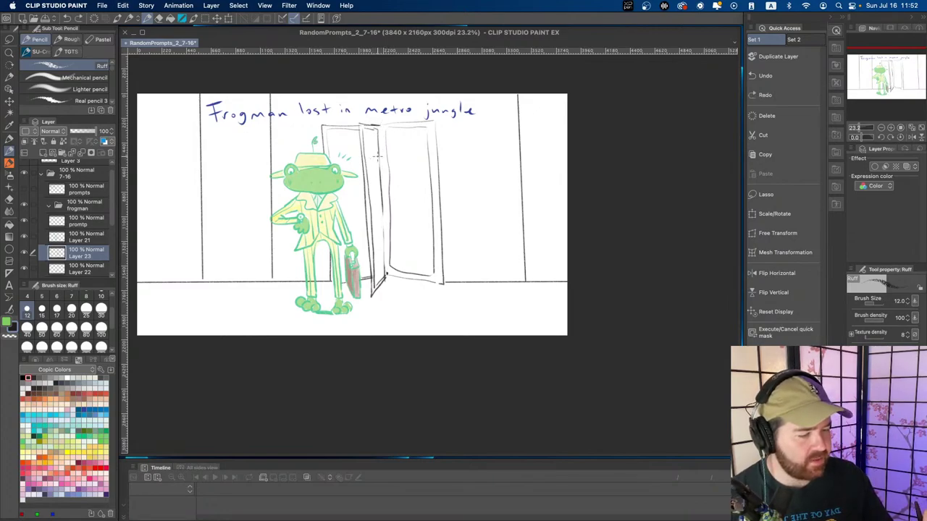
{"action": "key", "text": "super+y"}
- Clean up the inner frame at the top of the projecting door leaf and redraw its upper inner line
{"action": "key", "text": "e"}
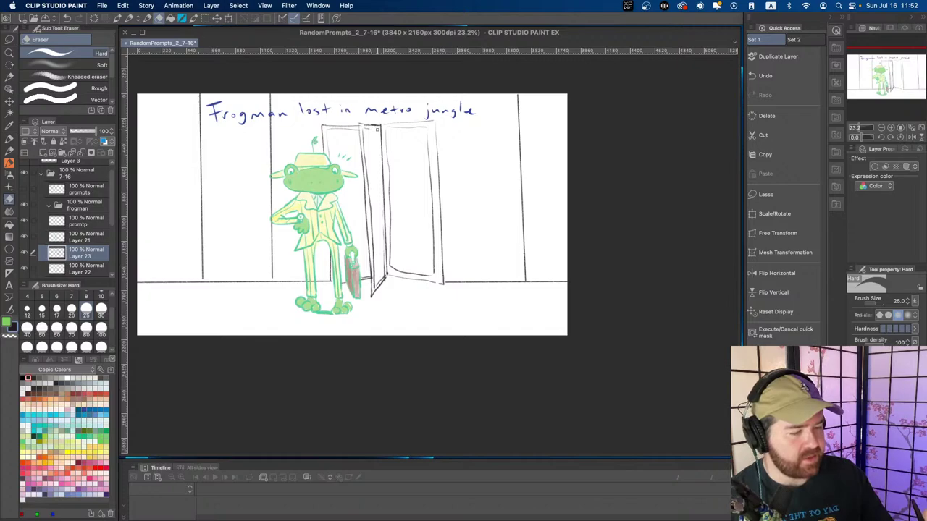
{"action": "key", "text": "p"}
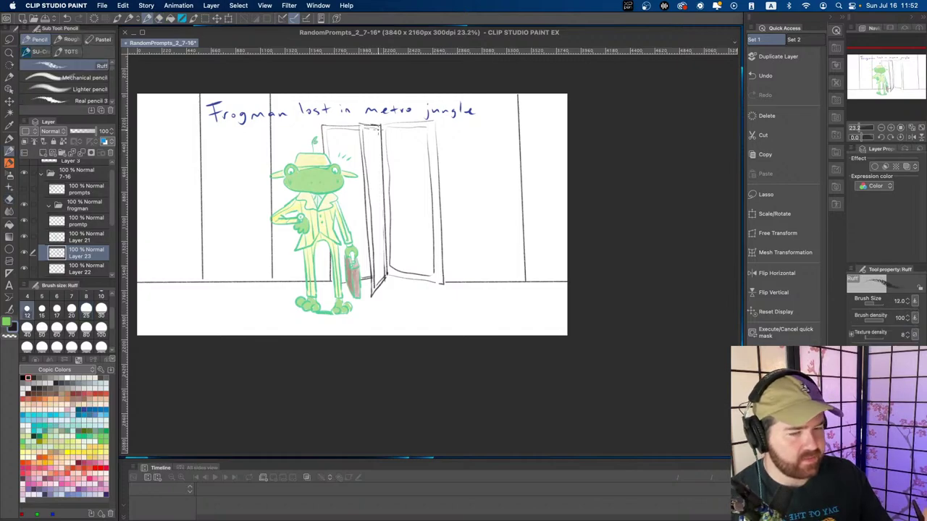
{"action": "key", "text": "ctrl+z"}
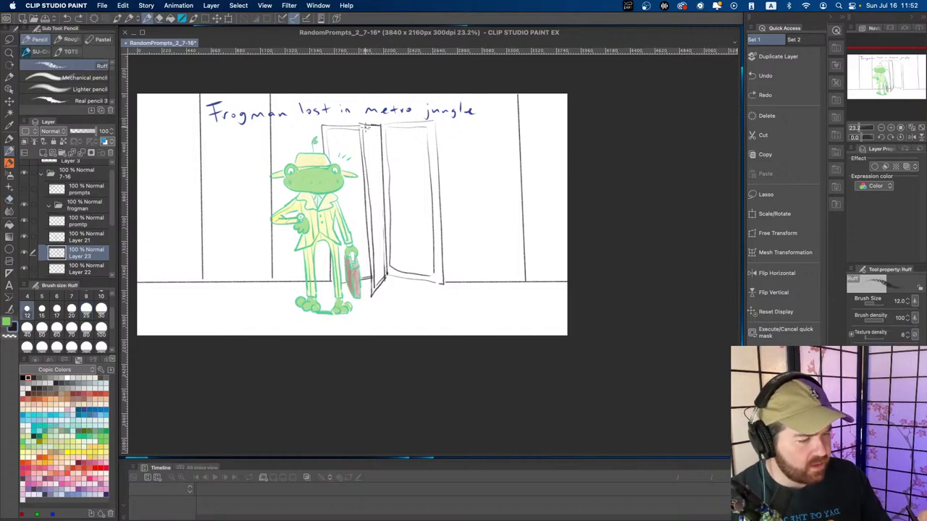
{"action": "mouse_move", "coordinate": [367, 127]}
{"action": "left_mouse_down"}
{"action": "mouse_move", "coordinate": [379, 136]}
{"action": "mouse_move", "coordinate": [384, 210]}
{"action": "left_mouse_up"}
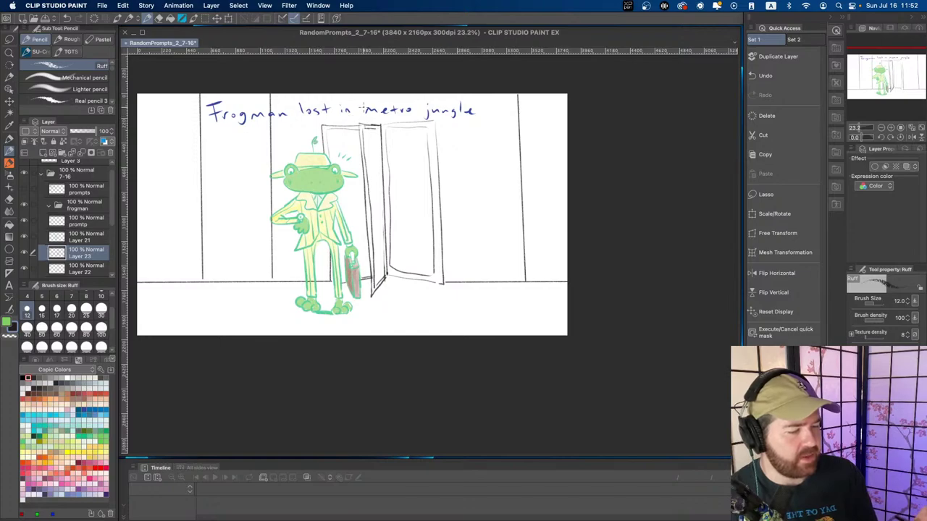
- Try short horizontal motion strokes on the door panel behind the frog, and undo them
{"action": "left_click_drag", "start_coordinate": [338, 137], "coordinate": [350, 137]}
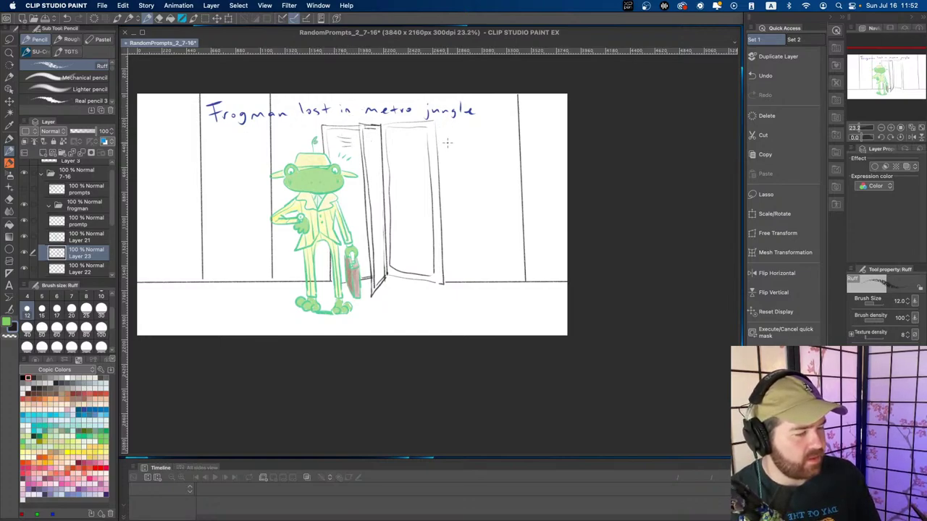
{"action": "left_click_drag", "start_coordinate": [350, 211], "coordinate": [361, 221]}
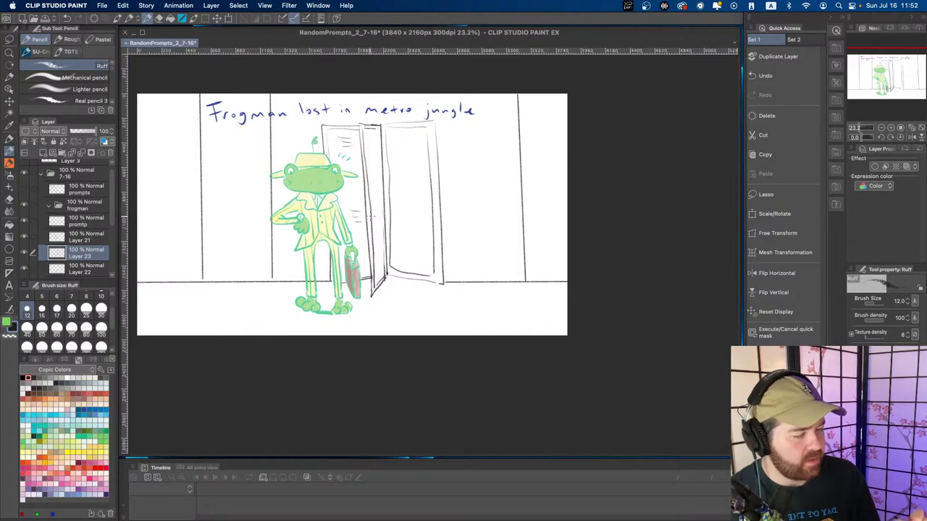
{"action": "key", "text": "super+z"}
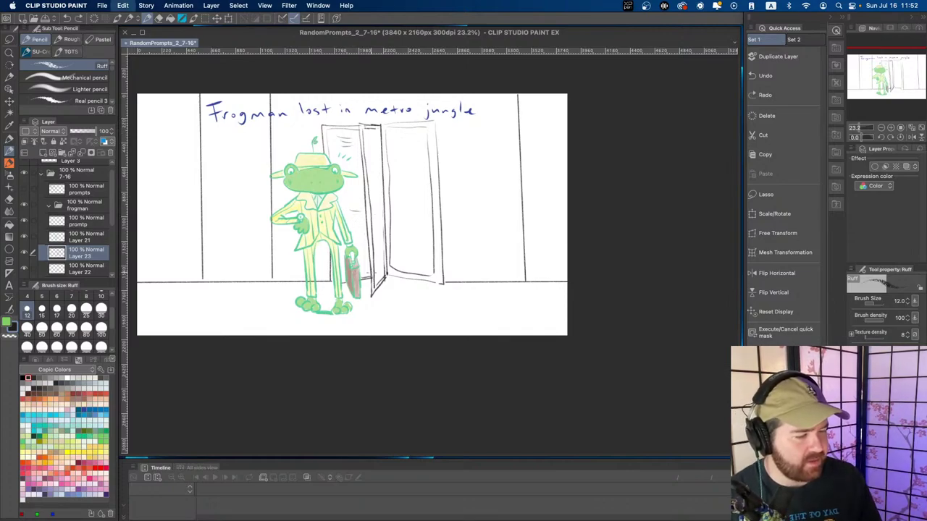
{"action": "key", "text": "super+z"}
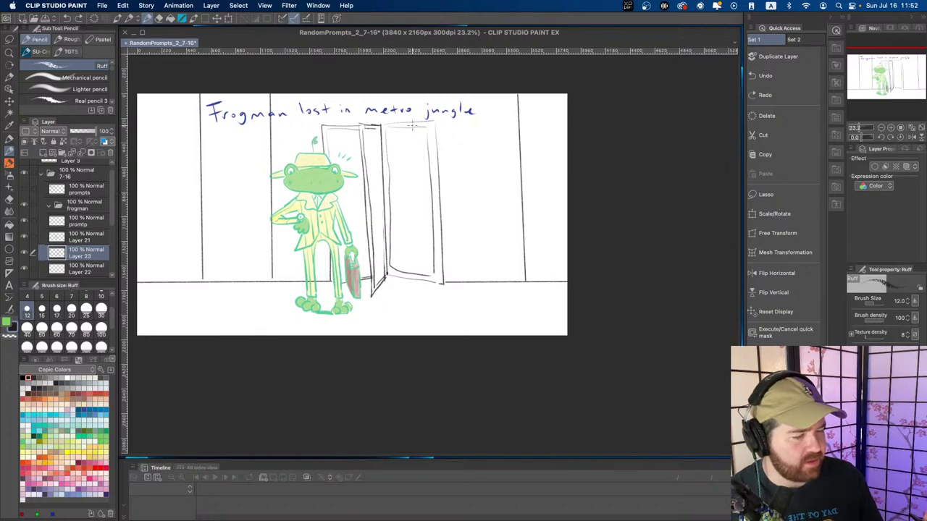
- Try curved motion lines sweeping across the projecting door leaf and beside the frog, and undo them
{"action": "mouse_move", "coordinate": [374, 172]}
{"action": "left_mouse_down"}
{"action": "mouse_move", "coordinate": [396, 183]}
{"action": "mouse_move", "coordinate": [384, 194]}
{"action": "mouse_move", "coordinate": [392, 227]}
{"action": "mouse_move", "coordinate": [407, 179]}
{"action": "left_mouse_up"}
{"action": "key", "text": "super+z"}
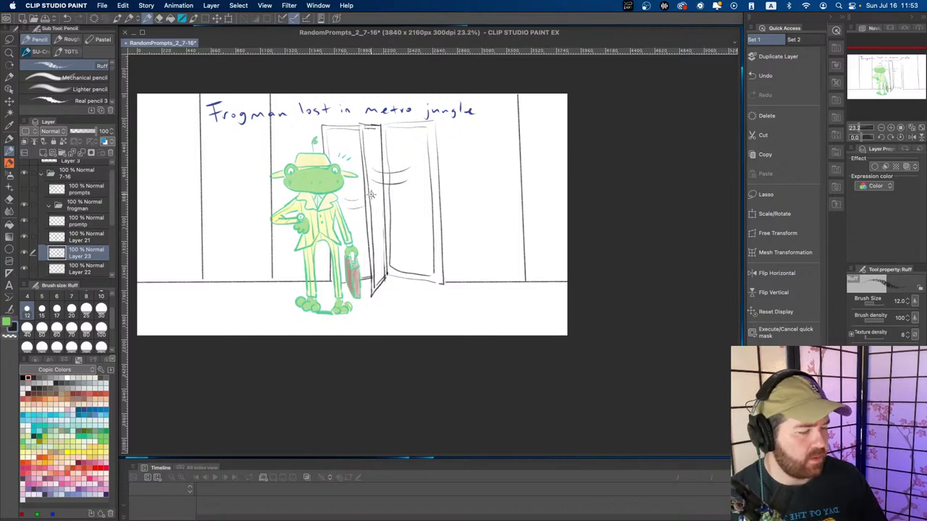
{"action": "key", "text": "p"}
{"action": "key", "text": "super+z"}
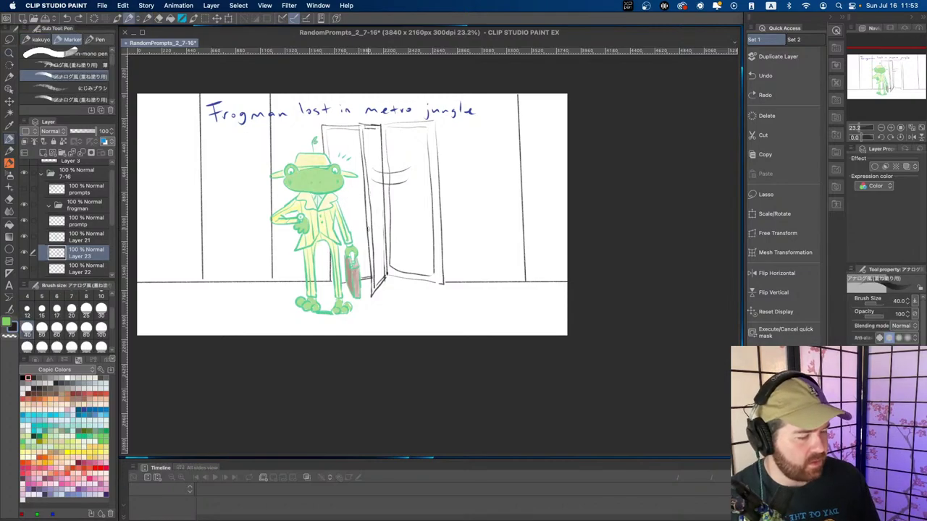
{"action": "key", "text": "super+z"}
{"action": "key", "text": "p"}
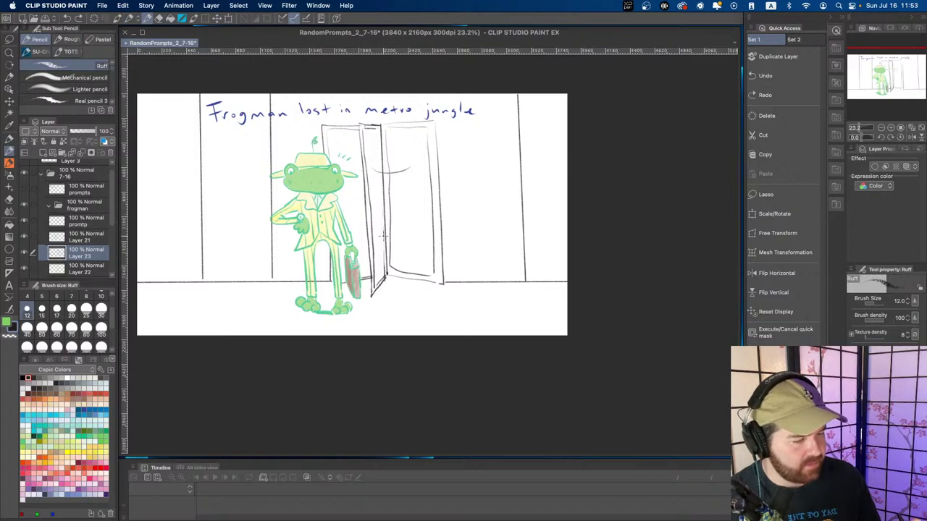
{"action": "left_click_drag", "start_coordinate": [372, 183], "coordinate": [407, 178]}
{"action": "key", "text": "super+z"}
{"action": "key", "text": "super+z"}
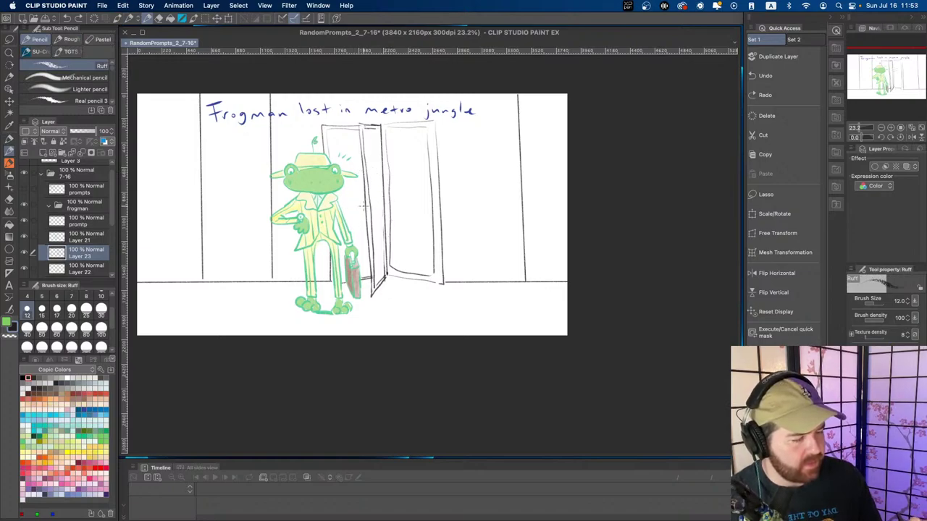
- Draw curved motion lines sweeping from beside the frog's shoulder across the projecting door leaf, undoing the stray strokes
{"action": "left_click_drag", "start_coordinate": [348, 207], "coordinate": [396, 199]}
{"action": "mouse_move", "coordinate": [352, 222]}
{"action": "left_mouse_down"}
{"action": "mouse_move", "coordinate": [395, 210]}
{"action": "mouse_move", "coordinate": [396, 199]}
{"action": "mouse_move", "coordinate": [367, 216]}
{"action": "mouse_move", "coordinate": [384, 214]}
{"action": "mouse_move", "coordinate": [389, 209]}
{"action": "mouse_move", "coordinate": [337, 217]}
{"action": "left_mouse_up"}
{"action": "key", "text": "super+z"}
{"action": "key", "text": "super+z"}
{"action": "key", "text": "super+z"}
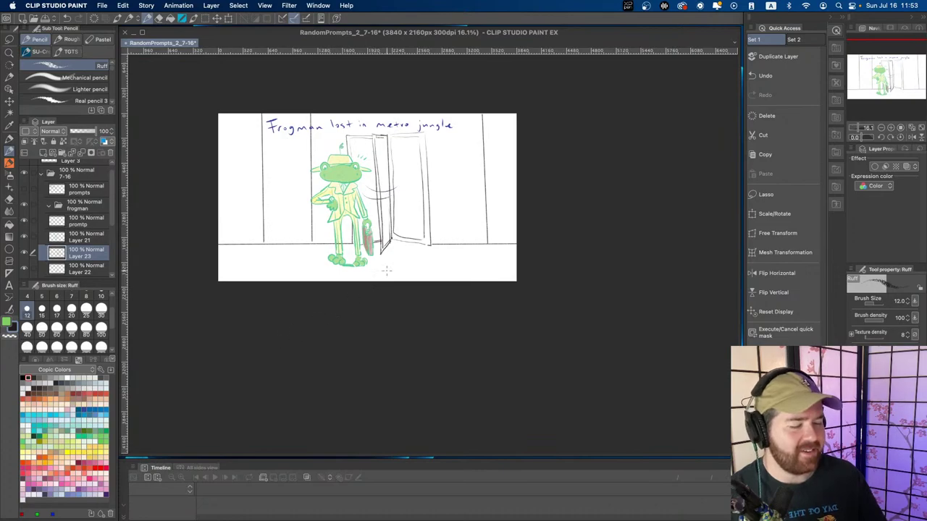
{"action": "left_click_drag", "start_coordinate": [365, 281], "coordinate": [351, 265]}
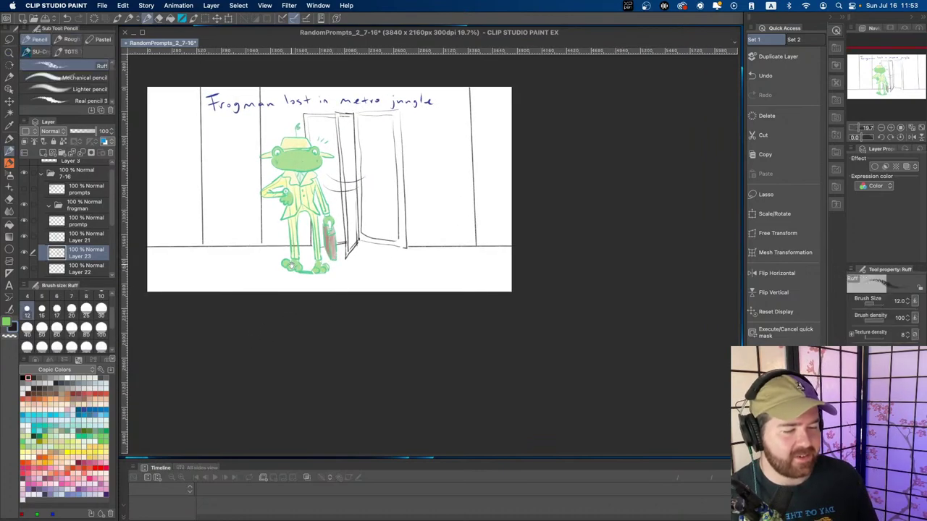
- Add a new layer directly above Layer 22, beneath the door line art on Layer 23
{"action": "left_click_drag", "start_coordinate": [288, 255], "coordinate": [300, 283]}
{"action": "left_click", "coordinate": [72, 274]}
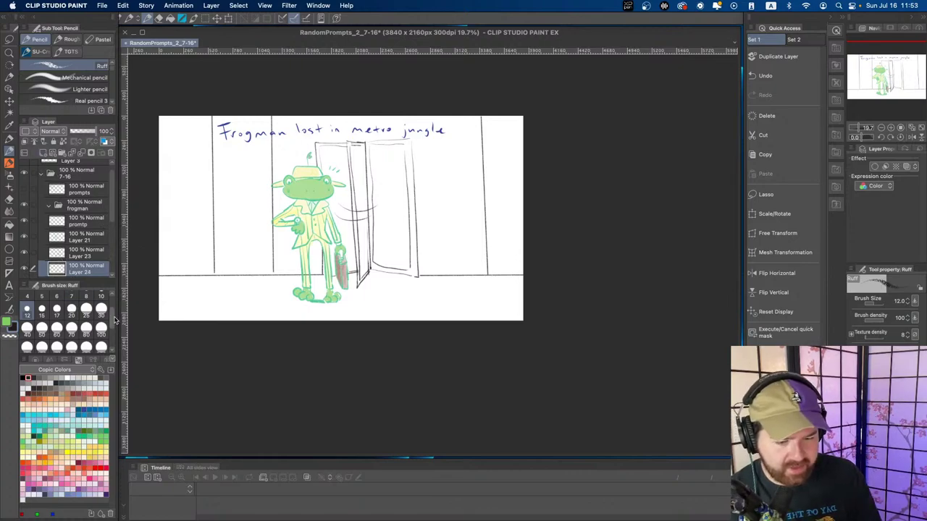
{"action": "scroll", "coordinate": [105, 263], "scroll_direction": "down", "scroll_amount": 2}
{"action": "left_click", "coordinate": [26, 242]}
{"action": "left_click", "coordinate": [26, 242]}
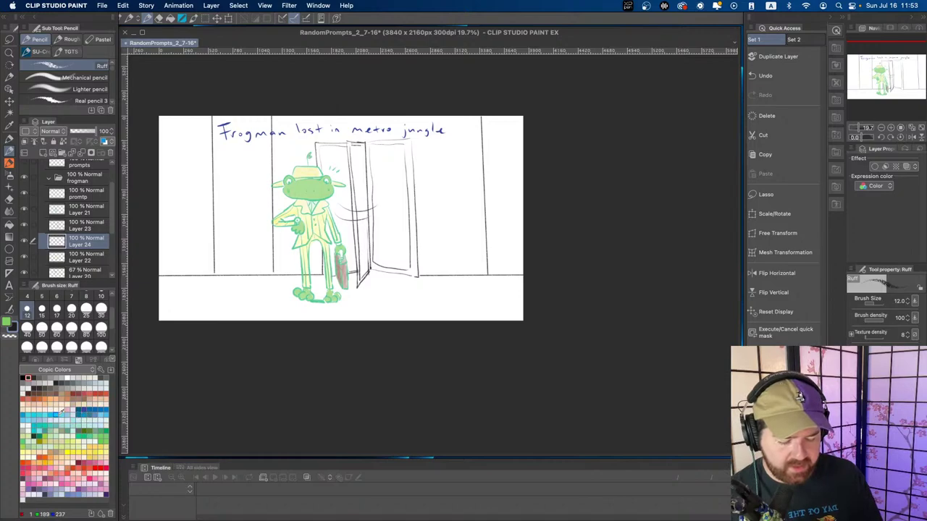
- Try light blue watercolor marker strokes at brush sizes 250 and 70 on the far-left wall panel, and undo them
{"action": "key", "text": "p"}
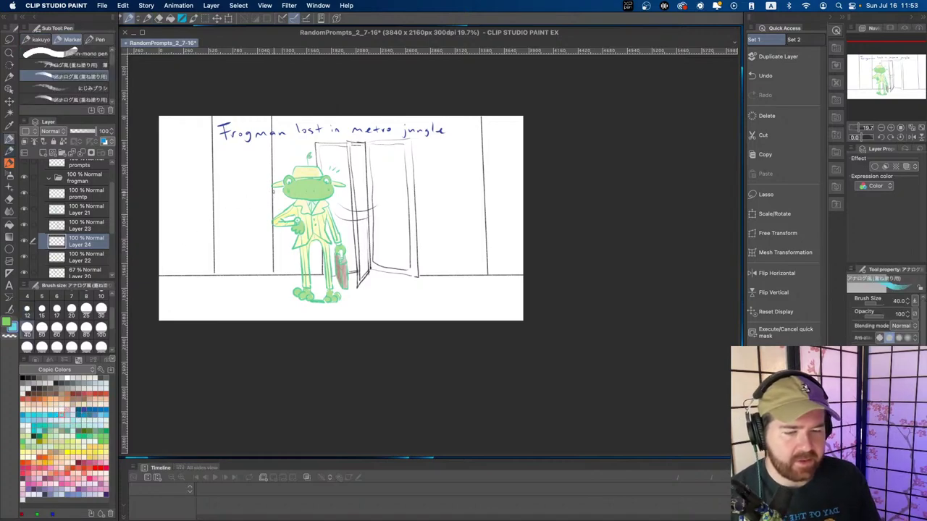
{"action": "key", "text": "b"}
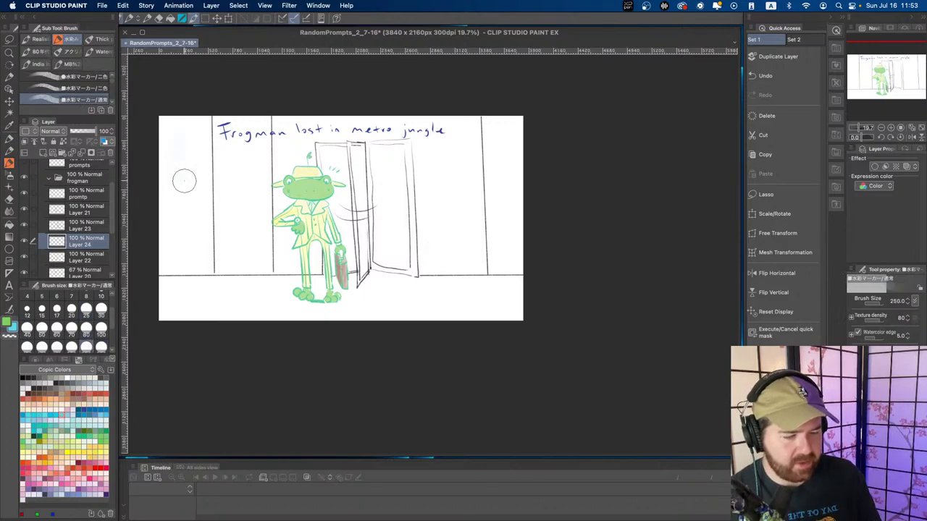
{"action": "mouse_move", "coordinate": [182, 180]}
{"action": "left_mouse_down"}
{"action": "mouse_move", "coordinate": [183, 225]}
{"action": "mouse_move", "coordinate": [184, 134]}
{"action": "left_mouse_up"}
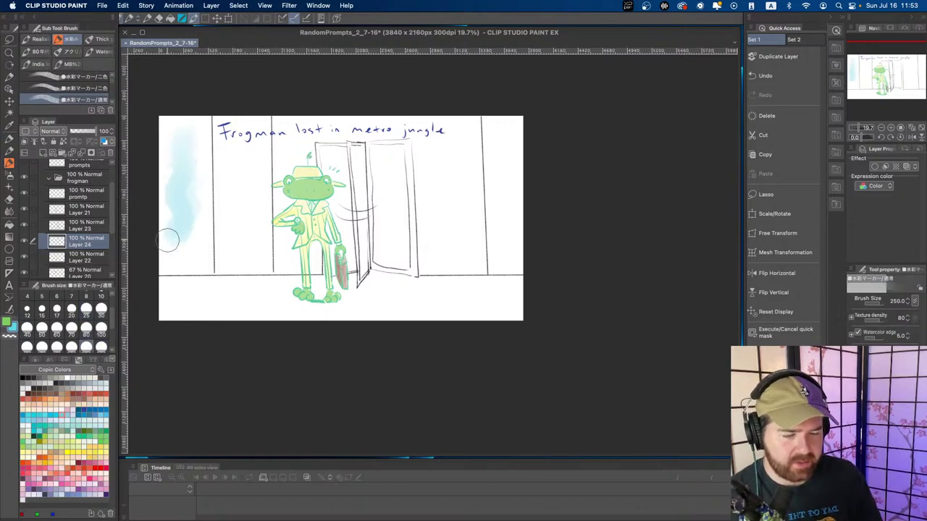
{"action": "key", "text": "super+z"}
{"action": "key", "text": "ctrl+z"}
{"action": "left_click", "coordinate": [71, 327]}
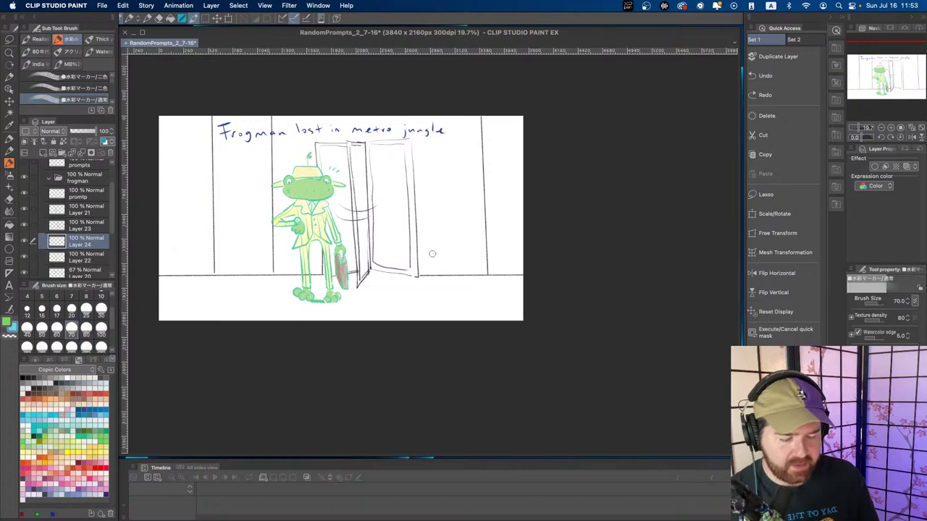
{"action": "left_click_drag", "start_coordinate": [185, 136], "coordinate": [175, 152]}
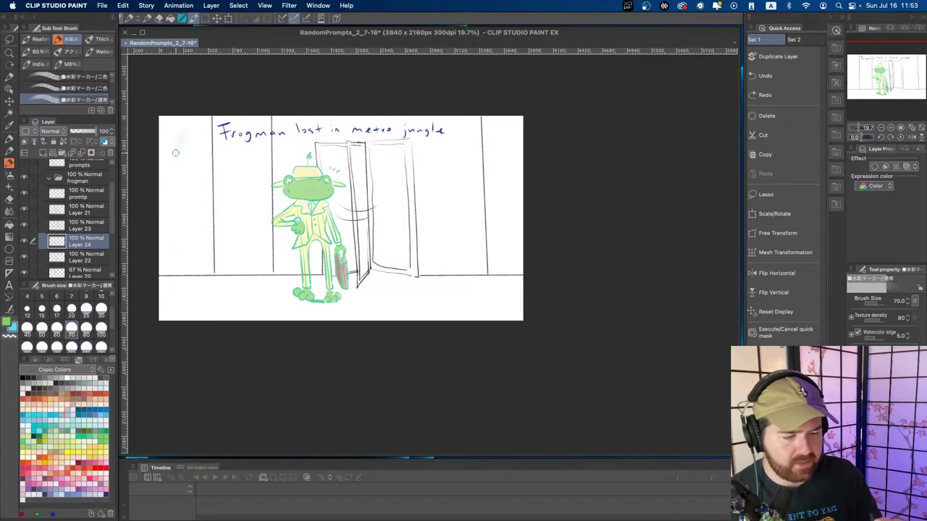
{"action": "key", "text": "ctrl+z"}
- Paint a small light blue patch on the far-left wall panel with the Smooth watercolor brush at size 80
{"action": "left_click", "coordinate": [103, 51]}
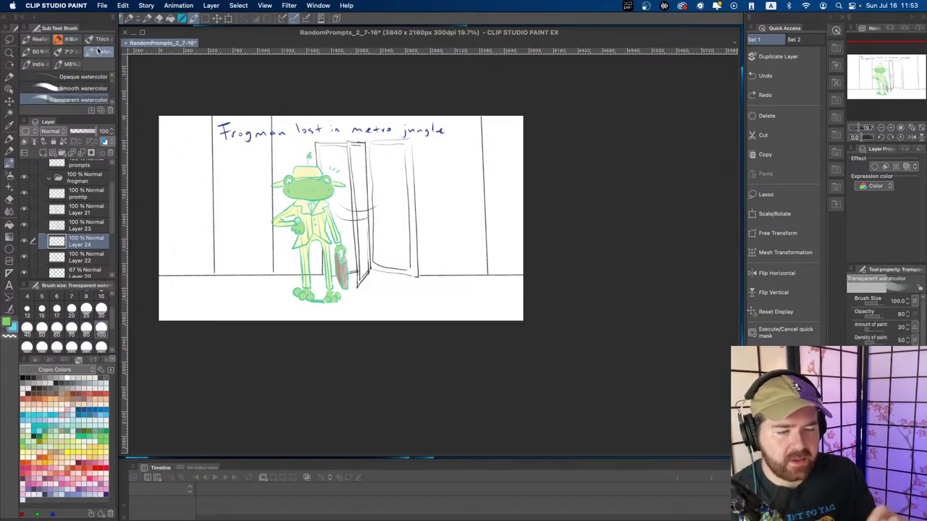
{"action": "left_click_drag", "start_coordinate": [113, 84], "coordinate": [111, 79]}
{"action": "left_click", "coordinate": [79, 89]}
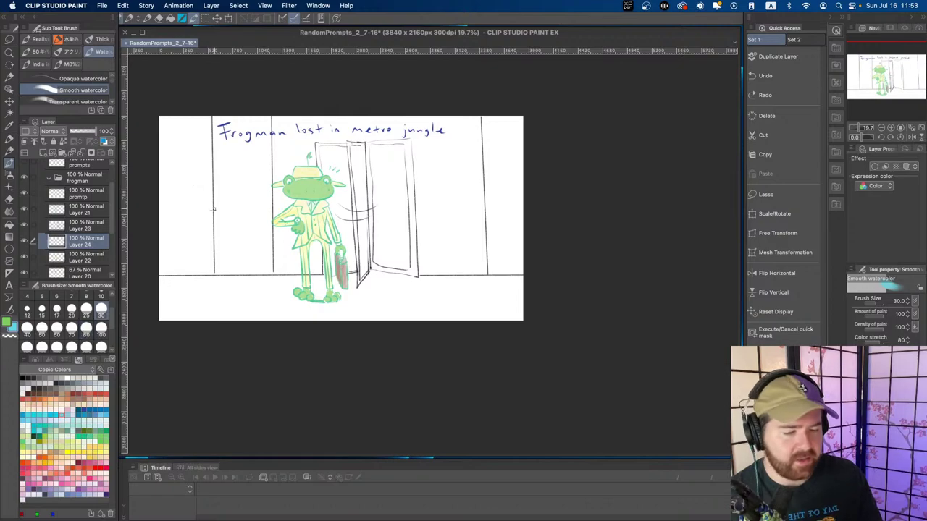
{"action": "left_click", "coordinate": [86, 328]}
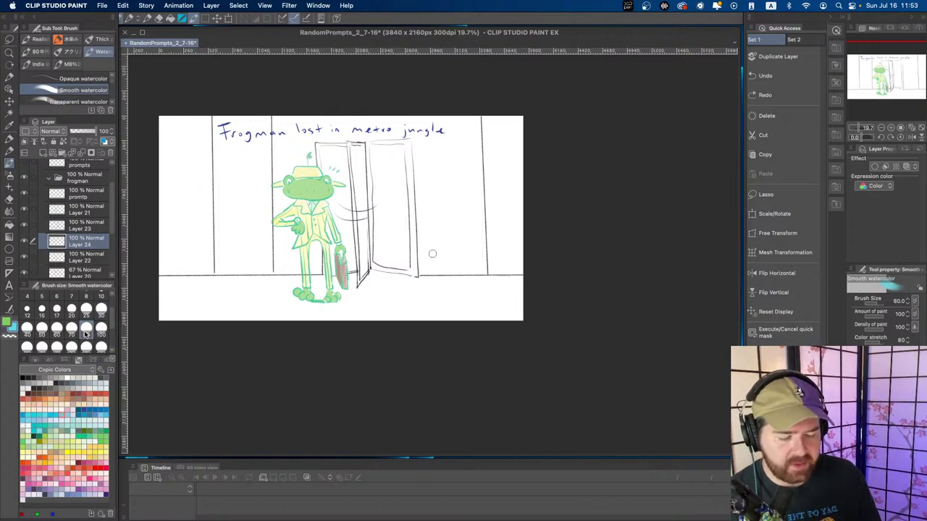
{"action": "left_click_drag", "start_coordinate": [191, 230], "coordinate": [187, 199]}
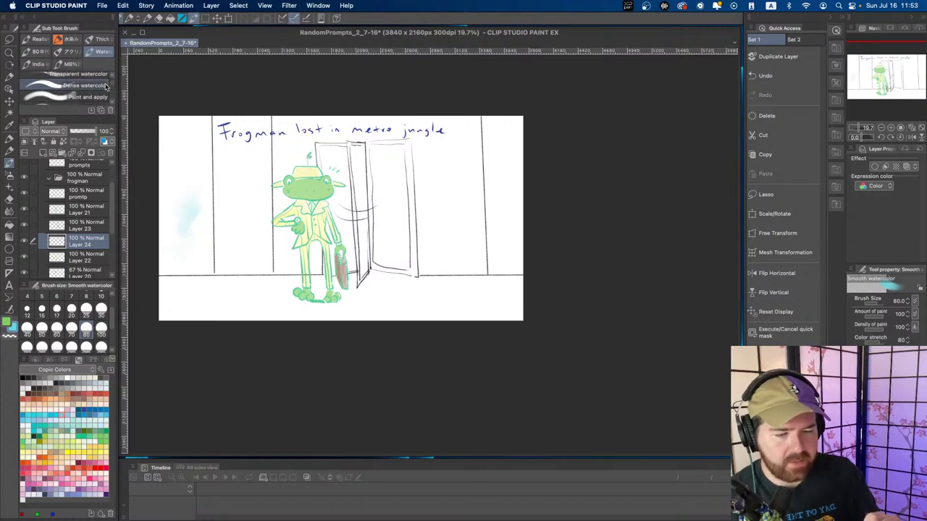
- Wash the far-left wall panel in light blue with the Transparent watercolor brush at size 100, undoing the first stroke
{"action": "left_click", "coordinate": [101, 87]}
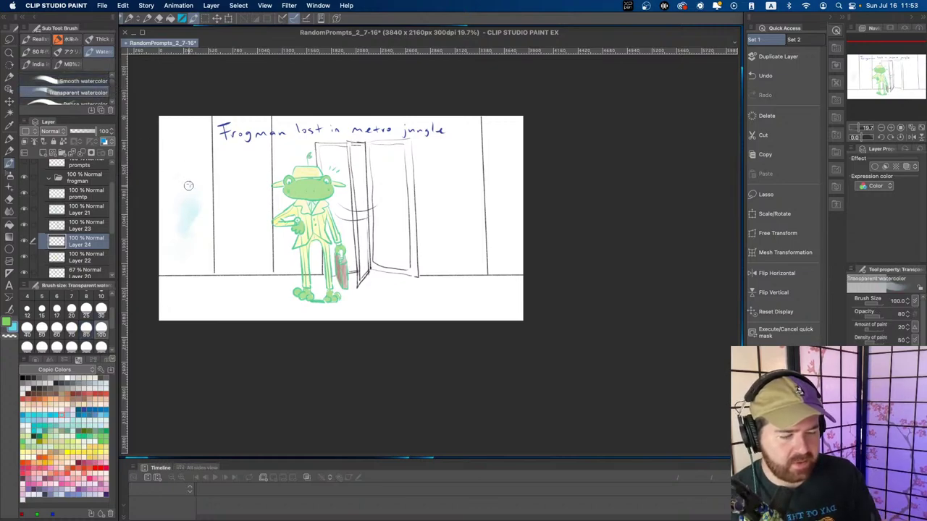
{"action": "left_click_drag", "start_coordinate": [187, 194], "coordinate": [185, 146]}
{"action": "key", "text": "ctrl+z"}
{"action": "mouse_move", "coordinate": [174, 203]}
{"action": "left_mouse_down"}
{"action": "mouse_move", "coordinate": [192, 186]}
{"action": "mouse_move", "coordinate": [184, 154]}
{"action": "left_mouse_up"}
{"action": "mouse_move", "coordinate": [171, 227]}
{"action": "left_mouse_down"}
{"action": "mouse_move", "coordinate": [179, 252]}
{"action": "mouse_move", "coordinate": [196, 238]}
{"action": "left_mouse_up"}
{"action": "mouse_move", "coordinate": [204, 153]}
{"action": "left_mouse_down"}
{"action": "mouse_move", "coordinate": [202, 123]}
{"action": "mouse_move", "coordinate": [188, 150]}
{"action": "left_mouse_up"}
{"action": "mouse_move", "coordinate": [180, 246]}
{"action": "left_mouse_down"}
{"action": "mouse_move", "coordinate": [194, 184]}
{"action": "mouse_move", "coordinate": [173, 141]}
{"action": "left_mouse_up"}
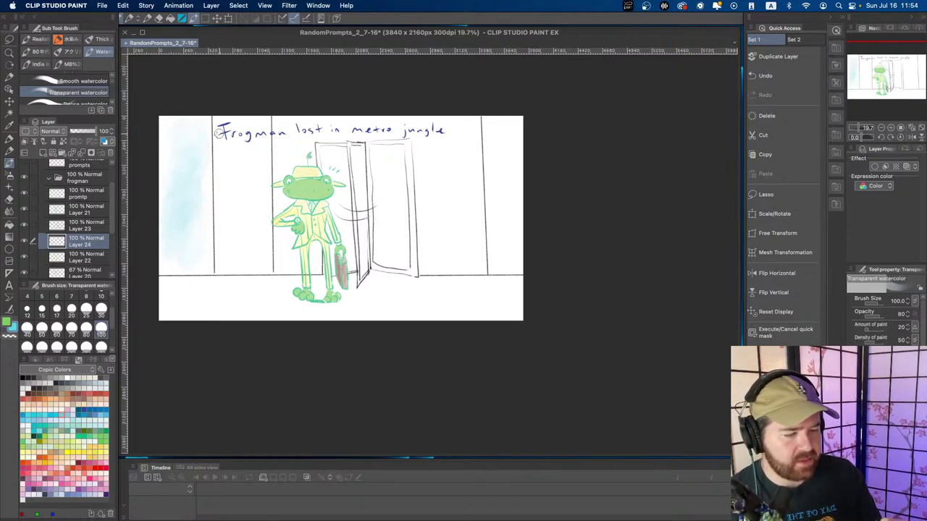
- Wash the remaining wall panels and the revolving door's glass in light blue with the Transparent watercolor brush
{"action": "mouse_move", "coordinate": [225, 243]}
{"action": "left_mouse_down"}
{"action": "mouse_move", "coordinate": [239, 244]}
{"action": "mouse_move", "coordinate": [241, 264]}
{"action": "left_mouse_up"}
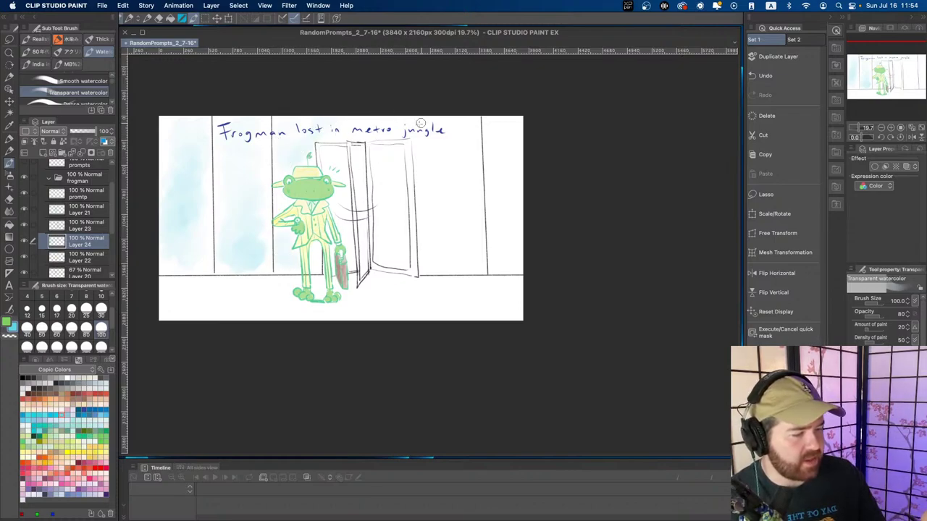
{"action": "mouse_move", "coordinate": [427, 142]}
{"action": "left_mouse_down"}
{"action": "mouse_move", "coordinate": [456, 168]}
{"action": "mouse_move", "coordinate": [441, 223]}
{"action": "mouse_move", "coordinate": [459, 243]}
{"action": "left_mouse_up"}
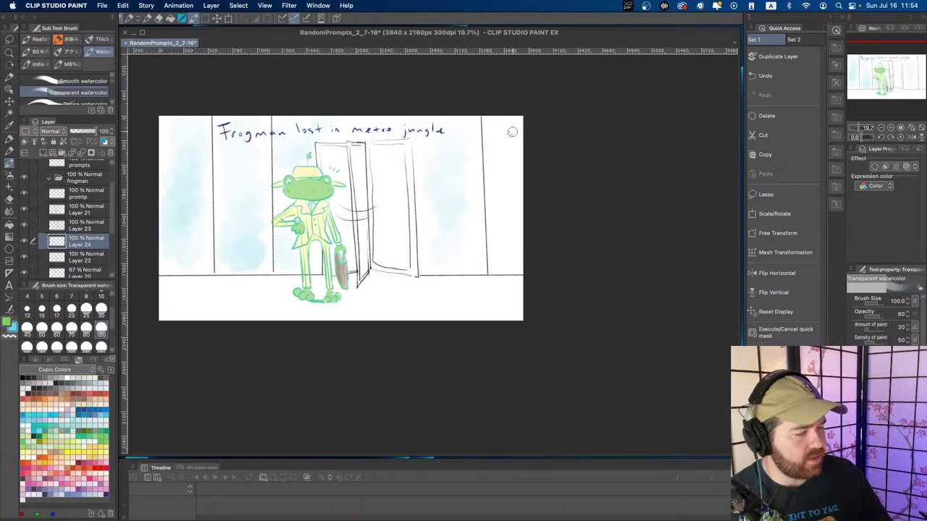
{"action": "mouse_move", "coordinate": [507, 173]}
{"action": "left_mouse_down"}
{"action": "mouse_move", "coordinate": [503, 253]}
{"action": "mouse_move", "coordinate": [511, 242]}
{"action": "mouse_move", "coordinate": [495, 236]}
{"action": "mouse_move", "coordinate": [518, 200]}
{"action": "mouse_move", "coordinate": [519, 172]}
{"action": "left_mouse_up"}
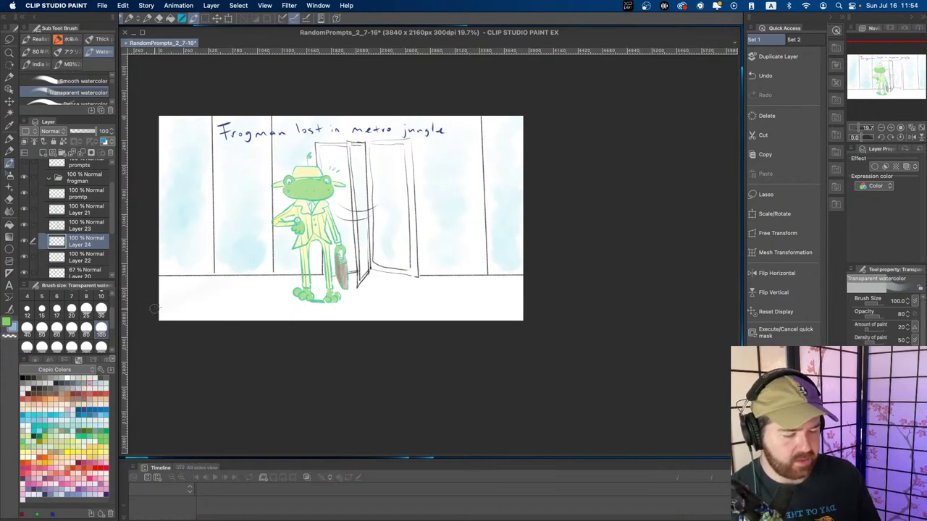
- Paint a light grey Transparent watercolor wash across the floor below the floor line
{"action": "mouse_move", "coordinate": [215, 284]}
{"action": "left_mouse_down"}
{"action": "mouse_move", "coordinate": [264, 284]}
{"action": "mouse_move", "coordinate": [164, 317]}
{"action": "mouse_move", "coordinate": [226, 305]}
{"action": "mouse_move", "coordinate": [240, 284]}
{"action": "mouse_move", "coordinate": [146, 293]}
{"action": "mouse_move", "coordinate": [319, 281]}
{"action": "mouse_move", "coordinate": [319, 292]}
{"action": "mouse_move", "coordinate": [220, 320]}
{"action": "mouse_move", "coordinate": [320, 317]}
{"action": "mouse_move", "coordinate": [352, 293]}
{"action": "mouse_move", "coordinate": [350, 282]}
{"action": "mouse_move", "coordinate": [339, 289]}
{"action": "mouse_move", "coordinate": [484, 281]}
{"action": "mouse_move", "coordinate": [551, 296]}
{"action": "mouse_move", "coordinate": [574, 285]}
{"action": "left_mouse_up"}
{"action": "left_click_drag", "start_coordinate": [337, 257], "coordinate": [319, 236]}
{"action": "left_click_drag", "start_coordinate": [381, 216], "coordinate": [362, 216]}
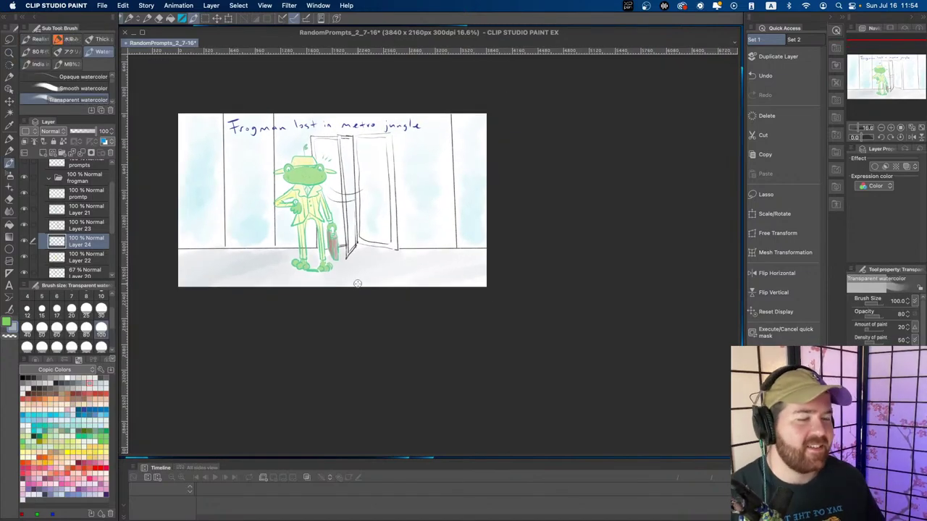
{"action": "key", "text": "super+0"}
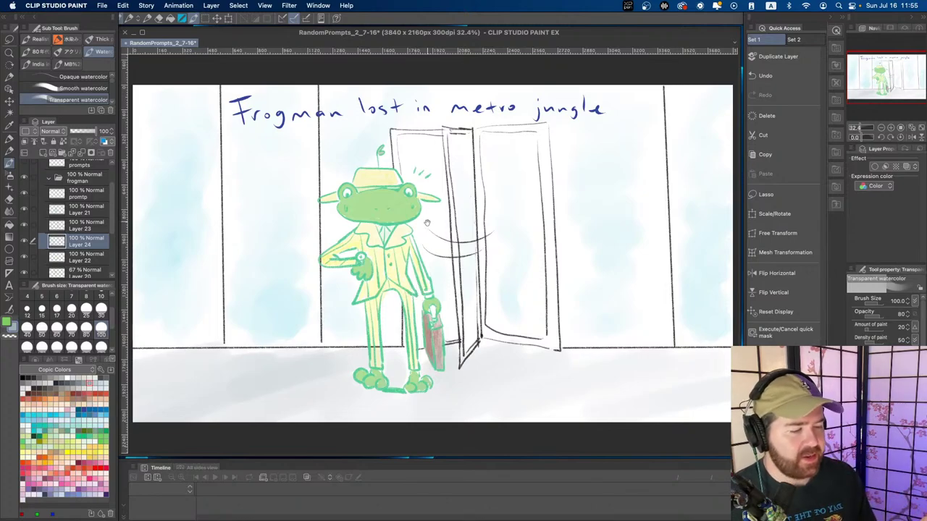
{"action": "left_click_drag", "start_coordinate": [433, 216], "coordinate": [418, 193]}
{"action": "key", "text": "super+space"}
{"action": "left_click_drag", "start_coordinate": [439, 235], "coordinate": [421, 233]}
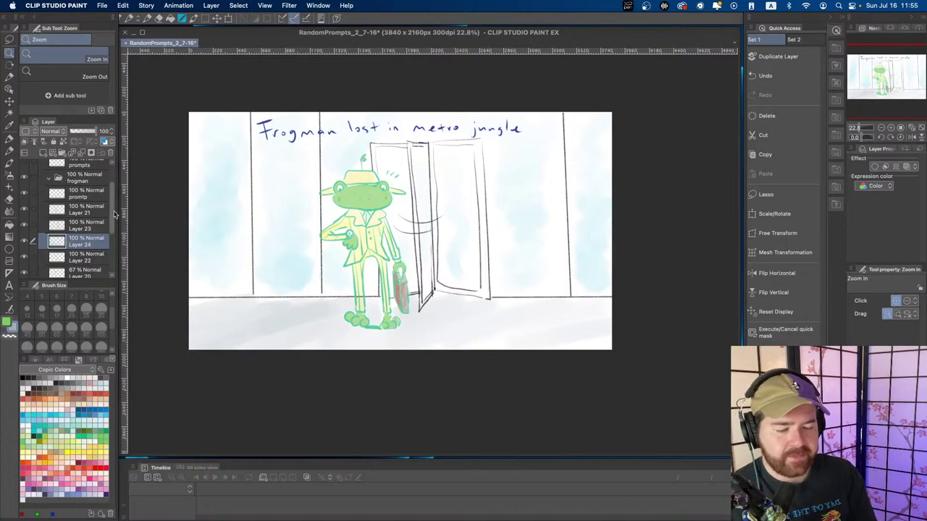
{"action": "scroll", "coordinate": [51, 187], "scroll_direction": "up", "scroll_amount": 1}
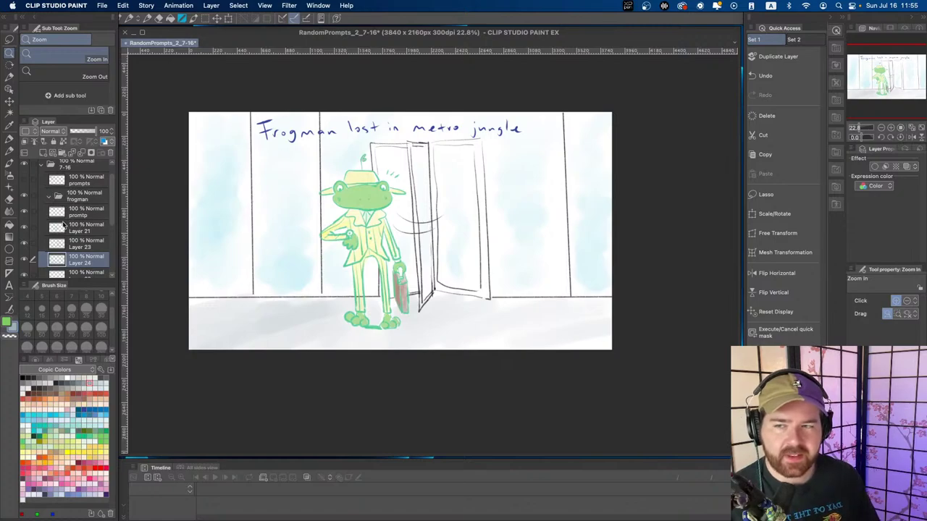
{"action": "scroll", "coordinate": [409, 284], "scroll_direction": "right", "scroll_amount": 1}
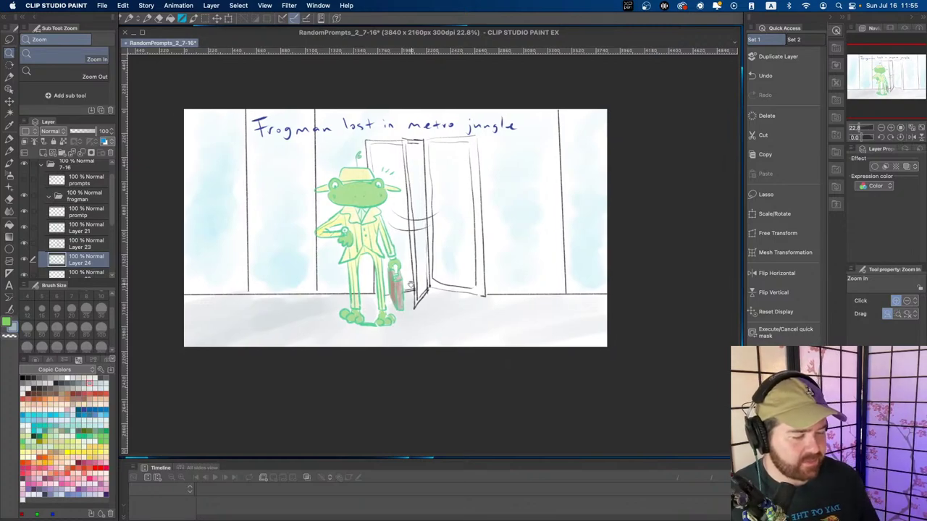
- Check which layer holds the briefcase coloring by hiding and showing layers one at a time, and select Layer 22
{"action": "left_click_drag", "start_coordinate": [399, 272], "coordinate": [477, 273]}
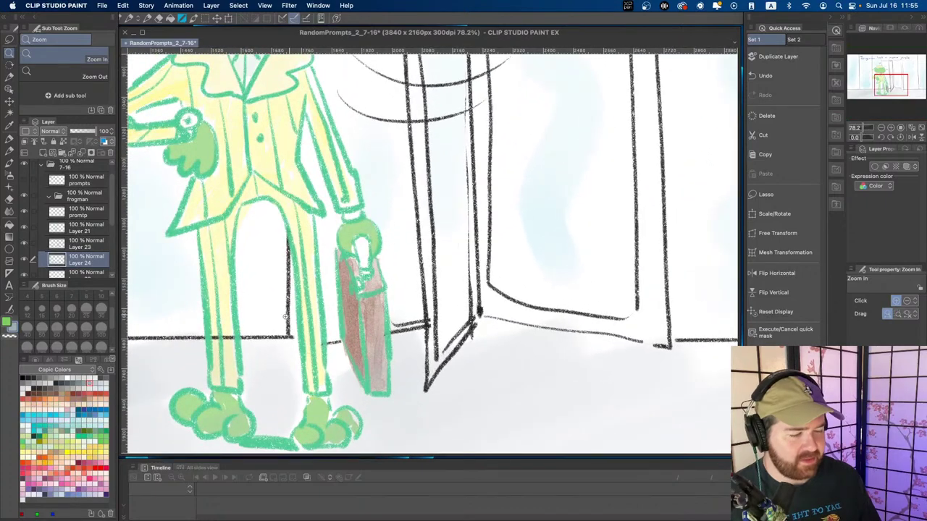
{"action": "left_click", "coordinate": [25, 260]}
{"action": "left_click", "coordinate": [25, 260]}
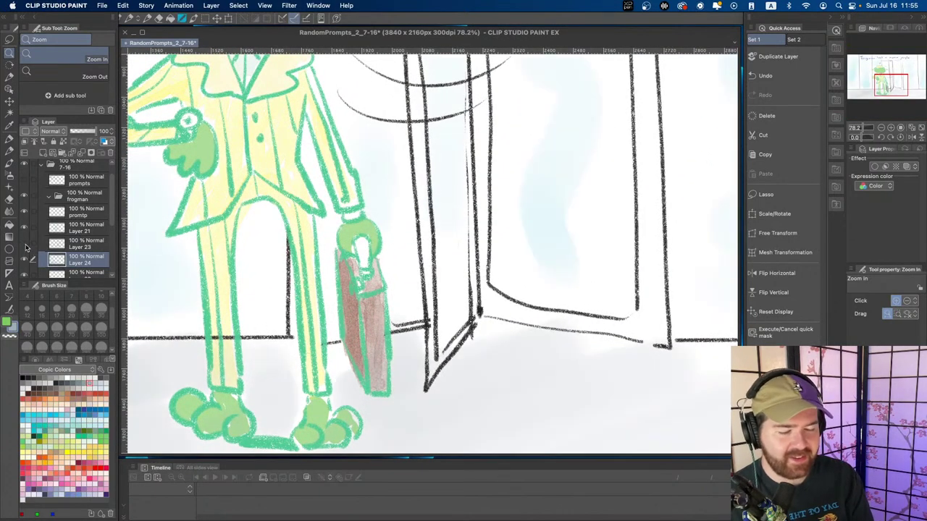
{"action": "left_click", "coordinate": [23, 245]}
{"action": "left_click", "coordinate": [23, 245]}
{"action": "scroll", "coordinate": [81, 247], "scroll_direction": "down", "scroll_amount": 1}
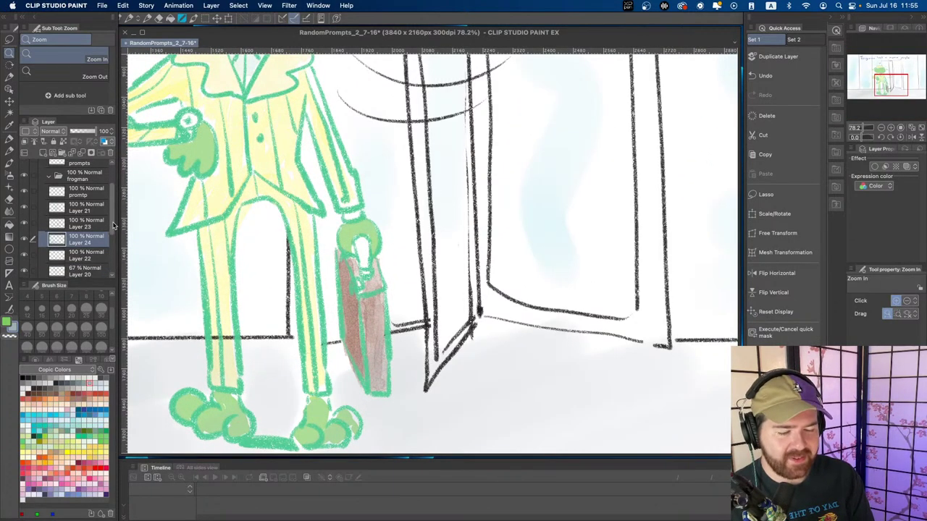
{"action": "left_click", "coordinate": [74, 259]}
{"action": "left_click", "coordinate": [24, 258]}
{"action": "left_click", "coordinate": [24, 258]}
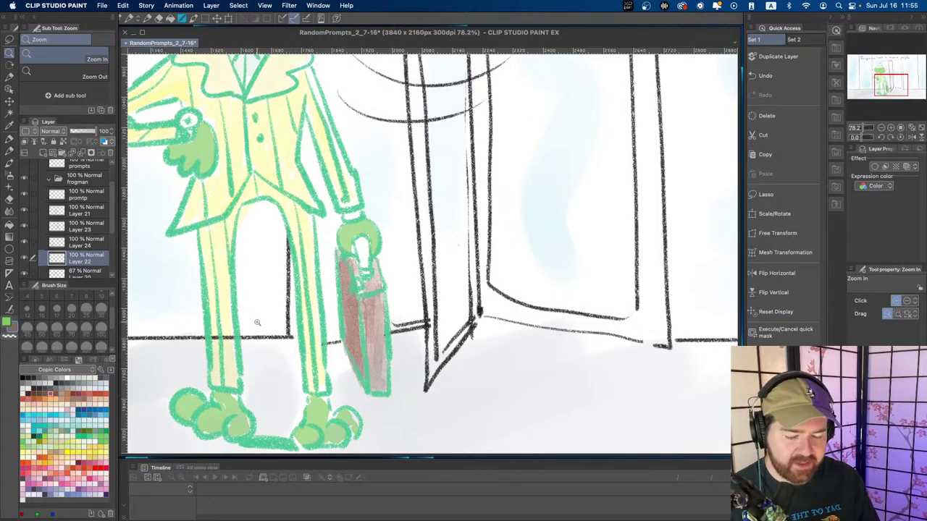
- Try coloring around the briefcase handle in brown with the watercolor marker at size 20, and undo the stroke
{"action": "key", "text": "b"}
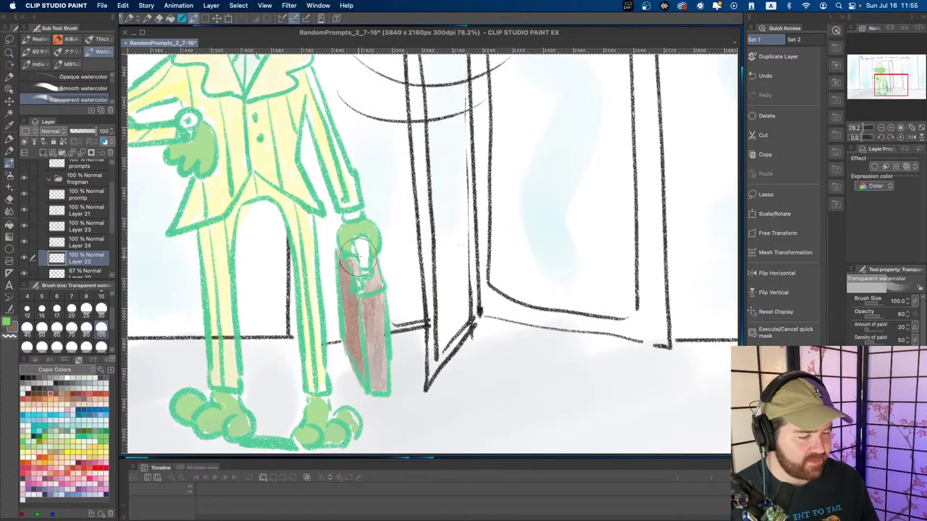
{"action": "left_click", "coordinate": [72, 40]}
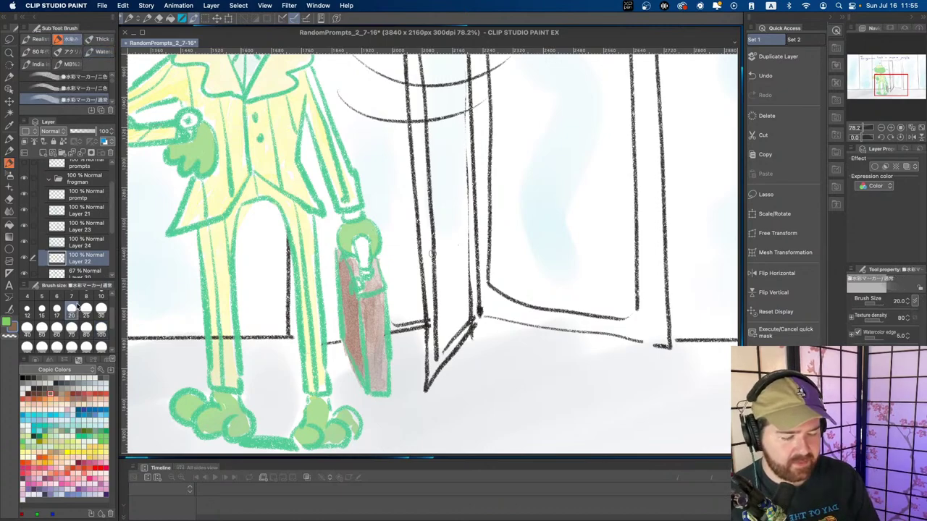
{"action": "mouse_move", "coordinate": [364, 256]}
{"action": "left_mouse_down"}
{"action": "mouse_move", "coordinate": [366, 267]}
{"action": "mouse_move", "coordinate": [347, 267]}
{"action": "left_mouse_up"}
{"action": "key", "text": "super+space"}
{"action": "left_click_drag", "start_coordinate": [404, 303], "coordinate": [318, 289]}
{"action": "key", "text": "space"}
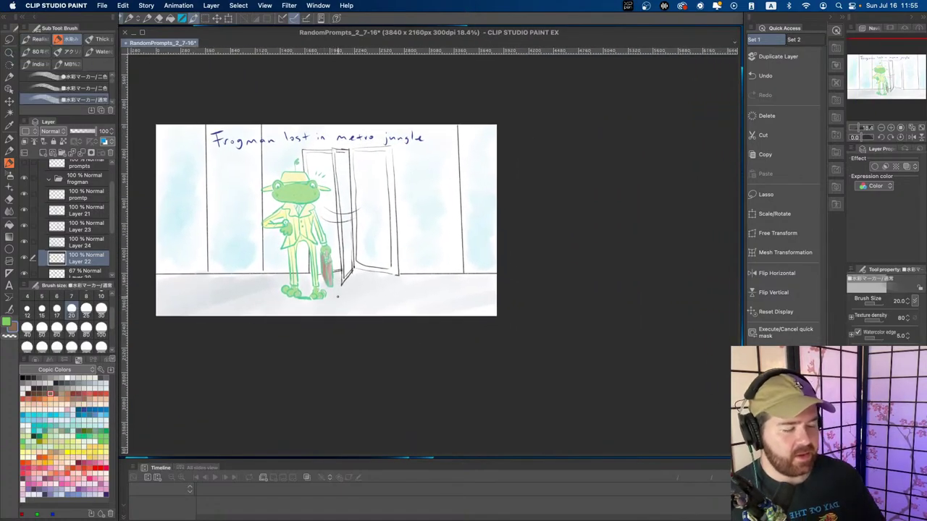
{"action": "key", "text": "super+z"}
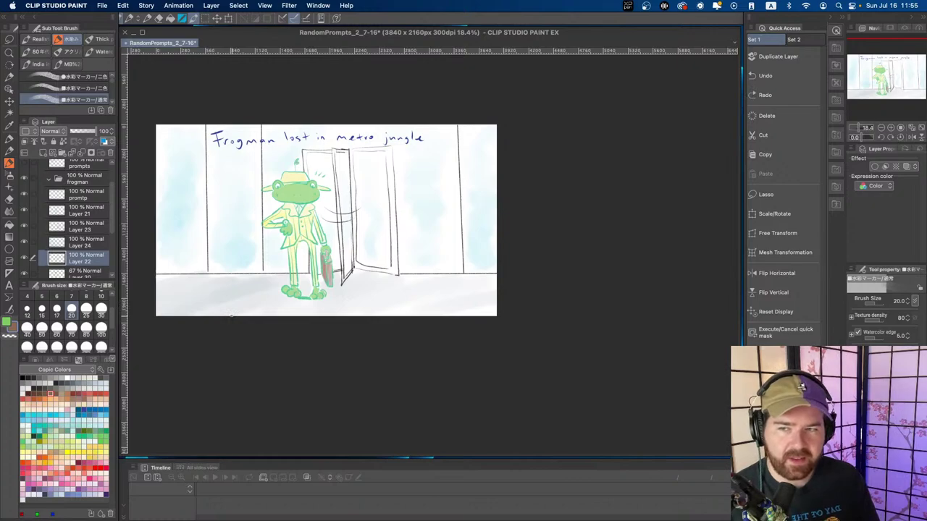
- Check the contents of the frog color layers by toggling their visibility, and create a new layer folder above Layer 24
{"action": "scroll", "coordinate": [107, 203], "scroll_direction": "up", "scroll_amount": 1}
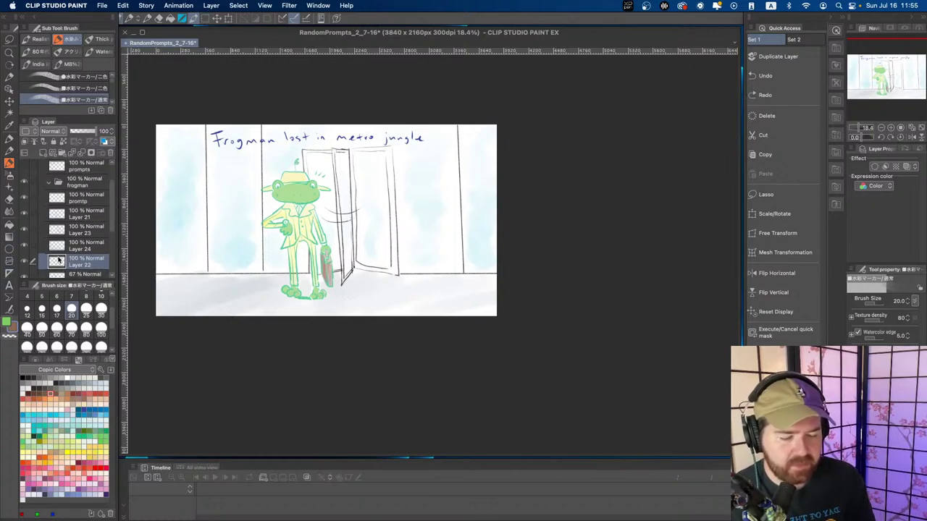
{"action": "scroll", "coordinate": [72, 217], "scroll_direction": "down", "scroll_amount": 1}
{"action": "left_click", "coordinate": [25, 240]}
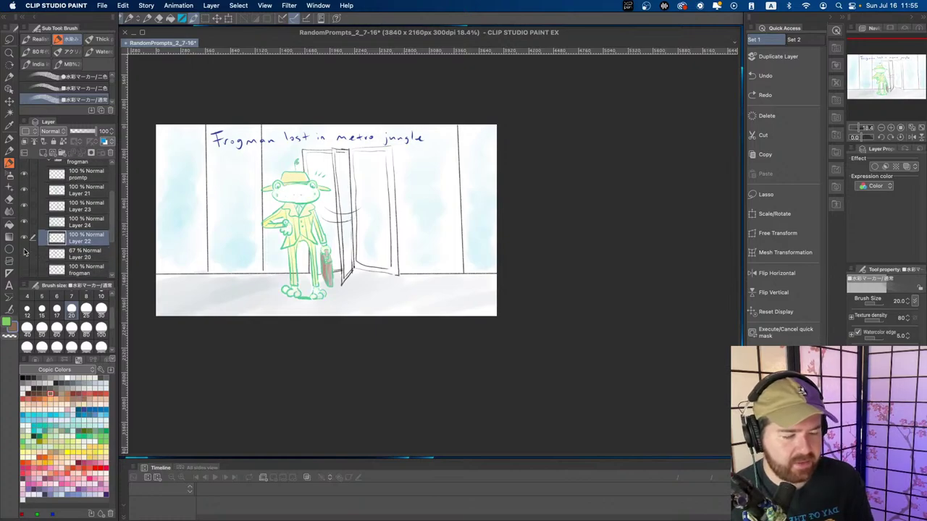
{"action": "left_click", "coordinate": [24, 240]}
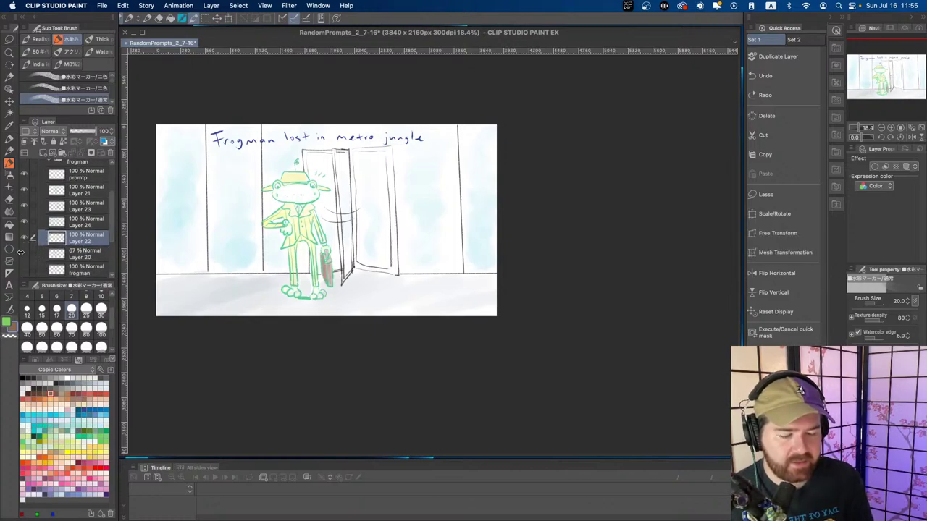
{"action": "left_click", "coordinate": [24, 252]}
{"action": "left_click", "coordinate": [71, 222]}
{"action": "left_click", "coordinate": [62, 152]}
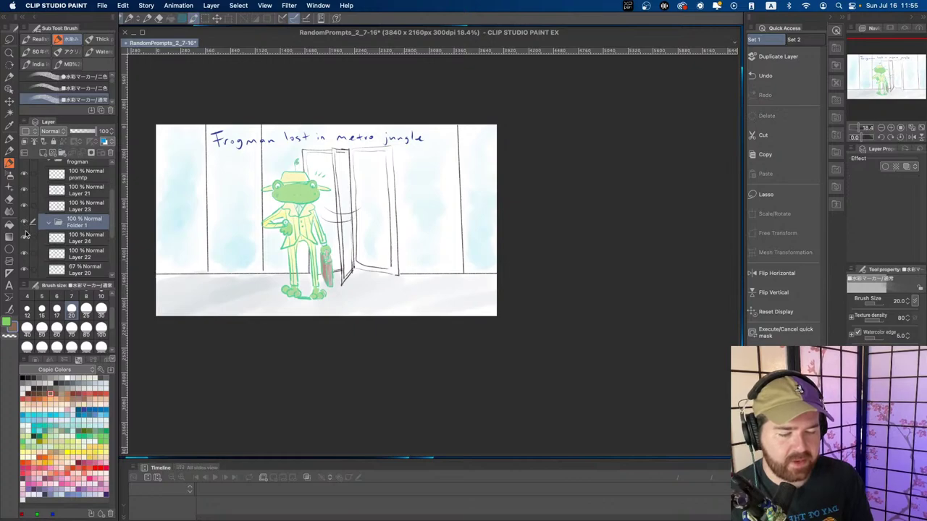
- Check what Layer 23 and Layer 24 hold by toggling their visibility, and move Layer 24 above the new folder
{"action": "left_click", "coordinate": [25, 207]}
{"action": "left_click", "coordinate": [25, 207]}
{"action": "left_click", "coordinate": [24, 238]}
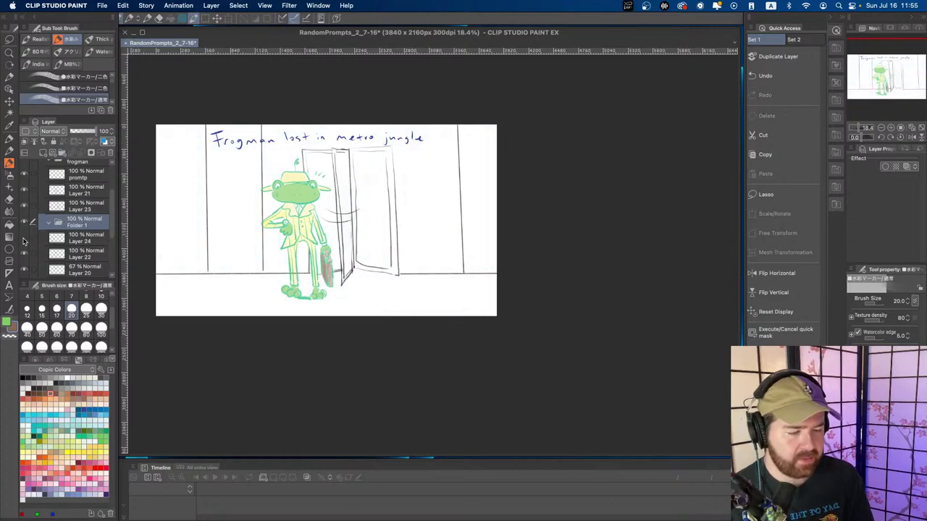
{"action": "left_click", "coordinate": [25, 239]}
{"action": "left_click_drag", "start_coordinate": [106, 239], "coordinate": [61, 214]}
- Check the contents of Layer 20 and Layer 22 by hiding and showing each, with Layer 20 selected
{"action": "left_click", "coordinate": [72, 254]}
{"action": "scroll", "coordinate": [109, 224], "scroll_direction": "down", "scroll_amount": 2}
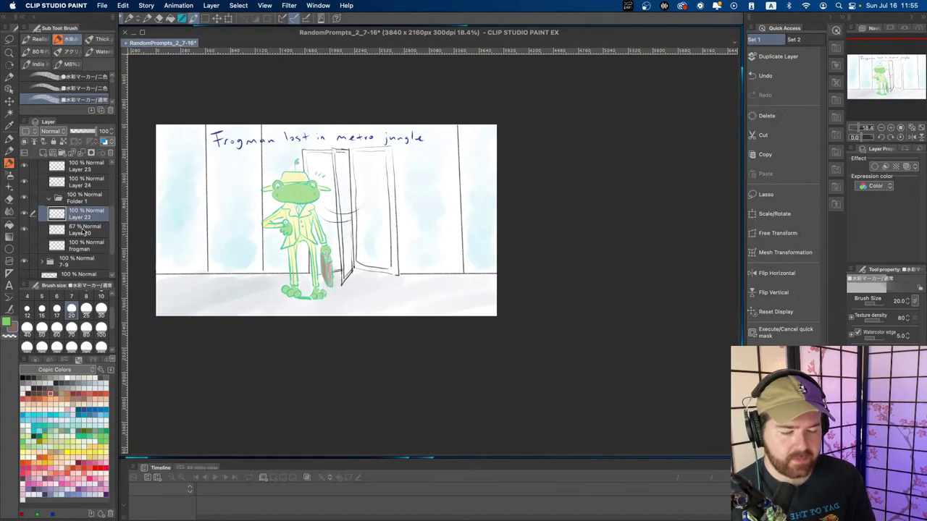
{"action": "left_click", "coordinate": [79, 229]}
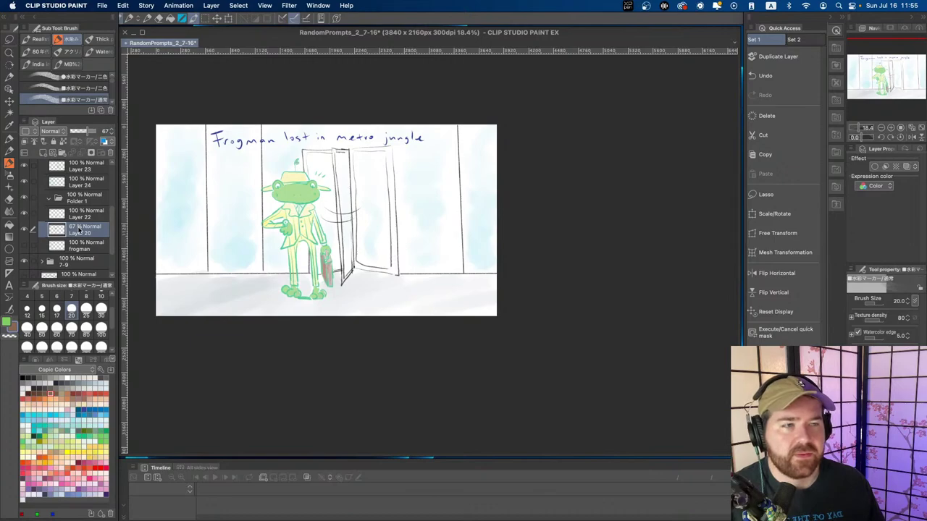
{"action": "mouse_move", "coordinate": [355, 258]}
{"action": "left_mouse_down"}
{"action": "mouse_move", "coordinate": [407, 255]}
{"action": "mouse_move", "coordinate": [411, 268]}
{"action": "left_mouse_up"}
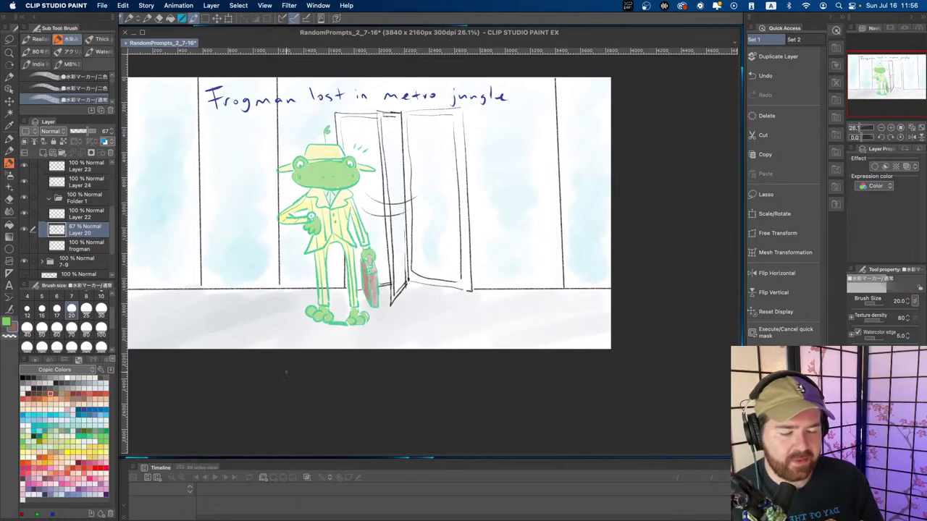
{"action": "left_click", "coordinate": [25, 229]}
{"action": "left_click", "coordinate": [25, 229]}
{"action": "left_click", "coordinate": [25, 214]}
{"action": "left_click", "coordinate": [26, 215]}
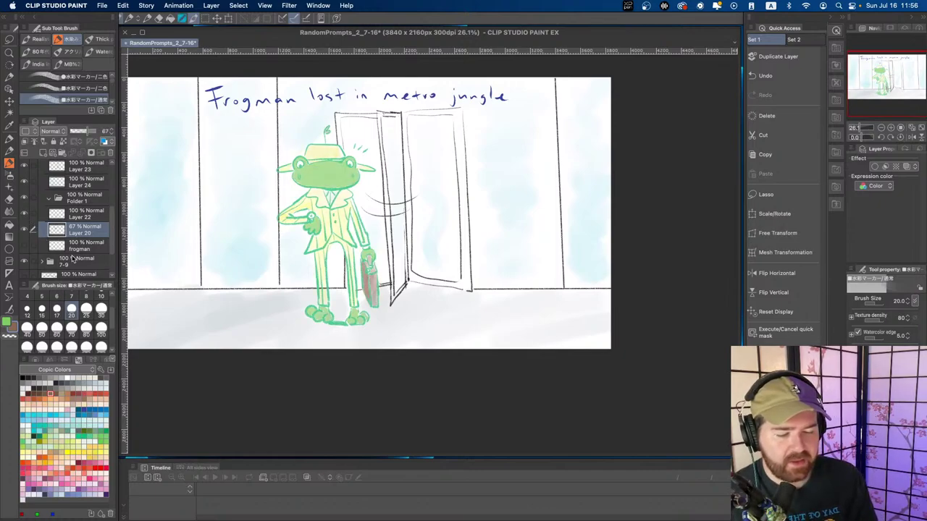
- Check the promtp layer and Layer 21 by toggling them, and move Layers 21, 22 and 20 into Folder 1
{"action": "scroll", "coordinate": [73, 250], "scroll_direction": "up", "scroll_amount": 4}
{"action": "left_click", "coordinate": [24, 189]}
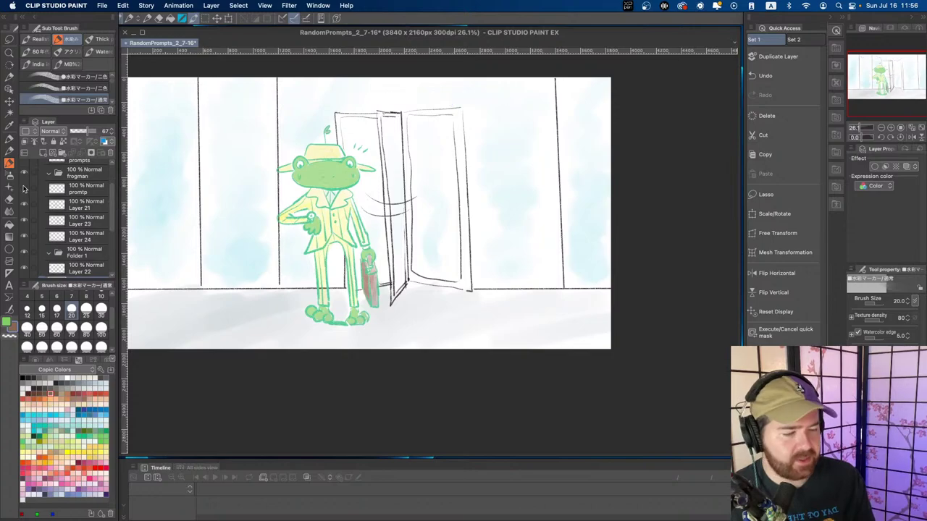
{"action": "left_click", "coordinate": [25, 189]}
{"action": "left_click", "coordinate": [23, 205]}
{"action": "left_click", "coordinate": [23, 205]}
{"action": "left_click_drag", "start_coordinate": [102, 207], "coordinate": [87, 221]}
{"action": "scroll", "coordinate": [93, 243], "scroll_direction": "down", "scroll_amount": 3}
{"action": "left_click", "coordinate": [91, 238]}
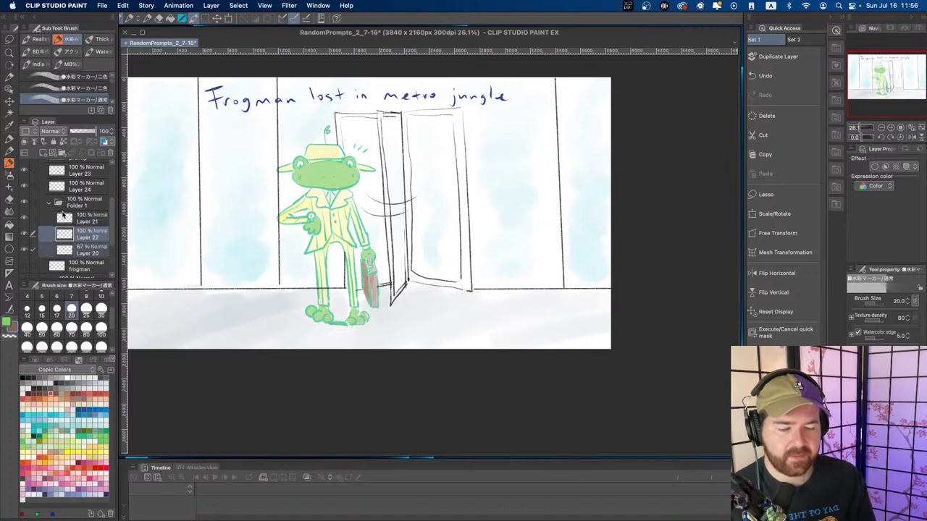
- Collapse Folder 1, check its contents by toggling its visibility, and rename it FROGERT
{"action": "left_click", "coordinate": [48, 203]}
{"action": "left_click", "coordinate": [29, 202]}
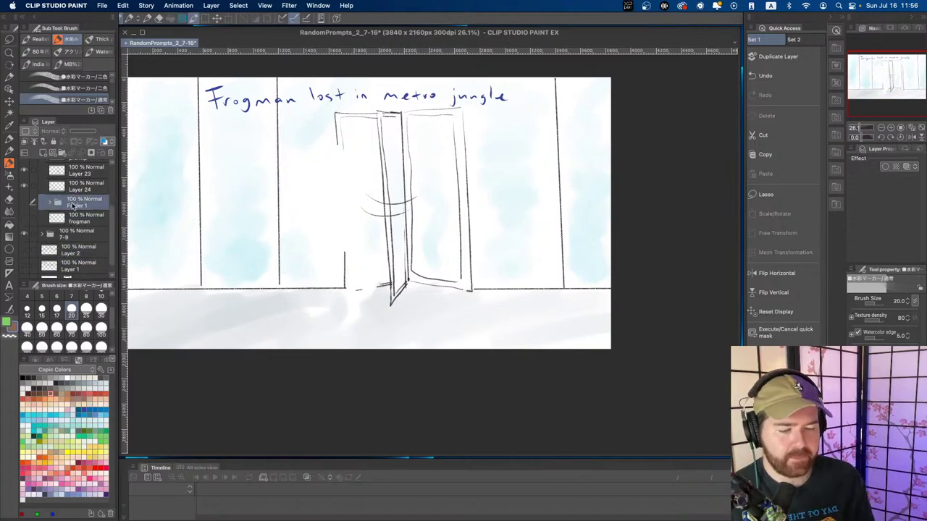
{"action": "left_click", "coordinate": [23, 203]}
{"action": "double_click", "coordinate": [77, 202]}
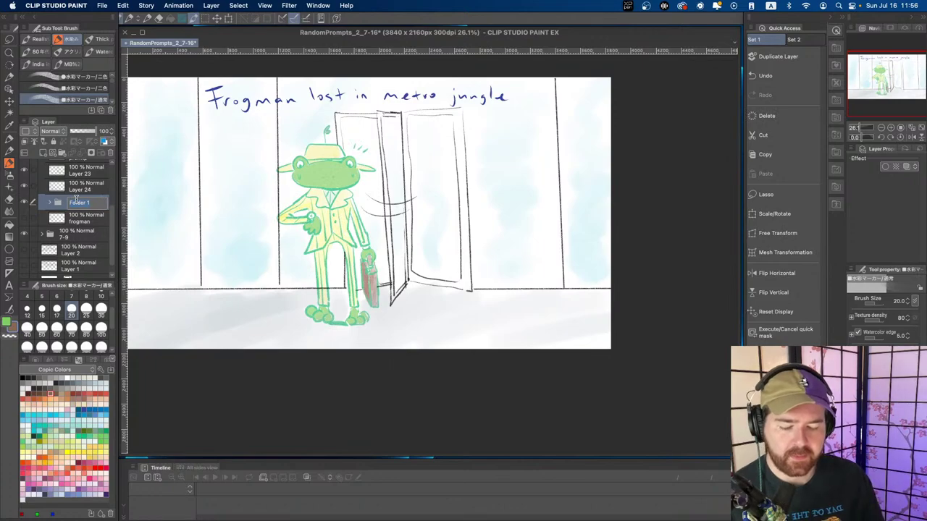
{"action": "key", "text": "Return"}
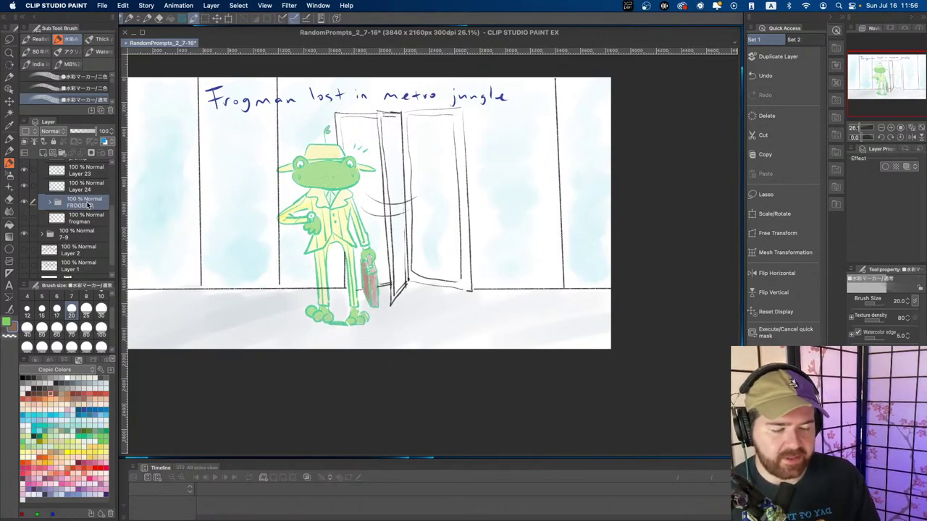
{"action": "double_click", "coordinate": [86, 203]}
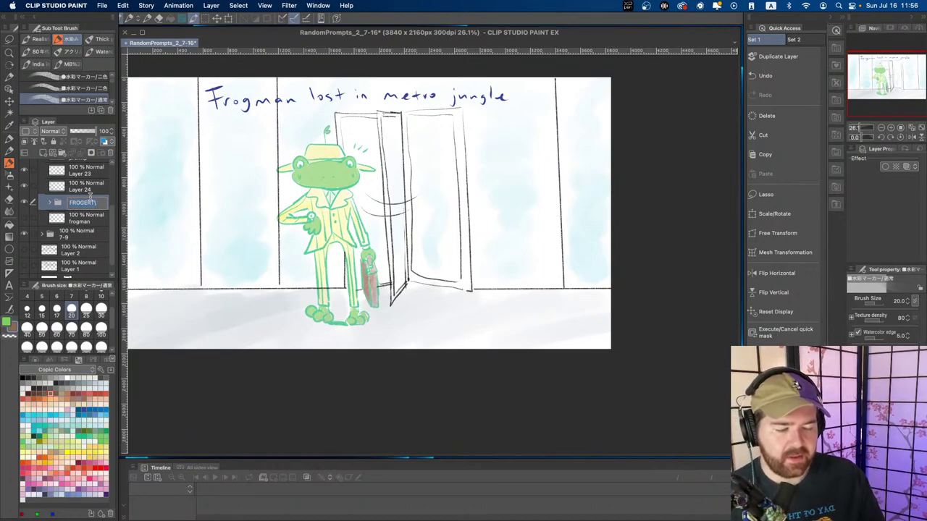
{"action": "key", "text": "Return"}
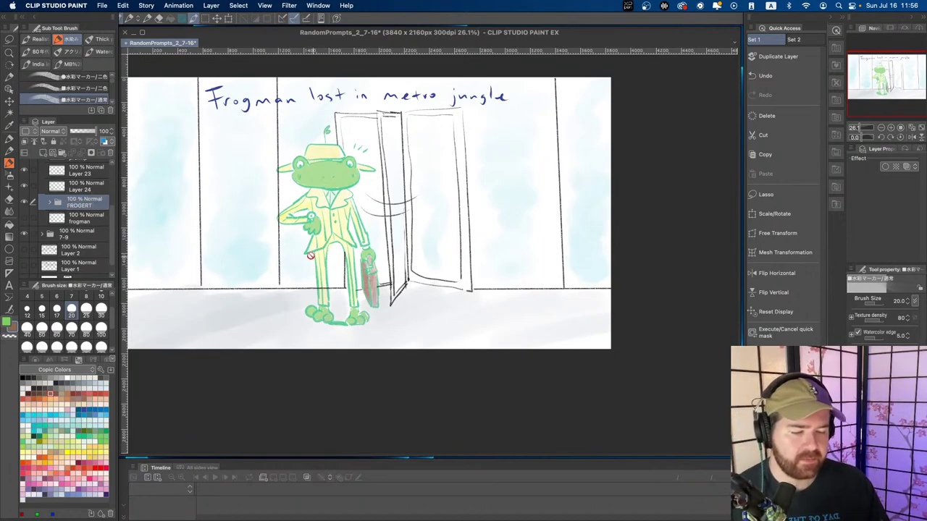
- Select the promtp layer and mark the layers below it in the frogman folder, and collapse that folder
{"action": "left_click_drag", "start_coordinate": [310, 255], "coordinate": [288, 265]}
{"action": "key", "text": "super+space"}
{"action": "left_click_drag", "start_coordinate": [370, 221], "coordinate": [364, 259]}
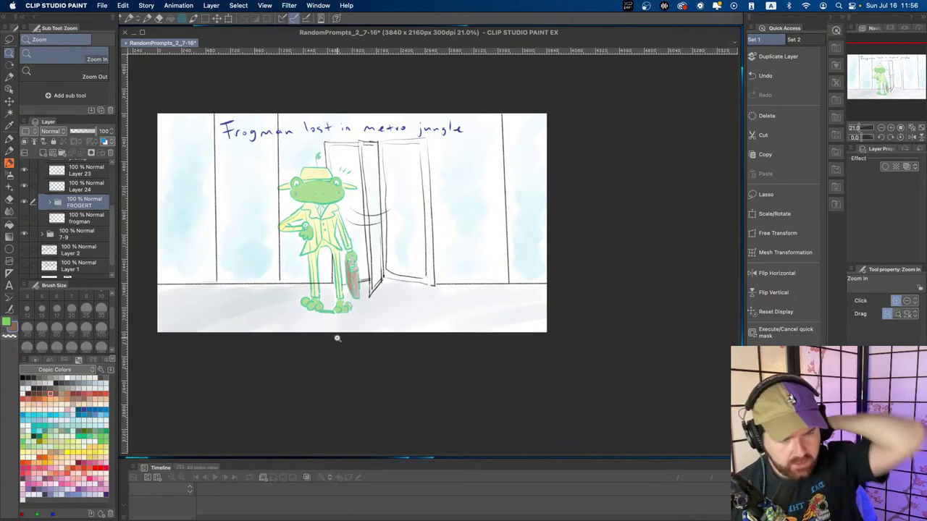
{"action": "scroll", "coordinate": [54, 192], "scroll_direction": "up", "scroll_amount": 5}
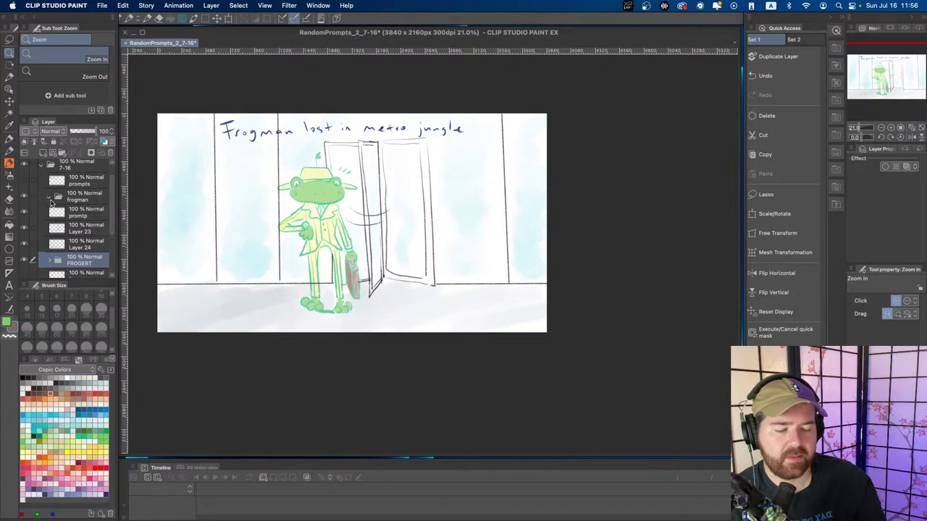
{"action": "left_click", "coordinate": [65, 215]}
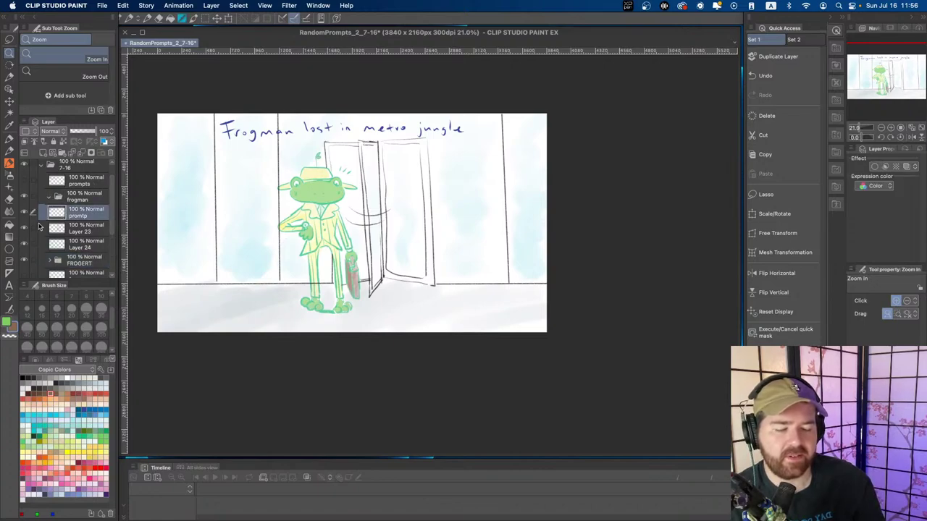
{"action": "left_click_drag", "start_coordinate": [34, 228], "coordinate": [34, 260]}
{"action": "left_click_drag", "start_coordinate": [112, 223], "coordinate": [85, 192]}
{"action": "left_click", "coordinate": [34, 254]}
{"action": "left_click", "coordinate": [48, 192]}
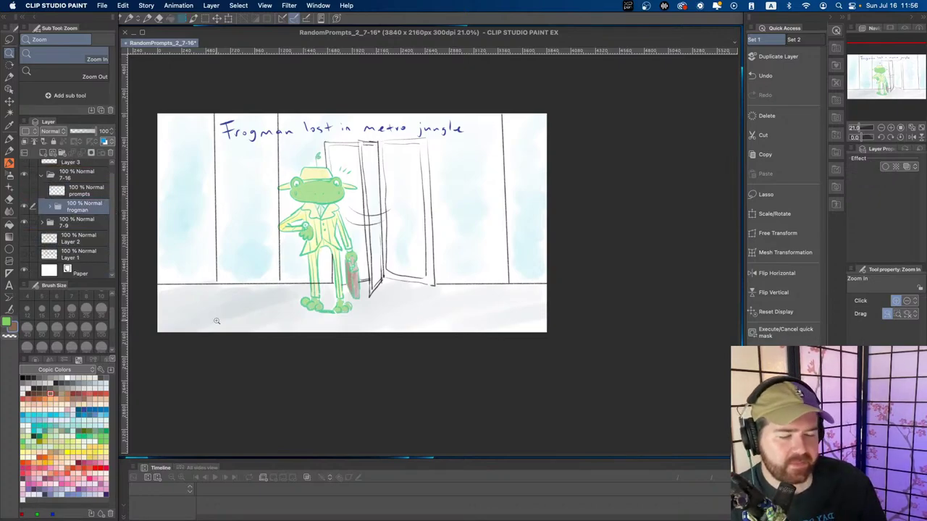
- Hide the frogman folder and create a new layer folder above it named DAFT PUNK
{"action": "left_click", "coordinate": [24, 207]}
{"action": "left_click", "coordinate": [81, 154]}
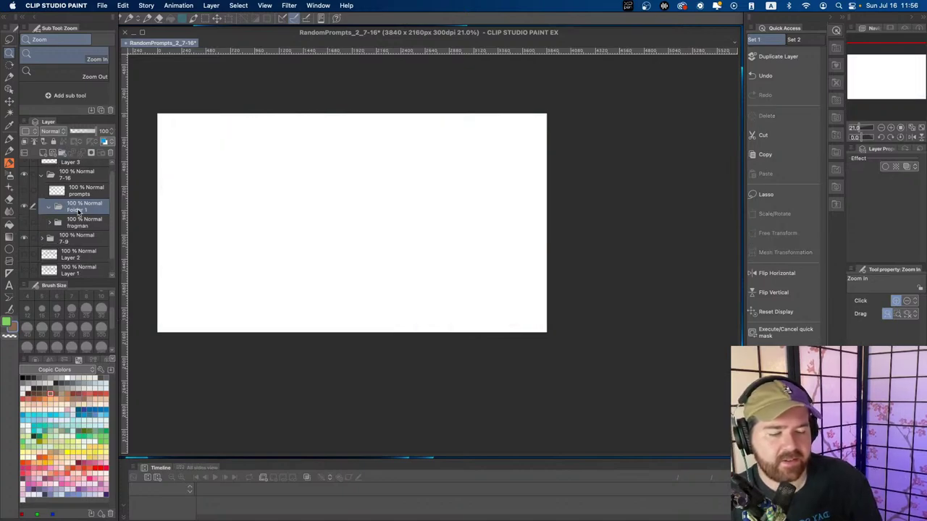
{"action": "double_click", "coordinate": [78, 207]}
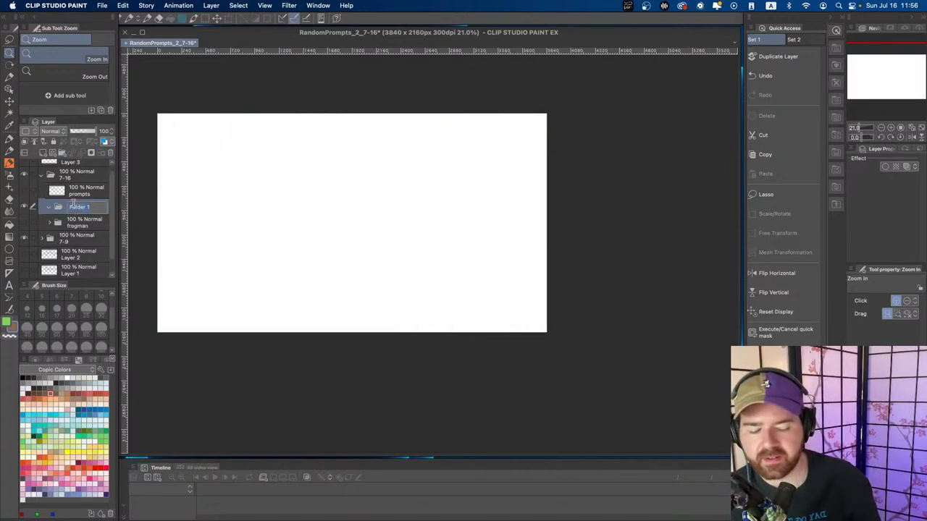
{"action": "type", "text": "DAFT"}
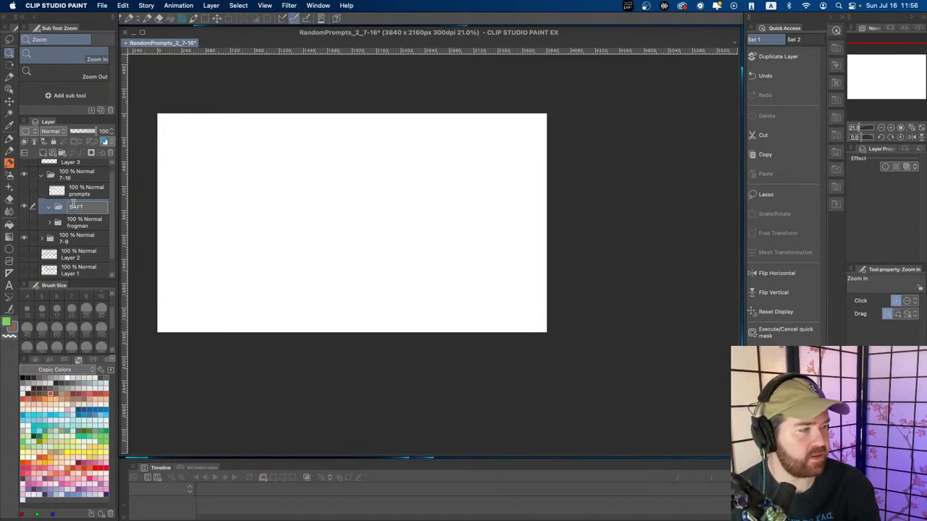
{"action": "type", "text": " PUNK"}
{"action": "key", "text": "Return"}
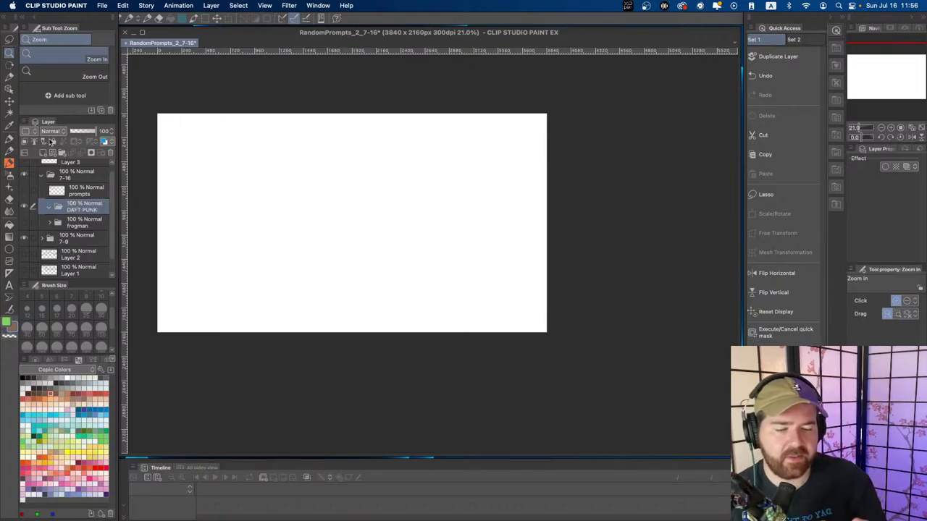
- Add a new blank layer inside the DAFT PUNK folder
{"action": "left_click", "coordinate": [45, 153]}
{"action": "left_click", "coordinate": [55, 207]}
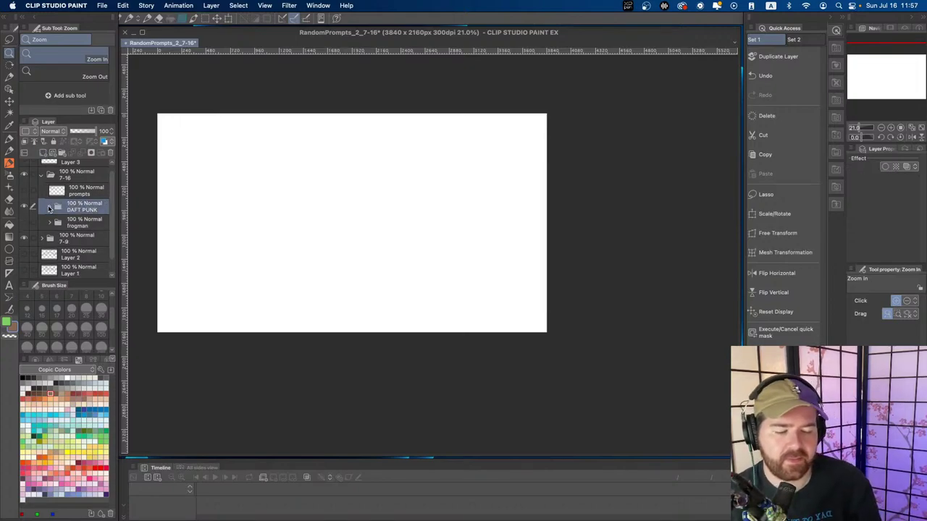
{"action": "left_click_drag", "start_coordinate": [383, 257], "coordinate": [398, 262]}
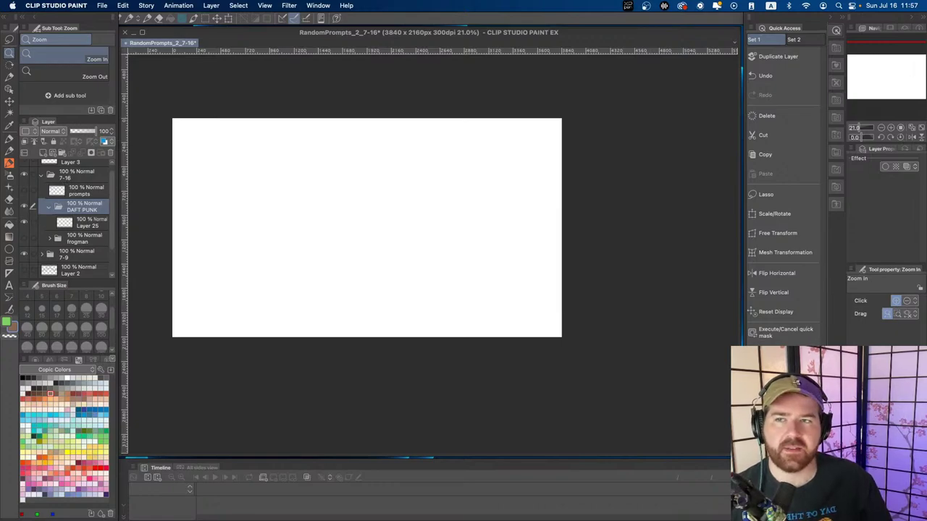
{"action": "key", "text": "Tab"}
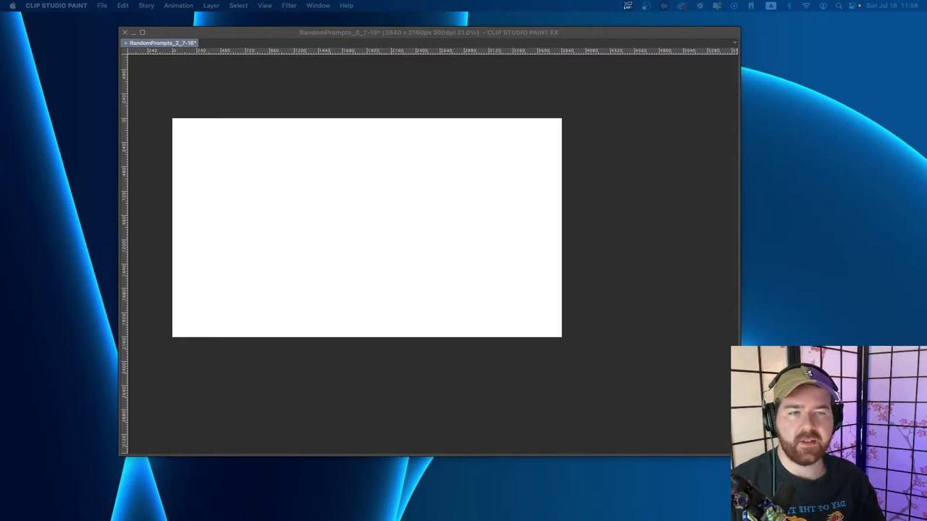
{"action": "key", "text": "Tab"}
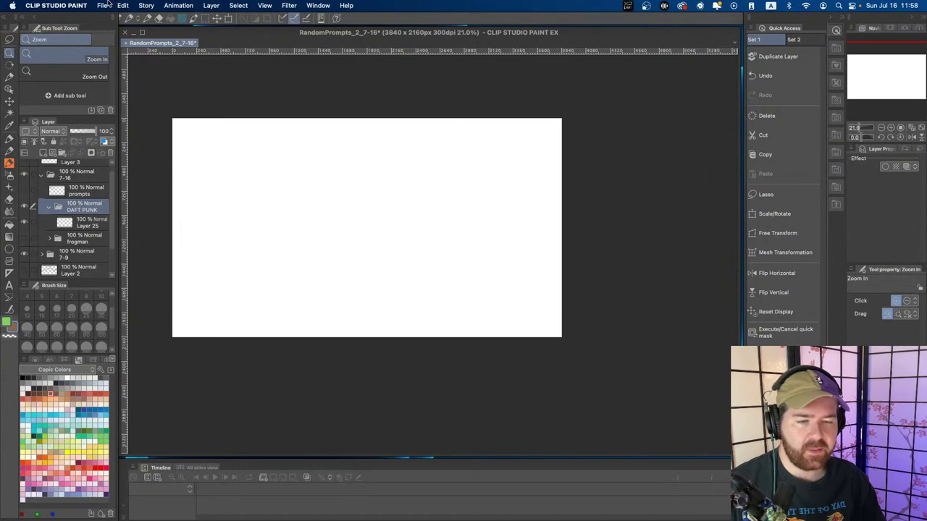
- Import the image daft-punk-banner-new.jpg from the Desktop into the DAFT PUNK folder
{"action": "left_click", "coordinate": [106, 5]}
{"action": "mouse_move", "coordinate": [155, 200]}
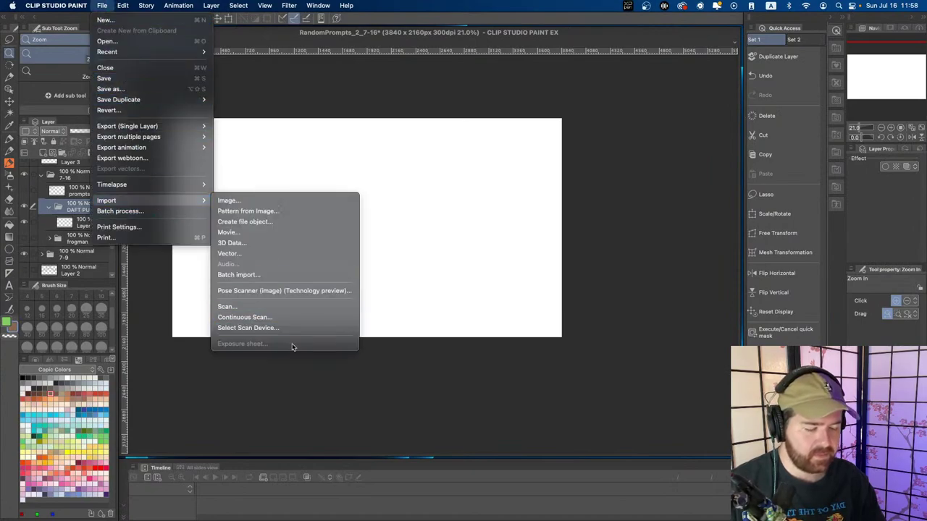
{"action": "left_click", "coordinate": [254, 201]}
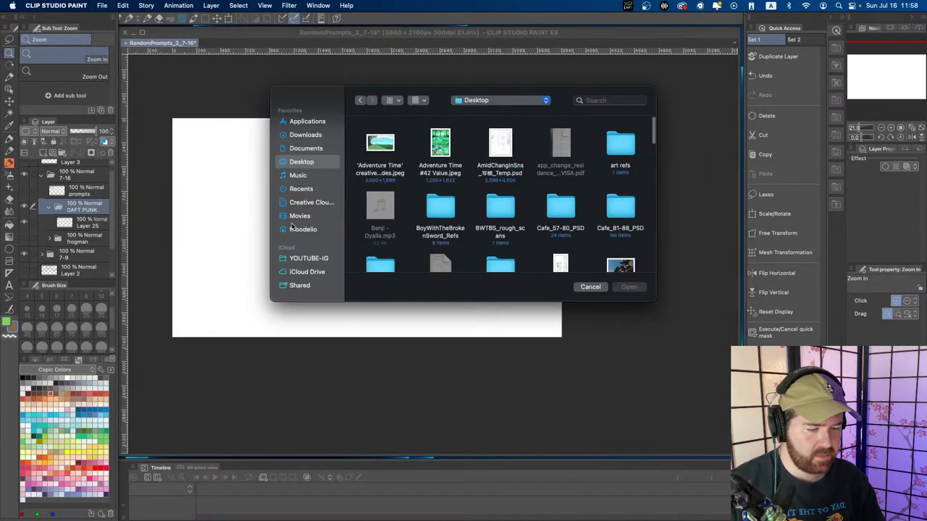
{"action": "scroll", "coordinate": [447, 157], "scroll_direction": "down", "scroll_amount": 5}
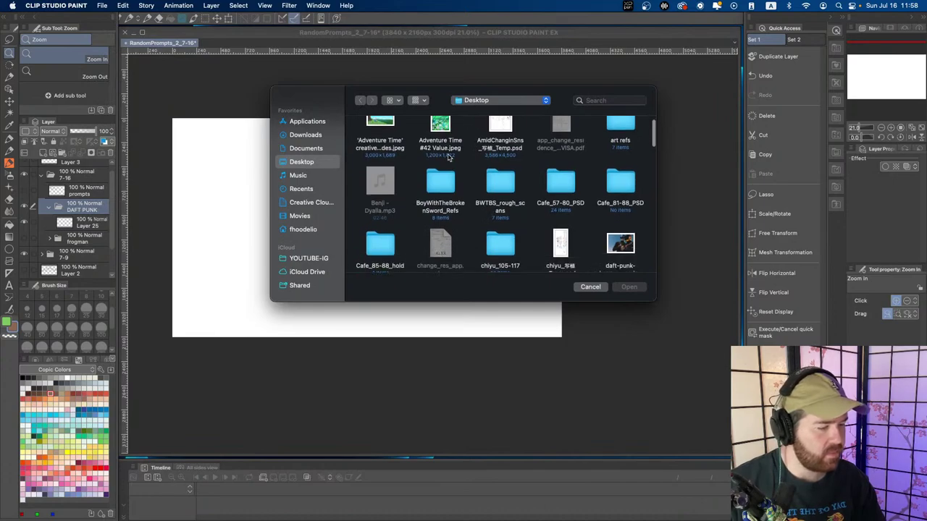
{"action": "left_click", "coordinate": [630, 162]}
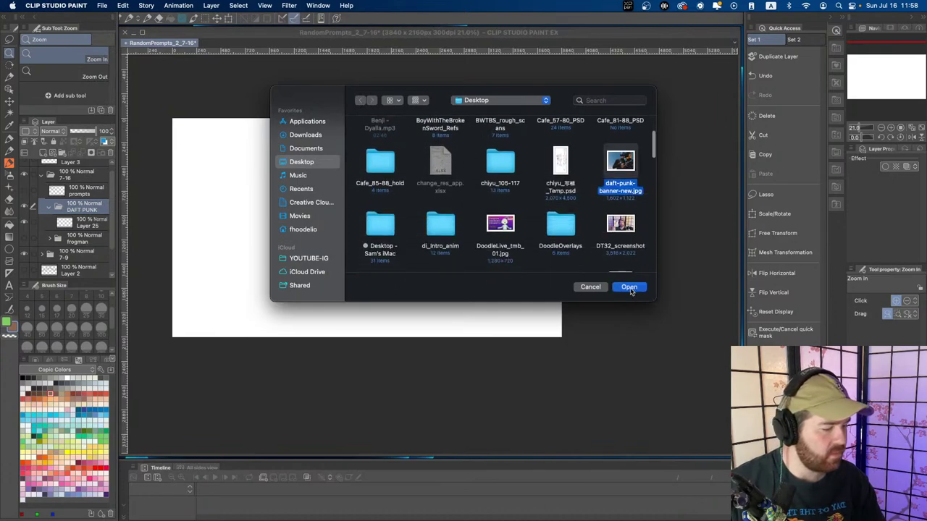
{"action": "left_click", "coordinate": [628, 286]}
- Scale the imported photo down to about a third of the canvas width in its upper-left corner, and select Layer 25
{"action": "left_click_drag", "start_coordinate": [314, 186], "coordinate": [210, 139]}
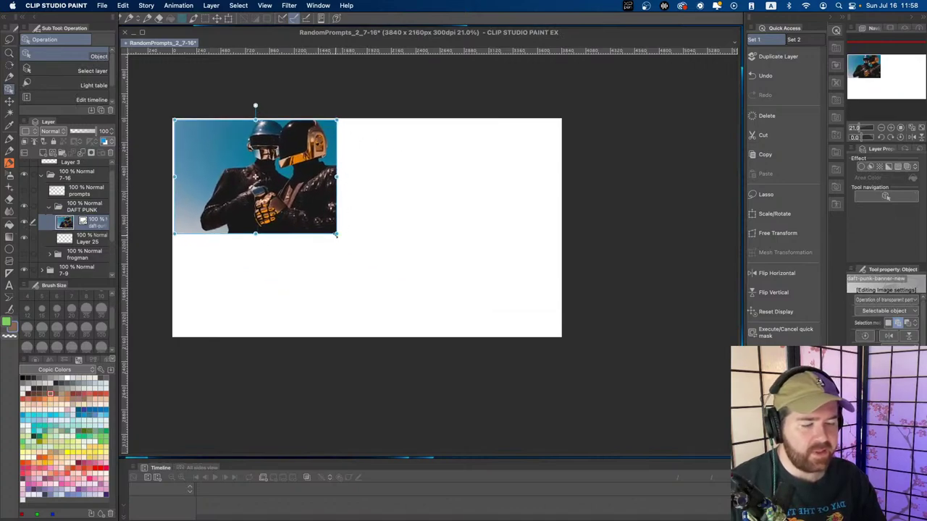
{"action": "left_click_drag", "start_coordinate": [336, 233], "coordinate": [292, 192]}
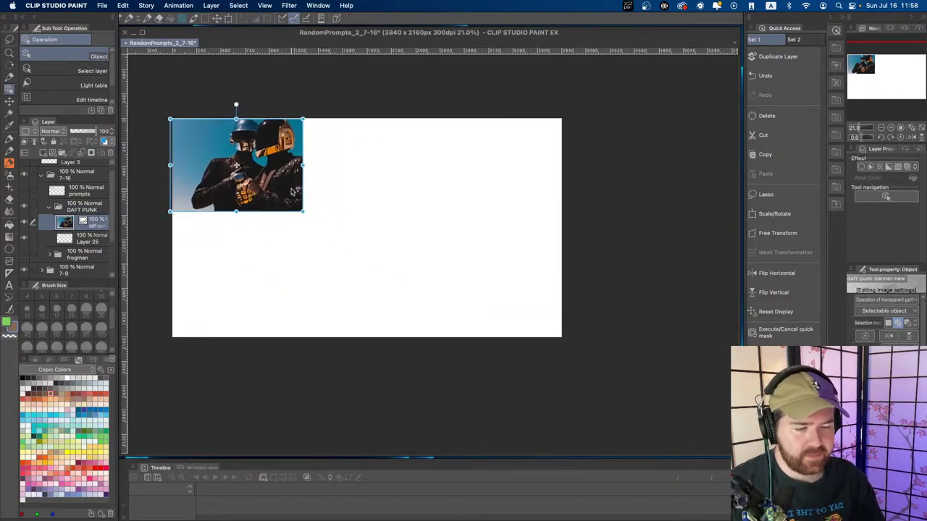
{"action": "left_click_drag", "start_coordinate": [202, 176], "coordinate": [201, 173]}
{"action": "left_click", "coordinate": [77, 239]}
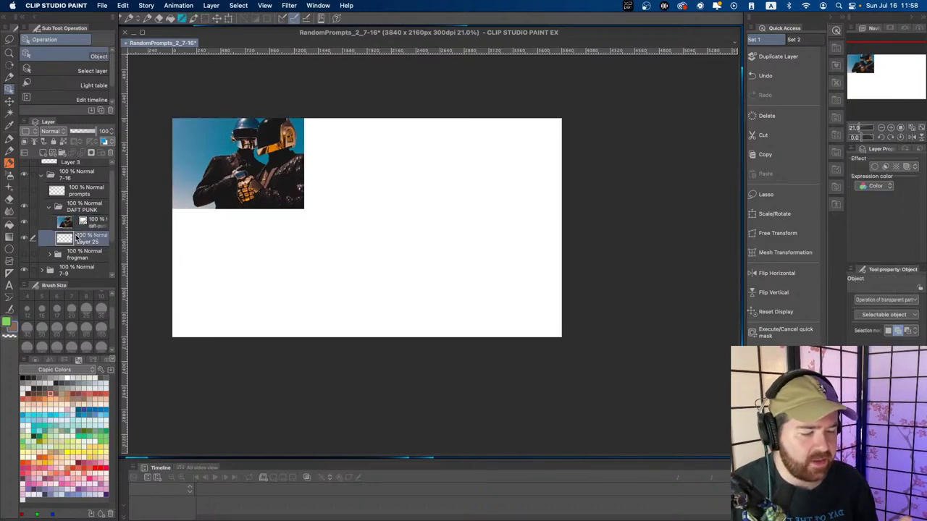
- Rough in a stick figure behind a long table and a second figure's head with the Ruff pencil on Layer 25
{"action": "left_click_drag", "start_coordinate": [321, 246], "coordinate": [310, 254]}
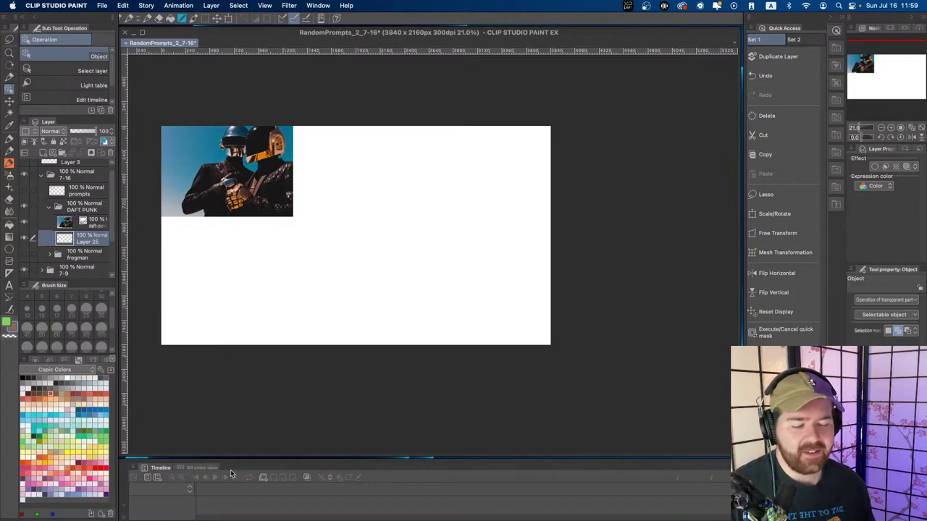
{"action": "key", "text": "p"}
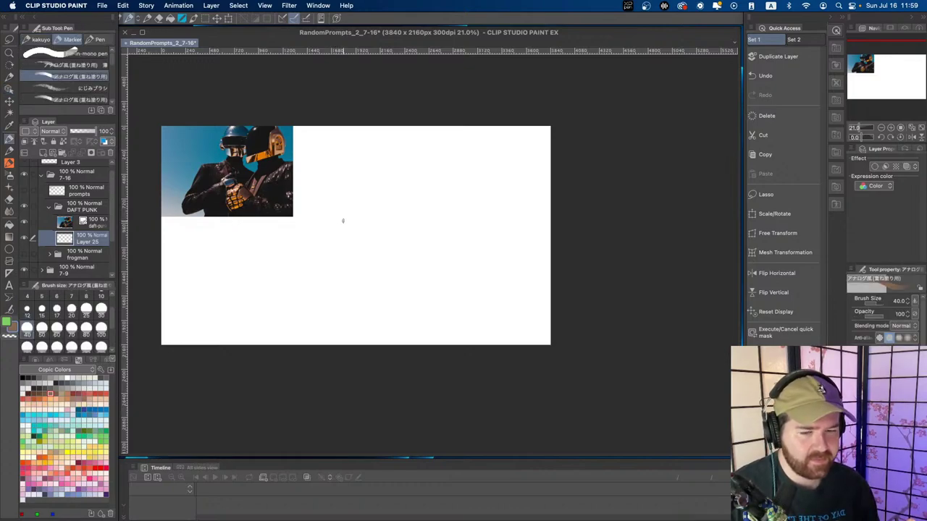
{"action": "key", "text": "p"}
{"action": "left_click_drag", "start_coordinate": [329, 207], "coordinate": [342, 274]}
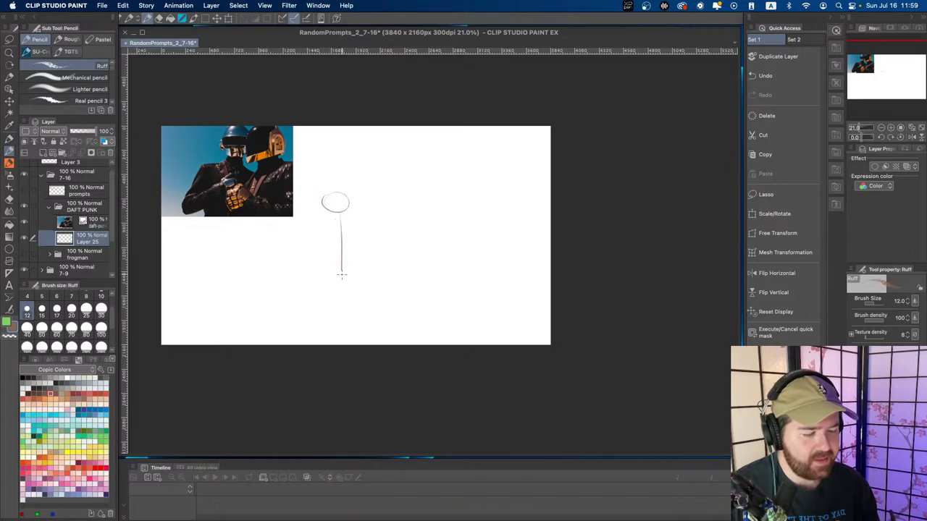
{"action": "mouse_move", "coordinate": [341, 233]}
{"action": "left_mouse_down"}
{"action": "mouse_move", "coordinate": [447, 265]}
{"action": "mouse_move", "coordinate": [381, 281]}
{"action": "mouse_move", "coordinate": [314, 272]}
{"action": "mouse_move", "coordinate": [420, 293]}
{"action": "mouse_move", "coordinate": [443, 264]}
{"action": "mouse_move", "coordinate": [462, 280]}
{"action": "mouse_move", "coordinate": [298, 287]}
{"action": "left_mouse_up"}
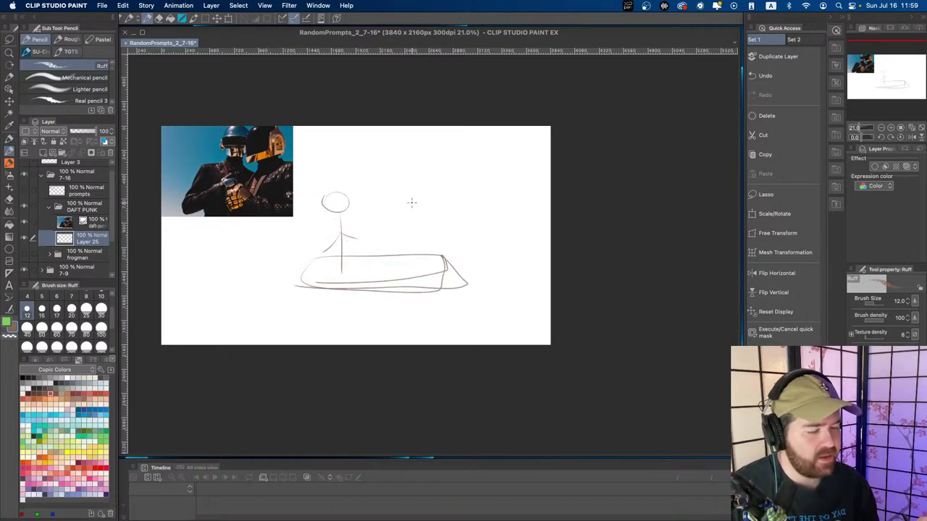
{"action": "mouse_move", "coordinate": [403, 188]}
{"action": "left_mouse_down"}
{"action": "mouse_move", "coordinate": [420, 206]}
{"action": "mouse_move", "coordinate": [406, 235]}
{"action": "left_mouse_up"}
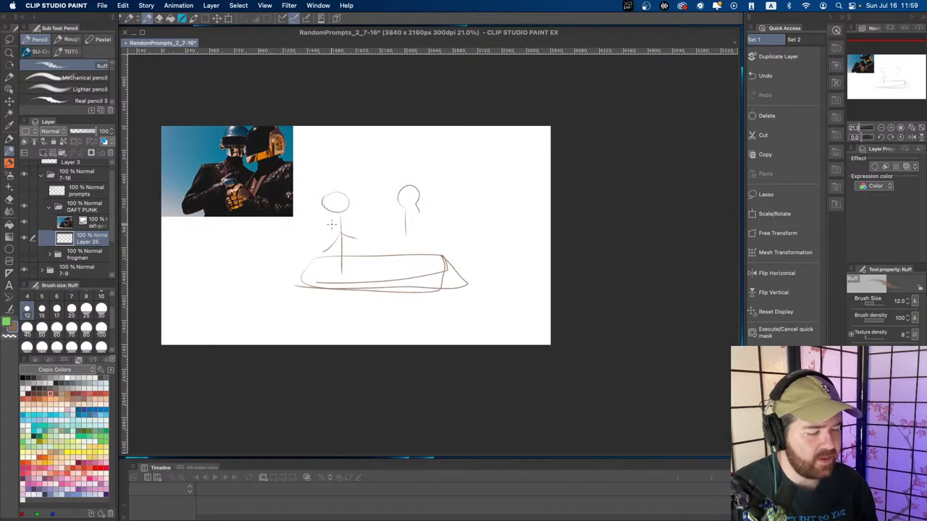
- Add torso and arm lines to the first figure and sketch oval turntables on the table top
{"action": "left_click_drag", "start_coordinate": [335, 224], "coordinate": [325, 262]}
{"action": "left_click_drag", "start_coordinate": [325, 262], "coordinate": [356, 264]}
{"action": "mouse_move", "coordinate": [356, 264]}
{"action": "left_mouse_down"}
{"action": "mouse_move", "coordinate": [343, 235]}
{"action": "mouse_move", "coordinate": [330, 247]}
{"action": "left_mouse_up"}
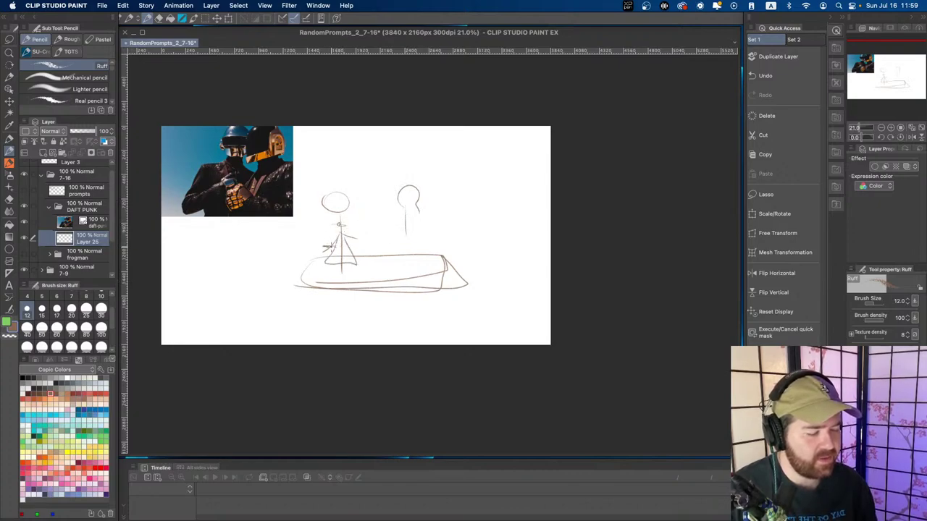
{"action": "mouse_move", "coordinate": [438, 258]}
{"action": "left_mouse_down"}
{"action": "mouse_move", "coordinate": [333, 265]}
{"action": "mouse_move", "coordinate": [391, 280]}
{"action": "left_mouse_up"}
{"action": "mouse_move", "coordinate": [339, 261]}
{"action": "left_mouse_down"}
{"action": "mouse_move", "coordinate": [372, 278]}
{"action": "mouse_move", "coordinate": [349, 268]}
{"action": "mouse_move", "coordinate": [392, 273]}
{"action": "mouse_move", "coordinate": [421, 260]}
{"action": "mouse_move", "coordinate": [438, 270]}
{"action": "mouse_move", "coordinate": [386, 270]}
{"action": "mouse_move", "coordinate": [435, 266]}
{"action": "mouse_move", "coordinate": [396, 269]}
{"action": "mouse_move", "coordinate": [418, 259]}
{"action": "left_mouse_up"}
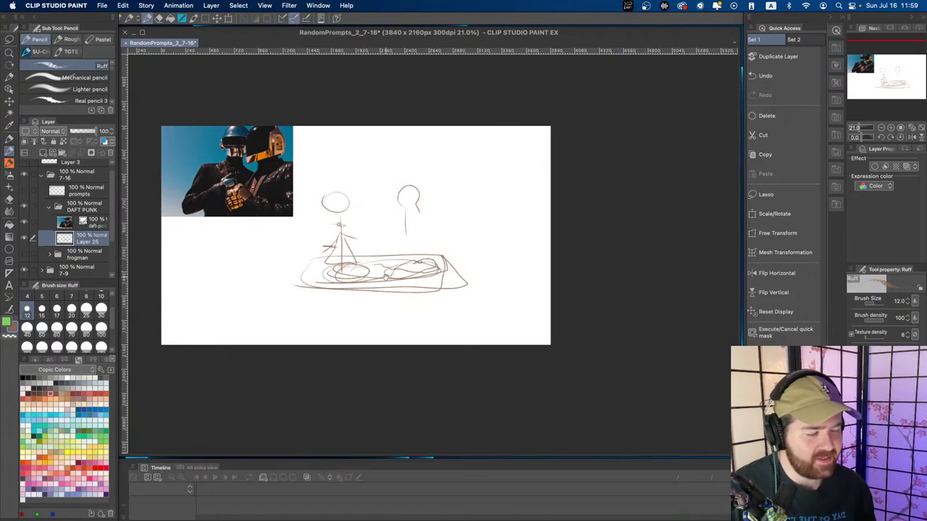
- Try widening the table outline and framing both figures, and clear the whole rough sketch from Layer 25
{"action": "left_click_drag", "start_coordinate": [374, 278], "coordinate": [345, 262]}
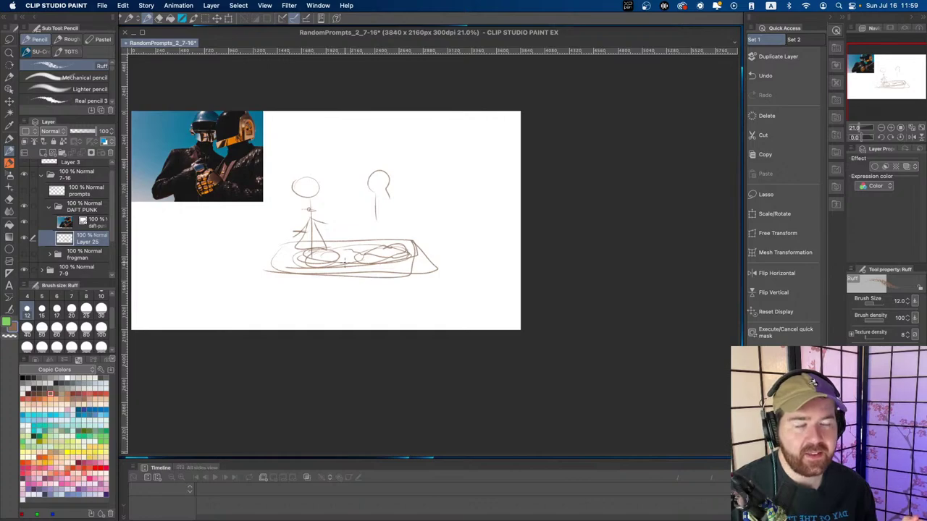
{"action": "scroll", "coordinate": [340, 259], "scroll_direction": "down", "scroll_amount": 1}
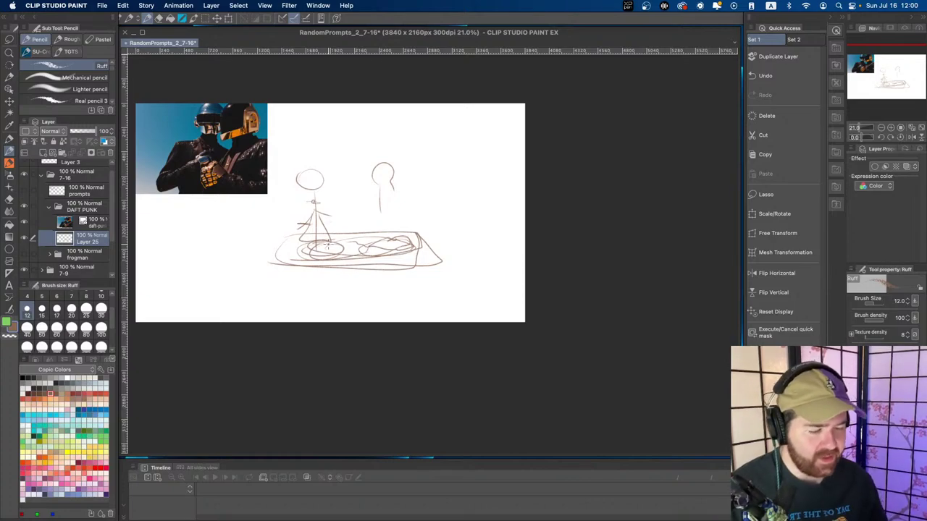
{"action": "scroll", "coordinate": [327, 246], "scroll_direction": "down", "scroll_amount": 1}
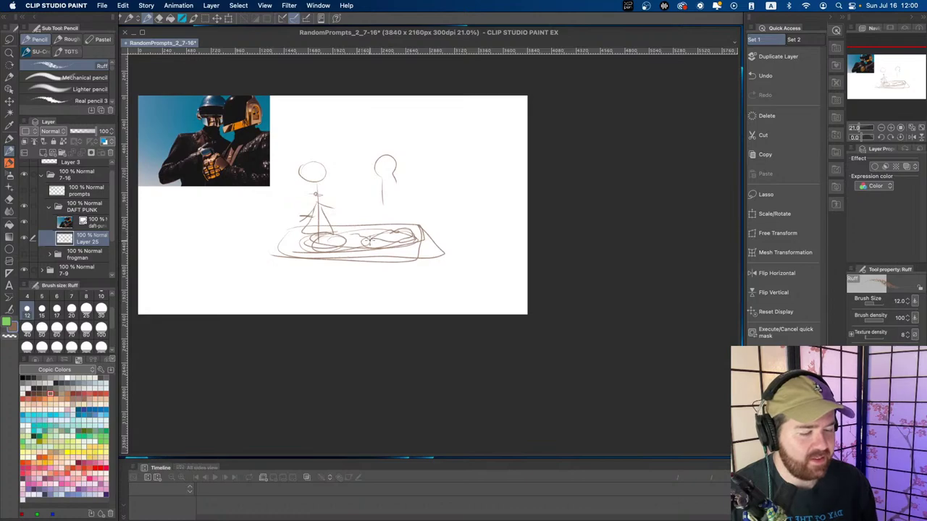
{"action": "mouse_move", "coordinate": [294, 226]}
{"action": "left_mouse_down"}
{"action": "mouse_move", "coordinate": [250, 259]}
{"action": "mouse_move", "coordinate": [439, 263]}
{"action": "mouse_move", "coordinate": [412, 220]}
{"action": "left_mouse_up"}
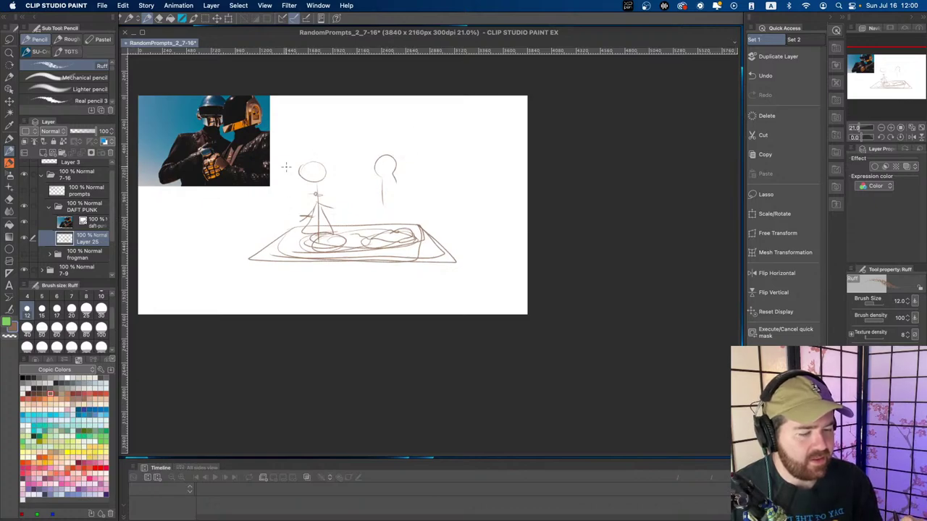
{"action": "mouse_move", "coordinate": [291, 138]}
{"action": "left_mouse_down"}
{"action": "mouse_move", "coordinate": [392, 138]}
{"action": "mouse_move", "coordinate": [444, 147]}
{"action": "mouse_move", "coordinate": [437, 208]}
{"action": "left_mouse_up"}
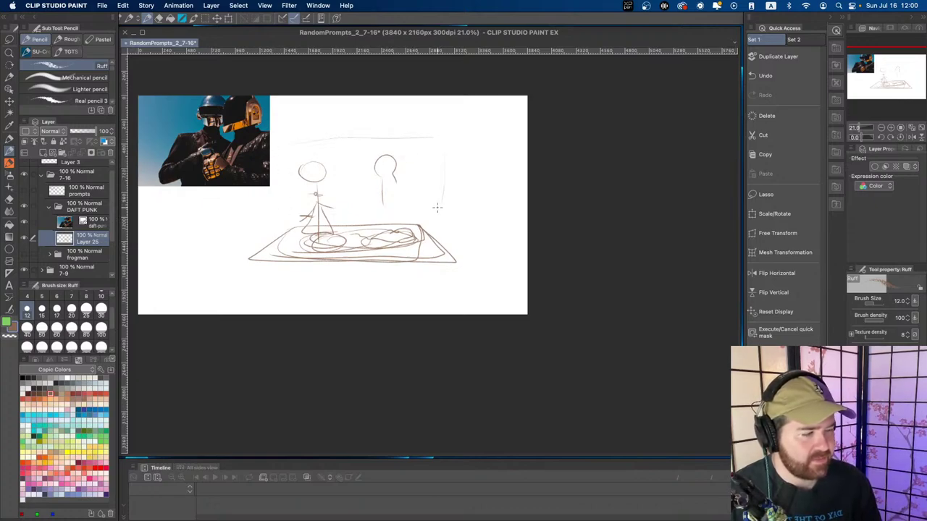
{"action": "left_click", "coordinate": [766, 116]}
{"action": "left_click_drag", "start_coordinate": [309, 277], "coordinate": [317, 295]}
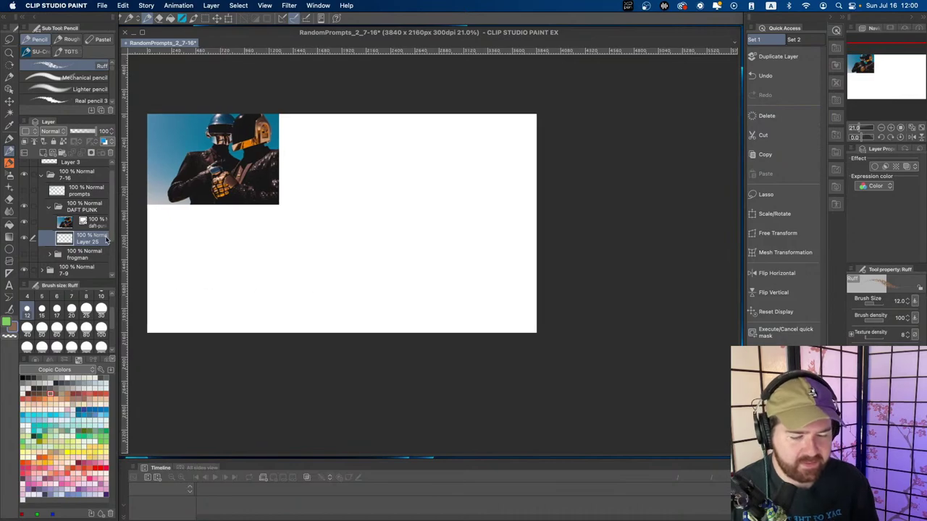
- Scale the reference photo down to about a quarter of the canvas width, keeping its upper-left corner fixed, and reselect Layer 25
{"action": "left_click", "coordinate": [94, 225]}
{"action": "left_click", "coordinate": [228, 18]}
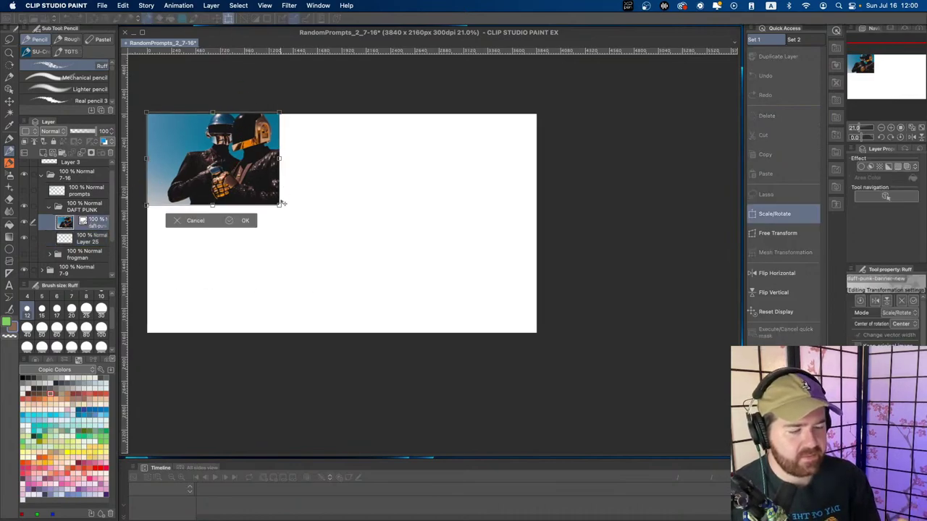
{"action": "left_click_drag", "start_coordinate": [282, 204], "coordinate": [246, 182]}
{"action": "left_click", "coordinate": [228, 199]}
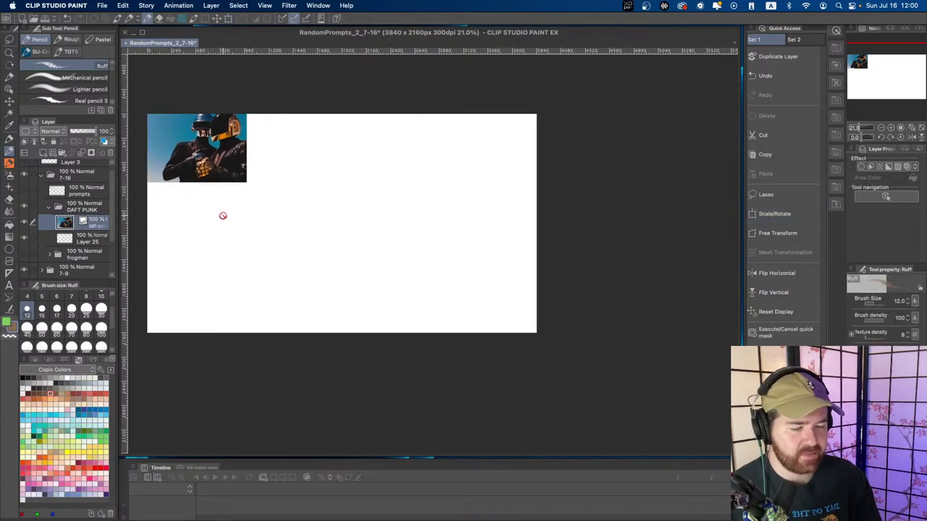
{"action": "left_click", "coordinate": [85, 238]}
{"action": "scroll", "coordinate": [317, 222], "scroll_direction": "right", "scroll_amount": 2}
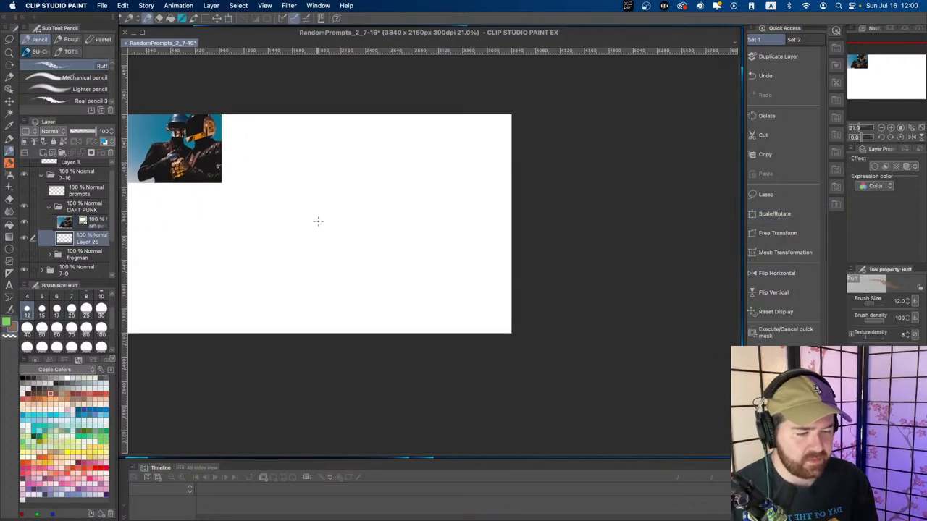
{"action": "key", "text": "p"}
{"action": "scroll", "coordinate": [319, 232], "scroll_direction": "up", "scroll_amount": 2}
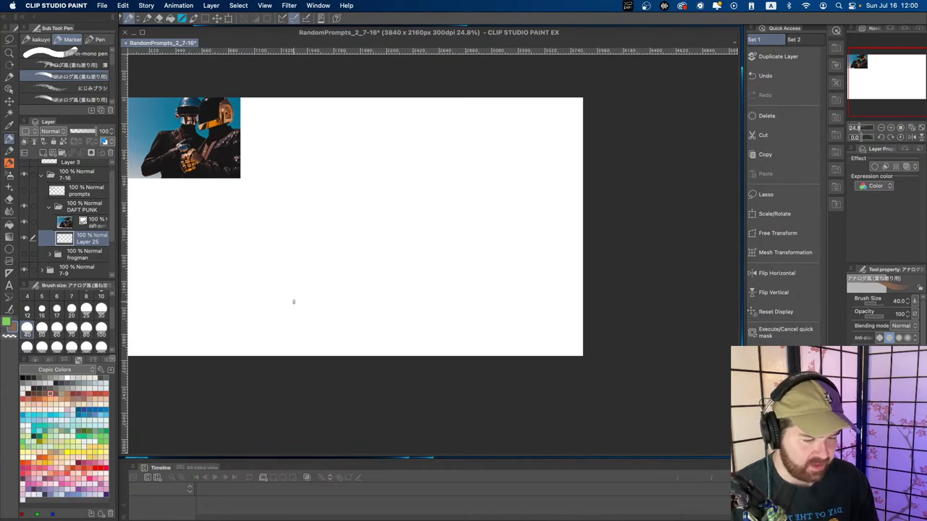
{"action": "scroll", "coordinate": [355, 262], "scroll_direction": "left", "scroll_amount": 2}
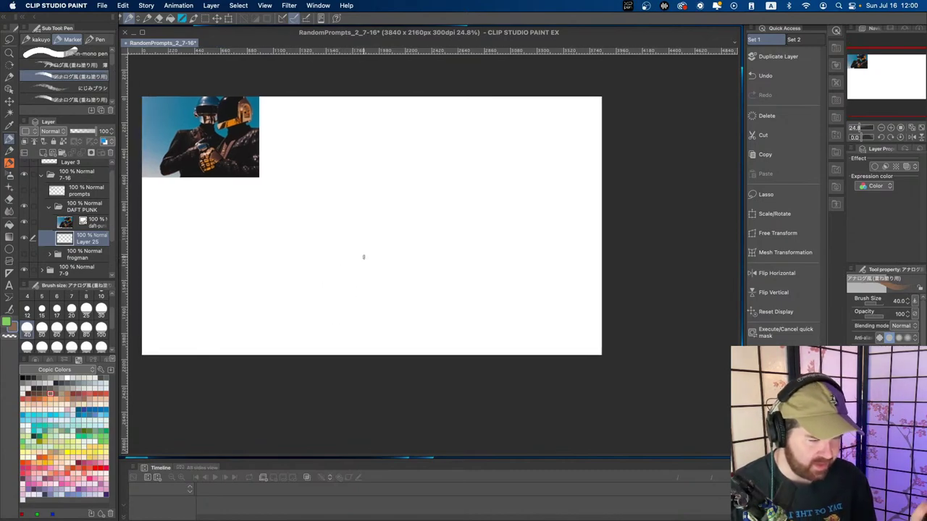
{"action": "key", "text": "super+space"}
{"action": "mouse_move", "coordinate": [297, 279]}
{"action": "left_mouse_down"}
{"action": "mouse_move", "coordinate": [339, 271]}
{"action": "mouse_move", "coordinate": [304, 284]}
{"action": "left_mouse_up"}
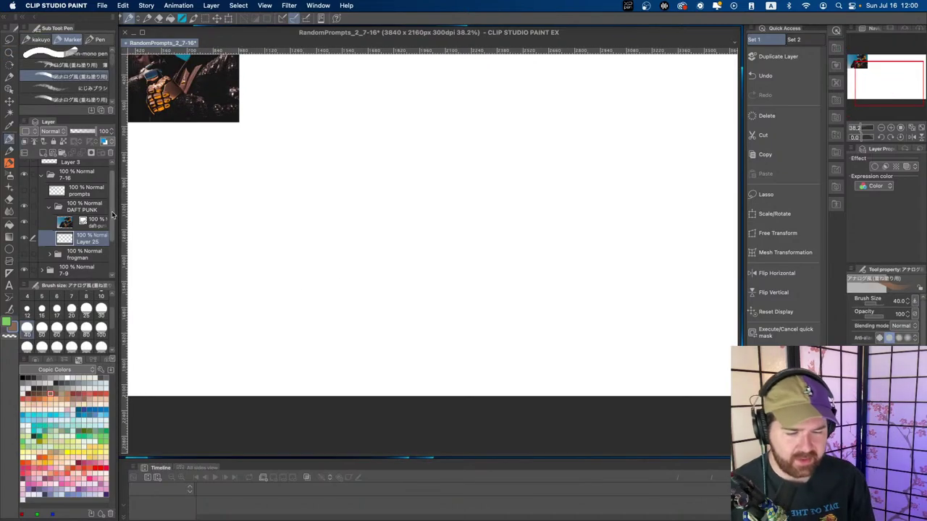
{"action": "mouse_move", "coordinate": [113, 195]}
{"action": "left_mouse_down"}
{"action": "mouse_move", "coordinate": [112, 184]}
{"action": "mouse_move", "coordinate": [116, 251]}
{"action": "left_mouse_up"}
{"action": "scroll", "coordinate": [116, 259], "scroll_direction": "up", "scroll_amount": 4}
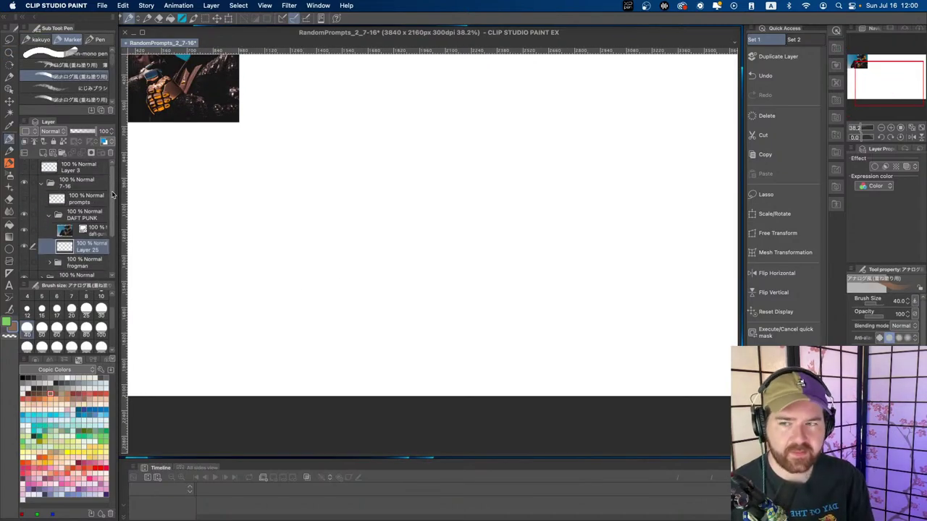
{"action": "key", "text": "/"}
{"action": "left_click", "coordinate": [376, 203], "text": "alt"}
{"action": "mouse_move", "coordinate": [377, 202]}
{"action": "left_mouse_down"}
{"action": "mouse_move", "coordinate": [367, 238]}
{"action": "mouse_move", "coordinate": [364, 225]}
{"action": "left_mouse_up"}
{"action": "key", "text": "p"}
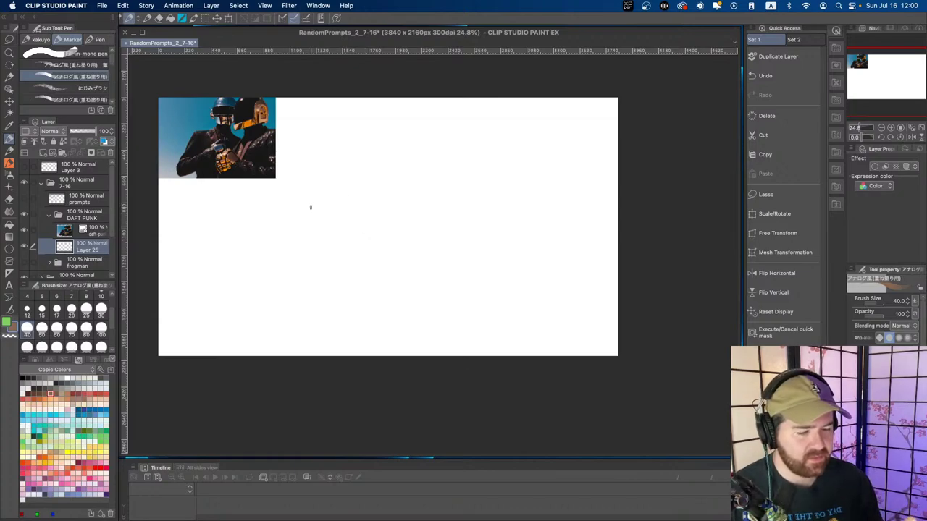
- Try outlining the first head beside the photo as a marker circle, and undo the attempted strokes
{"action": "mouse_move", "coordinate": [307, 203]}
{"action": "left_mouse_down"}
{"action": "mouse_move", "coordinate": [356, 220]}
{"action": "mouse_move", "coordinate": [313, 217]}
{"action": "left_mouse_up"}
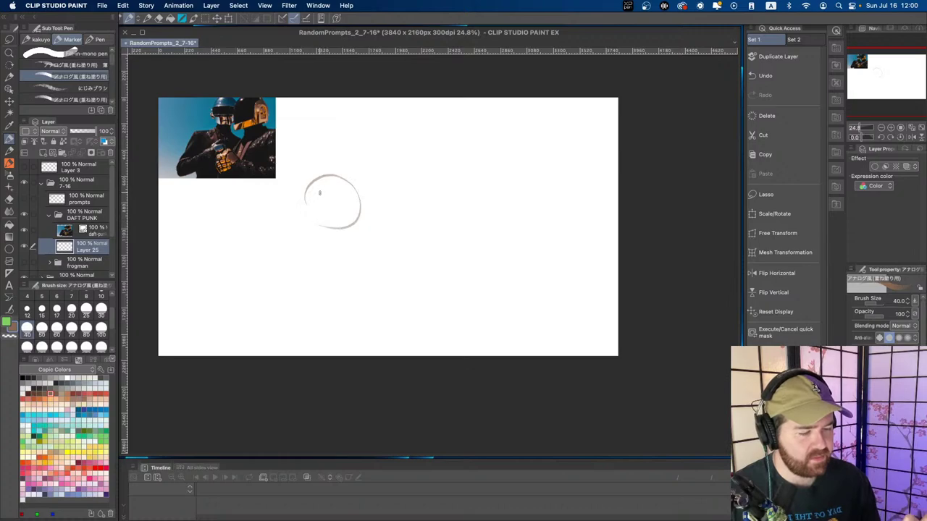
{"action": "key", "text": "super+z"}
{"action": "key", "text": "p"}
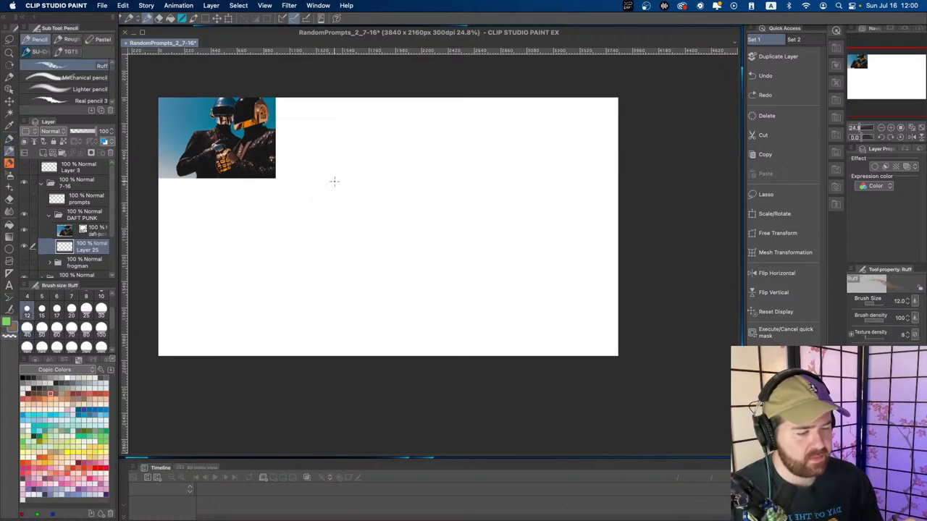
{"action": "left_click", "coordinate": [335, 177]}
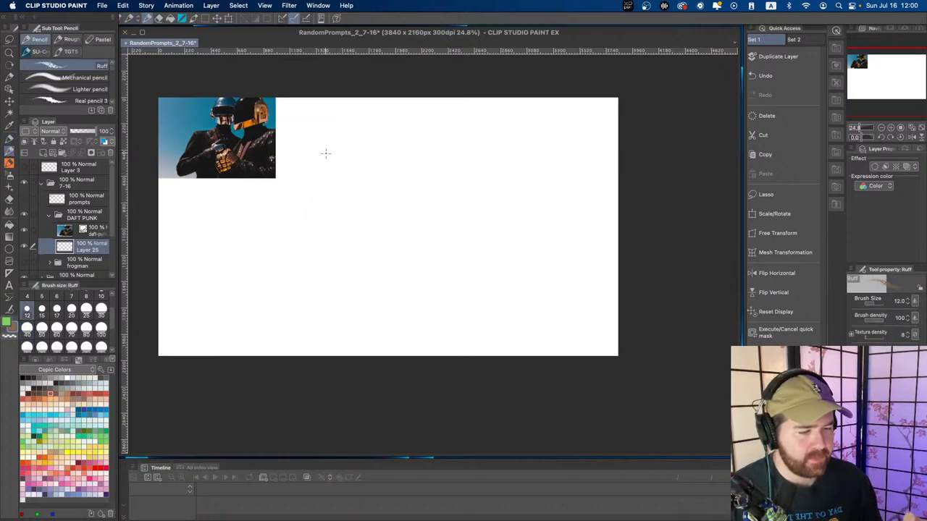
{"action": "key", "text": "super+z"}
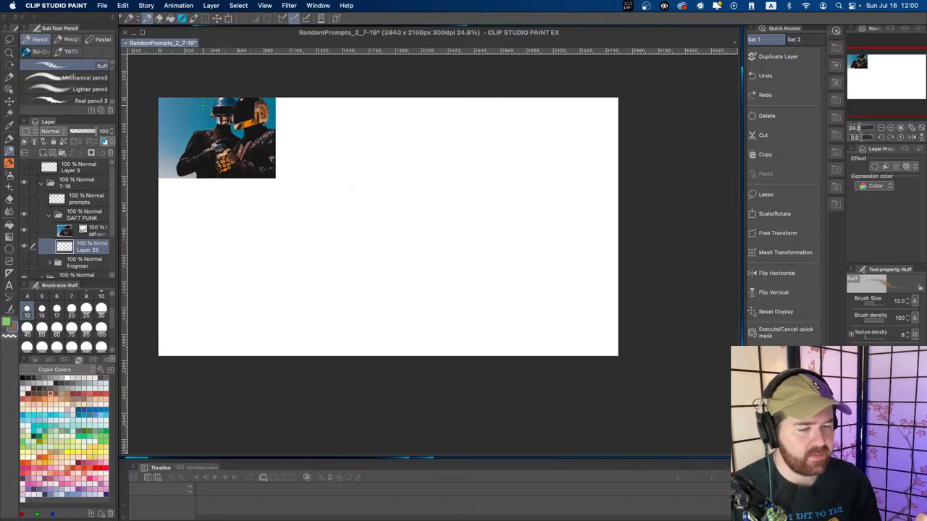
{"action": "key", "text": "super+z"}
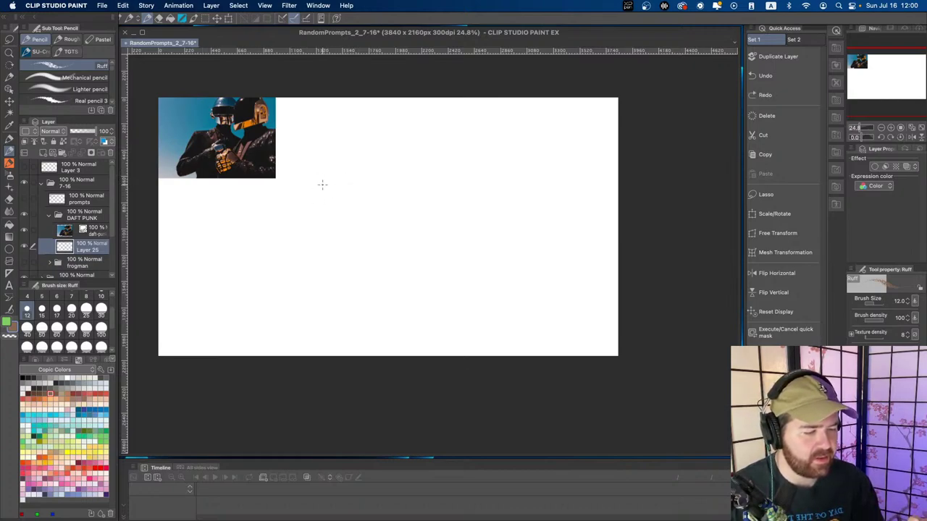
- Sketch an upright oval head beside the reference photo with the Ruff pencil and move it slightly up on the canvas
{"action": "mouse_move", "coordinate": [323, 188]}
{"action": "left_mouse_down"}
{"action": "mouse_move", "coordinate": [326, 159]}
{"action": "mouse_move", "coordinate": [346, 170]}
{"action": "left_mouse_up"}
{"action": "mouse_move", "coordinate": [313, 196]}
{"action": "left_mouse_down"}
{"action": "mouse_move", "coordinate": [335, 157]}
{"action": "mouse_move", "coordinate": [318, 202]}
{"action": "mouse_move", "coordinate": [321, 158]}
{"action": "mouse_move", "coordinate": [331, 206]}
{"action": "mouse_move", "coordinate": [319, 160]}
{"action": "mouse_move", "coordinate": [329, 157]}
{"action": "mouse_move", "coordinate": [326, 206]}
{"action": "mouse_move", "coordinate": [338, 165]}
{"action": "mouse_move", "coordinate": [338, 202]}
{"action": "left_mouse_up"}
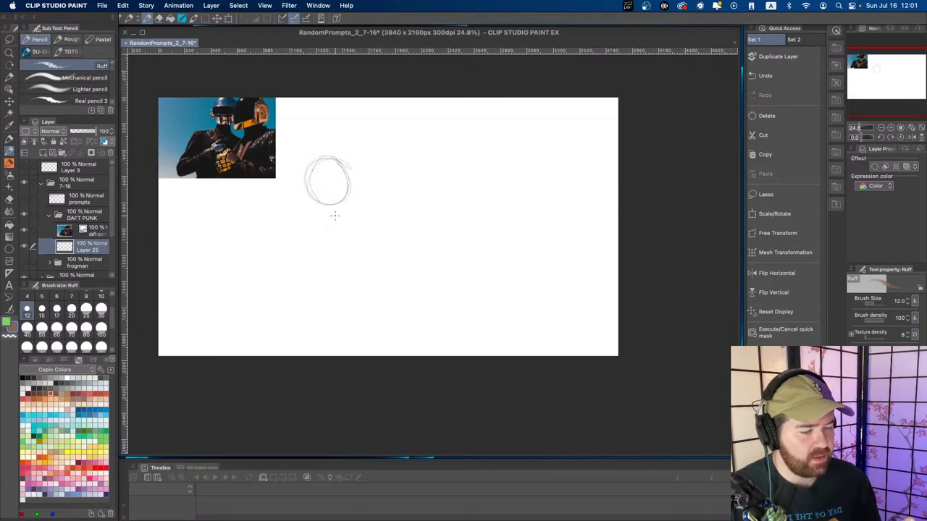
{"action": "left_click", "coordinate": [216, 18]}
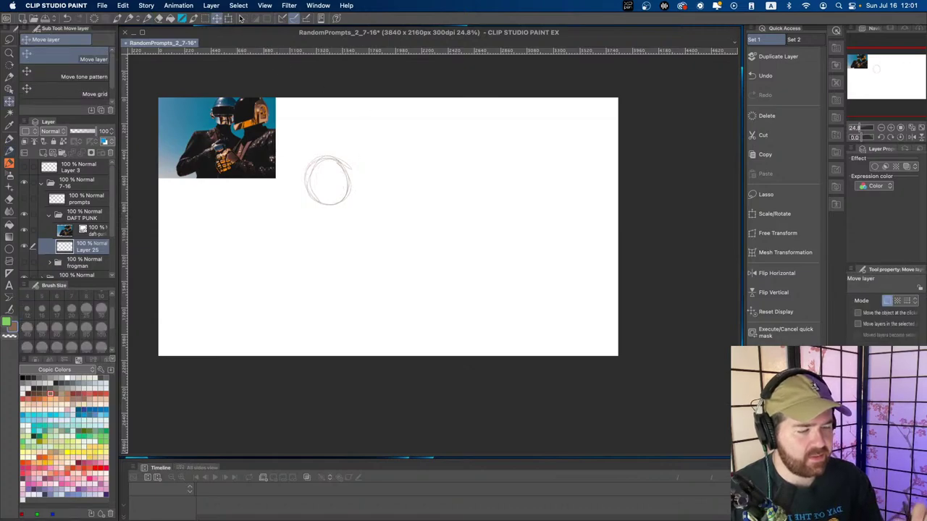
{"action": "left_click_drag", "start_coordinate": [329, 179], "coordinate": [331, 168]}
- Try a marker stroke for the ear piece beside the head oval, and undo it
{"action": "key", "text": "p"}
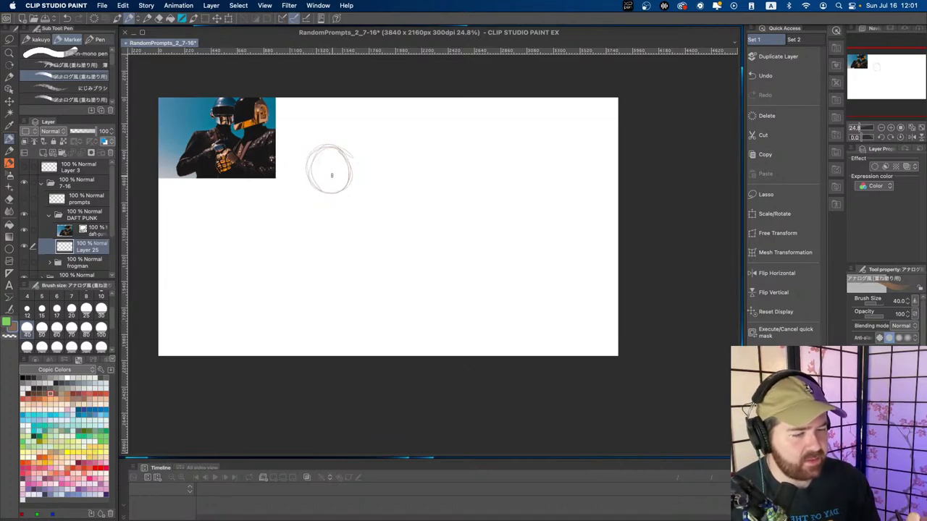
{"action": "left_click_drag", "start_coordinate": [304, 168], "coordinate": [305, 179]}
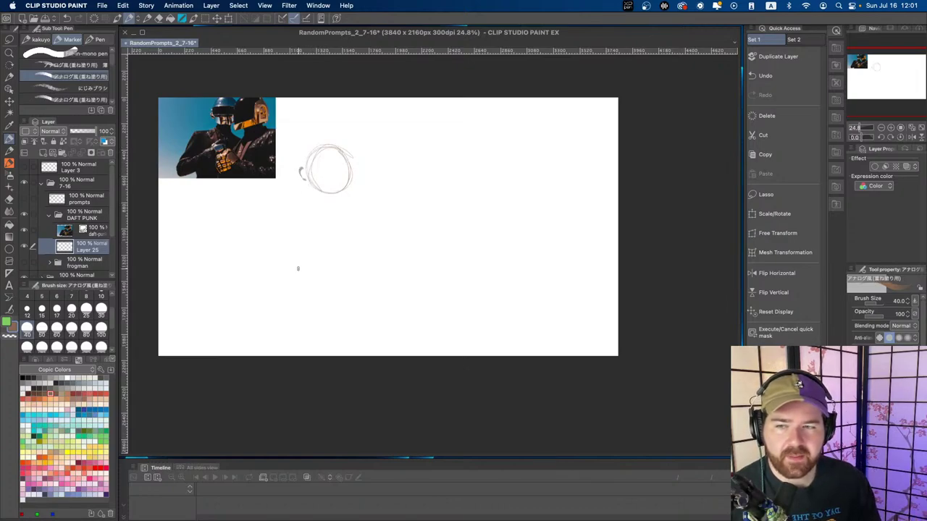
{"action": "key", "text": "super+z"}
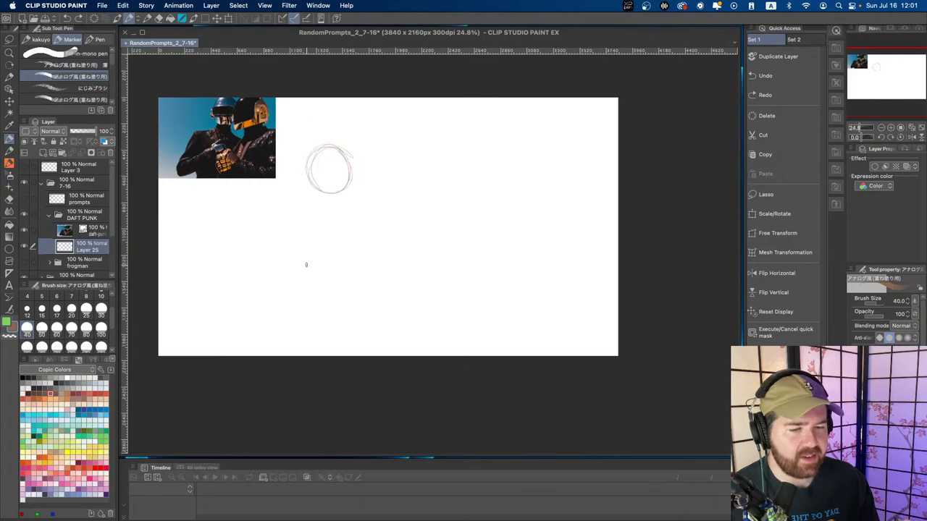
- Sketch a small curved ear piece on each side of the head oval with the Ruff pencil
{"action": "key", "text": "p"}
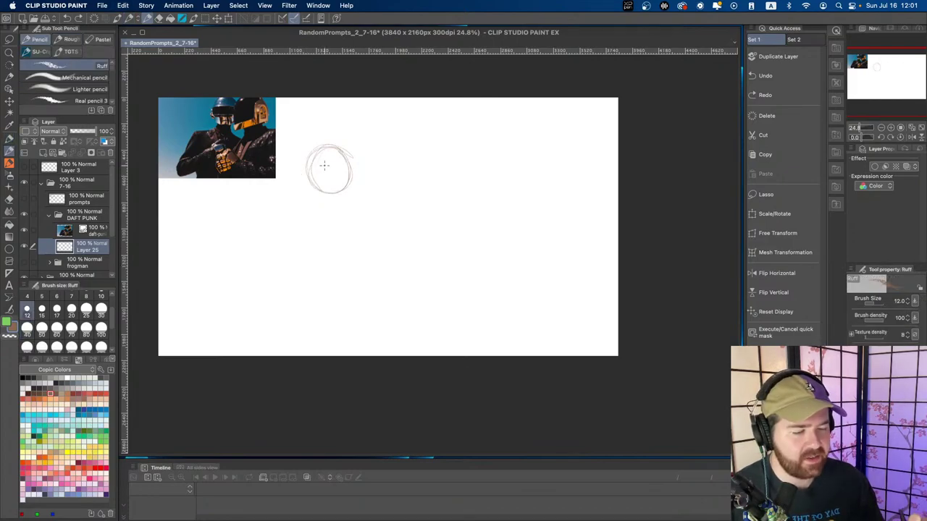
{"action": "key", "text": "p"}
{"action": "scroll", "coordinate": [317, 168], "scroll_direction": "up", "scroll_amount": 2}
{"action": "key", "text": "p"}
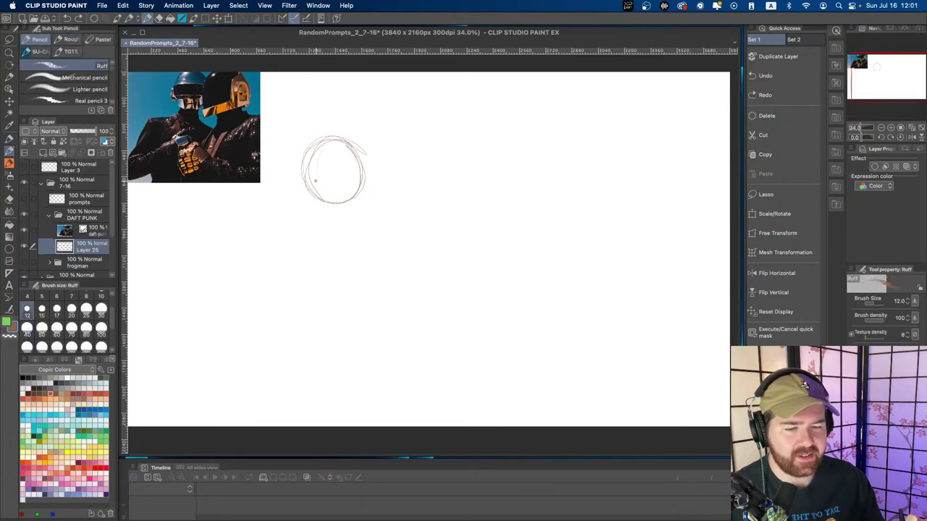
{"action": "left_click_drag", "start_coordinate": [299, 170], "coordinate": [299, 191]}
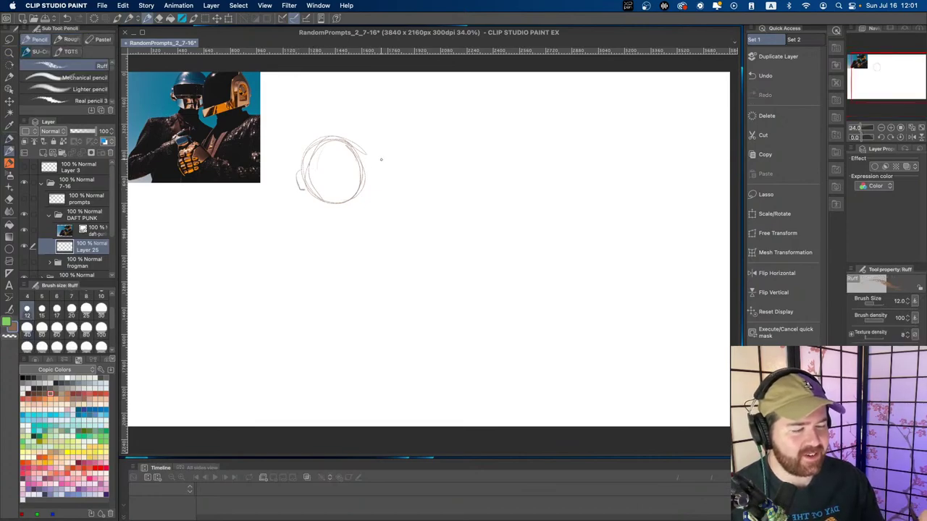
{"action": "left_click_drag", "start_coordinate": [369, 169], "coordinate": [367, 187]}
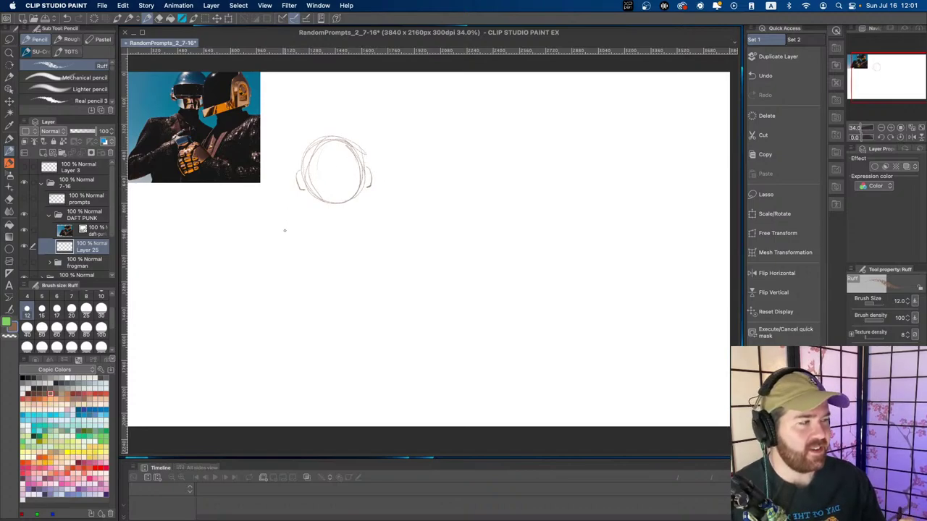
- Sketch a horizontal visor band across the head oval, reinforce the helmet's side, and add a jaw curve beneath it with the Ruff pencil
{"action": "left_click_drag", "start_coordinate": [303, 179], "coordinate": [307, 201]}
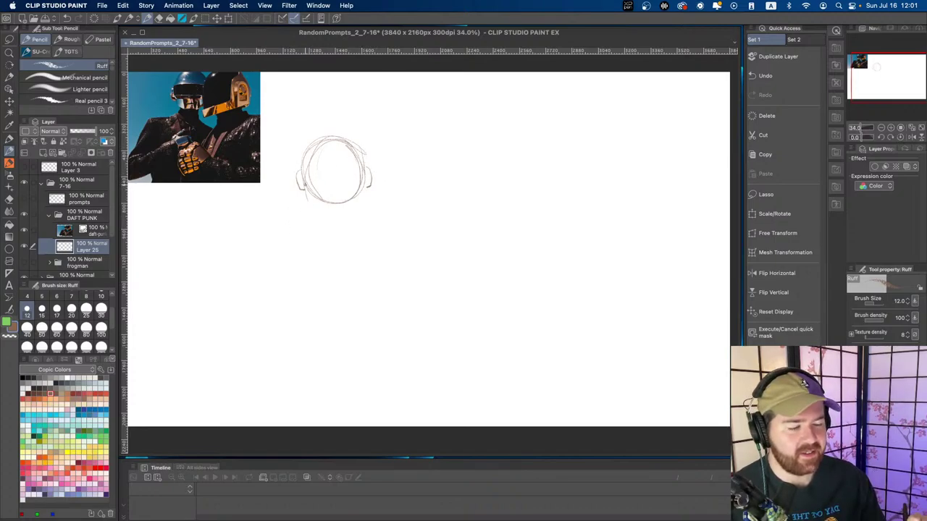
{"action": "mouse_move", "coordinate": [304, 163]}
{"action": "left_mouse_down"}
{"action": "mouse_move", "coordinate": [303, 187]}
{"action": "mouse_move", "coordinate": [336, 135]}
{"action": "mouse_move", "coordinate": [363, 149]}
{"action": "left_mouse_up"}
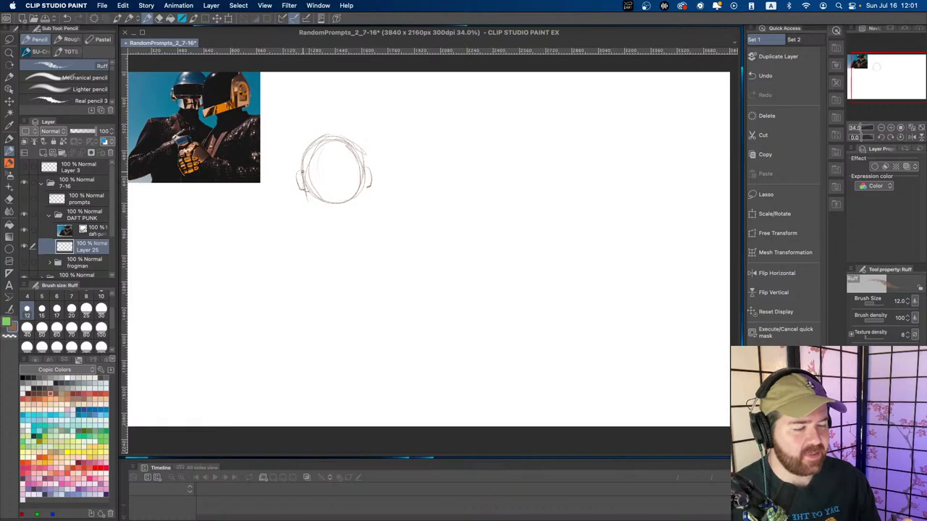
{"action": "mouse_move", "coordinate": [302, 169]}
{"action": "left_mouse_down"}
{"action": "mouse_move", "coordinate": [362, 189]}
{"action": "mouse_move", "coordinate": [343, 167]}
{"action": "mouse_move", "coordinate": [364, 168]}
{"action": "mouse_move", "coordinate": [310, 170]}
{"action": "mouse_move", "coordinate": [343, 168]}
{"action": "left_mouse_up"}
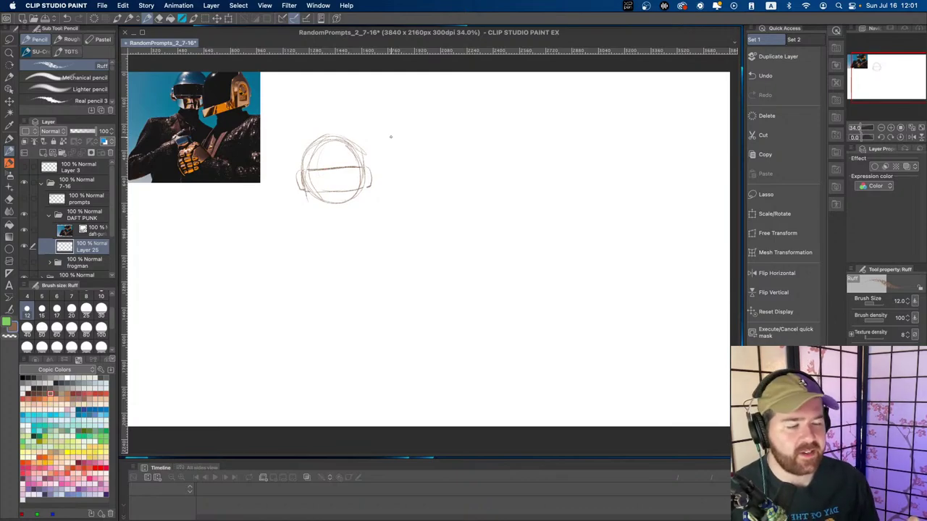
{"action": "mouse_move", "coordinate": [333, 184]}
{"action": "left_mouse_down"}
{"action": "mouse_move", "coordinate": [332, 199]}
{"action": "mouse_move", "coordinate": [356, 178]}
{"action": "mouse_move", "coordinate": [302, 181]}
{"action": "mouse_move", "coordinate": [365, 179]}
{"action": "mouse_move", "coordinate": [336, 189]}
{"action": "mouse_move", "coordinate": [317, 160]}
{"action": "mouse_move", "coordinate": [339, 158]}
{"action": "mouse_move", "coordinate": [366, 186]}
{"action": "left_mouse_up"}
{"action": "key", "text": "super+z"}
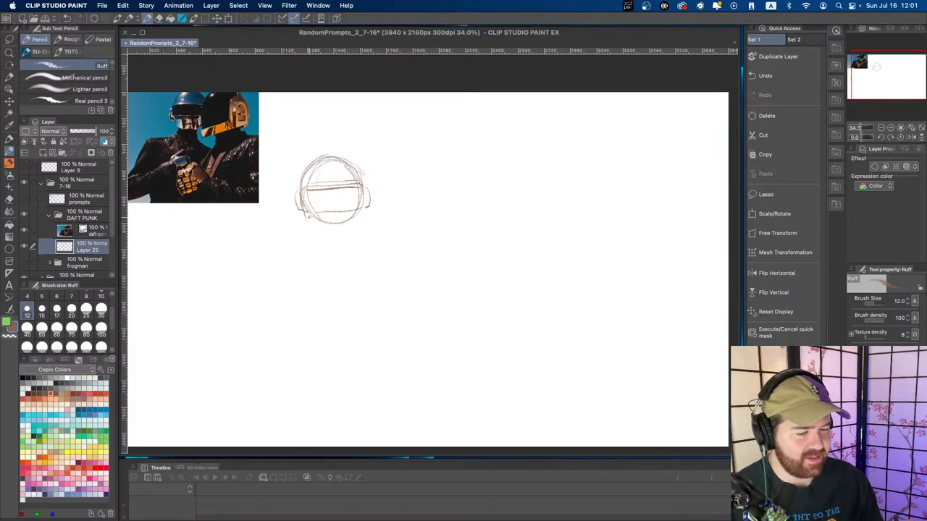
{"action": "mouse_move", "coordinate": [308, 219]}
{"action": "left_mouse_down"}
{"action": "mouse_move", "coordinate": [313, 228]}
{"action": "mouse_move", "coordinate": [357, 224]}
{"action": "left_mouse_up"}
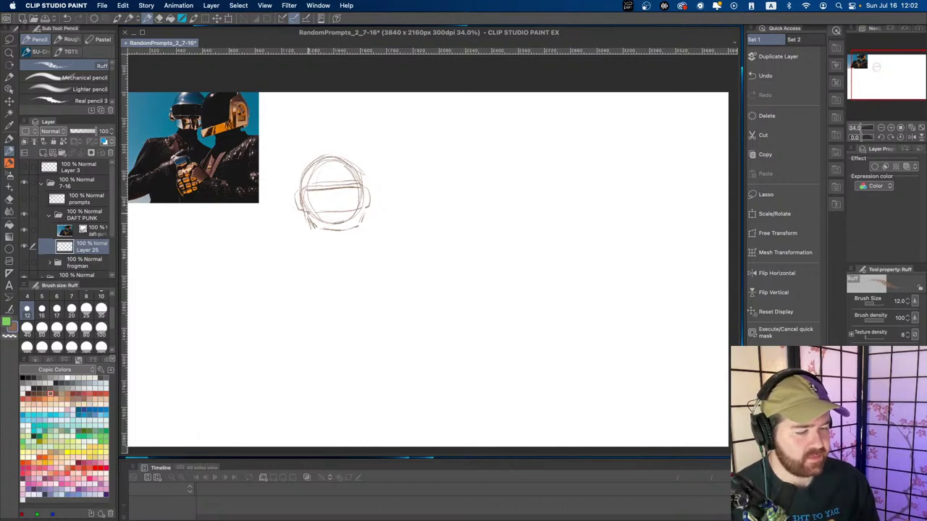
{"action": "left_click_drag", "start_coordinate": [305, 206], "coordinate": [360, 207]}
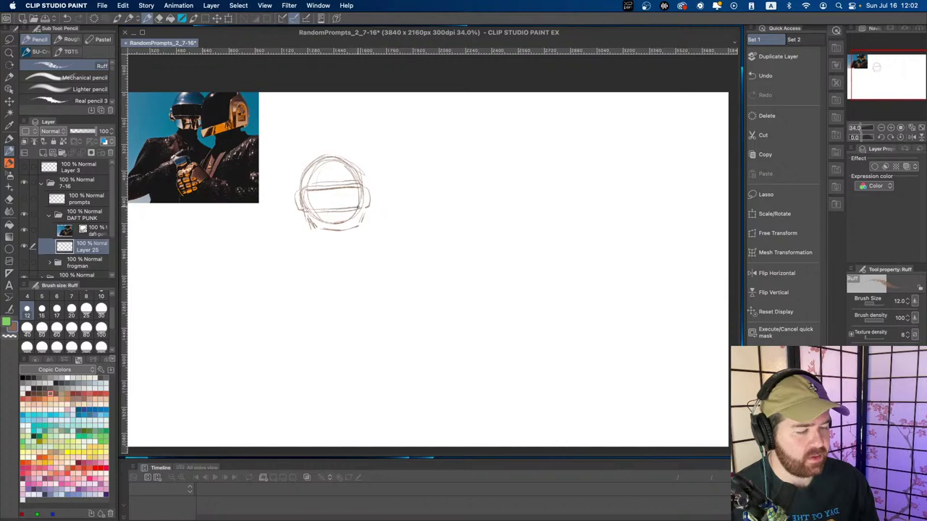
- Sketch the jacket collar with a flap on each side of the neck, a V-shaped neckline and two vertical front edges below the head
{"action": "left_click_drag", "start_coordinate": [353, 254], "coordinate": [319, 228]}
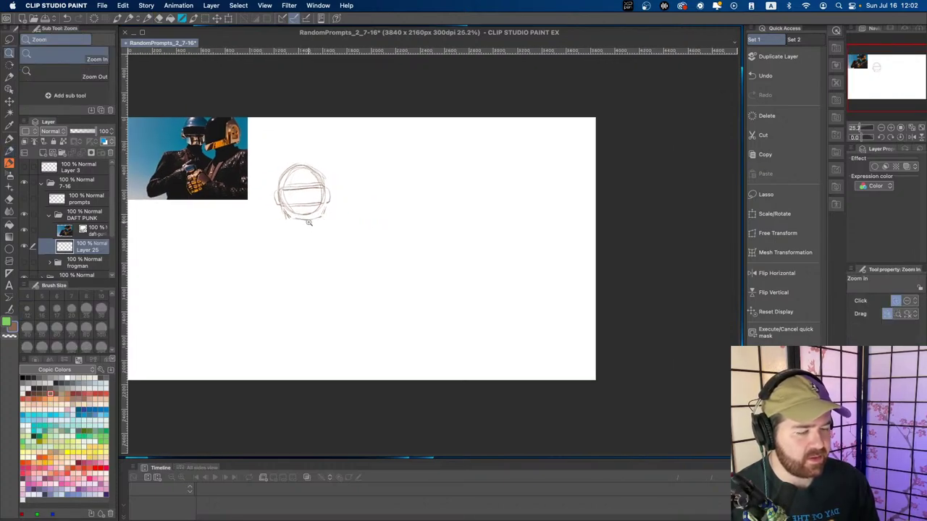
{"action": "key", "text": "p"}
{"action": "key", "text": "p"}
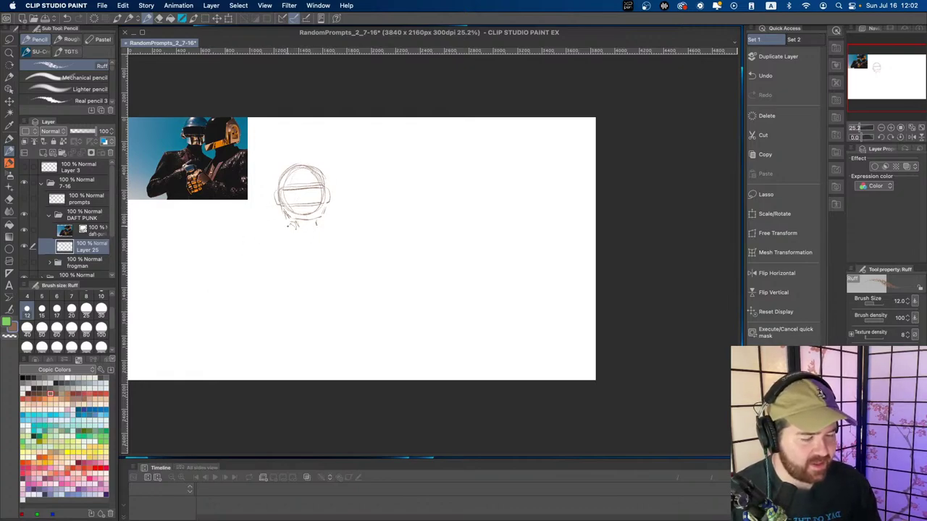
{"action": "mouse_move", "coordinate": [291, 224]}
{"action": "left_mouse_down"}
{"action": "mouse_move", "coordinate": [282, 240]}
{"action": "mouse_move", "coordinate": [312, 258]}
{"action": "left_mouse_up"}
{"action": "left_click_drag", "start_coordinate": [320, 221], "coordinate": [332, 231]}
{"action": "mouse_move", "coordinate": [319, 232]}
{"action": "left_mouse_down"}
{"action": "mouse_move", "coordinate": [316, 248]}
{"action": "mouse_move", "coordinate": [333, 239]}
{"action": "left_mouse_up"}
{"action": "left_click_drag", "start_coordinate": [320, 235], "coordinate": [316, 245]}
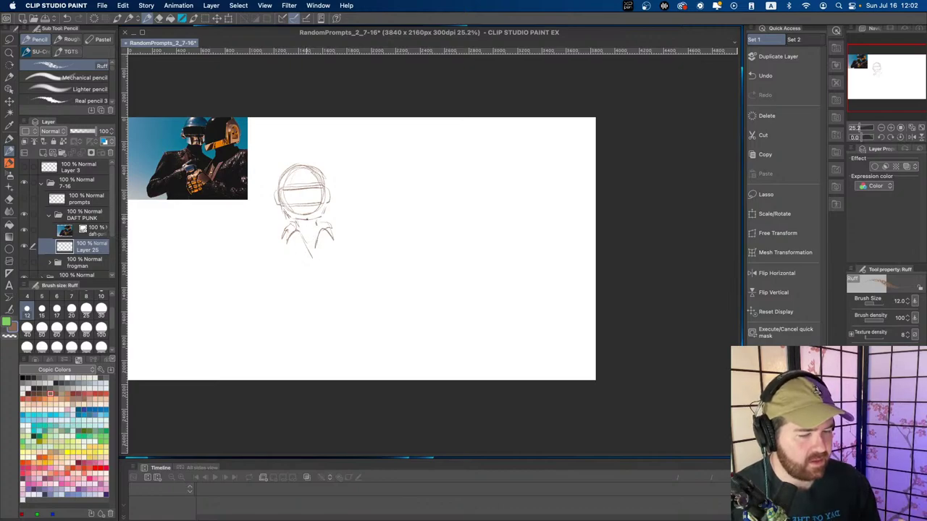
{"action": "left_click_drag", "start_coordinate": [298, 233], "coordinate": [303, 274]}
{"action": "mouse_move", "coordinate": [324, 240]}
{"action": "left_mouse_down"}
{"action": "mouse_move", "coordinate": [323, 273]}
{"action": "mouse_move", "coordinate": [307, 249]}
{"action": "left_mouse_up"}
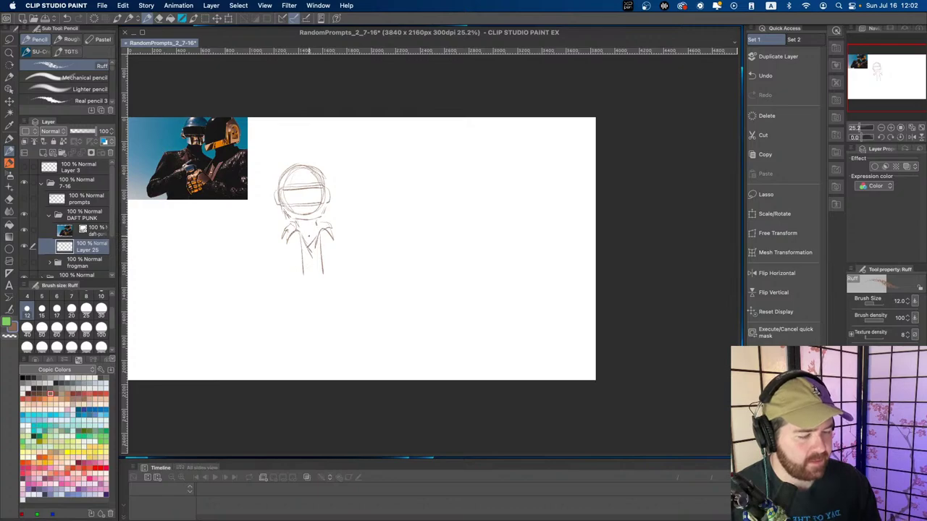
- Try short shading strokes across the neck between the collar flaps, and undo them
{"action": "left_click_drag", "start_coordinate": [306, 221], "coordinate": [303, 229]}
{"action": "left_click_drag", "start_coordinate": [314, 222], "coordinate": [308, 232]}
{"action": "key", "text": "/"}
{"action": "key", "text": "super+z"}
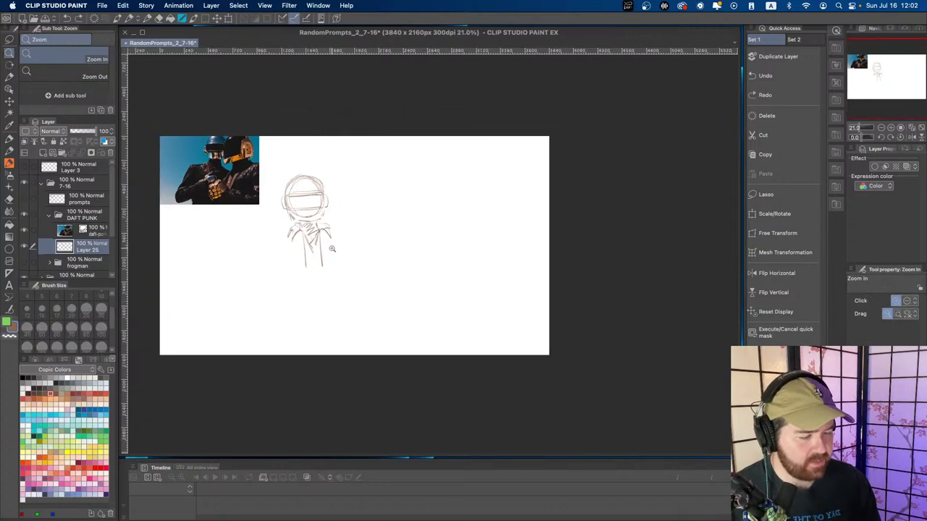
- Sketch a wide table with a long top edge and outward-slanting sides below the figure, plus a faint horizontal line behind it
{"action": "key", "text": "p"}
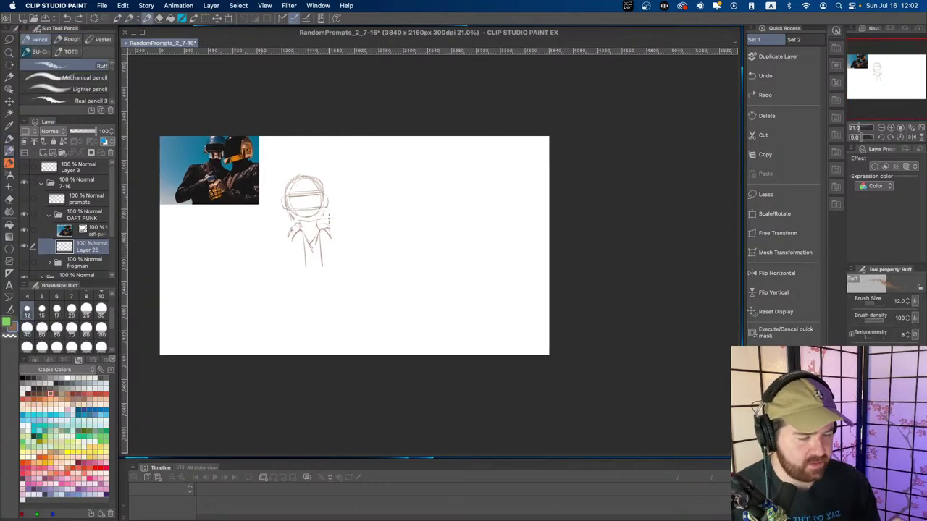
{"action": "left_click_drag", "start_coordinate": [293, 274], "coordinate": [383, 271]}
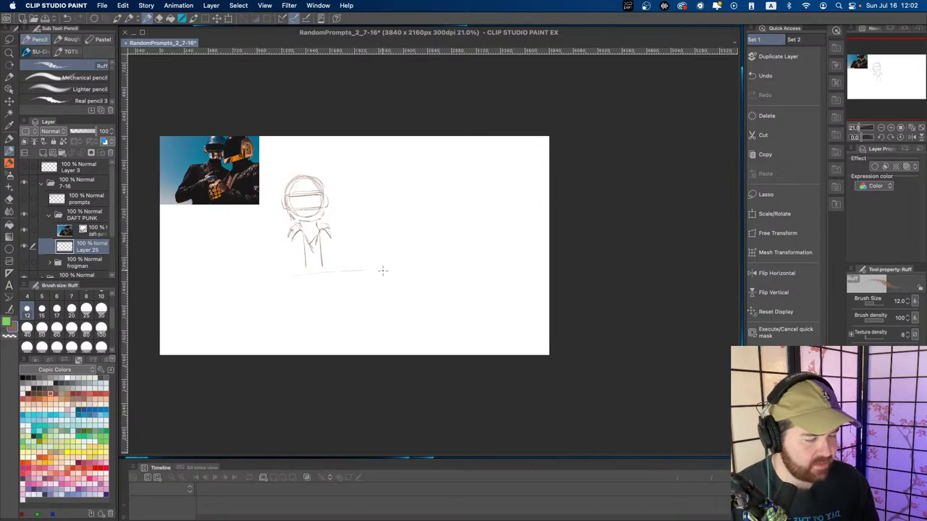
{"action": "key", "text": "super+z"}
{"action": "mouse_move", "coordinate": [290, 283]}
{"action": "left_mouse_down"}
{"action": "mouse_move", "coordinate": [467, 279]}
{"action": "mouse_move", "coordinate": [285, 288]}
{"action": "mouse_move", "coordinate": [427, 281]}
{"action": "left_mouse_up"}
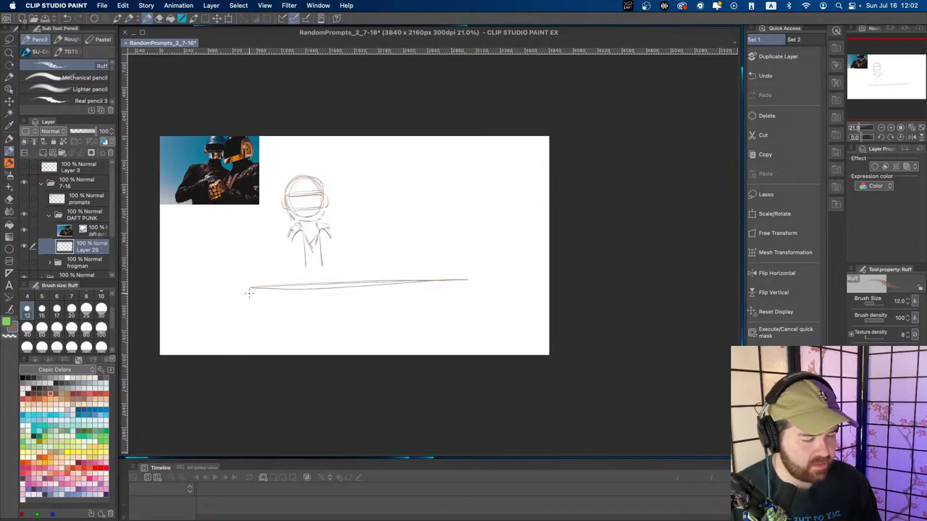
{"action": "left_click_drag", "start_coordinate": [249, 288], "coordinate": [222, 327]}
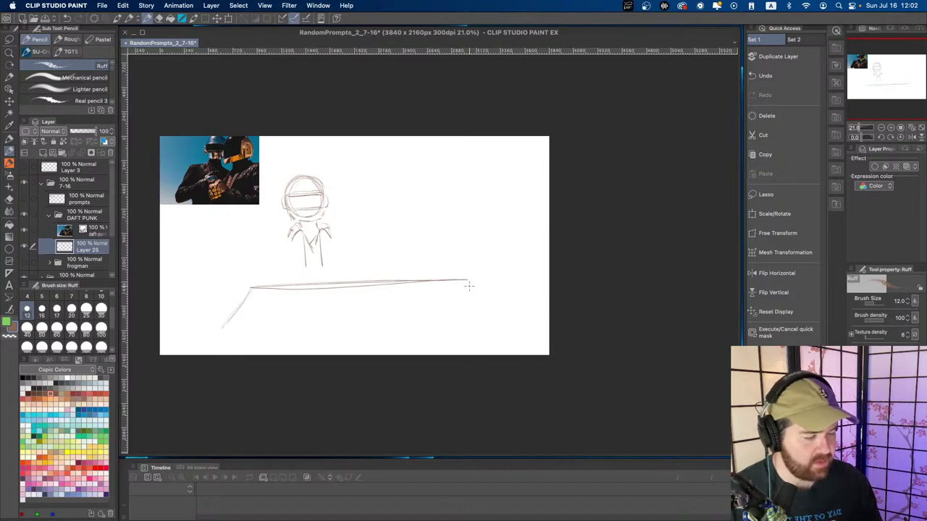
{"action": "left_click_drag", "start_coordinate": [467, 283], "coordinate": [498, 319]}
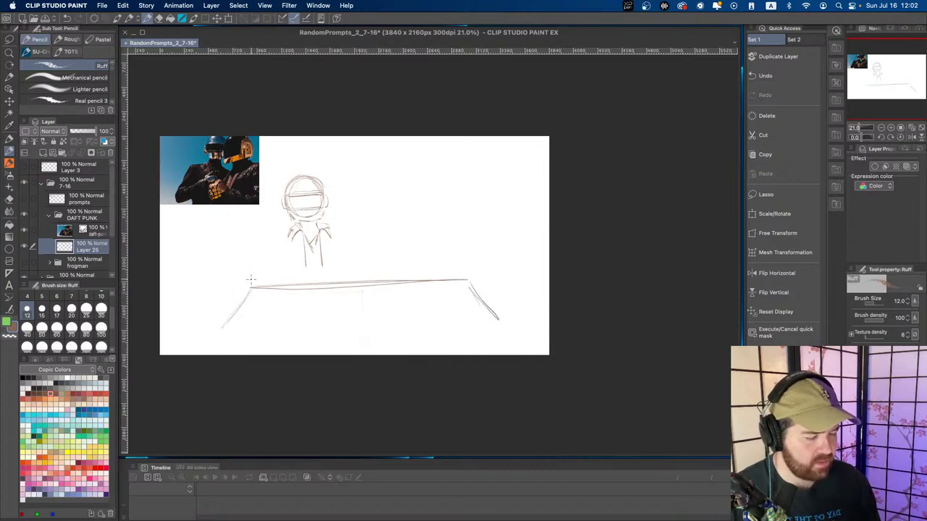
{"action": "key", "text": "super+z"}
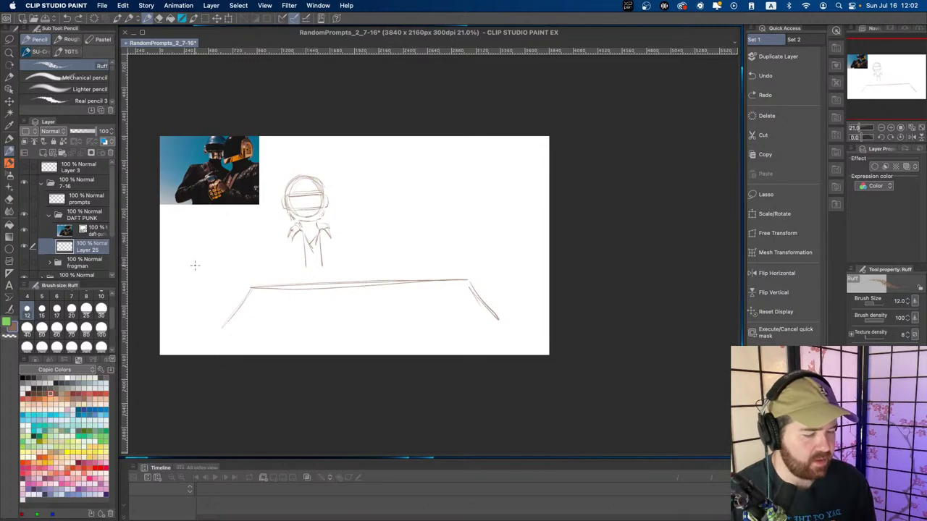
{"action": "left_click_drag", "start_coordinate": [318, 257], "coordinate": [474, 252]}
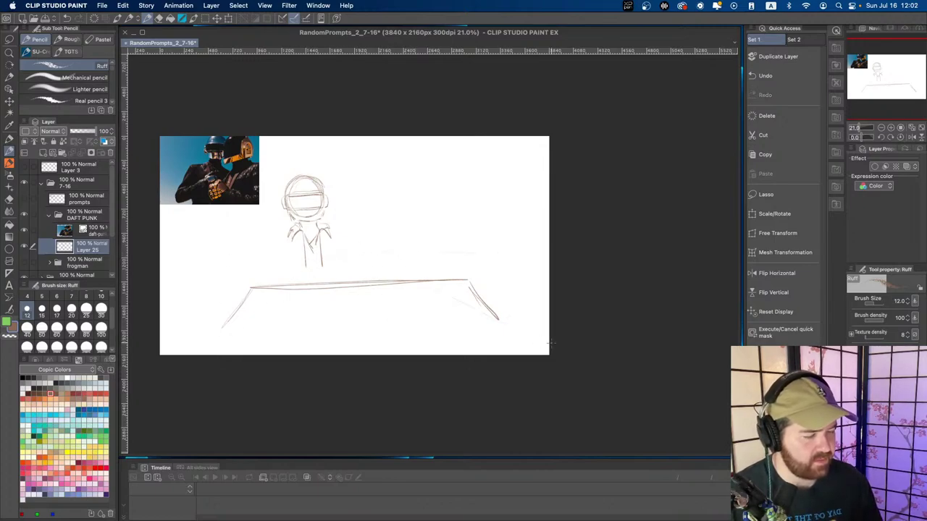
{"action": "key", "text": "super+z"}
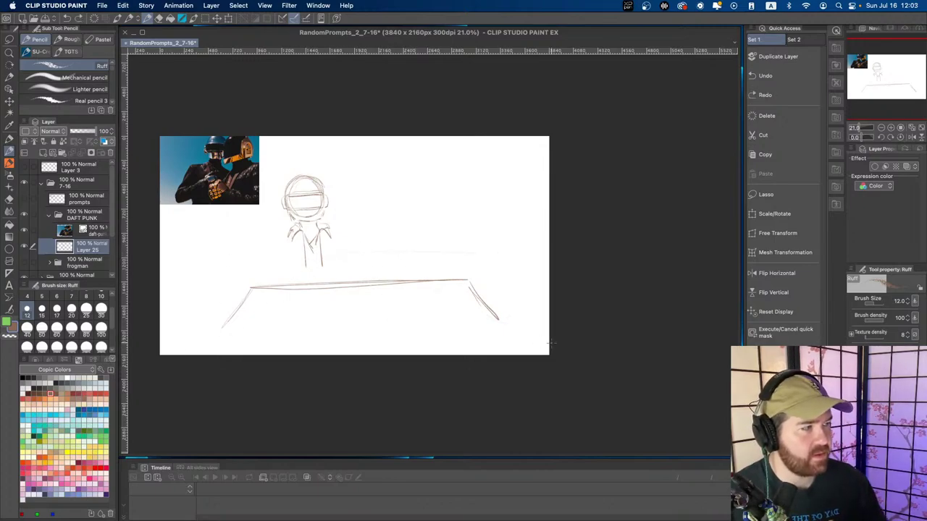
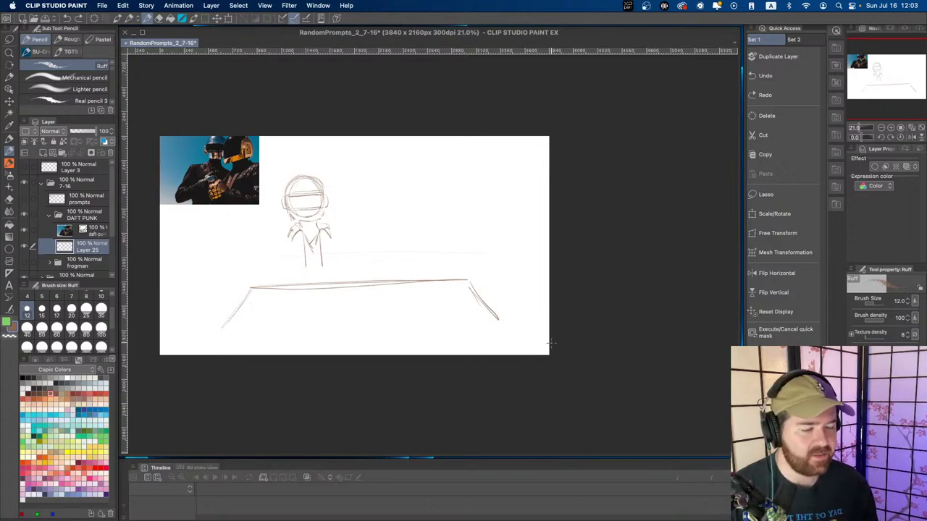
- Strengthen the jacket's collar flaps and extend its vertical front edges toward the table
{"action": "key", "text": "super+space"}
{"action": "mouse_move", "coordinate": [324, 232]}
{"action": "left_mouse_down"}
{"action": "mouse_move", "coordinate": [368, 231]}
{"action": "mouse_move", "coordinate": [343, 231]}
{"action": "left_mouse_up"}
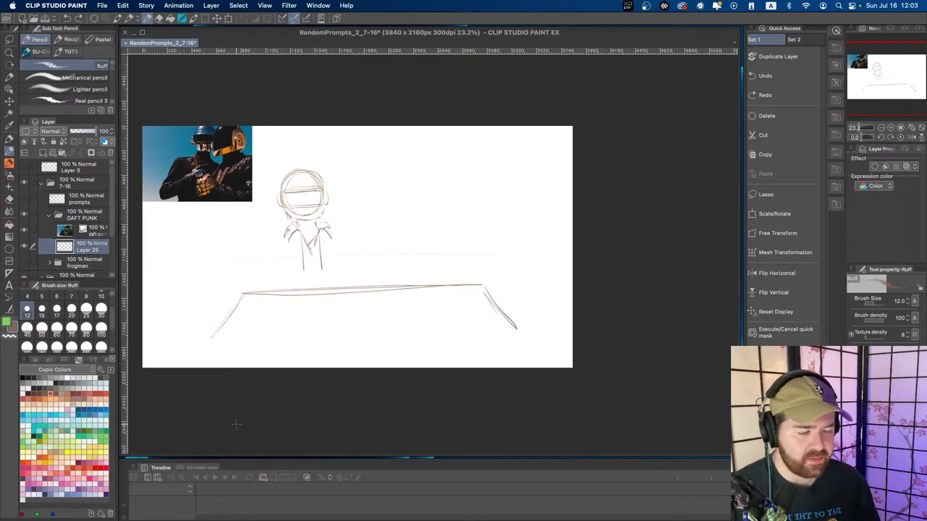
{"action": "mouse_move", "coordinate": [292, 225]}
{"action": "left_mouse_down"}
{"action": "mouse_move", "coordinate": [286, 243]}
{"action": "mouse_move", "coordinate": [332, 238]}
{"action": "left_mouse_up"}
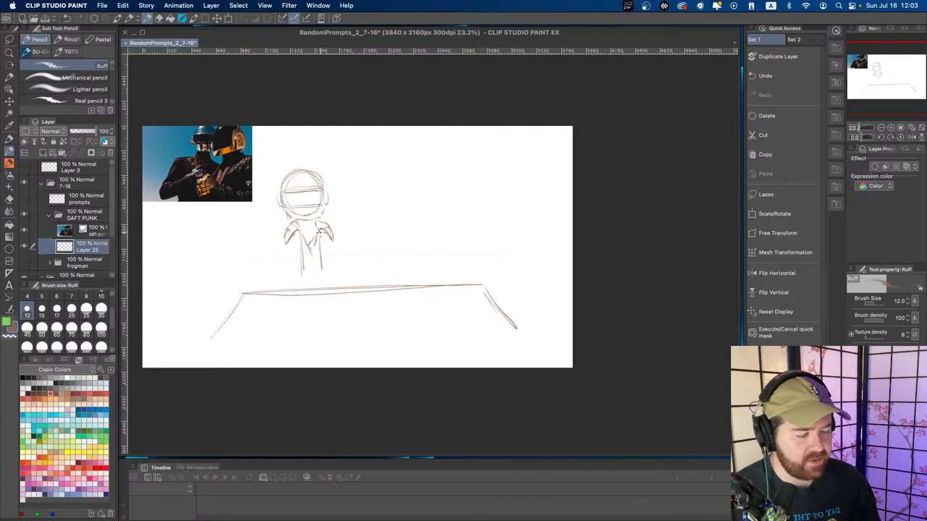
{"action": "left_click_drag", "start_coordinate": [319, 259], "coordinate": [326, 275]}
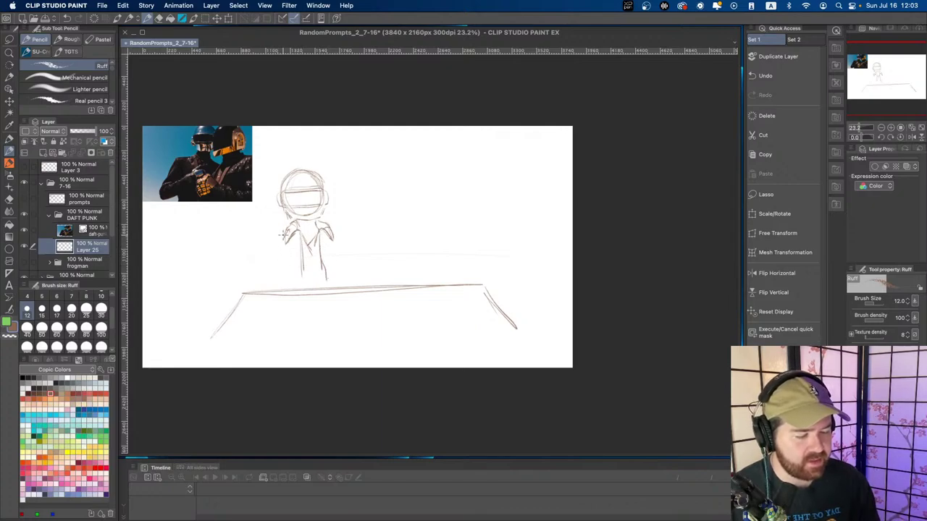
- Sketch the figure's shoulders and both bent arms reaching down to the table edge, undoing the strokes that miss
{"action": "left_click_drag", "start_coordinate": [283, 233], "coordinate": [258, 257]}
{"action": "mouse_move", "coordinate": [287, 221]}
{"action": "left_mouse_down"}
{"action": "mouse_move", "coordinate": [251, 268]}
{"action": "mouse_move", "coordinate": [261, 265]}
{"action": "mouse_move", "coordinate": [256, 282]}
{"action": "mouse_move", "coordinate": [265, 290]}
{"action": "mouse_move", "coordinate": [263, 266]}
{"action": "mouse_move", "coordinate": [280, 289]}
{"action": "mouse_move", "coordinate": [263, 286]}
{"action": "mouse_move", "coordinate": [285, 282]}
{"action": "mouse_move", "coordinate": [285, 292]}
{"action": "mouse_move", "coordinate": [262, 286]}
{"action": "mouse_move", "coordinate": [282, 296]}
{"action": "left_mouse_up"}
{"action": "key", "text": "super+z"}
{"action": "key", "text": "super+z"}
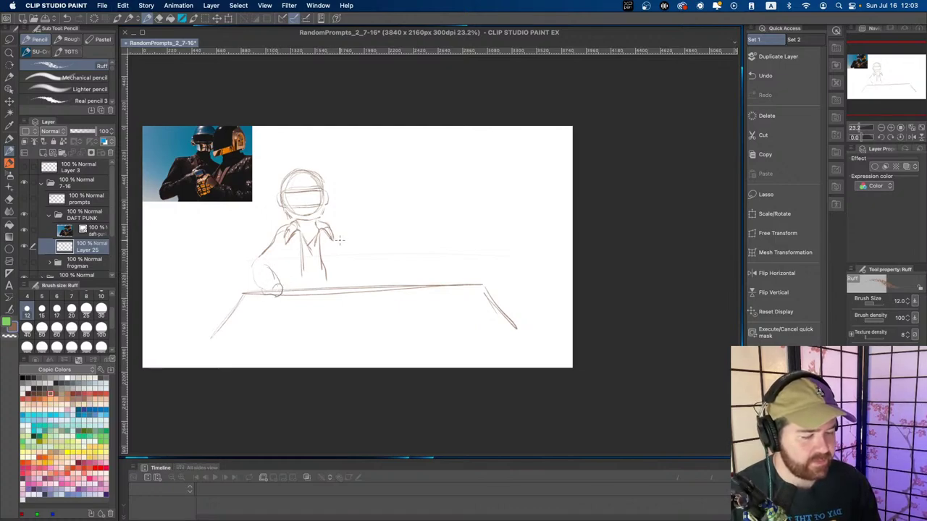
{"action": "mouse_move", "coordinate": [331, 226]}
{"action": "left_mouse_down"}
{"action": "mouse_move", "coordinate": [363, 269]}
{"action": "mouse_move", "coordinate": [356, 284]}
{"action": "left_mouse_up"}
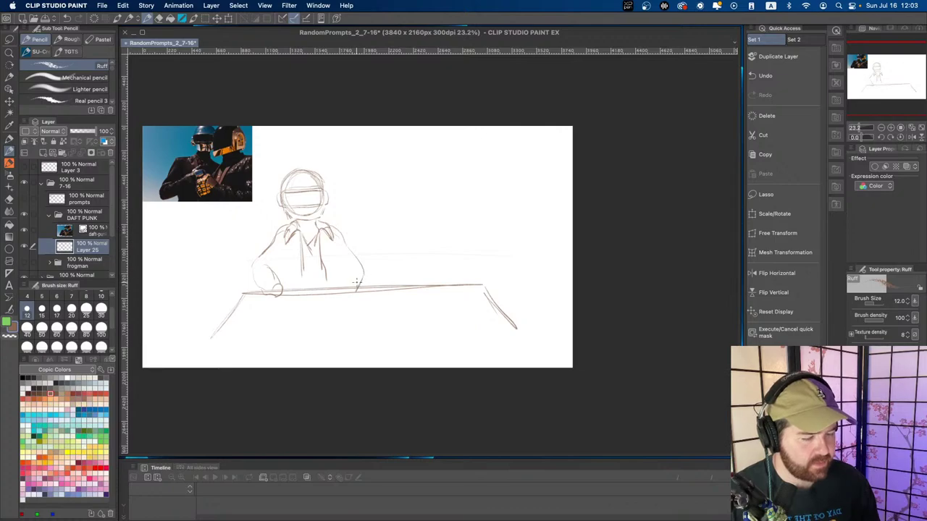
{"action": "left_click_drag", "start_coordinate": [294, 239], "coordinate": [298, 254]}
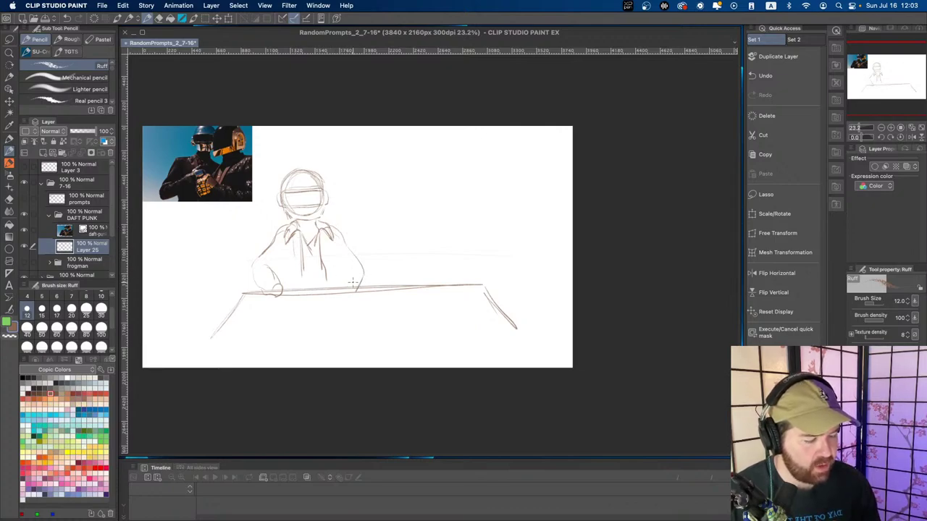
{"action": "mouse_move", "coordinate": [345, 277]}
{"action": "left_mouse_down"}
{"action": "mouse_move", "coordinate": [338, 288]}
{"action": "mouse_move", "coordinate": [352, 296]}
{"action": "left_mouse_up"}
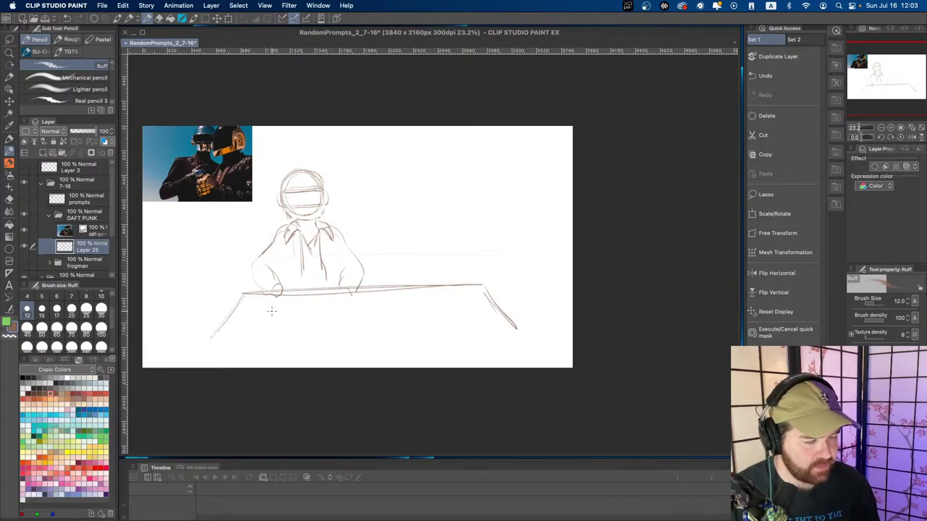
- Erase the stray lines at the top of the helmet, then sketch a small highlight mark and a firmer side contour on it
{"action": "key", "text": "e"}
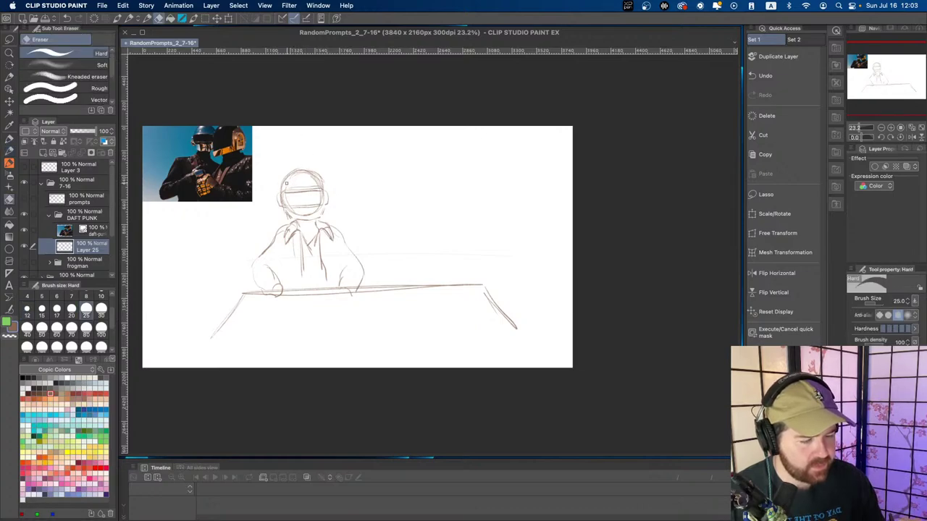
{"action": "left_click_drag", "start_coordinate": [307, 173], "coordinate": [314, 175]}
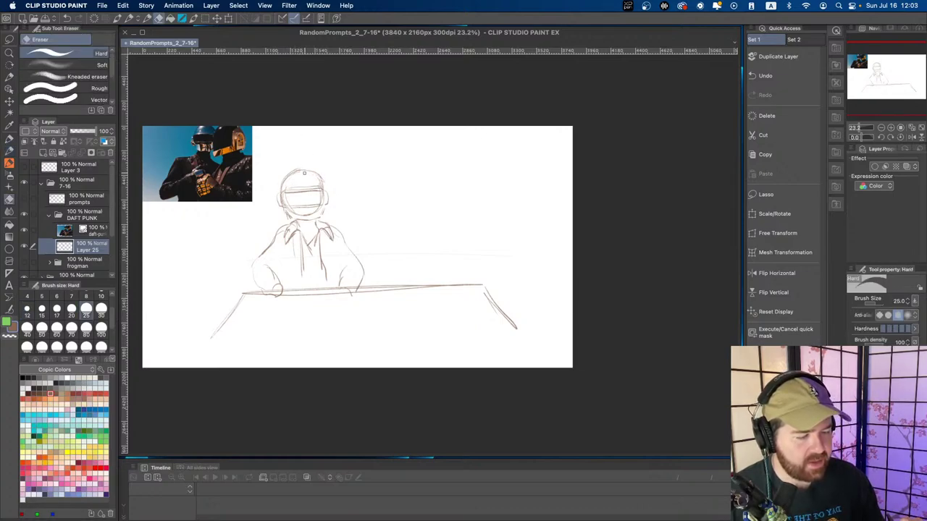
{"action": "key", "text": "p"}
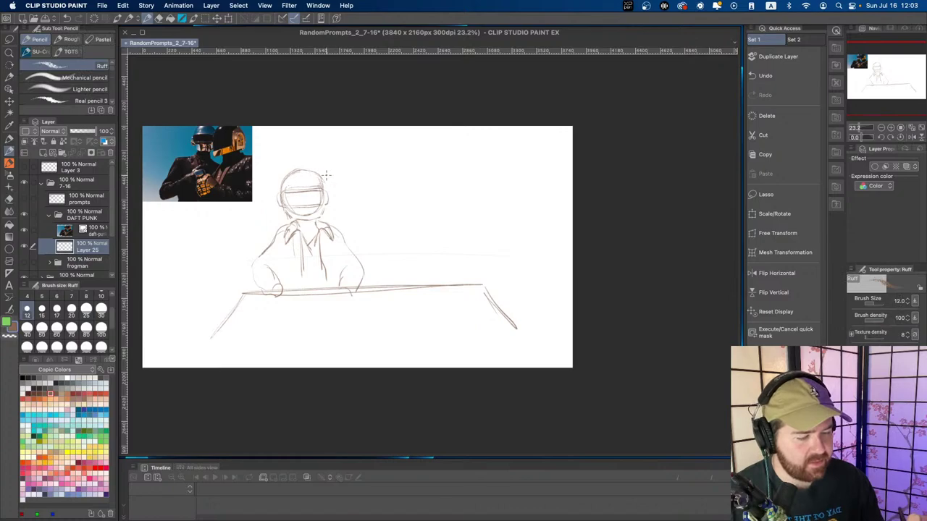
{"action": "key", "text": "p"}
{"action": "scroll", "coordinate": [307, 173], "scroll_direction": "up", "scroll_amount": 2}
{"action": "left_click_drag", "start_coordinate": [319, 180], "coordinate": [322, 189]}
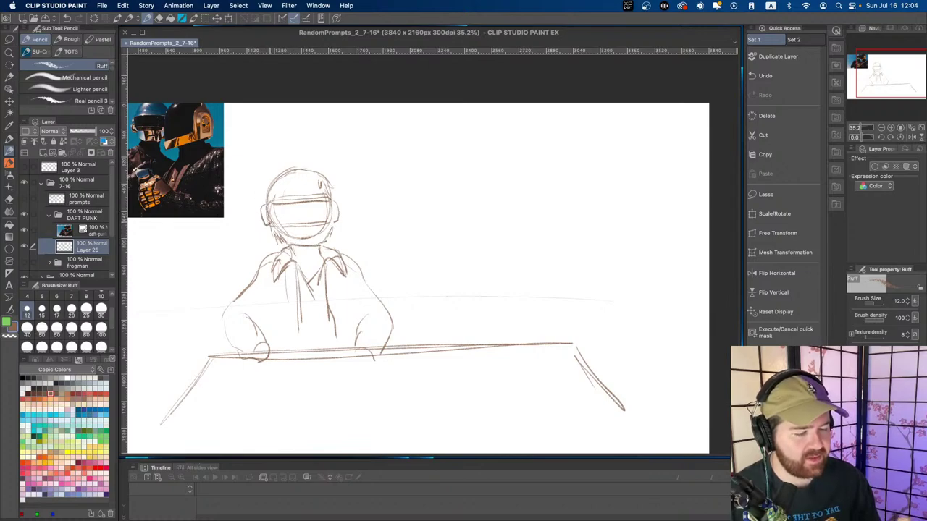
{"action": "left_click_drag", "start_coordinate": [332, 202], "coordinate": [333, 221]}
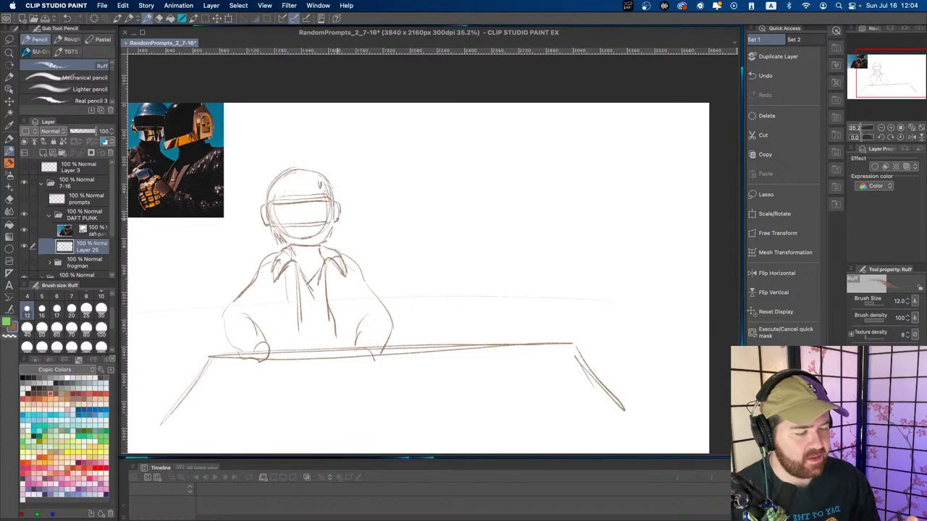
- Rework the short mouth line on the helmet's chin and sketch three small circles across the visor
{"action": "key", "text": "e"}
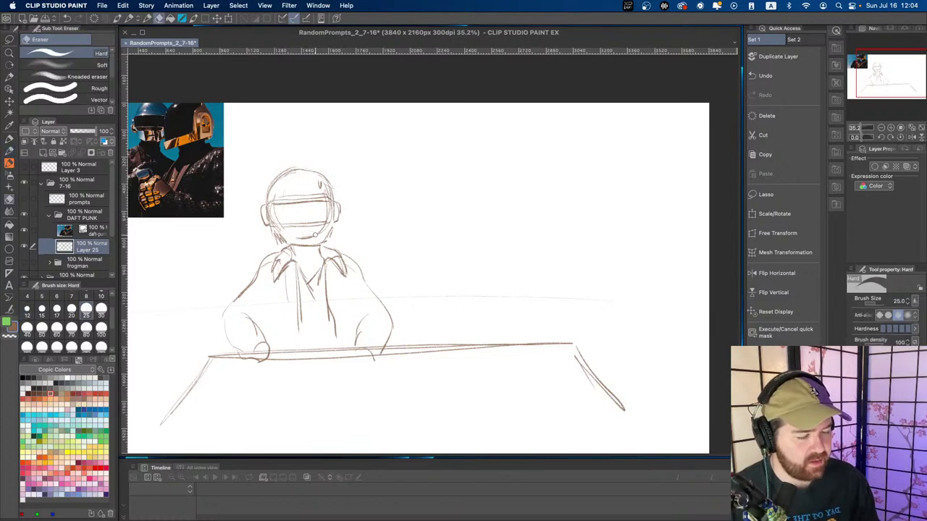
{"action": "key", "text": "slash"}
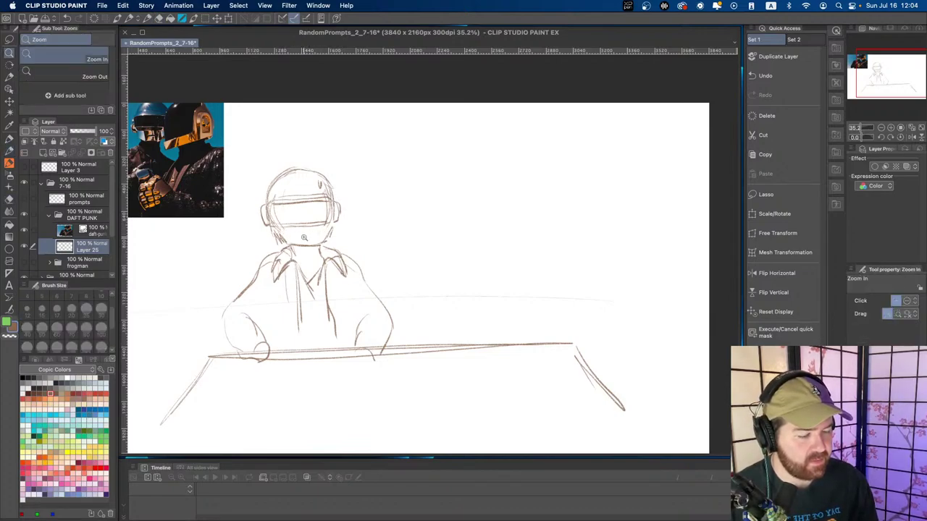
{"action": "key", "text": "p"}
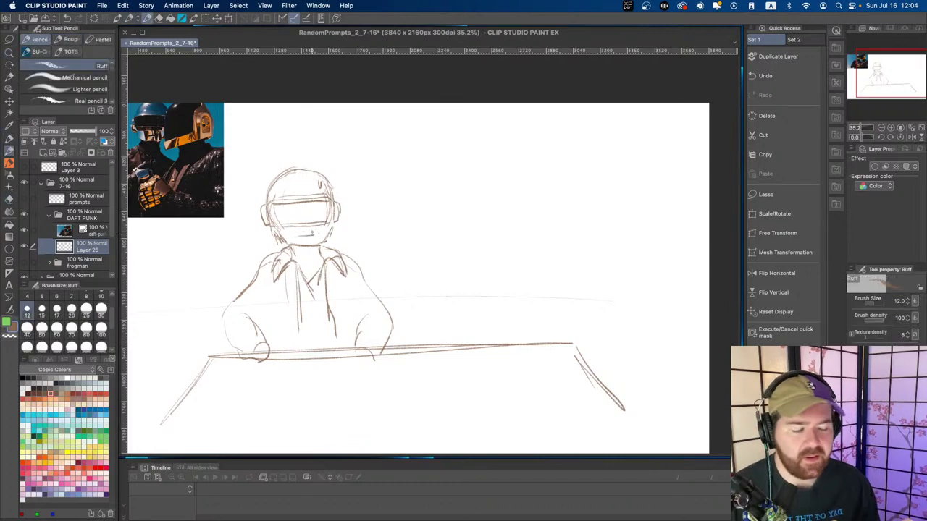
{"action": "left_click_drag", "start_coordinate": [284, 211], "coordinate": [307, 215]}
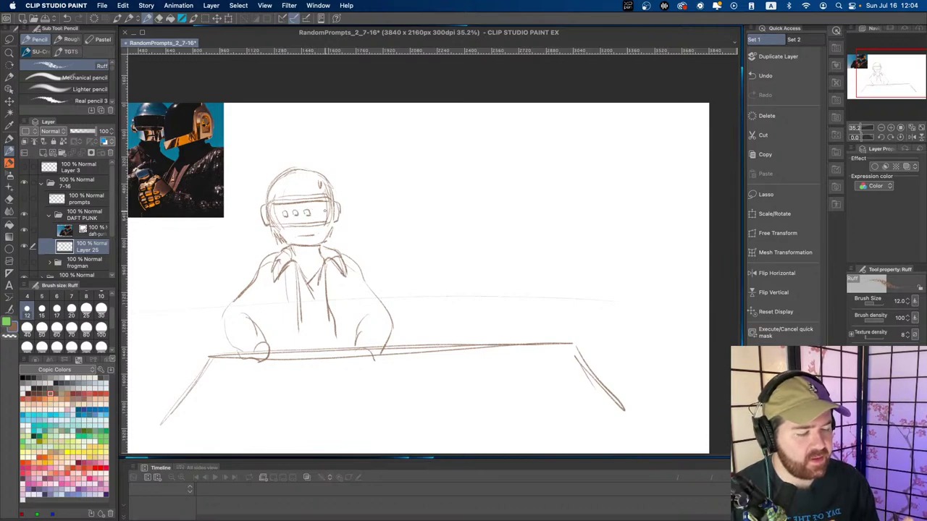
- Select the three visor circles and move them sideways to center them in the visor, clearing the selection
{"action": "key", "text": "m"}
{"action": "mouse_move", "coordinate": [280, 216]}
{"action": "left_mouse_down"}
{"action": "mouse_move", "coordinate": [314, 204]}
{"action": "mouse_move", "coordinate": [280, 218]}
{"action": "mouse_move", "coordinate": [307, 213]}
{"action": "left_mouse_up"}
{"action": "left_click", "coordinate": [216, 18]}
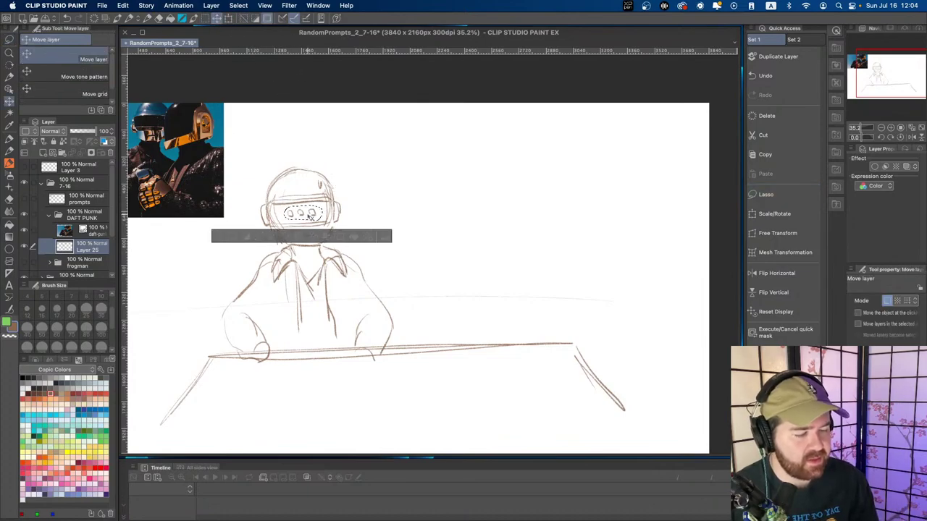
{"action": "left_click", "coordinate": [217, 237]}
{"action": "left_click_drag", "start_coordinate": [357, 258], "coordinate": [312, 258]}
{"action": "left_click_drag", "start_coordinate": [356, 326], "coordinate": [347, 279]}
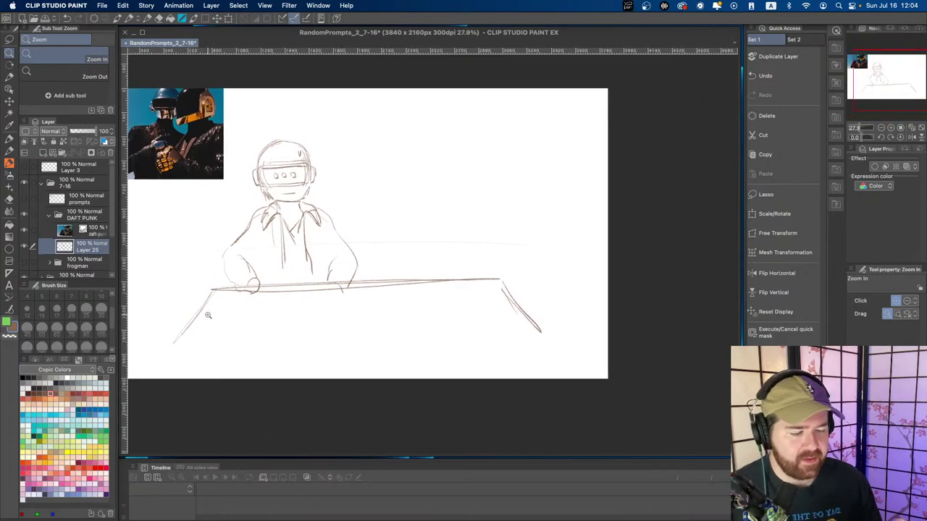
- Erase the round hand shape on the figure's left-hand arm and redraw it as a flatter hand resting on the table edge
{"action": "key", "text": "p"}
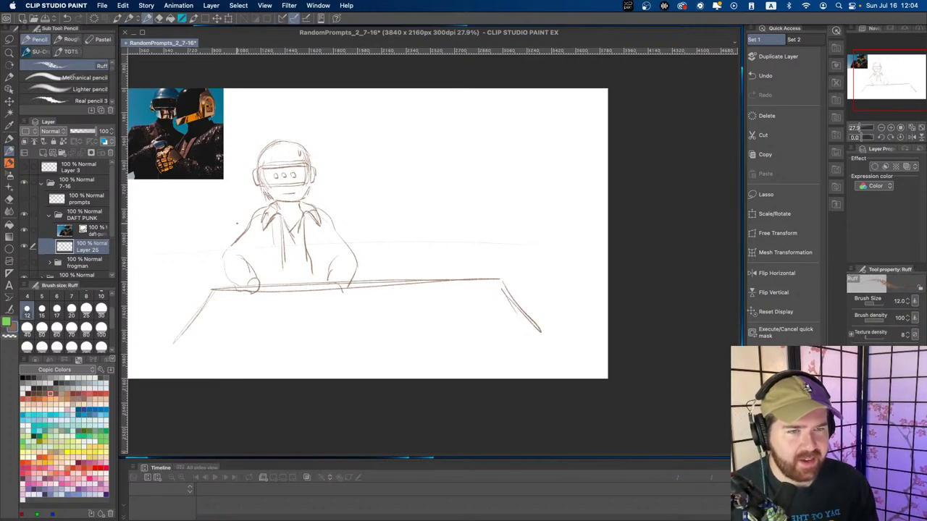
{"action": "key", "text": "e"}
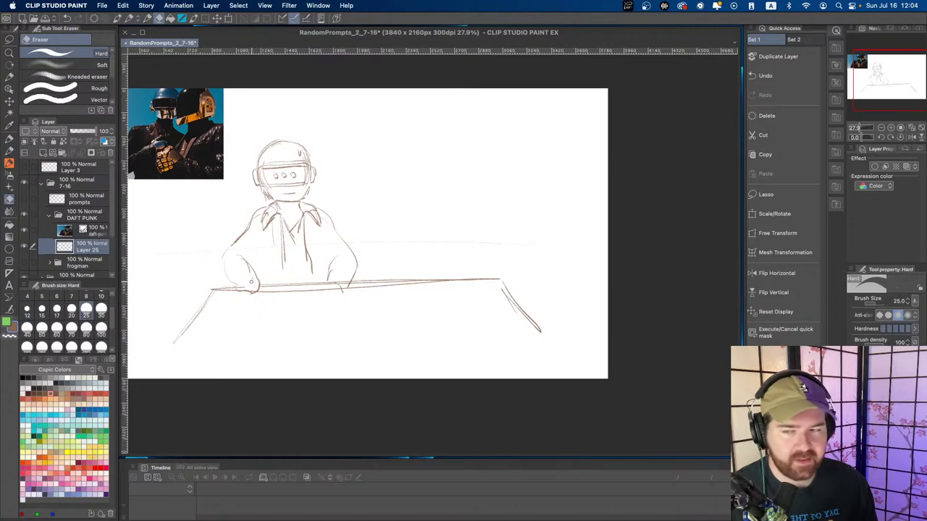
{"action": "key", "text": "p"}
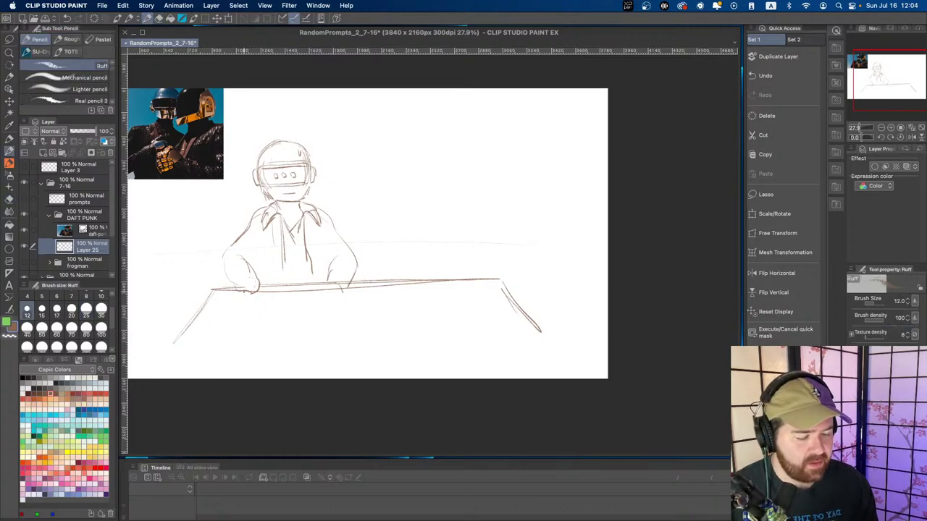
{"action": "left_click_drag", "start_coordinate": [244, 291], "coordinate": [258, 287]}
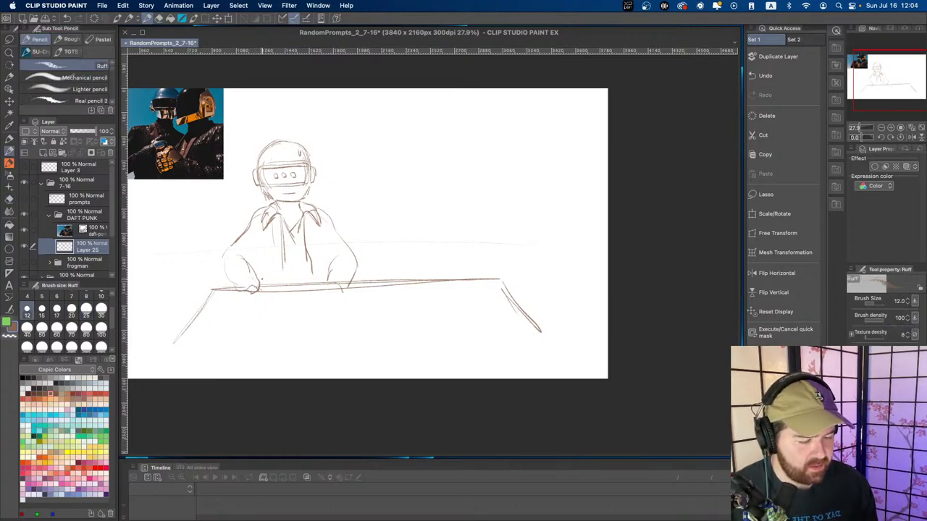
- Sketch a large open hand with spread fingers reaching over the table edge from the other arm, undoing strokes that miss
{"action": "mouse_move", "coordinate": [326, 286]}
{"action": "left_mouse_down"}
{"action": "mouse_move", "coordinate": [341, 282]}
{"action": "mouse_move", "coordinate": [319, 288]}
{"action": "mouse_move", "coordinate": [346, 298]}
{"action": "left_mouse_up"}
{"action": "mouse_move", "coordinate": [346, 296]}
{"action": "left_mouse_down"}
{"action": "mouse_move", "coordinate": [340, 302]}
{"action": "mouse_move", "coordinate": [361, 302]}
{"action": "mouse_move", "coordinate": [311, 307]}
{"action": "mouse_move", "coordinate": [343, 320]}
{"action": "left_mouse_up"}
{"action": "key", "text": "super+z"}
{"action": "key", "text": "super+z"}
{"action": "key", "text": "super+z"}
{"action": "key", "text": "super+z"}
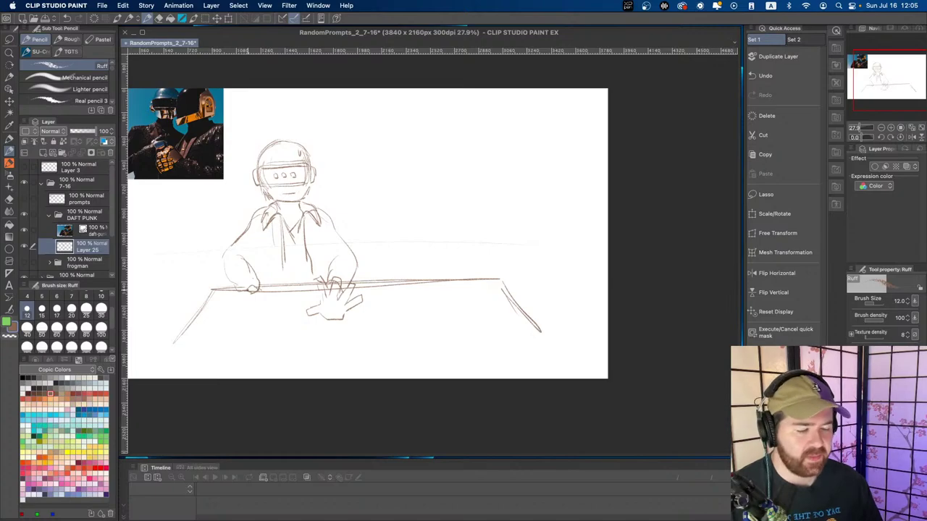
- Erase the lines overlapping the open hand's fingers and redraw the outermost finger cleanly
{"action": "key", "text": "e"}
{"action": "left_click_drag", "start_coordinate": [319, 281], "coordinate": [325, 295]}
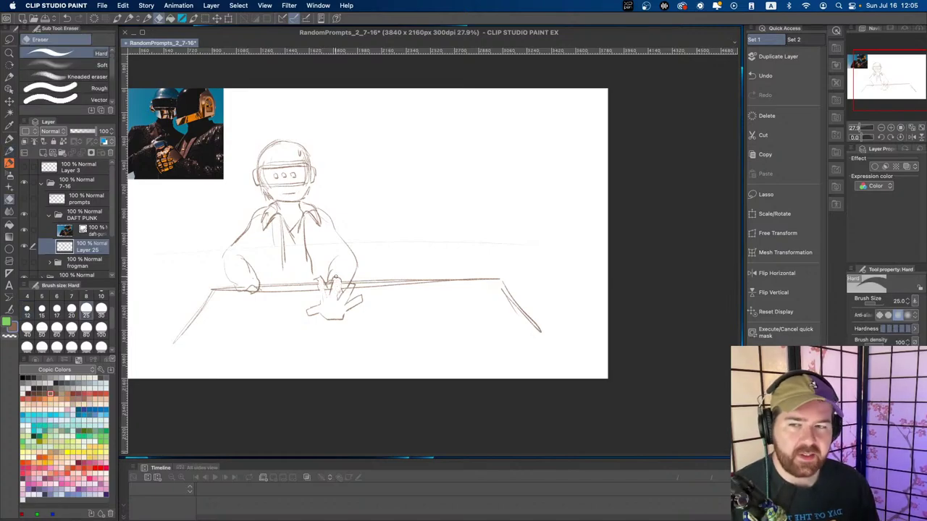
{"action": "key", "text": "p"}
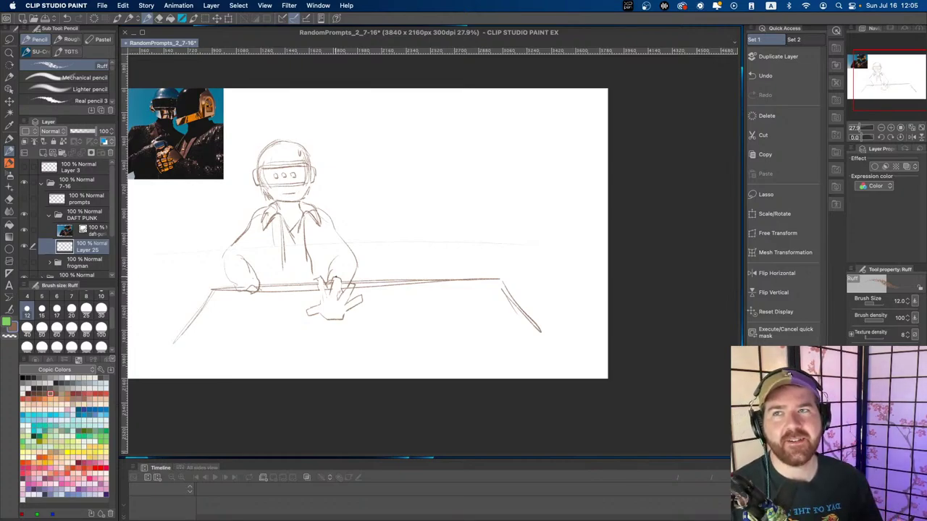
{"action": "key", "text": "e"}
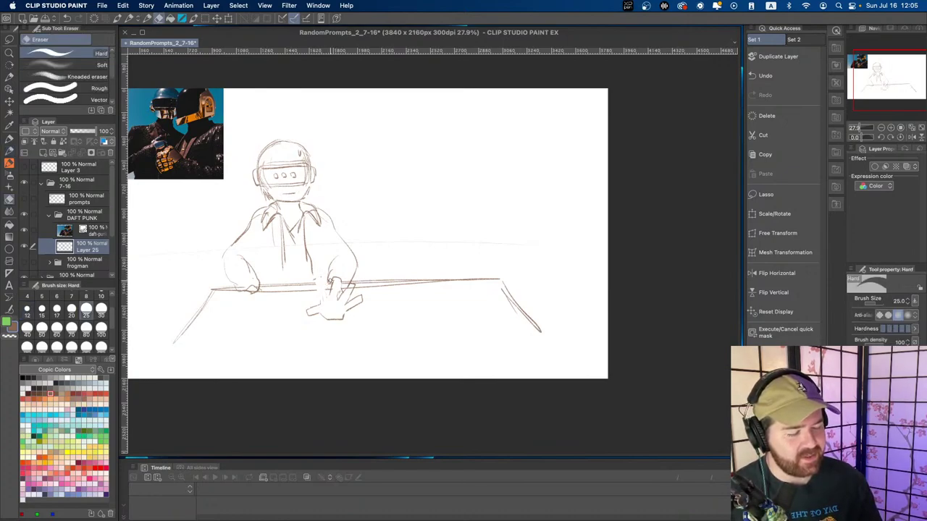
{"action": "key", "text": "p"}
{"action": "left_click_drag", "start_coordinate": [318, 279], "coordinate": [329, 298]}
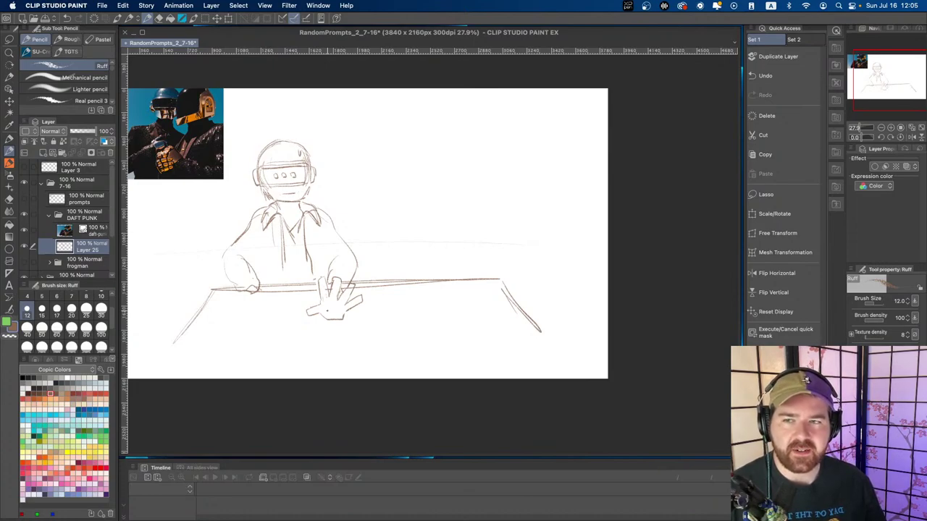
- Erase the overlapping lines at the resting hand and around the open hand's wrist along the table edge
{"action": "scroll", "coordinate": [328, 311], "scroll_direction": "down", "scroll_amount": 2}
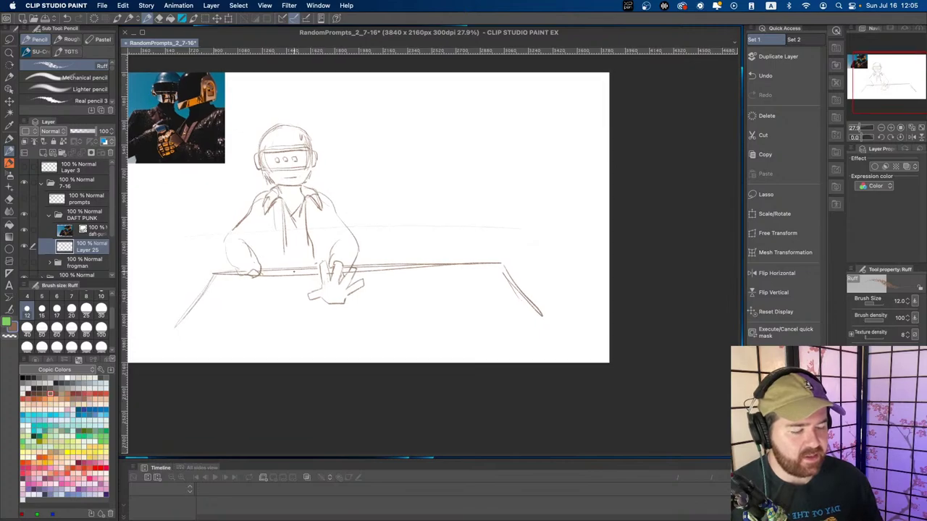
{"action": "key", "text": "e"}
{"action": "mouse_move", "coordinate": [253, 274]}
{"action": "left_mouse_down"}
{"action": "mouse_move", "coordinate": [240, 273]}
{"action": "mouse_move", "coordinate": [248, 250]}
{"action": "left_mouse_up"}
{"action": "key", "text": "p"}
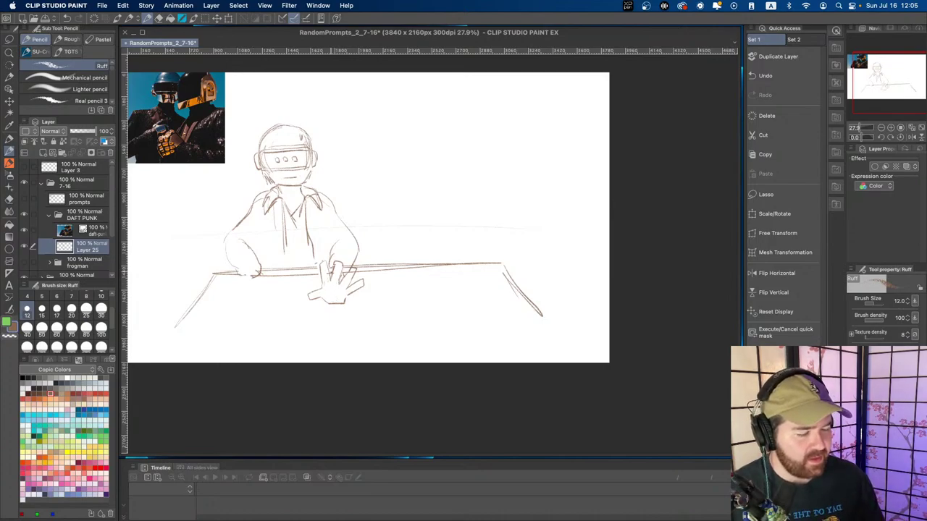
{"action": "key", "text": "e"}
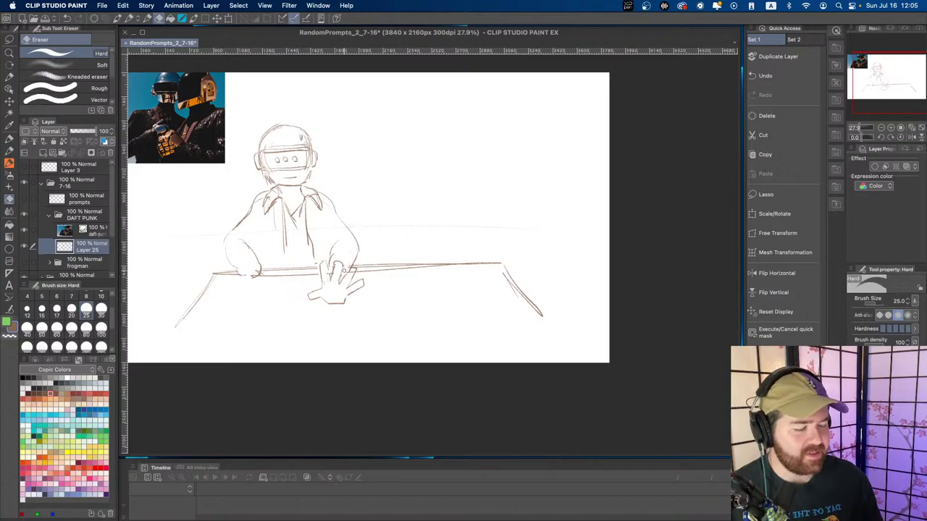
{"action": "key", "text": "p"}
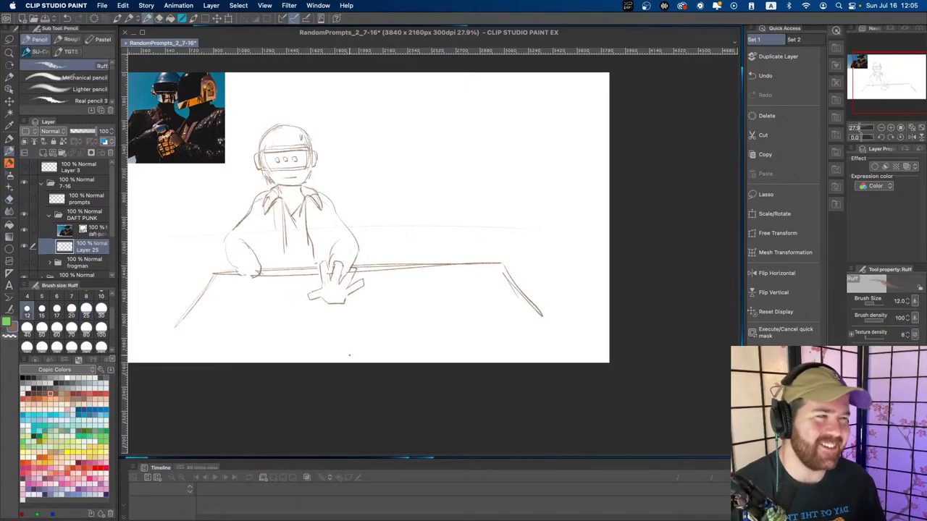
- Replace the long jacket front edges with two vertical apron straps below the collar and a horizontal bib edge across the chest
{"action": "left_click_drag", "start_coordinate": [333, 291], "coordinate": [327, 277]}
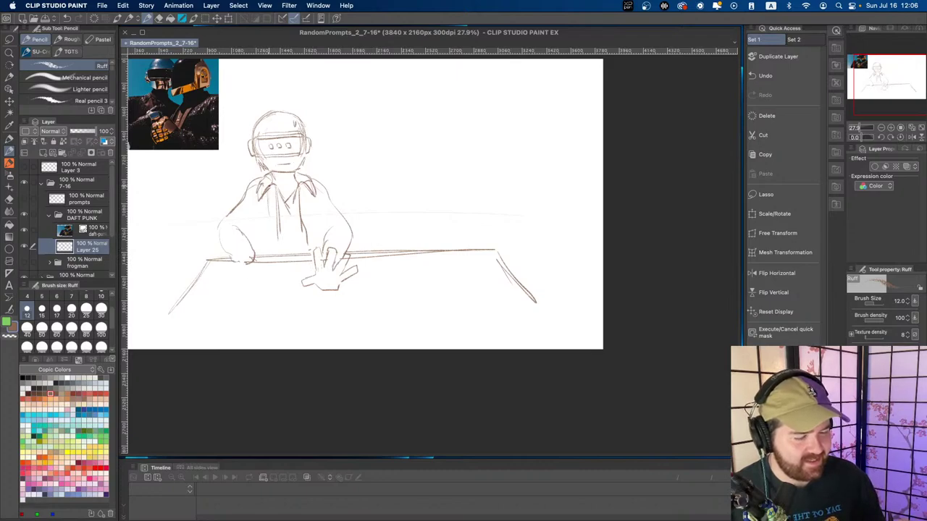
{"action": "left_click_drag", "start_coordinate": [268, 187], "coordinate": [269, 214]}
{"action": "mouse_move", "coordinate": [302, 185]}
{"action": "left_mouse_down"}
{"action": "mouse_move", "coordinate": [304, 214]}
{"action": "mouse_move", "coordinate": [267, 206]}
{"action": "mouse_move", "coordinate": [270, 216]}
{"action": "mouse_move", "coordinate": [309, 213]}
{"action": "mouse_move", "coordinate": [281, 231]}
{"action": "mouse_move", "coordinate": [304, 231]}
{"action": "mouse_move", "coordinate": [308, 245]}
{"action": "left_mouse_up"}
{"action": "key", "text": "e"}
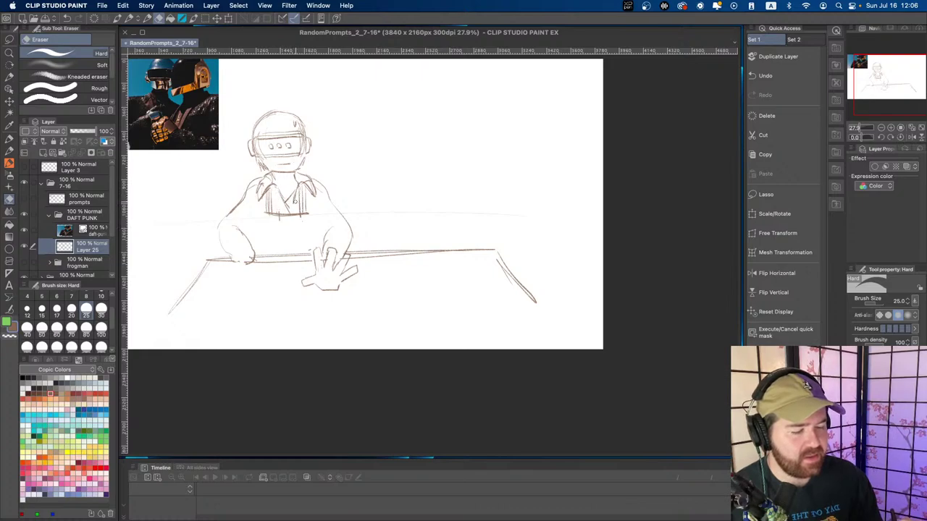
{"action": "key", "text": "p"}
{"action": "mouse_move", "coordinate": [276, 191]}
{"action": "left_mouse_down"}
{"action": "mouse_move", "coordinate": [279, 211]}
{"action": "mouse_move", "coordinate": [297, 215]}
{"action": "left_mouse_up"}
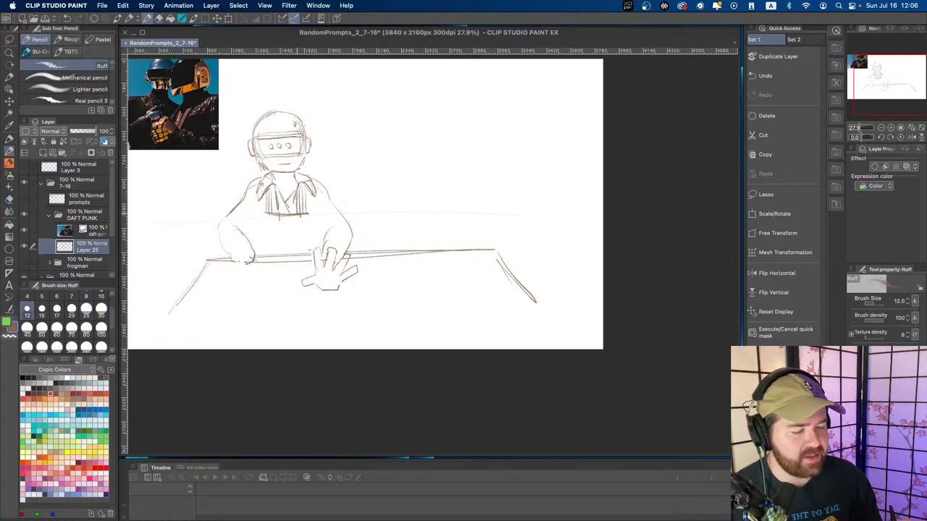
- Erase the stray lines below the V-neck and inside the left-hand apron strap
{"action": "key", "text": "e"}
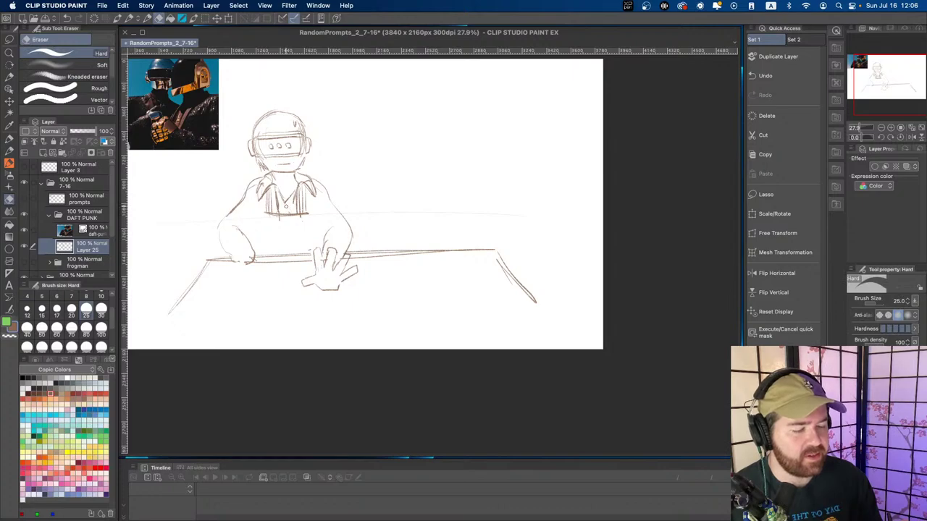
{"action": "mouse_move", "coordinate": [290, 210]}
{"action": "left_mouse_down"}
{"action": "mouse_move", "coordinate": [284, 198]}
{"action": "mouse_move", "coordinate": [292, 192]}
{"action": "mouse_move", "coordinate": [289, 209]}
{"action": "mouse_move", "coordinate": [292, 196]}
{"action": "left_mouse_up"}
{"action": "key", "text": "p"}
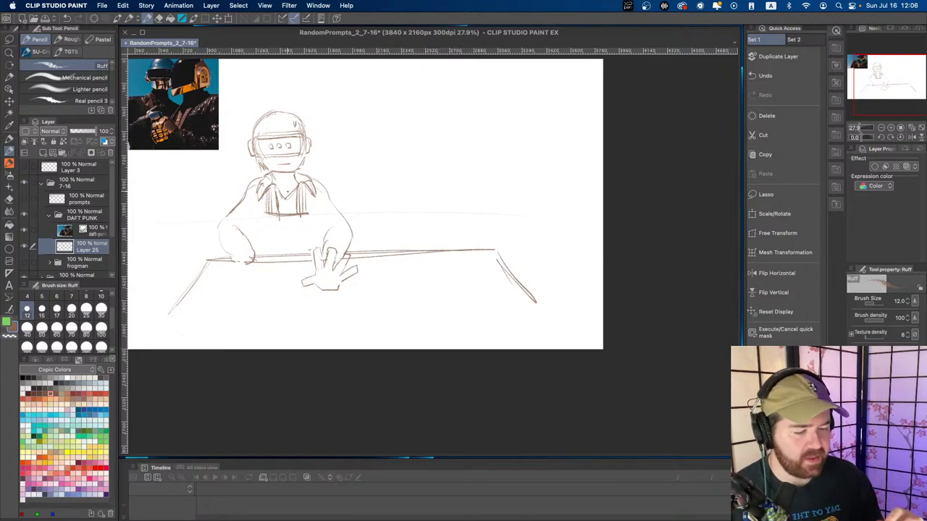
{"action": "key", "text": "e"}
{"action": "left_click_drag", "start_coordinate": [268, 193], "coordinate": [269, 209]}
{"action": "key", "text": "p"}
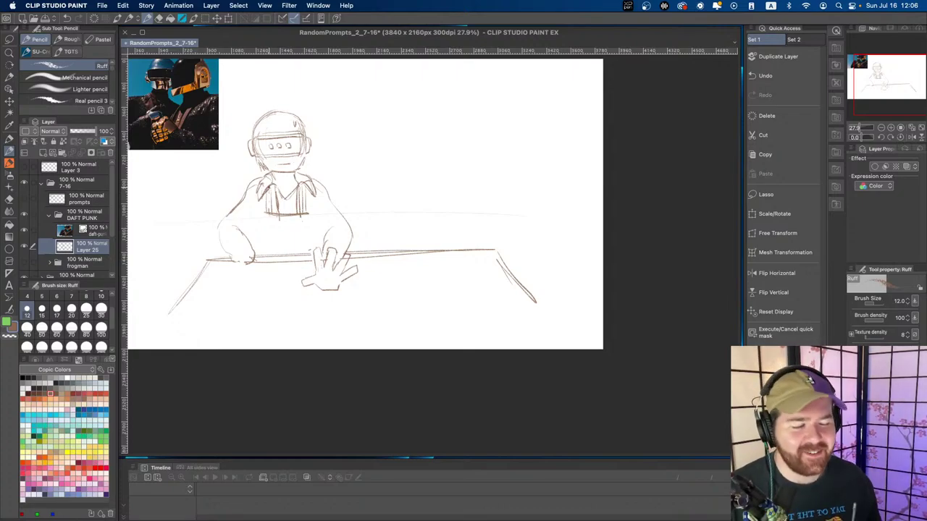
- Erase the leftover marks near the bib edge and redraw the left-hand strap from the collar down to the bib
{"action": "scroll", "coordinate": [272, 172], "scroll_direction": "up", "scroll_amount": 3}
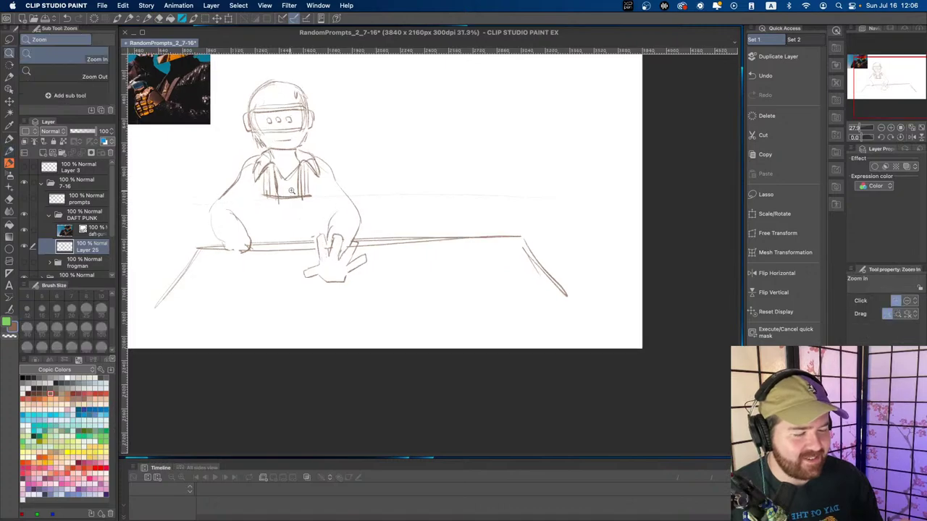
{"action": "key", "text": "e"}
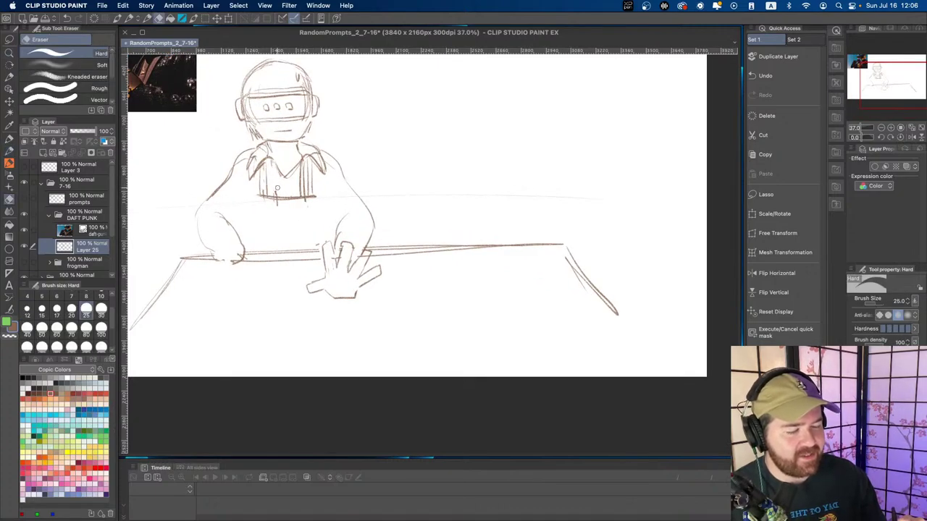
{"action": "key", "text": "slash"}
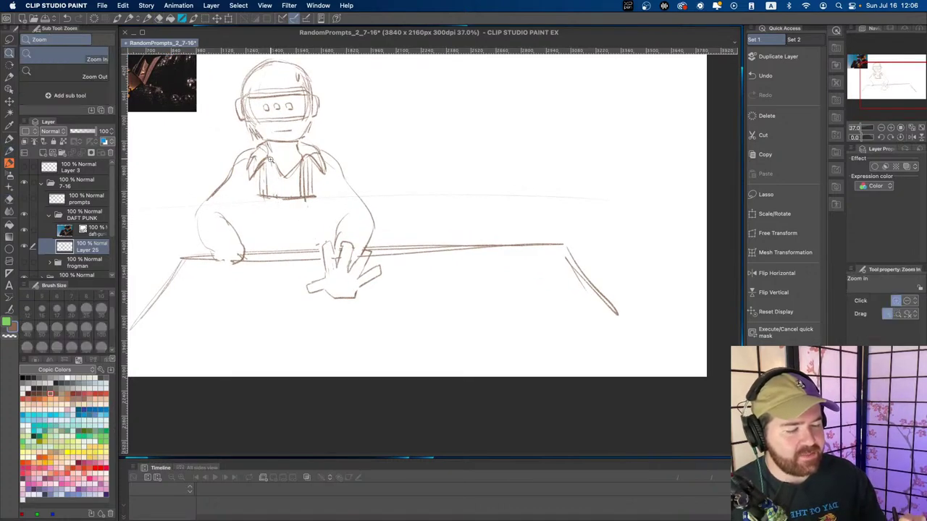
{"action": "left_click", "coordinate": [273, 175]}
{"action": "key", "text": "p"}
{"action": "left_click_drag", "start_coordinate": [269, 165], "coordinate": [275, 205]}
{"action": "left_click_drag", "start_coordinate": [271, 171], "coordinate": [276, 204]}
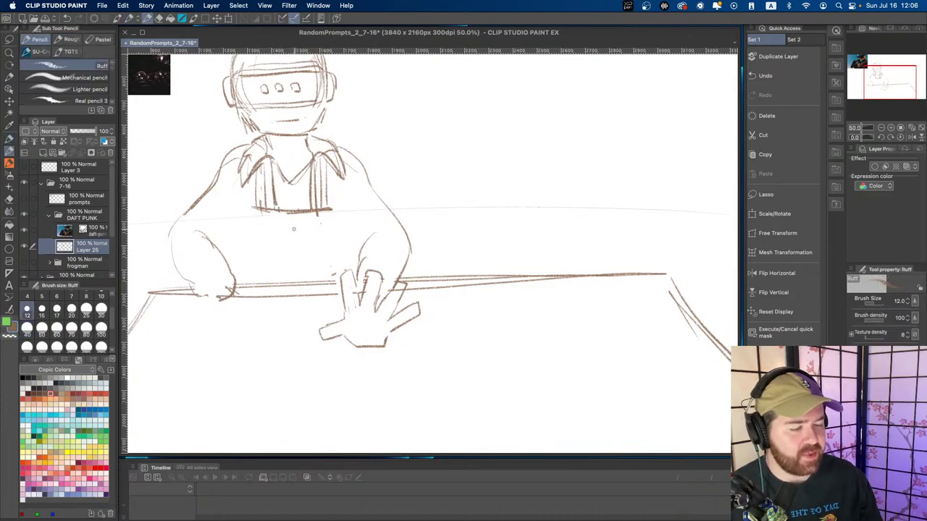
- Sketch both sides of the apron from the ends of the bib edge down to the table
{"action": "scroll", "coordinate": [293, 229], "scroll_direction": "down", "scroll_amount": 2}
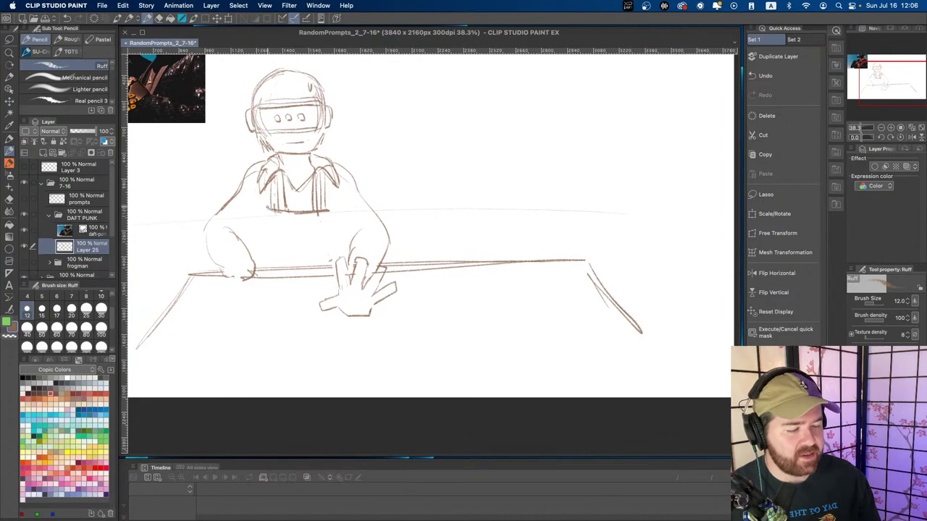
{"action": "left_click_drag", "start_coordinate": [266, 207], "coordinate": [267, 241]}
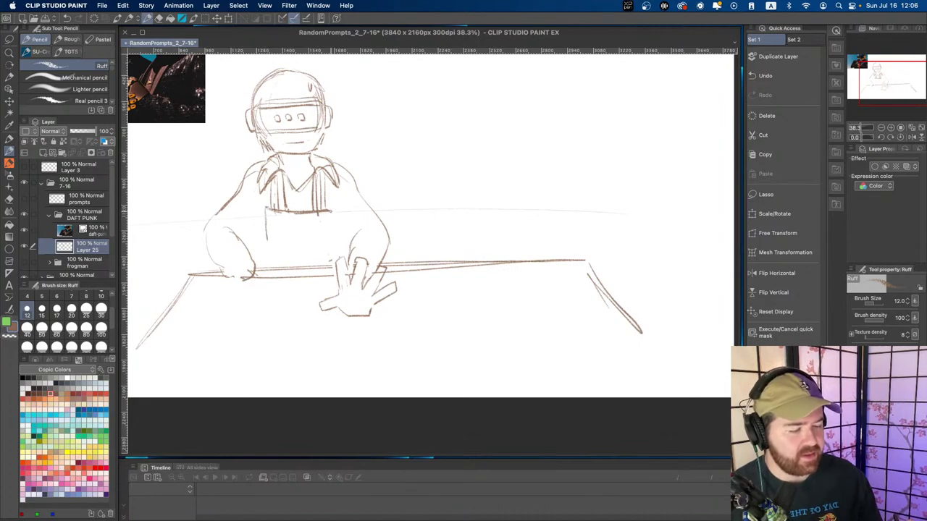
{"action": "left_click_drag", "start_coordinate": [329, 210], "coordinate": [330, 245]}
{"action": "left_click_drag", "start_coordinate": [266, 241], "coordinate": [263, 269]}
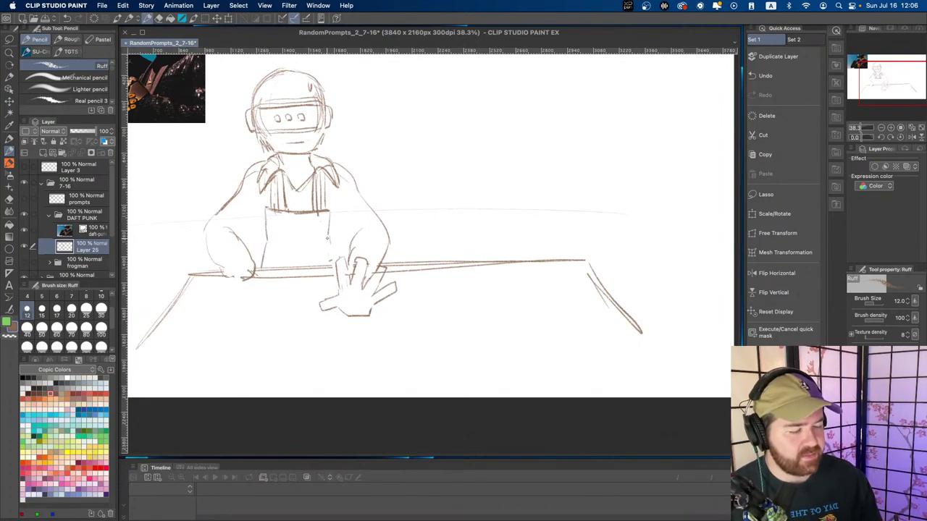
{"action": "left_click_drag", "start_coordinate": [328, 239], "coordinate": [337, 260]}
- Erase the stray sketch lines along the left-hand side of the helmet's jaw
{"action": "left_click_drag", "start_coordinate": [366, 199], "coordinate": [293, 202]}
{"action": "left_click_drag", "start_coordinate": [280, 140], "coordinate": [294, 140]}
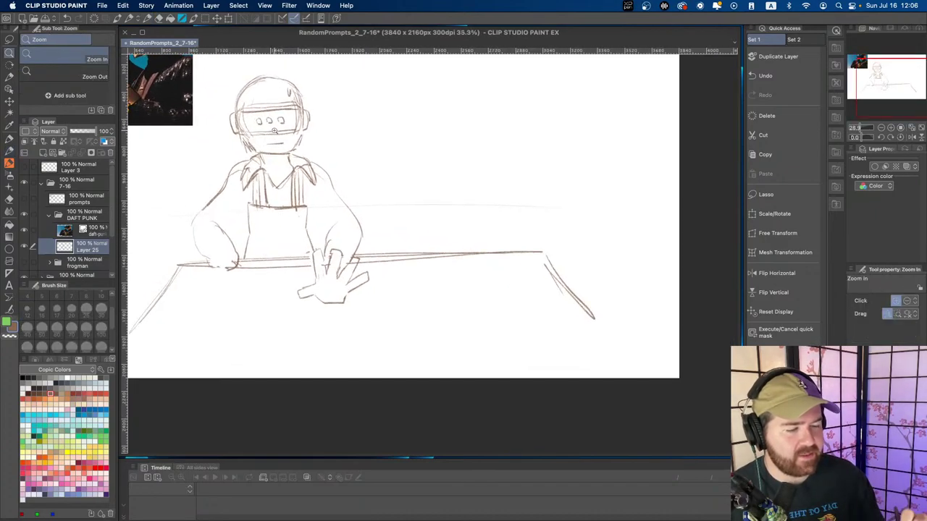
{"action": "key", "text": "e"}
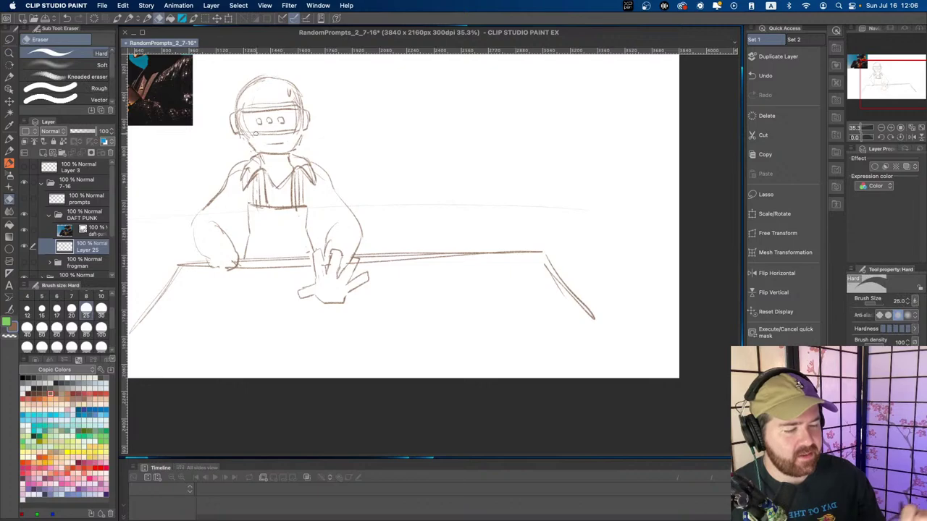
{"action": "key", "text": "p"}
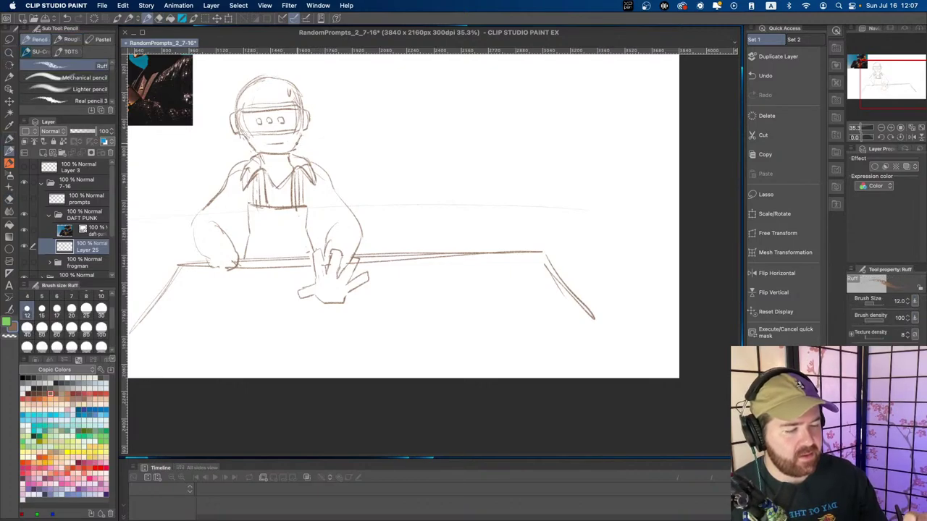
- Draw short joint lines across the fingers and thumb of the open hand resting on the table
{"action": "key", "text": "/"}
{"action": "left_click_drag", "start_coordinate": [318, 256], "coordinate": [291, 225]}
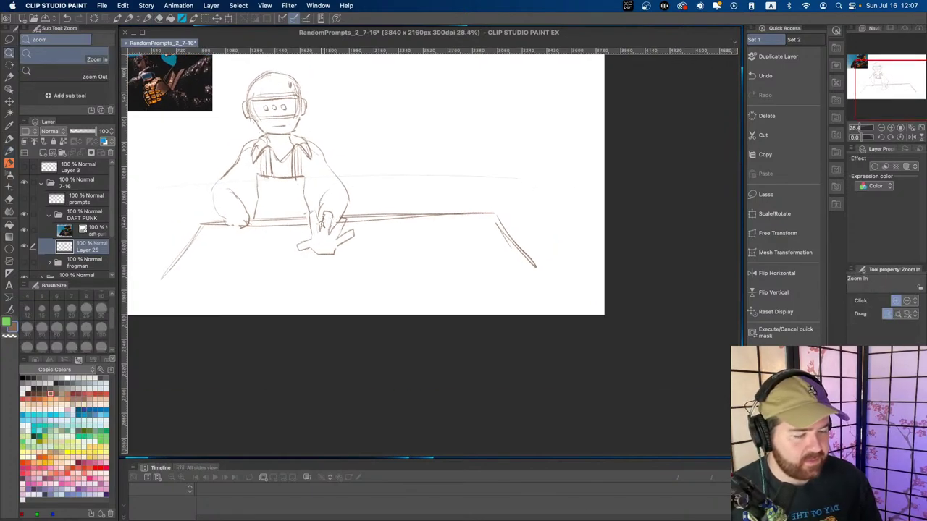
{"action": "scroll", "coordinate": [321, 235], "scroll_direction": "up", "scroll_amount": 3}
{"action": "key", "text": "p"}
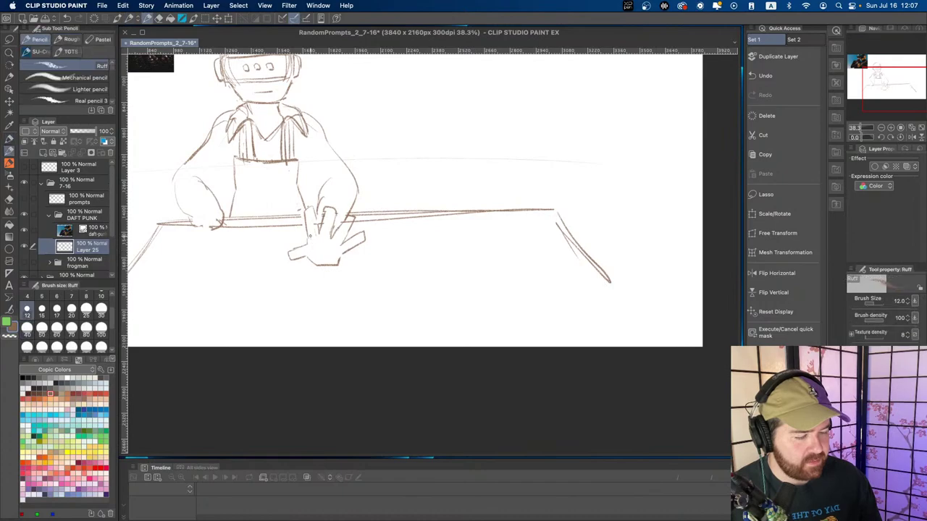
{"action": "mouse_move", "coordinate": [327, 217]}
{"action": "left_mouse_down"}
{"action": "mouse_move", "coordinate": [328, 233]}
{"action": "mouse_move", "coordinate": [349, 226]}
{"action": "mouse_move", "coordinate": [345, 239]}
{"action": "mouse_move", "coordinate": [361, 242]}
{"action": "left_mouse_up"}
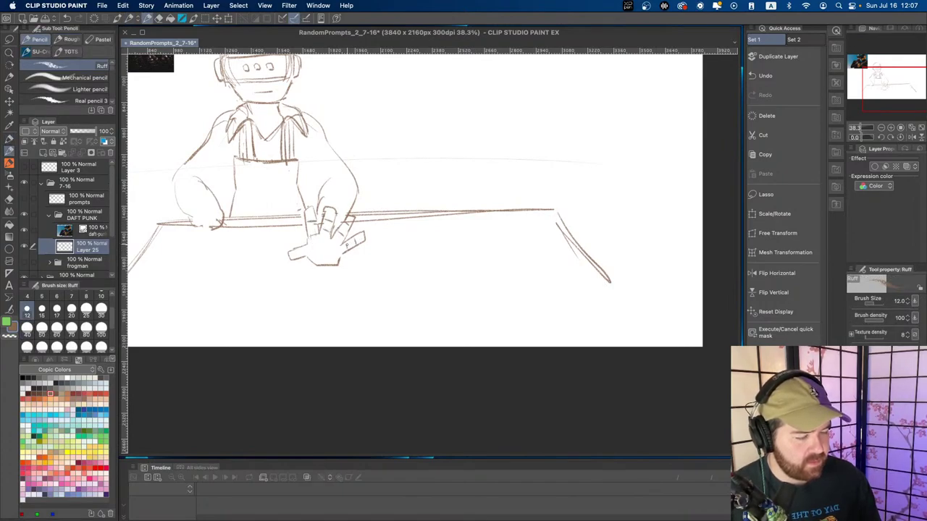
{"action": "left_click_drag", "start_coordinate": [298, 249], "coordinate": [301, 252]}
- Erase the open hand's thumb, redraw it pointing sideways with a squared tip, and add a curved crease across the palm
{"action": "key", "text": "e"}
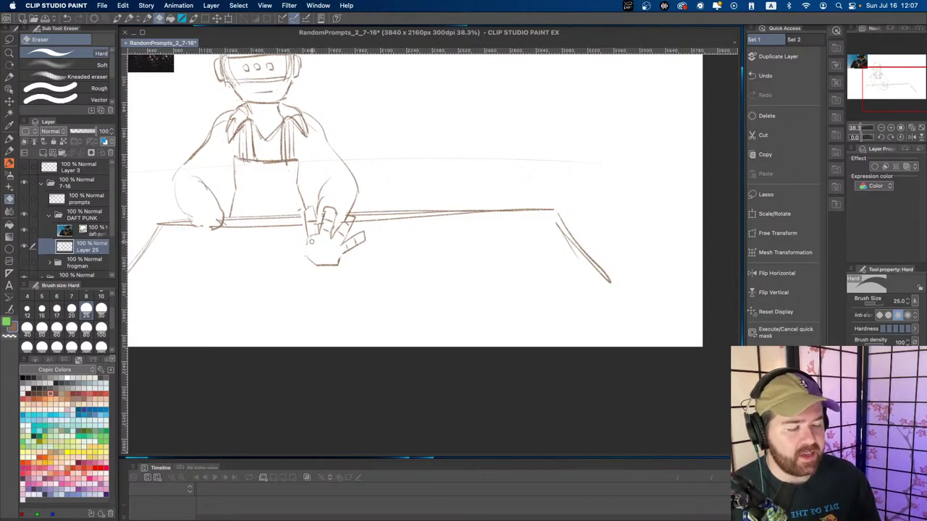
{"action": "key", "text": "p"}
{"action": "mouse_move", "coordinate": [305, 243]}
{"action": "left_mouse_down"}
{"action": "mouse_move", "coordinate": [289, 244]}
{"action": "mouse_move", "coordinate": [285, 256]}
{"action": "mouse_move", "coordinate": [299, 255]}
{"action": "left_mouse_up"}
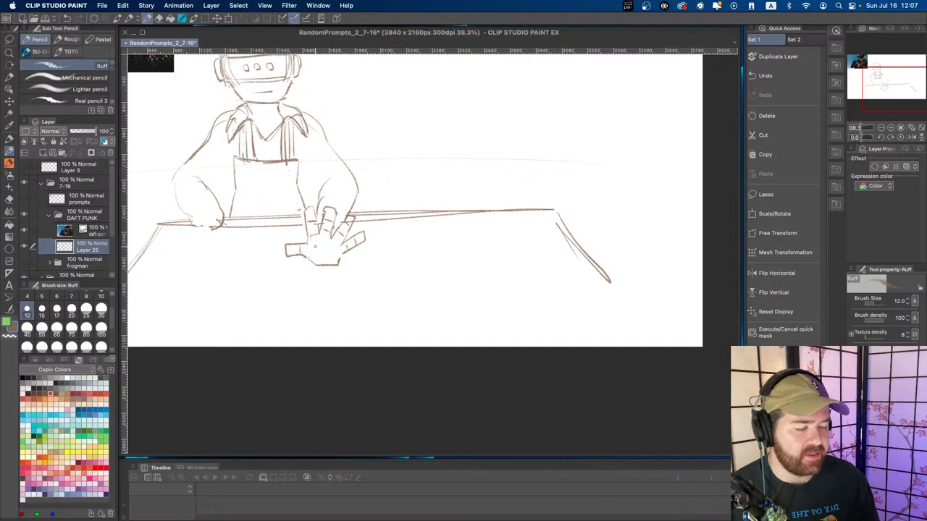
{"action": "left_click_drag", "start_coordinate": [315, 246], "coordinate": [336, 254]}
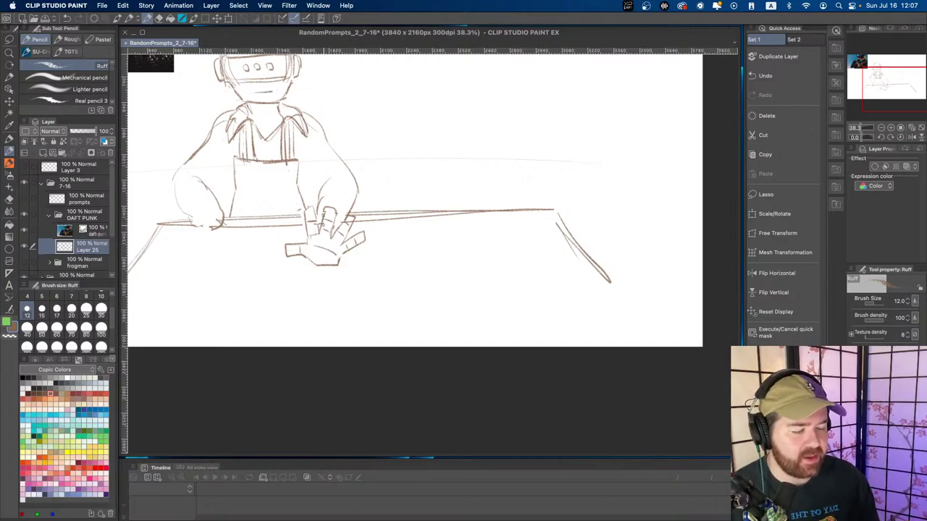
- Erase the tip of the open hand's middle finger and redraw it with a squared end and a joint line
{"action": "key", "text": "e"}
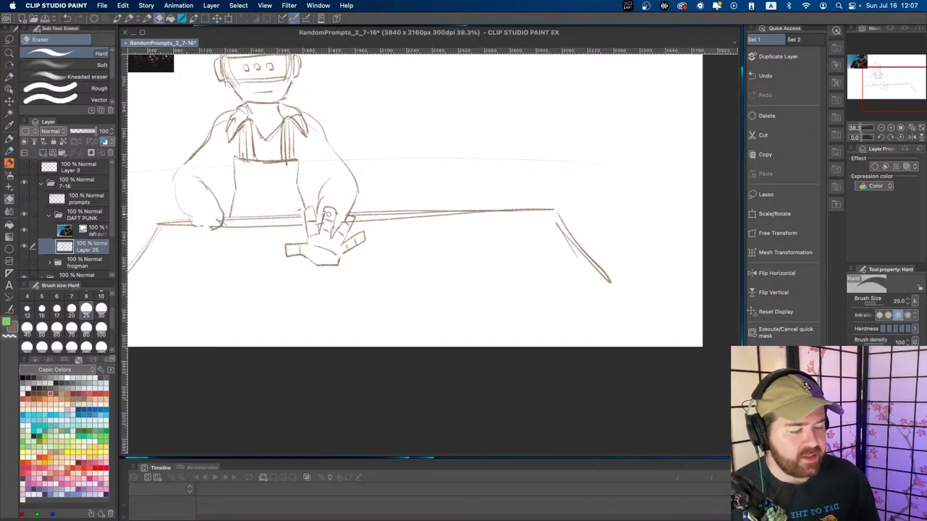
{"action": "key", "text": "p"}
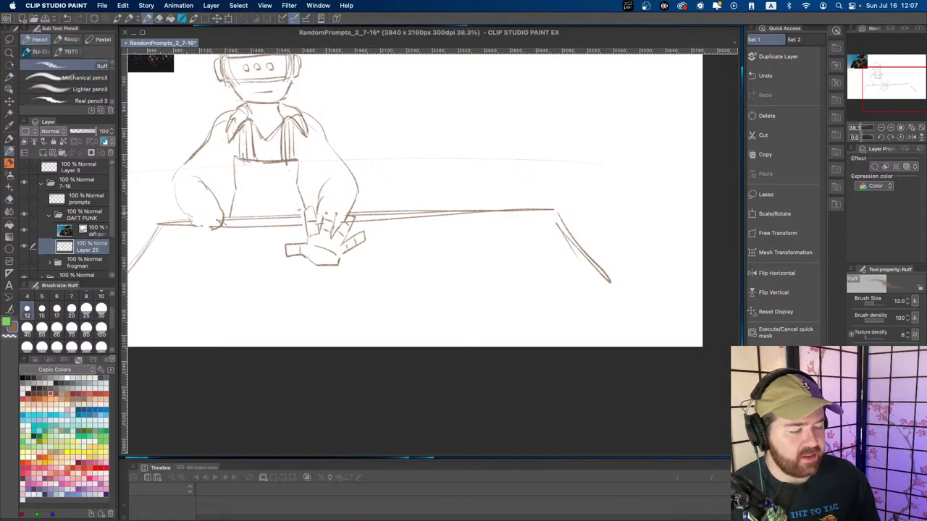
{"action": "mouse_move", "coordinate": [322, 221]}
{"action": "left_mouse_down"}
{"action": "mouse_move", "coordinate": [327, 209]}
{"action": "mouse_move", "coordinate": [335, 224]}
{"action": "left_mouse_up"}
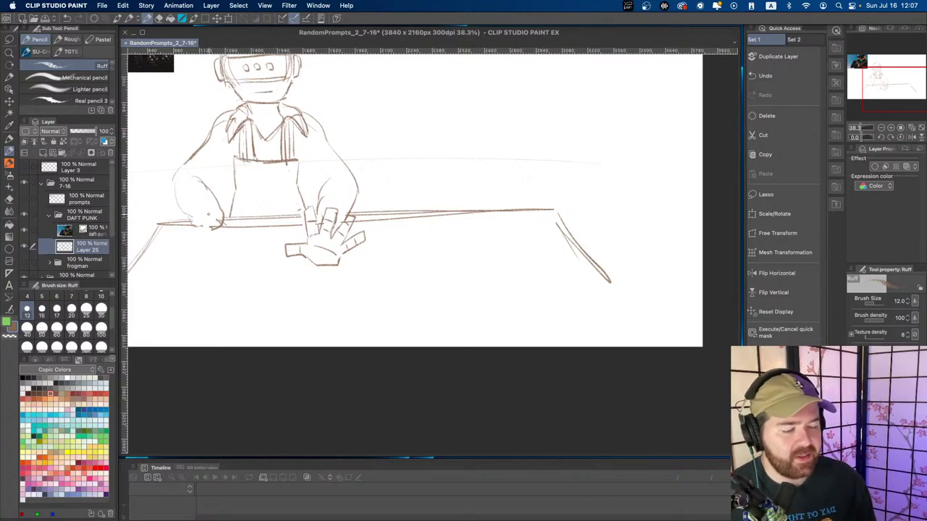
- Erase the rough fist outline at the table edge below the left-hand arm
{"action": "key", "text": "e"}
{"action": "left_click_drag", "start_coordinate": [202, 228], "coordinate": [219, 220]}
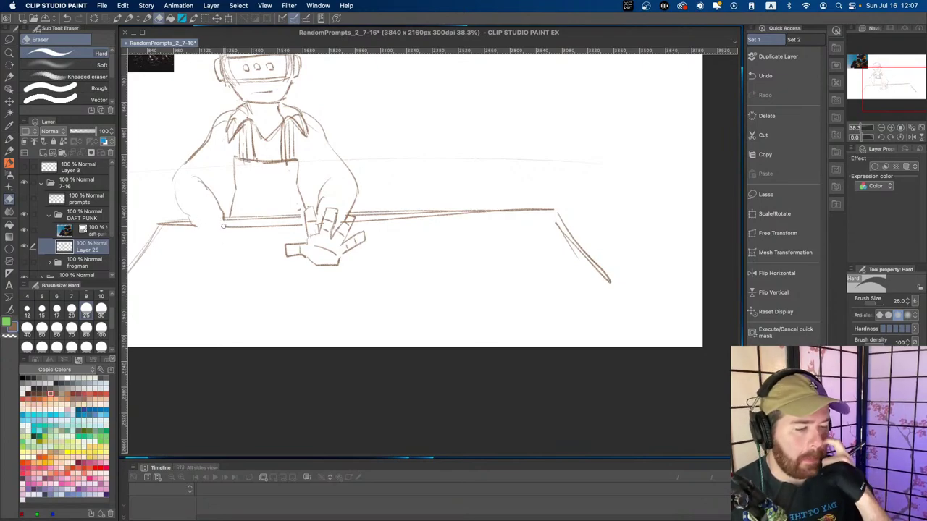
{"action": "key", "text": "p"}
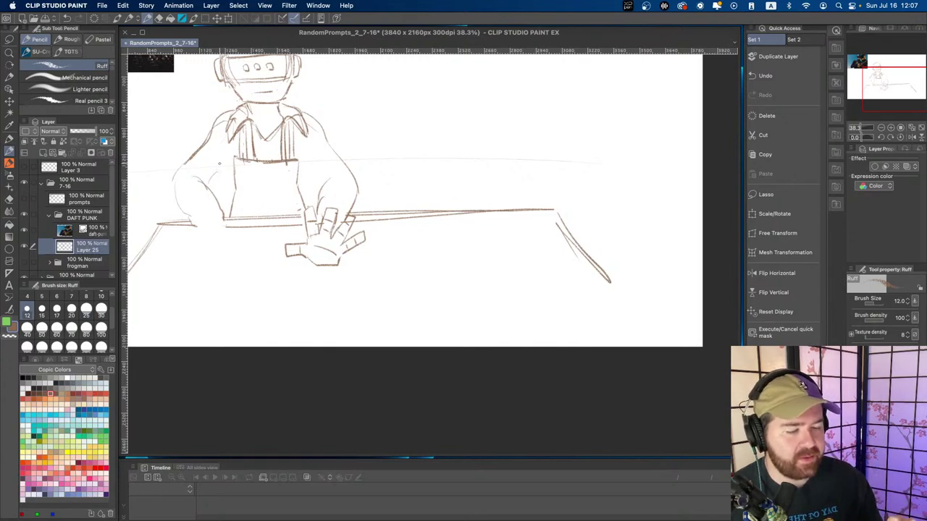
{"action": "key", "text": "super+z"}
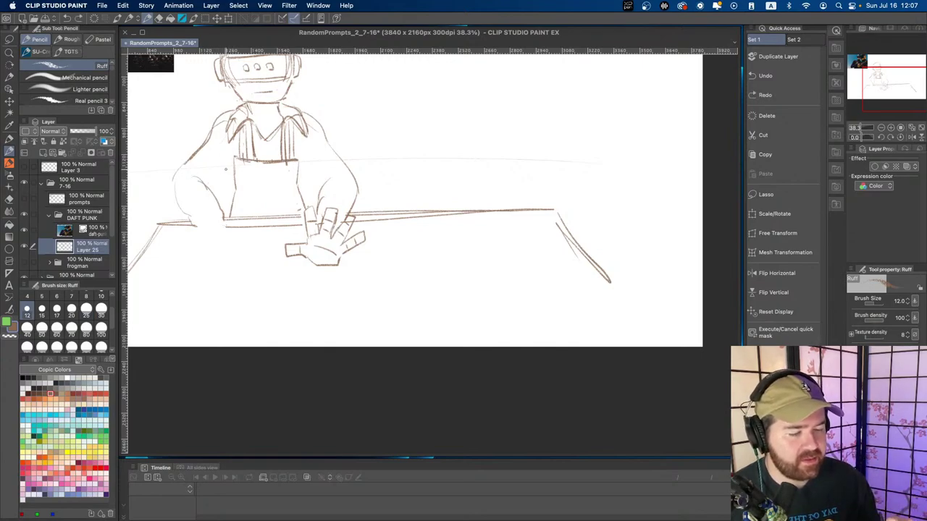
{"action": "left_click_drag", "start_coordinate": [207, 175], "coordinate": [224, 160]}
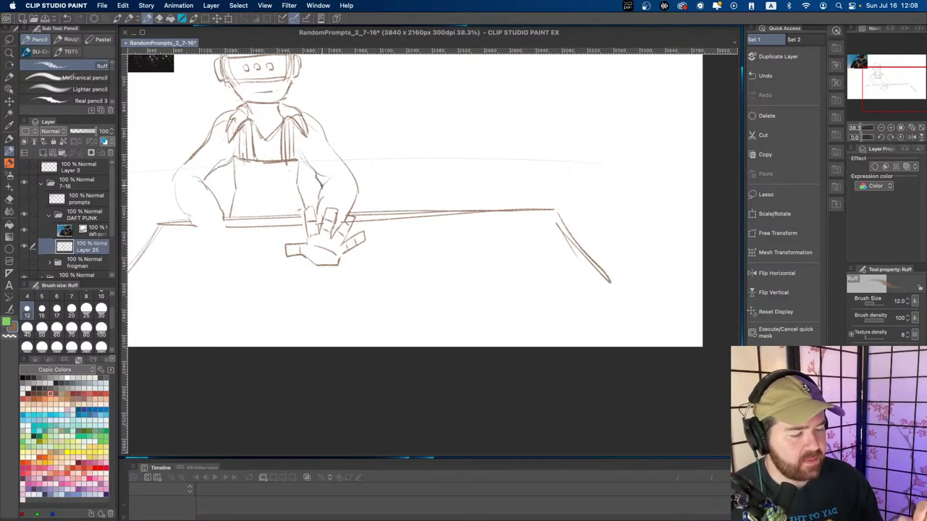
{"action": "left_click_drag", "start_coordinate": [321, 180], "coordinate": [326, 171]}
{"action": "left_click_drag", "start_coordinate": [197, 163], "coordinate": [205, 180]}
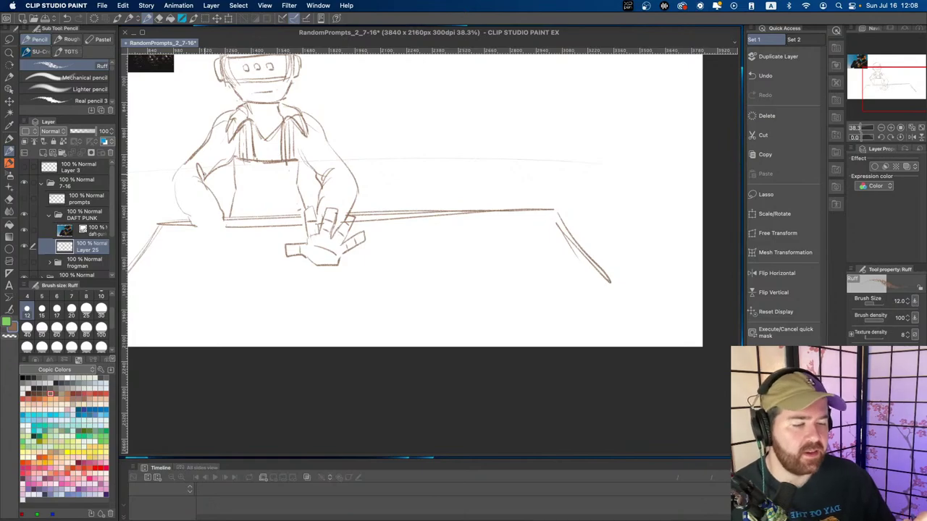
{"action": "key", "text": "super+z"}
{"action": "key", "text": "super+z"}
{"action": "key", "text": "super+z"}
{"action": "key", "text": "super+z"}
{"action": "key", "text": "super+z"}
{"action": "key", "text": "super+z"}
{"action": "key", "text": "super+z"}
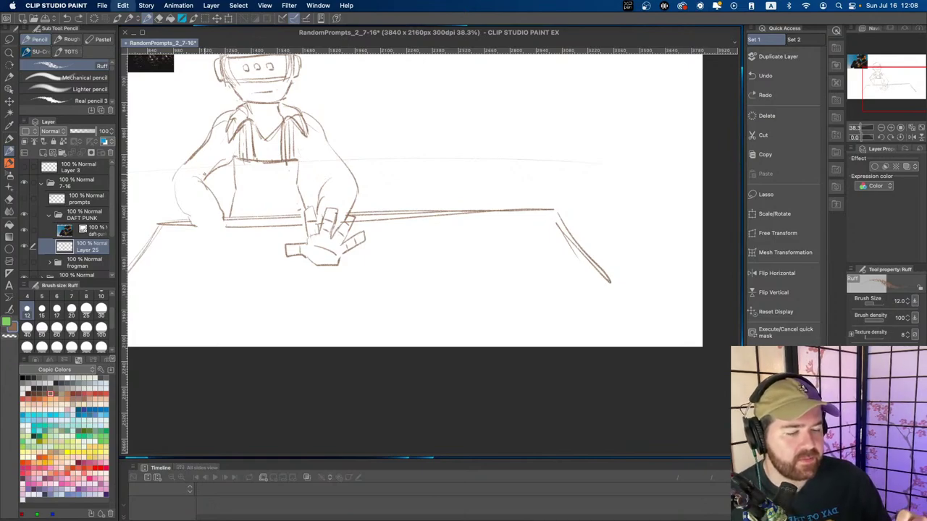
{"action": "left_click_drag", "start_coordinate": [230, 147], "coordinate": [221, 157]}
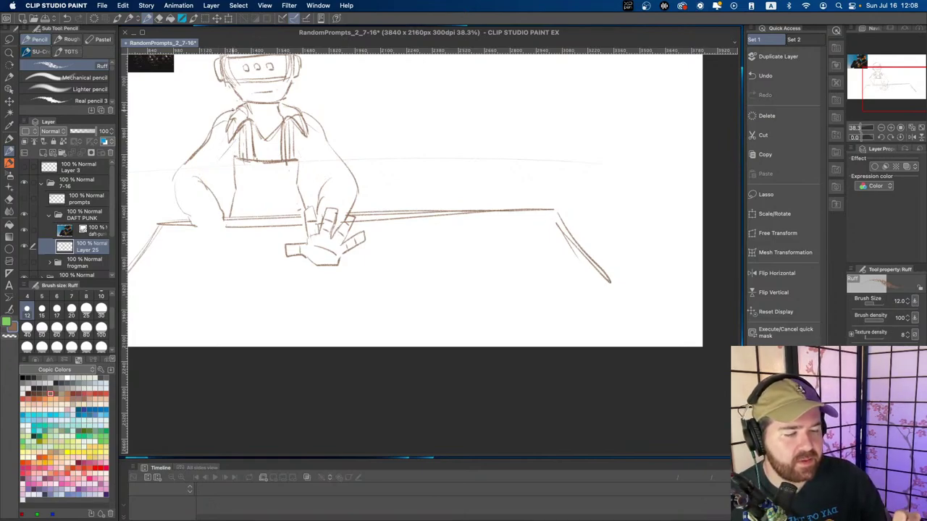
{"action": "key", "text": "super+z"}
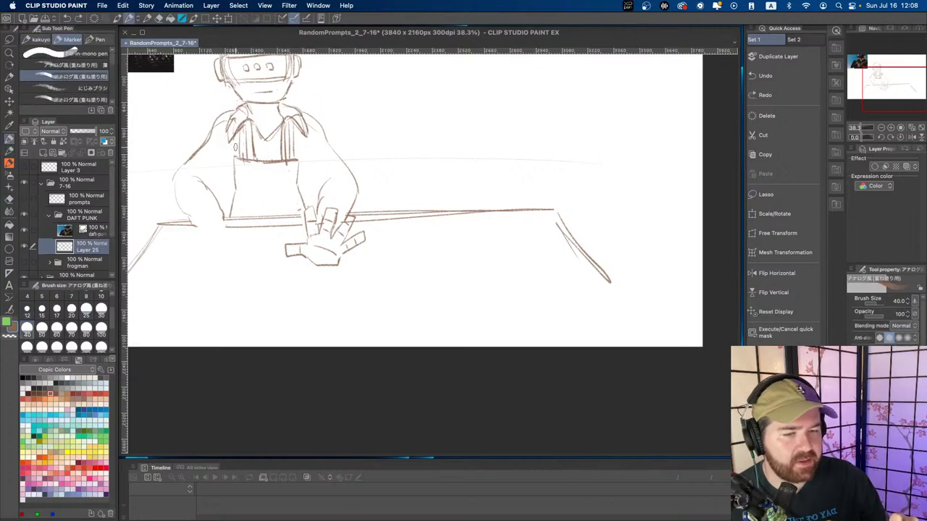
- Sketch the inner contour of both upper arms from the armpits down to the elbow creases
{"action": "mouse_move", "coordinate": [236, 146]}
{"action": "left_mouse_down"}
{"action": "mouse_move", "coordinate": [203, 181]}
{"action": "mouse_move", "coordinate": [216, 170]}
{"action": "left_mouse_up"}
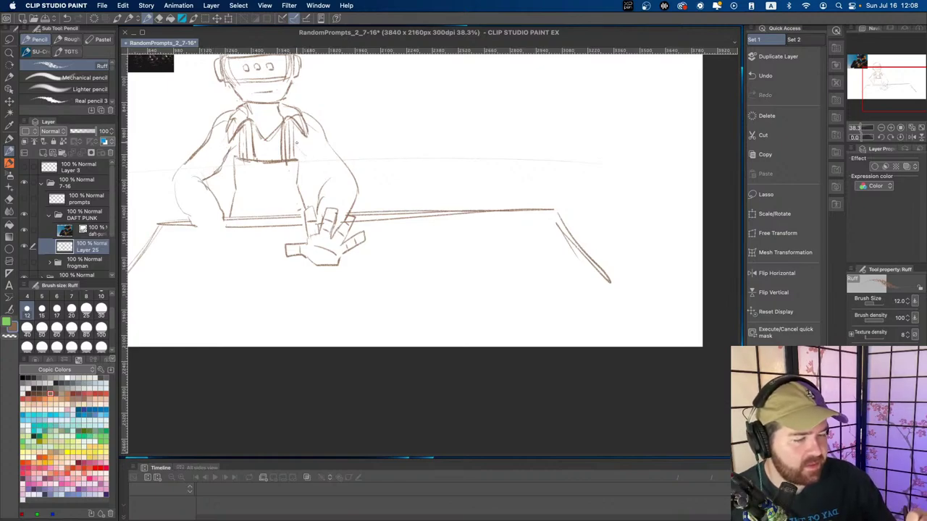
{"action": "left_click_drag", "start_coordinate": [297, 143], "coordinate": [322, 181]}
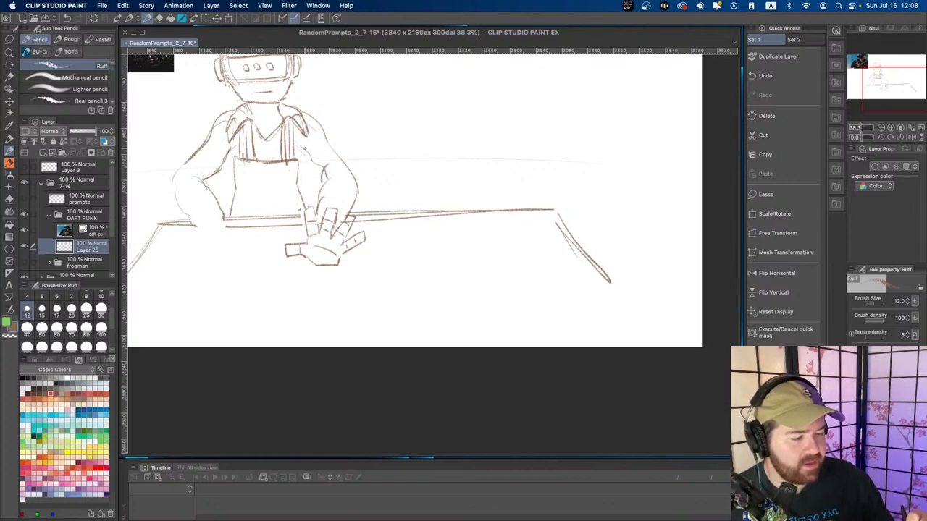
{"action": "left_click_drag", "start_coordinate": [304, 148], "coordinate": [319, 171]}
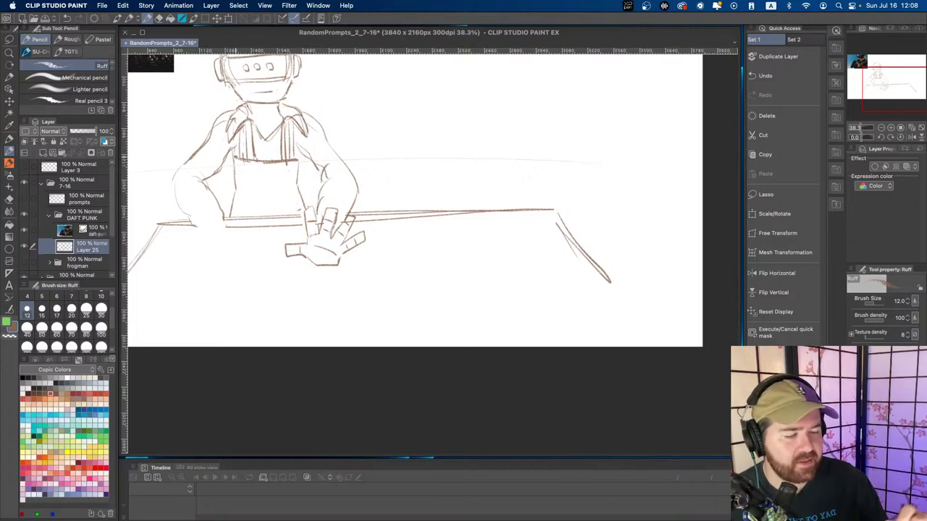
- Redraw the apron's bib corners and side edges slightly wider, erasing the old lines
{"action": "left_click_drag", "start_coordinate": [299, 154], "coordinate": [298, 161]}
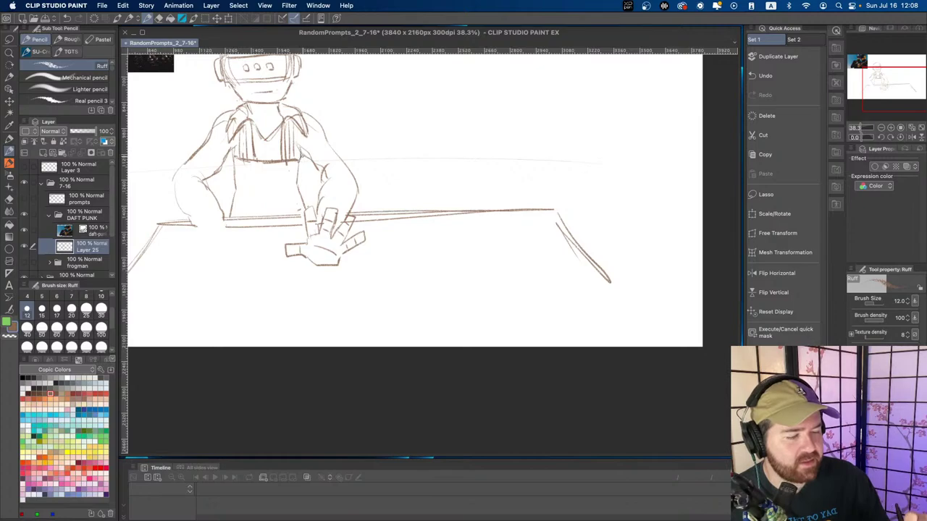
{"action": "left_click_drag", "start_coordinate": [234, 148], "coordinate": [234, 211]}
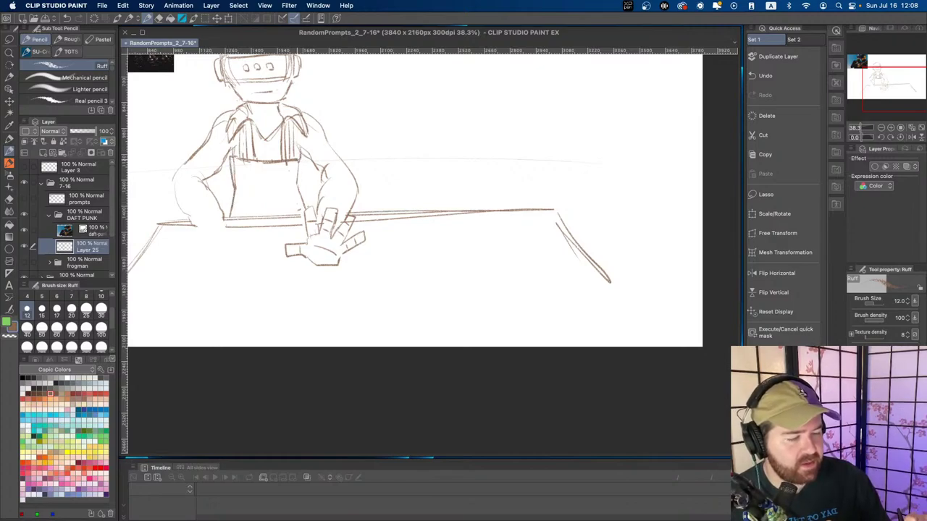
{"action": "mouse_move", "coordinate": [299, 158]}
{"action": "left_mouse_down"}
{"action": "mouse_move", "coordinate": [301, 198]}
{"action": "mouse_move", "coordinate": [296, 183]}
{"action": "mouse_move", "coordinate": [288, 200]}
{"action": "left_mouse_up"}
{"action": "key", "text": "e"}
{"action": "key", "text": "p"}
{"action": "key", "text": "space"}
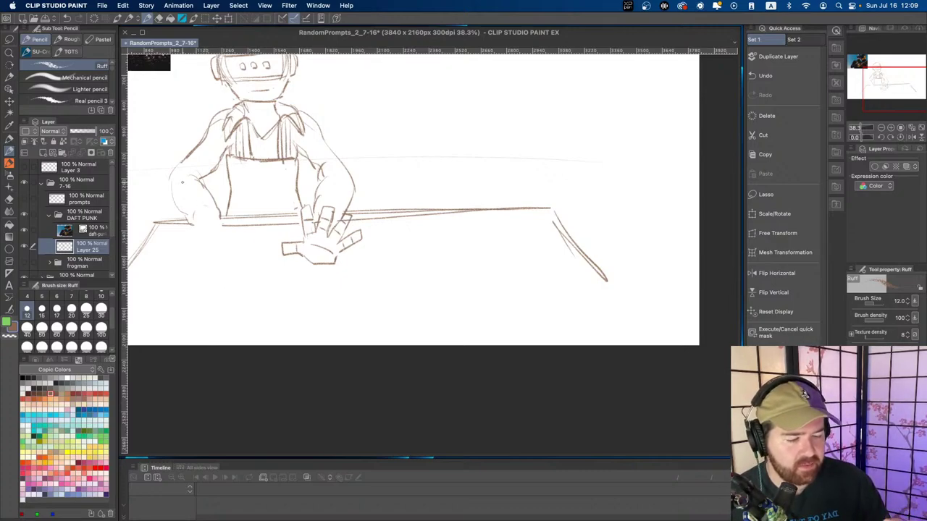
- Erase the lower ends of the left-hand forearm lines to clear space for a hand at the table edge
{"action": "key", "text": "e"}
{"action": "left_click_drag", "start_coordinate": [218, 204], "coordinate": [223, 218]}
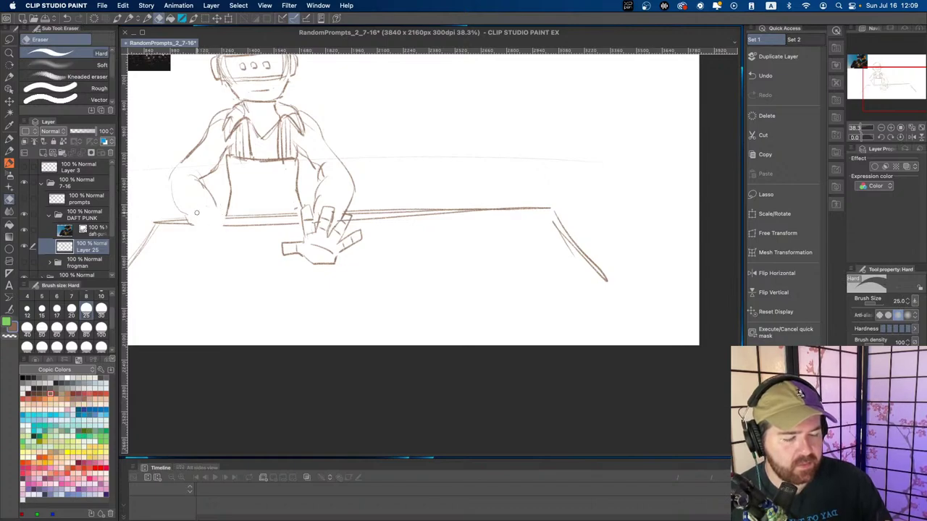
{"action": "key", "text": "p"}
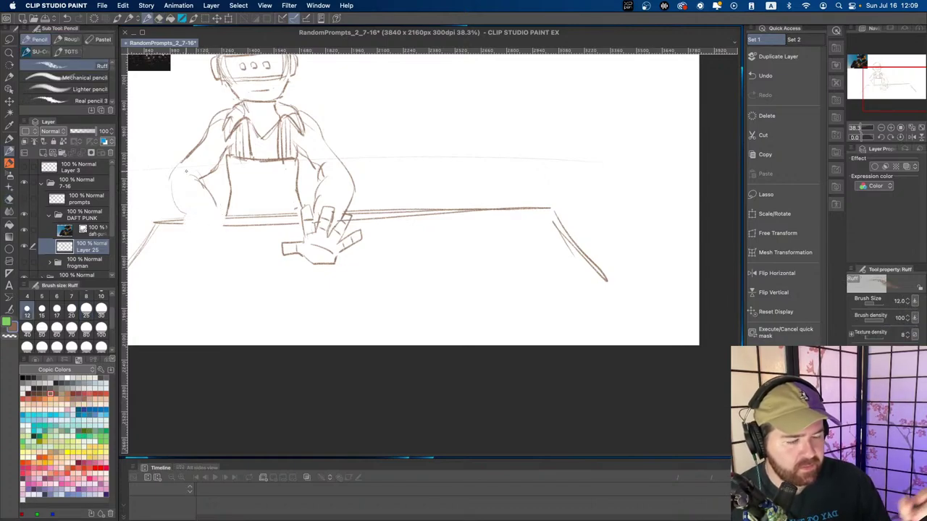
- Sketch the left-hand arm's wrist and the back of its hand, with bent fingers resting on the table edge
{"action": "key", "text": "/"}
{"action": "mouse_move", "coordinate": [317, 268]}
{"action": "left_mouse_down"}
{"action": "mouse_move", "coordinate": [309, 272]}
{"action": "mouse_move", "coordinate": [341, 285]}
{"action": "mouse_move", "coordinate": [333, 251]}
{"action": "mouse_move", "coordinate": [330, 262]}
{"action": "left_mouse_up"}
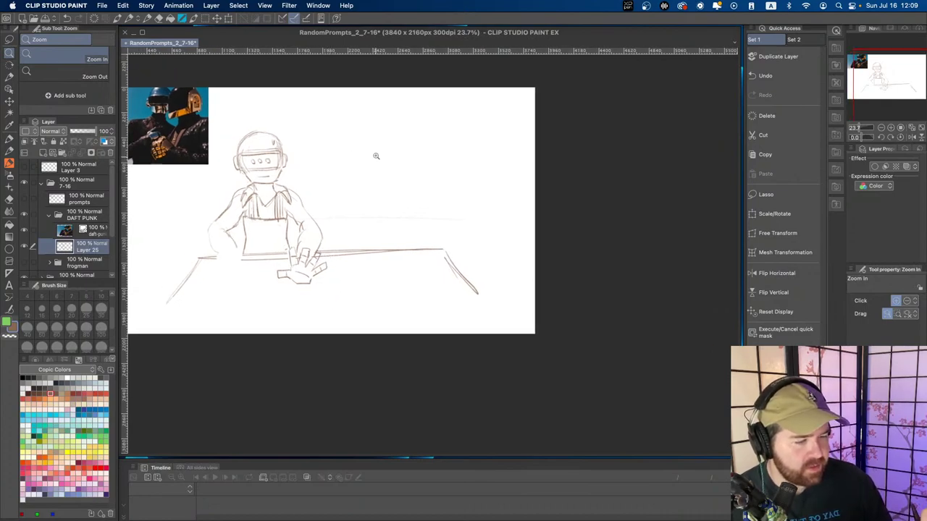
{"action": "key", "text": "p"}
{"action": "key", "text": "super+z"}
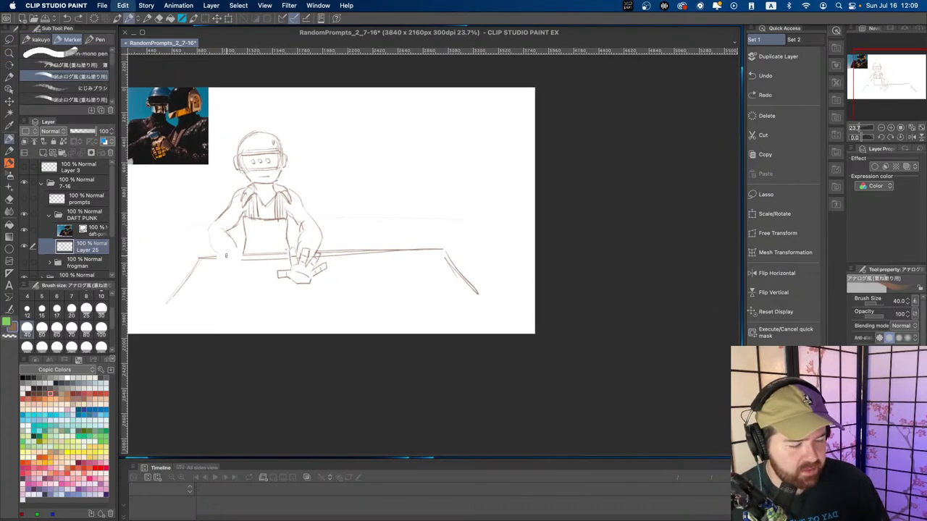
{"action": "key", "text": "p"}
{"action": "left_click_drag", "start_coordinate": [221, 249], "coordinate": [217, 257]}
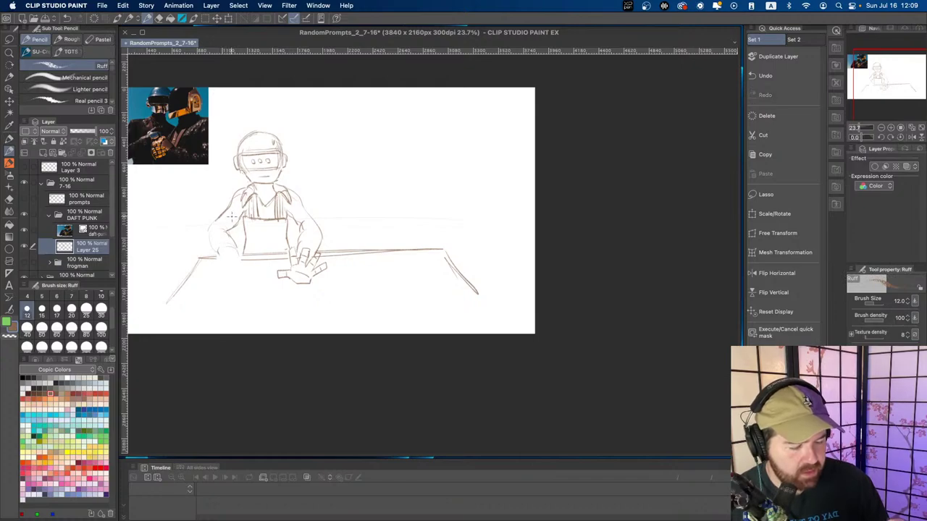
{"action": "mouse_move", "coordinate": [231, 253]}
{"action": "left_mouse_down"}
{"action": "mouse_move", "coordinate": [240, 271]}
{"action": "mouse_move", "coordinate": [214, 255]}
{"action": "mouse_move", "coordinate": [231, 273]}
{"action": "mouse_move", "coordinate": [218, 264]}
{"action": "left_mouse_up"}
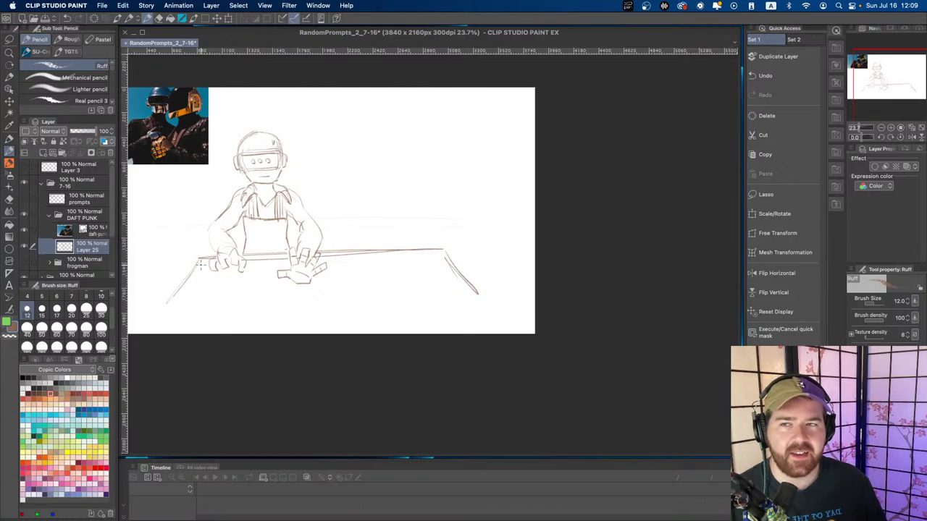
- Rework the outermost fingers of the left-hand hand so they spread outward over the table edge
{"action": "mouse_move", "coordinate": [242, 282]}
{"action": "left_mouse_down"}
{"action": "mouse_move", "coordinate": [257, 285]}
{"action": "mouse_move", "coordinate": [282, 264]}
{"action": "left_mouse_up"}
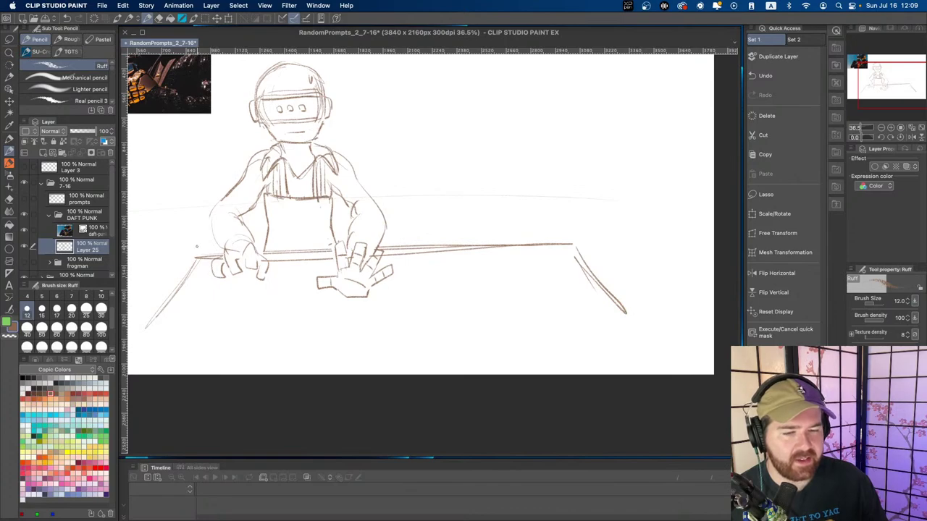
{"action": "mouse_move", "coordinate": [213, 264]}
{"action": "left_mouse_down"}
{"action": "mouse_move", "coordinate": [211, 284]}
{"action": "mouse_move", "coordinate": [252, 272]}
{"action": "mouse_move", "coordinate": [234, 257]}
{"action": "mouse_move", "coordinate": [251, 257]}
{"action": "mouse_move", "coordinate": [221, 265]}
{"action": "left_mouse_up"}
{"action": "key", "text": "super+z"}
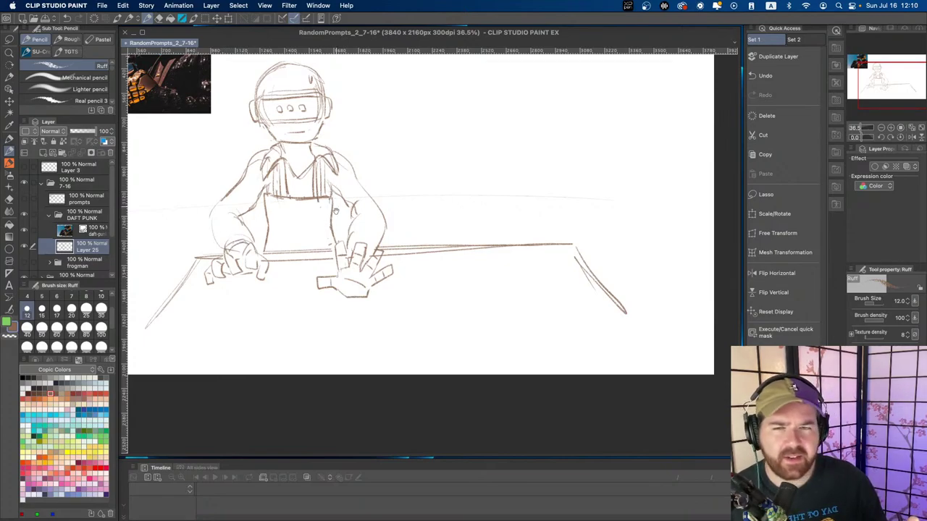
{"action": "left_click_drag", "start_coordinate": [389, 213], "coordinate": [352, 223]}
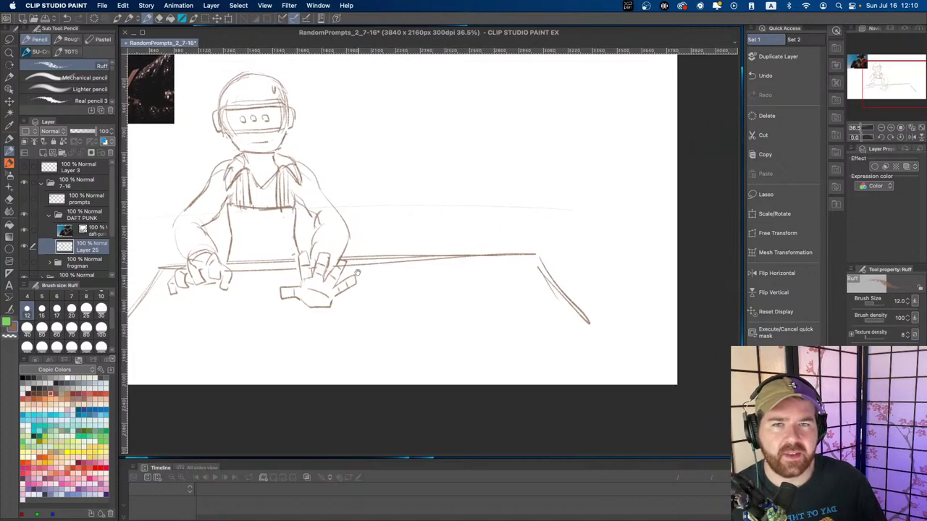
- Darken the inner edge of the right-hand arm beside the apron and the points of the shirt collar
{"action": "mouse_move", "coordinate": [295, 197]}
{"action": "left_mouse_down"}
{"action": "mouse_move", "coordinate": [317, 215]}
{"action": "mouse_move", "coordinate": [313, 254]}
{"action": "left_mouse_up"}
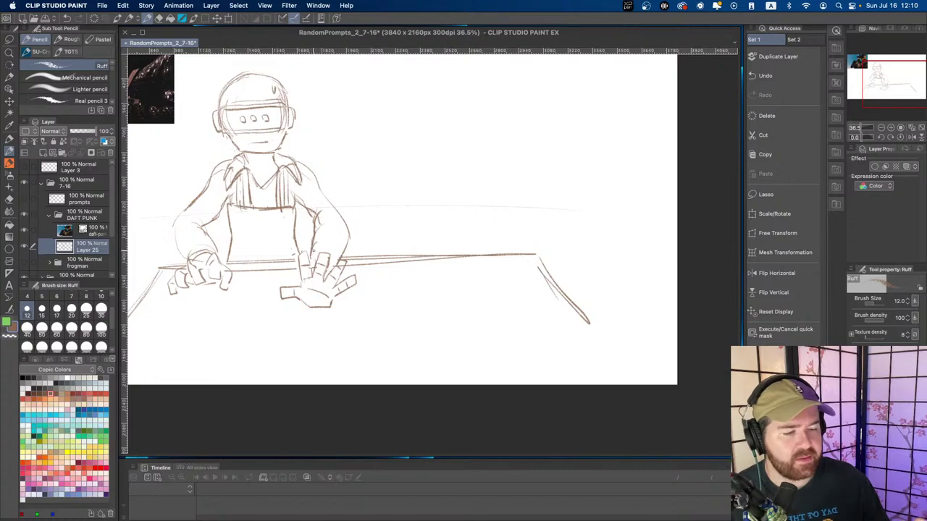
{"action": "key", "text": "e"}
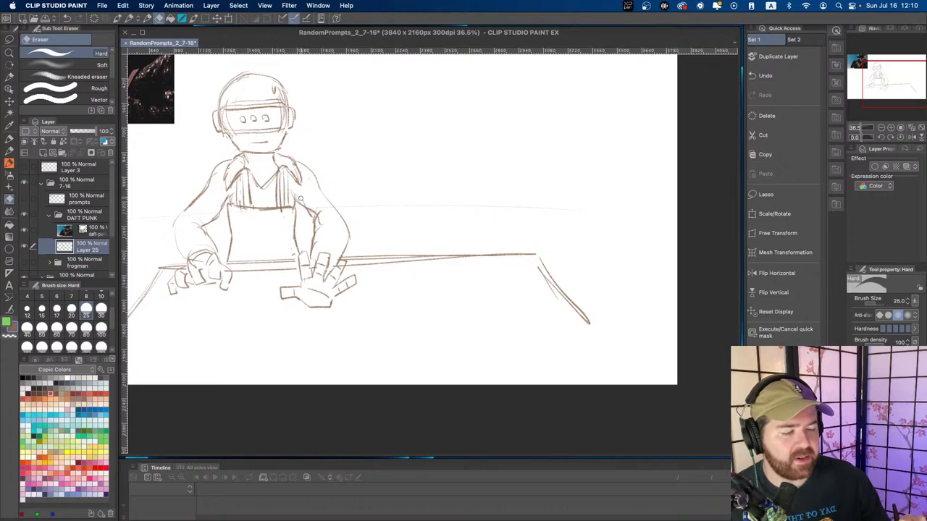
{"action": "key", "text": "p"}
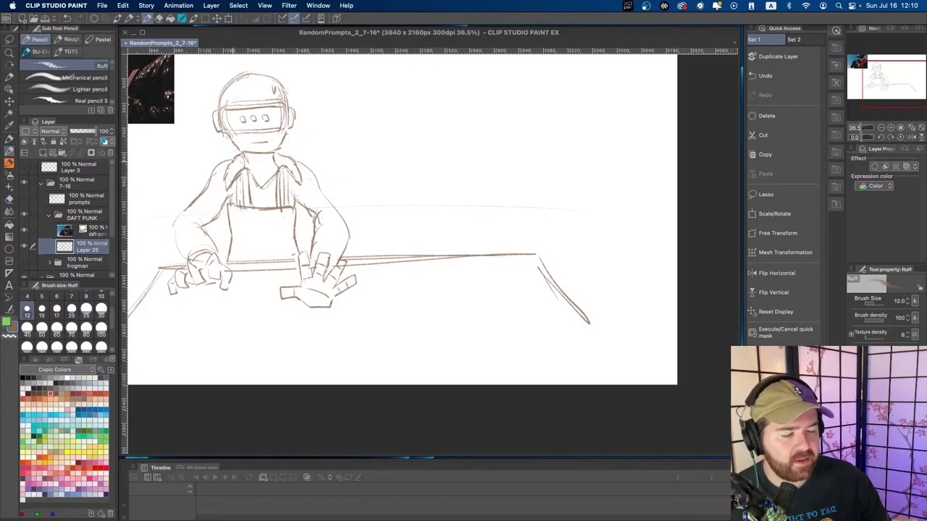
{"action": "mouse_move", "coordinate": [255, 170]}
{"action": "left_mouse_down"}
{"action": "mouse_move", "coordinate": [249, 182]}
{"action": "mouse_move", "coordinate": [299, 183]}
{"action": "mouse_move", "coordinate": [292, 159]}
{"action": "mouse_move", "coordinate": [297, 168]}
{"action": "left_mouse_up"}
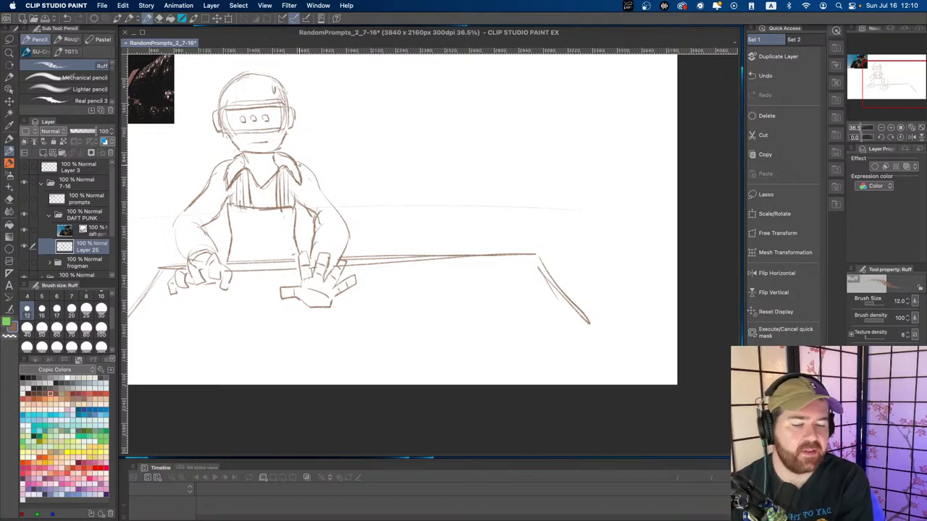
- Sketch a light circle for a second helmet above the table, to the right of the finished figure
{"action": "left_click_drag", "start_coordinate": [383, 202], "coordinate": [370, 219]}
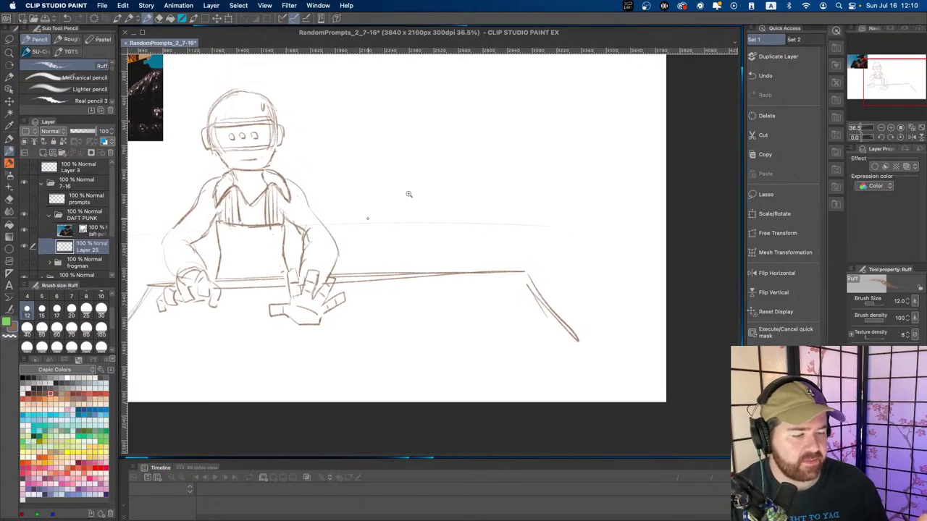
{"action": "left_click_drag", "start_coordinate": [409, 194], "coordinate": [397, 194]}
{"action": "scroll", "coordinate": [395, 182], "scroll_direction": "up", "scroll_amount": 2}
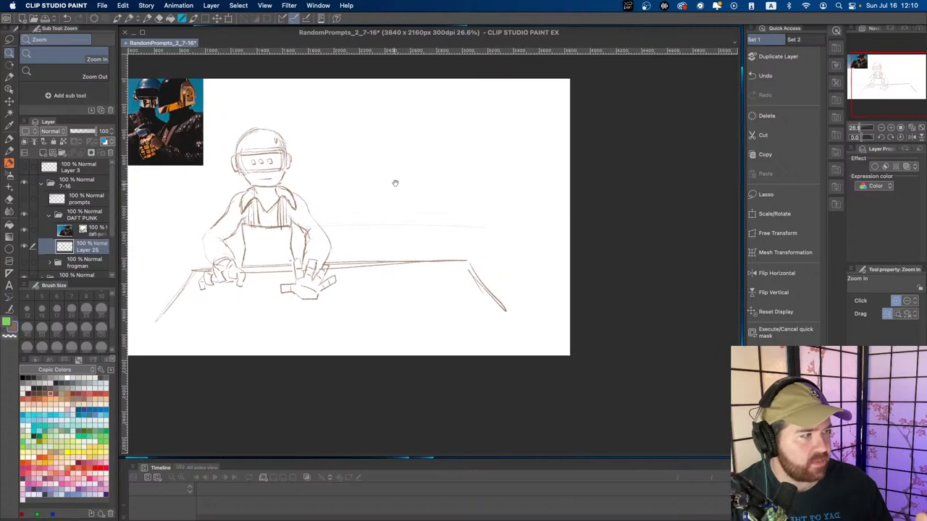
{"action": "key", "text": "p"}
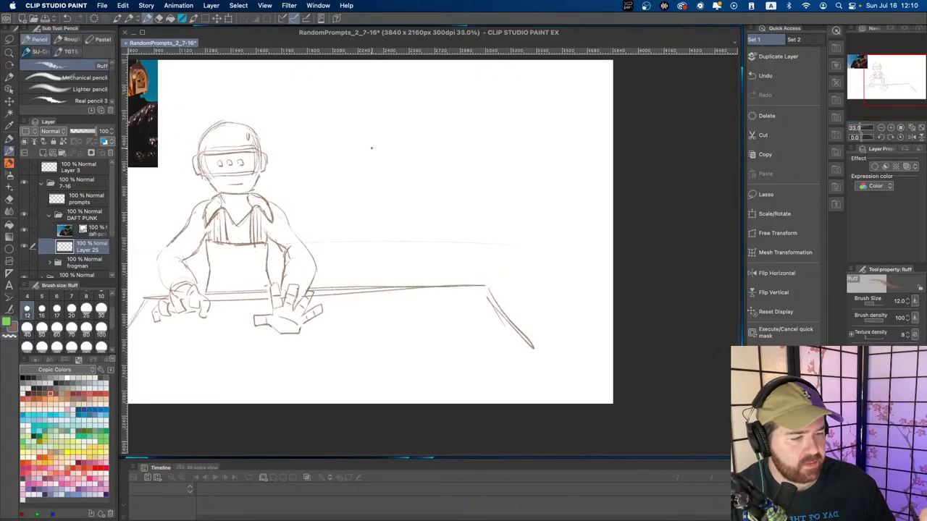
{"action": "left_click_drag", "start_coordinate": [406, 118], "coordinate": [420, 151]}
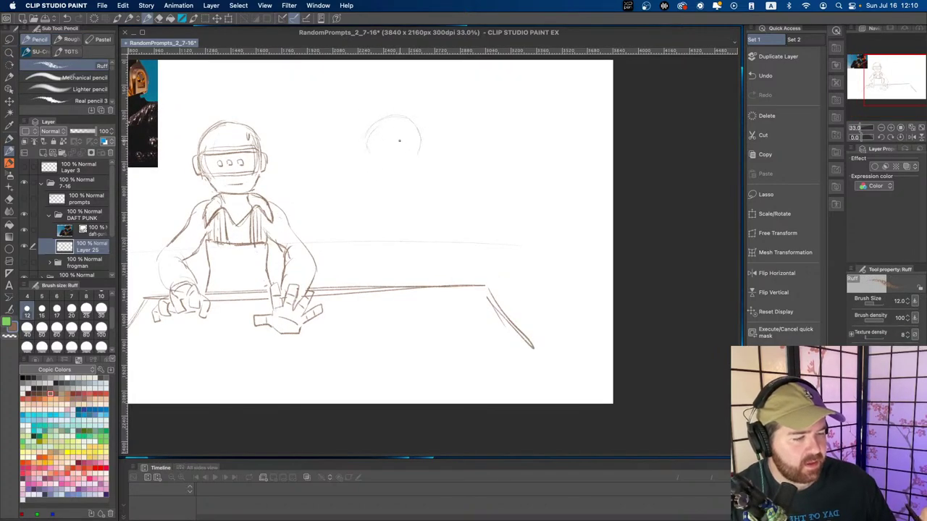
{"action": "left_click_drag", "start_coordinate": [366, 142], "coordinate": [376, 173]}
{"action": "left_click_drag", "start_coordinate": [399, 116], "coordinate": [410, 227]}
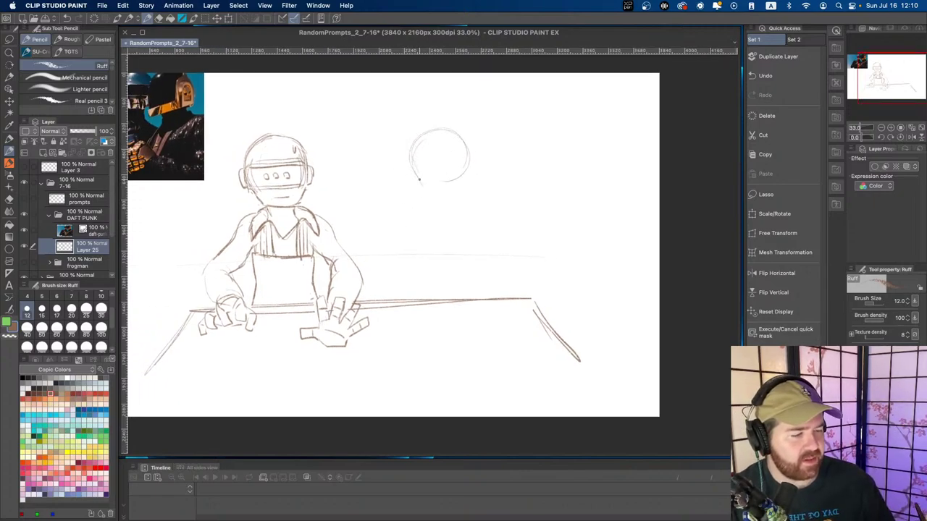
- Extend the second helmet's sides straight down from the circle and close them with a curved lower edge
{"action": "mouse_move", "coordinate": [410, 159]}
{"action": "left_mouse_down"}
{"action": "mouse_move", "coordinate": [448, 167]}
{"action": "mouse_move", "coordinate": [416, 173]}
{"action": "mouse_move", "coordinate": [455, 179]}
{"action": "mouse_move", "coordinate": [424, 171]}
{"action": "mouse_move", "coordinate": [409, 152]}
{"action": "mouse_move", "coordinate": [410, 187]}
{"action": "mouse_move", "coordinate": [412, 145]}
{"action": "mouse_move", "coordinate": [417, 184]}
{"action": "mouse_move", "coordinate": [465, 177]}
{"action": "left_mouse_up"}
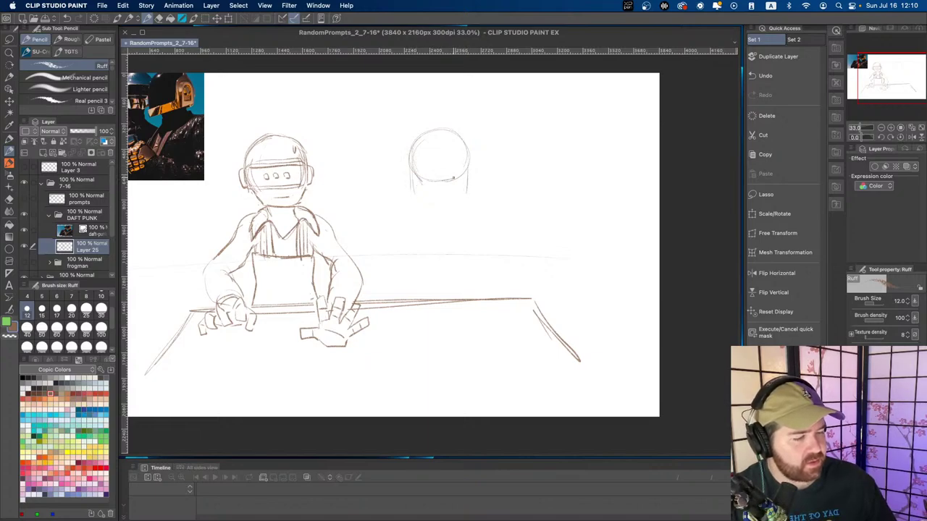
{"action": "left_click_drag", "start_coordinate": [416, 202], "coordinate": [419, 178]}
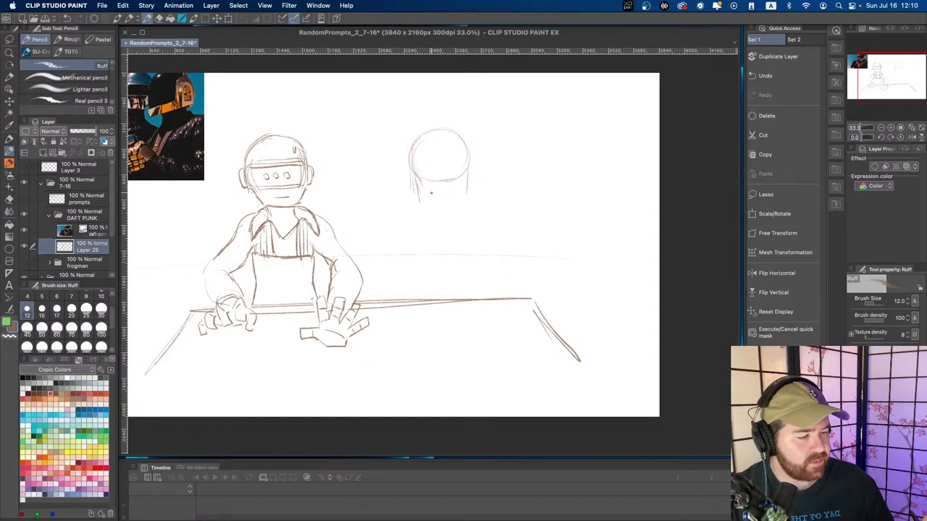
{"action": "mouse_move", "coordinate": [421, 194]}
{"action": "left_mouse_down"}
{"action": "mouse_move", "coordinate": [445, 198]}
{"action": "mouse_move", "coordinate": [462, 184]}
{"action": "mouse_move", "coordinate": [441, 199]}
{"action": "mouse_move", "coordinate": [418, 192]}
{"action": "mouse_move", "coordinate": [467, 186]}
{"action": "left_mouse_up"}
- Erase the circle's lower arc and stray jaw lines on the second helmet, and redraw its tapered lower face opening
{"action": "key", "text": "e"}
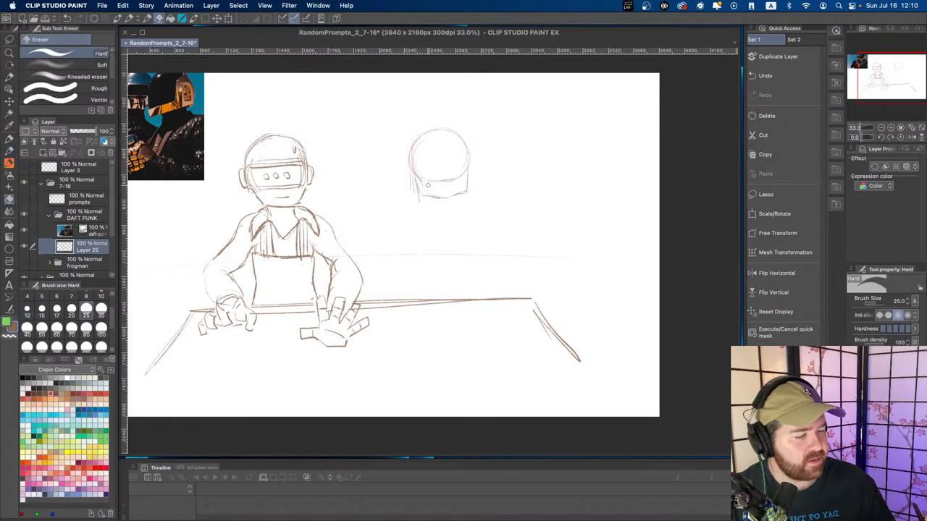
{"action": "key", "text": "p"}
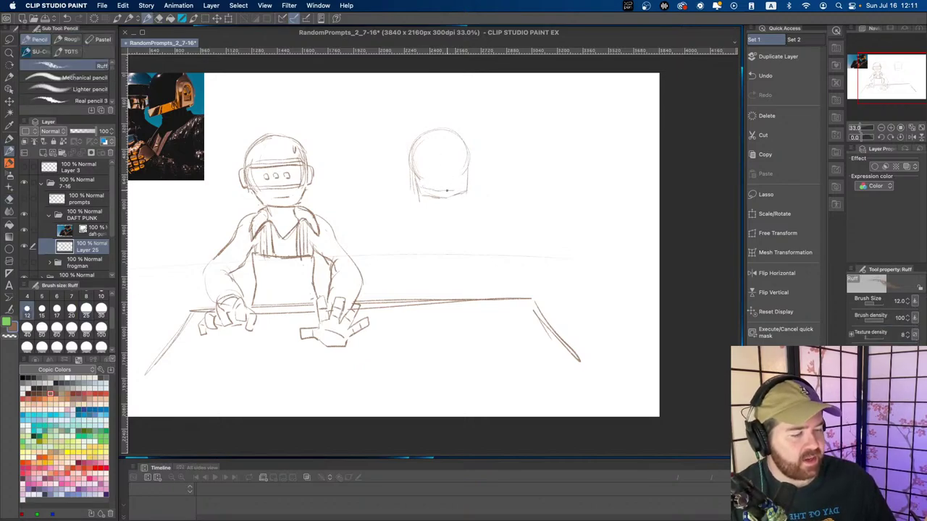
{"action": "mouse_move", "coordinate": [445, 192]}
{"action": "left_mouse_down"}
{"action": "mouse_move", "coordinate": [459, 209]}
{"action": "mouse_move", "coordinate": [435, 192]}
{"action": "mouse_move", "coordinate": [405, 189]}
{"action": "mouse_move", "coordinate": [425, 200]}
{"action": "mouse_move", "coordinate": [459, 170]}
{"action": "left_mouse_up"}
{"action": "mouse_move", "coordinate": [403, 178]}
{"action": "left_mouse_down"}
{"action": "mouse_move", "coordinate": [409, 189]}
{"action": "mouse_move", "coordinate": [421, 139]}
{"action": "mouse_move", "coordinate": [448, 143]}
{"action": "left_mouse_up"}
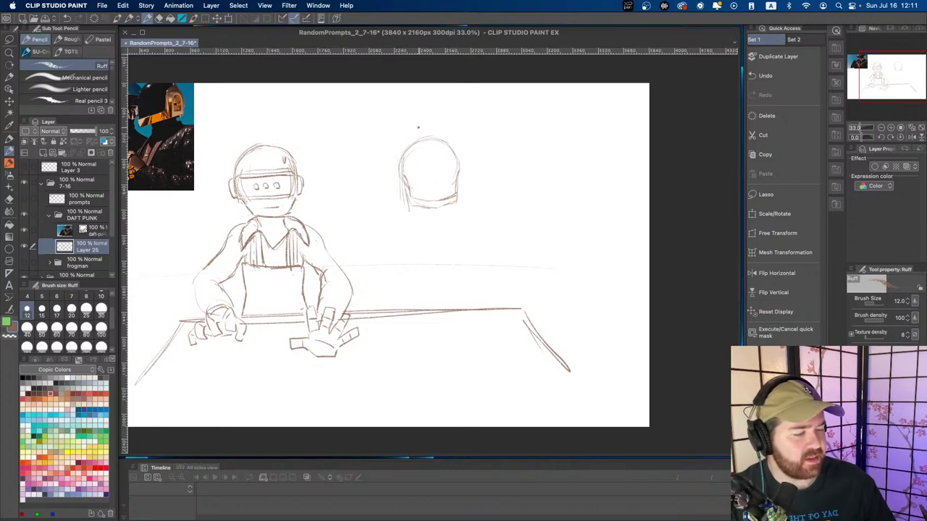
{"action": "key", "text": "e"}
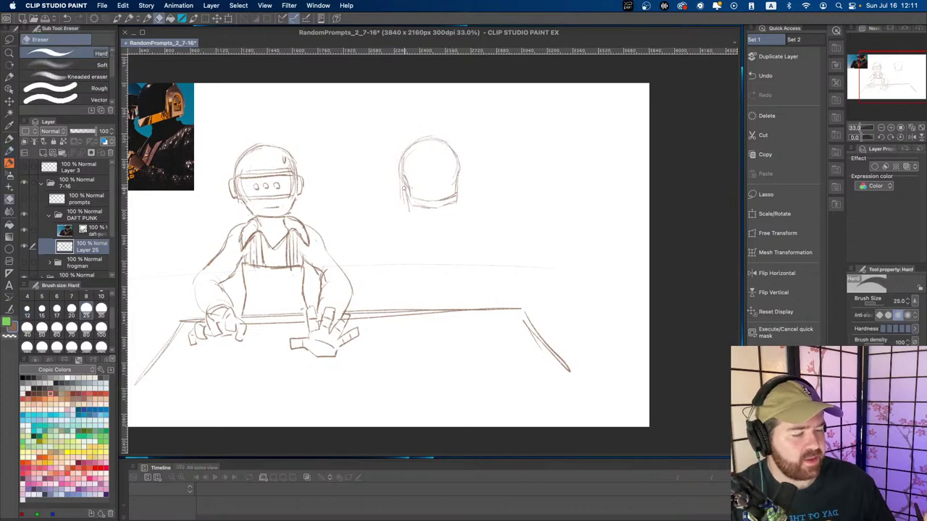
{"action": "left_click_drag", "start_coordinate": [404, 185], "coordinate": [407, 211]}
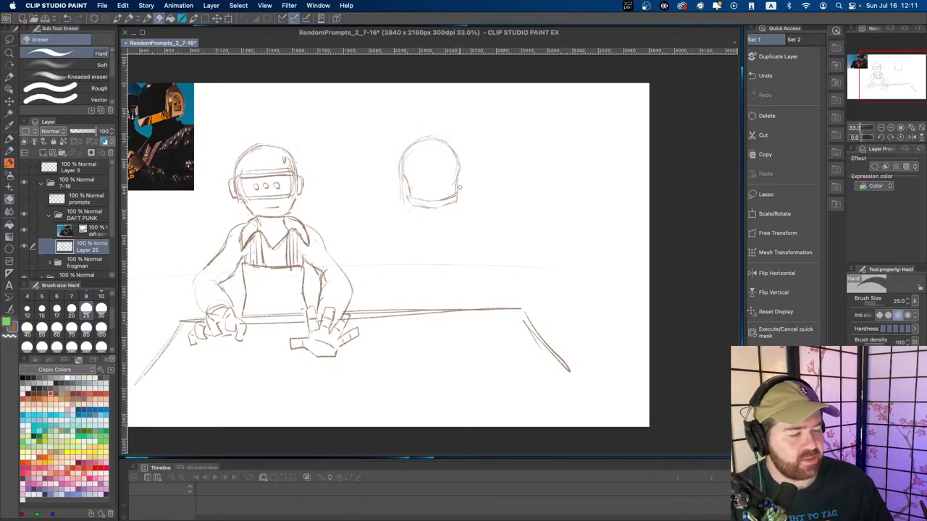
- Redraw the second helmet's right-hand side with a small notch at ear level and a line curving into the jaw
{"action": "key", "text": "p"}
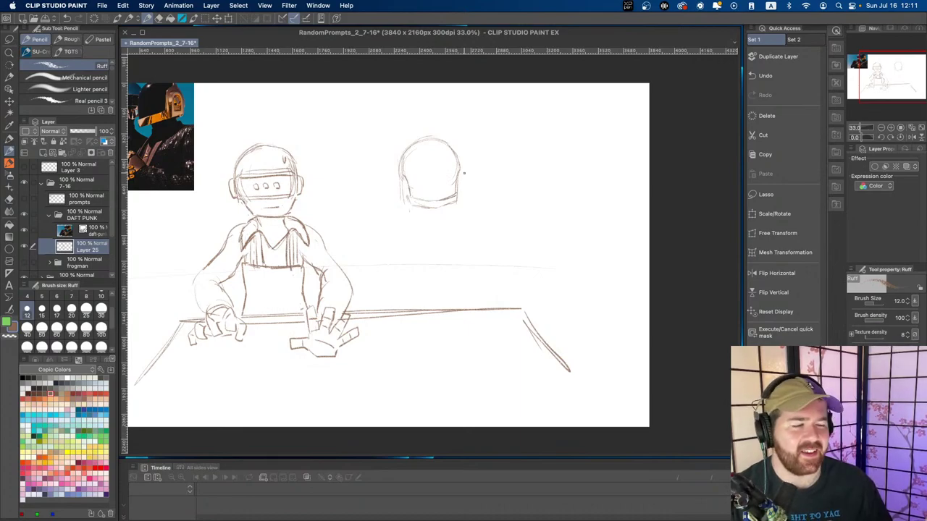
{"action": "key", "text": "space"}
{"action": "left_click_drag", "start_coordinate": [435, 205], "coordinate": [422, 207]}
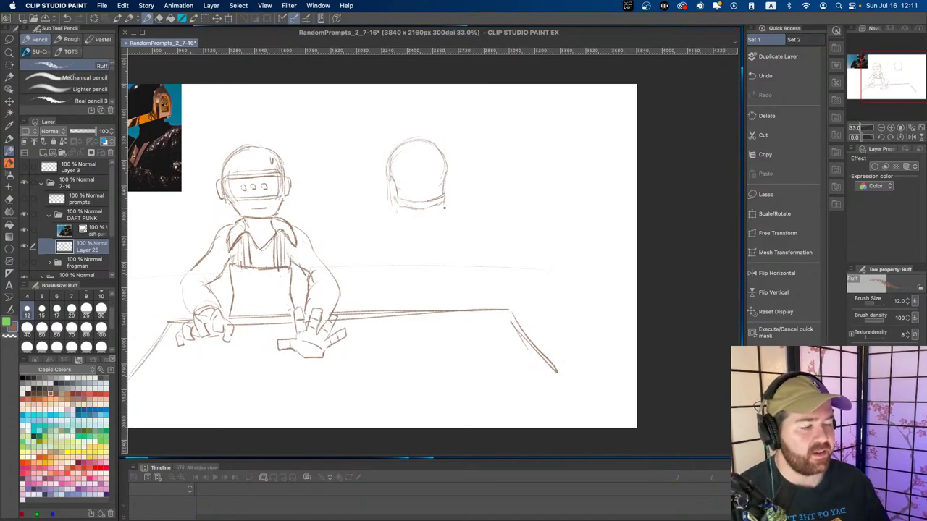
{"action": "key", "text": "space"}
{"action": "left_click_drag", "start_coordinate": [449, 220], "coordinate": [416, 219]}
{"action": "key", "text": "super+space"}
{"action": "left_click", "coordinate": [416, 180]}
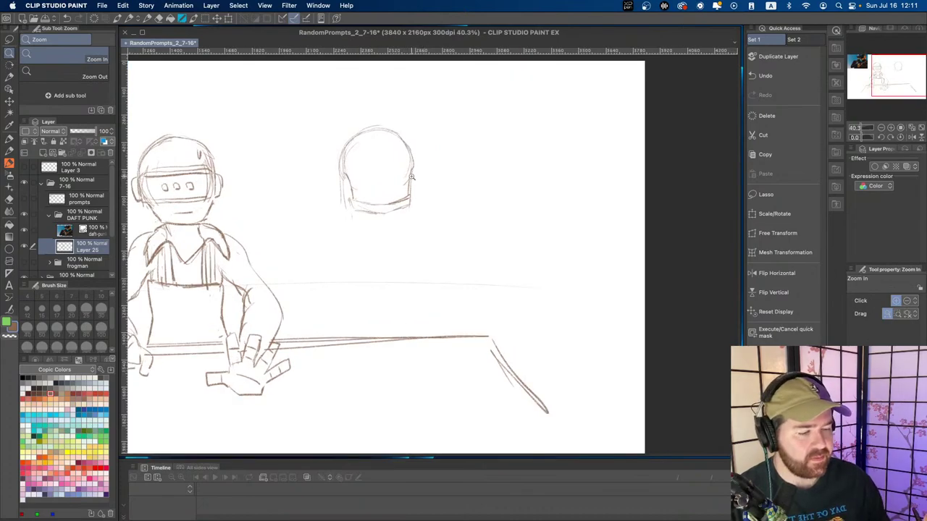
{"action": "key", "text": "super+space"}
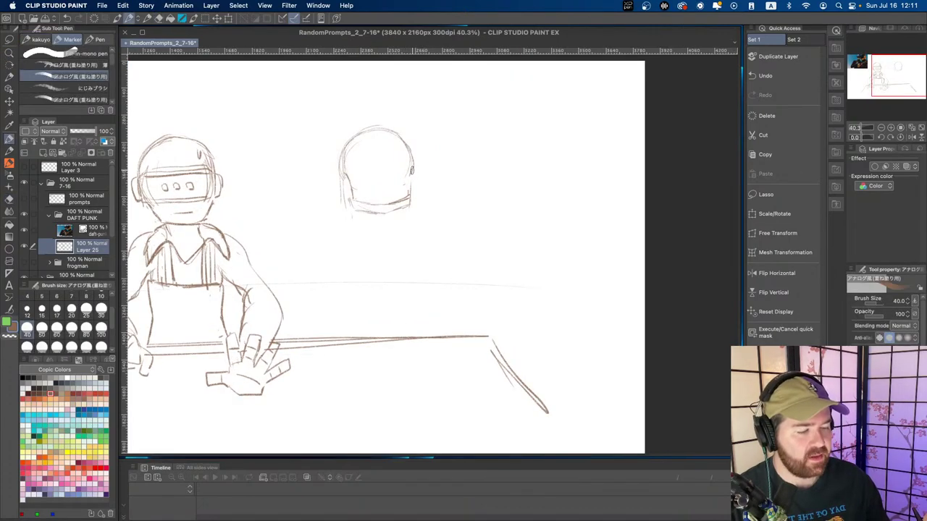
{"action": "left_click_drag", "start_coordinate": [411, 169], "coordinate": [408, 197]}
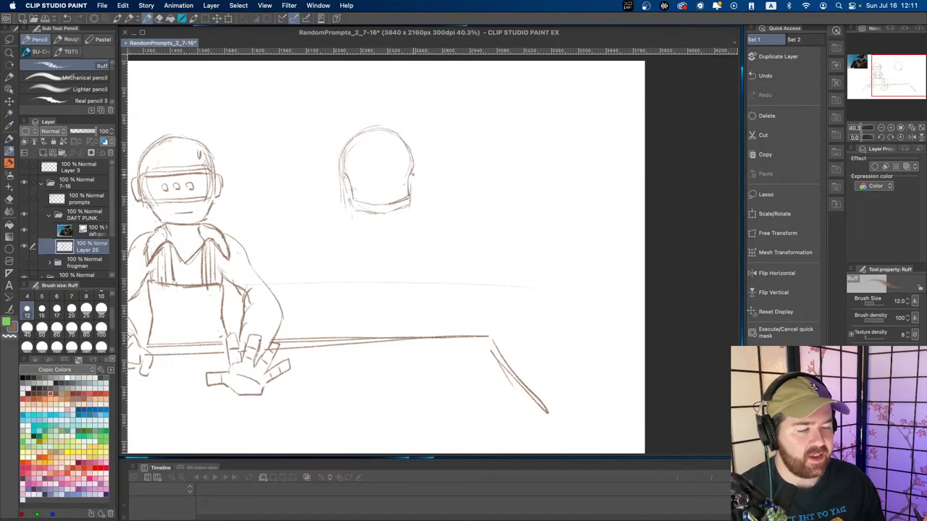
{"action": "left_click_drag", "start_coordinate": [413, 180], "coordinate": [410, 193]}
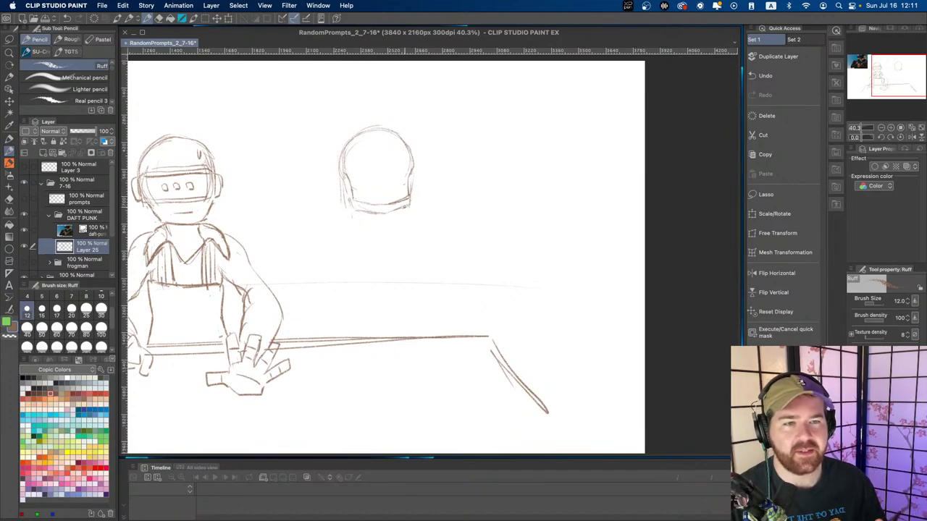
- Darken the second helmet's dome outline and the band along its lower edge
{"action": "mouse_move", "coordinate": [344, 143]}
{"action": "left_mouse_down"}
{"action": "mouse_move", "coordinate": [343, 163]}
{"action": "mouse_move", "coordinate": [367, 133]}
{"action": "mouse_move", "coordinate": [409, 161]}
{"action": "left_mouse_up"}
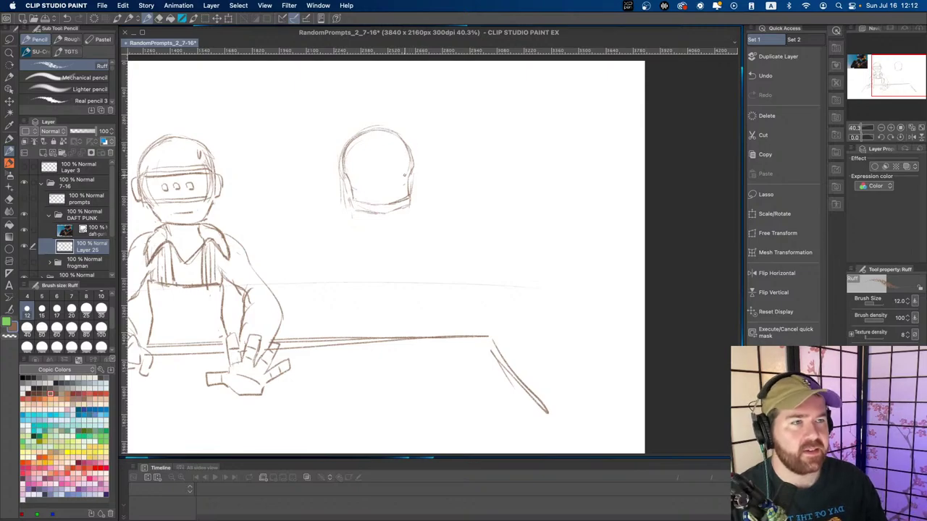
{"action": "left_click_drag", "start_coordinate": [342, 239], "coordinate": [370, 257]}
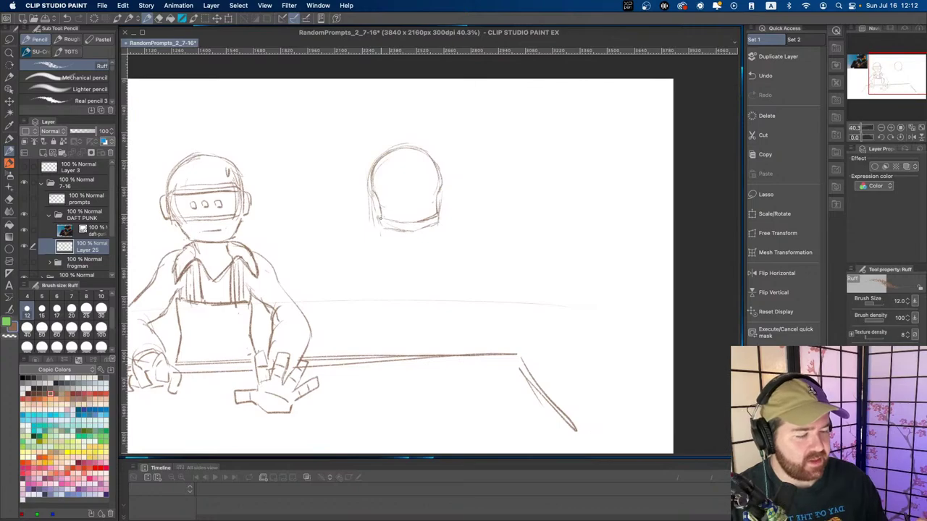
{"action": "mouse_move", "coordinate": [380, 213]}
{"action": "left_mouse_down"}
{"action": "mouse_move", "coordinate": [388, 229]}
{"action": "mouse_move", "coordinate": [417, 233]}
{"action": "mouse_move", "coordinate": [438, 221]}
{"action": "mouse_move", "coordinate": [420, 221]}
{"action": "left_mouse_up"}
- Sketch curved ear pieces on both sides of the second helmet
{"action": "key", "text": "ctrl+space"}
{"action": "left_click", "coordinate": [422, 217]}
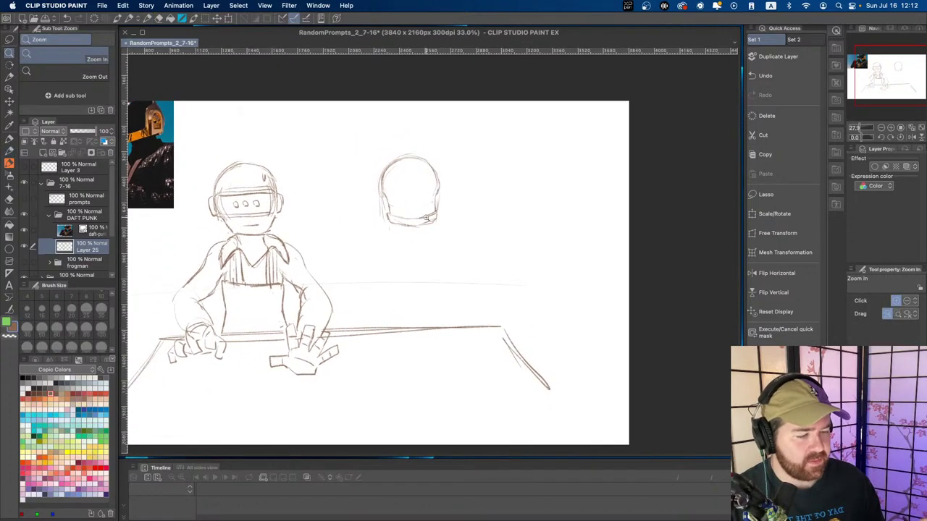
{"action": "key", "text": "p"}
{"action": "left_click_drag", "start_coordinate": [378, 187], "coordinate": [391, 224]}
{"action": "left_click_drag", "start_coordinate": [442, 186], "coordinate": [438, 220]}
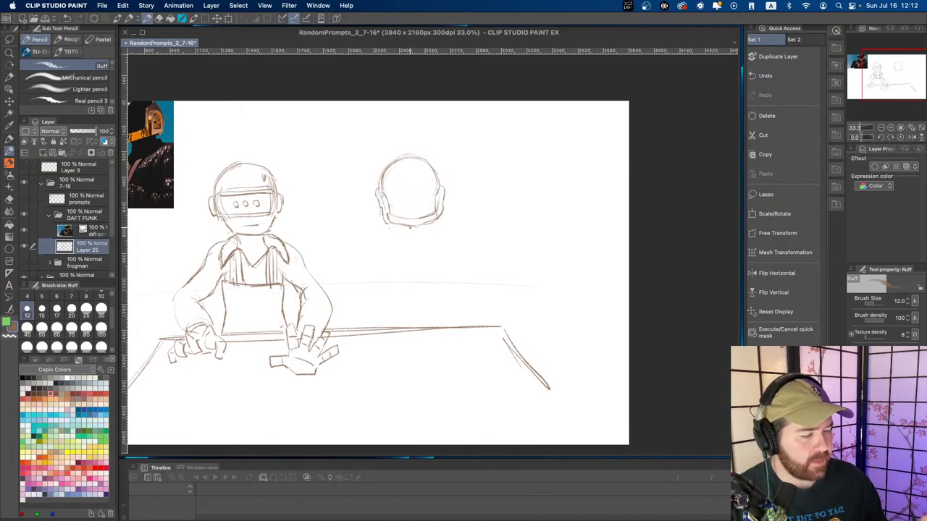
{"action": "scroll", "coordinate": [411, 196], "scroll_direction": "up", "scroll_amount": 2}
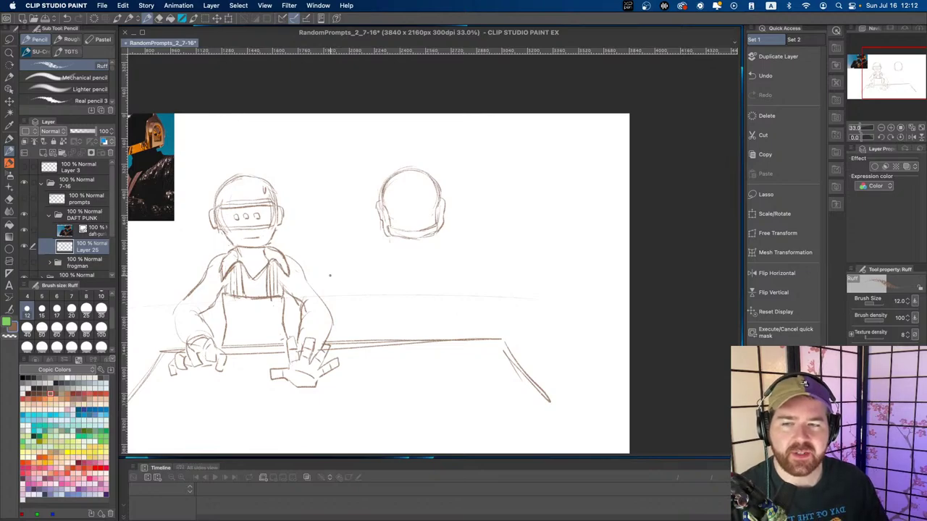
{"action": "mouse_move", "coordinate": [426, 243]}
{"action": "left_mouse_down"}
{"action": "mouse_move", "coordinate": [421, 233]}
{"action": "mouse_move", "coordinate": [452, 255]}
{"action": "mouse_move", "coordinate": [439, 267]}
{"action": "left_mouse_up"}
{"action": "key", "text": "super+z"}
{"action": "scroll", "coordinate": [464, 250], "scroll_direction": "down", "scroll_amount": 2}
{"action": "key", "text": "super+z"}
{"action": "key", "text": "super+space"}
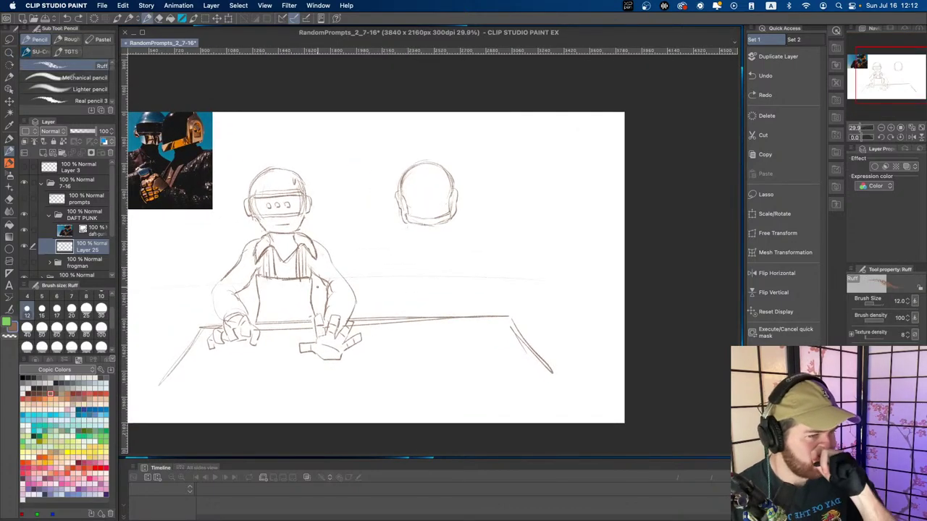
- Lasso the apron-wearing figure with both hands, move it straight up a little, and clear the selection
{"action": "key", "text": "m"}
{"action": "mouse_move", "coordinate": [226, 248]}
{"action": "left_mouse_down"}
{"action": "mouse_move", "coordinate": [207, 312]}
{"action": "mouse_move", "coordinate": [211, 353]}
{"action": "mouse_move", "coordinate": [277, 362]}
{"action": "mouse_move", "coordinate": [376, 342]}
{"action": "mouse_move", "coordinate": [358, 322]}
{"action": "mouse_move", "coordinate": [350, 228]}
{"action": "mouse_move", "coordinate": [242, 185]}
{"action": "left_mouse_up"}
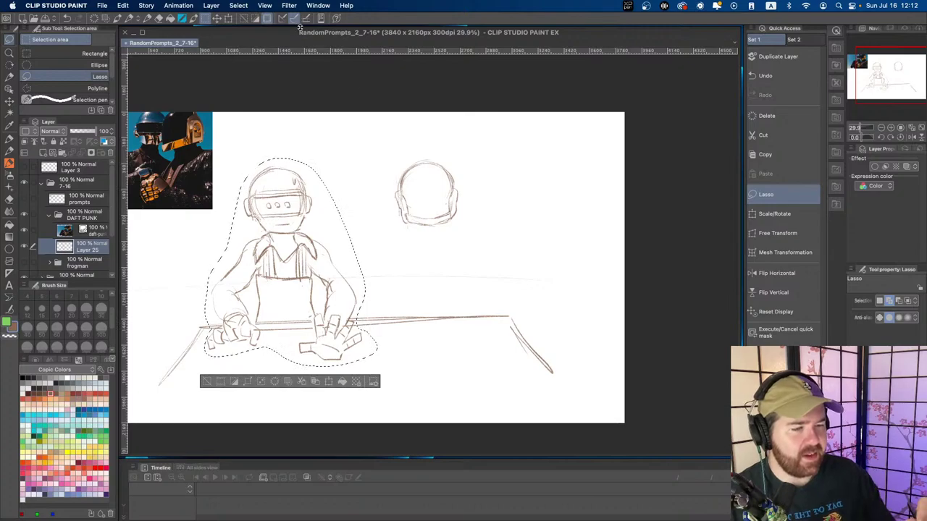
{"action": "left_click", "coordinate": [216, 18]}
{"action": "left_click_drag", "start_coordinate": [346, 314], "coordinate": [346, 288]}
{"action": "left_click", "coordinate": [205, 357]}
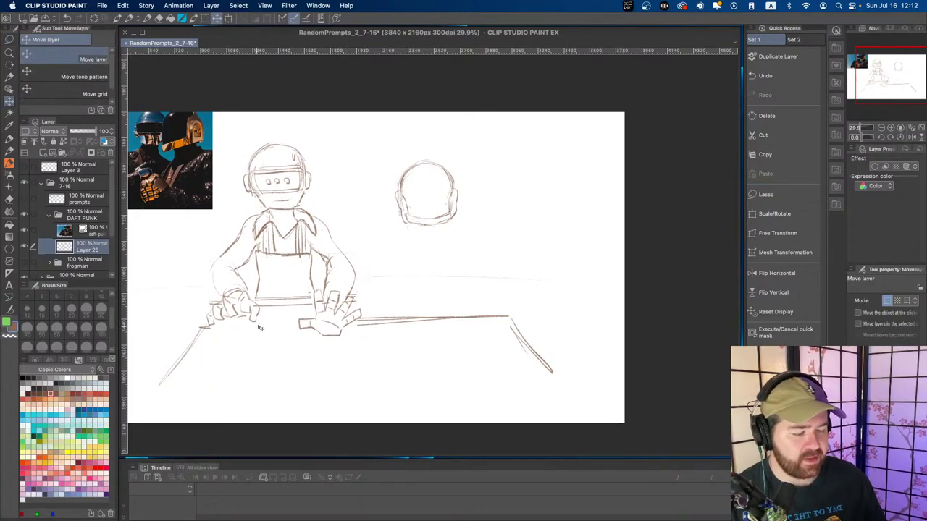
- Erase the pieces of table edge that moved up with the figure, across the apron and beside the left-hand hand
{"action": "key", "text": "e"}
{"action": "mouse_move", "coordinate": [273, 306]}
{"action": "left_mouse_down"}
{"action": "mouse_move", "coordinate": [261, 299]}
{"action": "mouse_move", "coordinate": [303, 296]}
{"action": "left_mouse_up"}
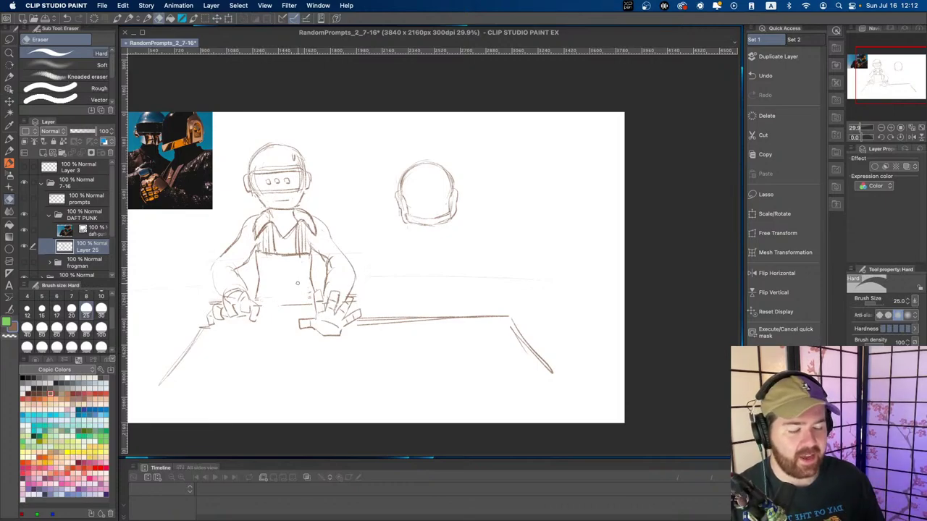
{"action": "left_click_drag", "start_coordinate": [210, 302], "coordinate": [218, 302]}
{"action": "left_click_drag", "start_coordinate": [282, 304], "coordinate": [296, 303]}
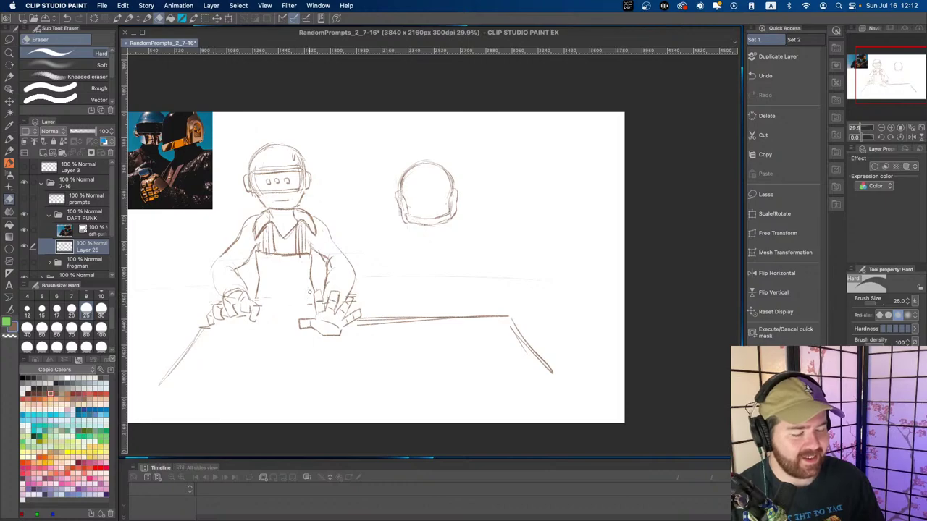
- Redraw the table's back edge from its left-hand corner to the figure's spread hand
{"action": "key", "text": "p"}
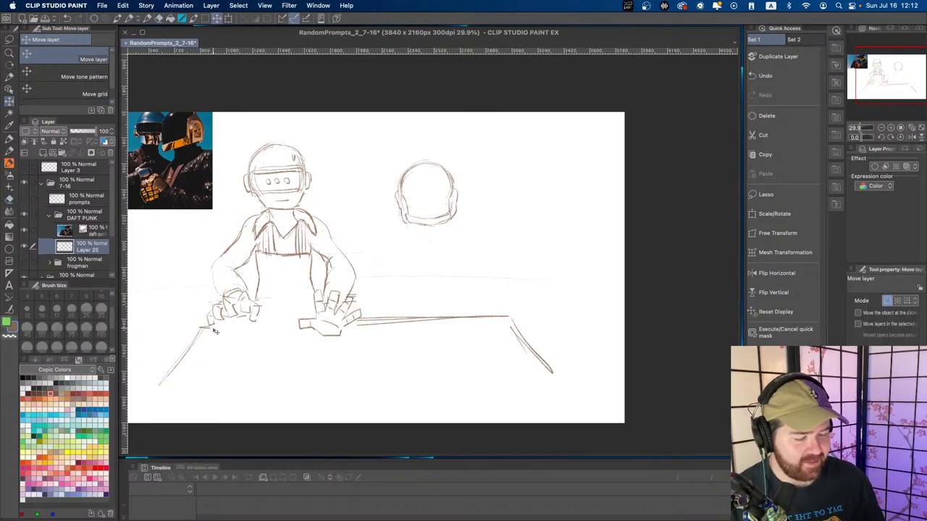
{"action": "left_click_drag", "start_coordinate": [211, 327], "coordinate": [293, 325]}
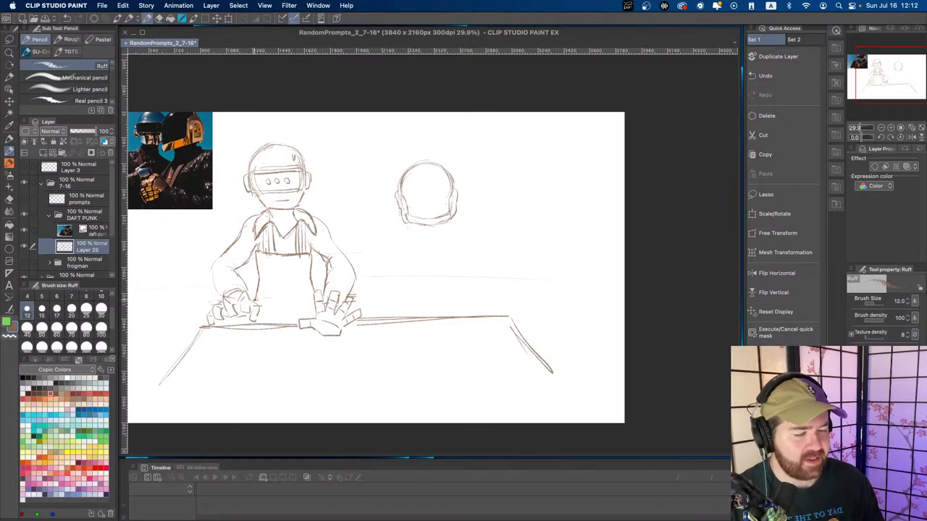
{"action": "left_click_drag", "start_coordinate": [419, 296], "coordinate": [351, 291]}
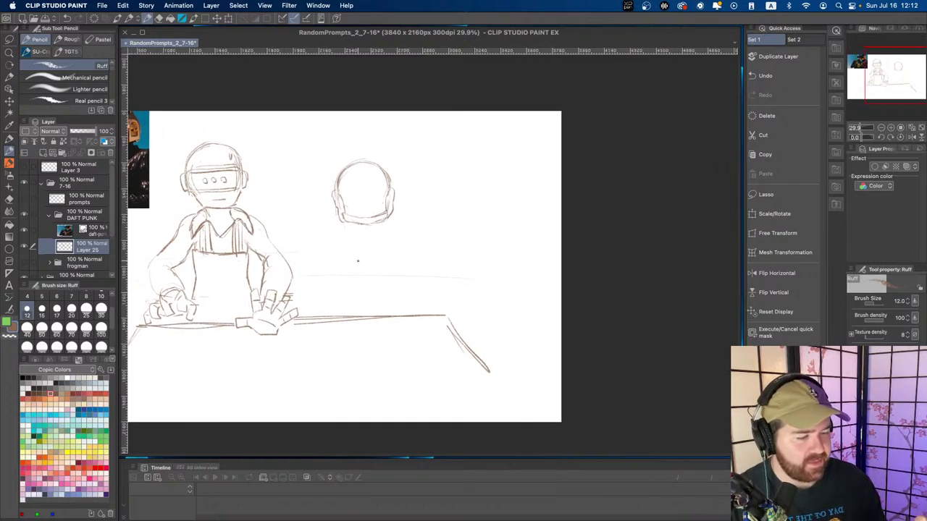
- Sketch a question mark inside the second figure's helmet with the Ruff pencil
{"action": "key", "text": "/"}
{"action": "left_click_drag", "start_coordinate": [370, 175], "coordinate": [376, 191]}
{"action": "key", "text": "p"}
{"action": "key", "text": "p"}
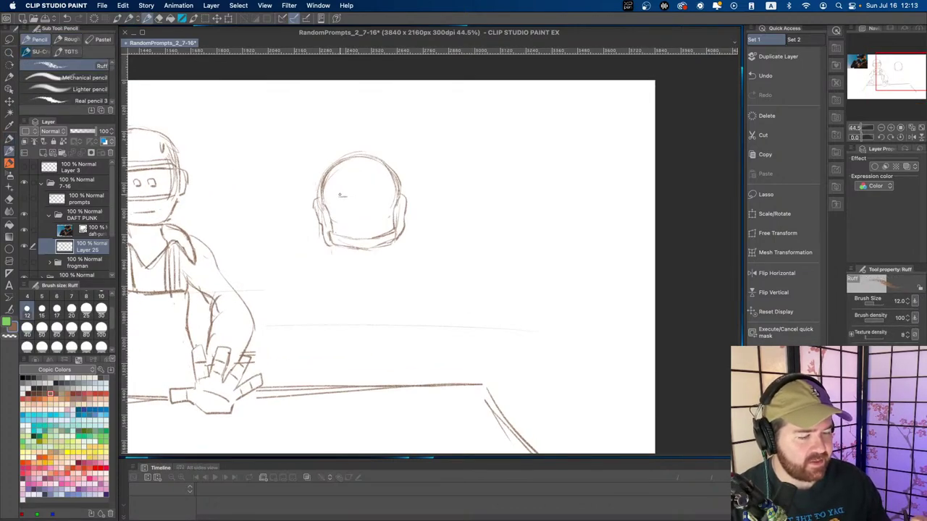
{"action": "mouse_move", "coordinate": [339, 196]}
{"action": "left_mouse_down"}
{"action": "mouse_move", "coordinate": [338, 183]}
{"action": "mouse_move", "coordinate": [355, 173]}
{"action": "mouse_move", "coordinate": [372, 180]}
{"action": "mouse_move", "coordinate": [375, 190]}
{"action": "mouse_move", "coordinate": [347, 186]}
{"action": "mouse_move", "coordinate": [369, 204]}
{"action": "mouse_move", "coordinate": [361, 222]}
{"action": "mouse_move", "coordinate": [367, 286]}
{"action": "mouse_move", "coordinate": [361, 265]}
{"action": "left_mouse_up"}
{"action": "key", "text": "super+space"}
{"action": "key", "text": "space"}
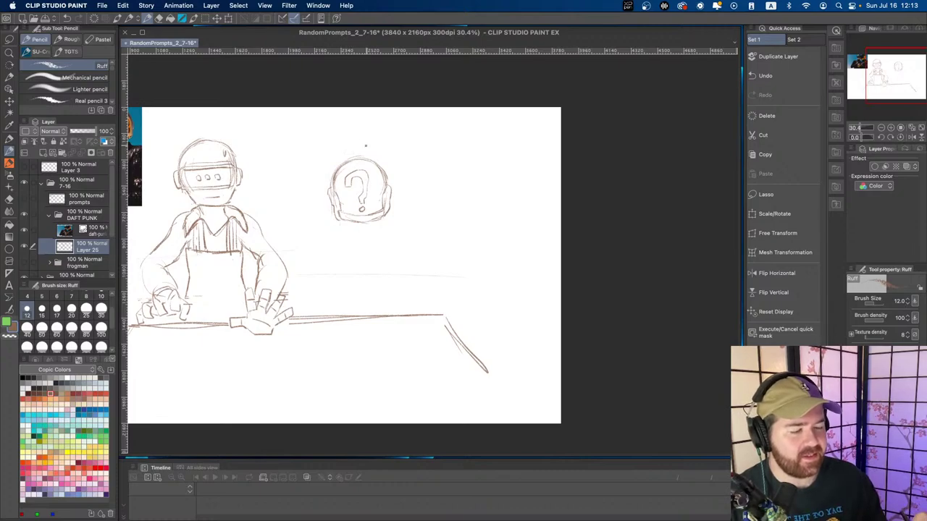
{"action": "left_click_drag", "start_coordinate": [398, 183], "coordinate": [346, 161]}
{"action": "key", "text": "super+z"}
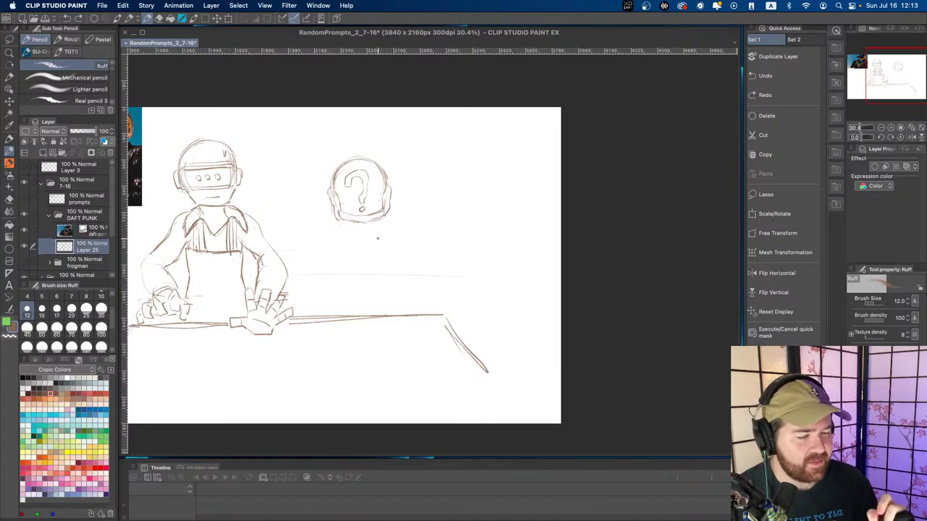
- Sketch short neck lines directly beneath the second figure's question-mark helmet
{"action": "scroll", "coordinate": [376, 239], "scroll_direction": "down", "scroll_amount": 2}
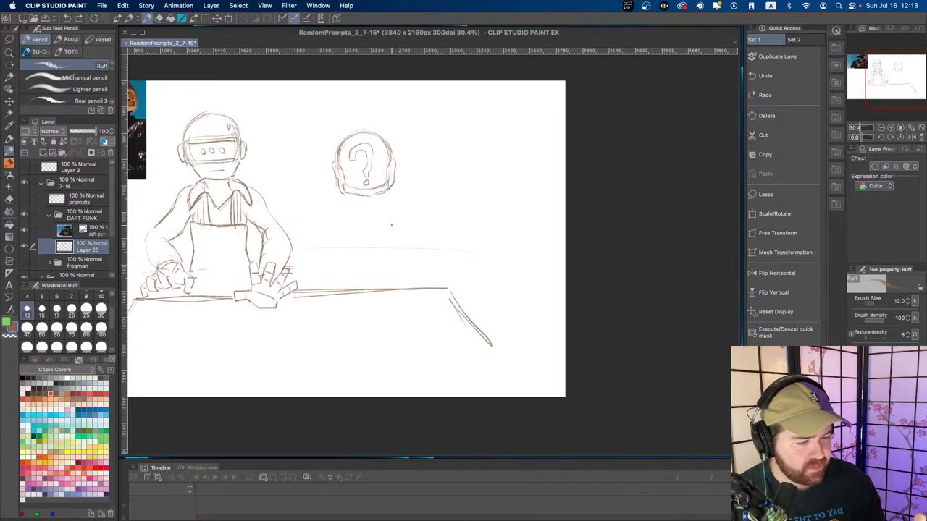
{"action": "left_click", "coordinate": [355, 203]}
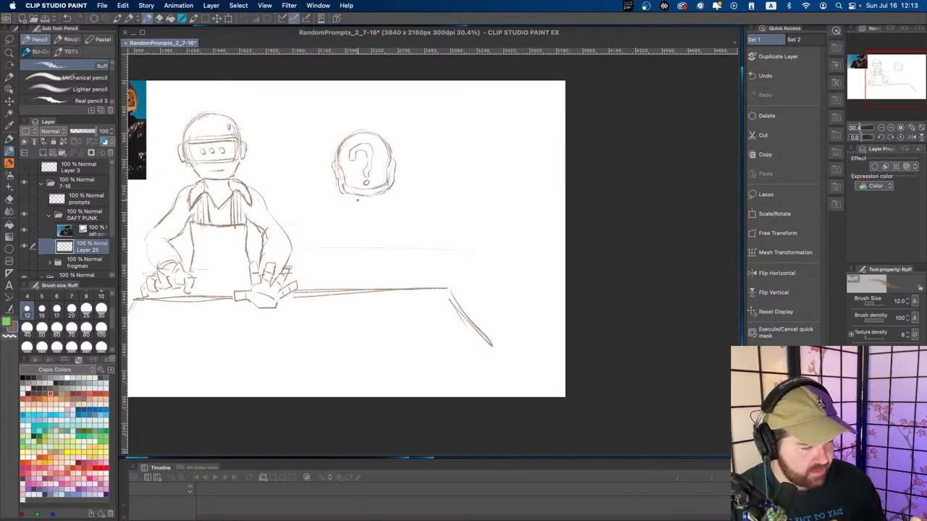
{"action": "mouse_move", "coordinate": [354, 198]}
{"action": "left_mouse_down"}
{"action": "mouse_move", "coordinate": [355, 208]}
{"action": "mouse_move", "coordinate": [380, 203]}
{"action": "left_mouse_up"}
{"action": "left_click_drag", "start_coordinate": [287, 221], "coordinate": [368, 220]}
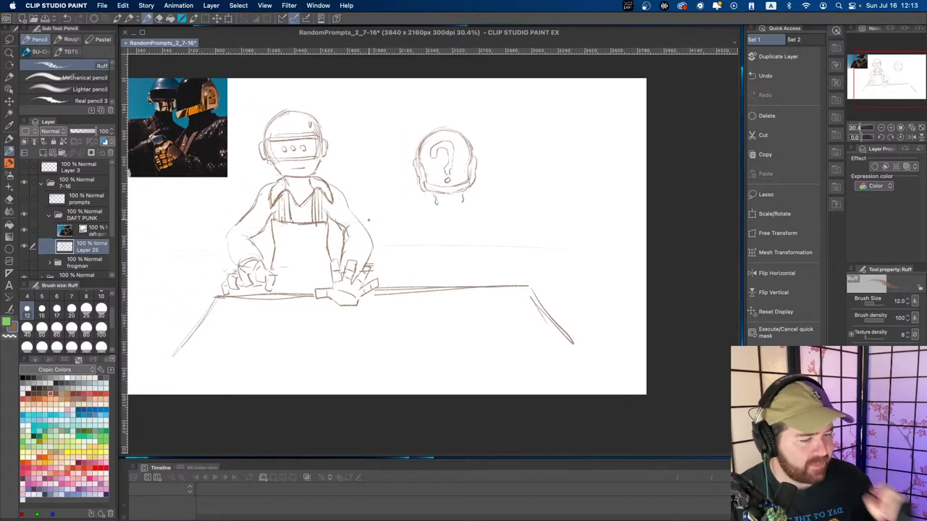
{"action": "left_click_drag", "start_coordinate": [462, 204], "coordinate": [355, 208]}
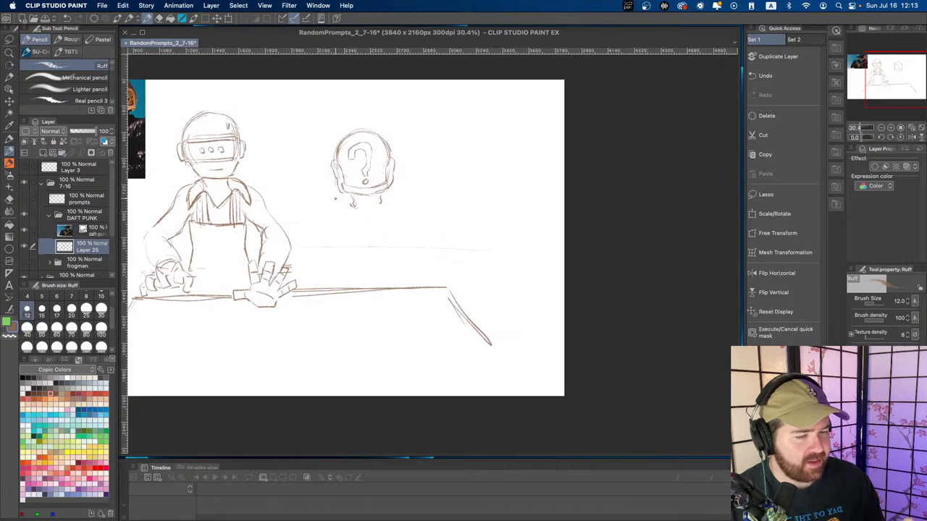
{"action": "left_click_drag", "start_coordinate": [285, 206], "coordinate": [343, 209]}
- Sketch the second figure's collar, overall straps and apron body reaching down to the table edge
{"action": "mouse_move", "coordinate": [453, 220]}
{"action": "left_mouse_down"}
{"action": "mouse_move", "coordinate": [391, 220]}
{"action": "mouse_move", "coordinate": [348, 202]}
{"action": "mouse_move", "coordinate": [381, 208]}
{"action": "mouse_move", "coordinate": [362, 214]}
{"action": "mouse_move", "coordinate": [378, 208]}
{"action": "mouse_move", "coordinate": [348, 248]}
{"action": "left_mouse_up"}
{"action": "mouse_move", "coordinate": [353, 215]}
{"action": "left_mouse_down"}
{"action": "mouse_move", "coordinate": [351, 243]}
{"action": "mouse_move", "coordinate": [380, 236]}
{"action": "mouse_move", "coordinate": [344, 236]}
{"action": "mouse_move", "coordinate": [343, 286]}
{"action": "left_mouse_up"}
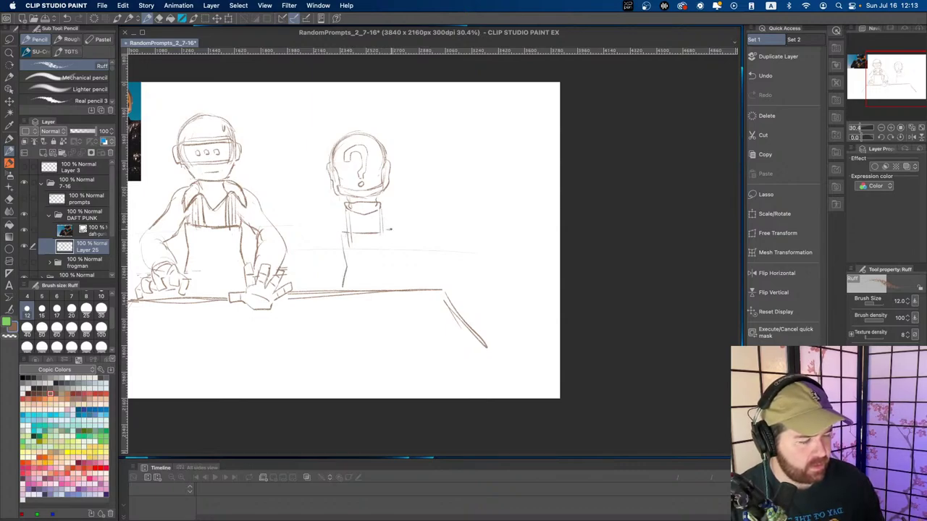
{"action": "left_click_drag", "start_coordinate": [390, 229], "coordinate": [402, 294]}
{"action": "key", "text": "super+z"}
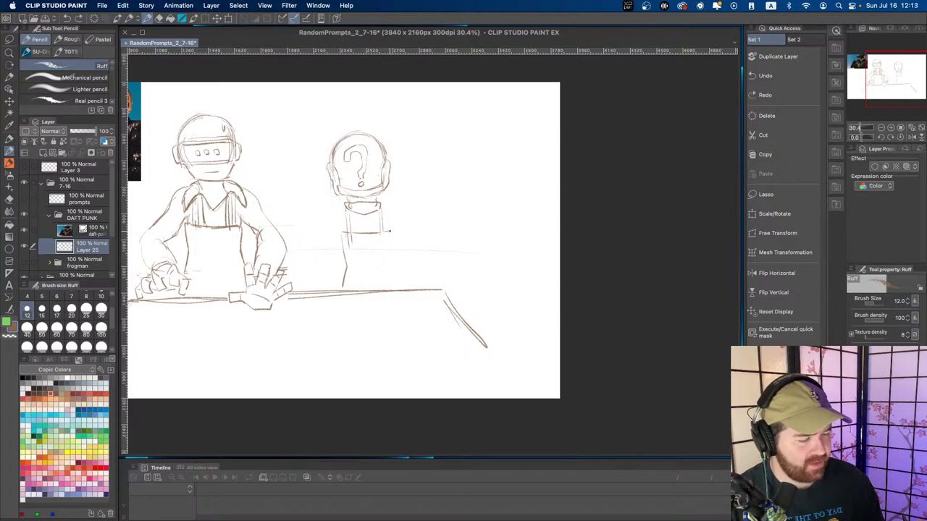
{"action": "left_click_drag", "start_coordinate": [390, 230], "coordinate": [396, 288]}
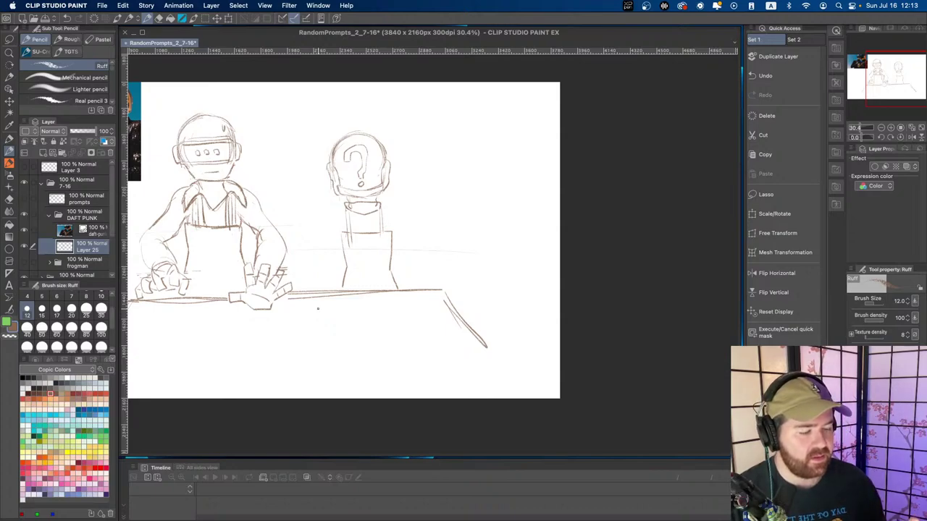
- Erase stray lines around the second figure's neck and collar, and redraw the left apron strap
{"action": "key", "text": "e"}
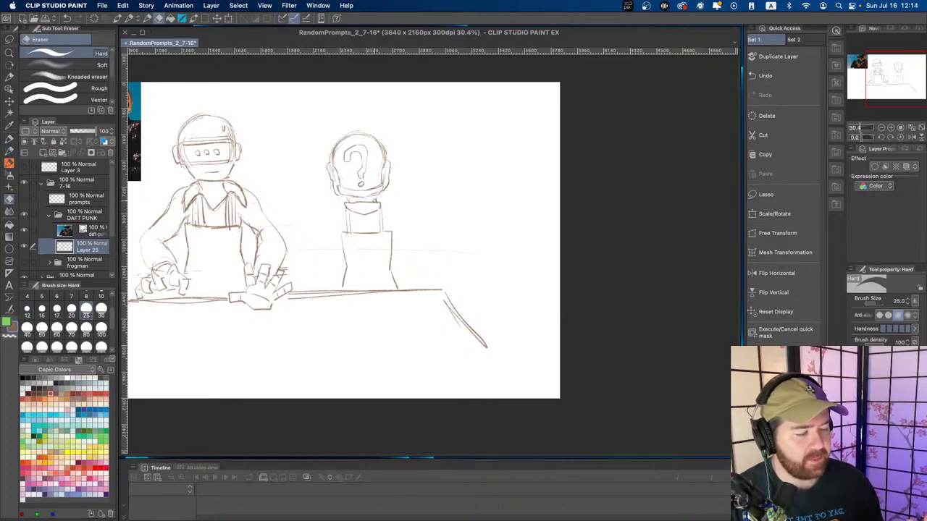
{"action": "key", "text": "p"}
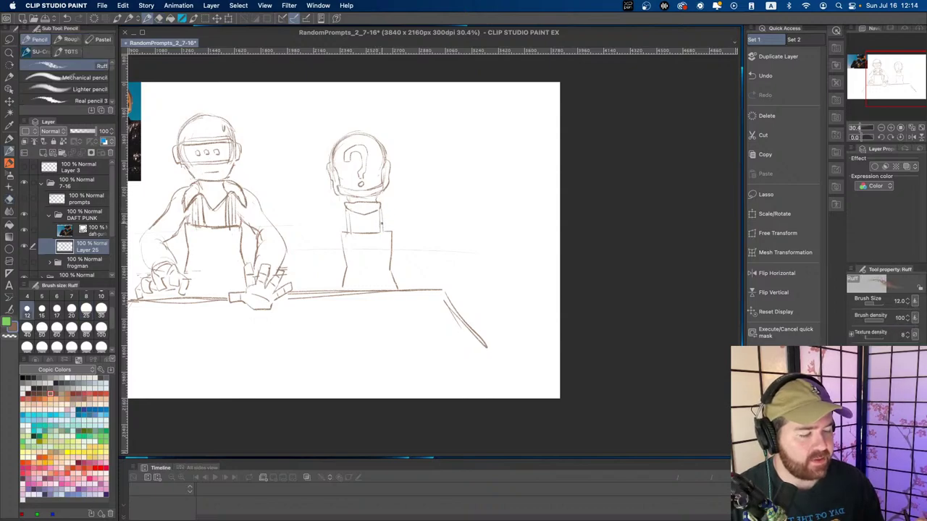
{"action": "key", "text": "e"}
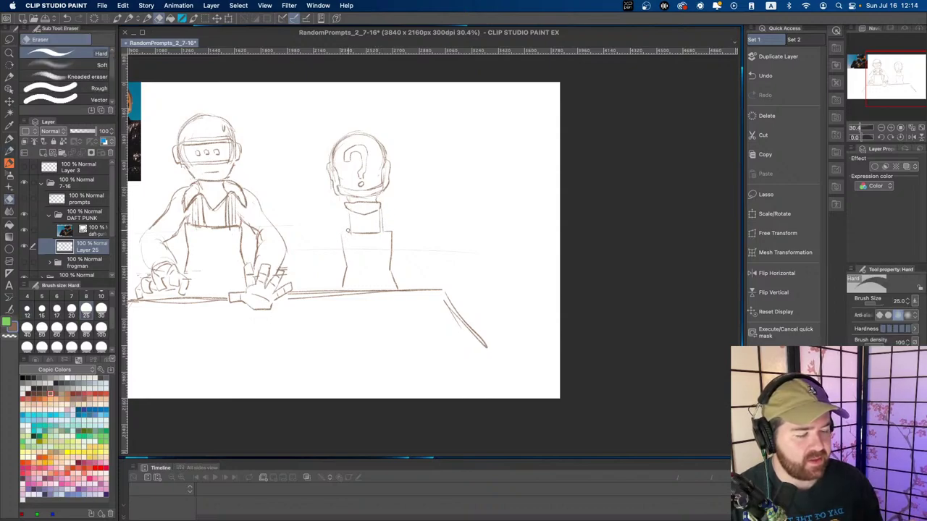
{"action": "key", "text": "p"}
{"action": "left_click_drag", "start_coordinate": [345, 210], "coordinate": [346, 230]}
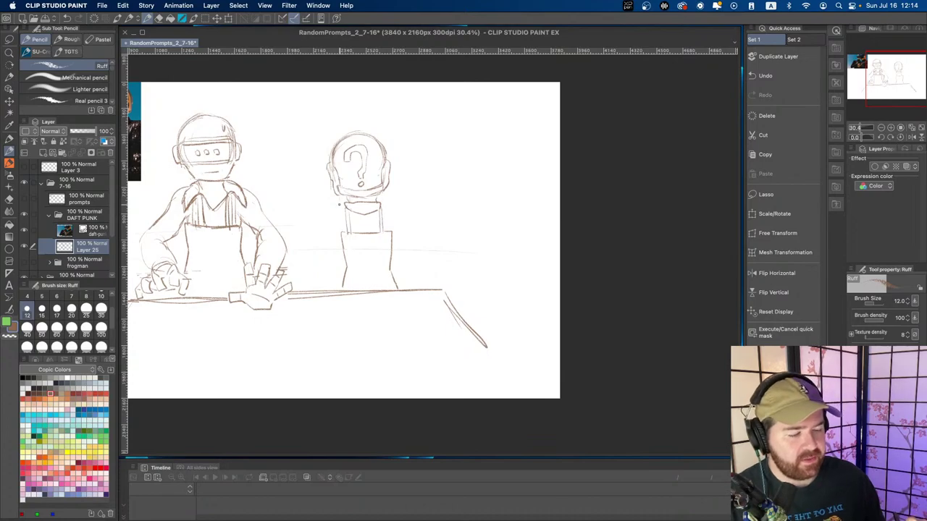
- Sketch both of the second figure's shoulder lines, sloping outward from the collar
{"action": "left_click_drag", "start_coordinate": [338, 206], "coordinate": [340, 211]}
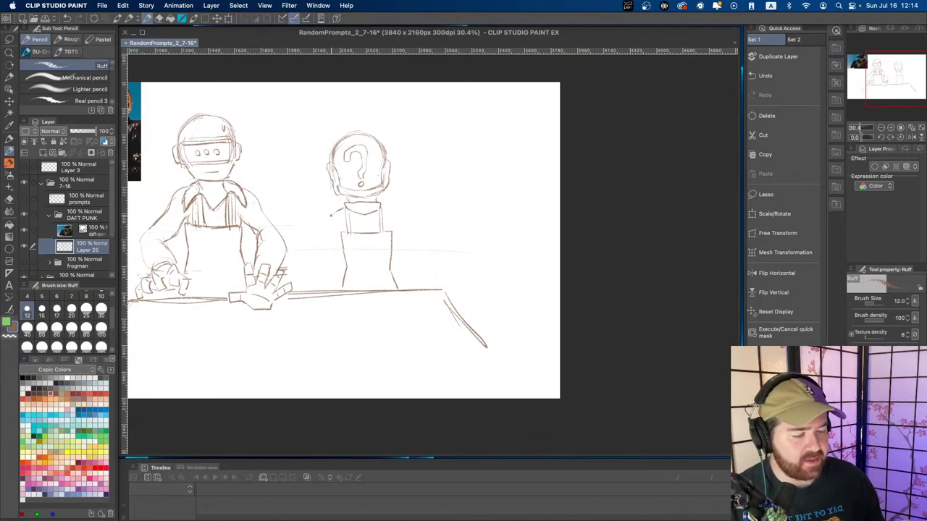
{"action": "mouse_move", "coordinate": [329, 214]}
{"action": "left_mouse_down"}
{"action": "mouse_move", "coordinate": [339, 210]}
{"action": "mouse_move", "coordinate": [324, 216]}
{"action": "left_mouse_up"}
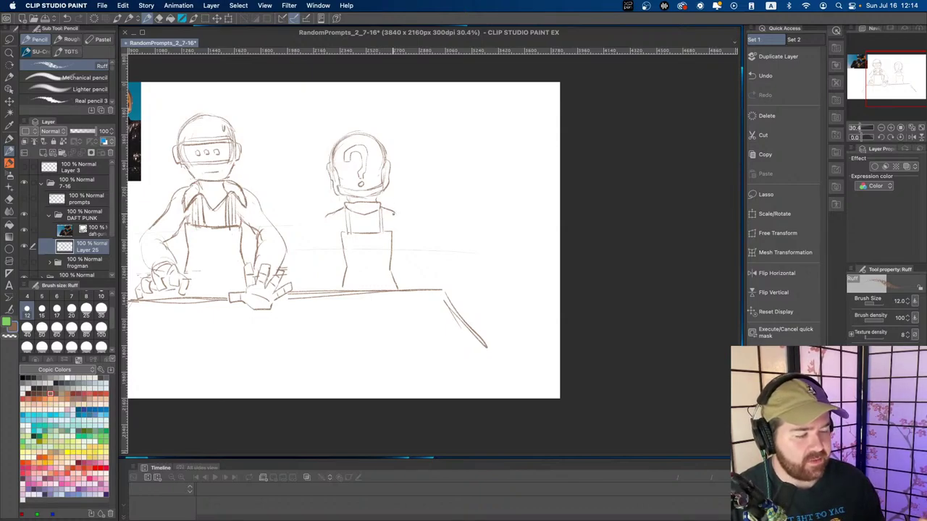
{"action": "left_click_drag", "start_coordinate": [396, 213], "coordinate": [409, 224]}
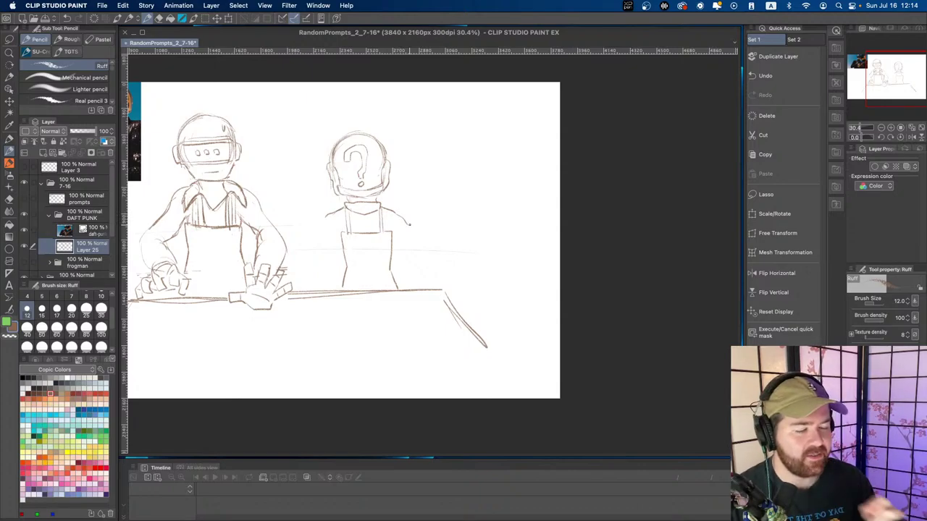
- Sketch the outer contour of the second figure's left-side arm from the shoulder toward the table, undoing the unwanted forearm strokes
{"action": "mouse_move", "coordinate": [328, 215]}
{"action": "left_mouse_down"}
{"action": "mouse_move", "coordinate": [307, 258]}
{"action": "mouse_move", "coordinate": [329, 259]}
{"action": "mouse_move", "coordinate": [304, 279]}
{"action": "left_mouse_up"}
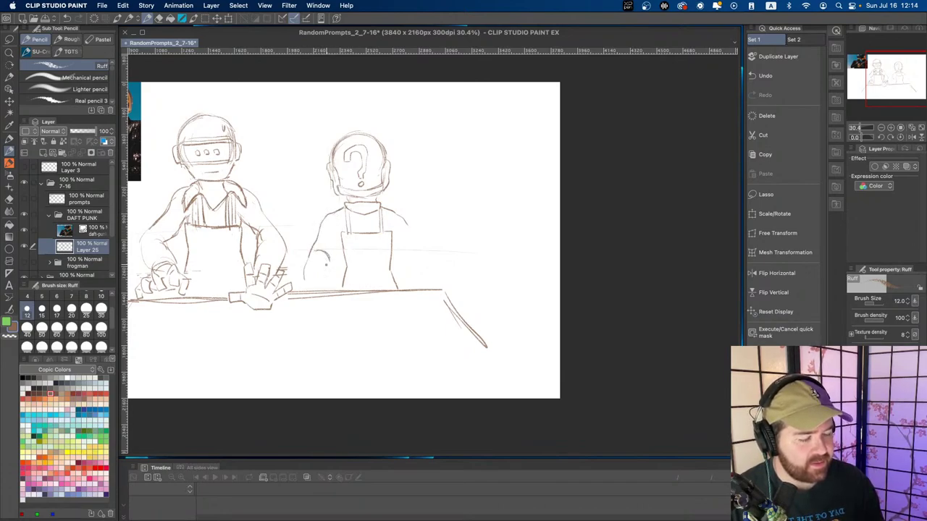
{"action": "key", "text": "super+z"}
{"action": "key", "text": "super+z"}
{"action": "key", "text": "super+z"}
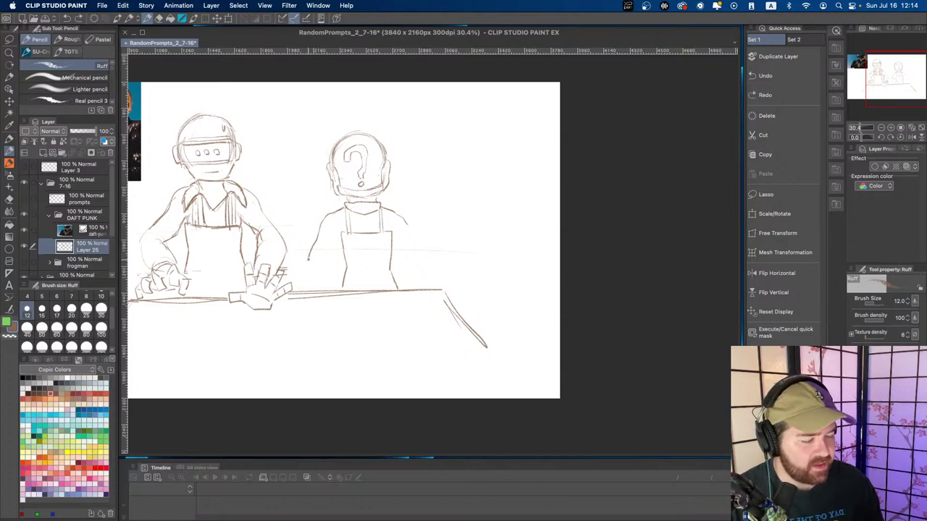
{"action": "mouse_move", "coordinate": [310, 256]}
{"action": "left_mouse_down"}
{"action": "mouse_move", "coordinate": [304, 274]}
{"action": "mouse_move", "coordinate": [326, 272]}
{"action": "left_mouse_up"}
{"action": "key", "text": "super+z"}
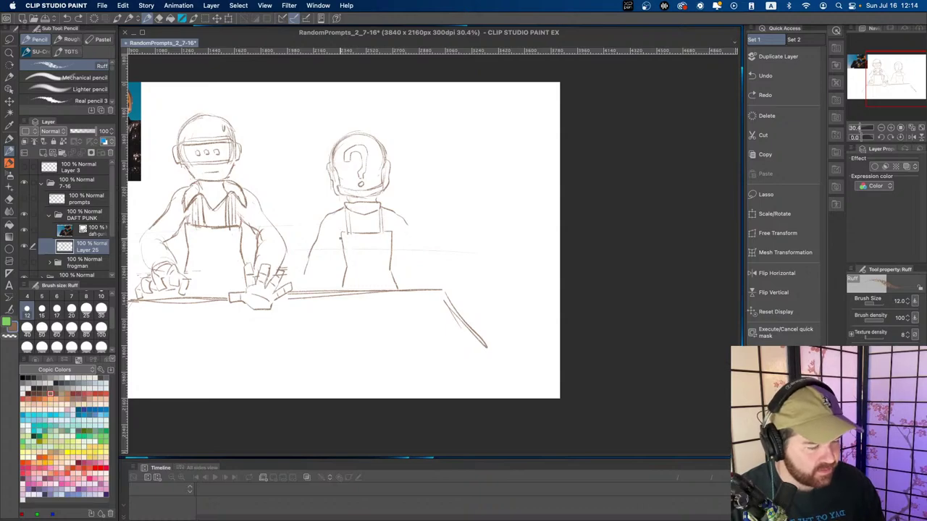
- Erase and redraw the second figure's apron side slightly wider, and add small buttons to the upper corners of both figures' aprons
{"action": "left_click_drag", "start_coordinate": [342, 234], "coordinate": [344, 285]}
{"action": "key", "text": "e"}
{"action": "key", "text": "p"}
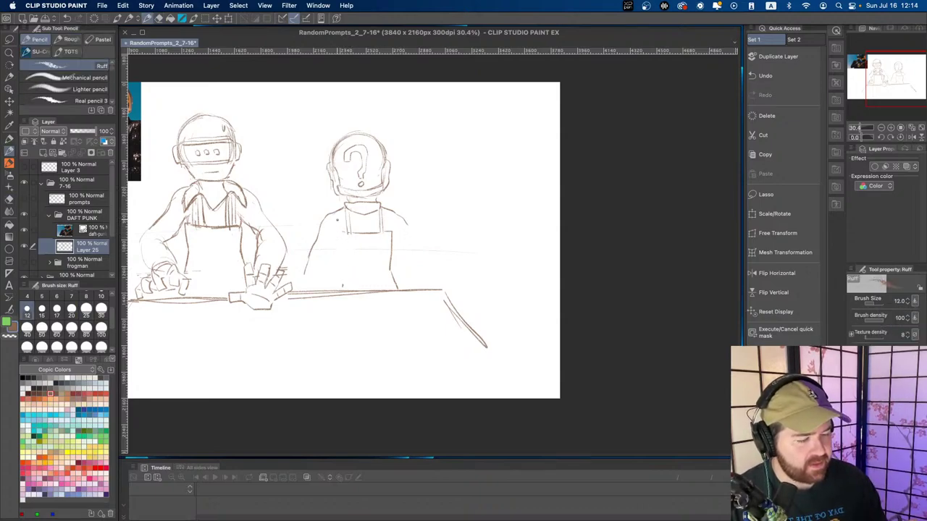
{"action": "left_click_drag", "start_coordinate": [338, 230], "coordinate": [343, 285]}
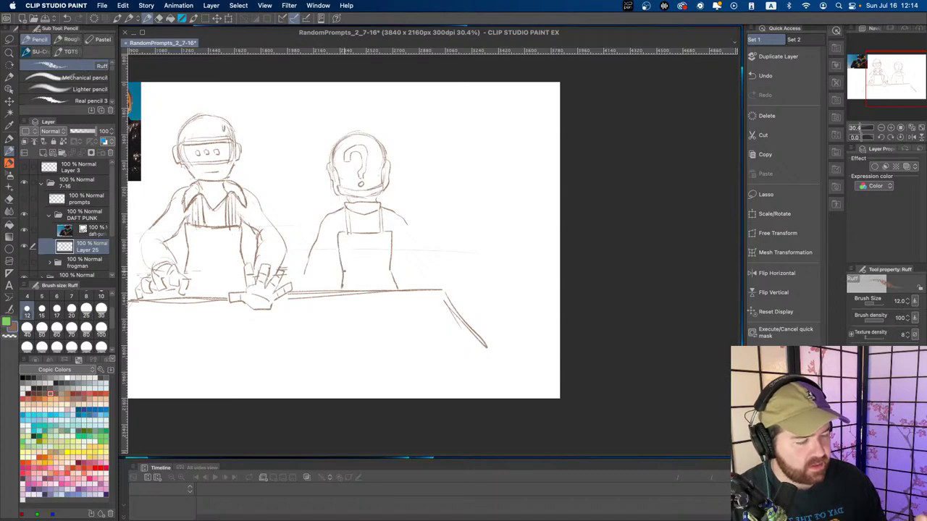
{"action": "left_click_drag", "start_coordinate": [390, 231], "coordinate": [397, 290]}
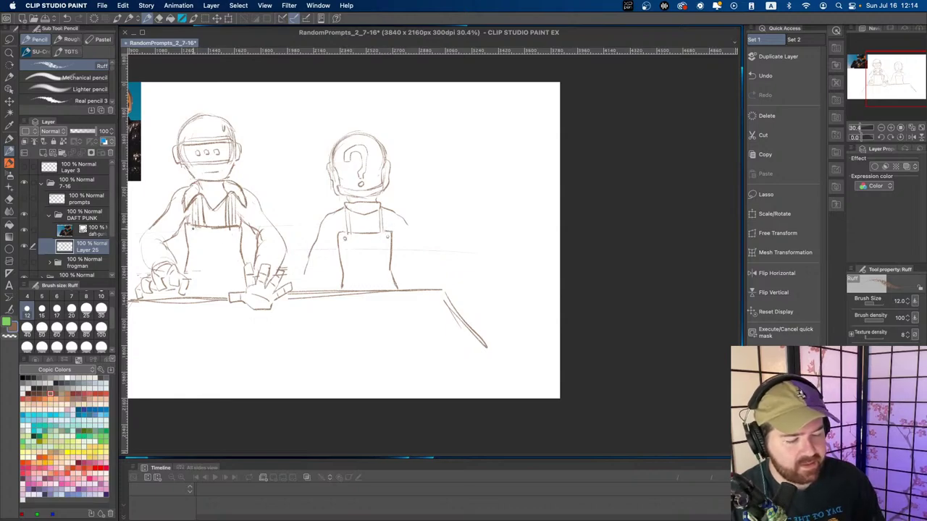
{"action": "left_click_drag", "start_coordinate": [193, 227], "coordinate": [193, 230]}
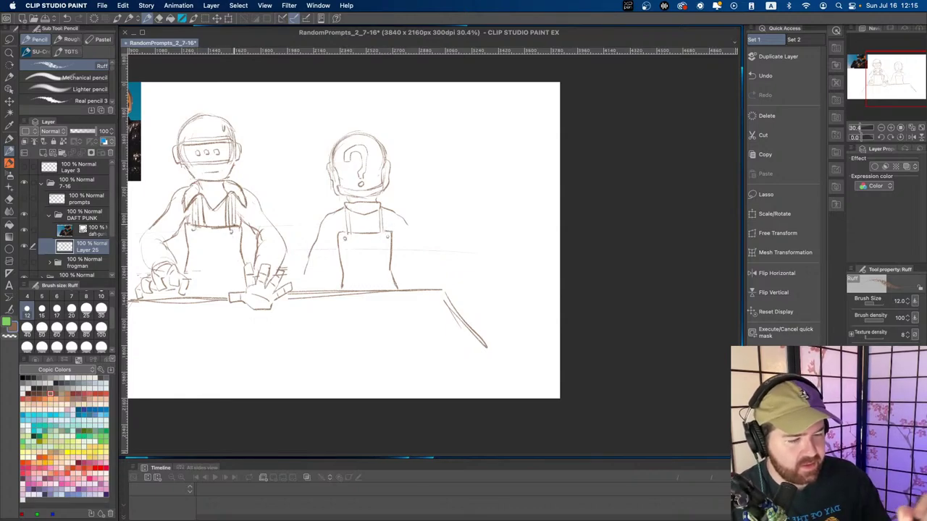
- Try a lowered arm on the second figure's right side, and try erasing the arm on the opposite side
{"action": "mouse_move", "coordinate": [403, 218]}
{"action": "left_mouse_down"}
{"action": "mouse_move", "coordinate": [354, 215]}
{"action": "mouse_move", "coordinate": [375, 204]}
{"action": "mouse_move", "coordinate": [393, 241]}
{"action": "left_mouse_up"}
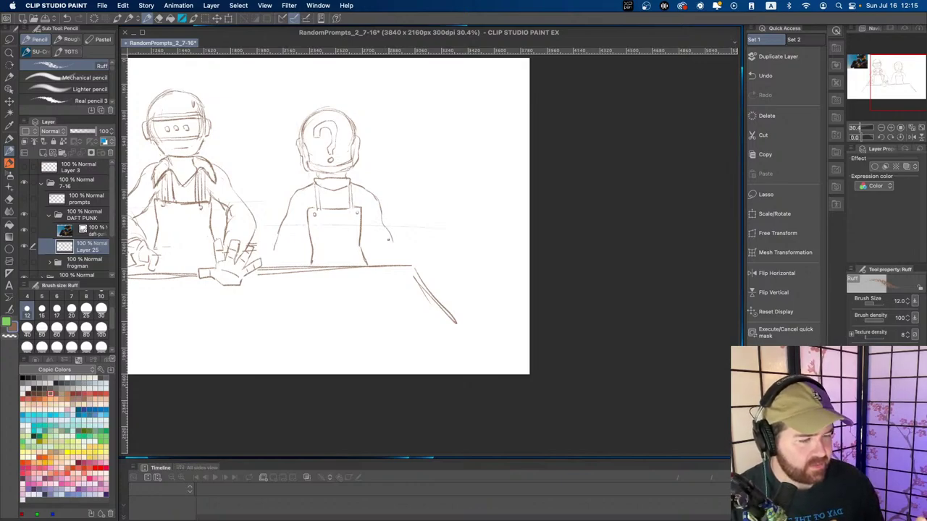
{"action": "key", "text": "e"}
{"action": "left_click_drag", "start_coordinate": [285, 220], "coordinate": [276, 247]}
{"action": "left_click_drag", "start_coordinate": [301, 189], "coordinate": [283, 218]}
{"action": "key", "text": "p"}
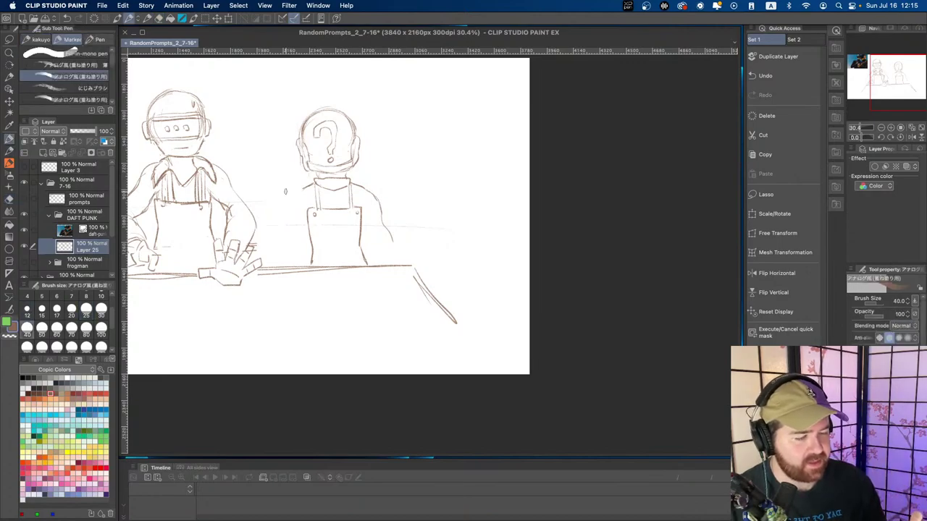
{"action": "key", "text": "super+z"}
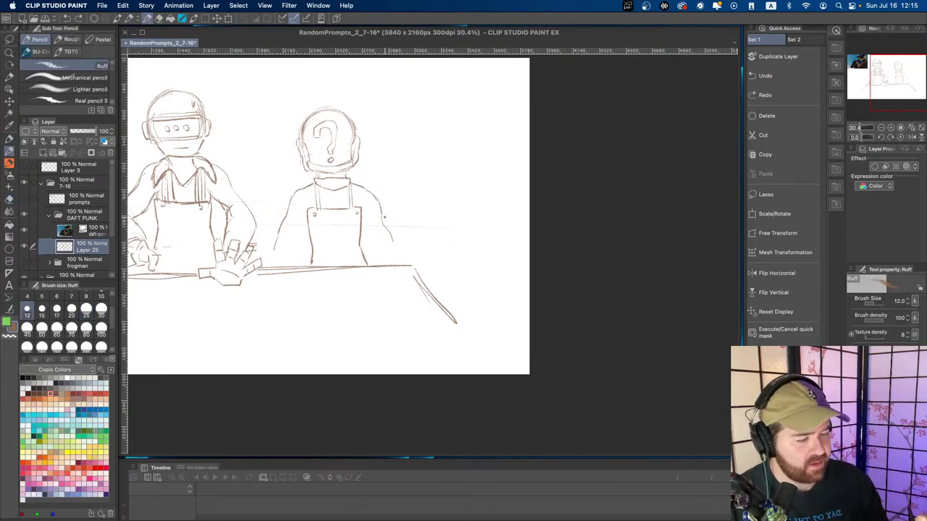
{"action": "key", "text": "super+shift+z"}
{"action": "left_click_drag", "start_coordinate": [391, 244], "coordinate": [385, 221]}
{"action": "key", "text": "super+z"}
{"action": "key", "text": "super+shift+z"}
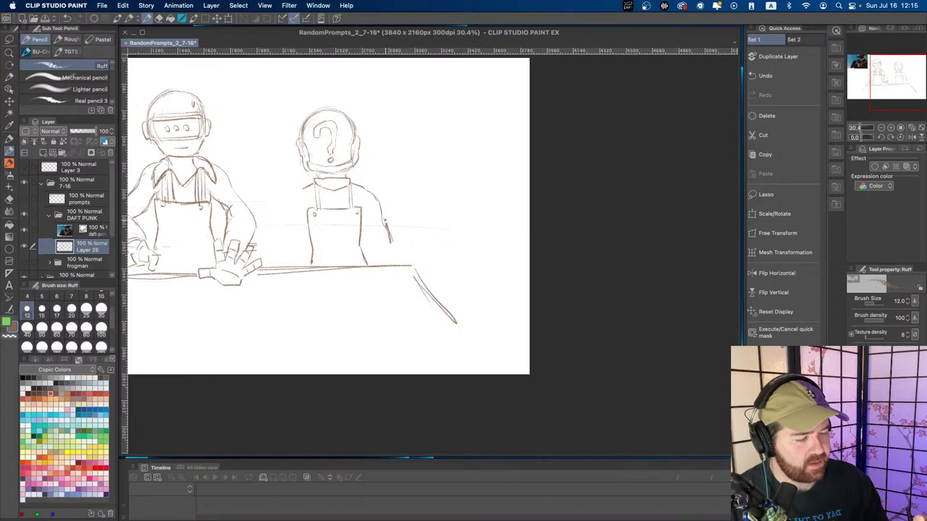
{"action": "key", "text": "super+z"}
{"action": "key", "text": "super+z"}
- Erase the second figure's lowered right-side arm down to a short shoulder stub
{"action": "key", "text": "e"}
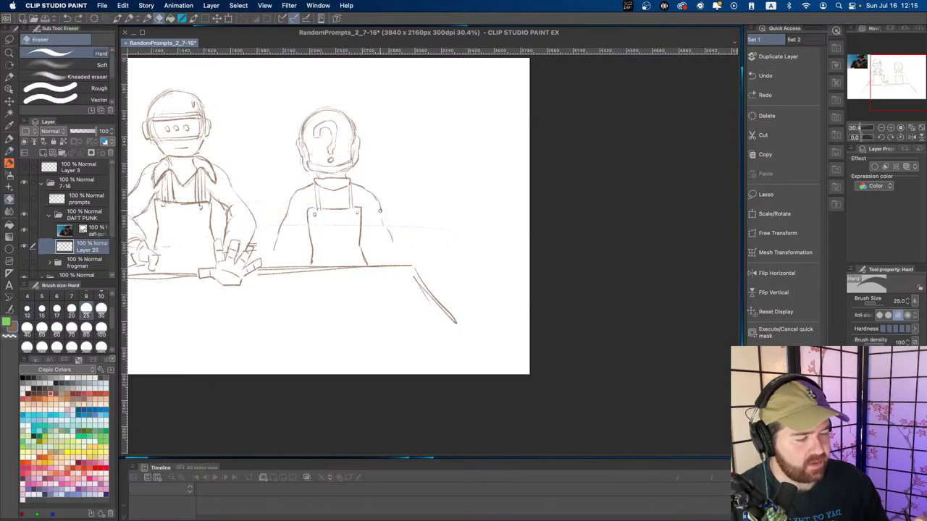
{"action": "mouse_move", "coordinate": [381, 204]}
{"action": "left_mouse_down"}
{"action": "mouse_move", "coordinate": [388, 230]}
{"action": "mouse_move", "coordinate": [371, 194]}
{"action": "mouse_move", "coordinate": [369, 229]}
{"action": "mouse_move", "coordinate": [361, 172]}
{"action": "left_mouse_up"}
{"action": "key", "text": "p"}
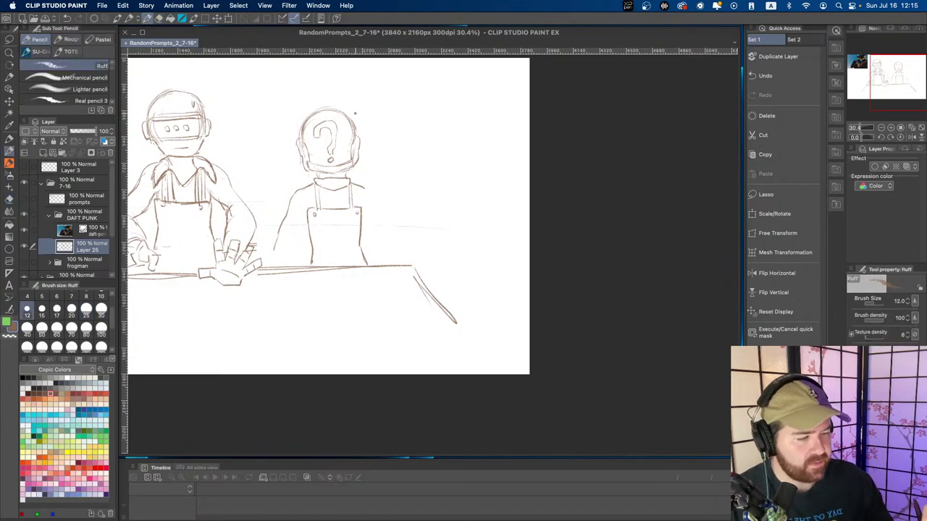
- Sketch a circle for a hand against the upper right of the second helmet, with a short diagonal line for the raised forearm
{"action": "mouse_move", "coordinate": [358, 105]}
{"action": "left_mouse_down"}
{"action": "mouse_move", "coordinate": [363, 121]}
{"action": "mouse_move", "coordinate": [411, 153]}
{"action": "left_mouse_up"}
{"action": "key", "text": "super+z"}
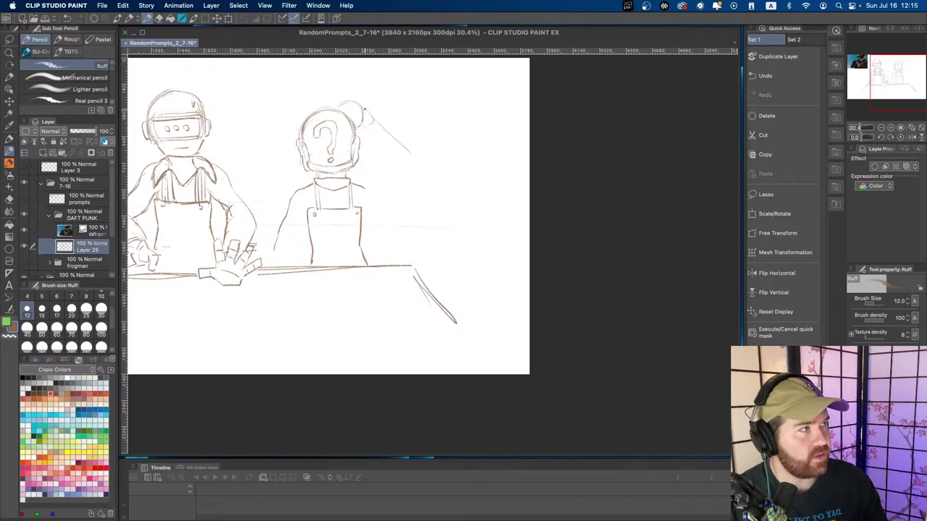
{"action": "key", "text": "super+z"}
{"action": "key", "text": "super+z"}
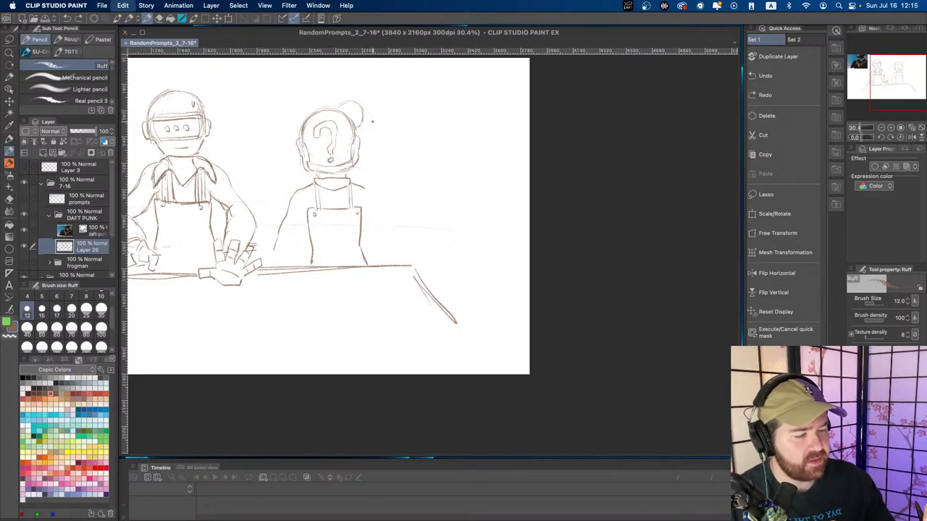
{"action": "left_click_drag", "start_coordinate": [365, 118], "coordinate": [385, 139]}
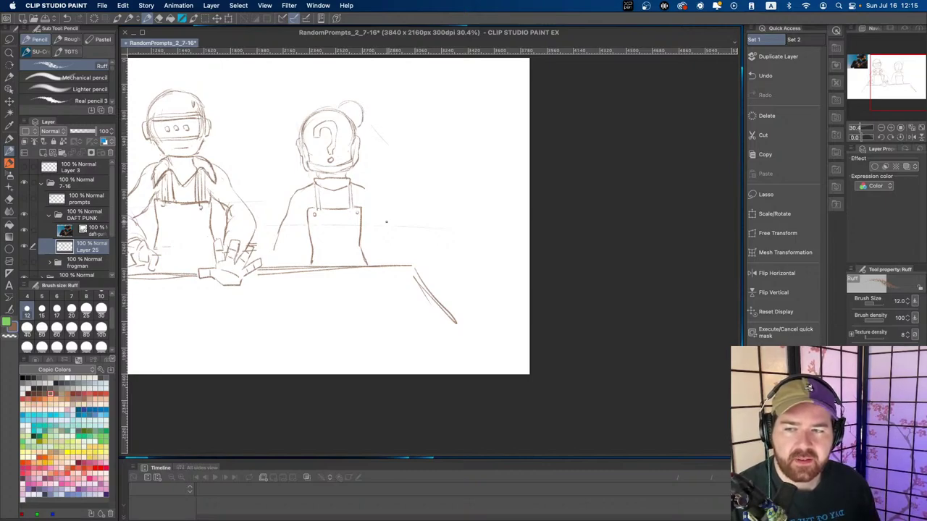
- Erase the second helmet's right-hand earpiece and redraw it as a narrower shape against the helmet
{"action": "key", "text": "e"}
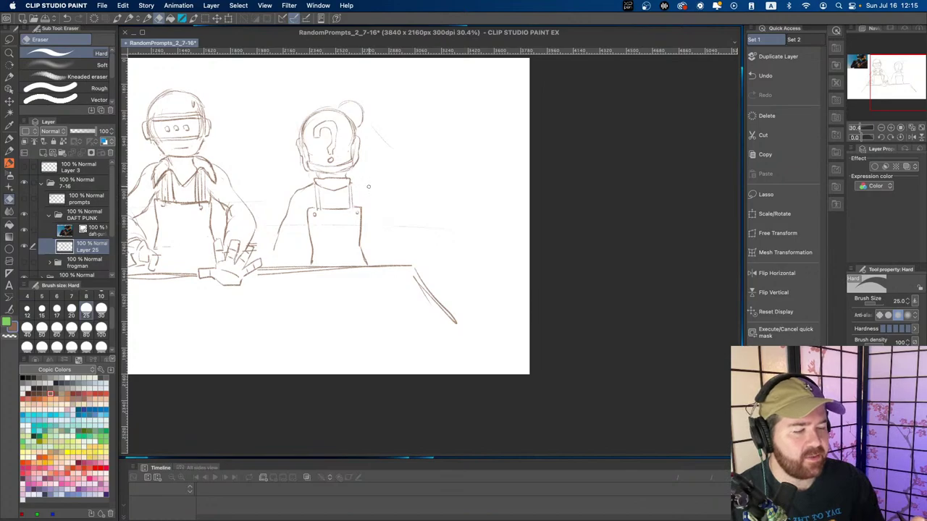
{"action": "key", "text": "p"}
{"action": "key", "text": "e"}
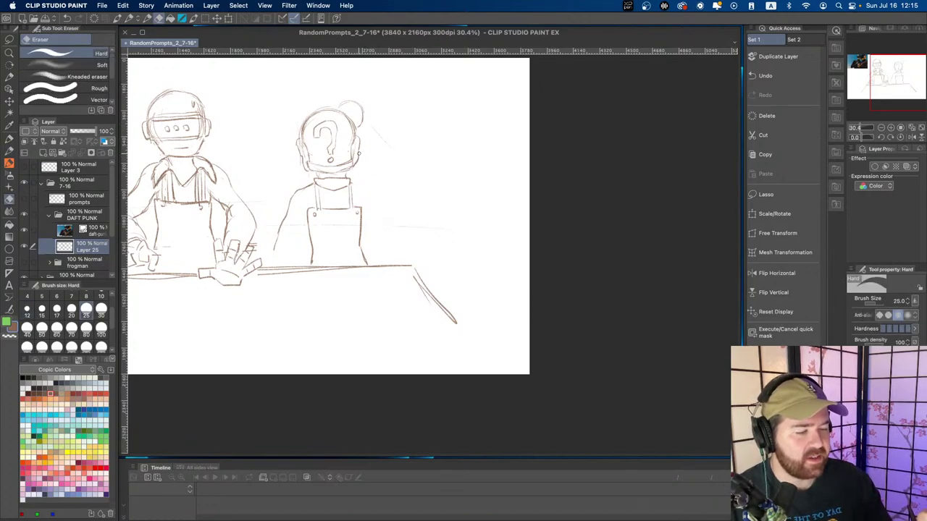
{"action": "left_click_drag", "start_coordinate": [359, 152], "coordinate": [358, 160]}
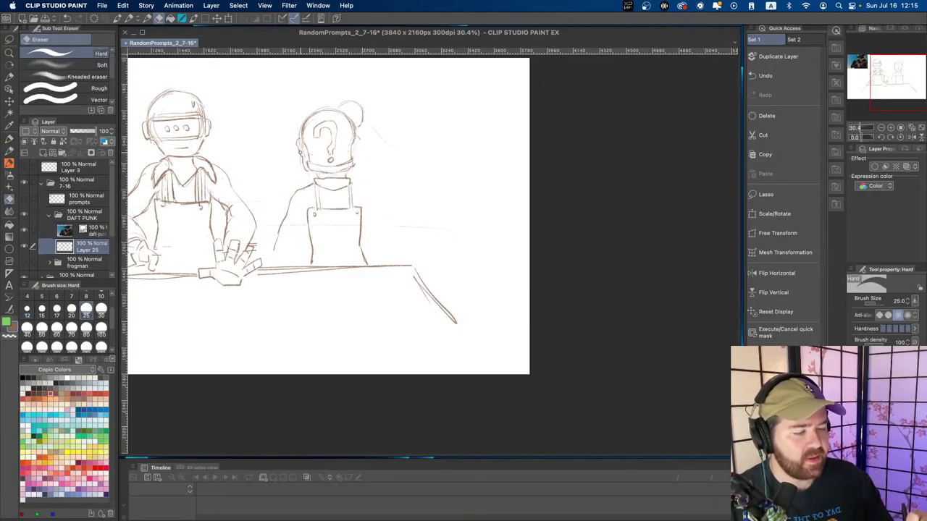
{"action": "key", "text": "p"}
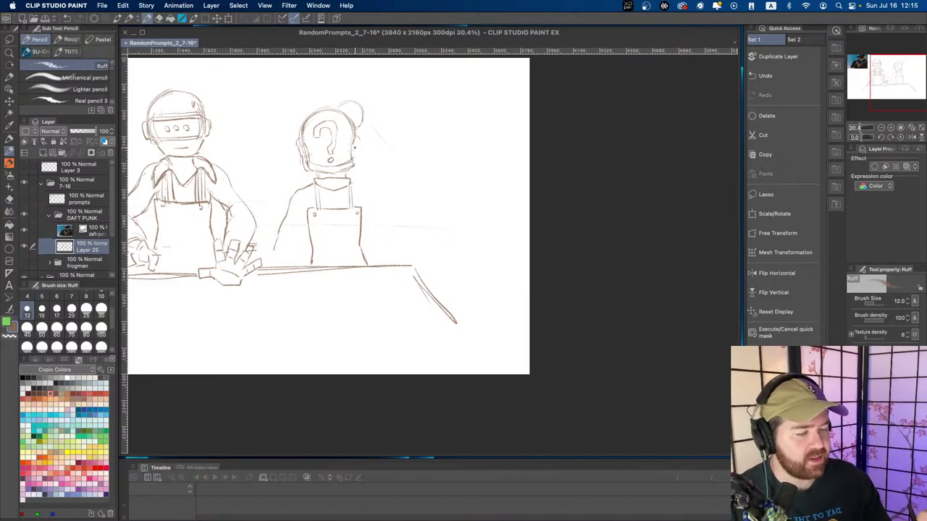
{"action": "mouse_move", "coordinate": [354, 149]}
{"action": "left_mouse_down"}
{"action": "mouse_move", "coordinate": [352, 167]}
{"action": "mouse_move", "coordinate": [356, 160]}
{"action": "left_mouse_up"}
{"action": "key", "text": "ctrl+z"}
{"action": "key", "text": "super+z"}
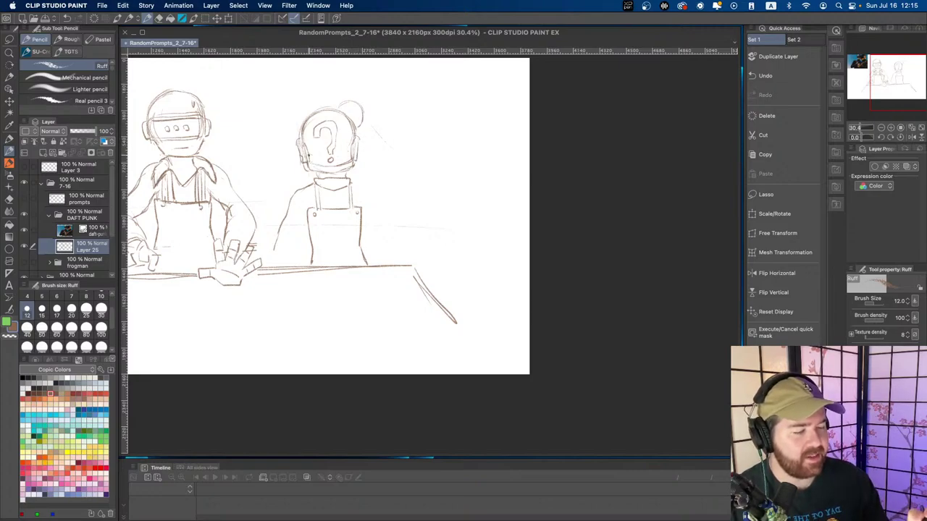
- Trim the outer edge of the second helmet's left earpiece, then refine the right earpiece and the helmet's upper-left outline
{"action": "key", "text": "e"}
{"action": "left_click_drag", "start_coordinate": [296, 138], "coordinate": [300, 160]}
{"action": "key", "text": "p"}
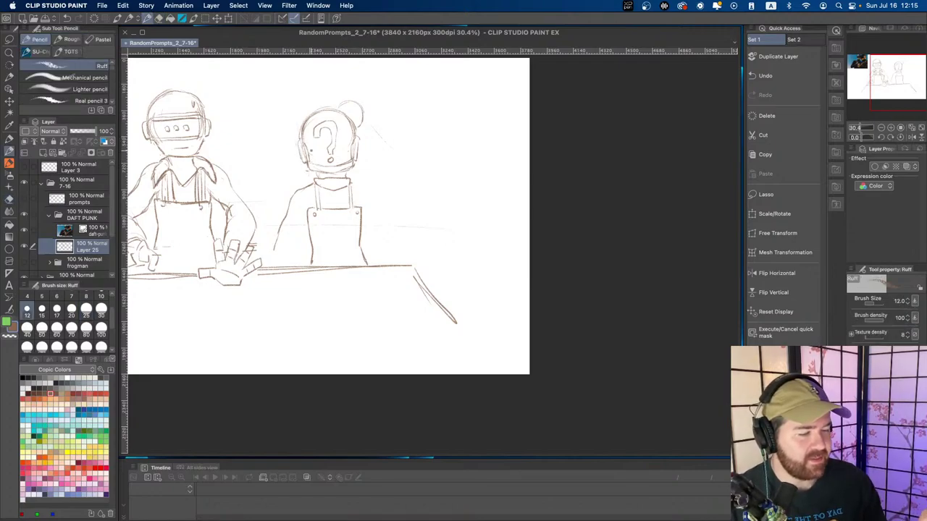
{"action": "left_click_drag", "start_coordinate": [359, 142], "coordinate": [358, 163]}
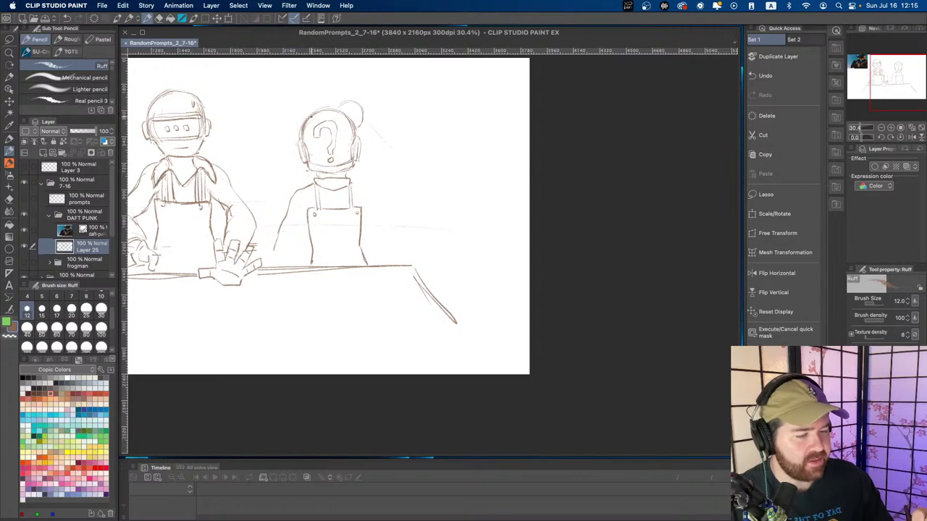
{"action": "left_click_drag", "start_coordinate": [306, 123], "coordinate": [321, 113]}
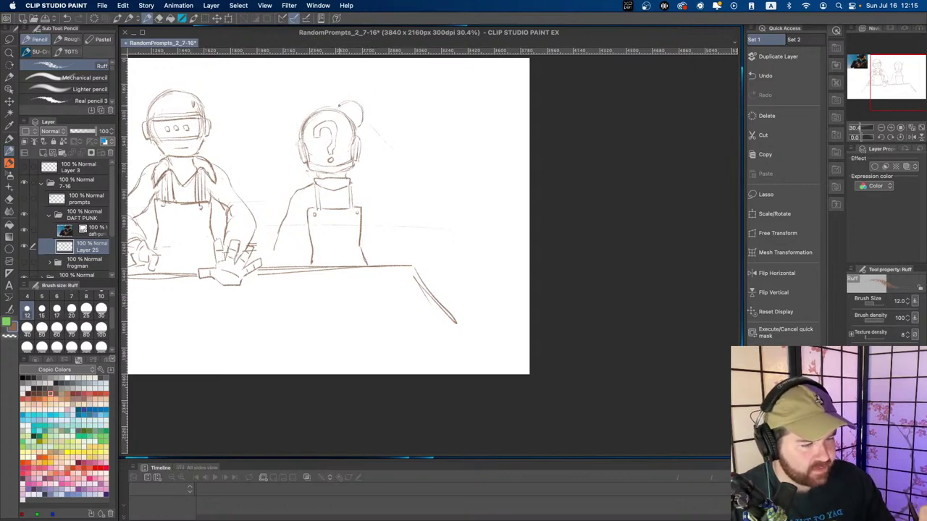
- Turn the circle against the second helmet into a hand resting on its top, with fingers, knuckles and wrist
{"action": "mouse_move", "coordinate": [340, 104]}
{"action": "left_mouse_down"}
{"action": "mouse_move", "coordinate": [322, 110]}
{"action": "mouse_move", "coordinate": [340, 108]}
{"action": "left_mouse_up"}
{"action": "key", "text": "super+z"}
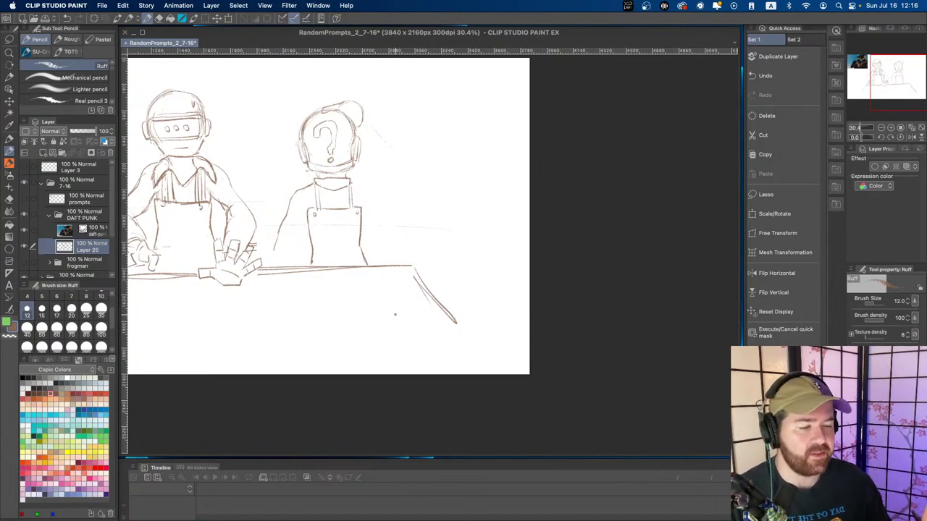
{"action": "left_click_drag", "start_coordinate": [343, 100], "coordinate": [323, 105]}
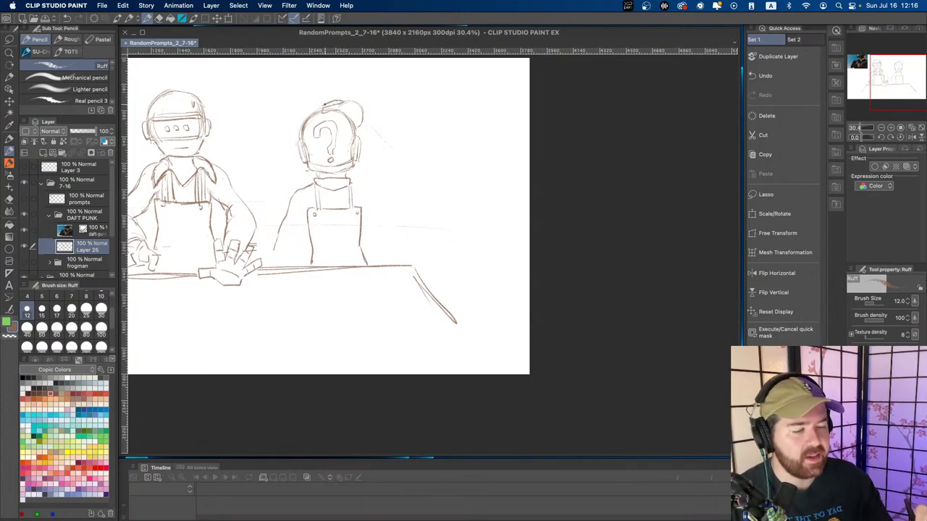
{"action": "key", "text": "super+z"}
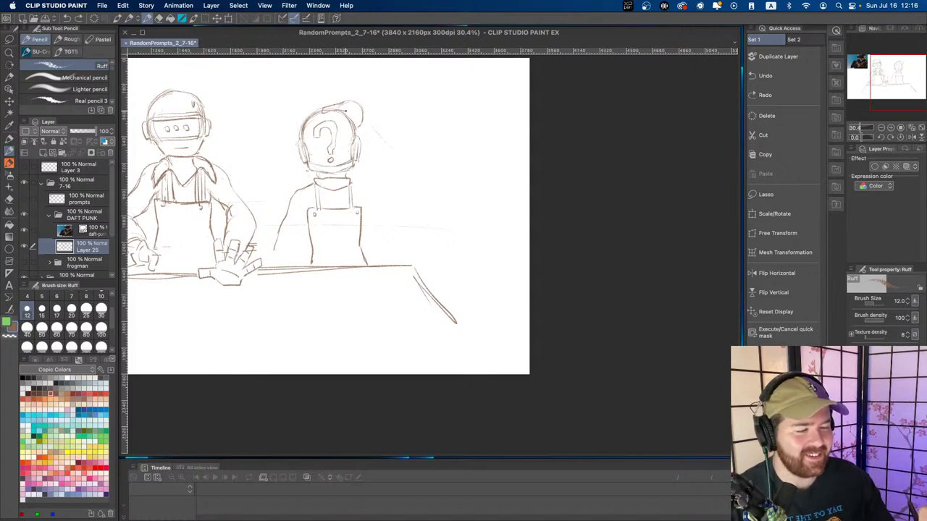
{"action": "left_click_drag", "start_coordinate": [348, 102], "coordinate": [363, 136]}
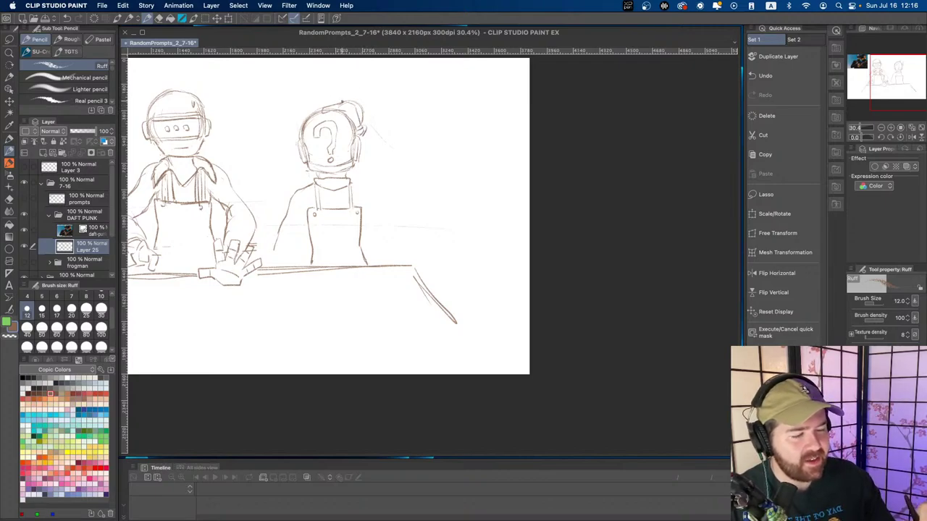
{"action": "left_click_drag", "start_coordinate": [340, 101], "coordinate": [319, 111]}
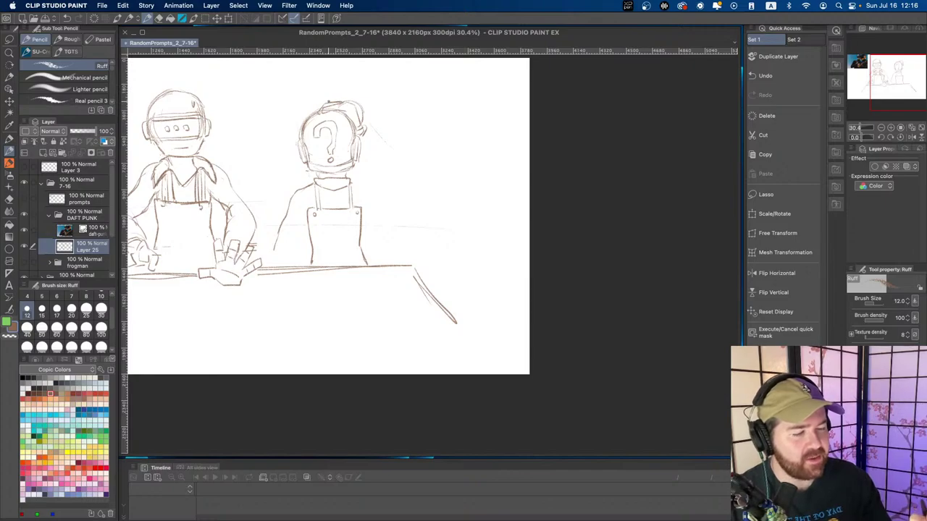
- Clean up the hand on the second helmet by erasing the construction lines overlapping its fingers and wrist
{"action": "key", "text": "p"}
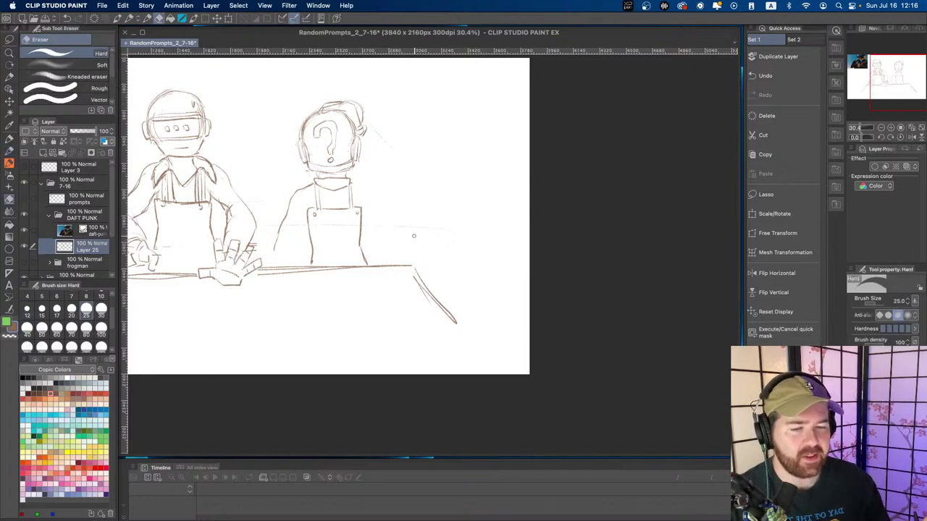
{"action": "key", "text": "g"}
{"action": "key", "text": "g"}
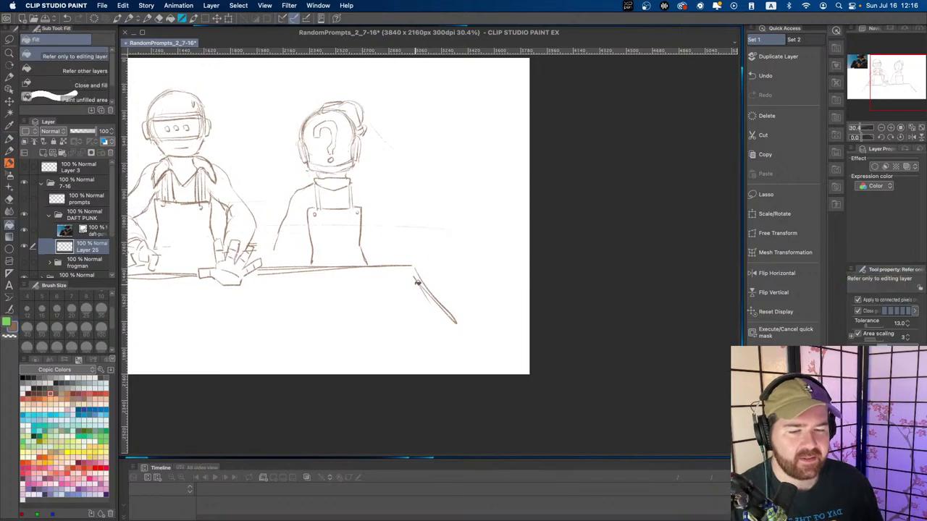
{"action": "key", "text": "p"}
{"action": "key", "text": "p"}
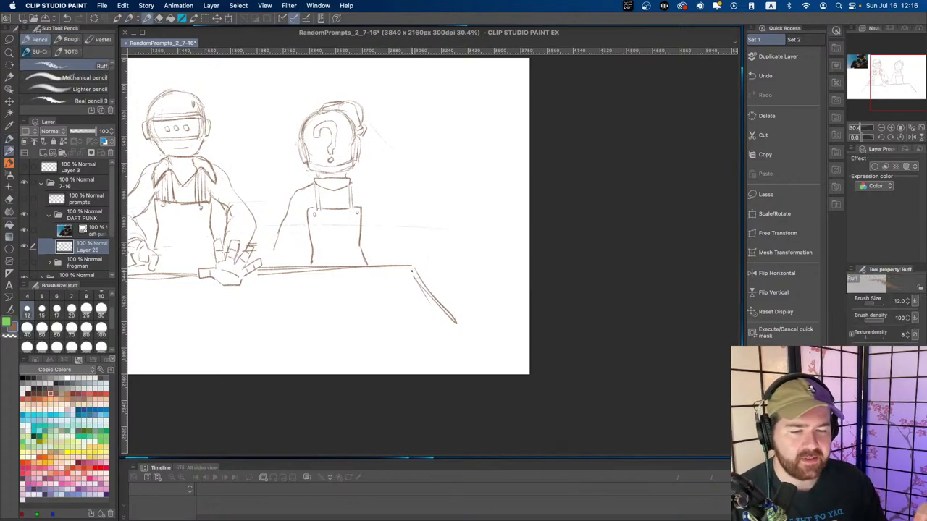
{"action": "key", "text": "e"}
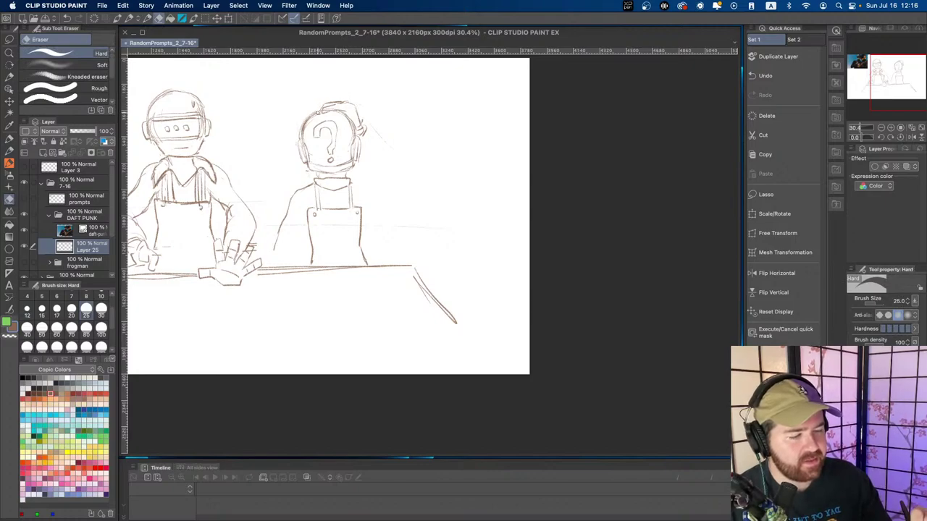
{"action": "key", "text": "p"}
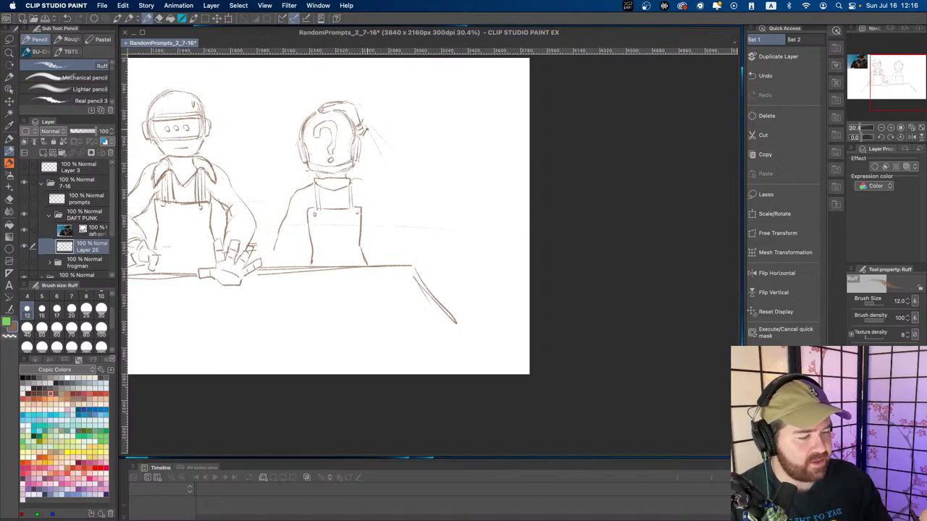
- Rough in the second figure's raised arm with a diagonal forearm line and an upper arm extending outward from the shoulder
{"action": "left_click_drag", "start_coordinate": [366, 129], "coordinate": [405, 164]}
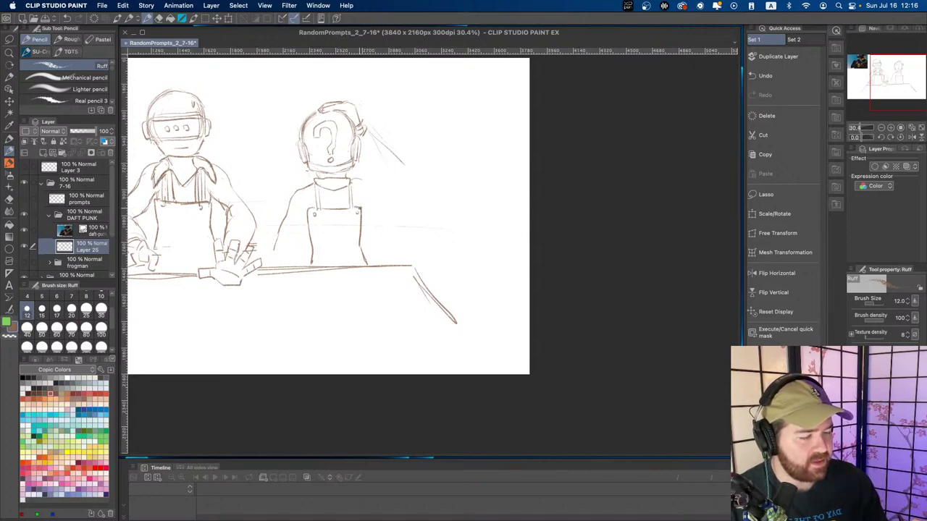
{"action": "mouse_move", "coordinate": [360, 208]}
{"action": "left_mouse_down"}
{"action": "mouse_move", "coordinate": [393, 196]}
{"action": "mouse_move", "coordinate": [378, 179]}
{"action": "mouse_move", "coordinate": [412, 187]}
{"action": "left_mouse_up"}
{"action": "left_click_drag", "start_coordinate": [410, 189], "coordinate": [385, 199]}
{"action": "key", "text": "super+z"}
{"action": "key", "text": "super+z"}
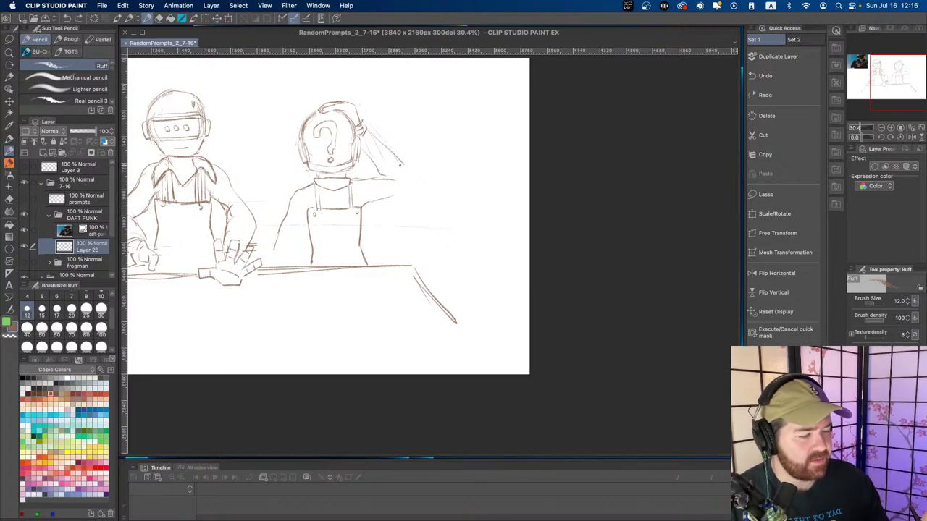
{"action": "left_click_drag", "start_coordinate": [401, 164], "coordinate": [392, 196]}
{"action": "key", "text": "super+z"}
{"action": "key", "text": "super+z"}
{"action": "key", "text": "super+z"}
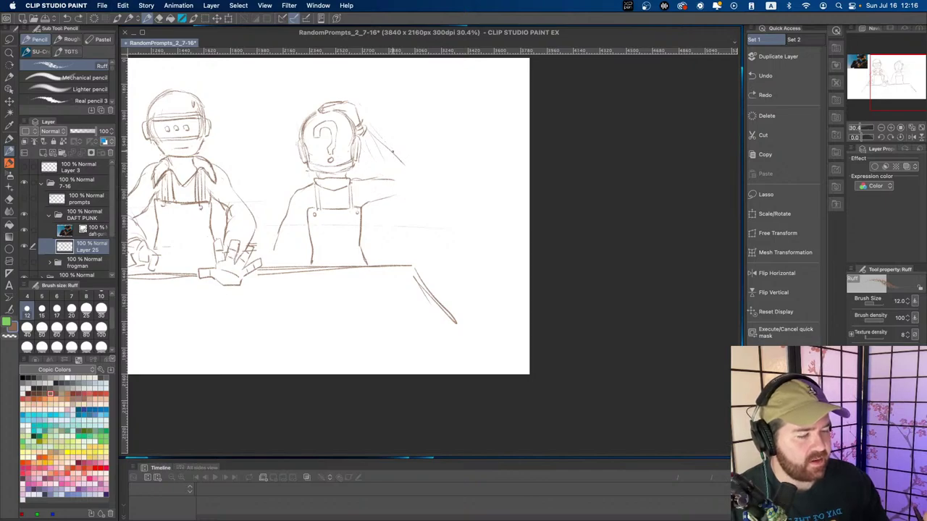
- Erase the rough forearm line and redraw the raised forearm from the wrist to a rounded elbow joining the upper arm
{"action": "key", "text": "e"}
{"action": "left_click_drag", "start_coordinate": [403, 163], "coordinate": [378, 134]}
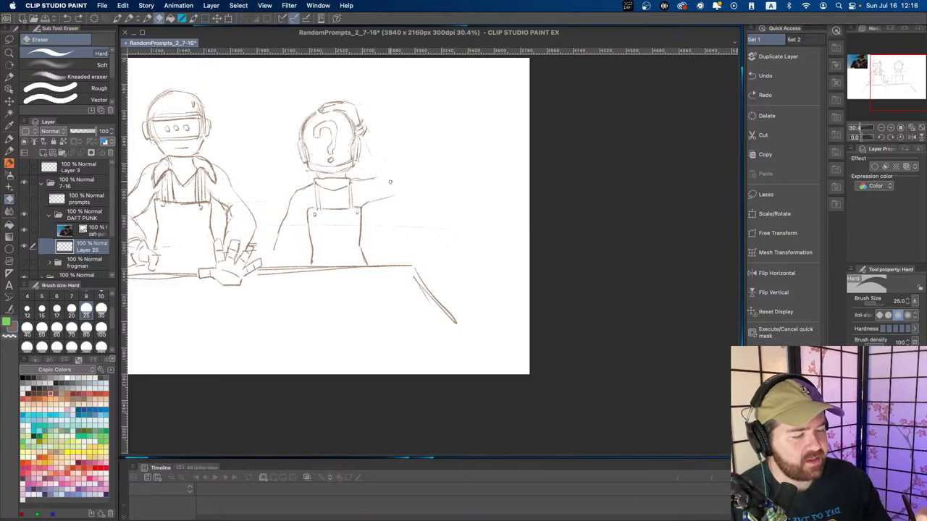
{"action": "key", "text": "p"}
{"action": "mouse_move", "coordinate": [371, 135]}
{"action": "left_mouse_down"}
{"action": "mouse_move", "coordinate": [401, 175]}
{"action": "mouse_move", "coordinate": [371, 206]}
{"action": "mouse_move", "coordinate": [367, 182]}
{"action": "mouse_move", "coordinate": [380, 202]}
{"action": "mouse_move", "coordinate": [370, 179]}
{"action": "mouse_move", "coordinate": [391, 173]}
{"action": "left_mouse_up"}
{"action": "key", "text": "e"}
{"action": "key", "text": "p"}
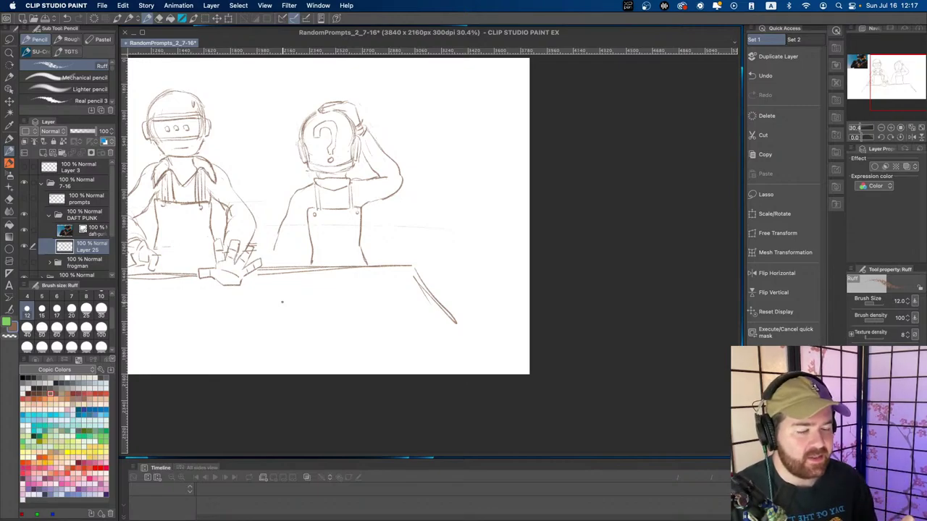
- Extend the outer line of the second figure's lowered arm toward the table and add its inner line beside the apron
{"action": "left_click_drag", "start_coordinate": [293, 187], "coordinate": [304, 177]}
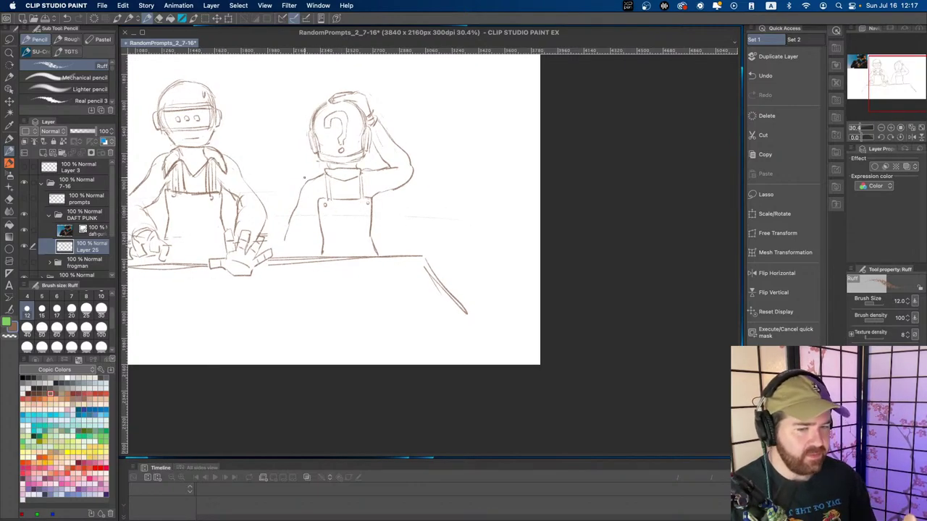
{"action": "left_click_drag", "start_coordinate": [285, 239], "coordinate": [280, 254]}
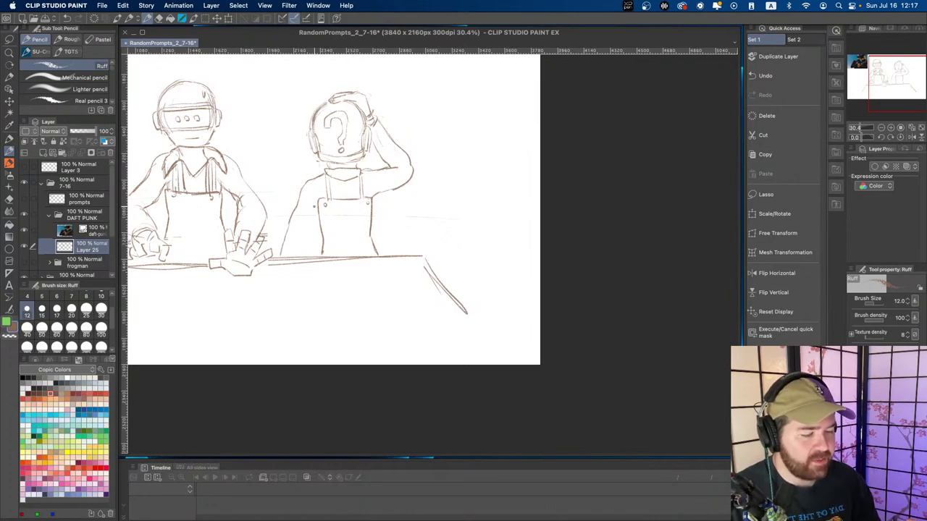
{"action": "left_click_drag", "start_coordinate": [314, 205], "coordinate": [299, 257]}
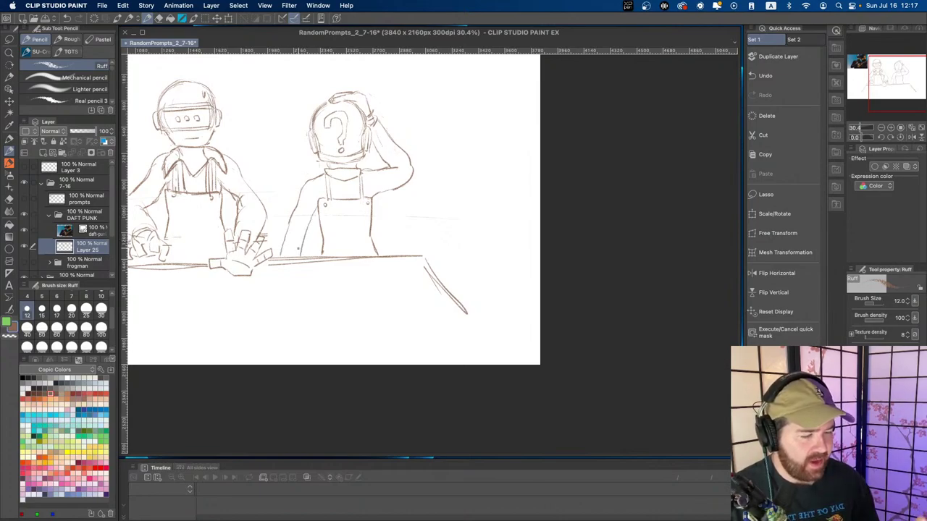
- Rework the elbow contour of the second figure's raised arm
{"action": "left_click_drag", "start_coordinate": [414, 173], "coordinate": [383, 198]}
{"action": "key", "text": "super+z"}
{"action": "left_click", "coordinate": [411, 167]}
{"action": "key", "text": "e"}
{"action": "key", "text": "p"}
{"action": "key", "text": "ctrl+z"}
- Darken both slanted side edges of the table and extend them almost to the bottom of the canvas
{"action": "key", "text": "/"}
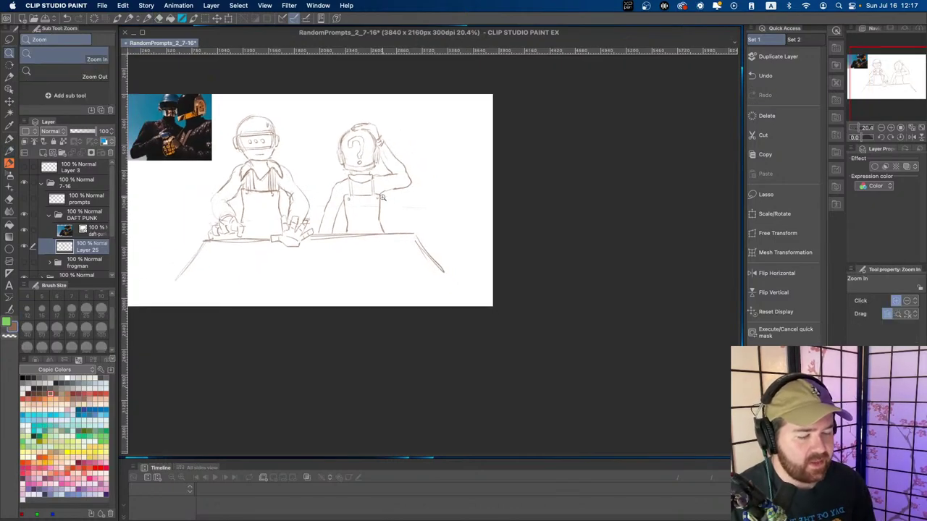
{"action": "key", "text": "p"}
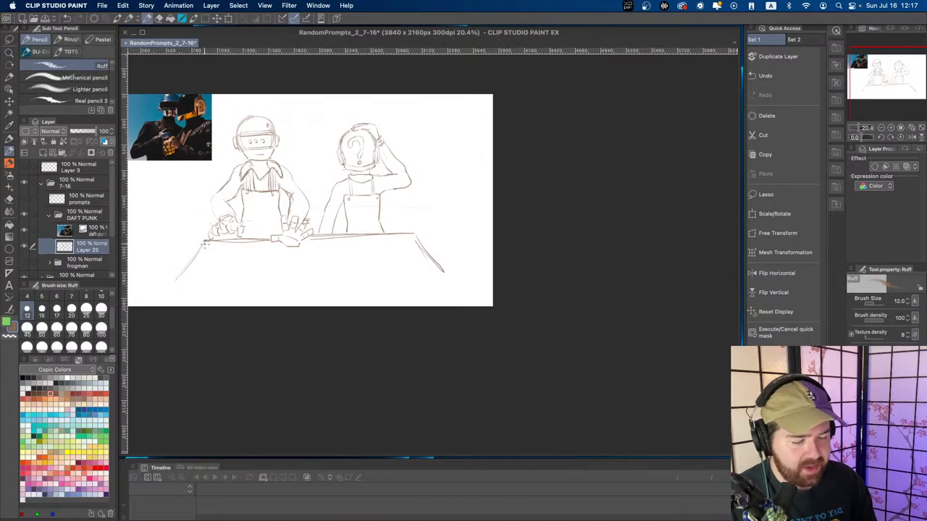
{"action": "mouse_move", "coordinate": [203, 247]}
{"action": "left_mouse_down"}
{"action": "mouse_move", "coordinate": [167, 291]}
{"action": "mouse_move", "coordinate": [170, 283]}
{"action": "left_mouse_up"}
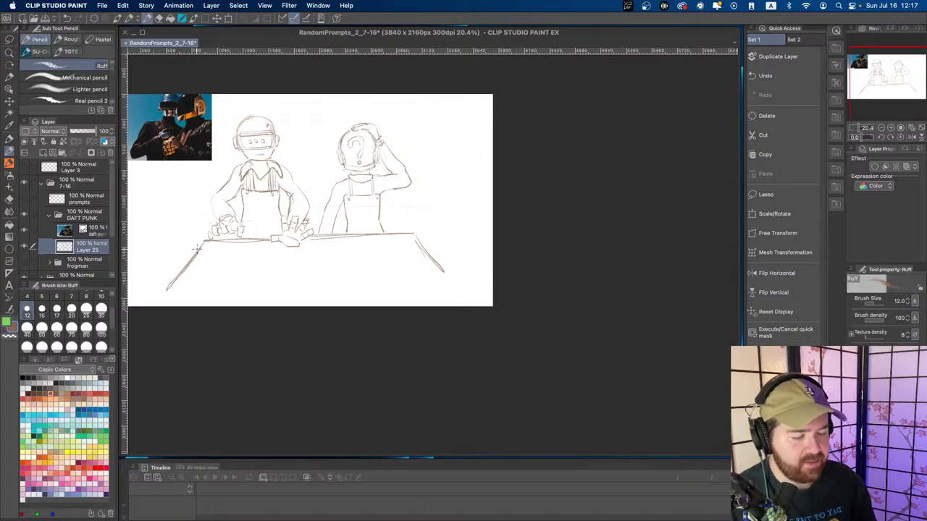
{"action": "mouse_move", "coordinate": [231, 240]}
{"action": "left_mouse_down"}
{"action": "mouse_move", "coordinate": [407, 228]}
{"action": "mouse_move", "coordinate": [456, 290]}
{"action": "left_mouse_up"}
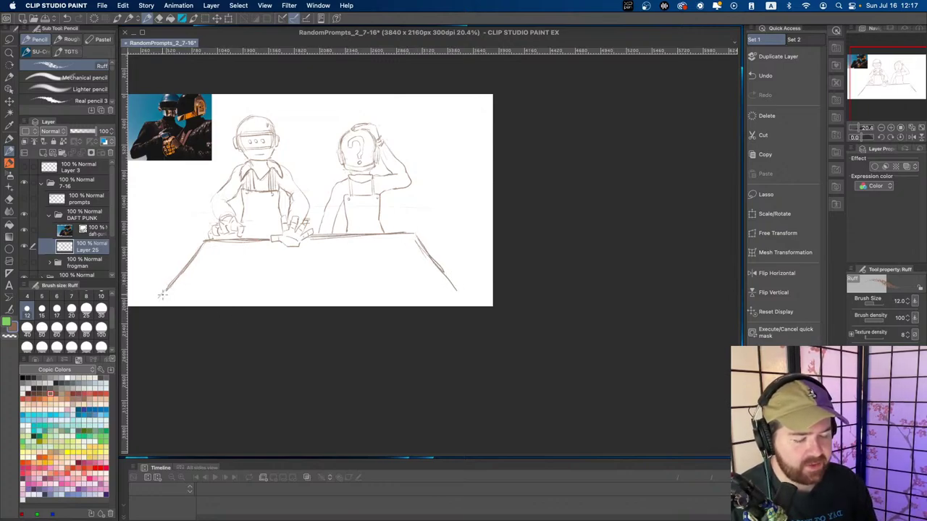
{"action": "left_click_drag", "start_coordinate": [166, 287], "coordinate": [156, 300]}
{"action": "left_click_drag", "start_coordinate": [454, 289], "coordinate": [465, 299]}
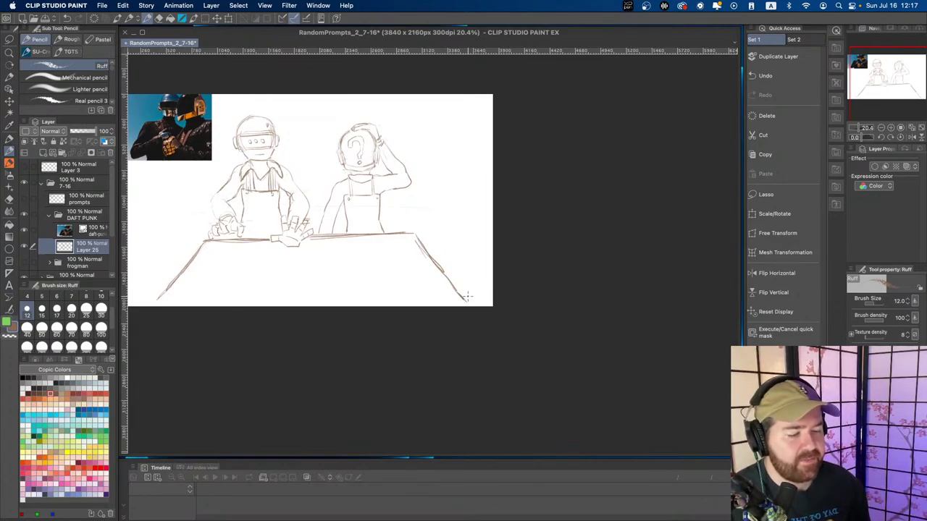
- Clean up the table's back edge by erasing the doubled lines on both sides of the first figure's flat hand
{"action": "key", "text": "space"}
{"action": "mouse_move", "coordinate": [275, 291]}
{"action": "left_mouse_down"}
{"action": "mouse_move", "coordinate": [300, 297]}
{"action": "mouse_move", "coordinate": [277, 279]}
{"action": "left_mouse_up"}
{"action": "key", "text": "super+space"}
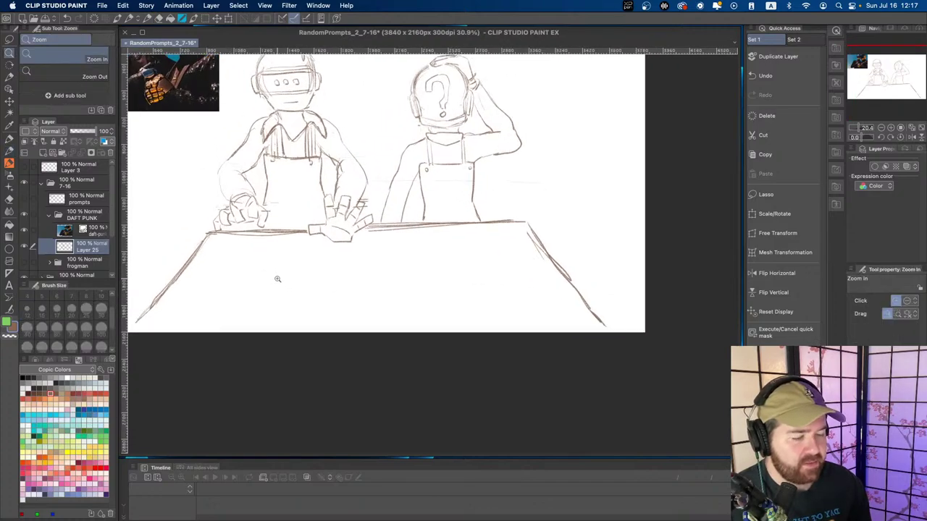
{"action": "key", "text": "p"}
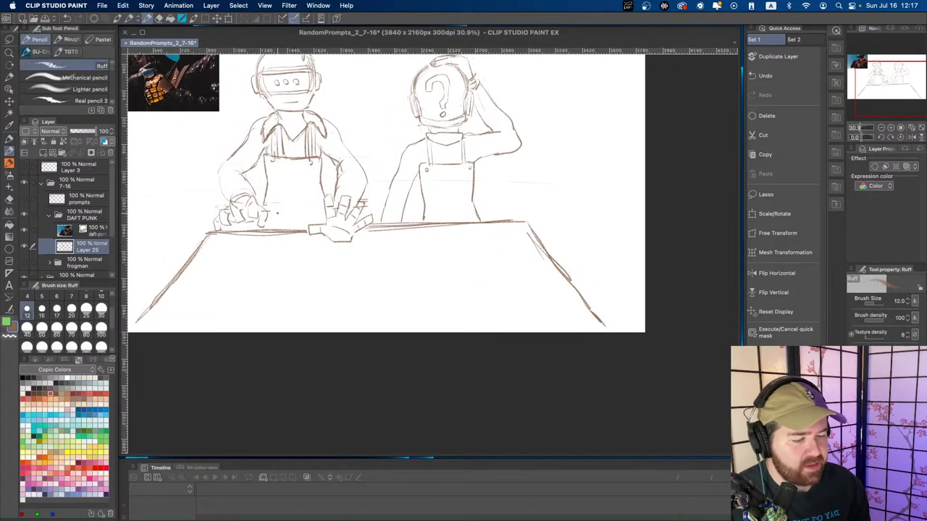
{"action": "key", "text": "e"}
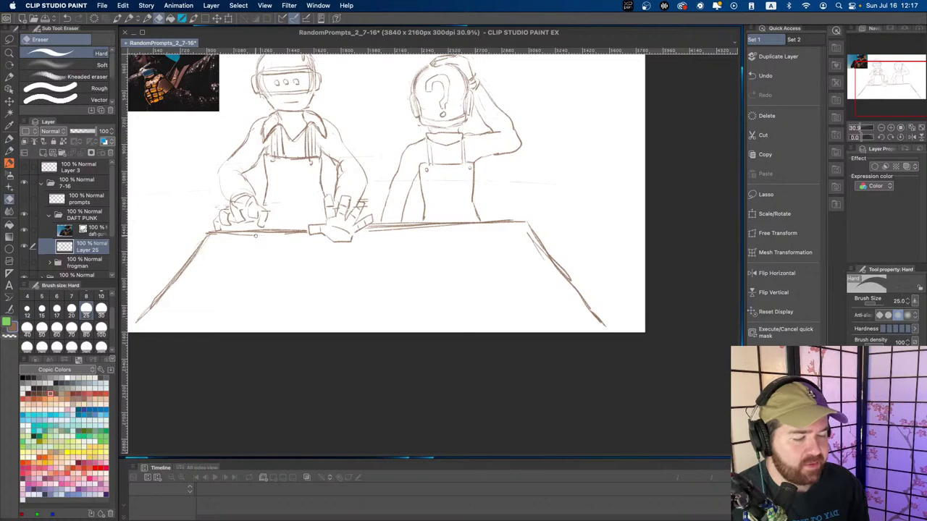
{"action": "left_click_drag", "start_coordinate": [295, 235], "coordinate": [269, 235]}
{"action": "mouse_move", "coordinate": [366, 232]}
{"action": "left_mouse_down"}
{"action": "mouse_move", "coordinate": [428, 227]}
{"action": "mouse_move", "coordinate": [391, 230]}
{"action": "left_mouse_up"}
{"action": "key", "text": "p"}
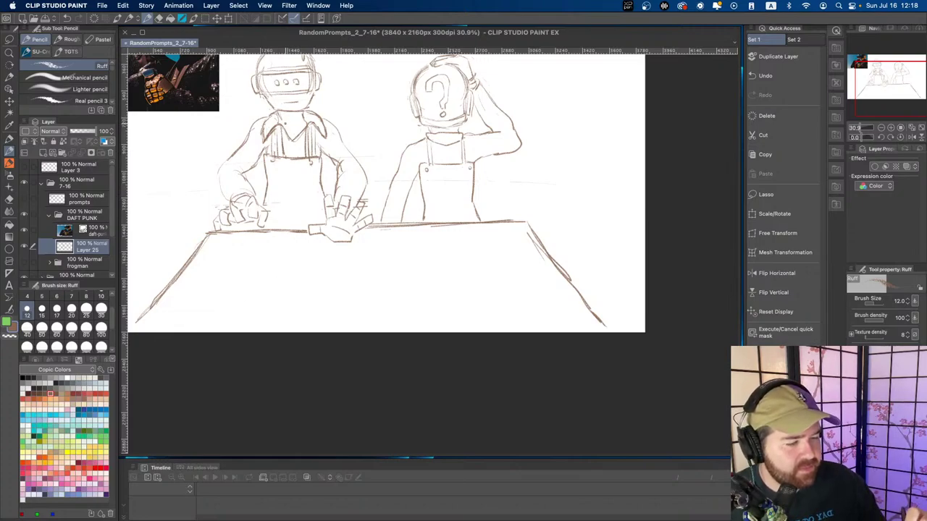
- Erase the V-shaped neckline on the first figure's shirt and redraw it with a straighter opening and vertical shirt lines
{"action": "key", "text": "e"}
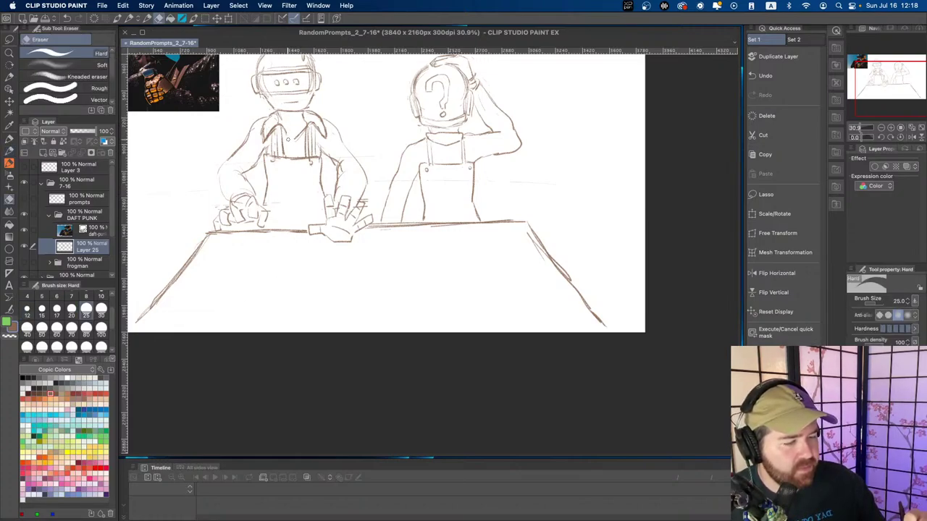
{"action": "key", "text": "p"}
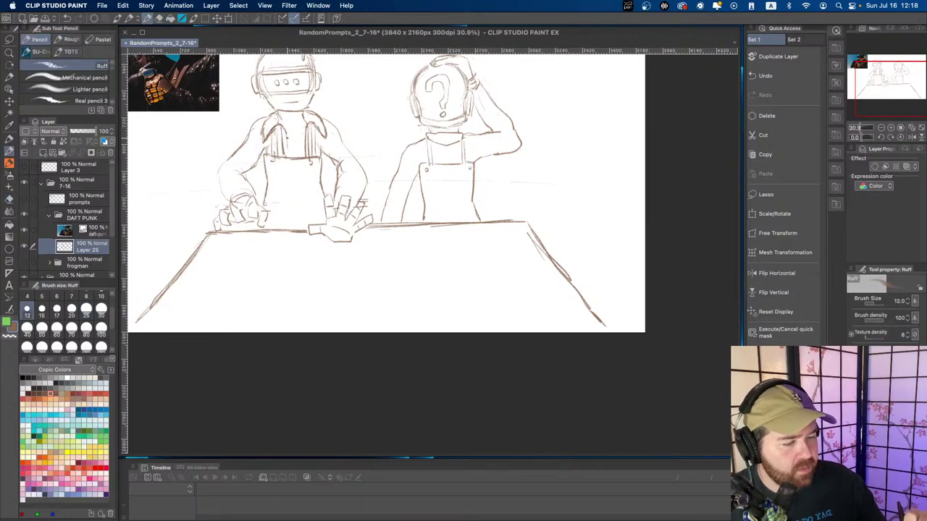
{"action": "left_click_drag", "start_coordinate": [305, 127], "coordinate": [304, 160]}
{"action": "left_click_drag", "start_coordinate": [285, 127], "coordinate": [304, 132]}
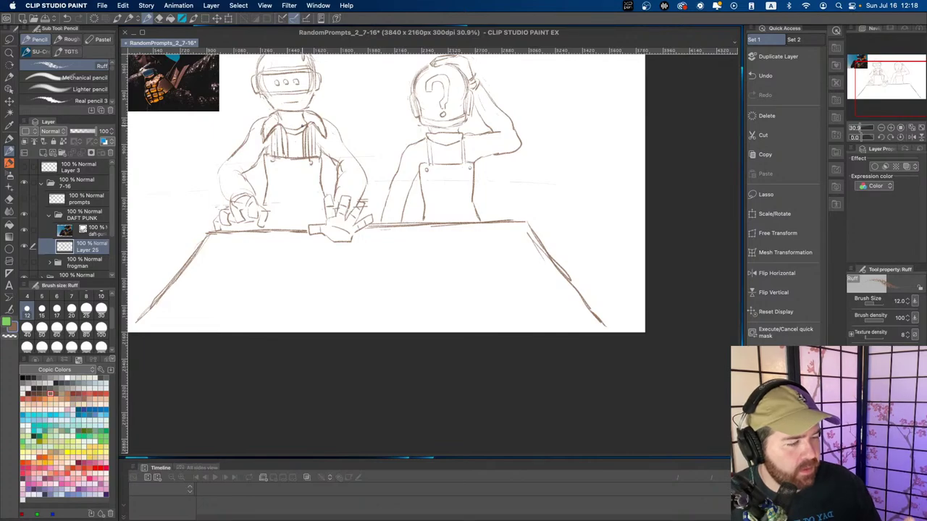
- Sketch the large outlined letters "DP" on the front of the first figure's apron
{"action": "left_click_drag", "start_coordinate": [271, 174], "coordinate": [283, 210]}
{"action": "mouse_move", "coordinate": [273, 174]}
{"action": "left_mouse_down"}
{"action": "mouse_move", "coordinate": [281, 212]}
{"action": "mouse_move", "coordinate": [280, 186]}
{"action": "mouse_move", "coordinate": [284, 194]}
{"action": "mouse_move", "coordinate": [297, 183]}
{"action": "mouse_move", "coordinate": [296, 206]}
{"action": "mouse_move", "coordinate": [312, 186]}
{"action": "mouse_move", "coordinate": [311, 210]}
{"action": "left_mouse_up"}
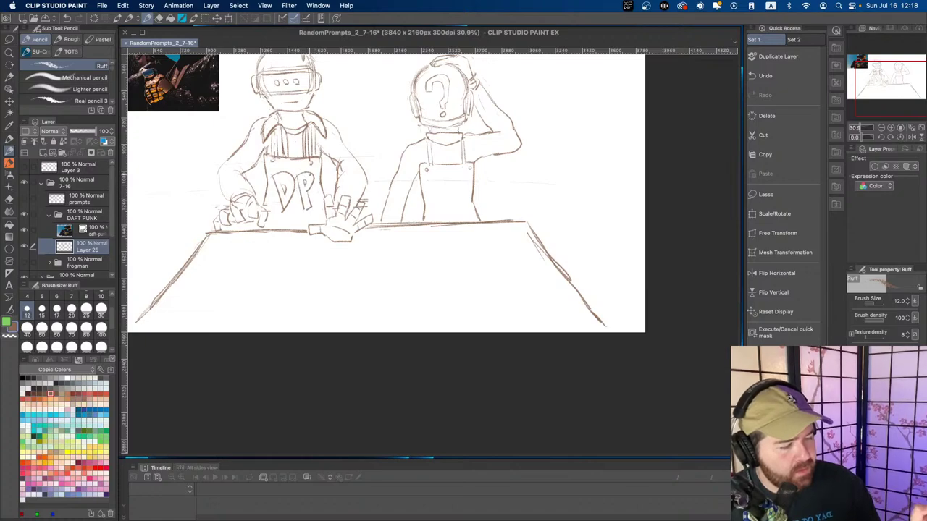
- Erase the lower sides of the second figure's apron and redraw them as cleaner lines down to the table
{"action": "left_click_drag", "start_coordinate": [413, 218], "coordinate": [400, 217]}
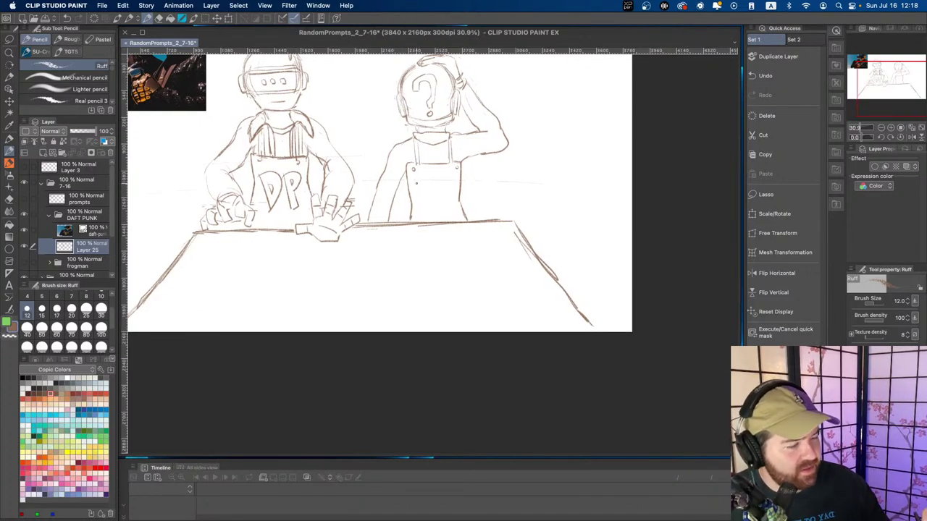
{"action": "key", "text": "e"}
{"action": "mouse_move", "coordinate": [411, 197]}
{"action": "left_mouse_down"}
{"action": "mouse_move", "coordinate": [413, 218]}
{"action": "mouse_move", "coordinate": [408, 196]}
{"action": "mouse_move", "coordinate": [460, 186]}
{"action": "left_mouse_up"}
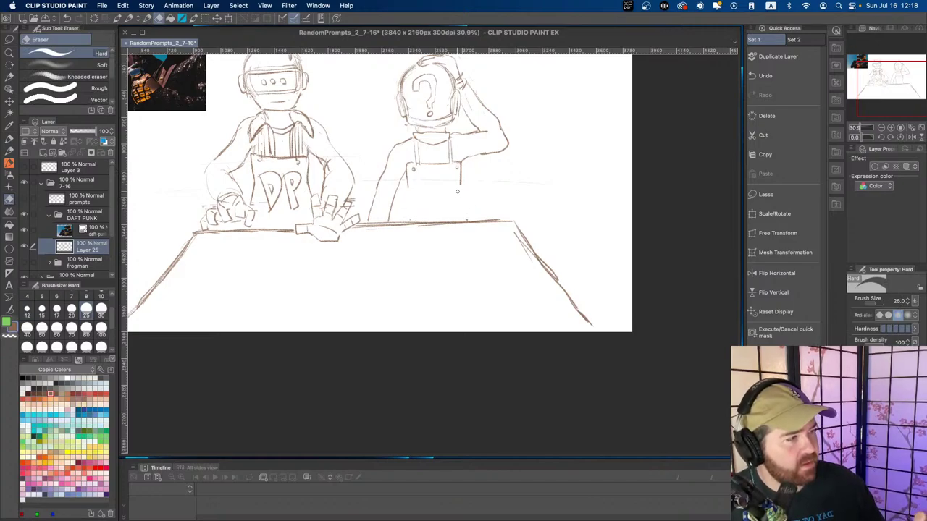
{"action": "key", "text": "p"}
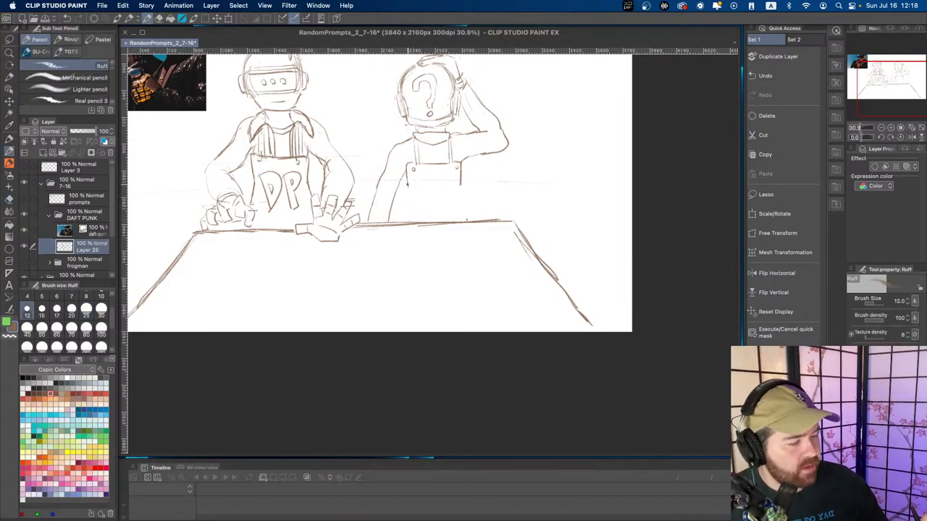
{"action": "left_click_drag", "start_coordinate": [407, 183], "coordinate": [405, 220]}
{"action": "left_click_drag", "start_coordinate": [460, 183], "coordinate": [467, 222]}
{"action": "key", "text": "e"}
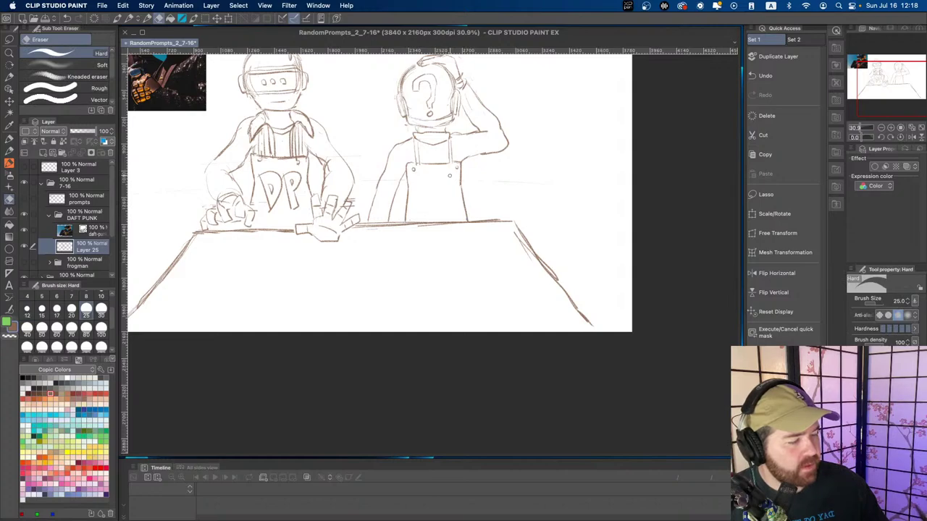
- Try boxy outlined letters "DP" on the second figure's apron, reworking the strokes of both letters
{"action": "key", "text": "p"}
{"action": "mouse_move", "coordinate": [414, 186]}
{"action": "left_mouse_down"}
{"action": "mouse_move", "coordinate": [418, 206]}
{"action": "mouse_move", "coordinate": [430, 185]}
{"action": "mouse_move", "coordinate": [426, 201]}
{"action": "left_mouse_up"}
{"action": "key", "text": "super+z"}
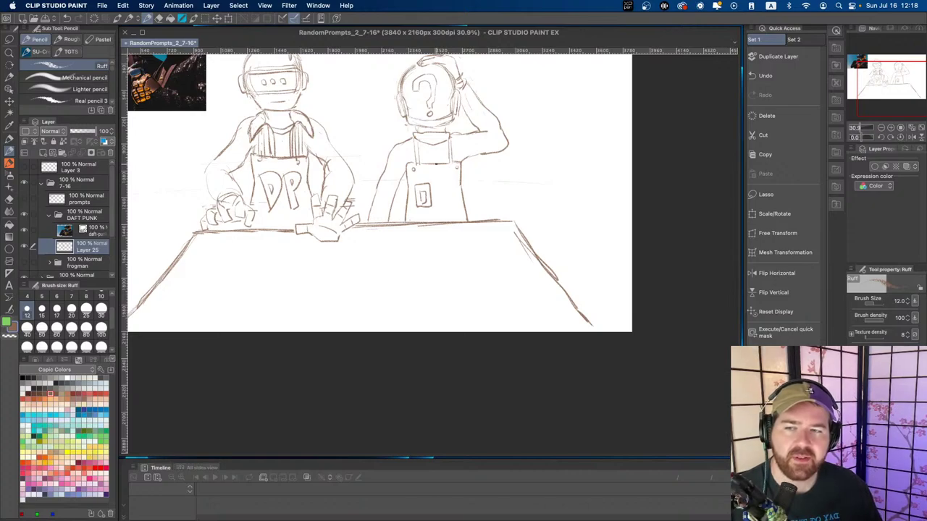
{"action": "key", "text": "super+z"}
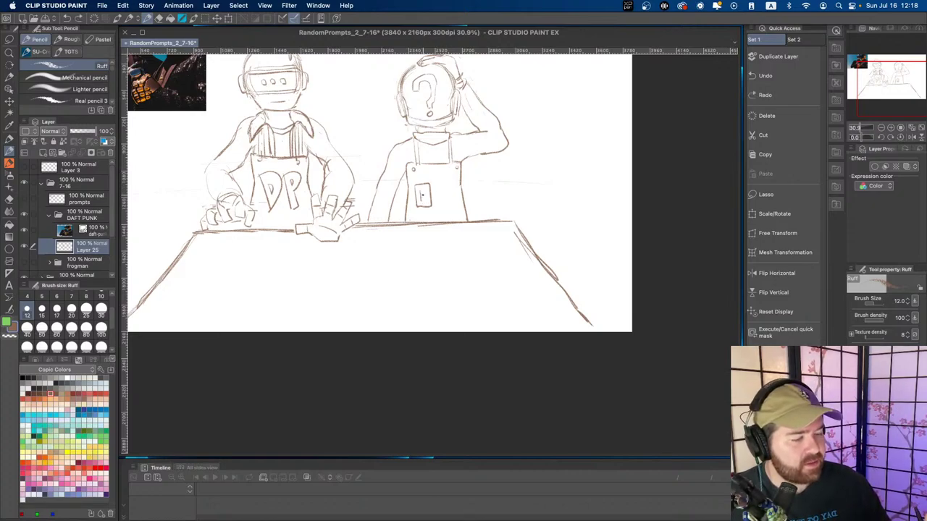
{"action": "key", "text": "super+y"}
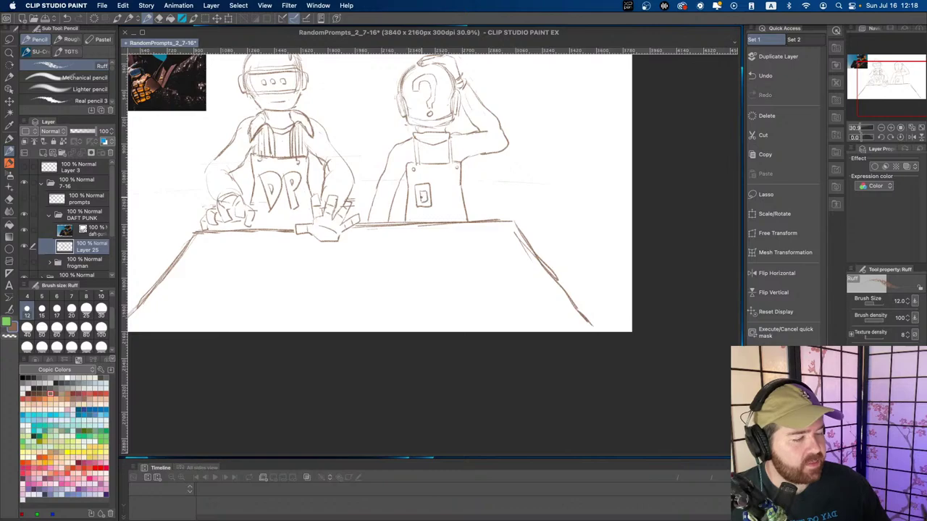
{"action": "mouse_move", "coordinate": [438, 185]}
{"action": "left_mouse_down"}
{"action": "mouse_move", "coordinate": [438, 205]}
{"action": "mouse_move", "coordinate": [445, 183]}
{"action": "mouse_move", "coordinate": [444, 204]}
{"action": "left_mouse_up"}
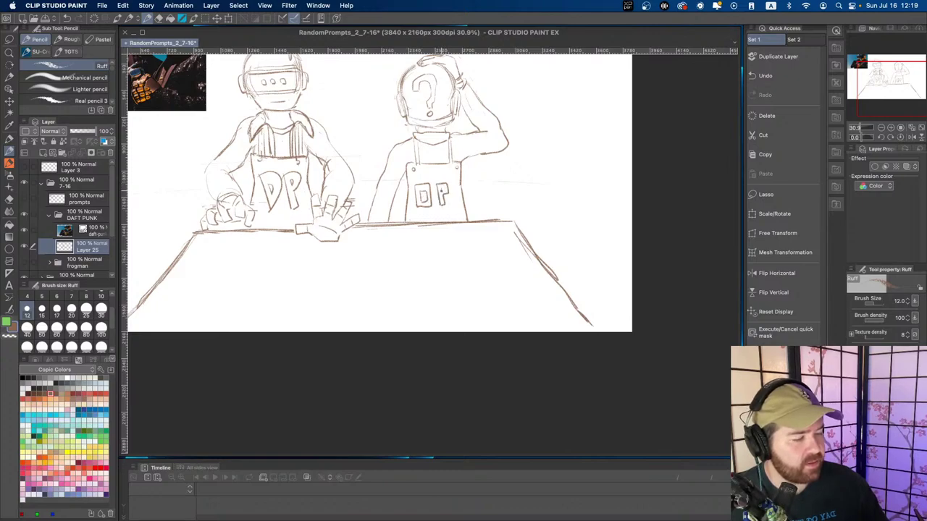
{"action": "key", "text": "super+z"}
{"action": "key", "text": "super+z"}
{"action": "key", "text": "super+z"}
{"action": "key", "text": "super+z"}
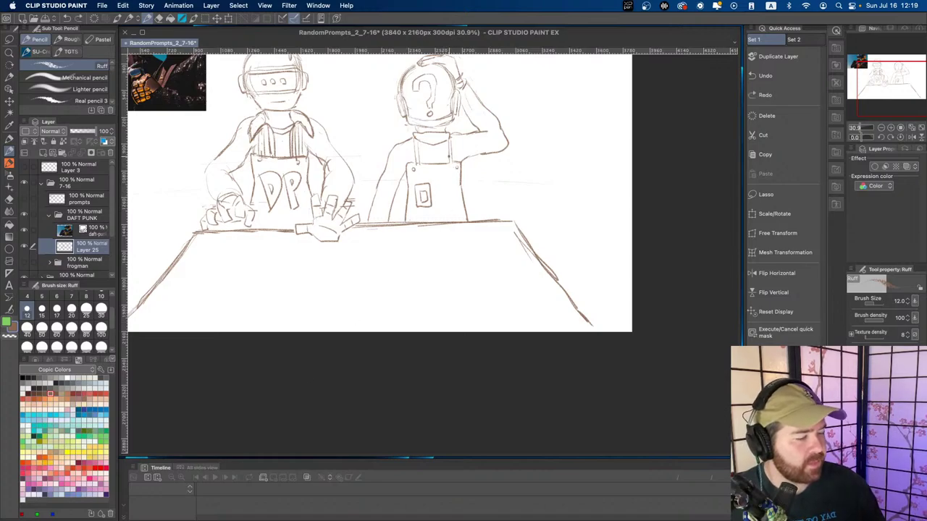
{"action": "mouse_move", "coordinate": [437, 184]}
{"action": "left_mouse_down"}
{"action": "mouse_move", "coordinate": [437, 206]}
{"action": "mouse_move", "coordinate": [448, 182]}
{"action": "mouse_move", "coordinate": [444, 205]}
{"action": "left_mouse_up"}
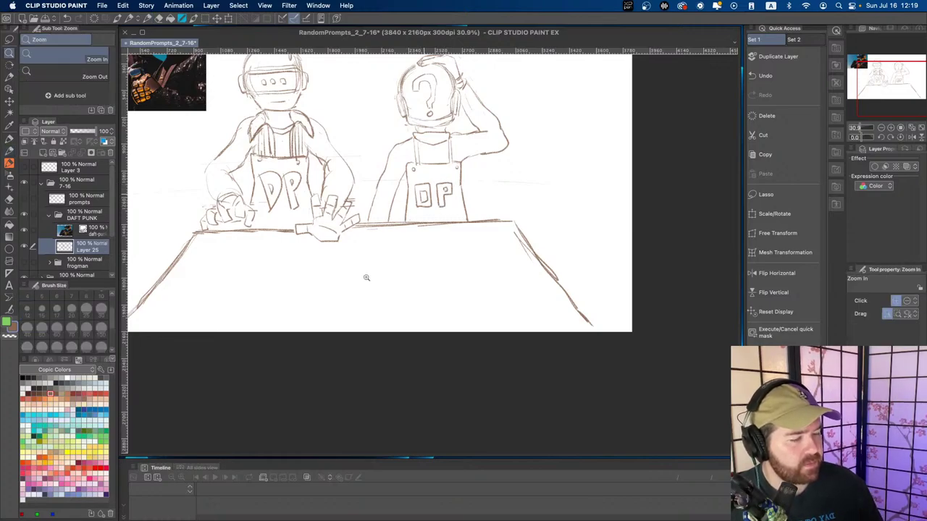
- Erase the boxy D on the second figure's apron and redraw it with a taller stem
{"action": "left_click_drag", "start_coordinate": [389, 257], "coordinate": [369, 271]}
{"action": "left_click_drag", "start_coordinate": [368, 308], "coordinate": [333, 308]}
{"action": "scroll", "coordinate": [383, 228], "scroll_direction": "up", "scroll_amount": 4}
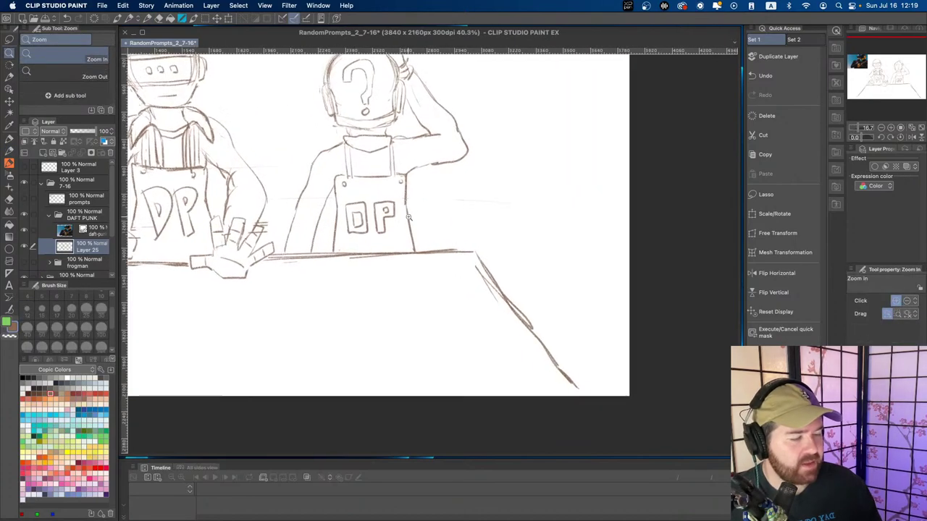
{"action": "key", "text": "e"}
{"action": "mouse_move", "coordinate": [346, 204]}
{"action": "left_mouse_down"}
{"action": "mouse_move", "coordinate": [366, 232]}
{"action": "mouse_move", "coordinate": [347, 233]}
{"action": "mouse_move", "coordinate": [356, 221]}
{"action": "mouse_move", "coordinate": [345, 229]}
{"action": "mouse_move", "coordinate": [348, 199]}
{"action": "left_mouse_up"}
{"action": "key", "text": "p"}
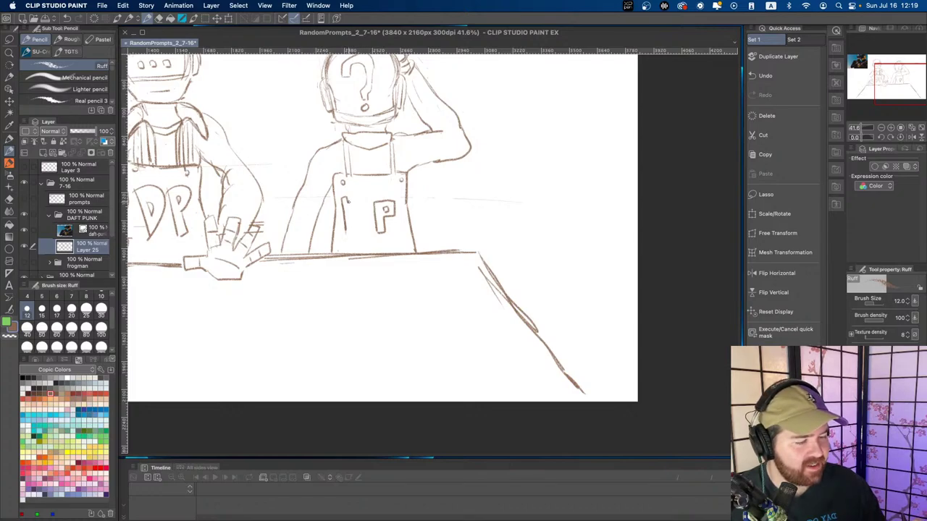
{"action": "mouse_move", "coordinate": [346, 202]}
{"action": "left_mouse_down"}
{"action": "mouse_move", "coordinate": [365, 203]}
{"action": "mouse_move", "coordinate": [368, 234]}
{"action": "mouse_move", "coordinate": [351, 236]}
{"action": "mouse_move", "coordinate": [362, 225]}
{"action": "mouse_move", "coordinate": [352, 228]}
{"action": "left_mouse_up"}
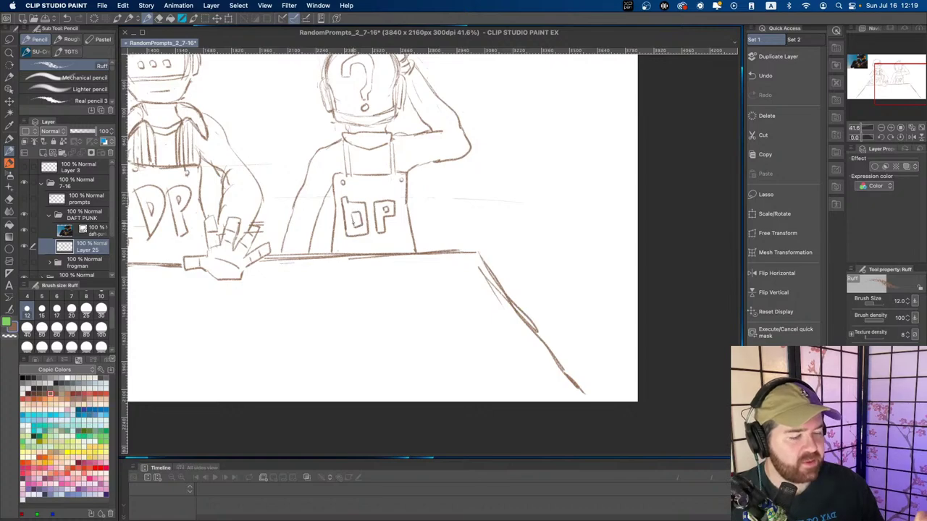
- Lasso the lettering on the second figure's apron, delete it and clear the selection
{"action": "key", "text": "m"}
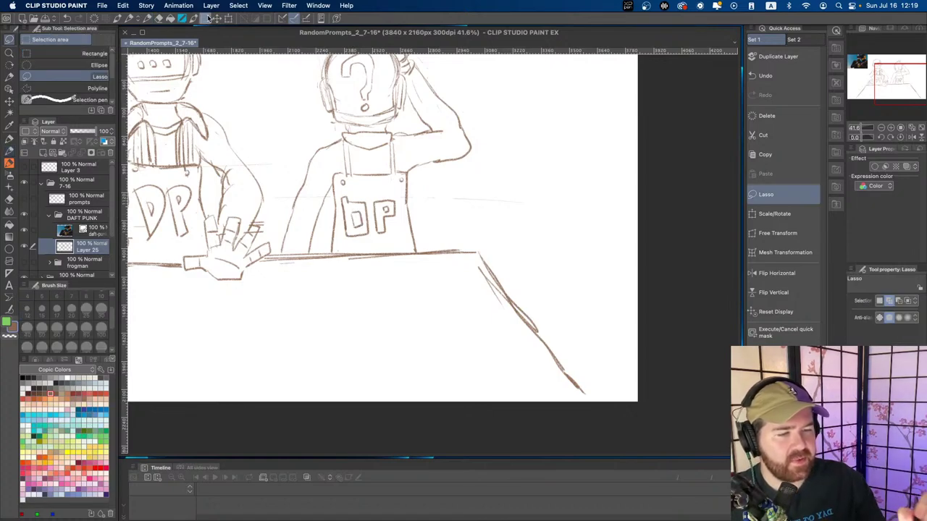
{"action": "mouse_move", "coordinate": [340, 188]}
{"action": "left_mouse_down"}
{"action": "mouse_move", "coordinate": [343, 221]}
{"action": "mouse_move", "coordinate": [372, 240]}
{"action": "mouse_move", "coordinate": [401, 210]}
{"action": "mouse_move", "coordinate": [368, 185]}
{"action": "mouse_move", "coordinate": [342, 186]}
{"action": "left_mouse_up"}
{"action": "key", "text": "Delete"}
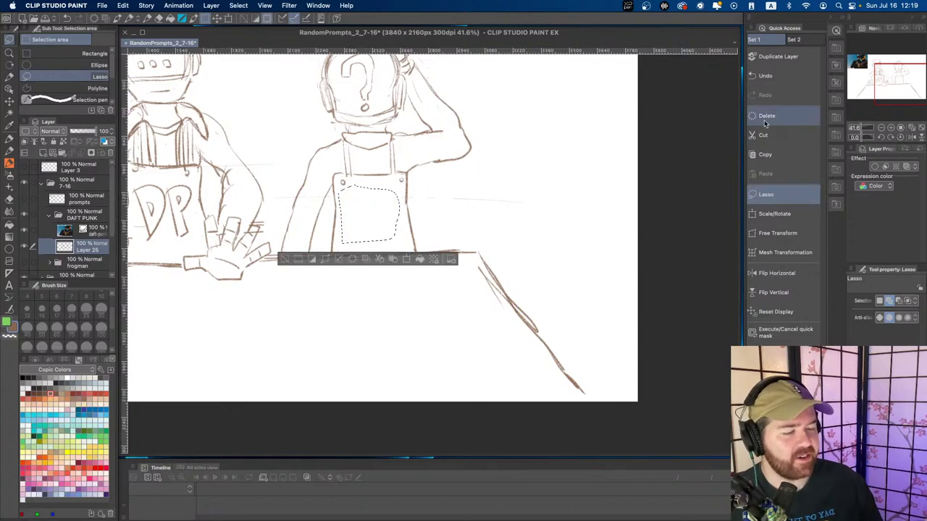
{"action": "key", "text": "super+d"}
- Letter the second figure's apron with a rounded outlined "DP" matching the first figure's, redoing strokes until both letters fit
{"action": "key", "text": "p"}
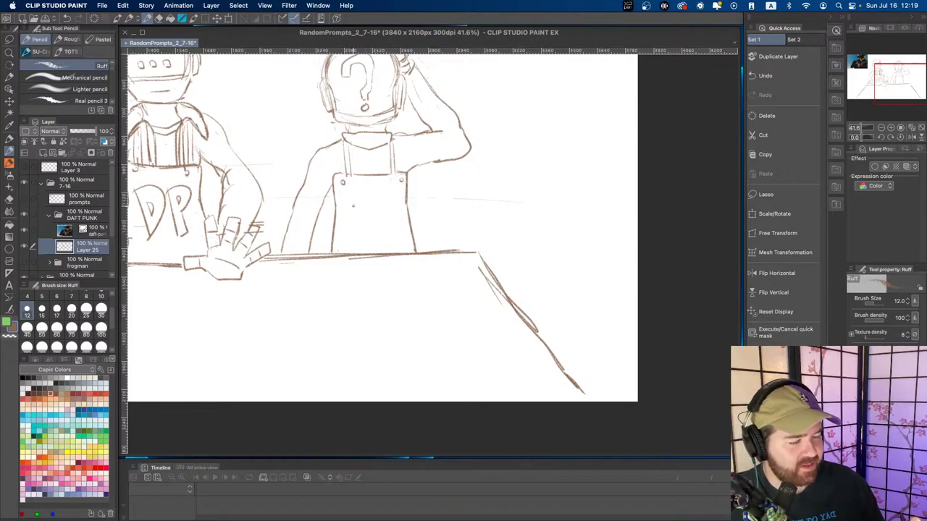
{"action": "mouse_move", "coordinate": [343, 198]}
{"action": "left_mouse_down"}
{"action": "mouse_move", "coordinate": [347, 235]}
{"action": "mouse_move", "coordinate": [364, 211]}
{"action": "mouse_move", "coordinate": [349, 235]}
{"action": "left_mouse_up"}
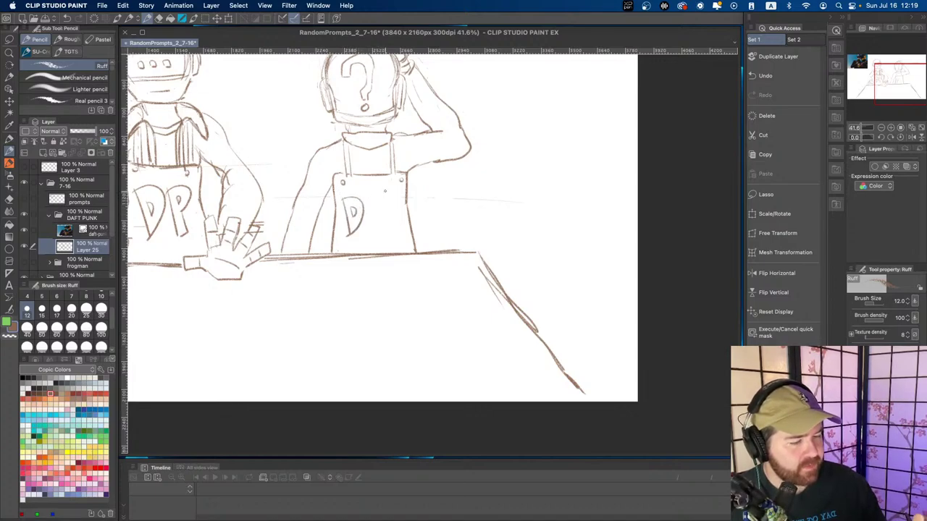
{"action": "left_click_drag", "start_coordinate": [374, 197], "coordinate": [379, 235]}
{"action": "key", "text": "super+z"}
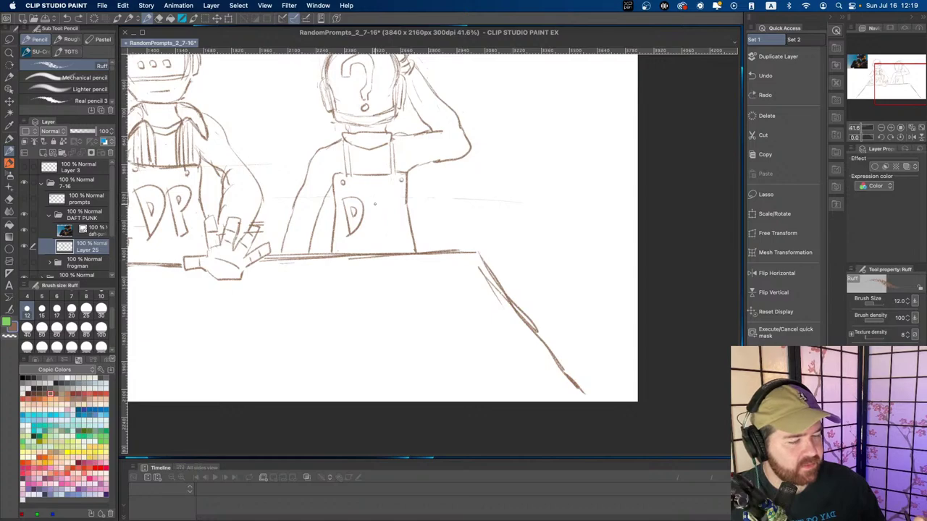
{"action": "left_click", "coordinate": [386, 183]}
{"action": "key", "text": "super+z"}
{"action": "key", "text": "super+z"}
{"action": "key", "text": "super+z"}
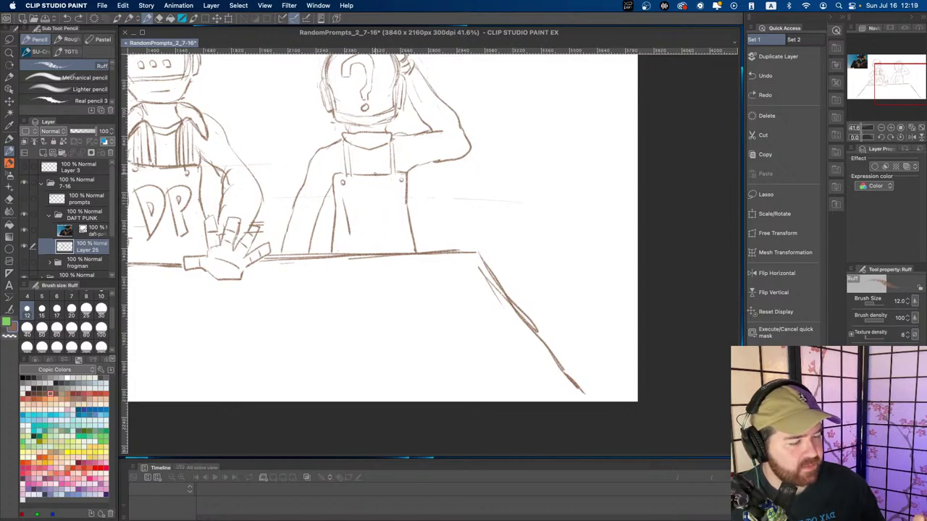
{"action": "left_click_drag", "start_coordinate": [344, 198], "coordinate": [349, 233]}
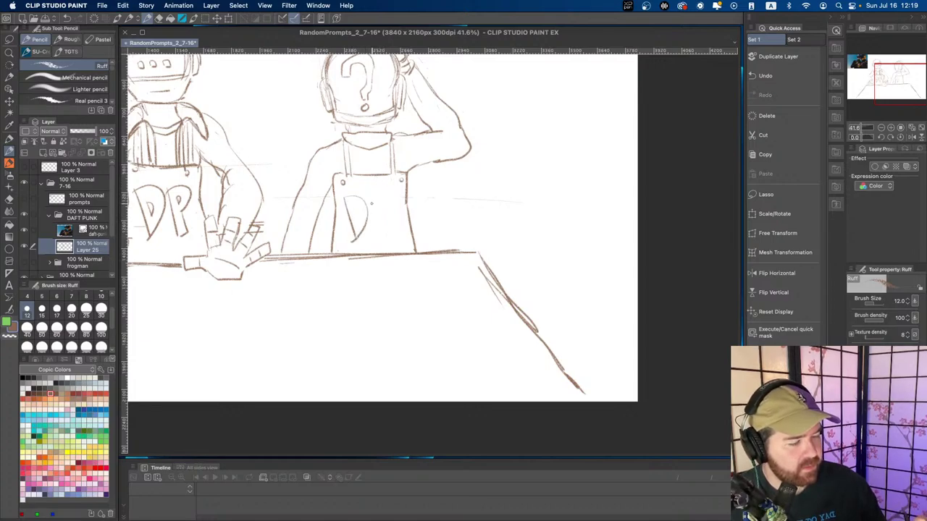
{"action": "mouse_move", "coordinate": [374, 203]}
{"action": "left_mouse_down"}
{"action": "mouse_move", "coordinate": [373, 230]}
{"action": "mouse_move", "coordinate": [391, 196]}
{"action": "mouse_move", "coordinate": [375, 235]}
{"action": "mouse_move", "coordinate": [358, 219]}
{"action": "mouse_move", "coordinate": [378, 204]}
{"action": "left_mouse_up"}
{"action": "key", "text": "super+z"}
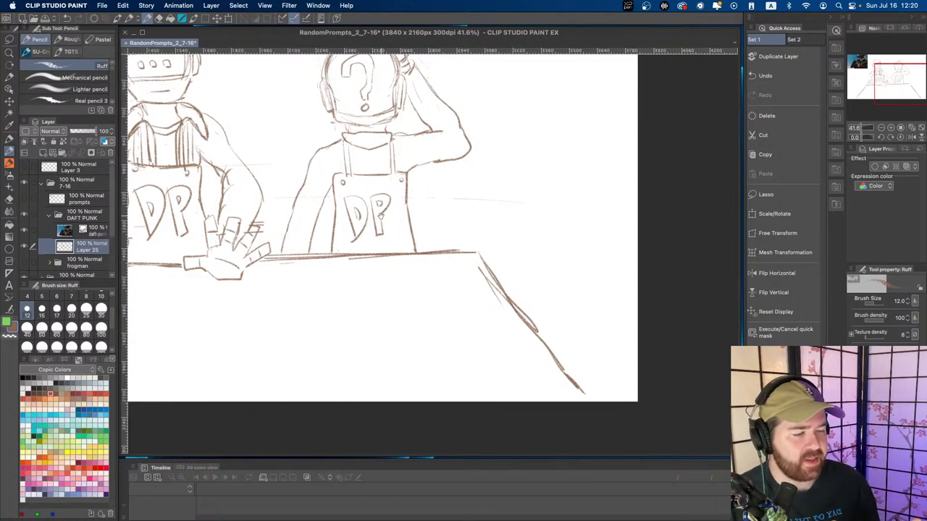
{"action": "mouse_move", "coordinate": [381, 216]}
{"action": "left_mouse_down"}
{"action": "mouse_move", "coordinate": [392, 222]}
{"action": "mouse_move", "coordinate": [371, 227]}
{"action": "left_mouse_up"}
- Erase the stray hatch lines around the fingers of the first figure's flat hand and tidy the finger outlines
{"action": "left_click_drag", "start_coordinate": [299, 271], "coordinate": [287, 290]}
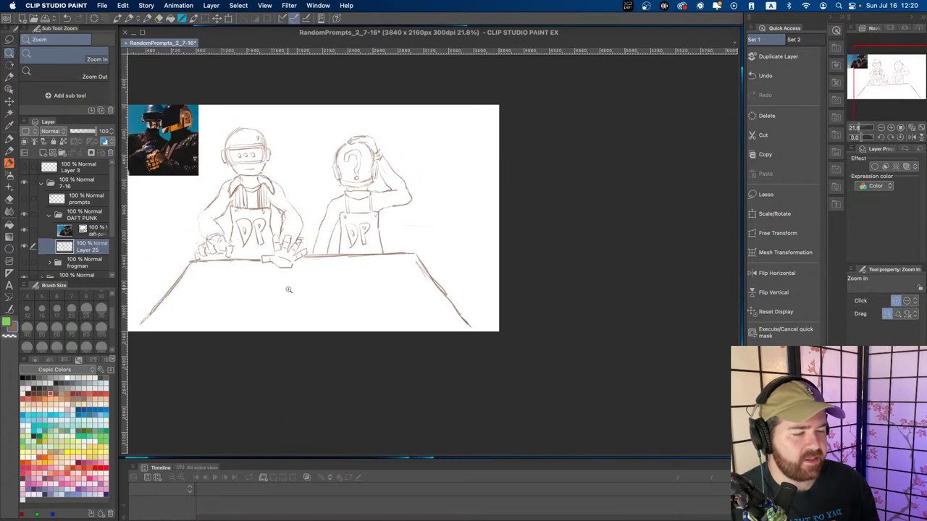
{"action": "left_click_drag", "start_coordinate": [255, 258], "coordinate": [279, 262]}
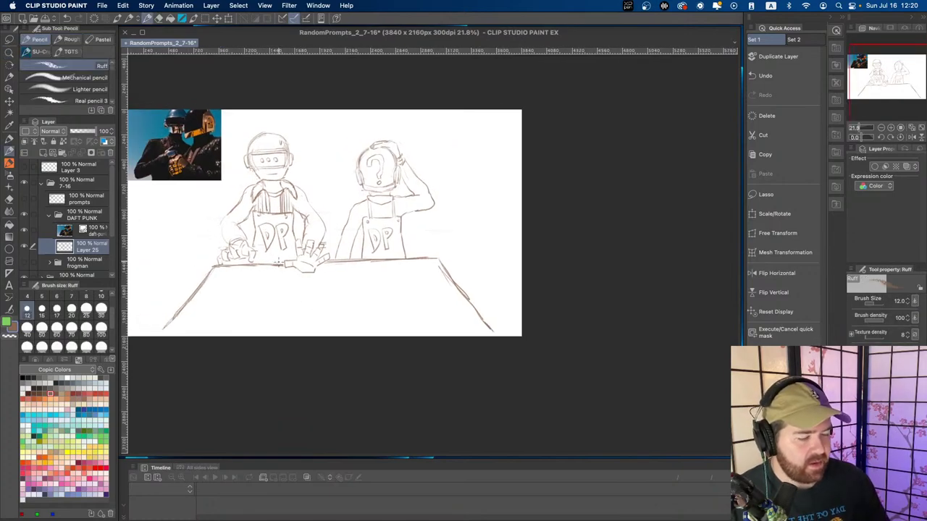
{"action": "left_click_drag", "start_coordinate": [372, 307], "coordinate": [369, 296]}
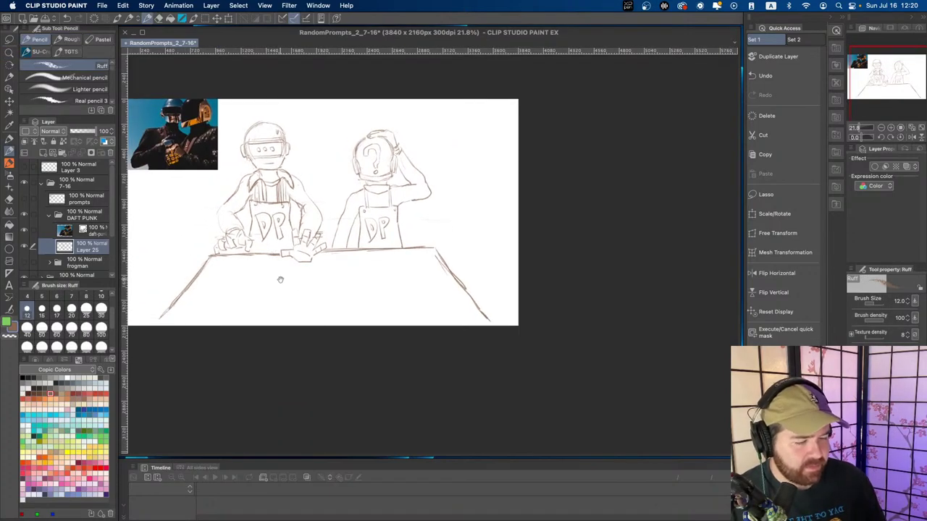
{"action": "key", "text": "/"}
{"action": "left_click", "coordinate": [328, 255]}
{"action": "left_click", "coordinate": [328, 255]}
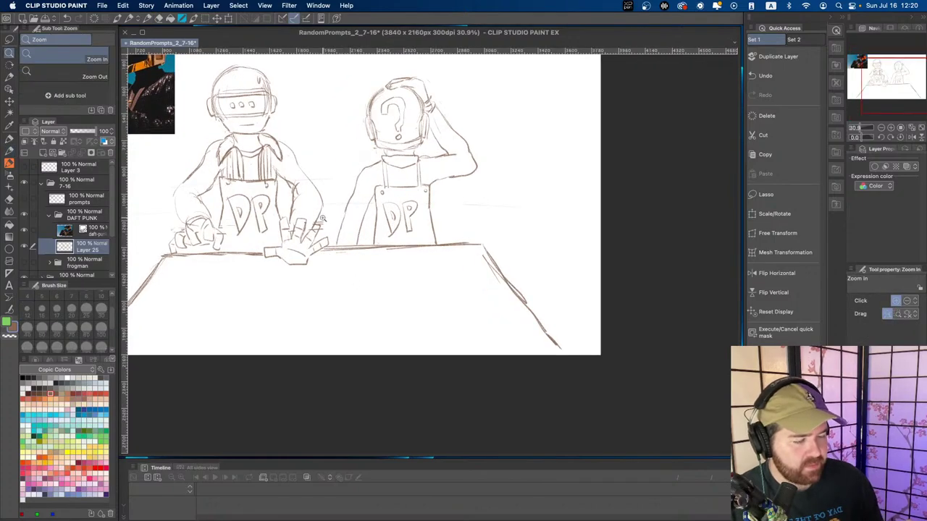
{"action": "key", "text": "e"}
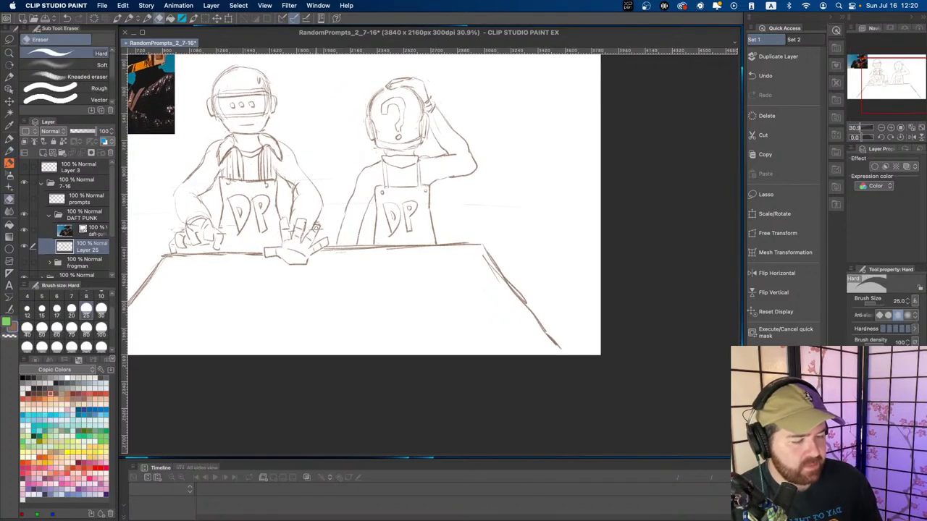
{"action": "key", "text": "/"}
{"action": "key", "text": "p"}
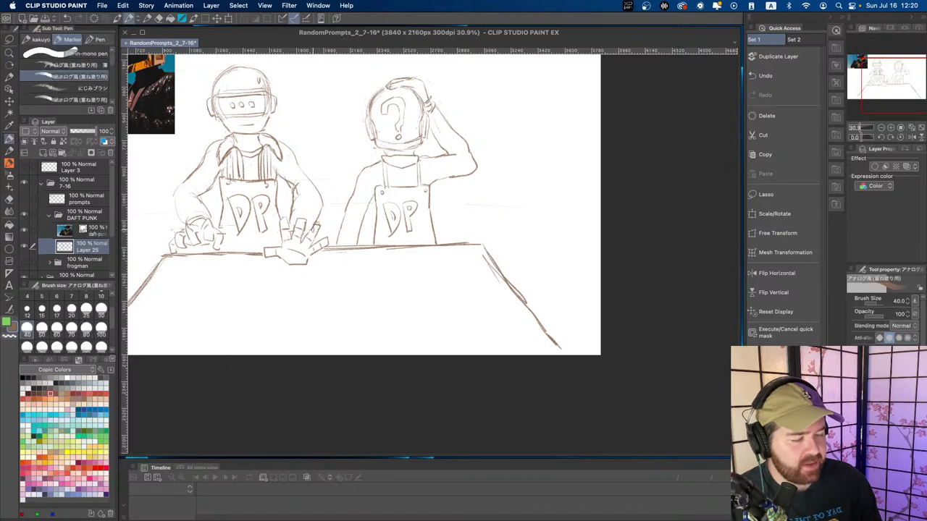
{"action": "key", "text": "e"}
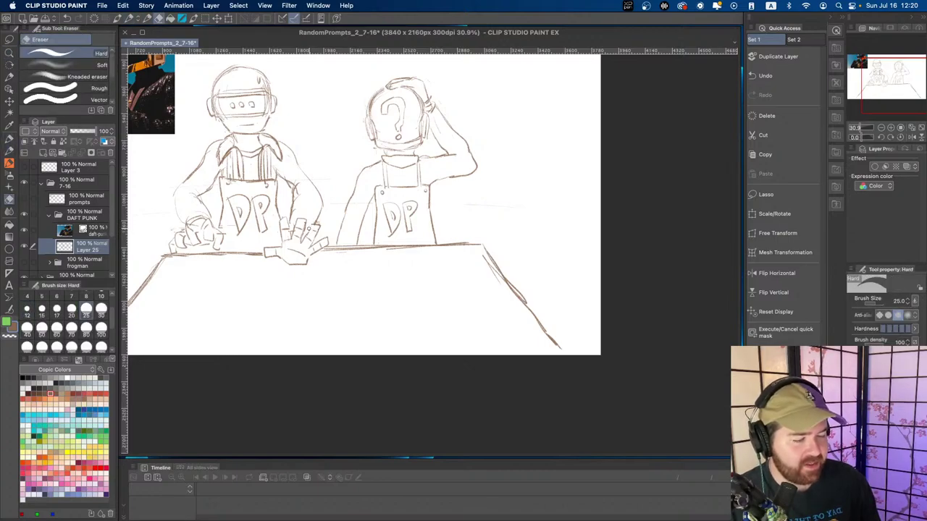
{"action": "key", "text": "p"}
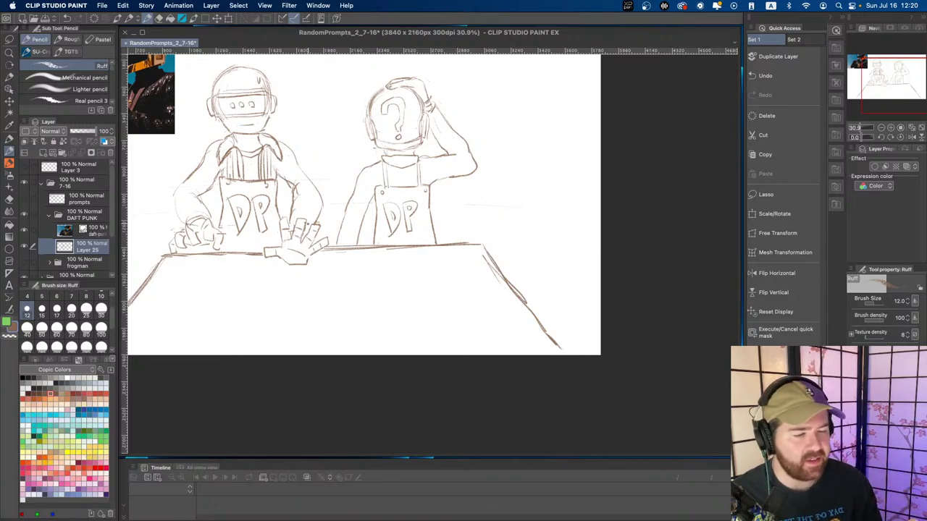
- Tidy the side edge of the first figure's visor and draw a brow line across the helmet just above it
{"action": "left_click_drag", "start_coordinate": [312, 242], "coordinate": [339, 279]}
{"action": "left_click_drag", "start_coordinate": [264, 133], "coordinate": [292, 132]}
{"action": "key", "text": "e"}
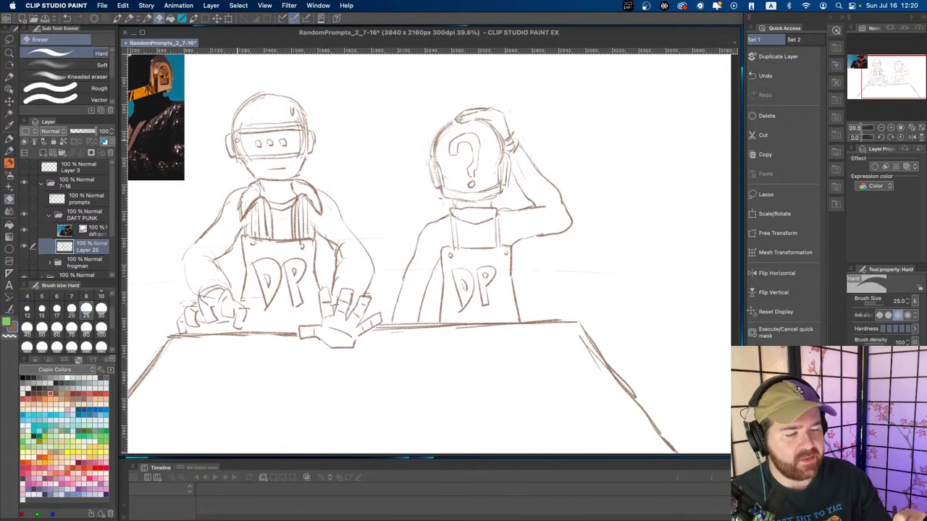
{"action": "mouse_move", "coordinate": [237, 140]}
{"action": "left_mouse_down"}
{"action": "mouse_move", "coordinate": [242, 125]}
{"action": "mouse_move", "coordinate": [239, 159]}
{"action": "mouse_move", "coordinate": [240, 128]}
{"action": "left_mouse_up"}
{"action": "key", "text": "p"}
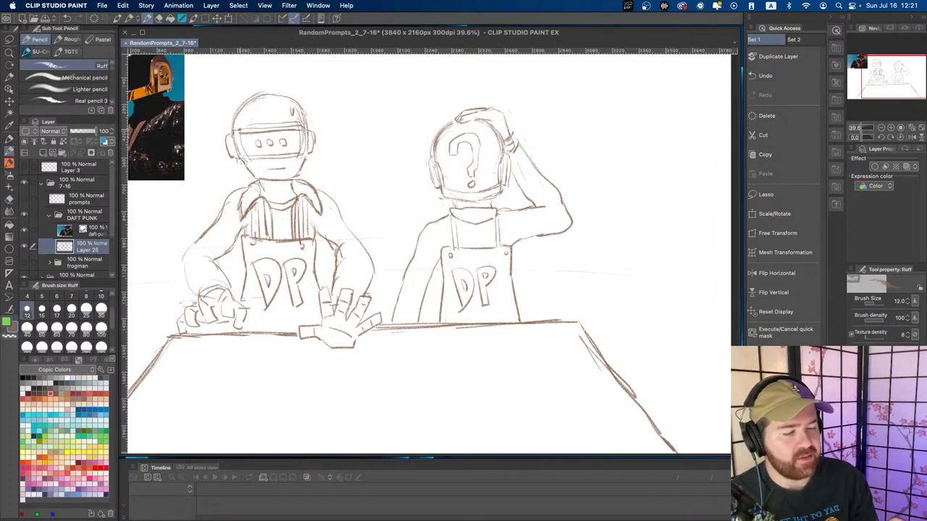
{"action": "key", "text": "super+z"}
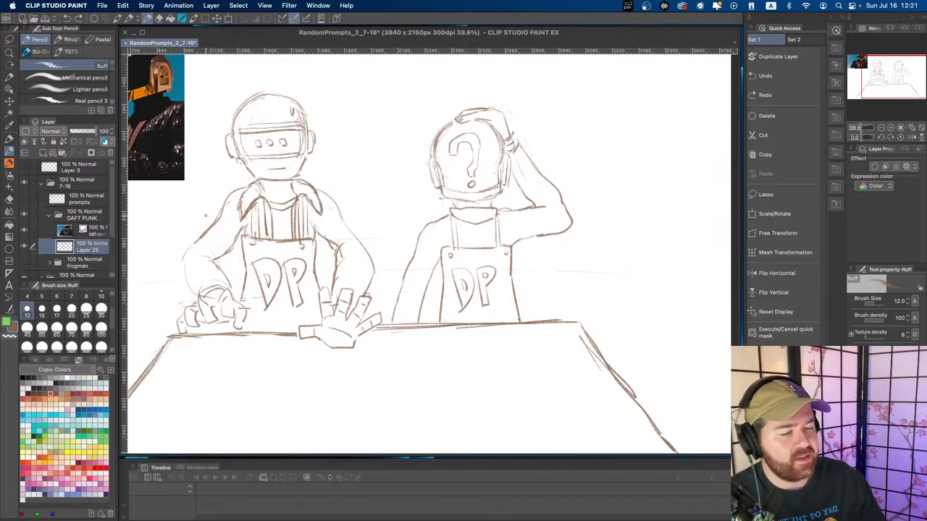
{"action": "left_click", "coordinate": [239, 125]}
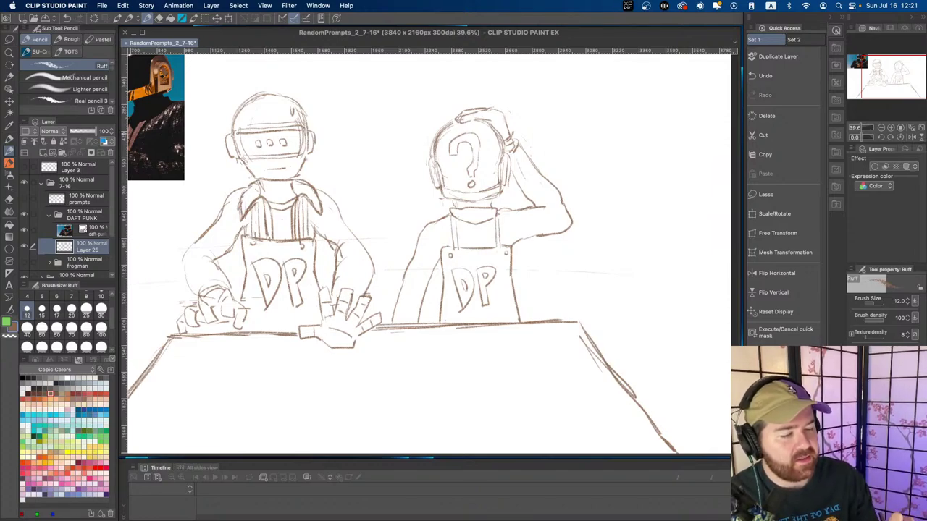
{"action": "left_click_drag", "start_coordinate": [239, 134], "coordinate": [246, 157]}
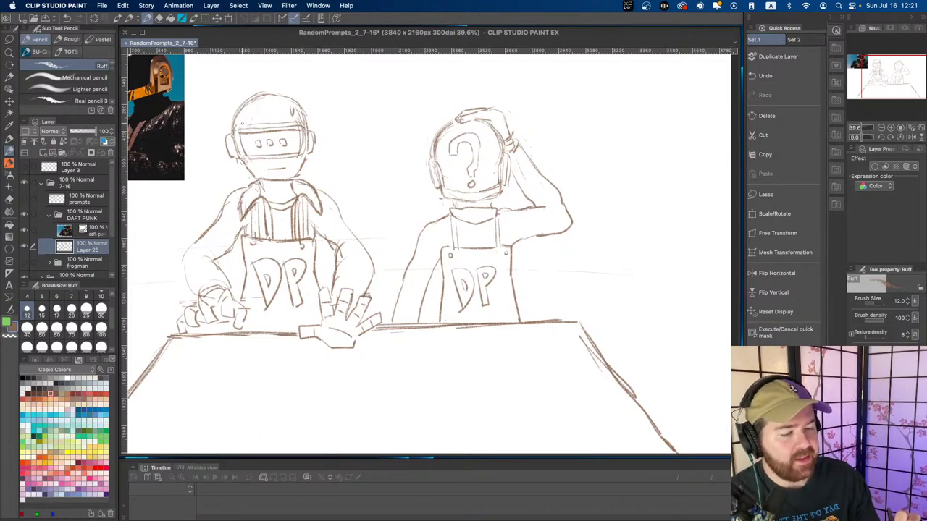
{"action": "left_click_drag", "start_coordinate": [240, 123], "coordinate": [304, 123]}
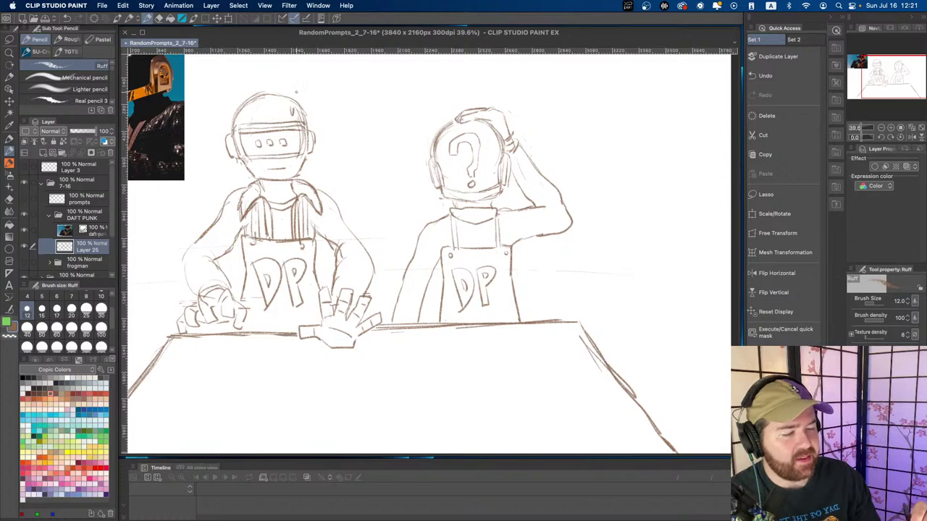
- Erase the top of the first figure's helmet and redraw it as a smooth rounded dome running down past the visor
{"action": "key", "text": "e"}
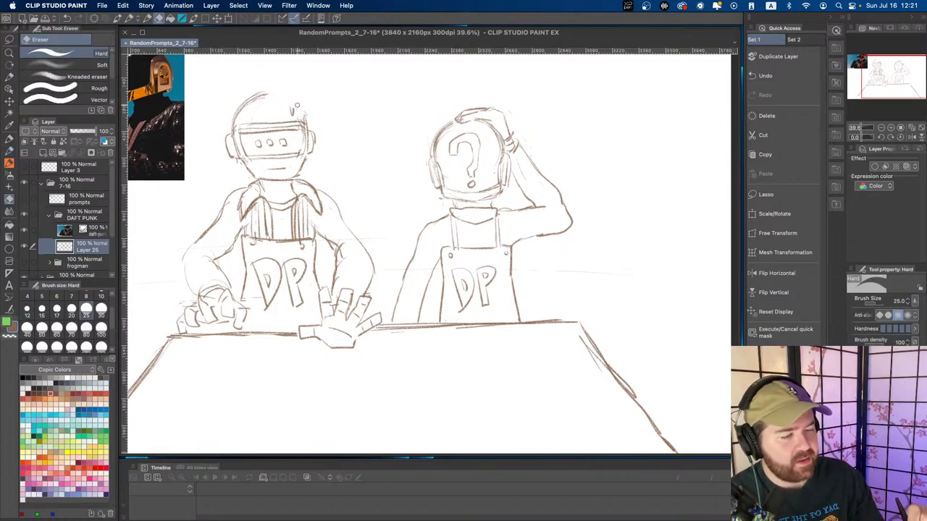
{"action": "key", "text": "p"}
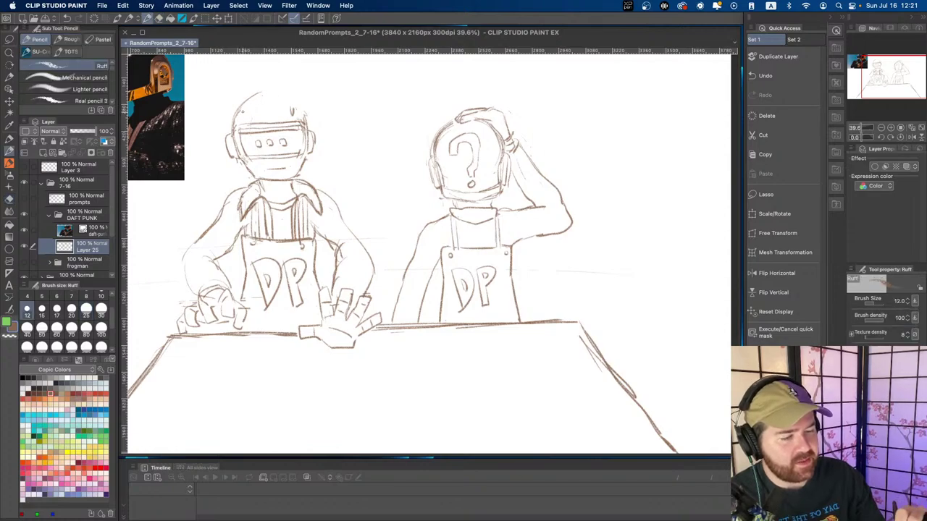
{"action": "mouse_move", "coordinate": [242, 110]}
{"action": "left_mouse_down"}
{"action": "mouse_move", "coordinate": [262, 92]}
{"action": "mouse_move", "coordinate": [250, 96]}
{"action": "mouse_move", "coordinate": [283, 91]}
{"action": "mouse_move", "coordinate": [300, 103]}
{"action": "left_mouse_up"}
{"action": "mouse_move", "coordinate": [302, 106]}
{"action": "left_mouse_down"}
{"action": "mouse_move", "coordinate": [295, 156]}
{"action": "mouse_move", "coordinate": [303, 149]}
{"action": "left_mouse_up"}
{"action": "key", "text": "e"}
{"action": "key", "text": "p"}
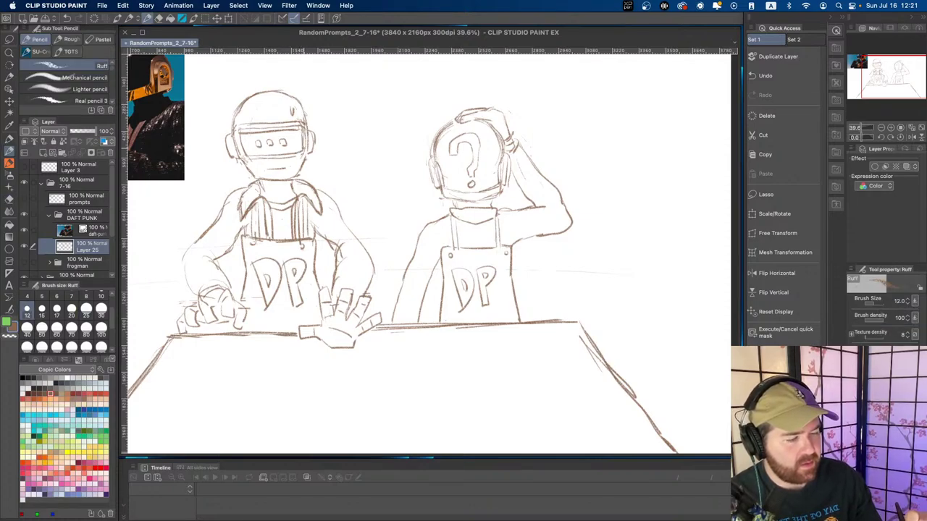
{"action": "key", "text": "e"}
- Erase stray lines along the inner side of the first figure's arm above the flat hand
{"action": "key", "text": "super+space"}
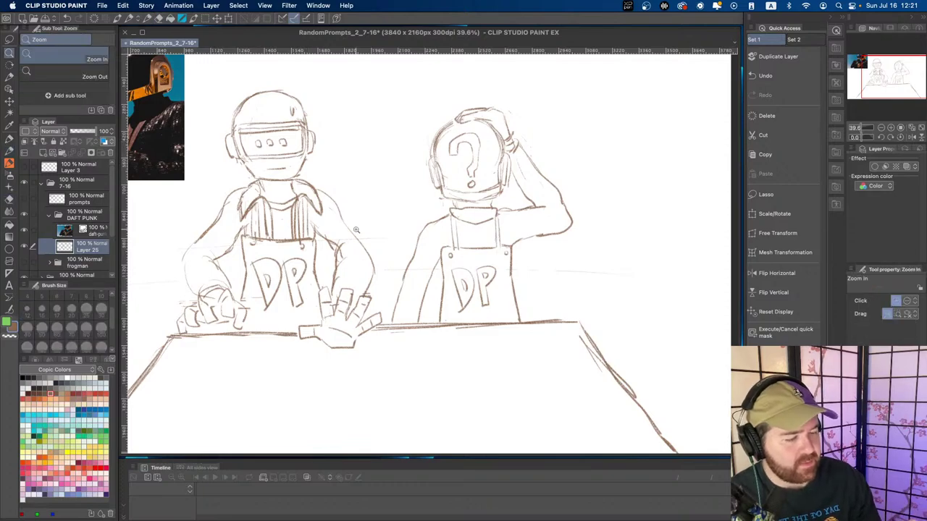
{"action": "left_click_drag", "start_coordinate": [356, 232], "coordinate": [318, 232]}
{"action": "left_click_drag", "start_coordinate": [409, 313], "coordinate": [349, 275]}
{"action": "key", "text": "e"}
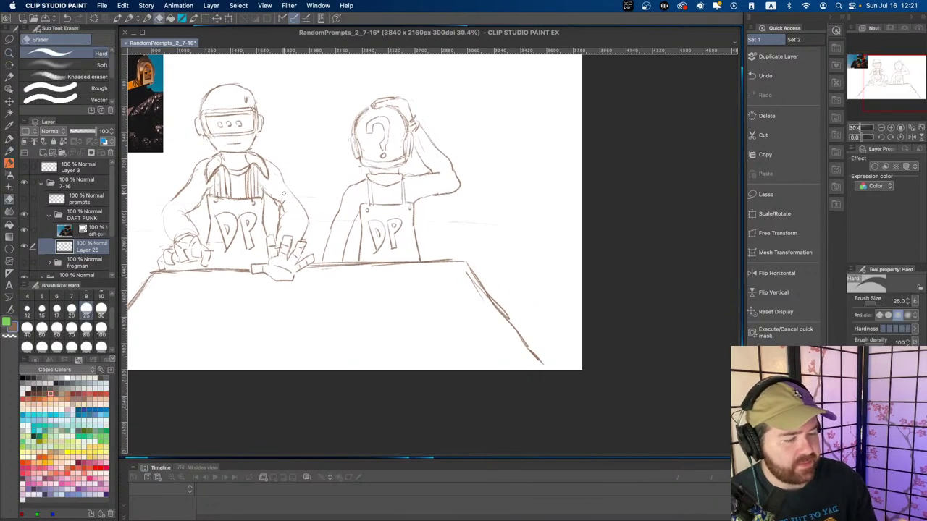
{"action": "mouse_move", "coordinate": [280, 203]}
{"action": "left_mouse_down"}
{"action": "mouse_move", "coordinate": [281, 226]}
{"action": "mouse_move", "coordinate": [279, 203]}
{"action": "mouse_move", "coordinate": [286, 223]}
{"action": "mouse_move", "coordinate": [283, 211]}
{"action": "left_mouse_up"}
{"action": "key", "text": "super+space"}
{"action": "key", "text": "p"}
{"action": "key", "text": "super+z"}
{"action": "key", "text": "p"}
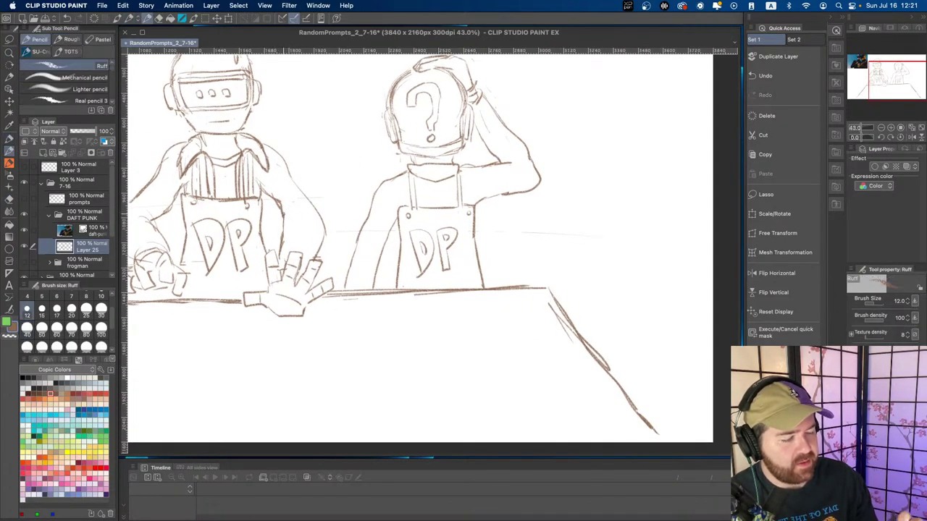
- Try extra pencil strokes on the first figure's helmet and on the sleeve above the curled hand
{"action": "key", "text": "super+space"}
{"action": "left_click_drag", "start_coordinate": [379, 237], "coordinate": [346, 237]}
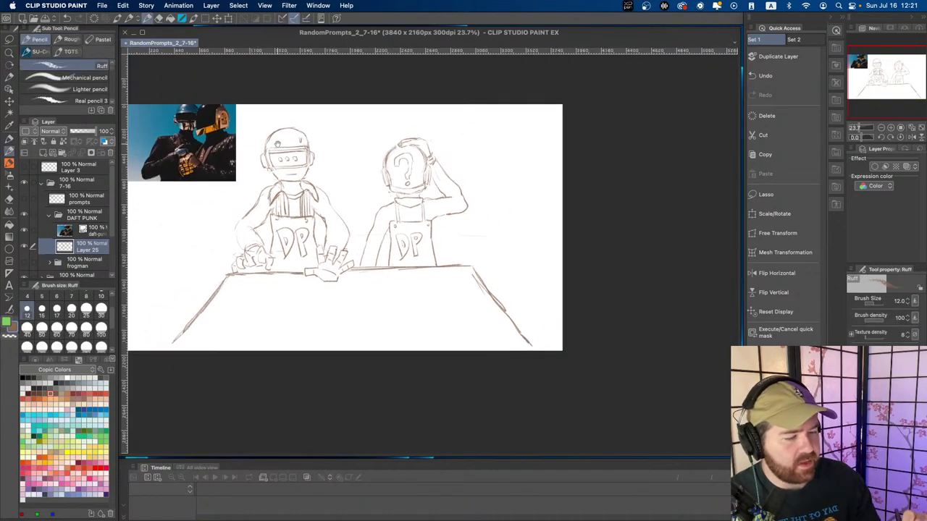
{"action": "key", "text": "super+z"}
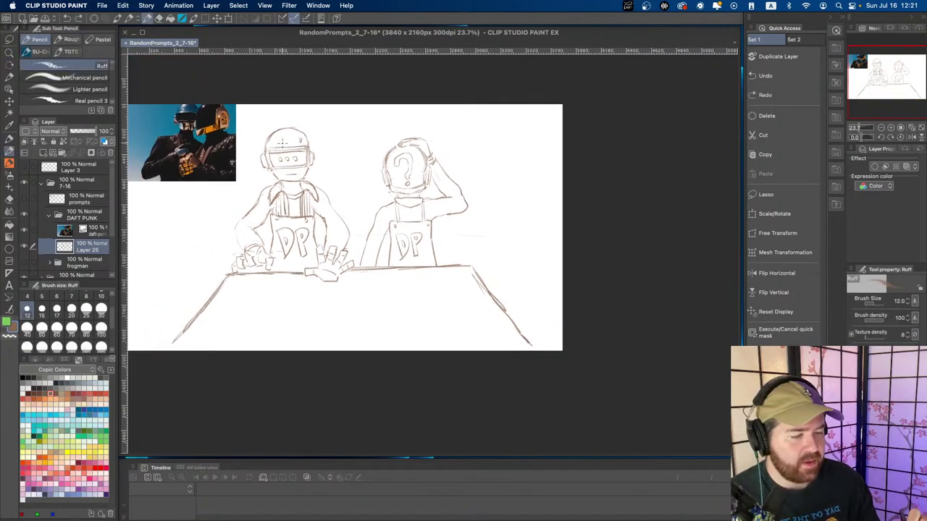
{"action": "key", "text": "/"}
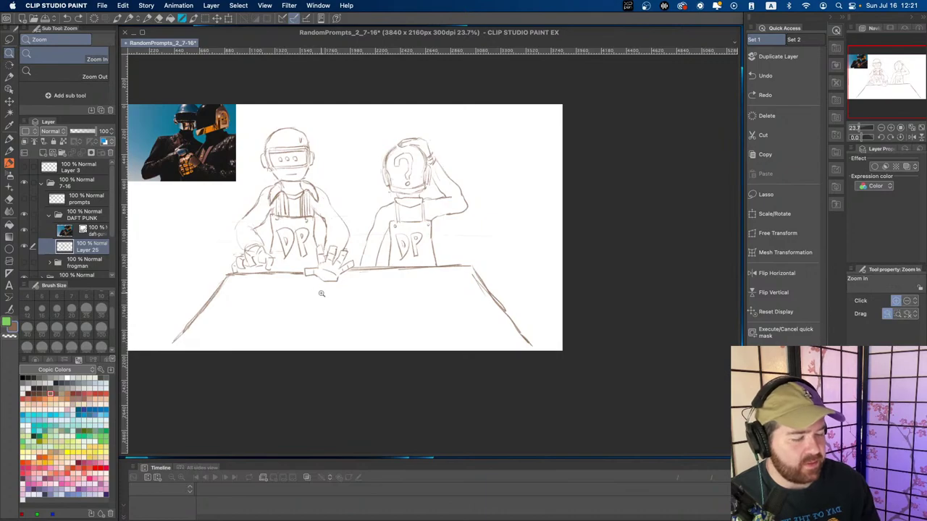
{"action": "key", "text": "p"}
{"action": "left_click_drag", "start_coordinate": [365, 305], "coordinate": [354, 295]}
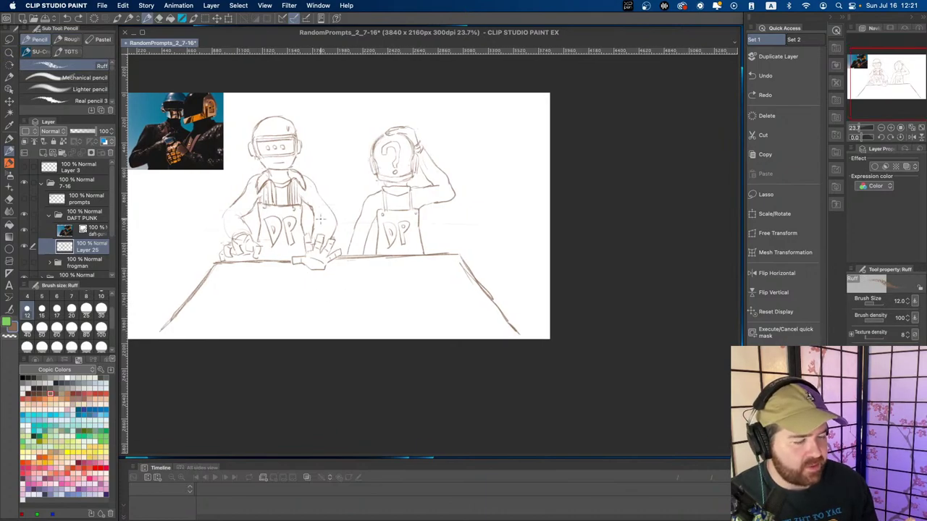
{"action": "left_click_drag", "start_coordinate": [231, 209], "coordinate": [233, 236]}
{"action": "key", "text": "super+z"}
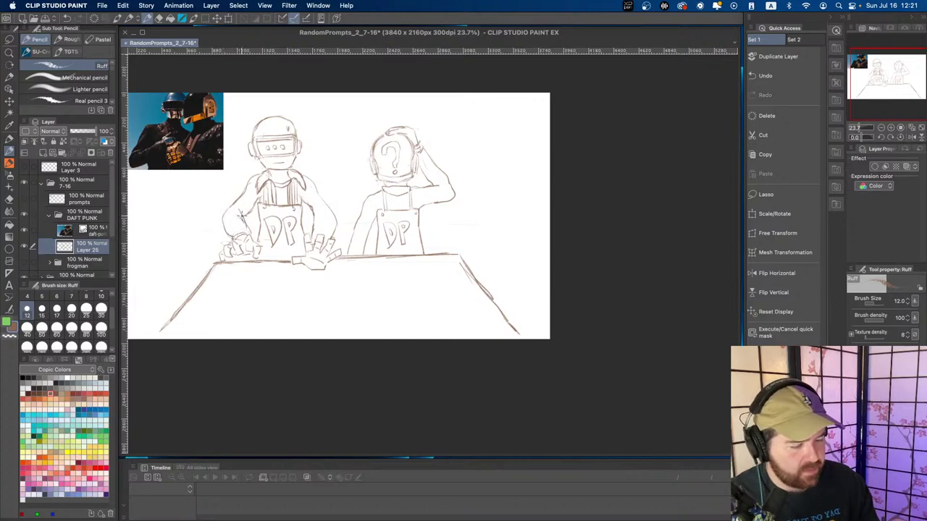
- Try to sketch a cuff around the wrist above the first figure's flat hand
{"action": "key", "text": "e"}
{"action": "key", "text": "super+space"}
{"action": "left_click_drag", "start_coordinate": [311, 214], "coordinate": [326, 207]}
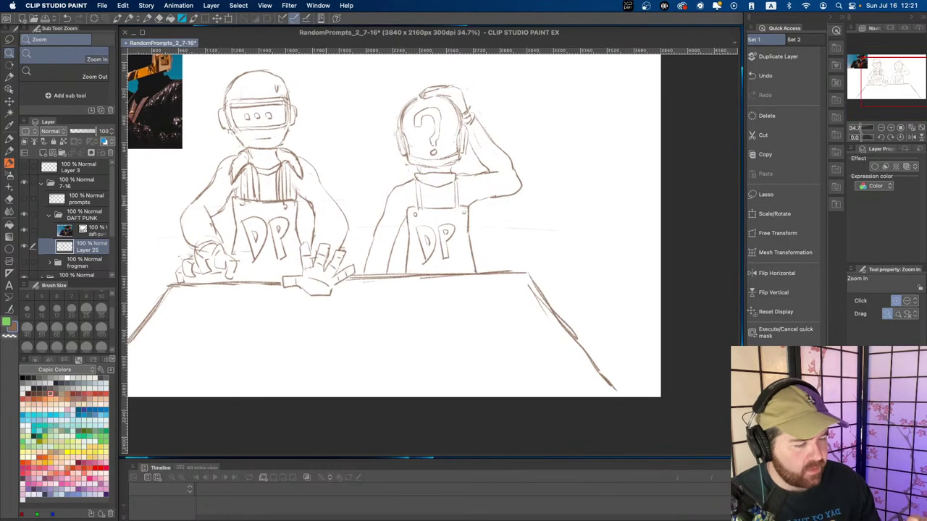
{"action": "key", "text": "p"}
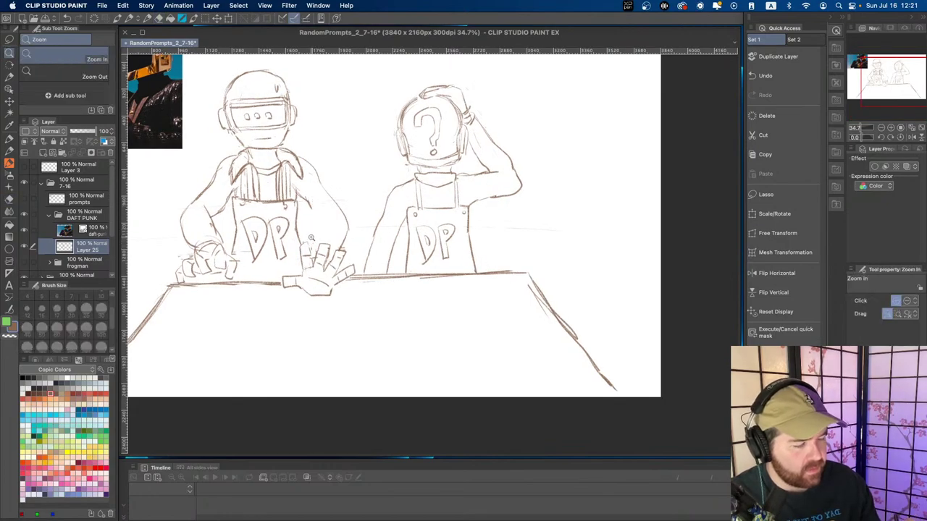
{"action": "key", "text": "p"}
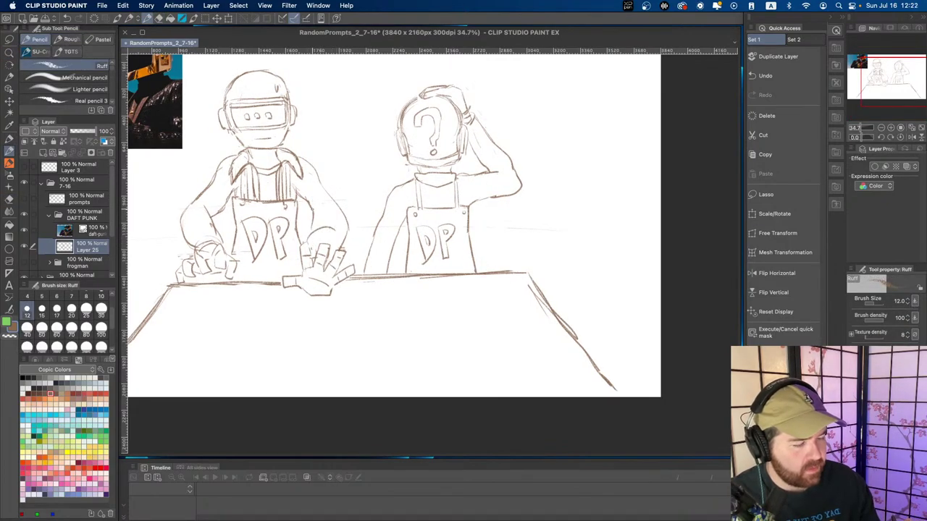
{"action": "key", "text": "super+z"}
{"action": "key", "text": "super+z"}
{"action": "left_click_drag", "start_coordinate": [322, 209], "coordinate": [310, 242]}
{"action": "key", "text": "super+z"}
{"action": "key", "text": "super+z"}
{"action": "key", "text": "super+z"}
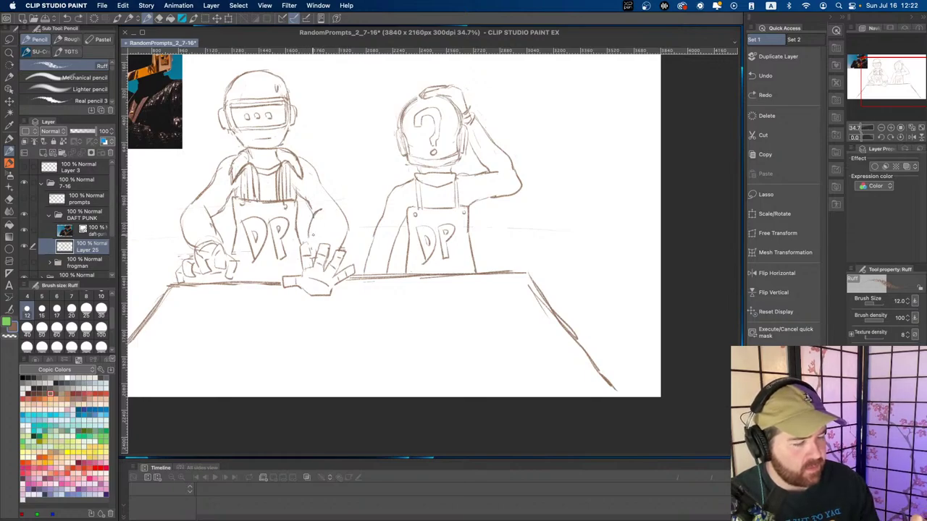
{"action": "key", "text": "super+z"}
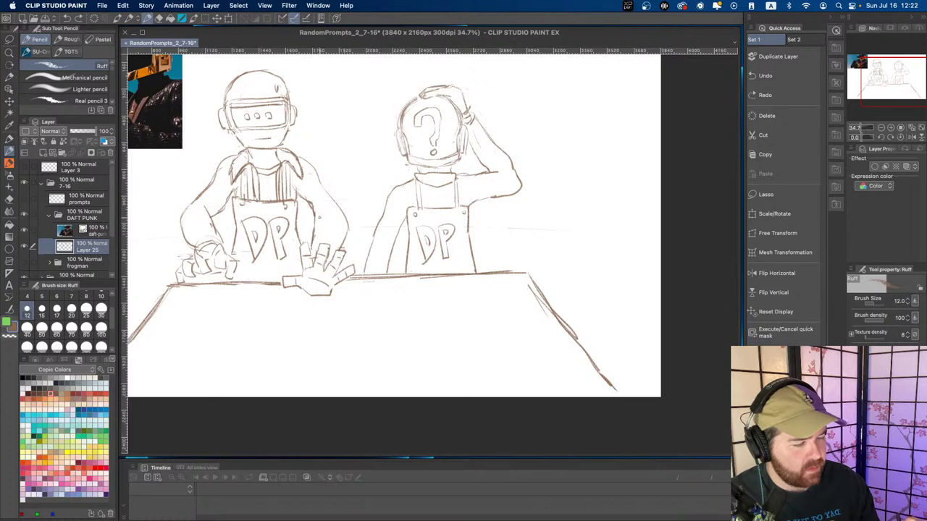
- Rework the first figure's sleeve above the flat hand, redrawing its inner and outer edges from elbow to wrist
{"action": "mouse_move", "coordinate": [318, 216]}
{"action": "left_mouse_down"}
{"action": "mouse_move", "coordinate": [313, 236]}
{"action": "mouse_move", "coordinate": [308, 200]}
{"action": "mouse_move", "coordinate": [317, 217]}
{"action": "left_mouse_up"}
{"action": "mouse_move", "coordinate": [333, 180]}
{"action": "left_mouse_down"}
{"action": "mouse_move", "coordinate": [346, 227]}
{"action": "mouse_move", "coordinate": [337, 251]}
{"action": "mouse_move", "coordinate": [324, 197]}
{"action": "mouse_move", "coordinate": [311, 245]}
{"action": "left_mouse_up"}
{"action": "key", "text": "super+z"}
{"action": "key", "text": "e"}
{"action": "key", "text": "p"}
{"action": "key", "text": "e"}
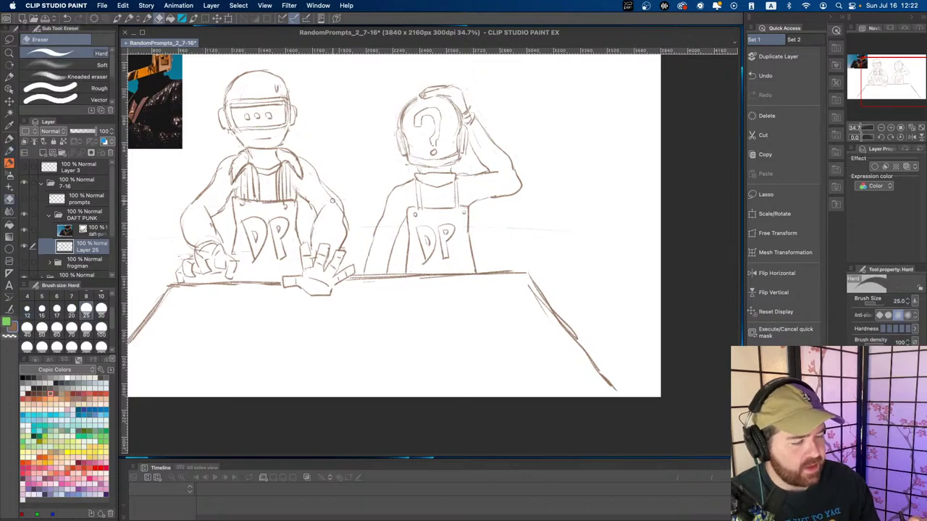
{"action": "key", "text": "/"}
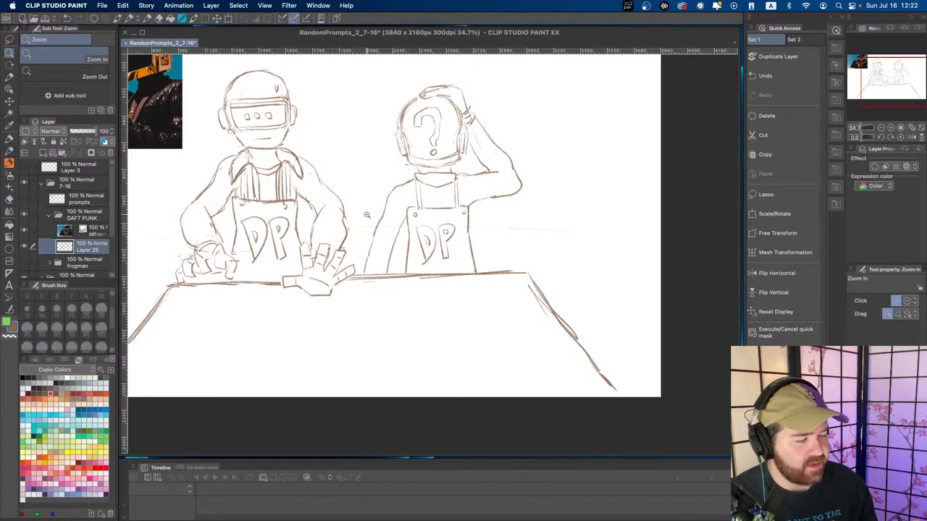
{"action": "left_click_drag", "start_coordinate": [368, 216], "coordinate": [355, 218]}
{"action": "mouse_move", "coordinate": [374, 275]}
{"action": "left_mouse_down"}
{"action": "mouse_move", "coordinate": [346, 264]}
{"action": "mouse_move", "coordinate": [377, 256]}
{"action": "mouse_move", "coordinate": [416, 280]}
{"action": "mouse_move", "coordinate": [337, 269]}
{"action": "left_mouse_up"}
{"action": "key", "text": "p"}
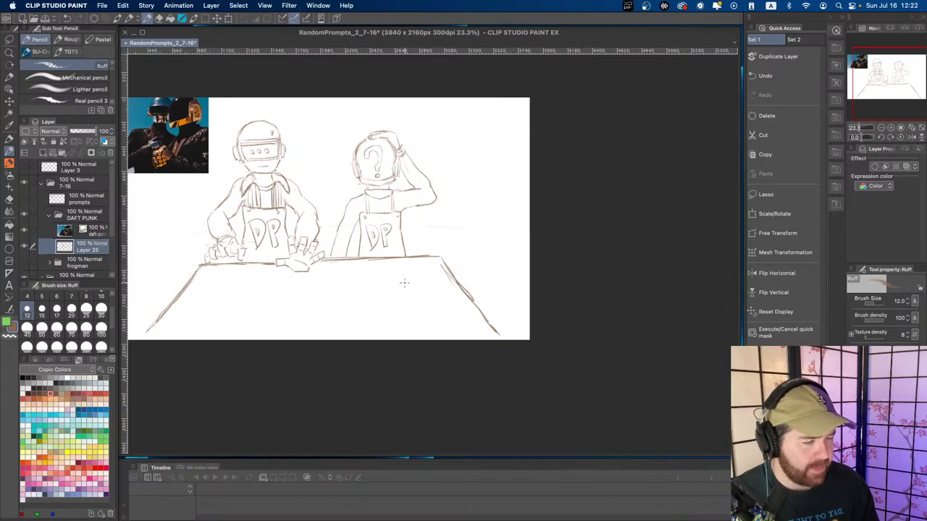
- Draw a slanted rolling pin with a handle at each end on the tabletop, parallel to the table edge below the curled hand
{"action": "scroll", "coordinate": [255, 294], "scroll_direction": "up", "scroll_amount": 2}
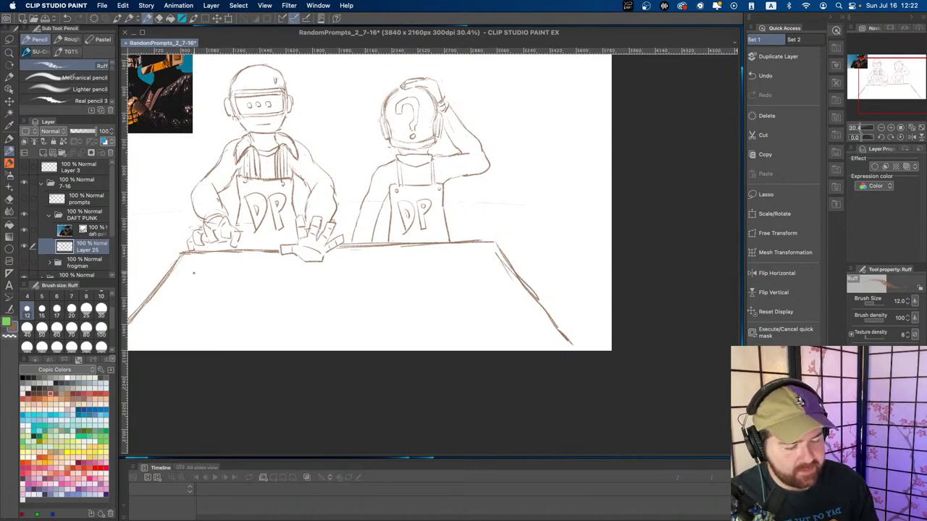
{"action": "mouse_move", "coordinate": [193, 272]}
{"action": "left_mouse_down"}
{"action": "mouse_move", "coordinate": [155, 324]}
{"action": "mouse_move", "coordinate": [169, 329]}
{"action": "mouse_move", "coordinate": [155, 328]}
{"action": "mouse_move", "coordinate": [181, 316]}
{"action": "mouse_move", "coordinate": [205, 271]}
{"action": "left_mouse_up"}
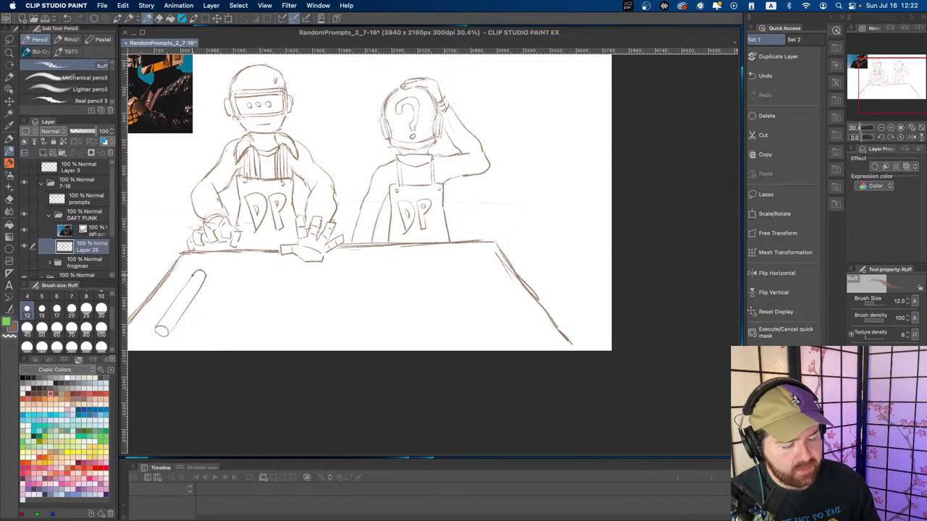
{"action": "left_click_drag", "start_coordinate": [189, 275], "coordinate": [201, 236]}
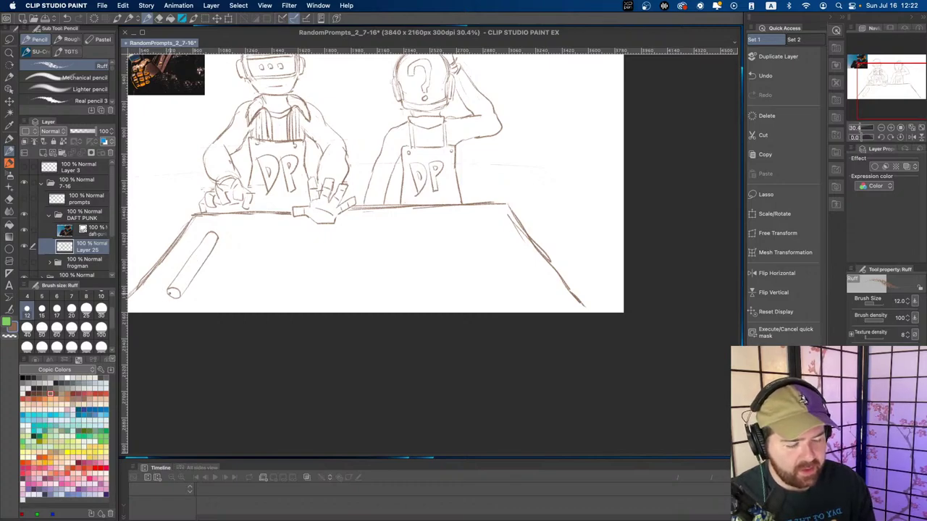
{"action": "left_click_drag", "start_coordinate": [169, 293], "coordinate": [167, 303]}
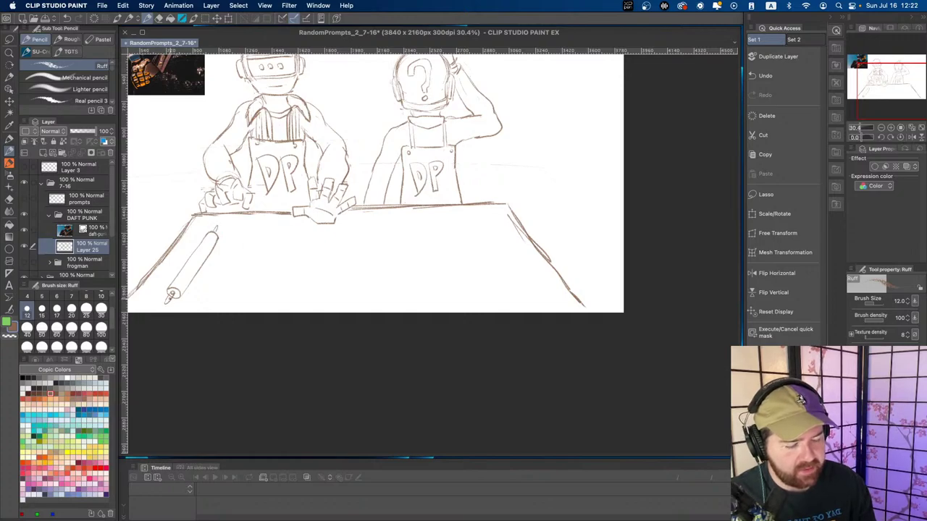
- Clean up the rolling pin's handle and add a wavy pattern along its body
{"action": "key", "text": "e"}
{"action": "key", "text": "p"}
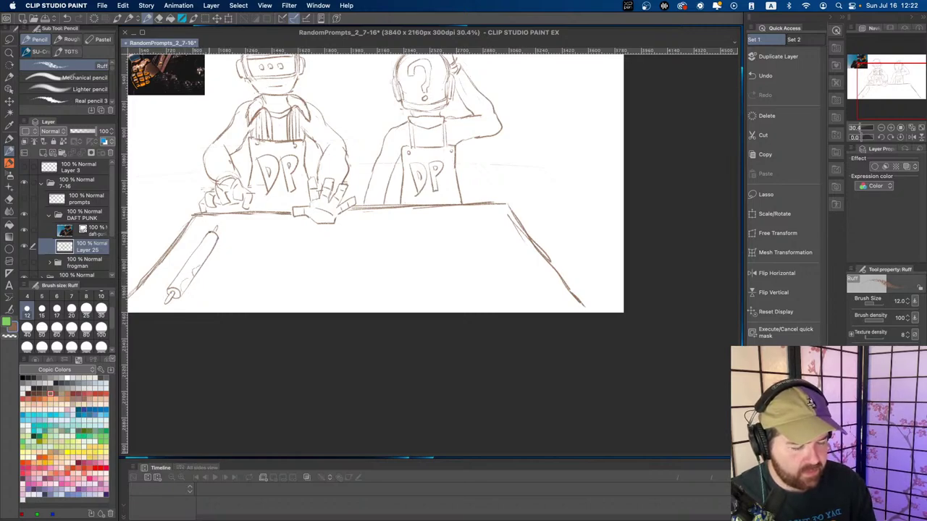
{"action": "key", "text": "super+z"}
{"action": "left_click_drag", "start_coordinate": [195, 270], "coordinate": [199, 258]}
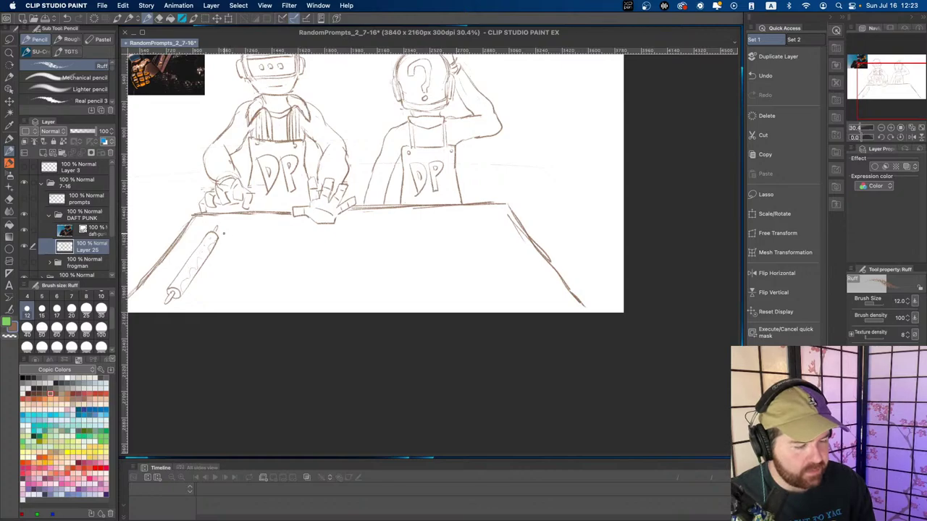
{"action": "left_click_drag", "start_coordinate": [248, 230], "coordinate": [282, 229]}
{"action": "key", "text": "super+z"}
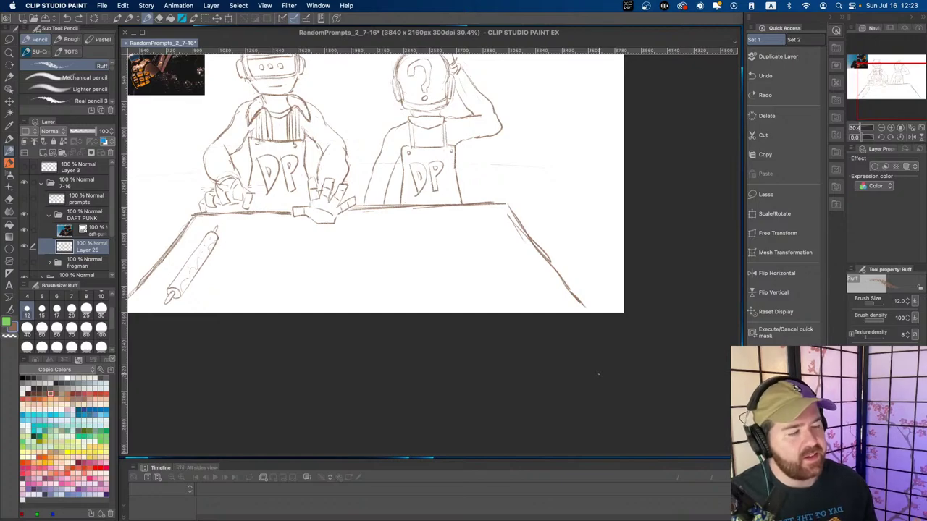
{"action": "left_click_drag", "start_coordinate": [409, 210], "coordinate": [375, 214]}
{"action": "left_click_drag", "start_coordinate": [406, 227], "coordinate": [388, 255]}
{"action": "left_click_drag", "start_coordinate": [417, 244], "coordinate": [398, 250]}
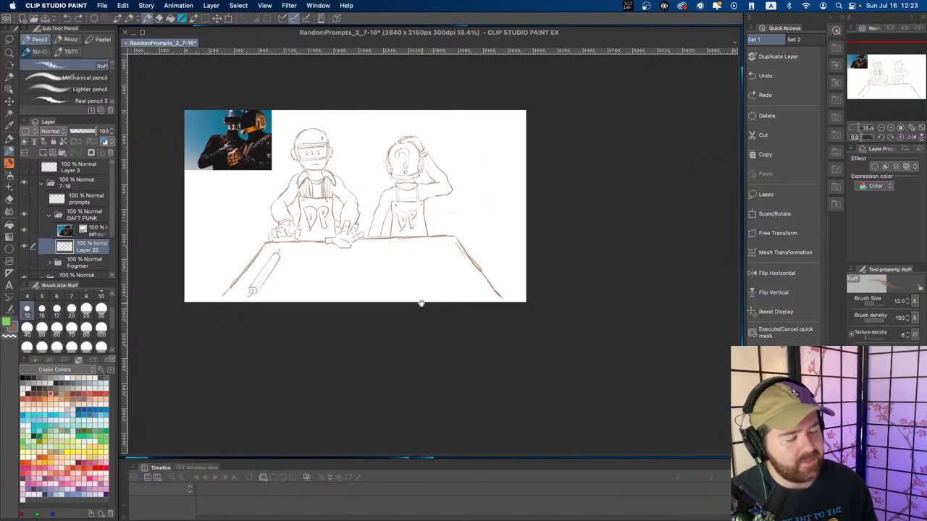
{"action": "left_click_drag", "start_coordinate": [420, 304], "coordinate": [407, 298]}
{"action": "left_click", "coordinate": [327, 255]}
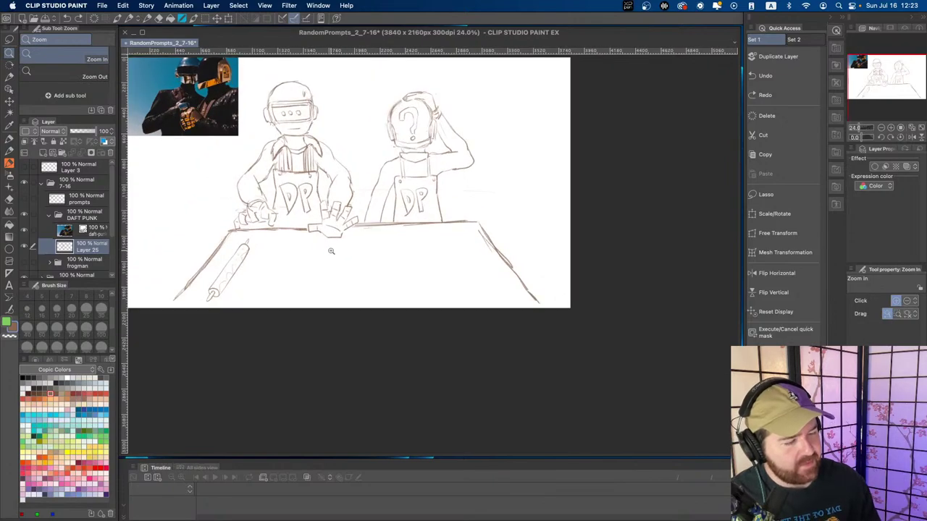
{"action": "key", "text": "p"}
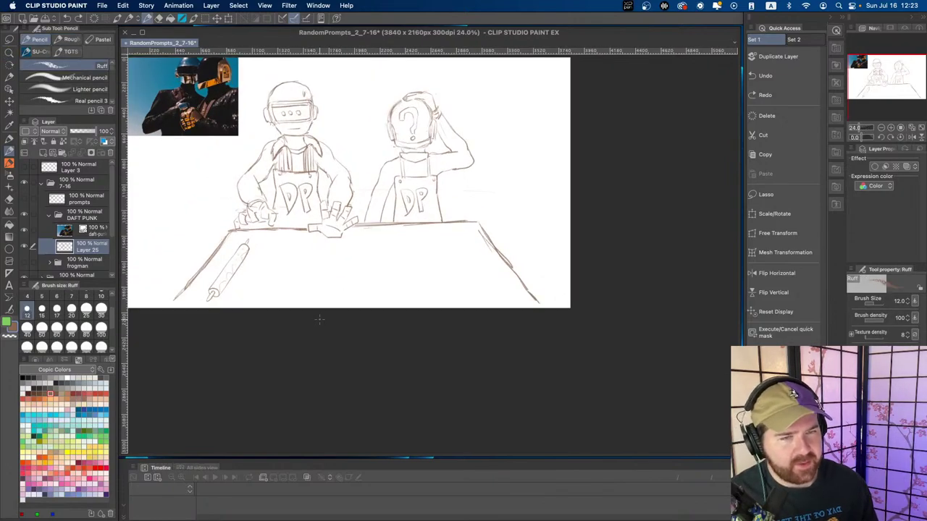
- Draw a lumpy mound of dough on the tabletop beside the rolling pin, with a bumpy upper edge and a rounded underside
{"action": "left_click_drag", "start_coordinate": [288, 254], "coordinate": [302, 248]}
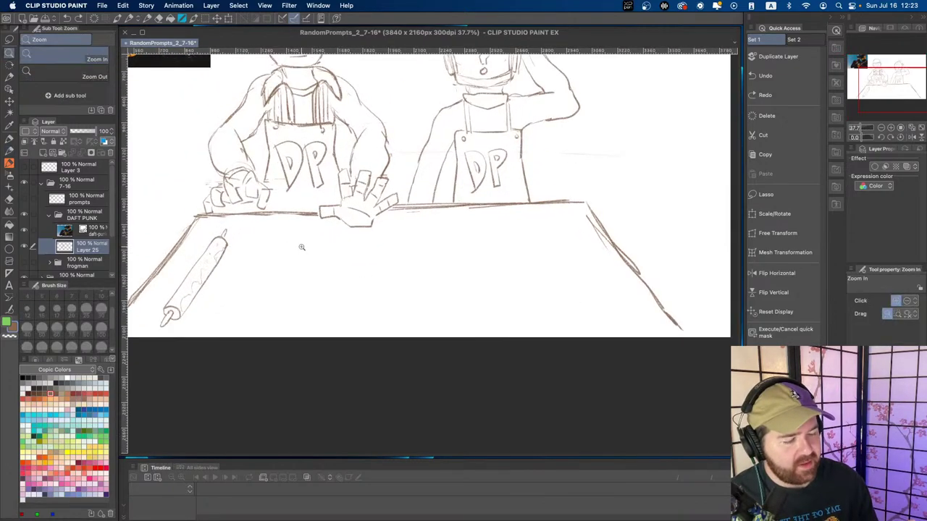
{"action": "key", "text": "p"}
{"action": "key", "text": "p"}
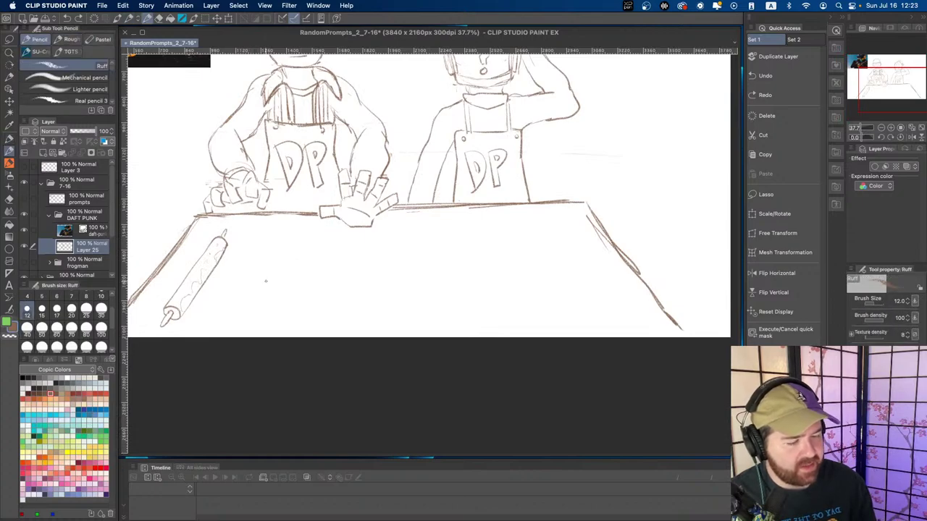
{"action": "mouse_move", "coordinate": [265, 281]}
{"action": "left_mouse_down"}
{"action": "mouse_move", "coordinate": [262, 240]}
{"action": "mouse_move", "coordinate": [276, 241]}
{"action": "mouse_move", "coordinate": [250, 272]}
{"action": "mouse_move", "coordinate": [282, 279]}
{"action": "mouse_move", "coordinate": [327, 271]}
{"action": "mouse_move", "coordinate": [346, 254]}
{"action": "left_mouse_up"}
{"action": "key", "text": "super+z"}
{"action": "mouse_move", "coordinate": [239, 265]}
{"action": "left_mouse_down"}
{"action": "mouse_move", "coordinate": [265, 225]}
{"action": "mouse_move", "coordinate": [297, 249]}
{"action": "mouse_move", "coordinate": [280, 236]}
{"action": "mouse_move", "coordinate": [309, 224]}
{"action": "mouse_move", "coordinate": [325, 244]}
{"action": "mouse_move", "coordinate": [317, 232]}
{"action": "mouse_move", "coordinate": [333, 224]}
{"action": "mouse_move", "coordinate": [344, 265]}
{"action": "left_mouse_up"}
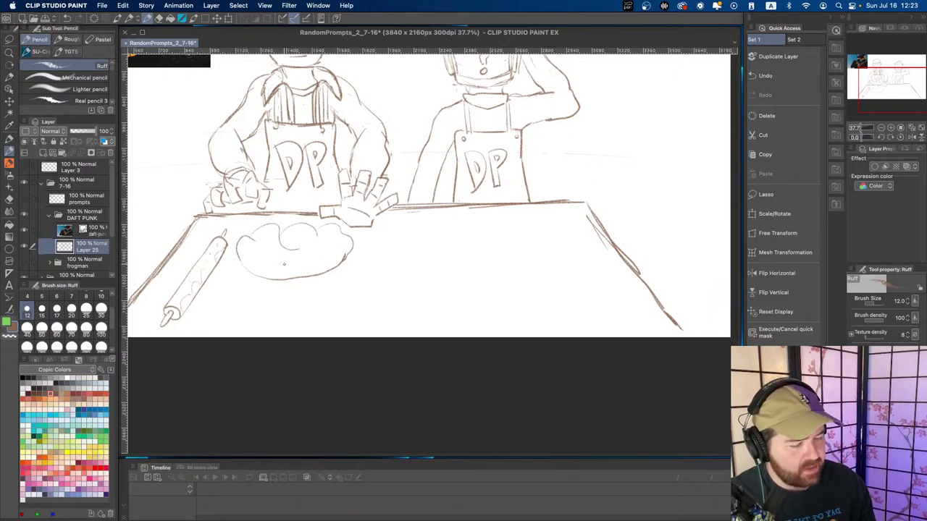
{"action": "mouse_move", "coordinate": [401, 274]}
{"action": "left_mouse_down"}
{"action": "mouse_move", "coordinate": [349, 288]}
{"action": "mouse_move", "coordinate": [389, 280]}
{"action": "mouse_move", "coordinate": [422, 296]}
{"action": "mouse_move", "coordinate": [395, 283]}
{"action": "left_mouse_up"}
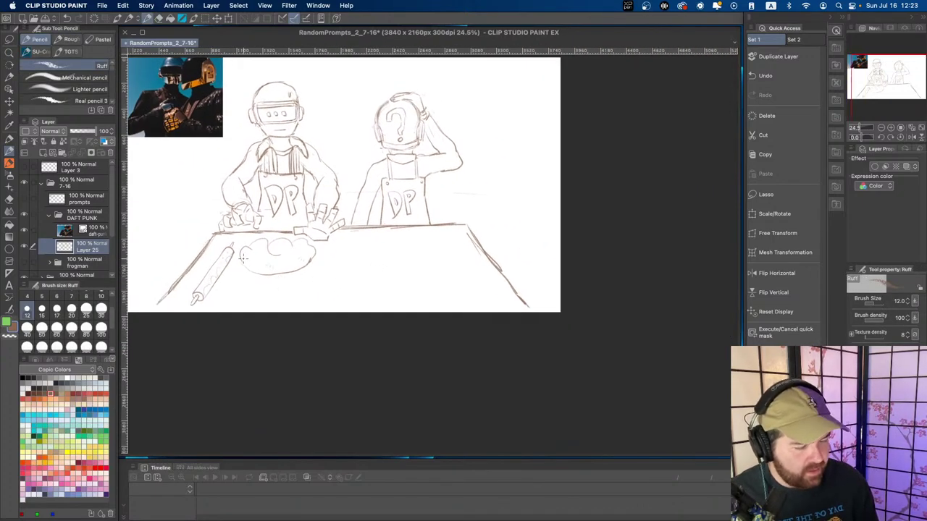
- Sketch a light, broken, wavy outline of spread flour around the tabletop, along the front, back and far right side
{"action": "scroll", "coordinate": [275, 258], "scroll_direction": "up", "scroll_amount": 3}
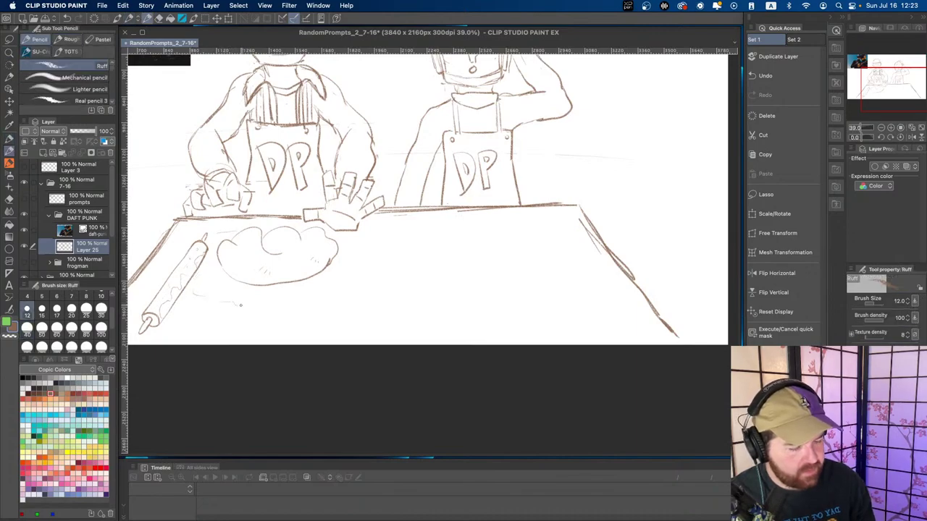
{"action": "left_click_drag", "start_coordinate": [292, 315], "coordinate": [381, 313]}
{"action": "left_click_drag", "start_coordinate": [420, 222], "coordinate": [452, 220]}
{"action": "left_click_drag", "start_coordinate": [463, 221], "coordinate": [537, 221]}
{"action": "key", "text": "super+z"}
{"action": "left_click_drag", "start_coordinate": [468, 221], "coordinate": [545, 215]}
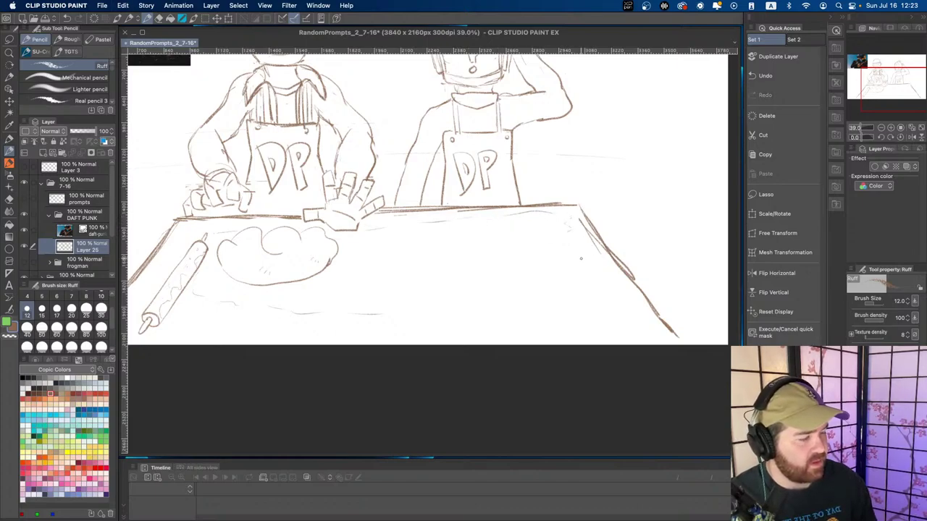
{"action": "mouse_move", "coordinate": [582, 305]}
{"action": "left_mouse_down"}
{"action": "mouse_move", "coordinate": [507, 323]}
{"action": "mouse_move", "coordinate": [391, 313]}
{"action": "left_mouse_up"}
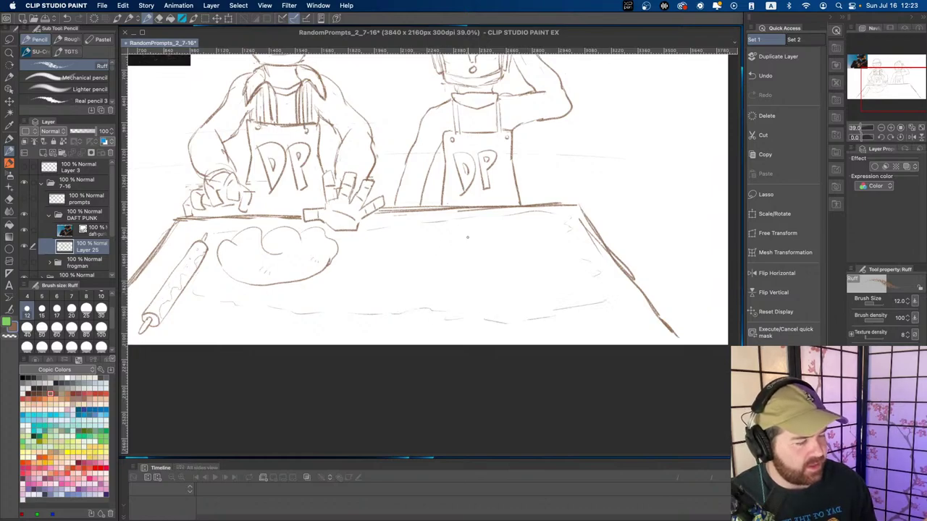
- Lightly sketch the curved underside of a second dough mound on the tabletop in front of the second figure
{"action": "left_click_drag", "start_coordinate": [481, 265], "coordinate": [541, 258]}
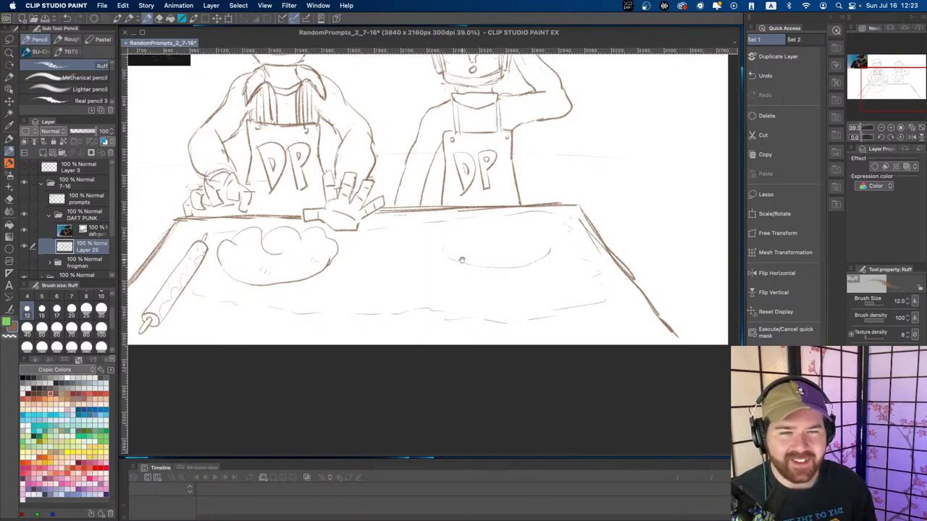
{"action": "left_click_drag", "start_coordinate": [481, 260], "coordinate": [426, 256]}
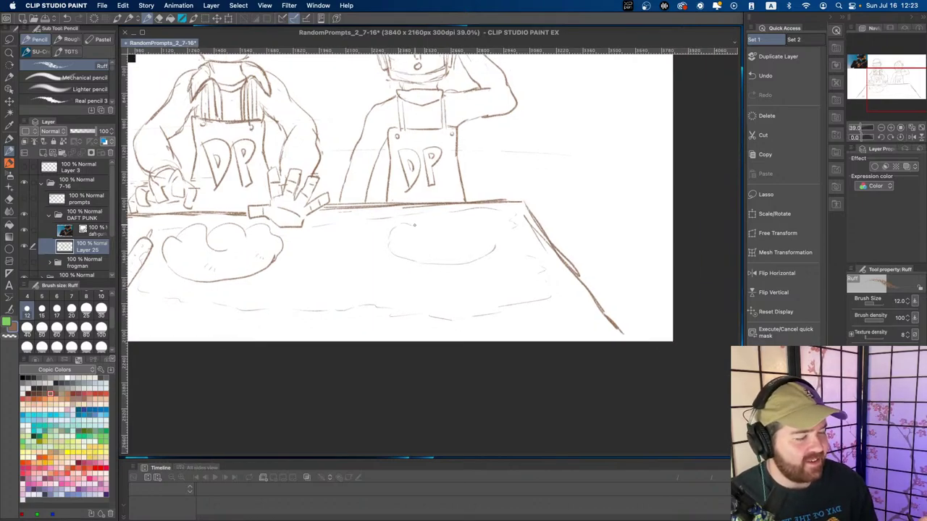
- Try to draw a row of rounded bumps along the upper edge of the second dough mound
{"action": "mouse_move", "coordinate": [411, 224]}
{"action": "left_mouse_down"}
{"action": "mouse_move", "coordinate": [465, 218]}
{"action": "mouse_move", "coordinate": [468, 229]}
{"action": "mouse_move", "coordinate": [502, 232]}
{"action": "left_mouse_up"}
{"action": "key", "text": "super+z"}
{"action": "left_click_drag", "start_coordinate": [459, 210], "coordinate": [469, 218]}
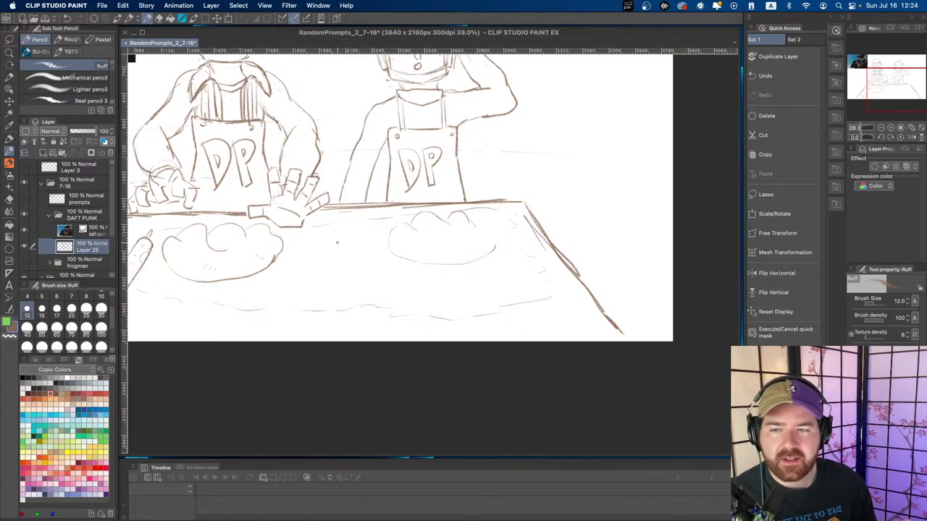
{"action": "scroll", "coordinate": [337, 243], "scroll_direction": "down", "scroll_amount": 3}
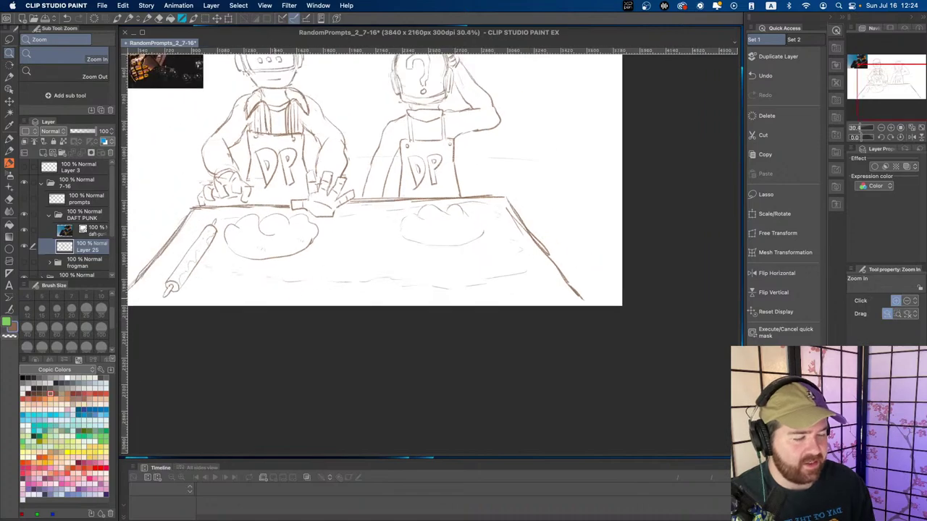
{"action": "key", "text": "p"}
{"action": "scroll", "coordinate": [434, 224], "scroll_direction": "up", "scroll_amount": 2}
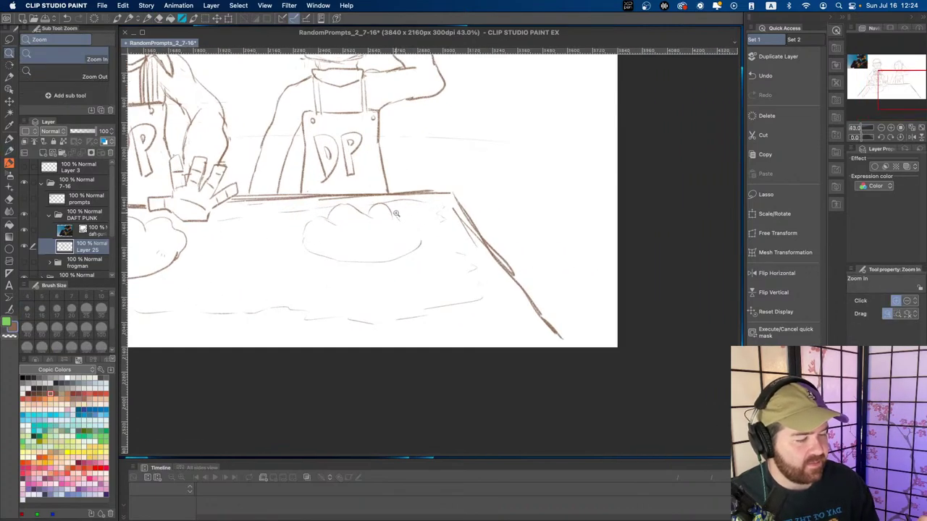
{"action": "key", "text": "p"}
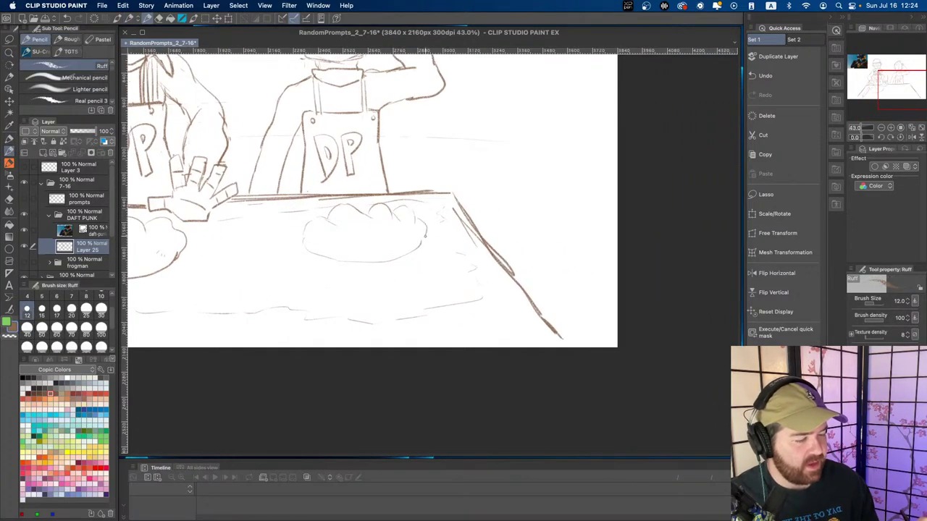
{"action": "key", "text": "/"}
{"action": "scroll", "coordinate": [420, 233], "scroll_direction": "down", "scroll_amount": 2}
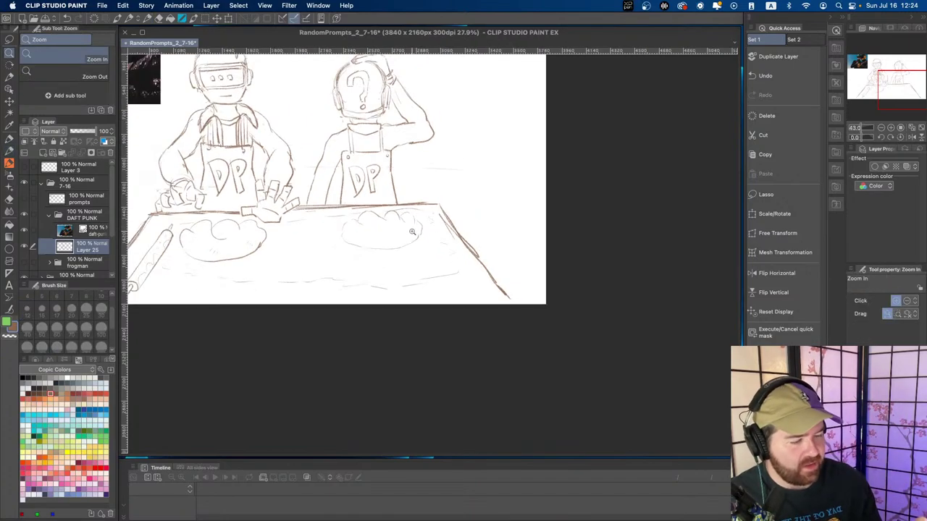
{"action": "key", "text": "p"}
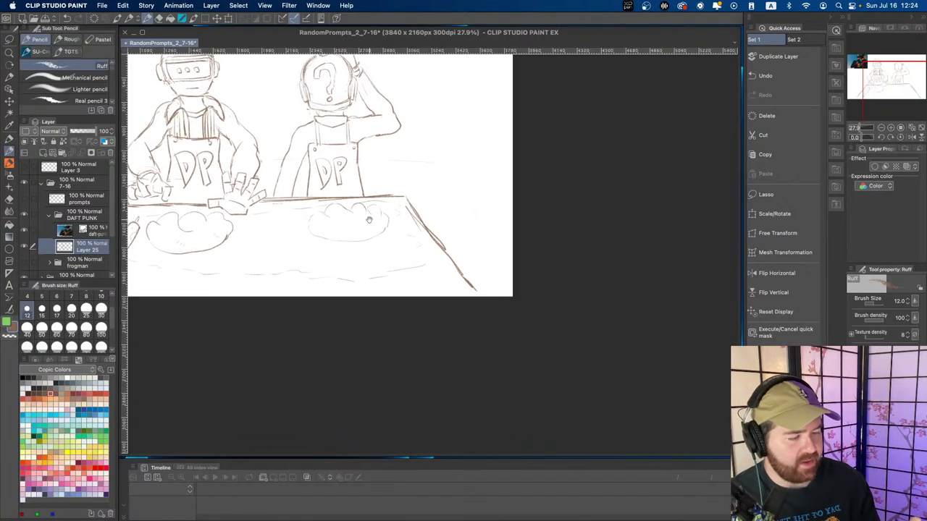
{"action": "key", "text": "/"}
{"action": "scroll", "coordinate": [377, 217], "scroll_direction": "up", "scroll_amount": 2}
{"action": "key", "text": "super+z"}
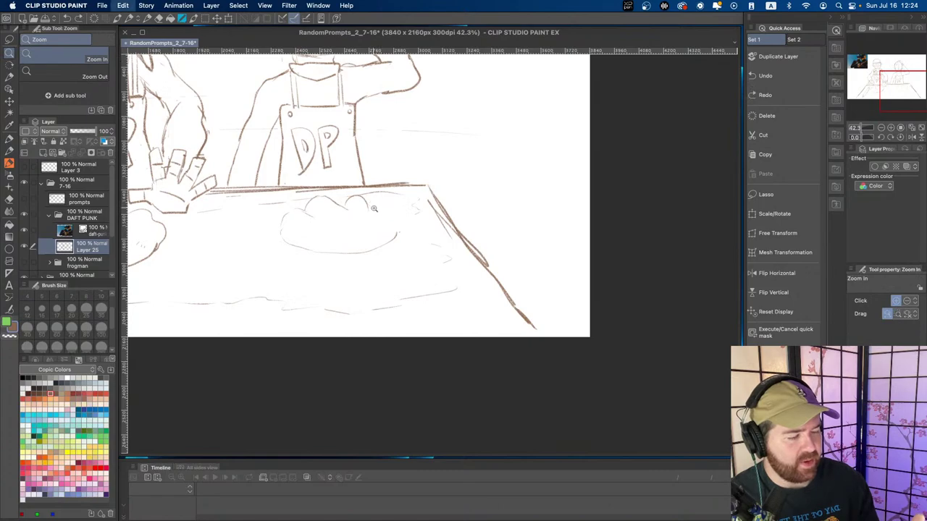
{"action": "key", "text": "super+z"}
{"action": "key", "text": "super+z"}
- Draw the second dough mound's bumpy outline, strengthen its underside and add short texture marks inside
{"action": "key", "text": "p"}
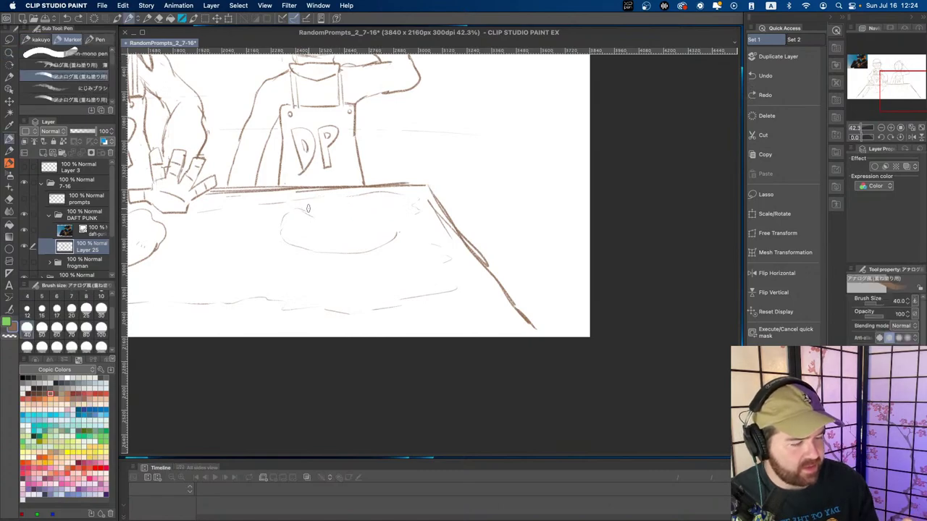
{"action": "mouse_move", "coordinate": [306, 212]}
{"action": "left_mouse_down"}
{"action": "mouse_move", "coordinate": [339, 207]}
{"action": "mouse_move", "coordinate": [312, 201]}
{"action": "mouse_move", "coordinate": [355, 201]}
{"action": "mouse_move", "coordinate": [388, 225]}
{"action": "mouse_move", "coordinate": [370, 212]}
{"action": "mouse_move", "coordinate": [378, 199]}
{"action": "mouse_move", "coordinate": [411, 231]}
{"action": "mouse_move", "coordinate": [379, 256]}
{"action": "mouse_move", "coordinate": [320, 256]}
{"action": "mouse_move", "coordinate": [280, 233]}
{"action": "mouse_move", "coordinate": [291, 246]}
{"action": "mouse_move", "coordinate": [338, 253]}
{"action": "mouse_move", "coordinate": [369, 251]}
{"action": "mouse_move", "coordinate": [396, 235]}
{"action": "mouse_move", "coordinate": [368, 219]}
{"action": "left_mouse_up"}
{"action": "key", "text": "super+z"}
{"action": "key", "text": "e"}
{"action": "key", "text": "p"}
{"action": "key", "text": "e"}
{"action": "key", "text": "p"}
{"action": "key", "text": "e"}
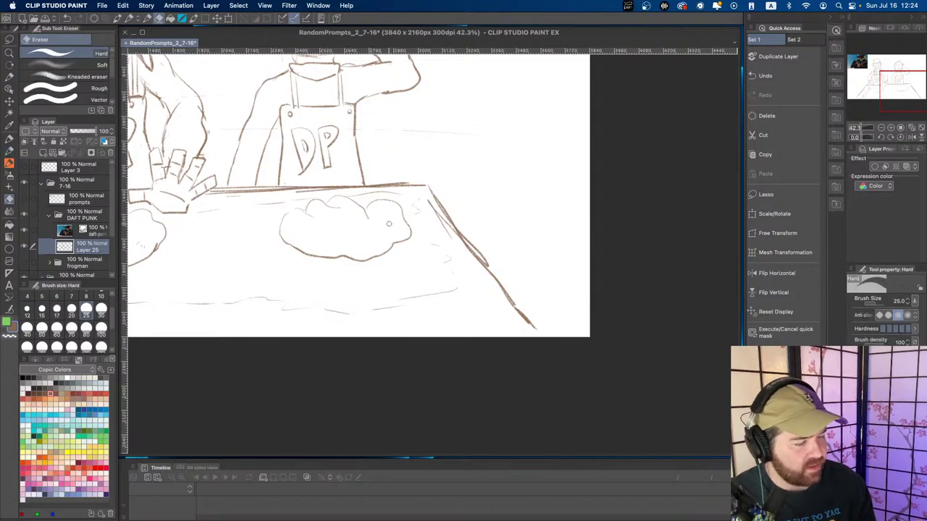
{"action": "key", "text": "p"}
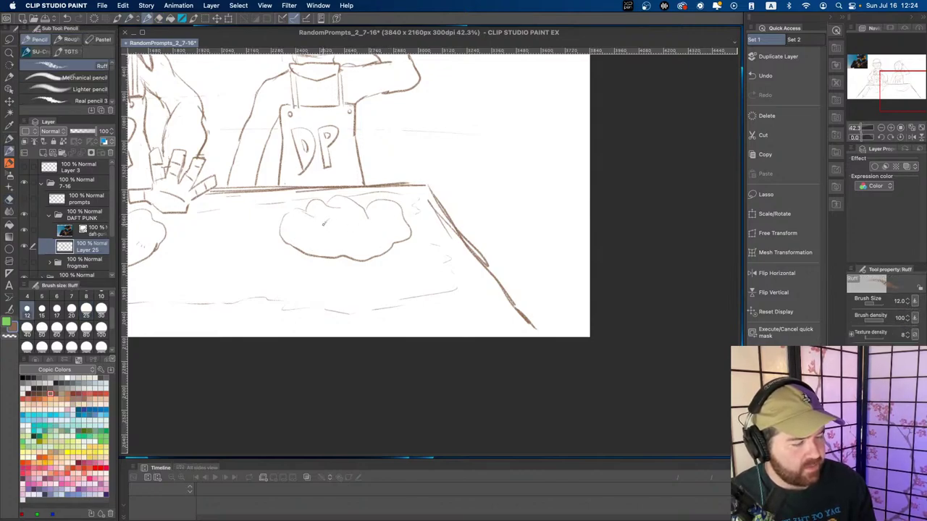
- Erase the table's far right corner and draw a small lumpy shape overlapping the edge in its place
{"action": "key", "text": "e"}
{"action": "mouse_move", "coordinate": [429, 200]}
{"action": "left_mouse_down"}
{"action": "mouse_move", "coordinate": [493, 266]}
{"action": "mouse_move", "coordinate": [430, 193]}
{"action": "mouse_move", "coordinate": [444, 197]}
{"action": "mouse_move", "coordinate": [427, 209]}
{"action": "mouse_move", "coordinate": [448, 230]}
{"action": "mouse_move", "coordinate": [438, 212]}
{"action": "mouse_move", "coordinate": [427, 217]}
{"action": "mouse_move", "coordinate": [453, 231]}
{"action": "mouse_move", "coordinate": [444, 198]}
{"action": "mouse_move", "coordinate": [469, 251]}
{"action": "left_mouse_up"}
{"action": "key", "text": "p"}
{"action": "key", "text": "ctrl+z"}
{"action": "left_click_drag", "start_coordinate": [448, 220], "coordinate": [453, 230]}
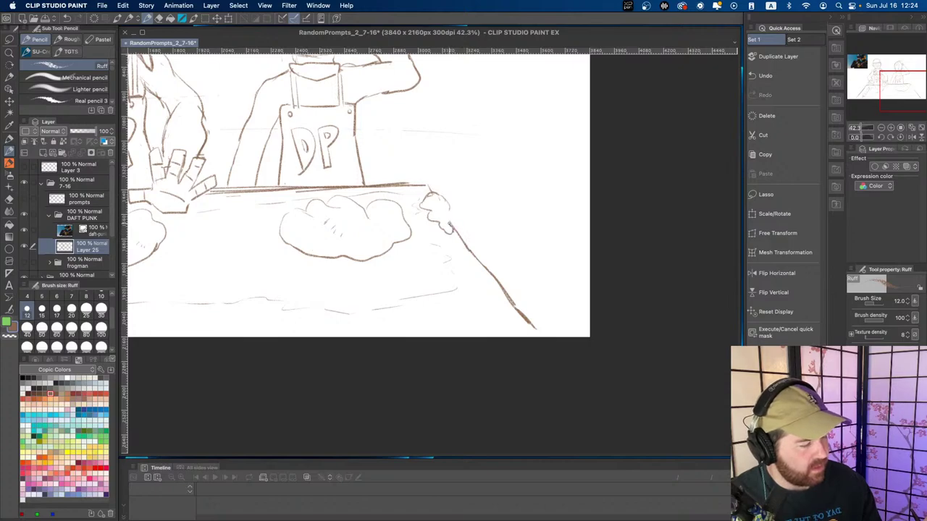
- Erase the table's far left corner beside the rolling pin and draw a matching lumpy shape over it
{"action": "scroll", "coordinate": [461, 225], "scroll_direction": "down", "scroll_amount": 3}
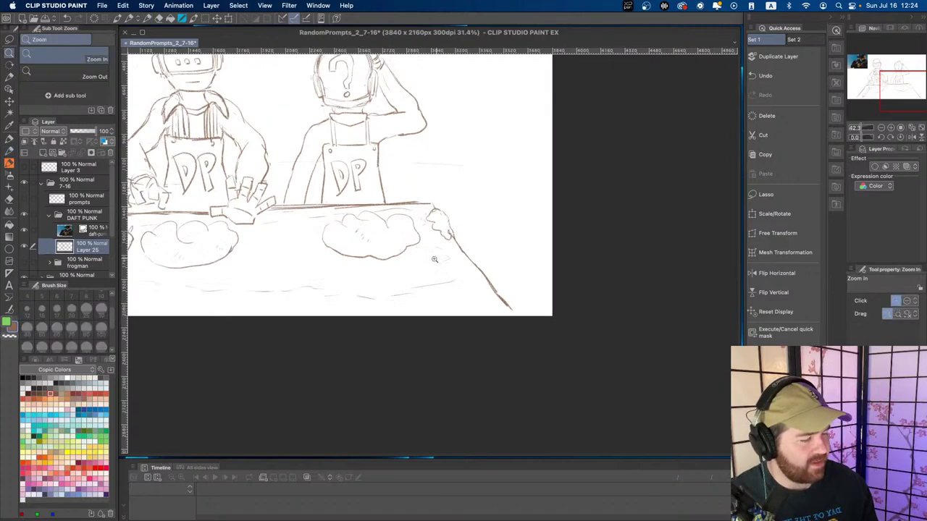
{"action": "left_click_drag", "start_coordinate": [225, 299], "coordinate": [321, 284]}
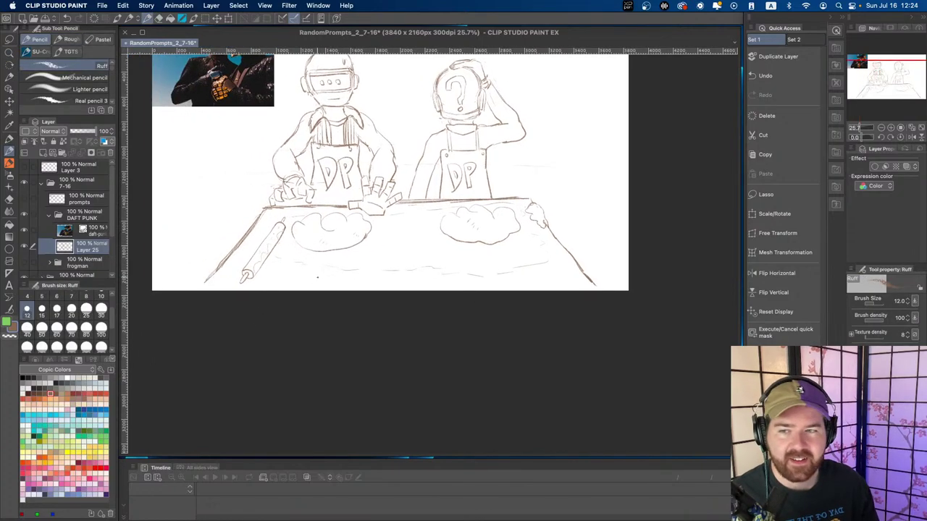
{"action": "key", "text": "super+space"}
{"action": "mouse_move", "coordinate": [260, 219]}
{"action": "left_mouse_down"}
{"action": "mouse_move", "coordinate": [312, 219]}
{"action": "mouse_move", "coordinate": [252, 228]}
{"action": "mouse_move", "coordinate": [262, 211]}
{"action": "left_mouse_up"}
{"action": "key", "text": "e"}
{"action": "key", "text": "p"}
{"action": "key", "text": "e"}
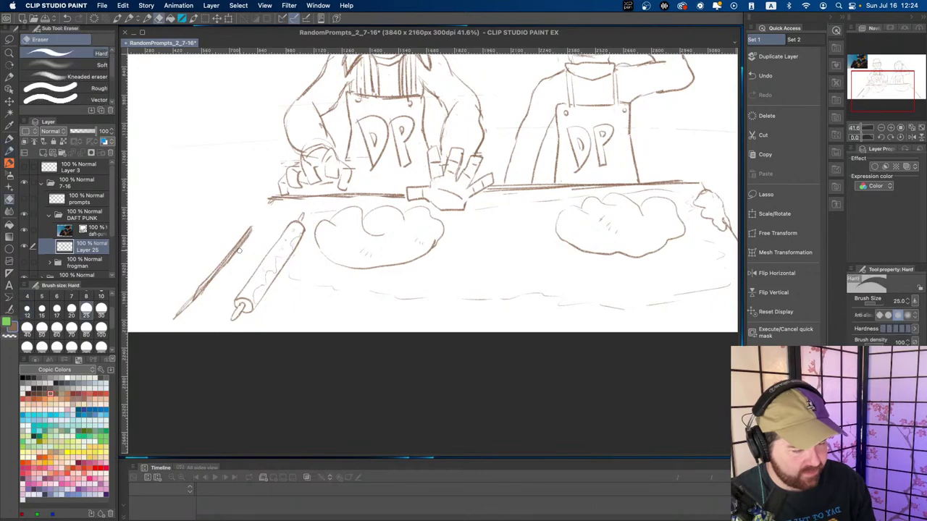
{"action": "key", "text": "p"}
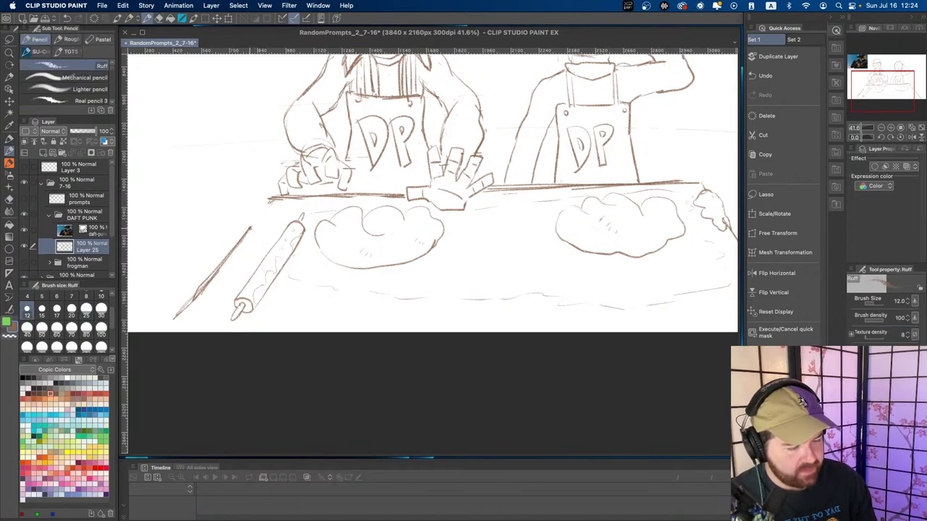
{"action": "mouse_move", "coordinate": [242, 224]}
{"action": "left_mouse_down"}
{"action": "mouse_move", "coordinate": [263, 207]}
{"action": "mouse_move", "coordinate": [279, 210]}
{"action": "mouse_move", "coordinate": [266, 218]}
{"action": "mouse_move", "coordinate": [267, 227]}
{"action": "mouse_move", "coordinate": [247, 211]}
{"action": "mouse_move", "coordinate": [237, 239]}
{"action": "left_mouse_up"}
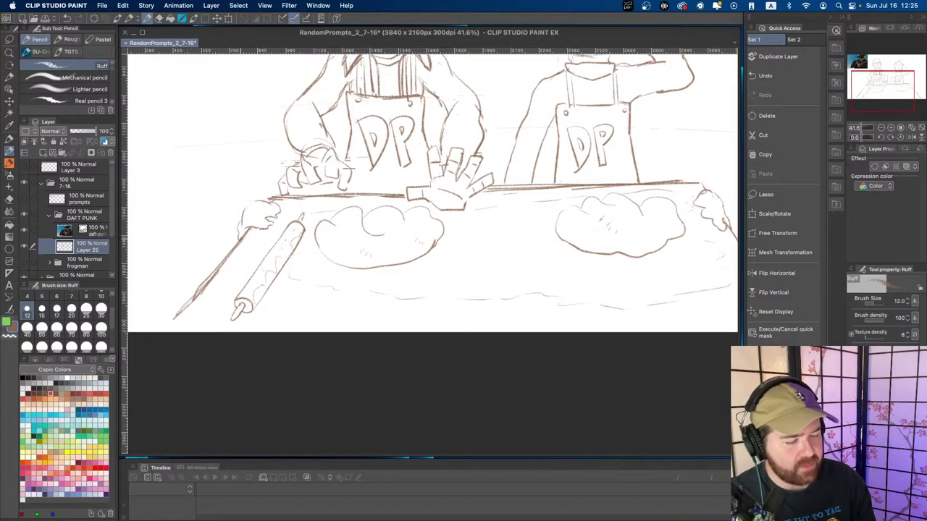
- Clean up the rough doubled lines along the top of the first figure's visor with the eraser
{"action": "left_click_drag", "start_coordinate": [253, 278], "coordinate": [181, 282]}
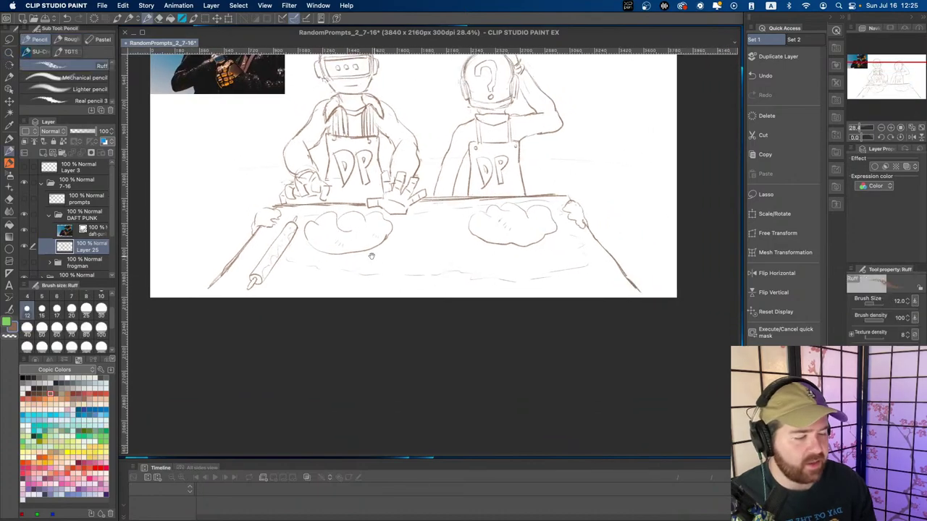
{"action": "left_click_drag", "start_coordinate": [370, 254], "coordinate": [348, 253]}
{"action": "left_click_drag", "start_coordinate": [294, 268], "coordinate": [233, 365]}
{"action": "left_click_drag", "start_coordinate": [364, 280], "coordinate": [338, 288]}
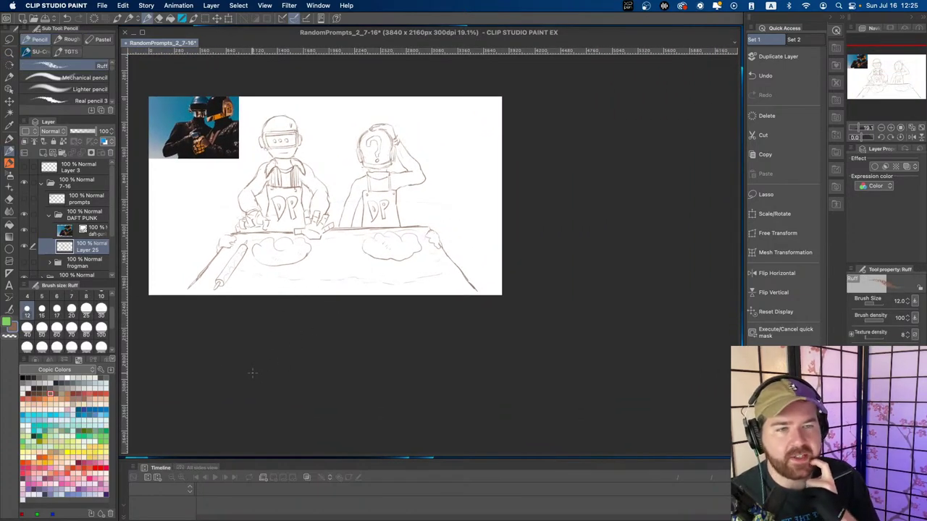
{"action": "left_click_drag", "start_coordinate": [272, 123], "coordinate": [308, 99]}
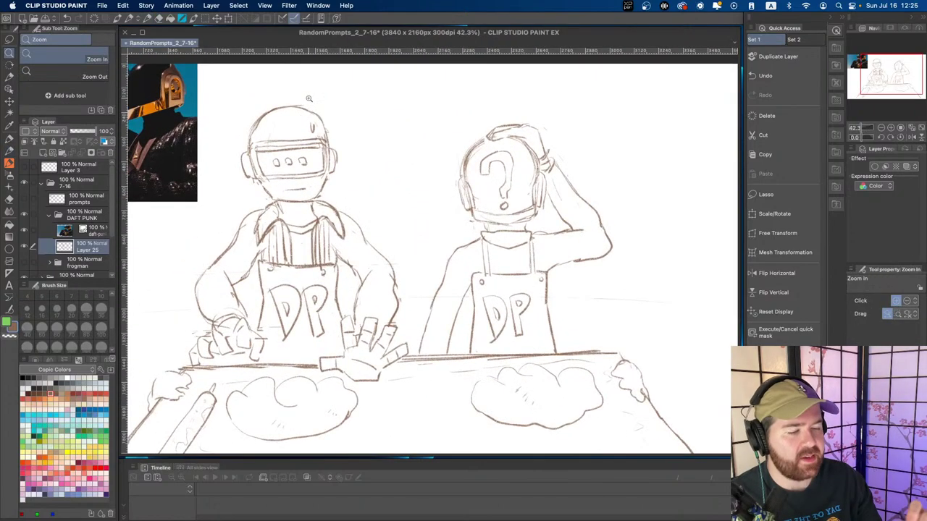
{"action": "key", "text": "e"}
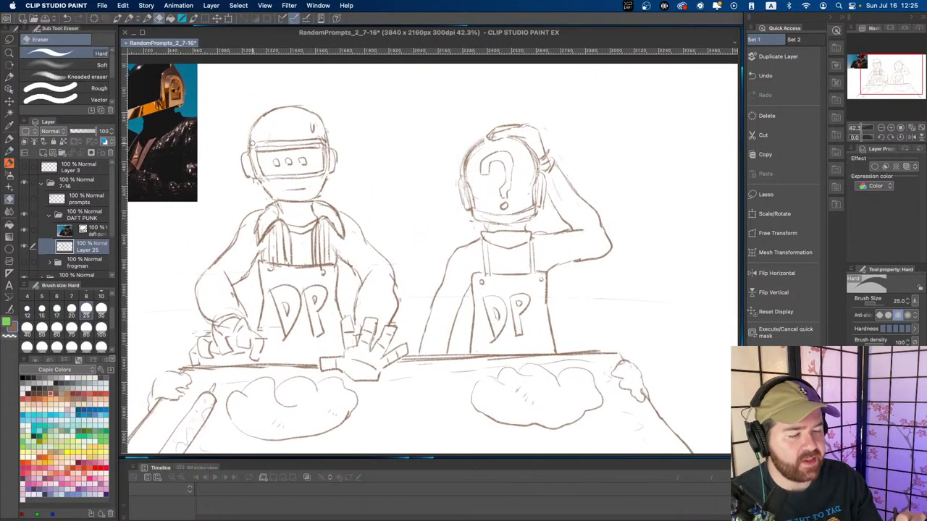
{"action": "key", "text": "p"}
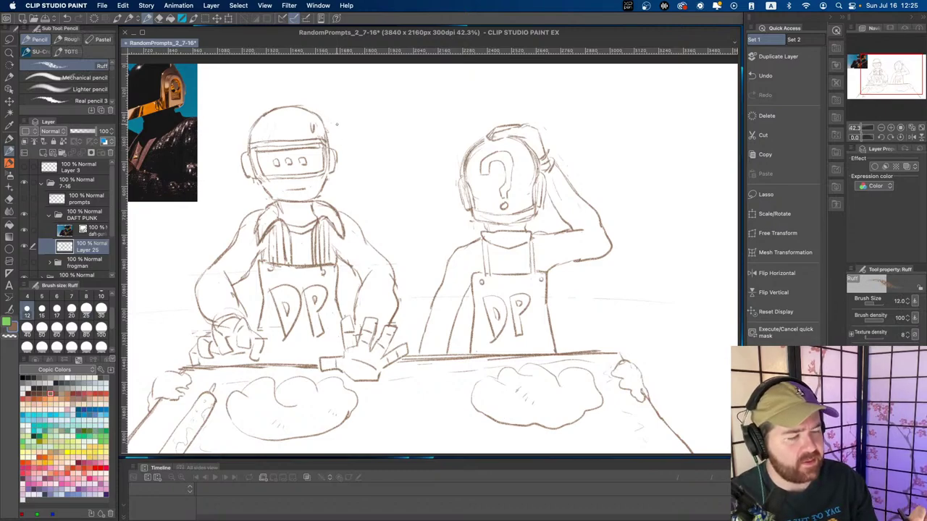
{"action": "scroll", "coordinate": [267, 132], "scroll_direction": "up", "scroll_amount": 3}
{"action": "key", "text": "e"}
{"action": "left_click_drag", "start_coordinate": [237, 152], "coordinate": [355, 138]}
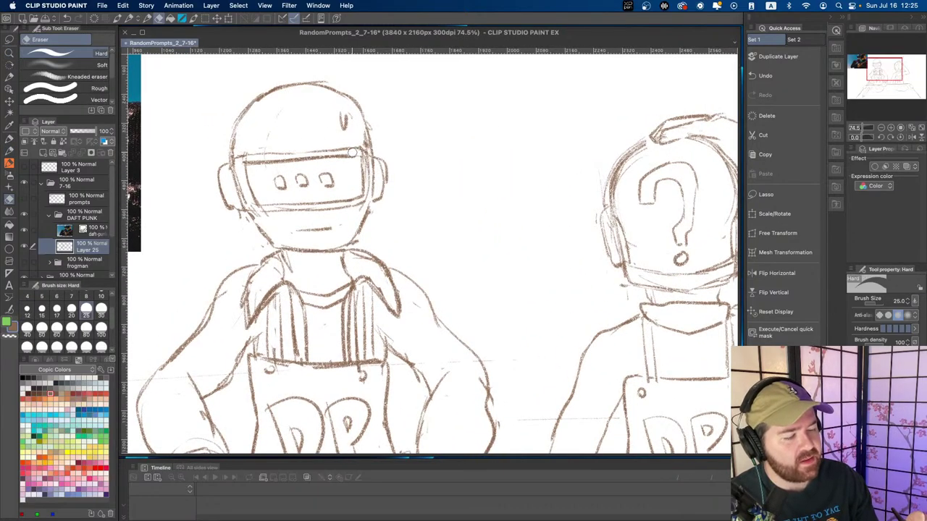
- Redraw the thin upper line above the first figure's visor with the Ruff pencil
{"action": "key", "text": "/"}
{"action": "left_click_drag", "start_coordinate": [280, 157], "coordinate": [303, 153]}
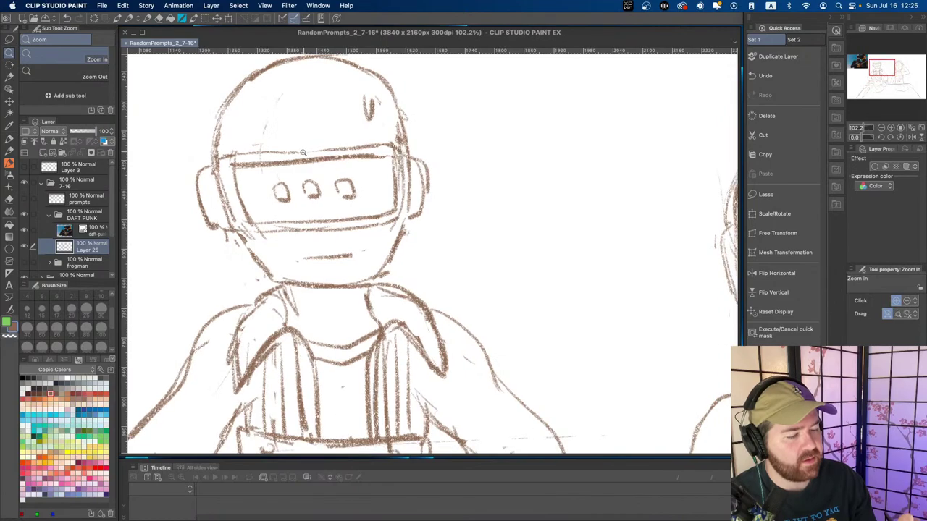
{"action": "key", "text": "p"}
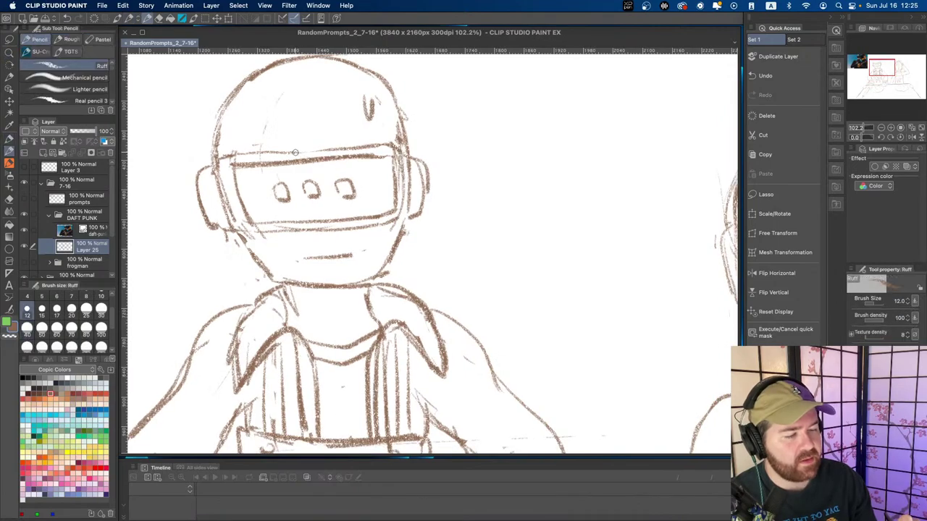
{"action": "key", "text": "/"}
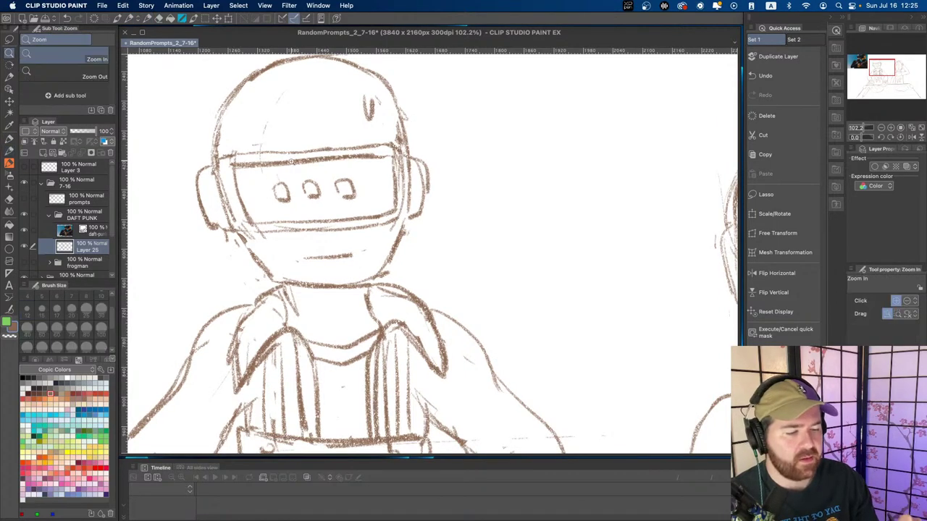
{"action": "mouse_move", "coordinate": [288, 157]}
{"action": "left_mouse_down"}
{"action": "mouse_move", "coordinate": [253, 193]}
{"action": "mouse_move", "coordinate": [271, 178]}
{"action": "mouse_move", "coordinate": [259, 154]}
{"action": "mouse_move", "coordinate": [267, 147]}
{"action": "mouse_move", "coordinate": [345, 147]}
{"action": "mouse_move", "coordinate": [261, 151]}
{"action": "mouse_move", "coordinate": [343, 185]}
{"action": "mouse_move", "coordinate": [316, 186]}
{"action": "left_mouse_up"}
{"action": "key", "text": "p"}
{"action": "key", "text": "/"}
{"action": "left_click_drag", "start_coordinate": [406, 268], "coordinate": [334, 257]}
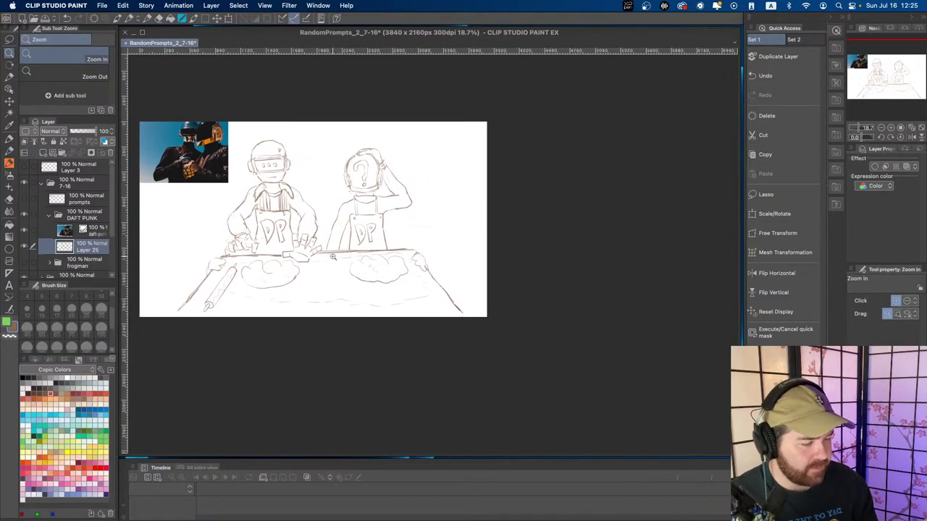
- Draw a lumpy flour mound with small clumps beside it along the table's front area with the Ruff pencil
{"action": "left_click_drag", "start_coordinate": [340, 304], "coordinate": [350, 299]}
{"action": "key", "text": "p"}
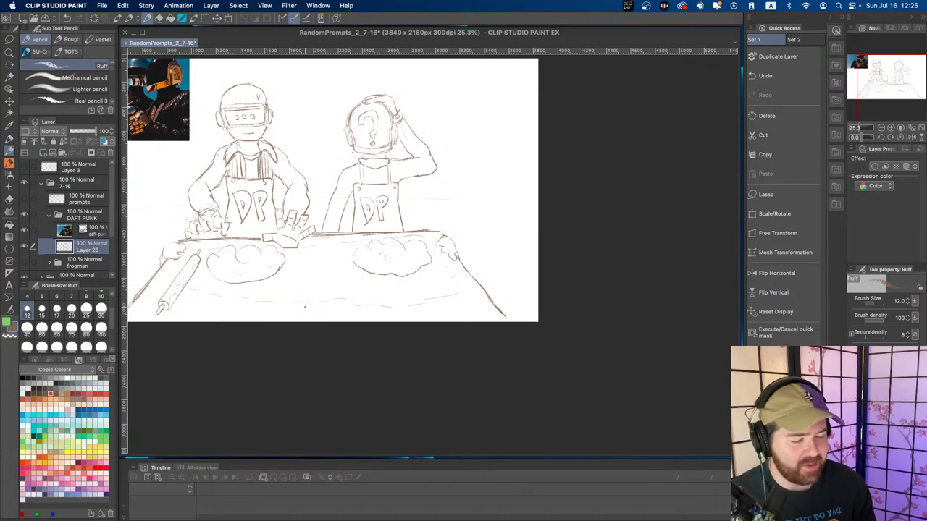
{"action": "key", "text": "e"}
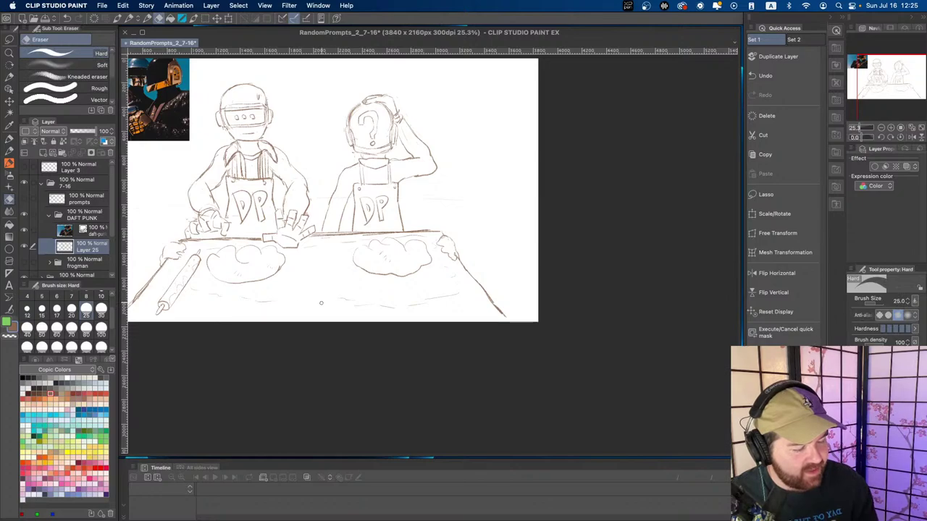
{"action": "key", "text": "p"}
{"action": "mouse_move", "coordinate": [287, 303]}
{"action": "left_mouse_down"}
{"action": "mouse_move", "coordinate": [317, 304]}
{"action": "mouse_move", "coordinate": [305, 293]}
{"action": "left_mouse_up"}
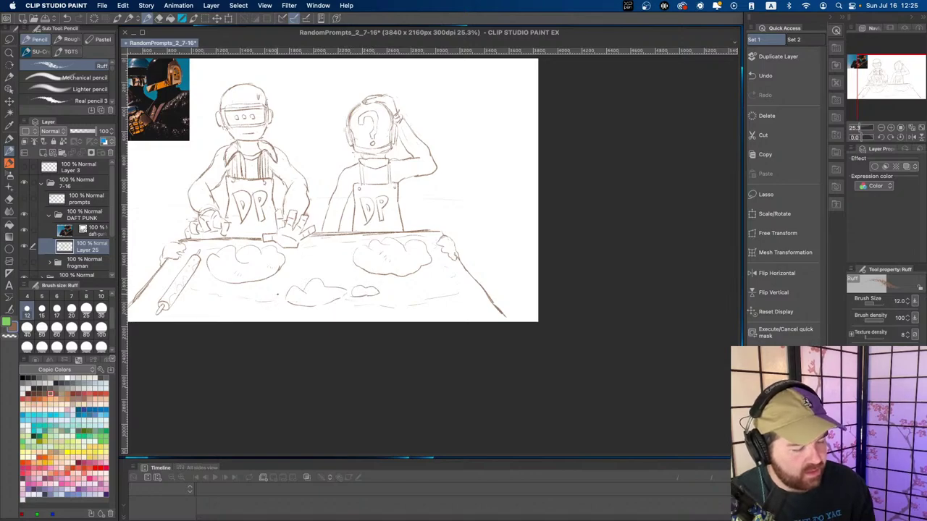
{"action": "left_click_drag", "start_coordinate": [271, 292], "coordinate": [272, 299]}
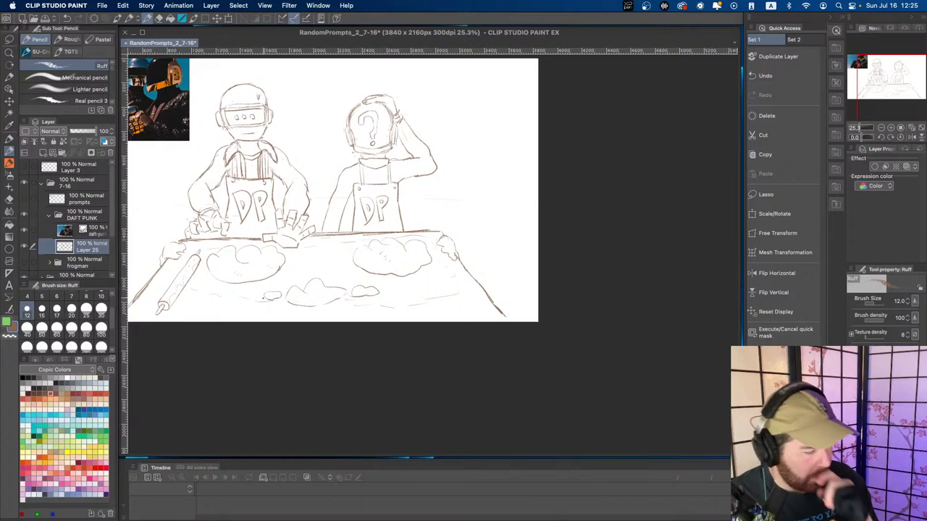
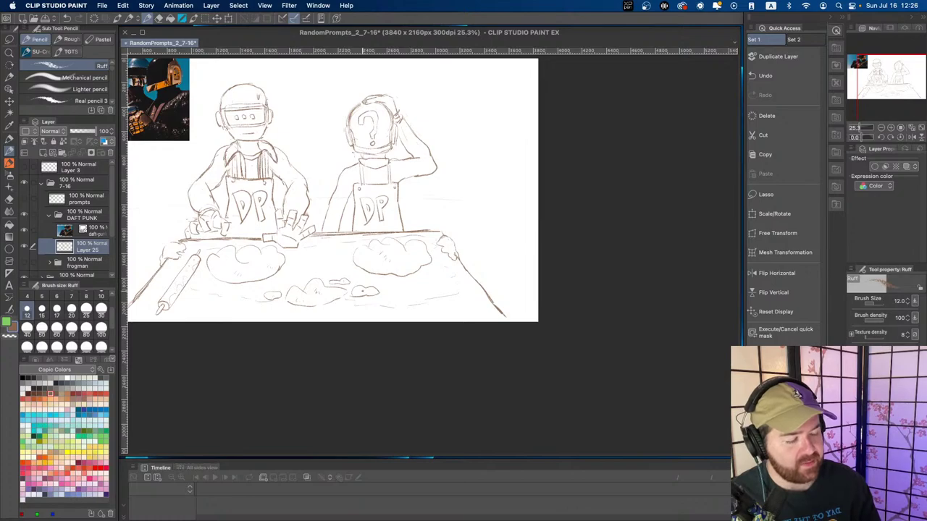
- Add short texture marks inside the central flour mound and undo the last stroke
{"action": "left_click", "coordinate": [366, 305], "text": "alt+super"}
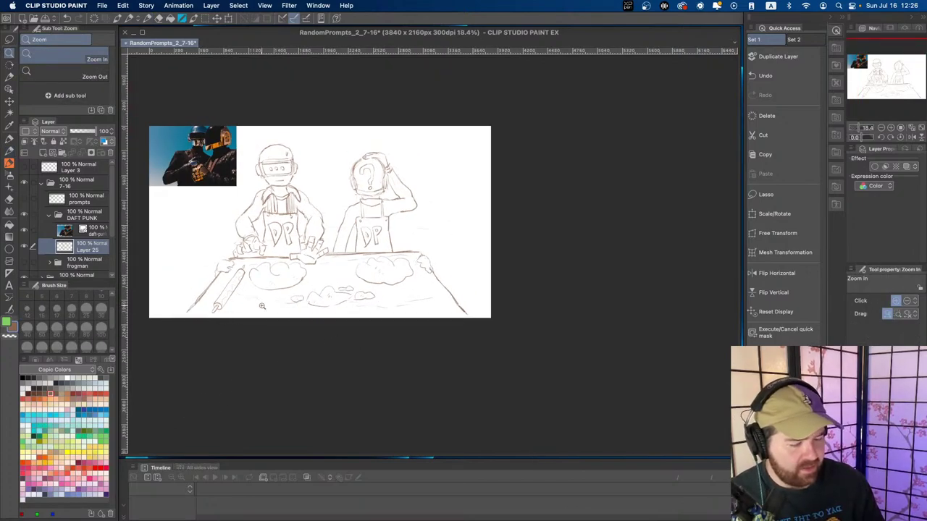
{"action": "left_click", "coordinate": [202, 295], "text": "super"}
{"action": "left_click", "coordinate": [202, 295], "text": "super"}
{"action": "key", "text": "e"}
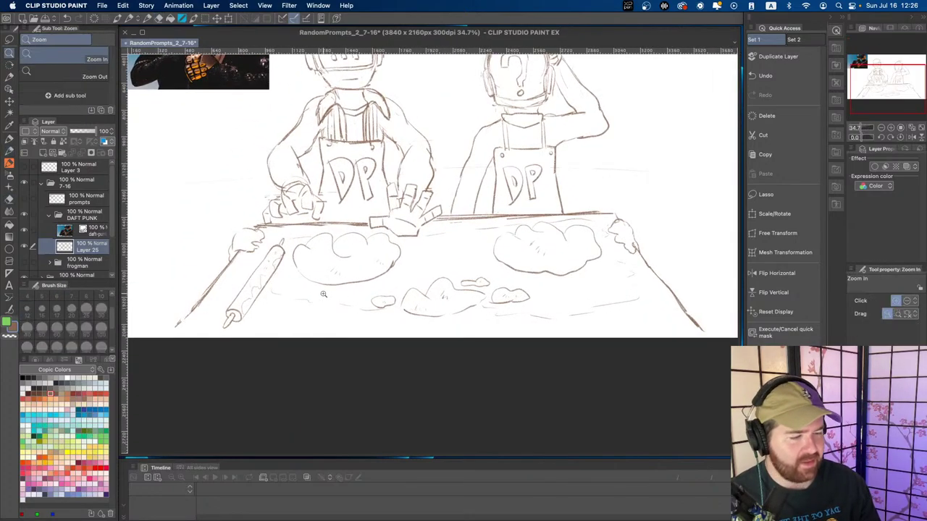
{"action": "left_click_drag", "start_coordinate": [336, 293], "coordinate": [311, 304]}
{"action": "left_click_drag", "start_coordinate": [366, 296], "coordinate": [387, 293]}
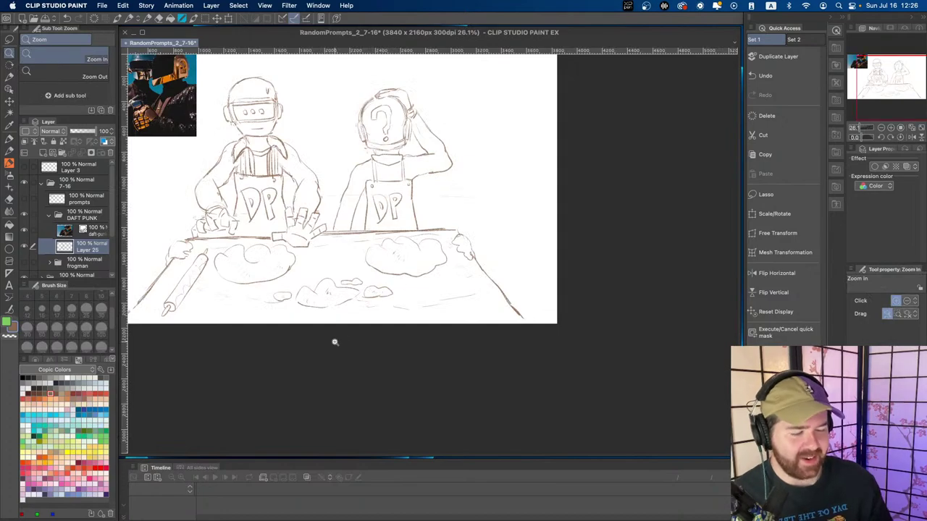
{"action": "key", "text": "p"}
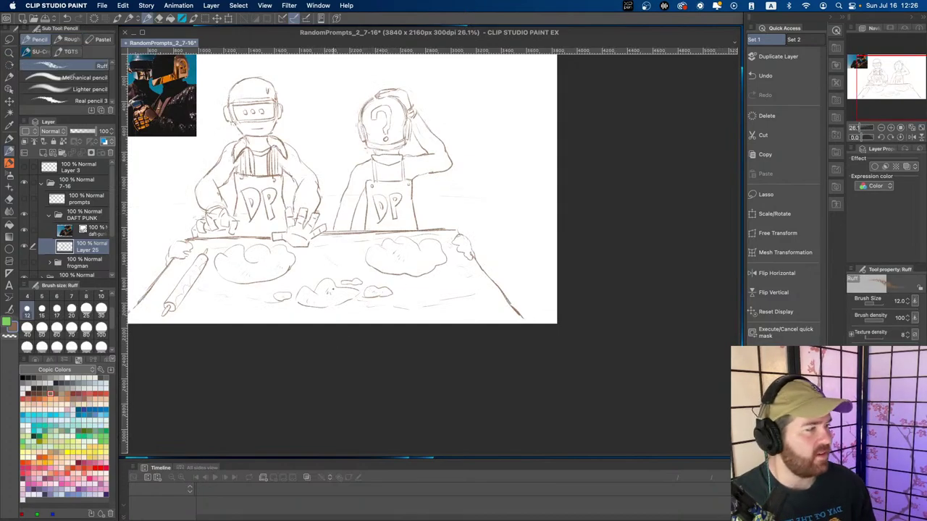
{"action": "key", "text": "super+z"}
{"action": "key", "text": "super+space"}
{"action": "left_click_drag", "start_coordinate": [325, 253], "coordinate": [328, 285]}
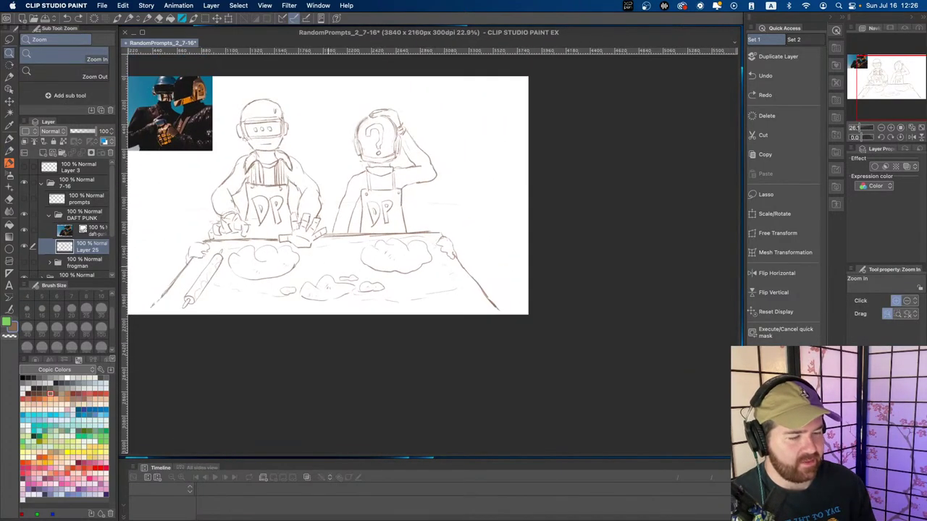
{"action": "key", "text": "p"}
- Hide the reference photo and add a new layer directly beneath the Layer 25 sketch
{"action": "left_click", "coordinate": [23, 230]}
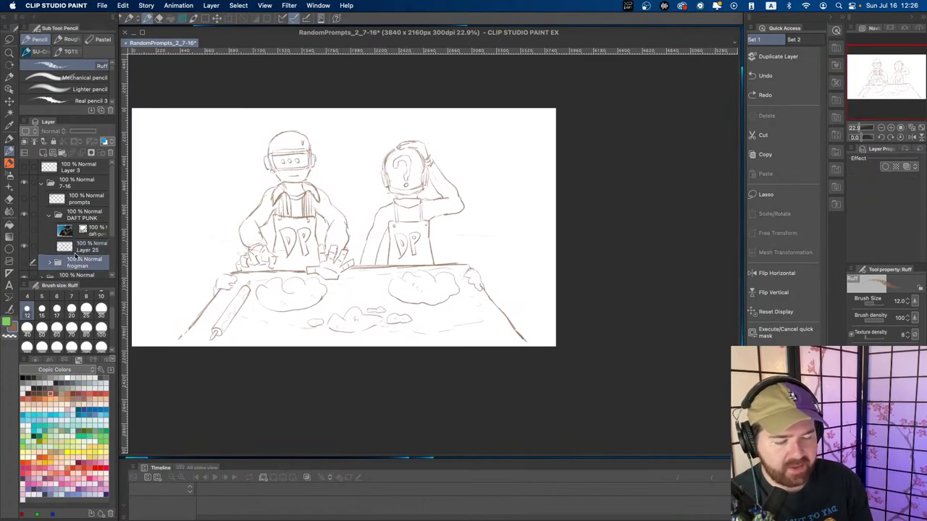
{"action": "left_click", "coordinate": [83, 246]}
{"action": "left_click", "coordinate": [42, 153]}
{"action": "left_click_drag", "start_coordinate": [104, 245], "coordinate": [102, 264]}
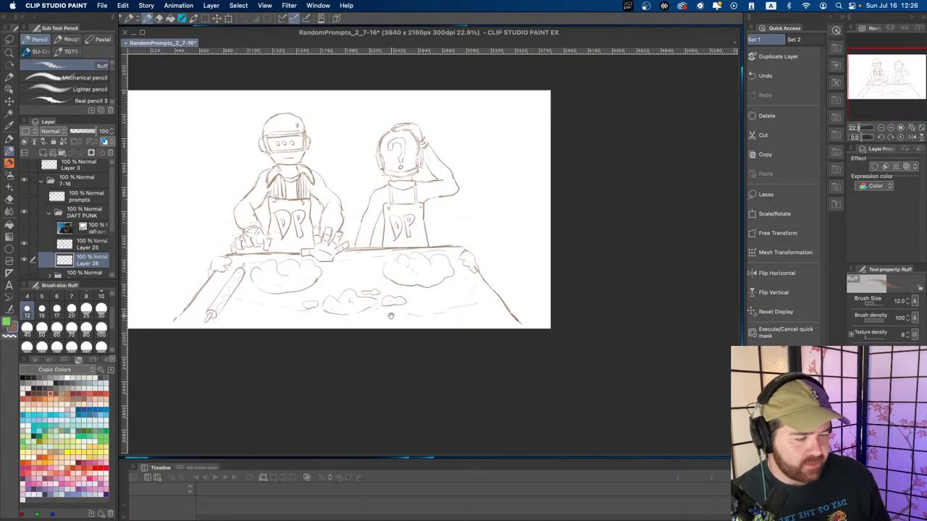
- Recolor the sketch lines on Layer 25 black
{"action": "left_click_drag", "start_coordinate": [366, 281], "coordinate": [353, 268]}
{"action": "key", "text": "super+space"}
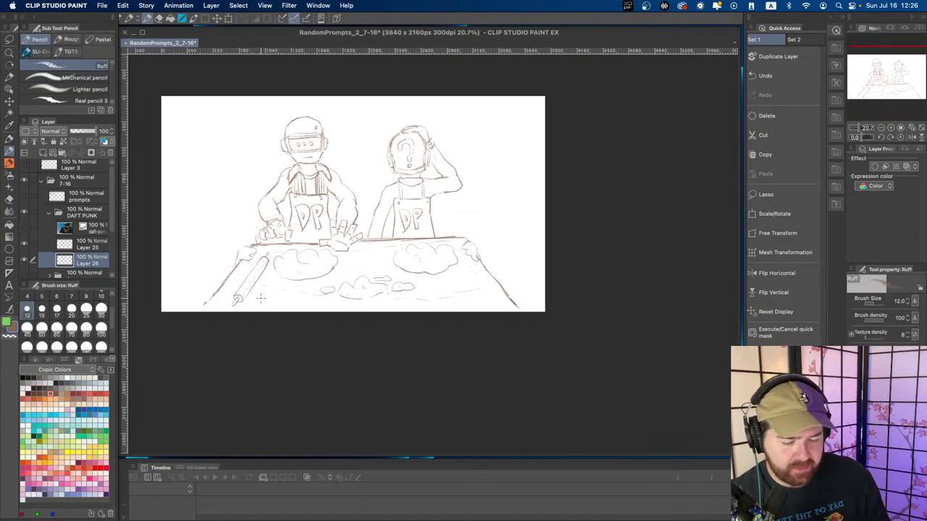
{"action": "left_click", "coordinate": [83, 247]}
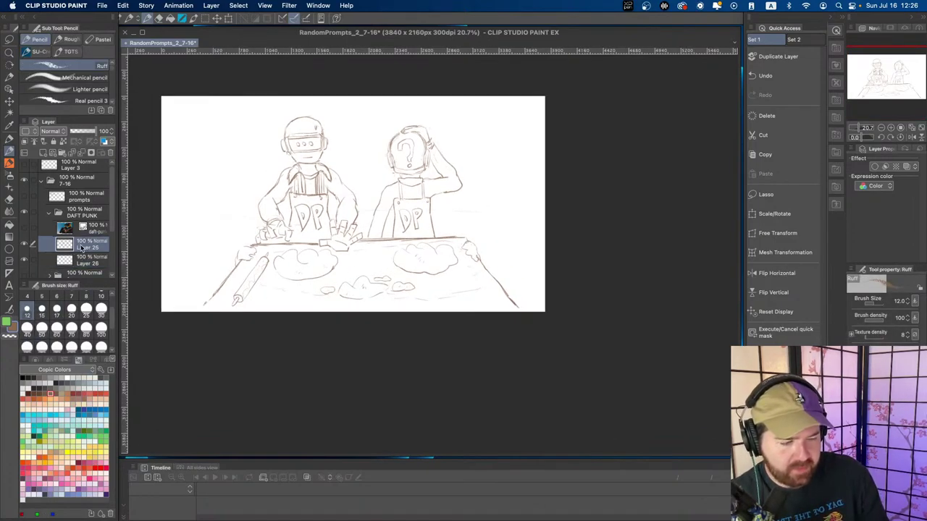
{"action": "left_click", "coordinate": [23, 377]}
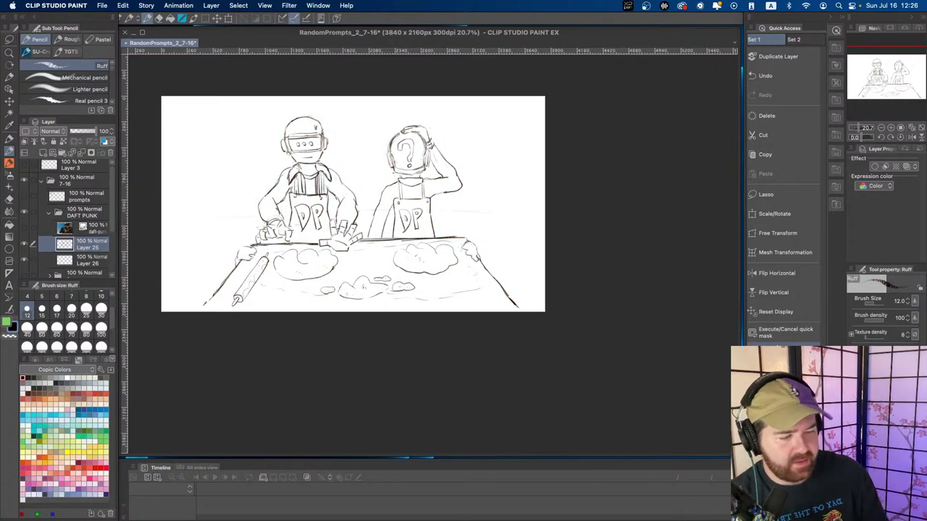
- Clean up the outline of the first figure's helmet, alternating between the Hard eraser and Ruff pencil
{"action": "key", "text": "e"}
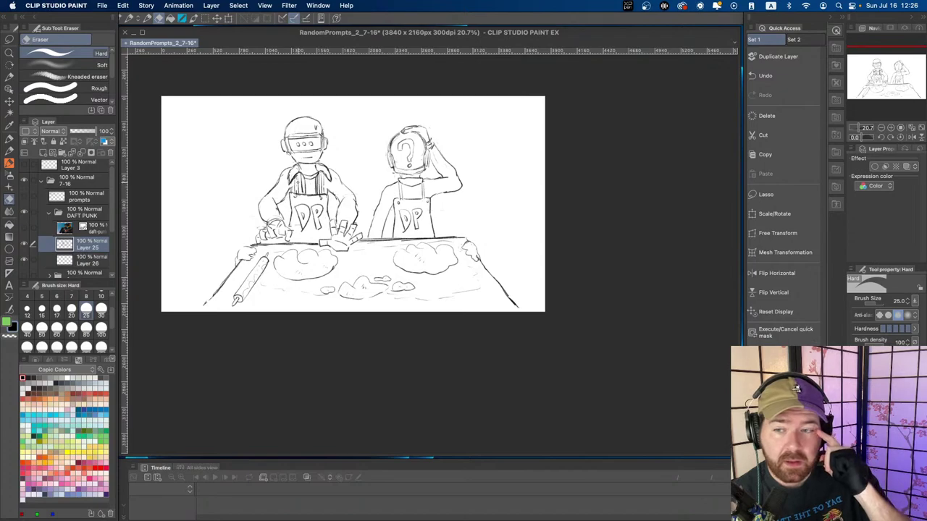
{"action": "key", "text": "p"}
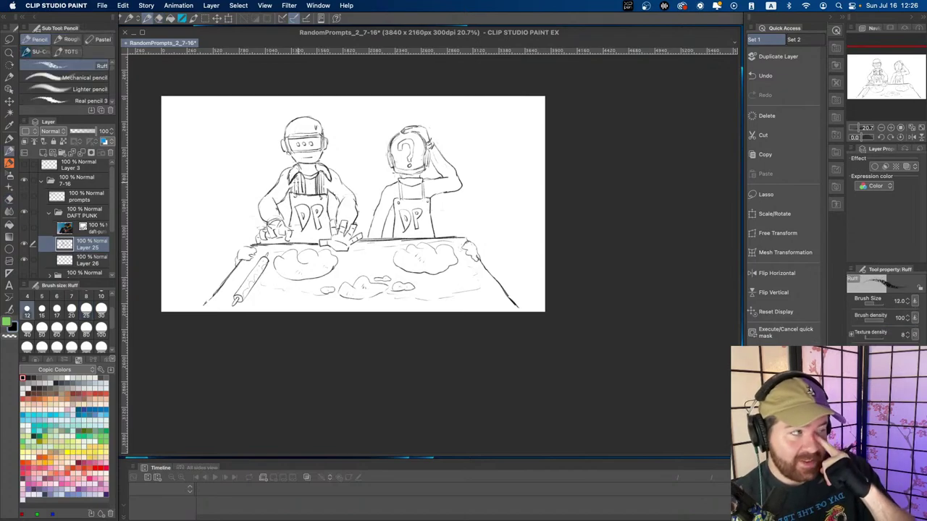
{"action": "left_click_drag", "start_coordinate": [389, 230], "coordinate": [376, 222]}
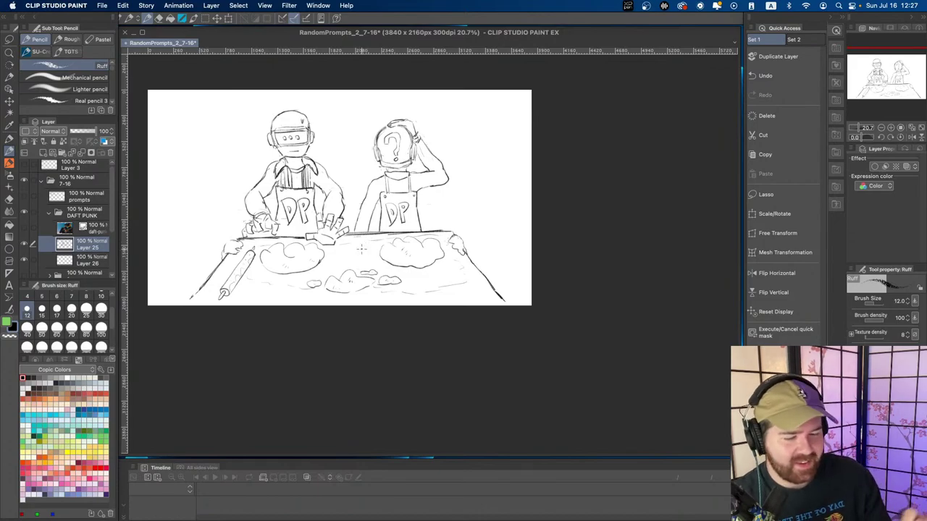
{"action": "key", "text": "e"}
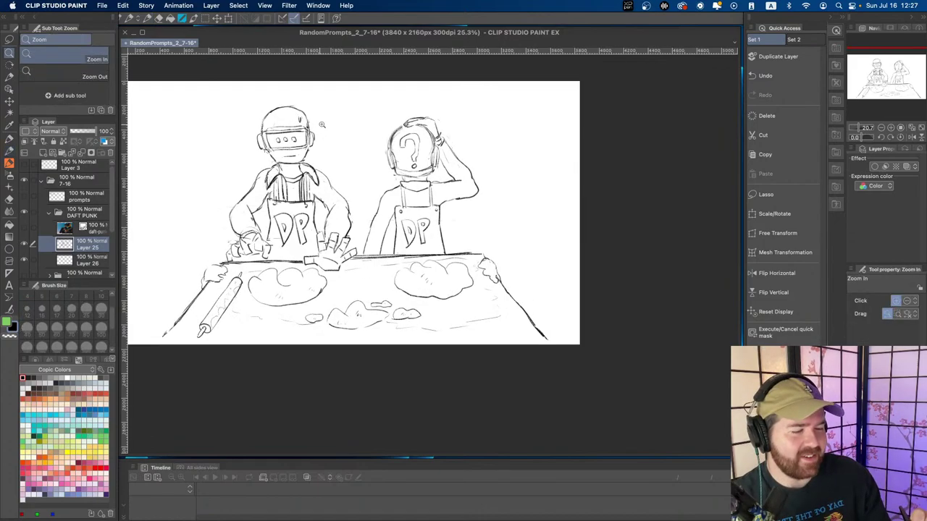
{"action": "scroll", "coordinate": [319, 111], "scroll_direction": "up", "scroll_amount": 3}
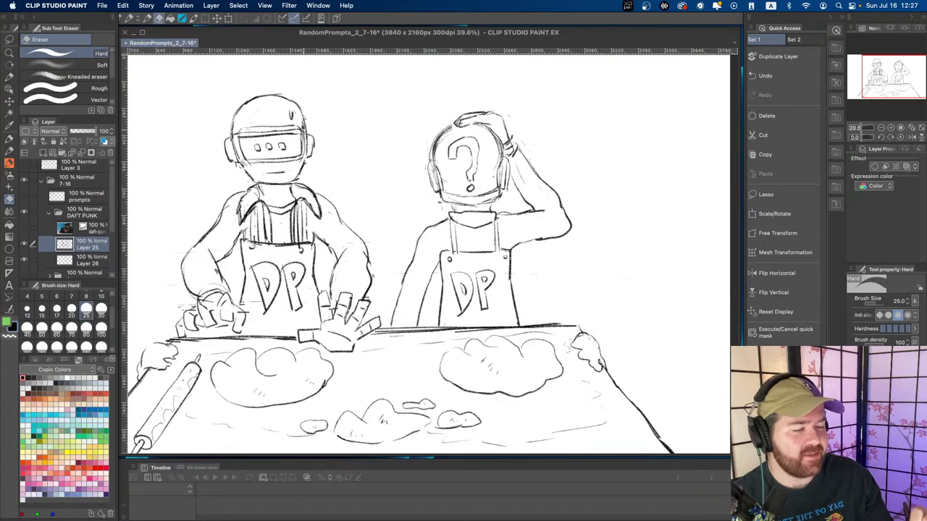
{"action": "key", "text": "p"}
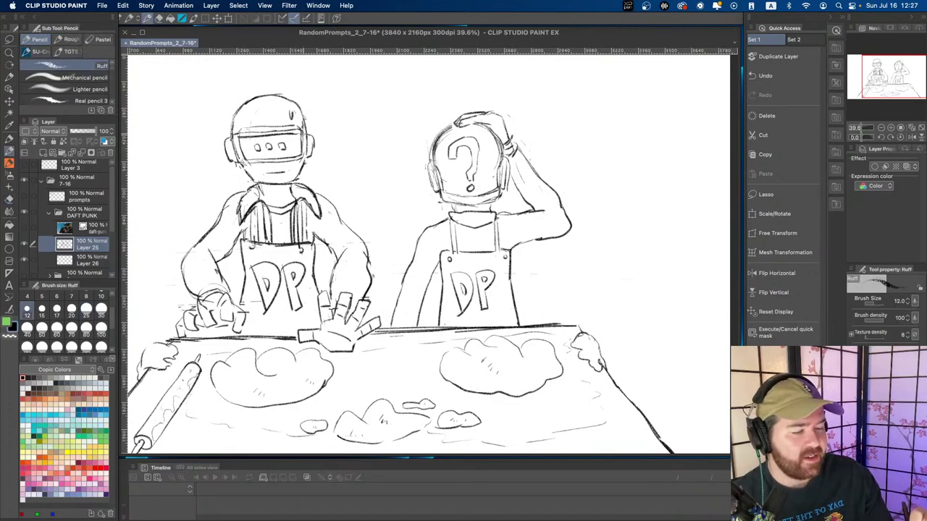
{"action": "key", "text": "e"}
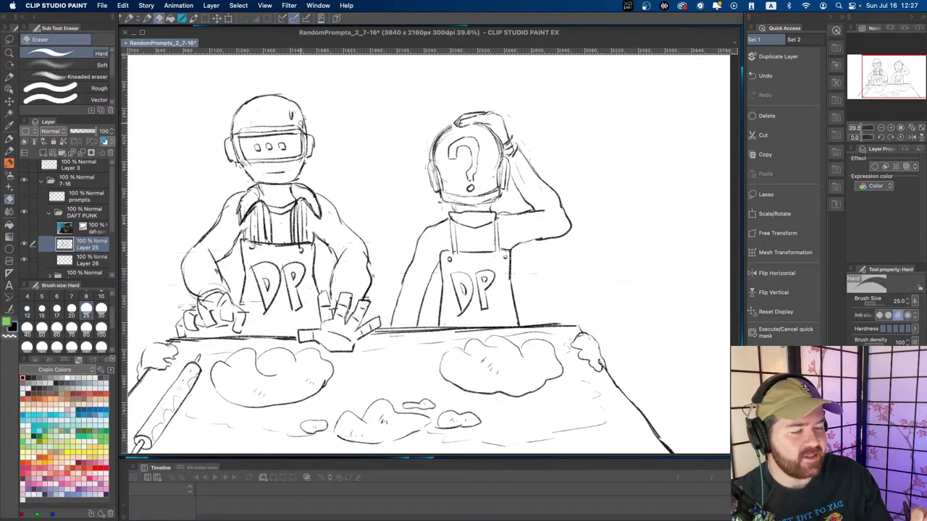
{"action": "key", "text": "p"}
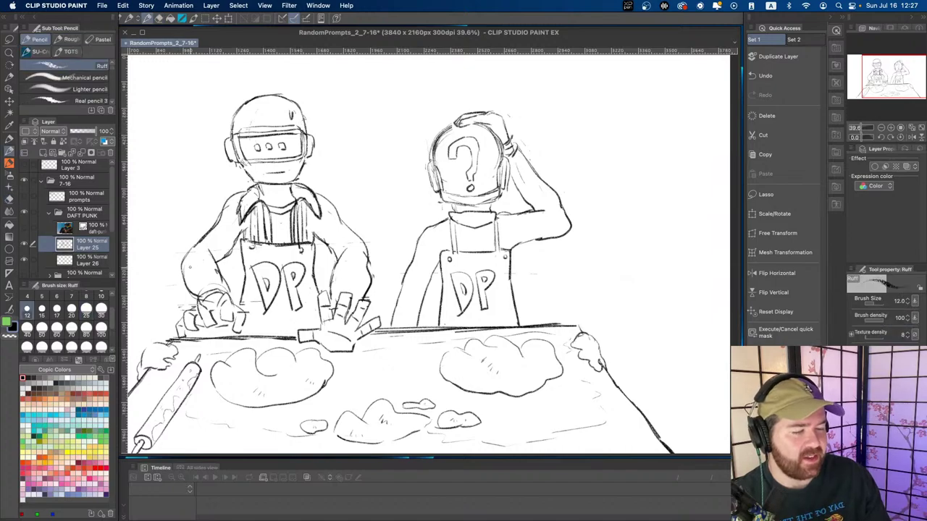
- Erase the rough ear piece beside the second figure's raised arm and redraw it with the Ruff pencil
{"action": "left_click_drag", "start_coordinate": [345, 162], "coordinate": [323, 165]}
{"action": "left_click_drag", "start_coordinate": [383, 267], "coordinate": [334, 246]}
{"action": "left_click_drag", "start_coordinate": [347, 162], "coordinate": [360, 170]}
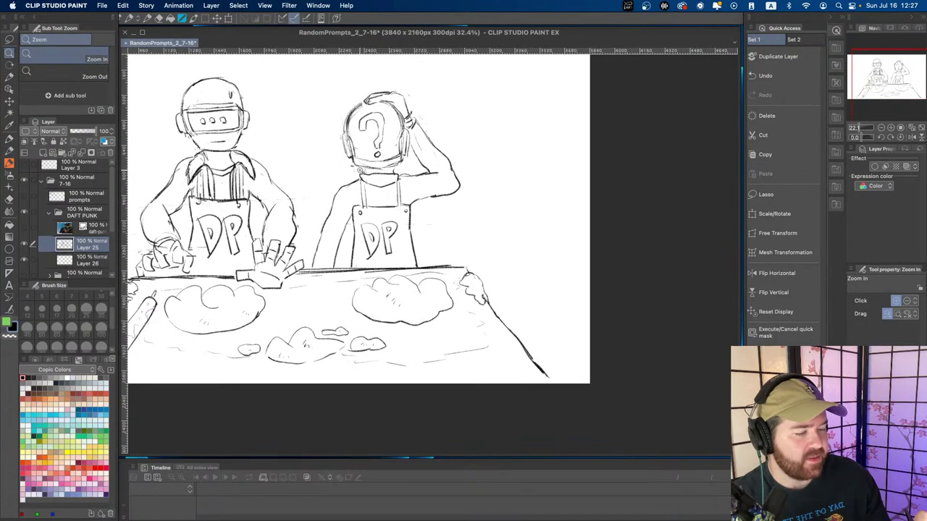
{"action": "key", "text": "e"}
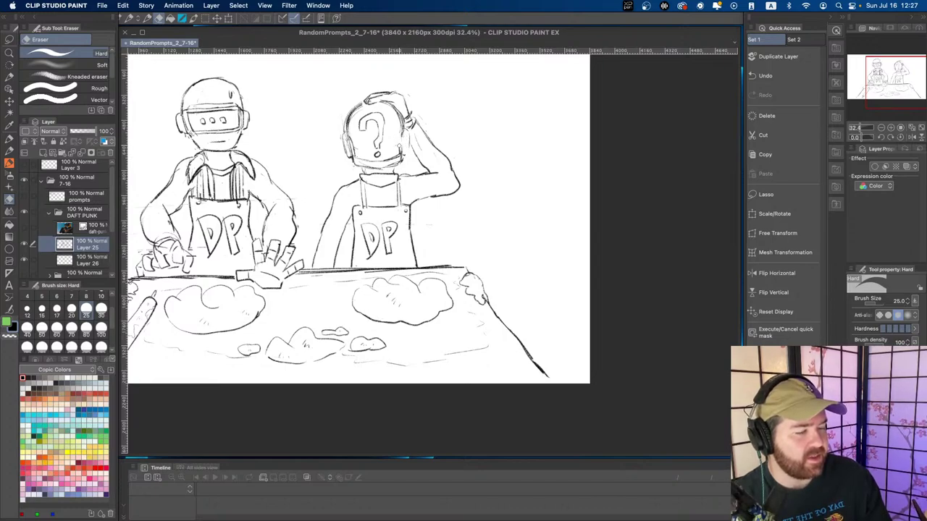
{"action": "key", "text": "p"}
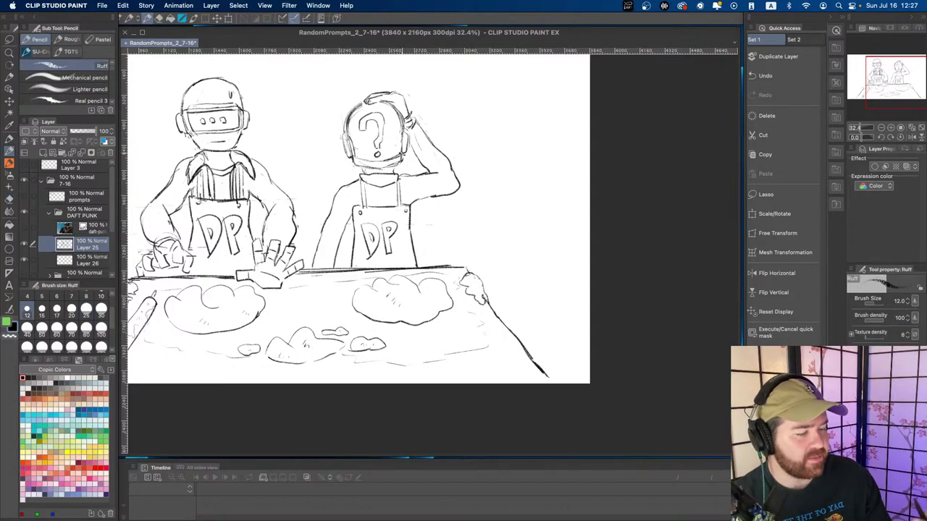
- Refine the rough outline of the second figure's helmet with the eraser and pencil, undoing the last stroke
{"action": "mouse_move", "coordinate": [354, 157]}
{"action": "left_mouse_down"}
{"action": "mouse_move", "coordinate": [335, 155]}
{"action": "mouse_move", "coordinate": [369, 143]}
{"action": "mouse_move", "coordinate": [352, 119]}
{"action": "left_mouse_up"}
{"action": "key", "text": "e"}
{"action": "key", "text": "p"}
{"action": "key", "text": "e"}
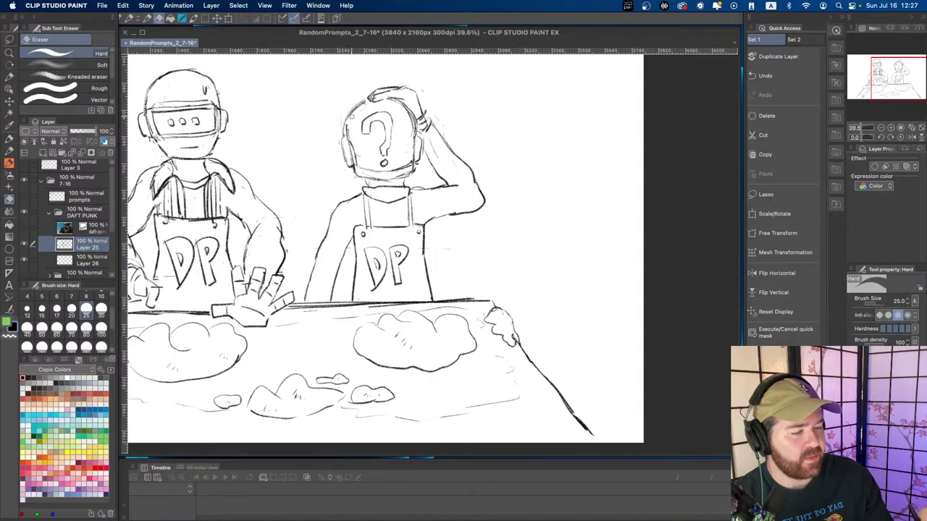
{"action": "key", "text": "p"}
{"action": "scroll", "coordinate": [365, 108], "scroll_direction": "down", "scroll_amount": 2}
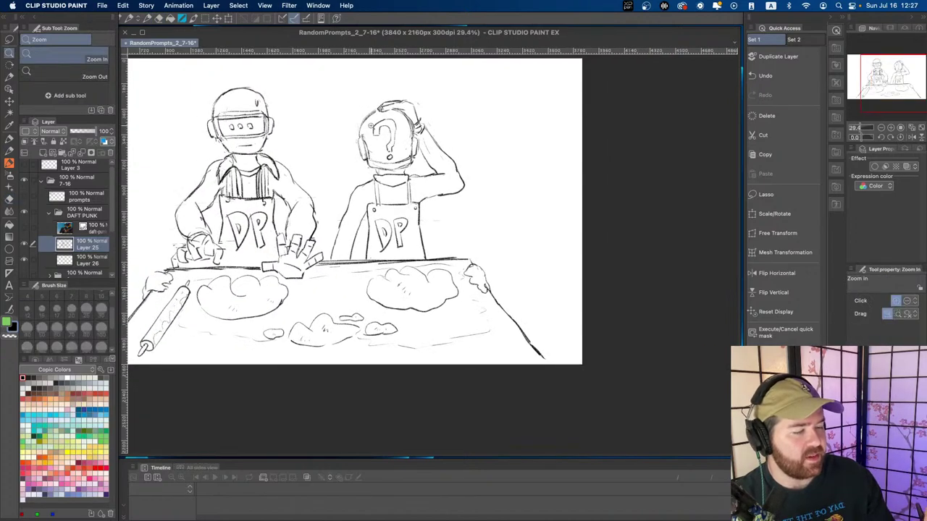
{"action": "key", "text": "ctrl+z"}
{"action": "key", "text": "p"}
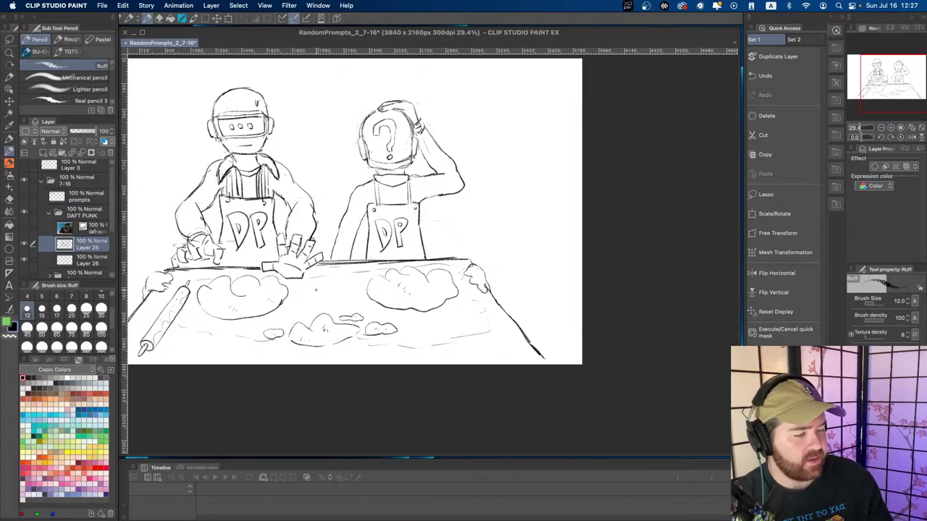
- Paint a reddish-brown wash around the table's edges on Layer 26 with the Transparent watercolor brush at size 70
{"action": "scroll", "coordinate": [316, 289], "scroll_direction": "down", "scroll_amount": 2}
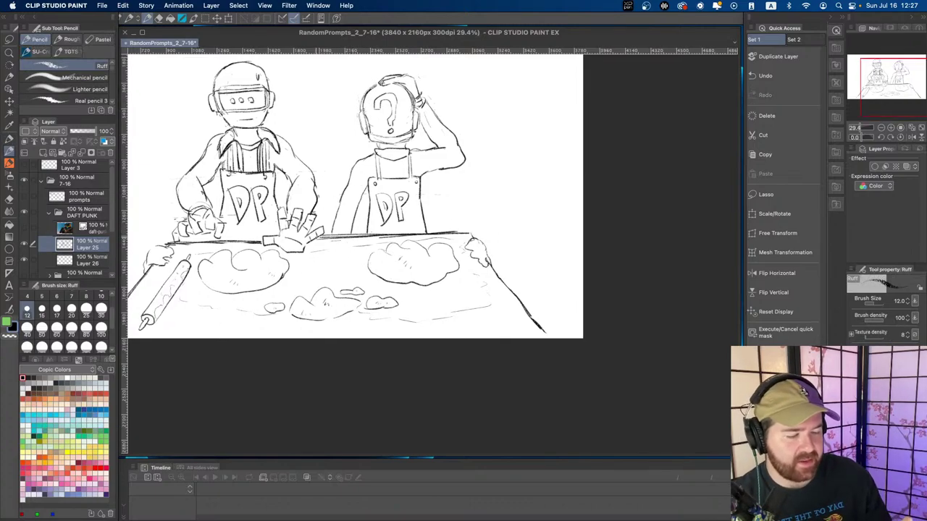
{"action": "scroll", "coordinate": [304, 246], "scroll_direction": "down", "scroll_amount": 1}
{"action": "left_click", "coordinate": [79, 257]}
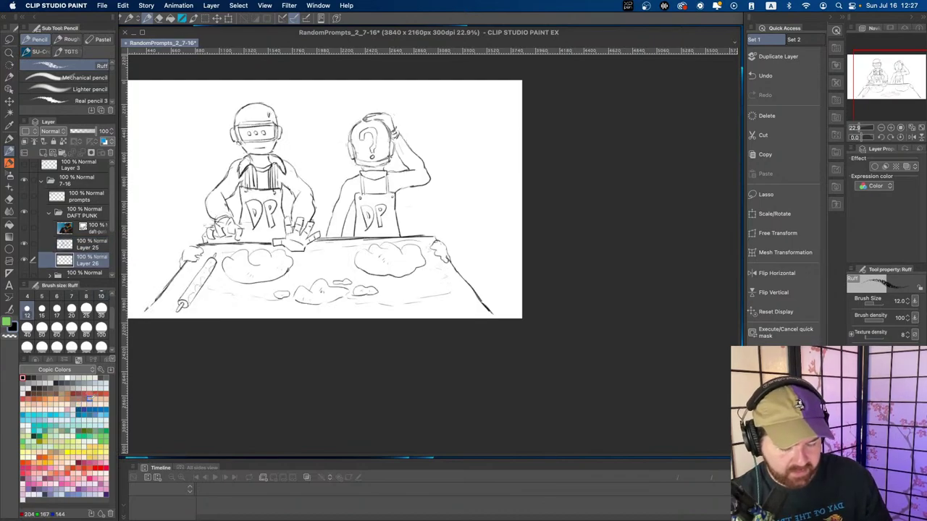
{"action": "left_click", "coordinate": [92, 396]}
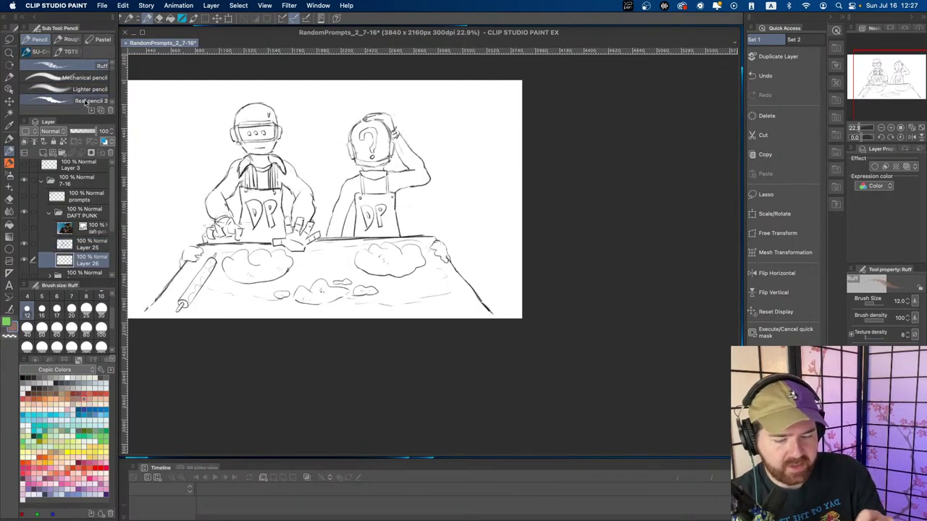
{"action": "key", "text": "b"}
{"action": "left_click", "coordinate": [98, 52]}
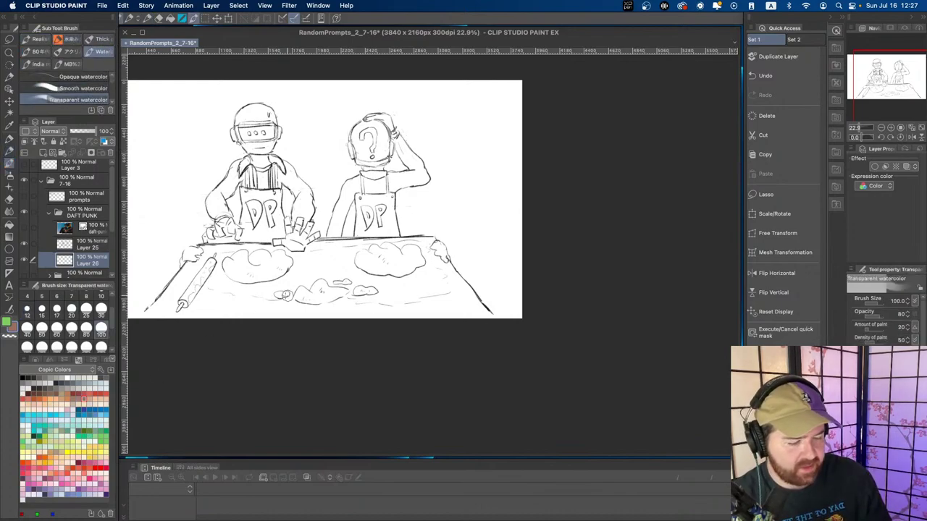
{"action": "mouse_move", "coordinate": [171, 297]}
{"action": "left_mouse_down"}
{"action": "mouse_move", "coordinate": [210, 250]}
{"action": "mouse_move", "coordinate": [174, 284]}
{"action": "mouse_move", "coordinate": [164, 316]}
{"action": "mouse_move", "coordinate": [197, 304]}
{"action": "mouse_move", "coordinate": [187, 312]}
{"action": "mouse_move", "coordinate": [231, 303]}
{"action": "mouse_move", "coordinate": [276, 309]}
{"action": "mouse_move", "coordinate": [272, 318]}
{"action": "mouse_move", "coordinate": [196, 304]}
{"action": "mouse_move", "coordinate": [224, 298]}
{"action": "mouse_move", "coordinate": [218, 304]}
{"action": "mouse_move", "coordinate": [300, 309]}
{"action": "mouse_move", "coordinate": [289, 314]}
{"action": "mouse_move", "coordinate": [450, 303]}
{"action": "mouse_move", "coordinate": [452, 311]}
{"action": "mouse_move", "coordinate": [392, 318]}
{"action": "mouse_move", "coordinate": [456, 307]}
{"action": "mouse_move", "coordinate": [456, 273]}
{"action": "mouse_move", "coordinate": [426, 240]}
{"action": "left_mouse_up"}
{"action": "key", "text": "super+z"}
{"action": "key", "text": "bracketleft"}
{"action": "key", "text": "bracketleft"}
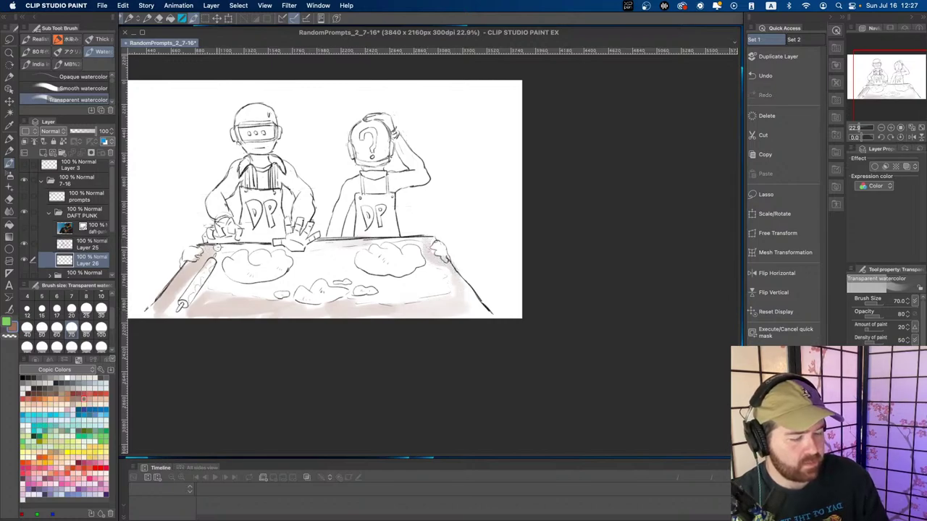
{"action": "left_click_drag", "start_coordinate": [218, 247], "coordinate": [274, 245]}
- Paint the rolling pin orange-brown with the Transparent watercolor brush, undoing the first stroke and reducing the brush size to 50
{"action": "left_click", "coordinate": [101, 399]}
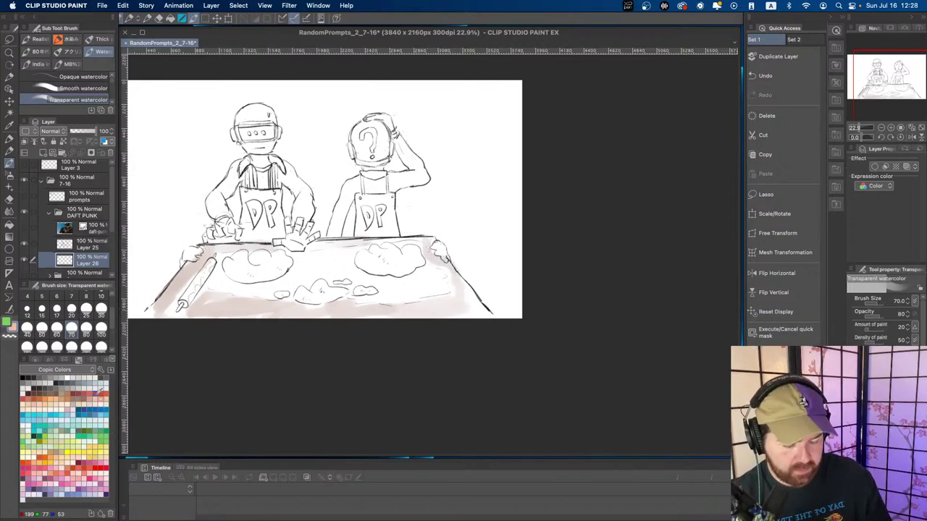
{"action": "mouse_move", "coordinate": [200, 267]}
{"action": "left_mouse_down"}
{"action": "mouse_move", "coordinate": [209, 264]}
{"action": "mouse_move", "coordinate": [193, 292]}
{"action": "mouse_move", "coordinate": [204, 269]}
{"action": "mouse_move", "coordinate": [204, 283]}
{"action": "mouse_move", "coordinate": [180, 301]}
{"action": "left_mouse_up"}
{"action": "key", "text": "super+z"}
{"action": "left_click", "coordinate": [43, 333]}
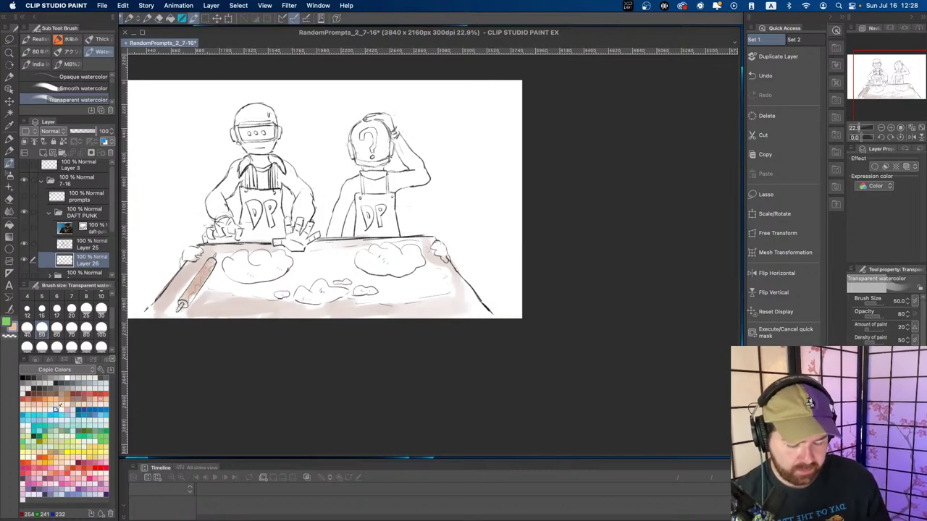
- Fill the two large dough mounds on the table with a light peach watercolor wash at brush size 50
{"action": "left_click", "coordinate": [56, 404]}
{"action": "left_click", "coordinate": [67, 404]}
{"action": "mouse_move", "coordinate": [248, 273]}
{"action": "left_mouse_down"}
{"action": "mouse_move", "coordinate": [230, 257]}
{"action": "mouse_move", "coordinate": [269, 279]}
{"action": "mouse_move", "coordinate": [282, 263]}
{"action": "left_mouse_up"}
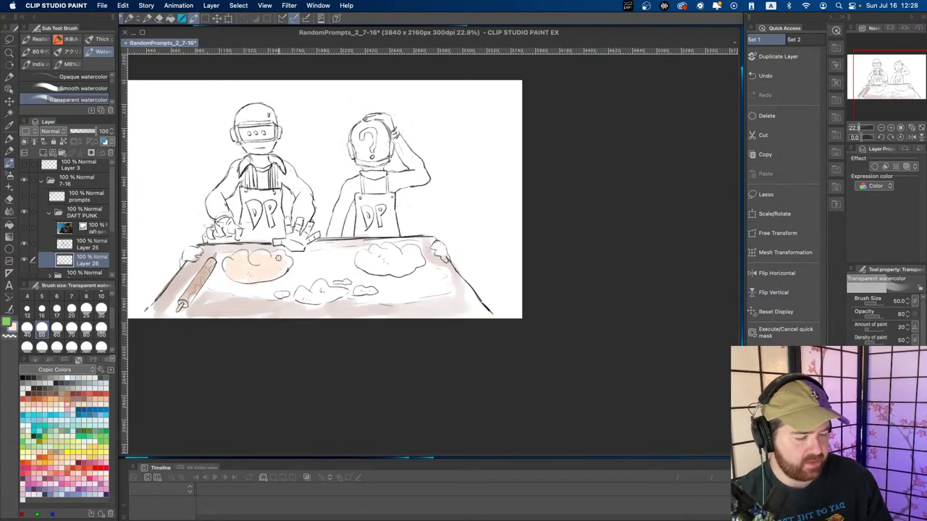
{"action": "mouse_move", "coordinate": [365, 260]}
{"action": "left_mouse_down"}
{"action": "mouse_move", "coordinate": [388, 251]}
{"action": "mouse_move", "coordinate": [373, 267]}
{"action": "mouse_move", "coordinate": [415, 254]}
{"action": "mouse_move", "coordinate": [386, 266]}
{"action": "left_mouse_up"}
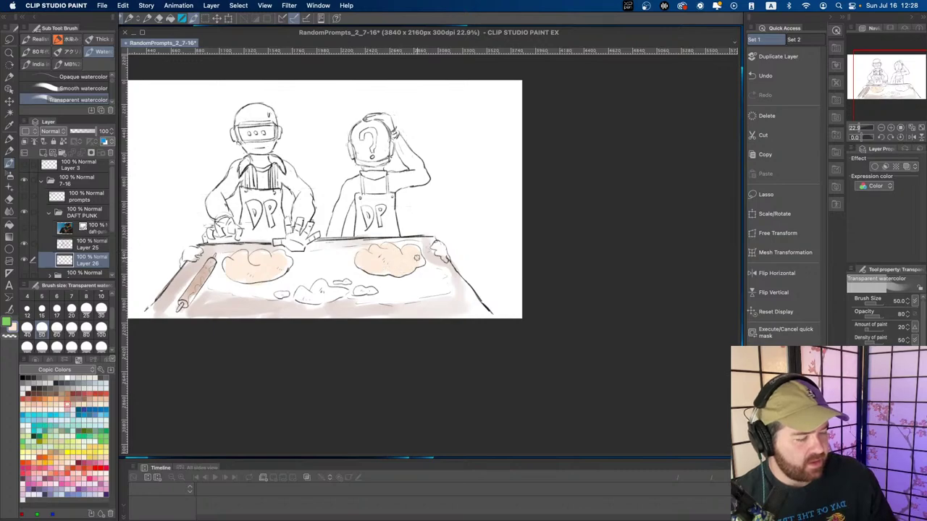
- Tint the small pile and scraps of dough at the front of the table with the same light peach
{"action": "left_click", "coordinate": [57, 411]}
{"action": "left_click", "coordinate": [67, 377]}
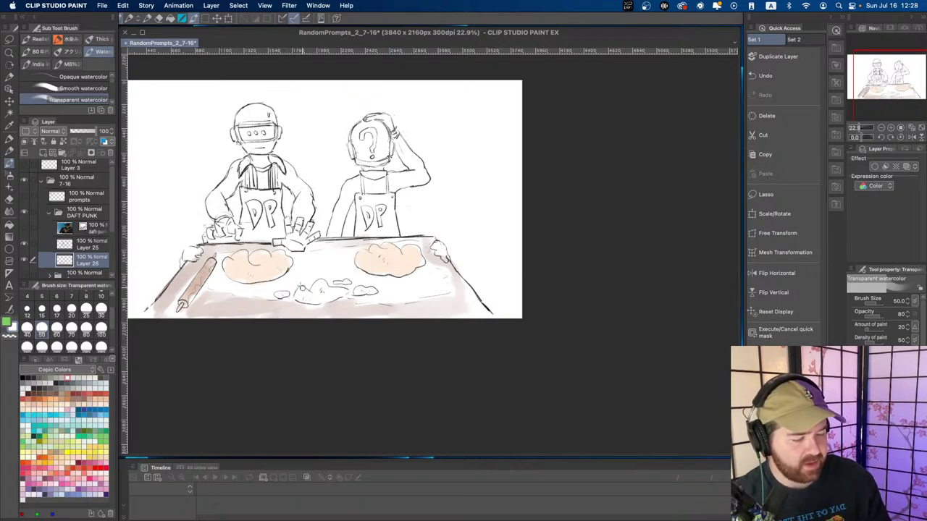
{"action": "left_click", "coordinate": [67, 404]}
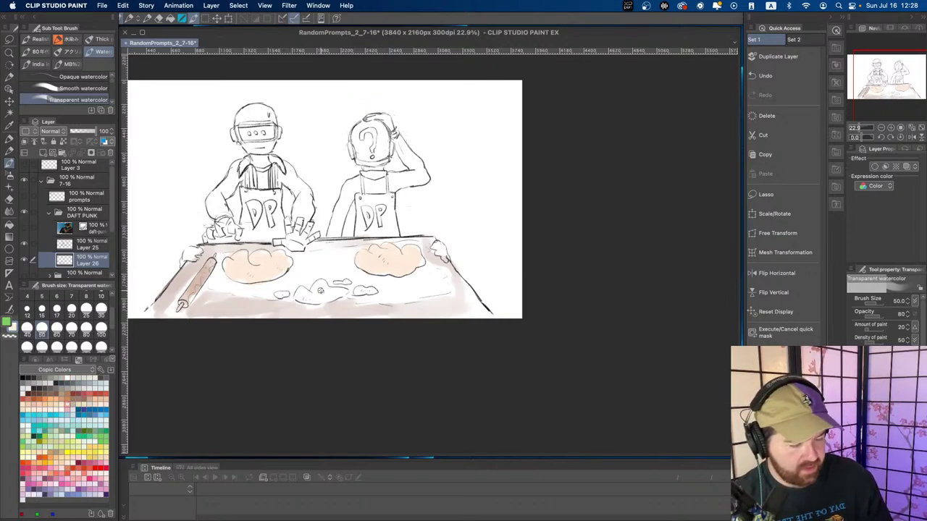
{"action": "mouse_move", "coordinate": [320, 291]}
{"action": "left_mouse_down"}
{"action": "mouse_move", "coordinate": [302, 295]}
{"action": "mouse_move", "coordinate": [333, 293]}
{"action": "mouse_move", "coordinate": [317, 296]}
{"action": "left_mouse_up"}
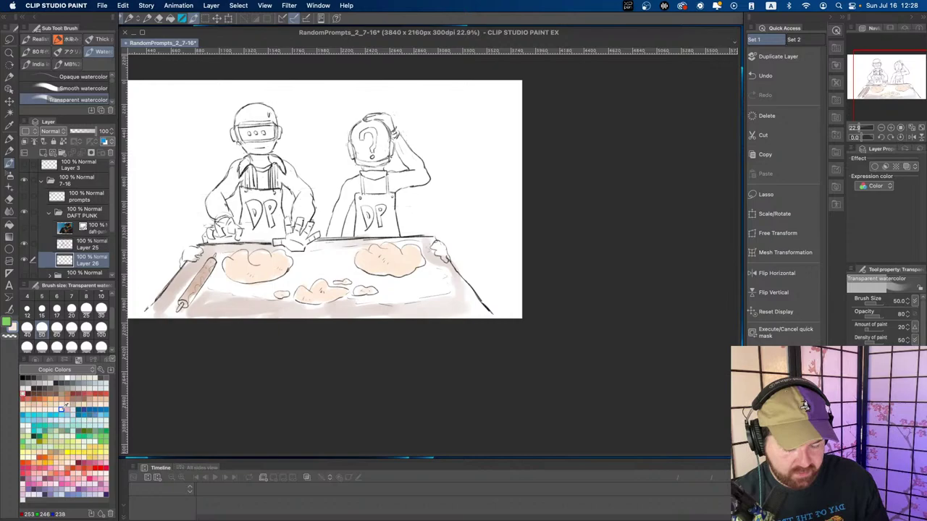
- Wash the tabletop in pale peach at brush size 60, undo the spill over the corner hand, and tint the corner hands peach
{"action": "left_click", "coordinate": [57, 327]}
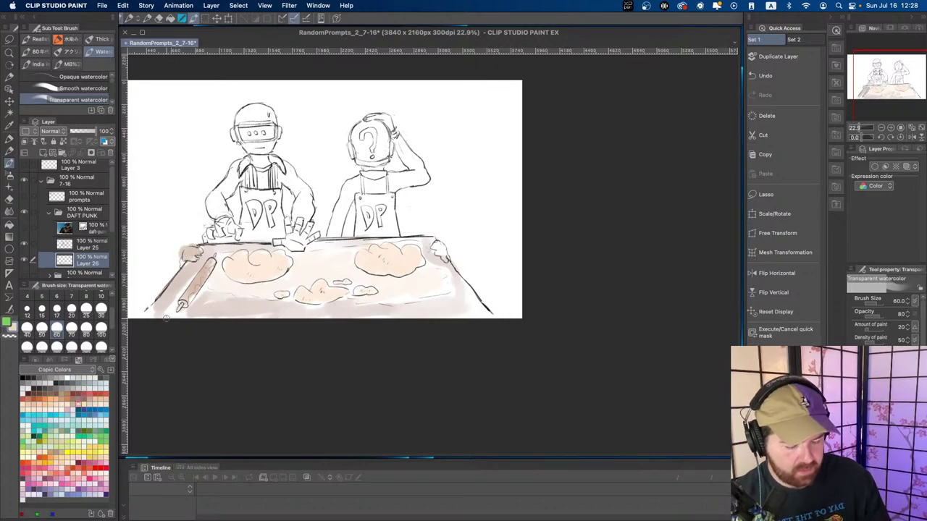
{"action": "key", "text": "super+z"}
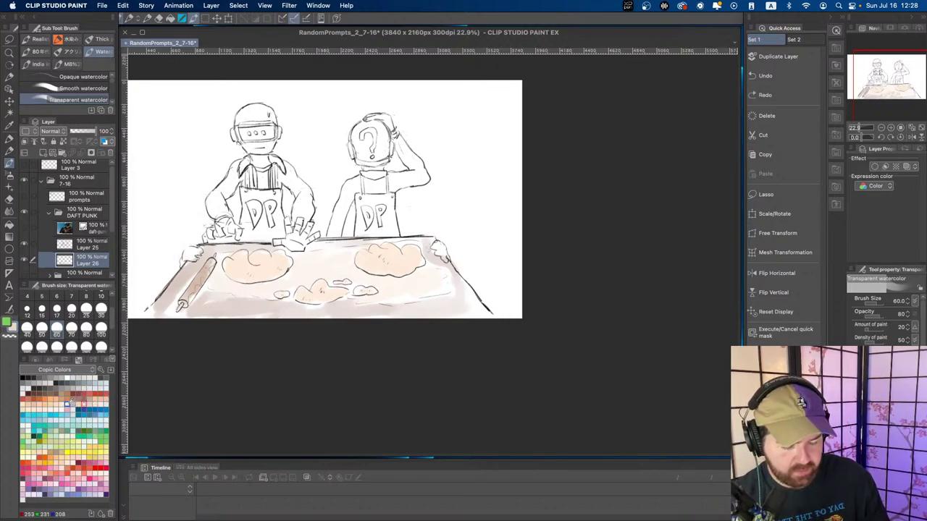
{"action": "left_click", "coordinate": [192, 251]}
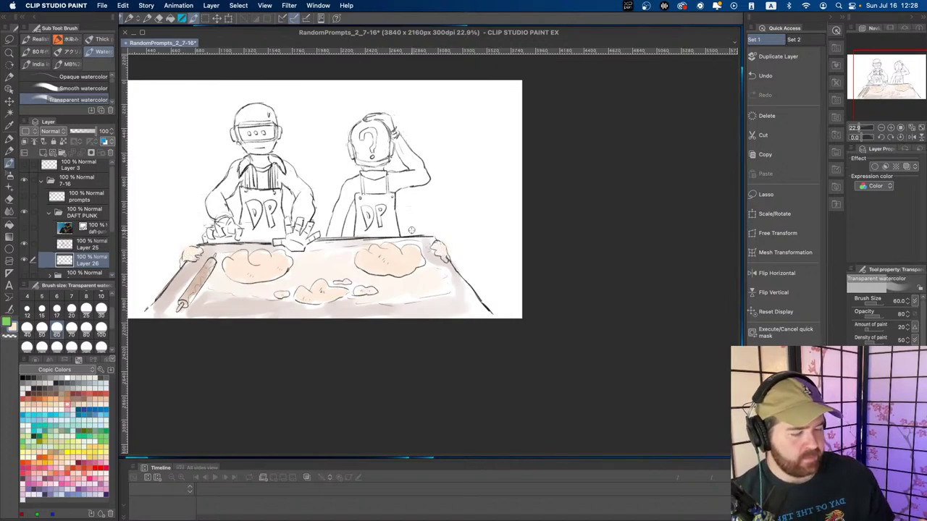
- Start shading the first figure's shoulder in dark grey at brush size 40, undoing the strokes that do not fit
{"action": "key", "text": "super+space"}
{"action": "left_click_drag", "start_coordinate": [411, 230], "coordinate": [388, 213]}
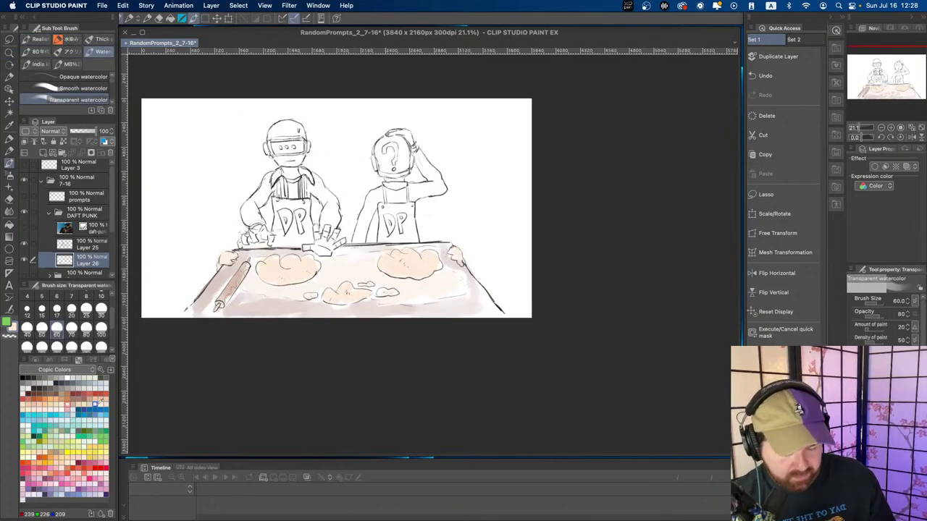
{"action": "left_click", "coordinate": [56, 383]}
{"action": "left_click", "coordinate": [56, 382]}
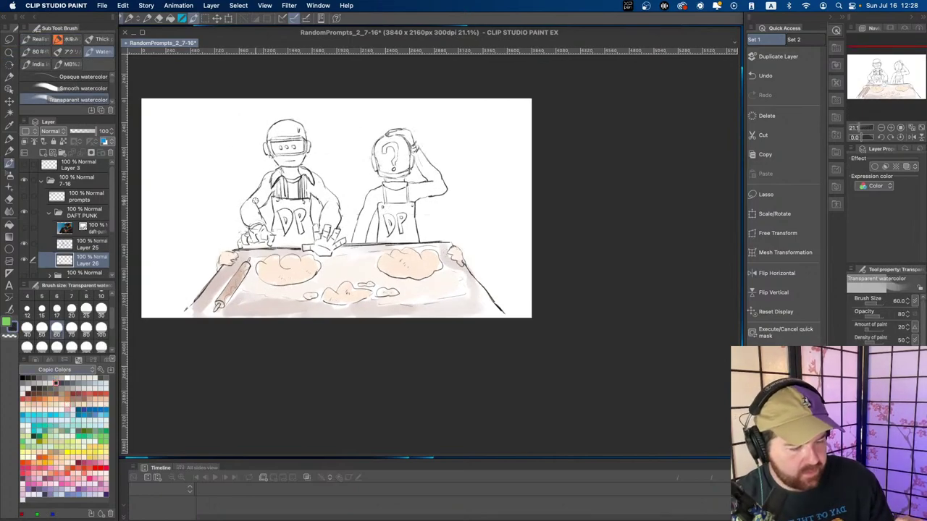
{"action": "mouse_move", "coordinate": [254, 200]}
{"action": "left_mouse_down"}
{"action": "mouse_move", "coordinate": [260, 207]}
{"action": "mouse_move", "coordinate": [267, 177]}
{"action": "left_mouse_up"}
{"action": "key", "text": "super+z"}
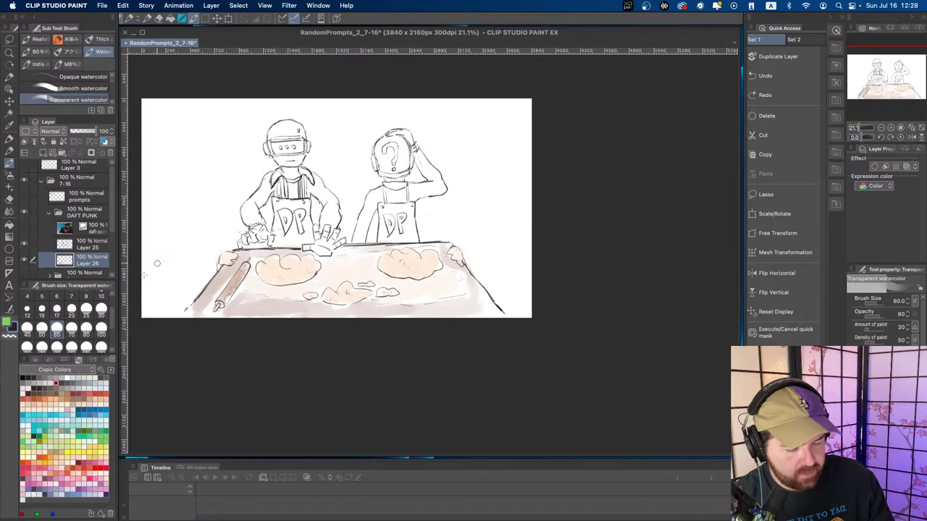
{"action": "left_click", "coordinate": [29, 329]}
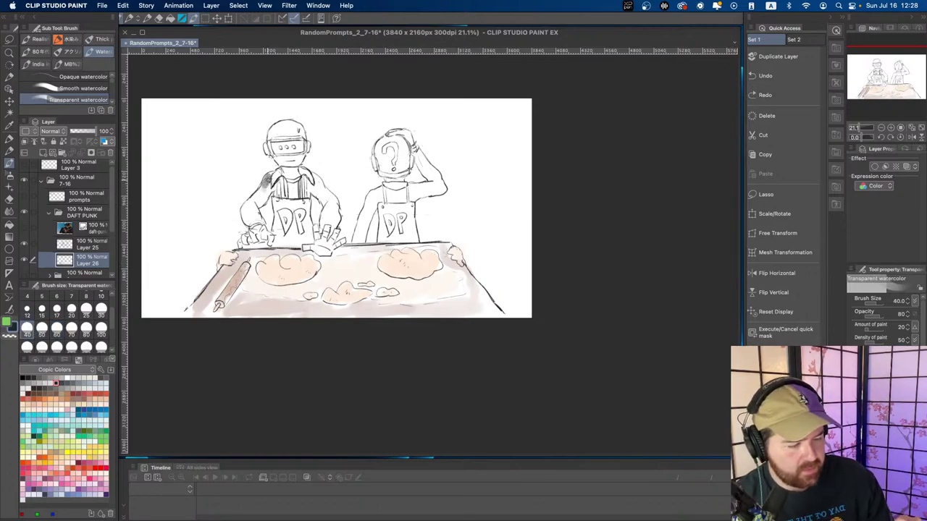
{"action": "mouse_move", "coordinate": [267, 179]}
{"action": "left_mouse_down"}
{"action": "mouse_move", "coordinate": [253, 216]}
{"action": "mouse_move", "coordinate": [271, 174]}
{"action": "left_mouse_up"}
{"action": "key", "text": "super+z"}
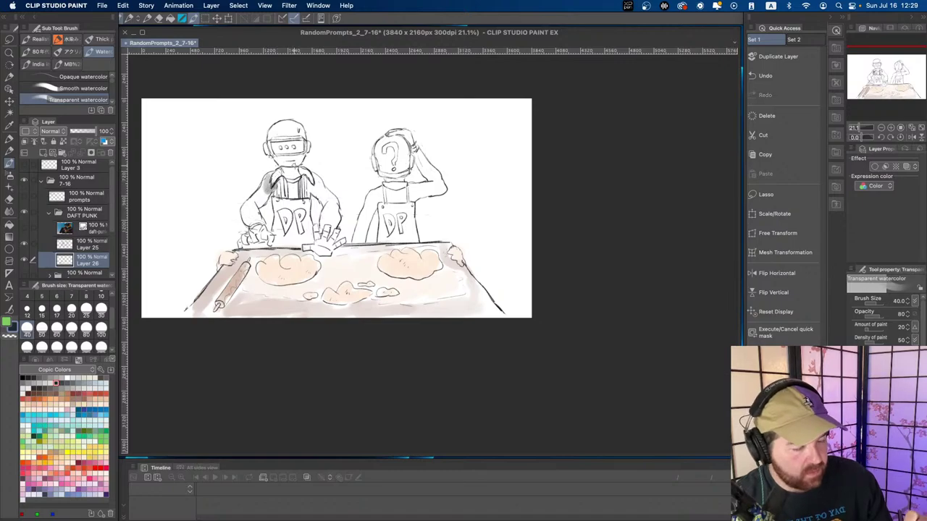
- Fill the first figure's sleeves and neck with dark grey watercolor, working down both arms to the gloves
{"action": "scroll", "coordinate": [289, 184], "scroll_direction": "up", "scroll_amount": 3}
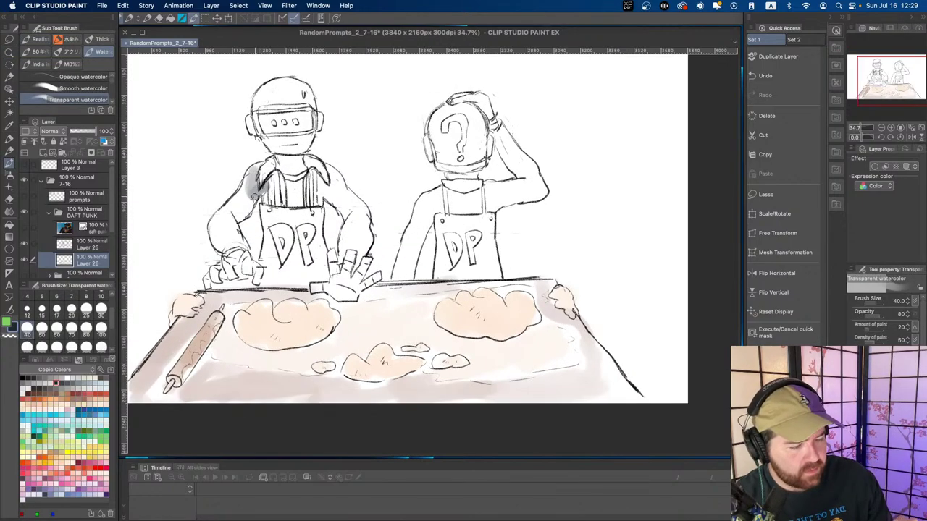
{"action": "mouse_move", "coordinate": [255, 194]}
{"action": "left_mouse_down"}
{"action": "mouse_move", "coordinate": [224, 251]}
{"action": "mouse_move", "coordinate": [246, 185]}
{"action": "mouse_move", "coordinate": [245, 217]}
{"action": "left_mouse_up"}
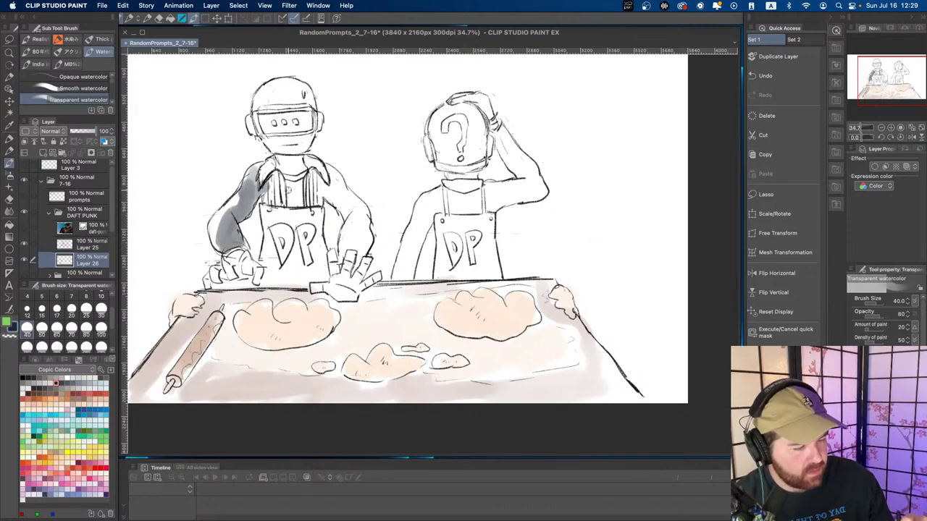
{"action": "mouse_move", "coordinate": [280, 186]}
{"action": "left_mouse_down"}
{"action": "mouse_move", "coordinate": [284, 197]}
{"action": "mouse_move", "coordinate": [265, 193]}
{"action": "left_mouse_up"}
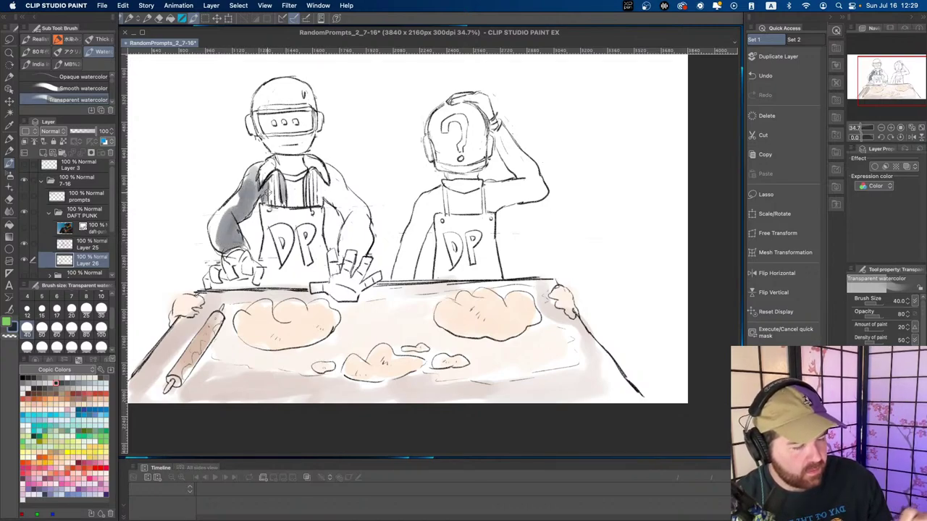
{"action": "mouse_move", "coordinate": [318, 179]}
{"action": "left_mouse_down"}
{"action": "mouse_move", "coordinate": [327, 190]}
{"action": "mouse_move", "coordinate": [330, 173]}
{"action": "mouse_move", "coordinate": [349, 215]}
{"action": "left_mouse_up"}
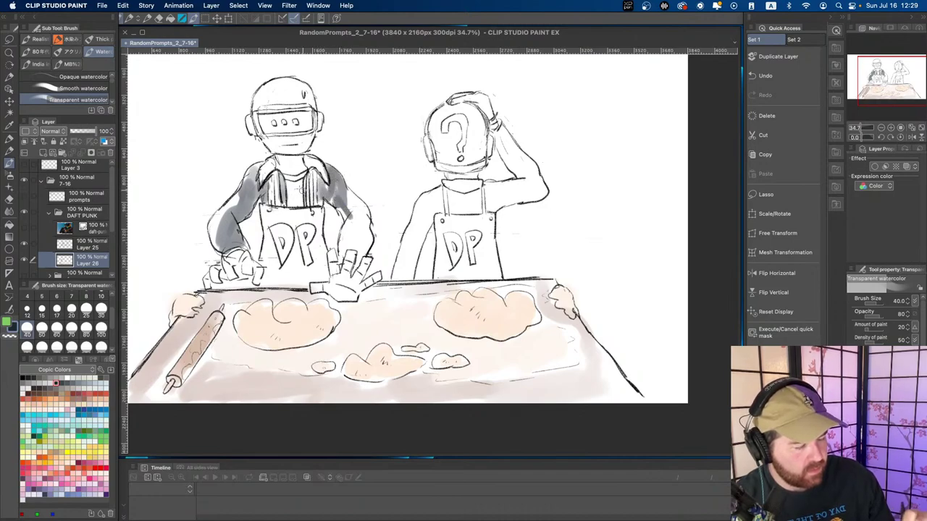
{"action": "mouse_move", "coordinate": [283, 160]}
{"action": "left_mouse_down"}
{"action": "mouse_move", "coordinate": [295, 159]}
{"action": "mouse_move", "coordinate": [288, 171]}
{"action": "mouse_move", "coordinate": [297, 158]}
{"action": "left_mouse_up"}
{"action": "mouse_move", "coordinate": [347, 221]}
{"action": "left_mouse_down"}
{"action": "mouse_move", "coordinate": [342, 210]}
{"action": "mouse_move", "coordinate": [349, 232]}
{"action": "mouse_move", "coordinate": [340, 253]}
{"action": "mouse_move", "coordinate": [354, 210]}
{"action": "mouse_move", "coordinate": [352, 235]}
{"action": "left_mouse_up"}
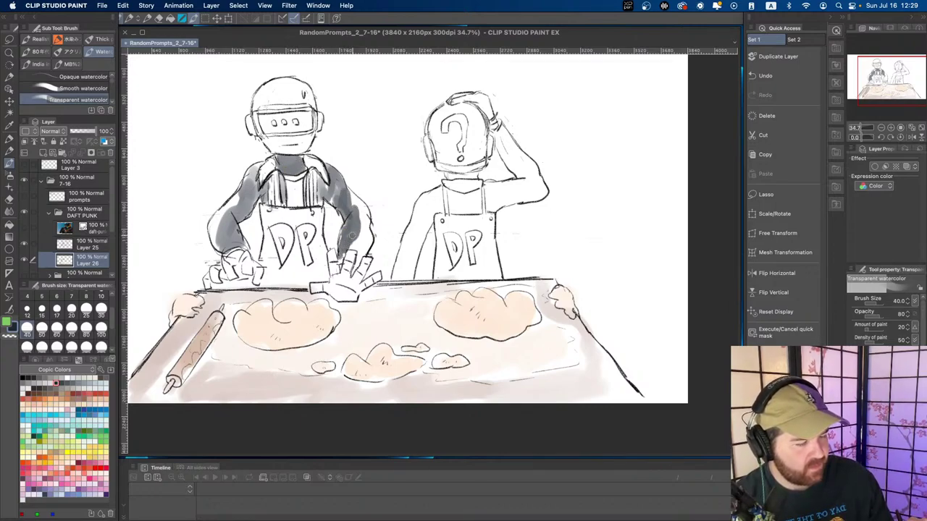
- Check the Daft Punk reference image and paint the first figure's helmet light blue-grey around the visor, undoing the stray stroke
{"action": "key", "text": "super+space"}
{"action": "left_click_drag", "start_coordinate": [311, 205], "coordinate": [289, 210]}
{"action": "left_click_drag", "start_coordinate": [328, 236], "coordinate": [277, 276]}
{"action": "left_click", "coordinate": [24, 228]}
{"action": "left_click", "coordinate": [25, 228]}
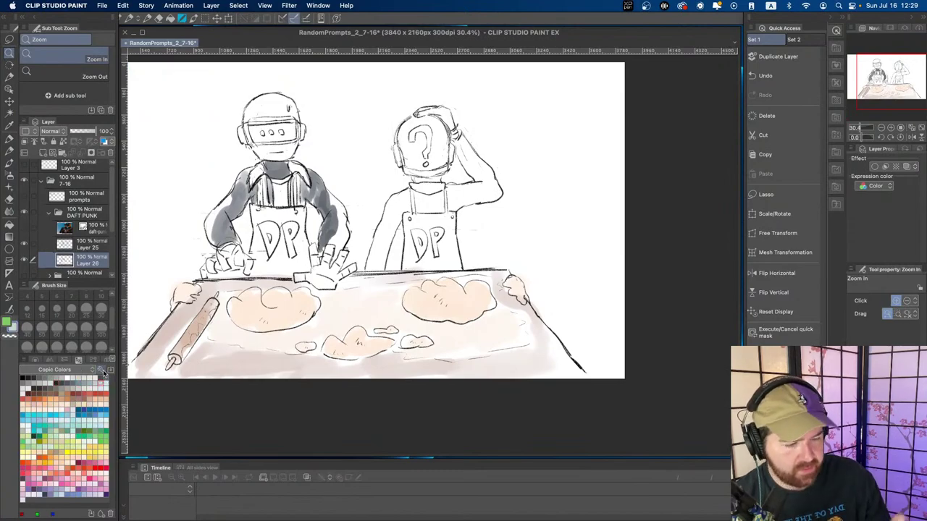
{"action": "left_click", "coordinate": [254, 112]}
{"action": "key", "text": "b"}
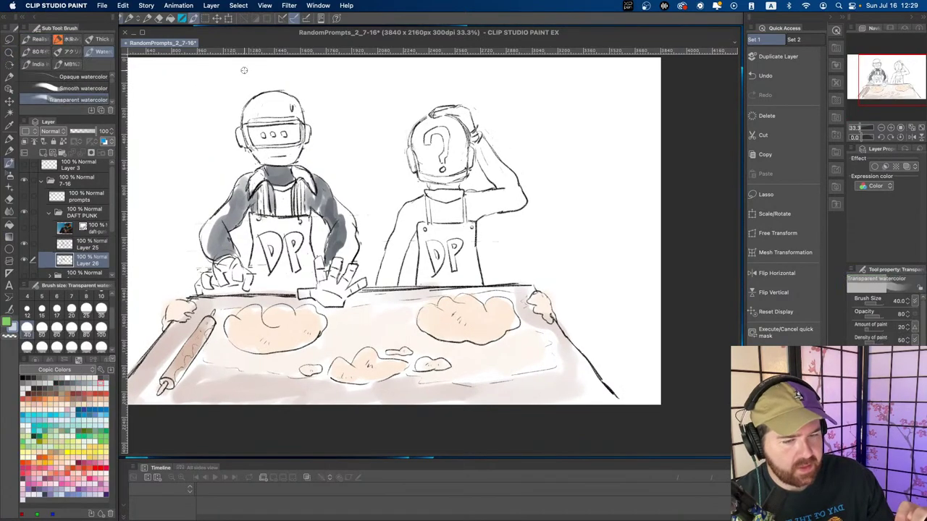
{"action": "mouse_move", "coordinate": [259, 107]}
{"action": "left_mouse_down"}
{"action": "mouse_move", "coordinate": [252, 112]}
{"action": "mouse_move", "coordinate": [246, 102]}
{"action": "mouse_move", "coordinate": [297, 105]}
{"action": "mouse_move", "coordinate": [252, 122]}
{"action": "mouse_move", "coordinate": [263, 155]}
{"action": "mouse_move", "coordinate": [295, 152]}
{"action": "mouse_move", "coordinate": [301, 124]}
{"action": "mouse_move", "coordinate": [302, 139]}
{"action": "mouse_move", "coordinate": [306, 130]}
{"action": "left_mouse_up"}
{"action": "key", "text": "super+z"}
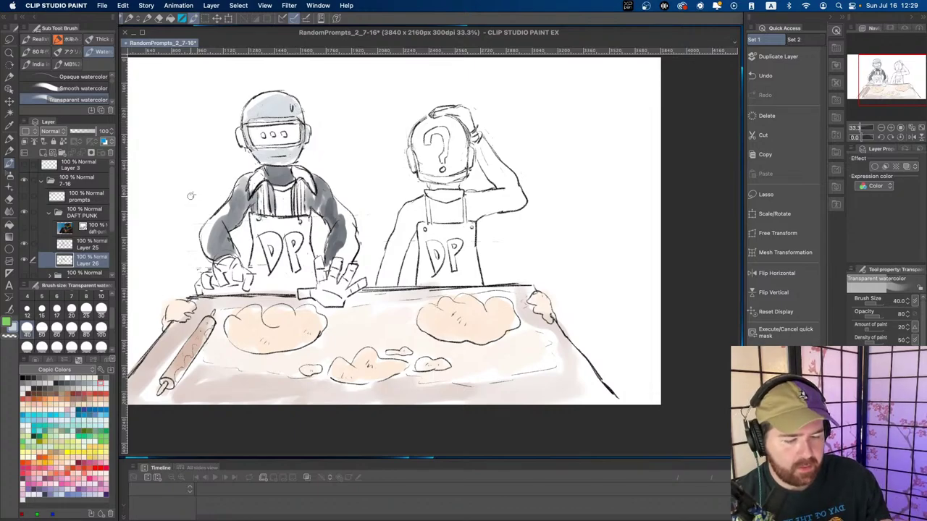
- Recheck the reference image, paint the first figure's visor dark grey, and clear the color from its three dots with the Hard eraser
{"action": "key", "text": "/"}
{"action": "left_click_drag", "start_coordinate": [186, 200], "coordinate": [172, 202]}
{"action": "left_click", "coordinate": [23, 228]}
{"action": "left_click", "coordinate": [24, 228]}
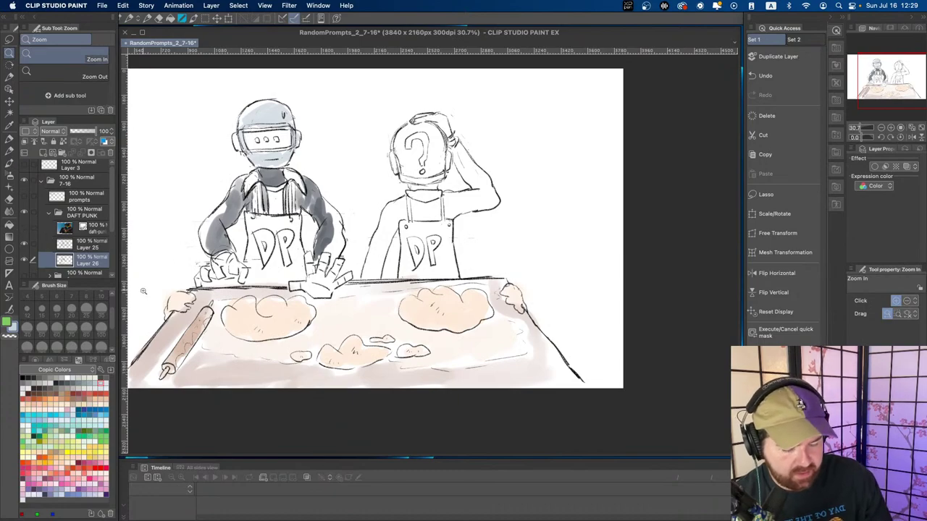
{"action": "left_click", "coordinate": [252, 136]}
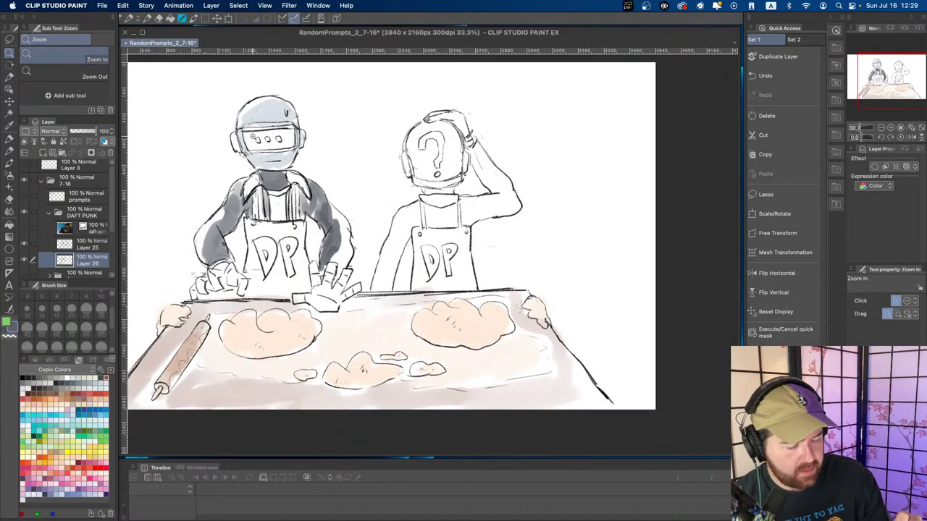
{"action": "key", "text": "b"}
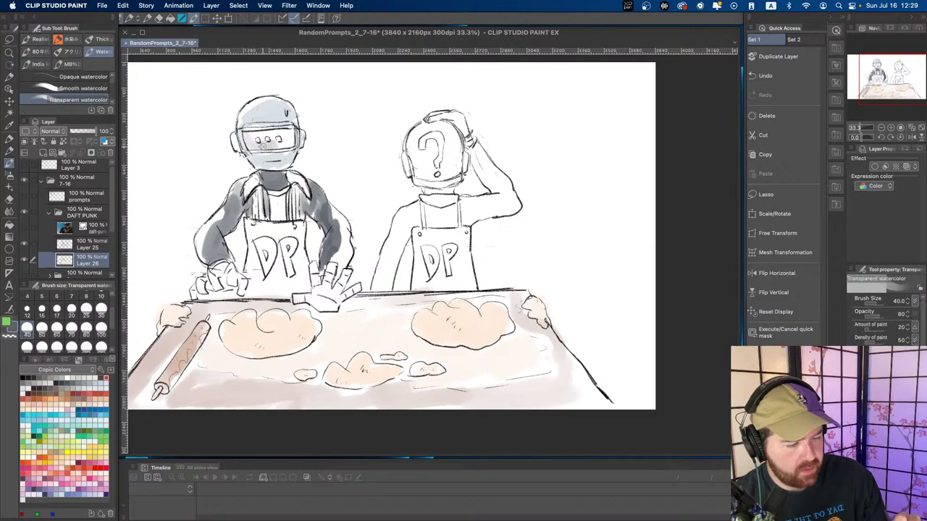
{"action": "mouse_move", "coordinate": [262, 144]}
{"action": "left_mouse_down"}
{"action": "mouse_move", "coordinate": [286, 133]}
{"action": "mouse_move", "coordinate": [249, 145]}
{"action": "mouse_move", "coordinate": [281, 143]}
{"action": "mouse_move", "coordinate": [264, 132]}
{"action": "mouse_move", "coordinate": [250, 148]}
{"action": "mouse_move", "coordinate": [278, 141]}
{"action": "mouse_move", "coordinate": [262, 135]}
{"action": "left_mouse_up"}
{"action": "key", "text": "super+z"}
{"action": "left_click", "coordinate": [34, 378]}
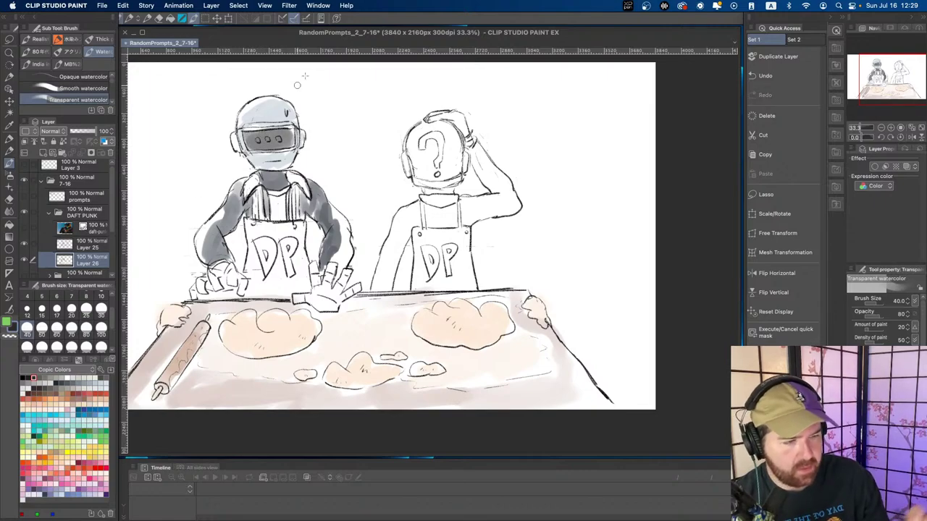
{"action": "key", "text": "e"}
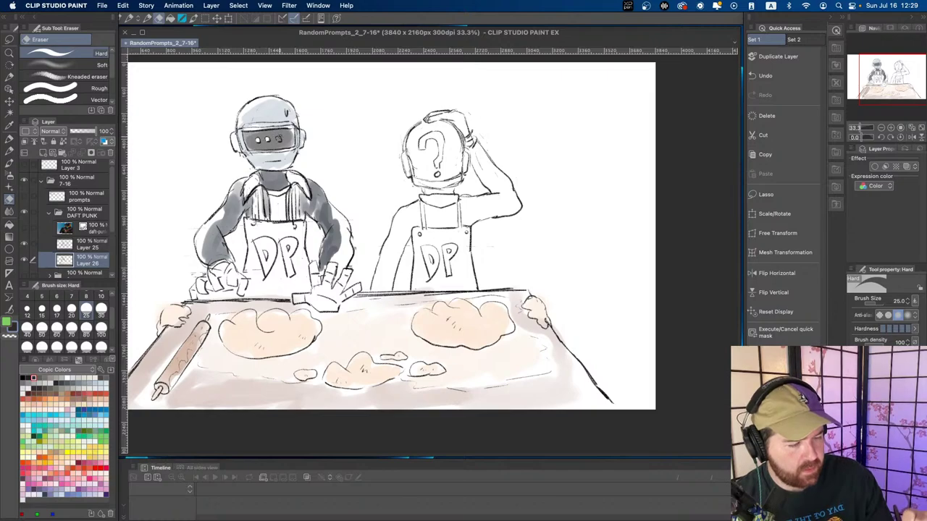
{"action": "key", "text": "b"}
{"action": "left_click", "coordinate": [62, 383]}
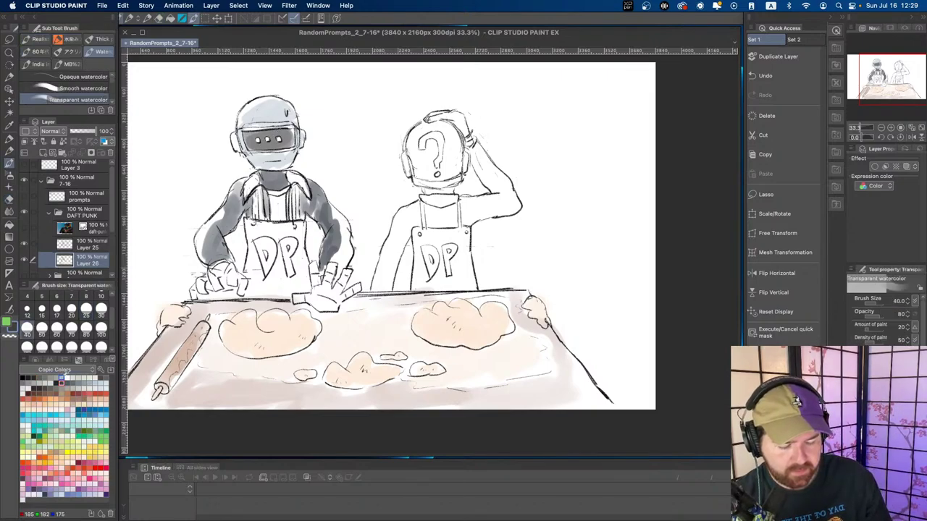
{"action": "left_click_drag", "start_coordinate": [248, 184], "coordinate": [256, 175]}
{"action": "key", "text": "super+z"}
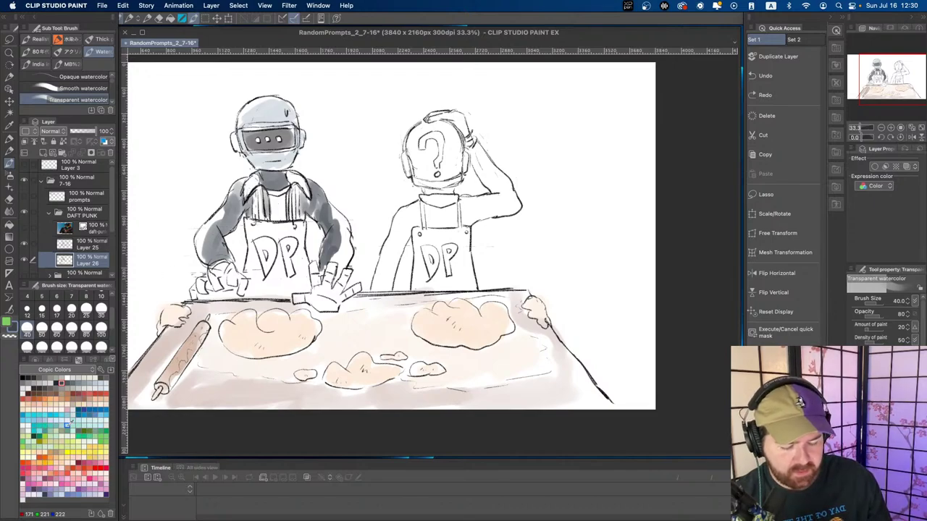
- Paint the first figure's collar flaps and the shirt front between the apron straps red
{"action": "left_click", "coordinate": [30, 444]}
{"action": "mouse_move", "coordinate": [243, 190]}
{"action": "left_mouse_down"}
{"action": "mouse_move", "coordinate": [253, 179]}
{"action": "mouse_move", "coordinate": [246, 195]}
{"action": "left_mouse_up"}
{"action": "left_click_drag", "start_coordinate": [293, 175], "coordinate": [299, 184]}
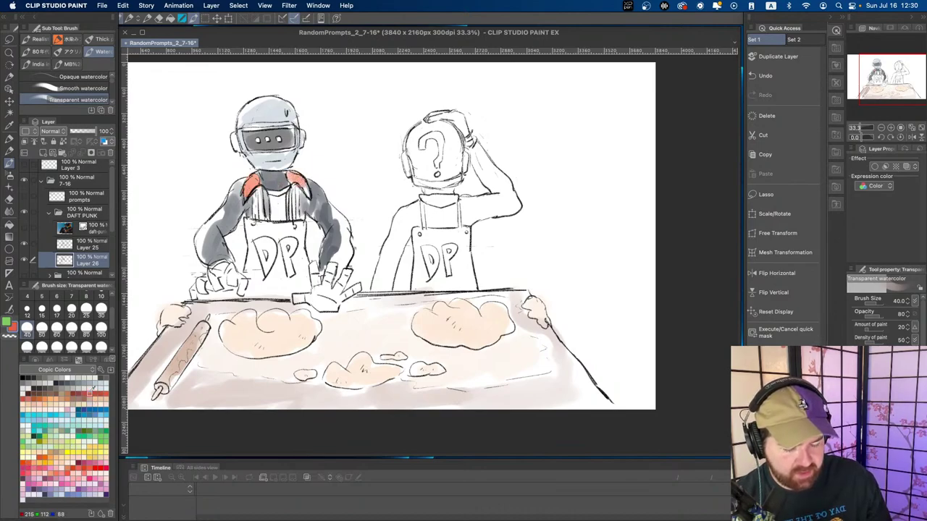
{"action": "mouse_move", "coordinate": [275, 208]}
{"action": "left_mouse_down"}
{"action": "mouse_move", "coordinate": [279, 191]}
{"action": "mouse_move", "coordinate": [275, 217]}
{"action": "left_mouse_up"}
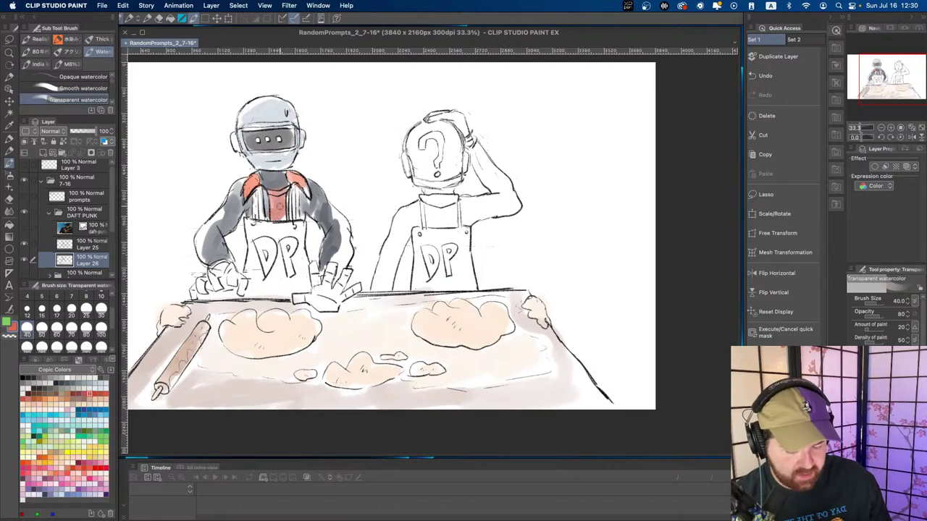
- Paint both figures' aprons and straps green, leaving the "DP" letters white and undoing the stray stroke
{"action": "left_click", "coordinate": [88, 434]}
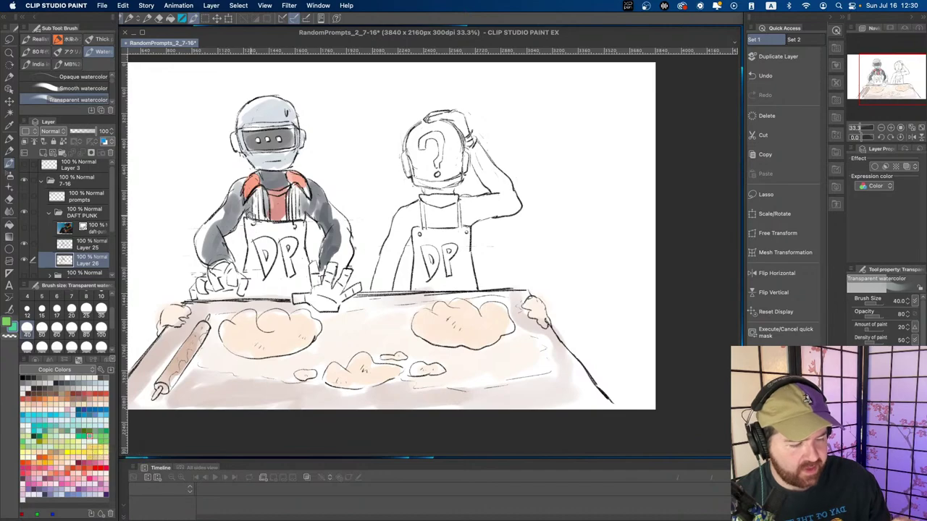
{"action": "mouse_move", "coordinate": [294, 196]}
{"action": "left_mouse_down"}
{"action": "mouse_move", "coordinate": [296, 217]}
{"action": "mouse_move", "coordinate": [255, 215]}
{"action": "mouse_move", "coordinate": [256, 230]}
{"action": "mouse_move", "coordinate": [257, 206]}
{"action": "mouse_move", "coordinate": [248, 268]}
{"action": "mouse_move", "coordinate": [257, 294]}
{"action": "mouse_move", "coordinate": [273, 261]}
{"action": "mouse_move", "coordinate": [268, 225]}
{"action": "mouse_move", "coordinate": [260, 233]}
{"action": "mouse_move", "coordinate": [286, 227]}
{"action": "mouse_move", "coordinate": [301, 255]}
{"action": "mouse_move", "coordinate": [284, 283]}
{"action": "mouse_move", "coordinate": [278, 272]}
{"action": "mouse_move", "coordinate": [284, 282]}
{"action": "mouse_move", "coordinate": [304, 268]}
{"action": "mouse_move", "coordinate": [306, 279]}
{"action": "left_mouse_up"}
{"action": "key", "text": "super+z"}
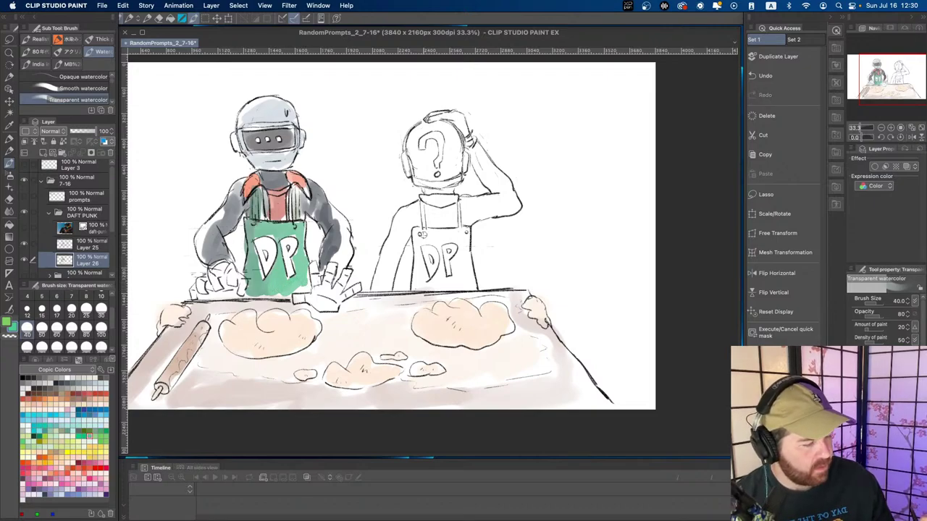
{"action": "mouse_move", "coordinate": [422, 234]}
{"action": "left_mouse_down"}
{"action": "mouse_move", "coordinate": [416, 287]}
{"action": "mouse_move", "coordinate": [435, 285]}
{"action": "mouse_move", "coordinate": [439, 271]}
{"action": "mouse_move", "coordinate": [442, 287]}
{"action": "mouse_move", "coordinate": [457, 282]}
{"action": "mouse_move", "coordinate": [458, 237]}
{"action": "mouse_move", "coordinate": [438, 240]}
{"action": "mouse_move", "coordinate": [437, 250]}
{"action": "mouse_move", "coordinate": [439, 242]}
{"action": "mouse_move", "coordinate": [422, 234]}
{"action": "mouse_move", "coordinate": [459, 231]}
{"action": "mouse_move", "coordinate": [458, 204]}
{"action": "mouse_move", "coordinate": [462, 255]}
{"action": "mouse_move", "coordinate": [455, 235]}
{"action": "mouse_move", "coordinate": [450, 279]}
{"action": "mouse_move", "coordinate": [468, 278]}
{"action": "mouse_move", "coordinate": [461, 289]}
{"action": "mouse_move", "coordinate": [450, 249]}
{"action": "left_mouse_up"}
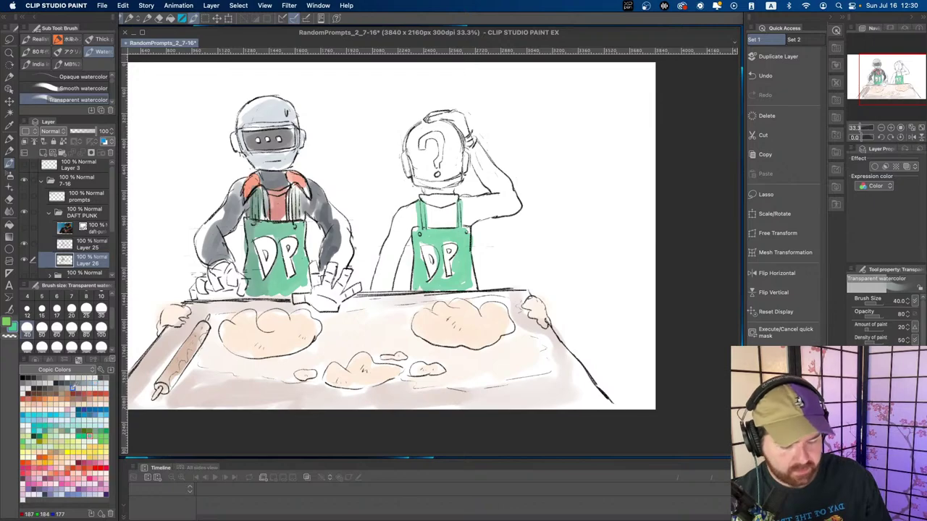
- Paint the second figure's helmet rim, chin band and ear pieces golden yellow with the Transparent watercolor brush
{"action": "left_click", "coordinate": [89, 444]}
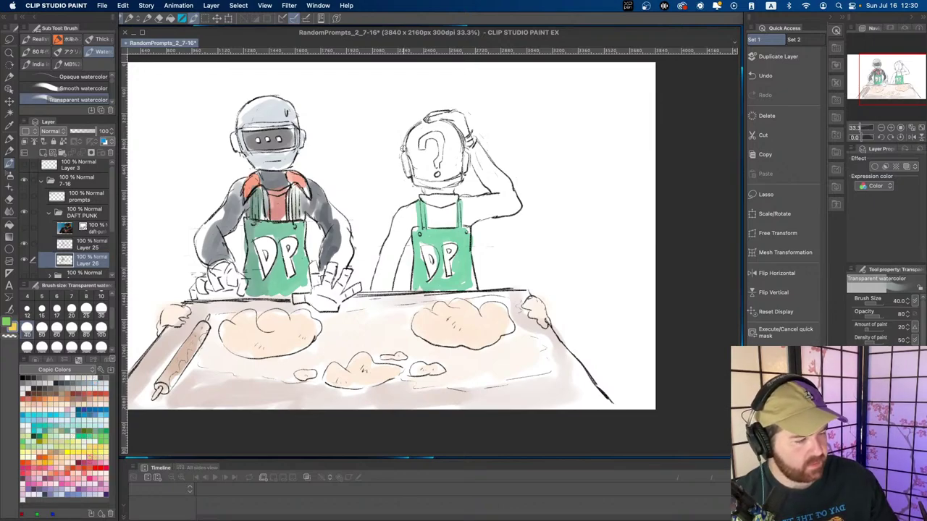
{"action": "mouse_move", "coordinate": [404, 145]}
{"action": "left_mouse_down"}
{"action": "mouse_move", "coordinate": [410, 181]}
{"action": "mouse_move", "coordinate": [460, 190]}
{"action": "mouse_move", "coordinate": [467, 154]}
{"action": "left_mouse_up"}
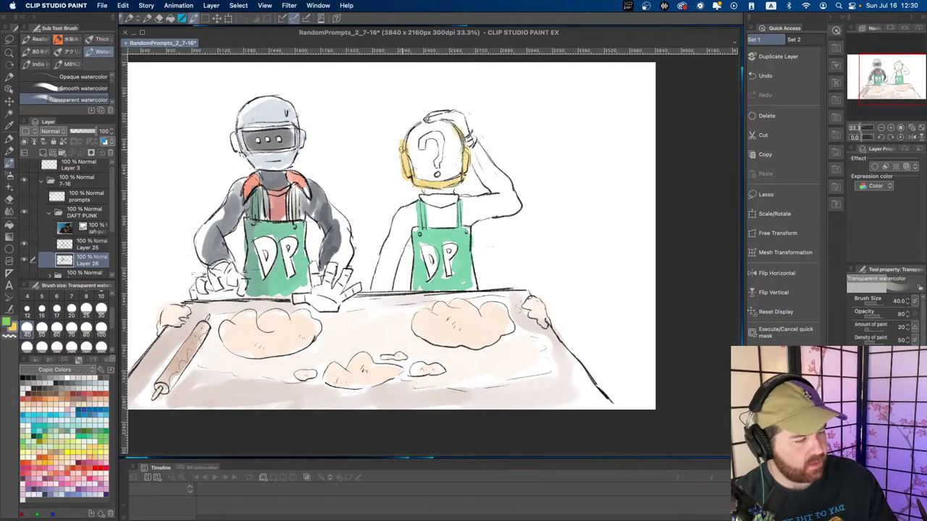
{"action": "left_click_drag", "start_coordinate": [401, 151], "coordinate": [420, 120]}
{"action": "key", "text": "e"}
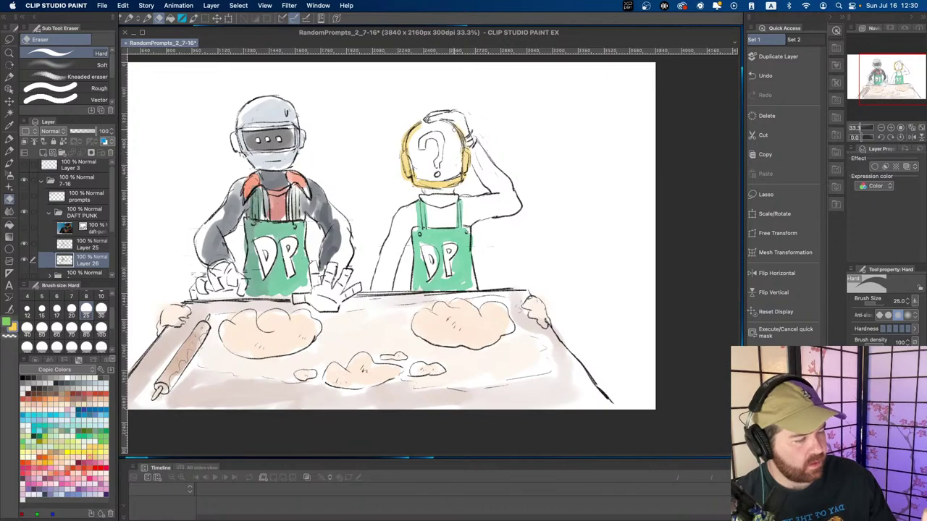
- Paint the second figure's visor dark grey around the white question mark, undoing the stray stroke
{"action": "key", "text": "b"}
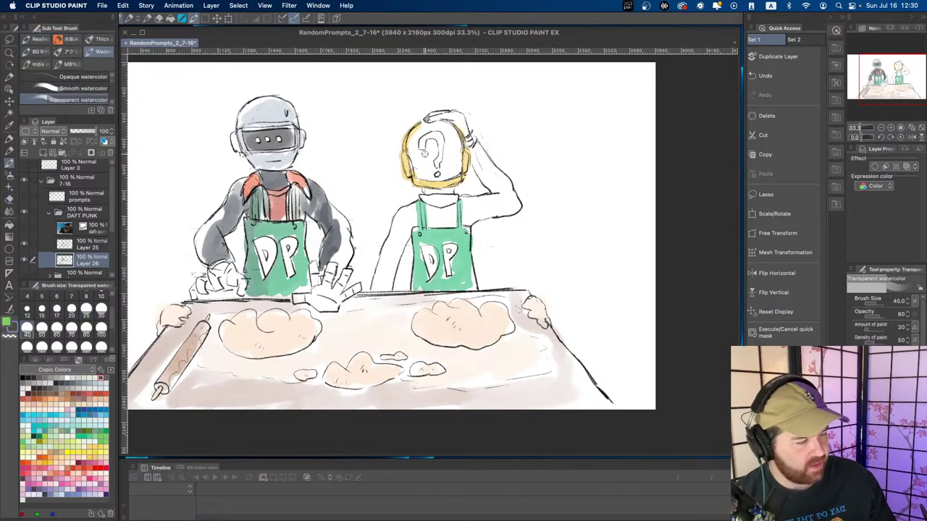
{"action": "mouse_move", "coordinate": [424, 152]}
{"action": "left_mouse_down"}
{"action": "mouse_move", "coordinate": [433, 155]}
{"action": "mouse_move", "coordinate": [415, 151]}
{"action": "left_mouse_up"}
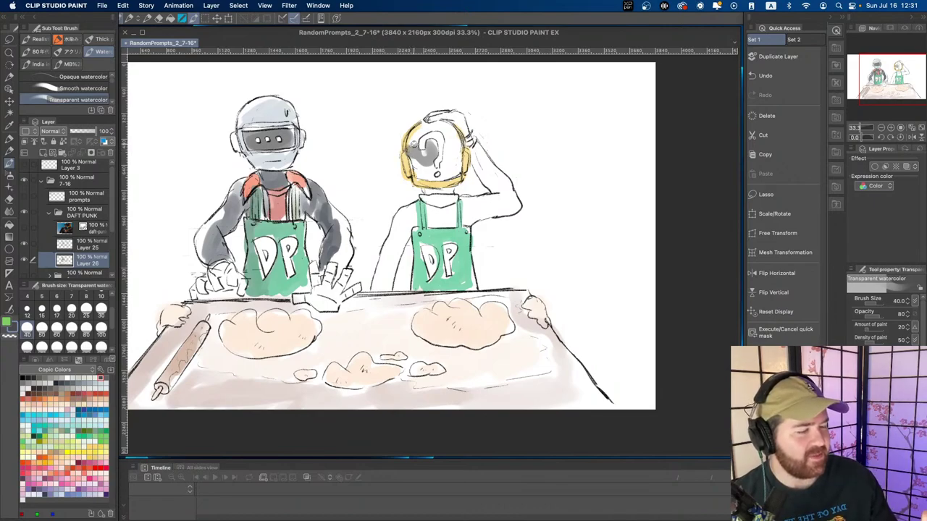
{"action": "key", "text": "ctrl+z"}
{"action": "mouse_move", "coordinate": [429, 144]}
{"action": "left_mouse_down"}
{"action": "mouse_move", "coordinate": [433, 156]}
{"action": "mouse_move", "coordinate": [413, 154]}
{"action": "mouse_move", "coordinate": [426, 126]}
{"action": "mouse_move", "coordinate": [449, 131]}
{"action": "mouse_move", "coordinate": [455, 170]}
{"action": "mouse_move", "coordinate": [434, 180]}
{"action": "mouse_move", "coordinate": [415, 160]}
{"action": "mouse_move", "coordinate": [438, 168]}
{"action": "mouse_move", "coordinate": [411, 168]}
{"action": "left_mouse_up"}
- Paint both of the first figure's gloved hands grey
{"action": "key", "text": "super+space"}
{"action": "left_click_drag", "start_coordinate": [356, 117], "coordinate": [302, 282]}
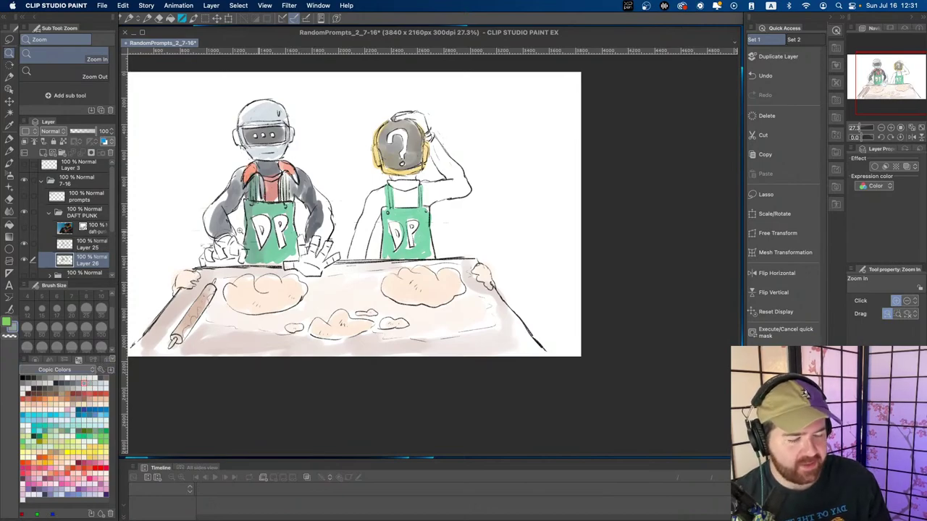
{"action": "key", "text": "b"}
{"action": "mouse_move", "coordinate": [219, 250]}
{"action": "left_mouse_down"}
{"action": "mouse_move", "coordinate": [204, 259]}
{"action": "mouse_move", "coordinate": [236, 246]}
{"action": "left_mouse_up"}
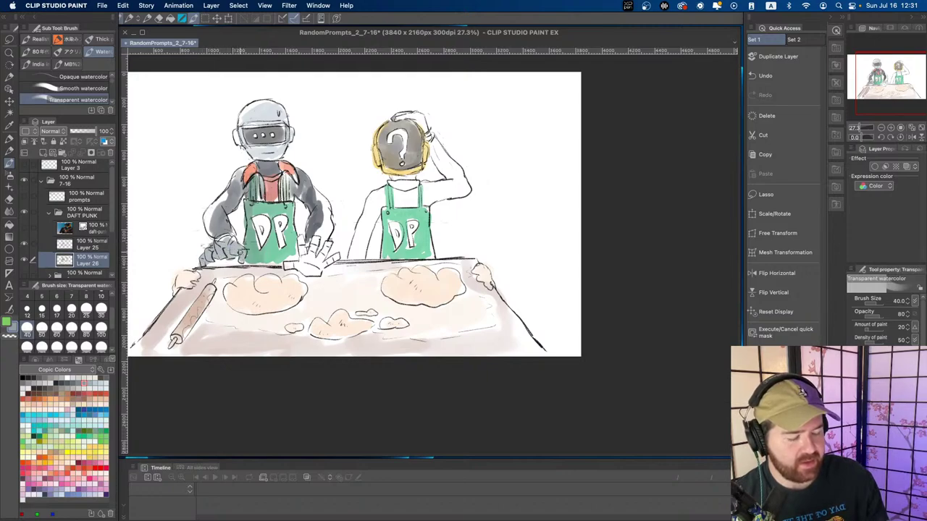
{"action": "mouse_move", "coordinate": [298, 264]}
{"action": "left_mouse_down"}
{"action": "mouse_move", "coordinate": [301, 240]}
{"action": "mouse_move", "coordinate": [304, 261]}
{"action": "mouse_move", "coordinate": [315, 242]}
{"action": "mouse_move", "coordinate": [312, 260]}
{"action": "mouse_move", "coordinate": [323, 249]}
{"action": "mouse_move", "coordinate": [322, 263]}
{"action": "left_mouse_up"}
{"action": "key", "text": "i"}
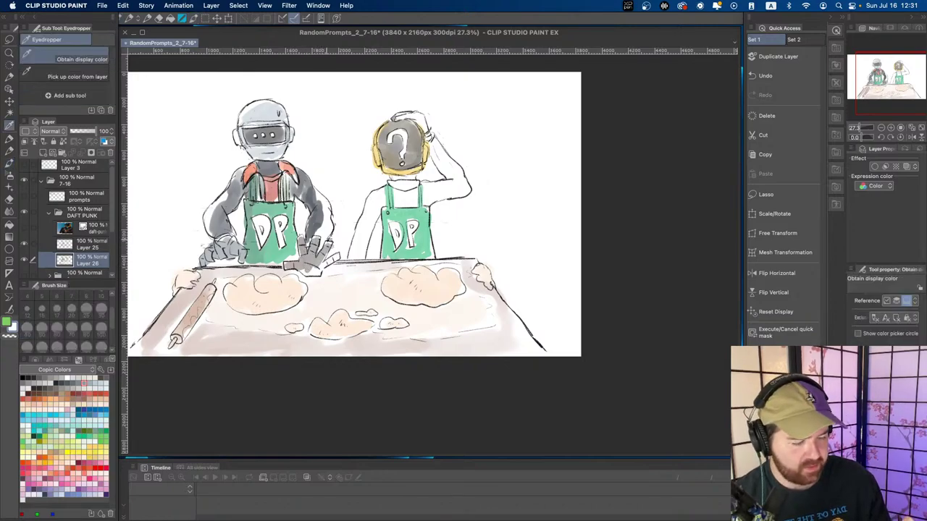
{"action": "key", "text": "b"}
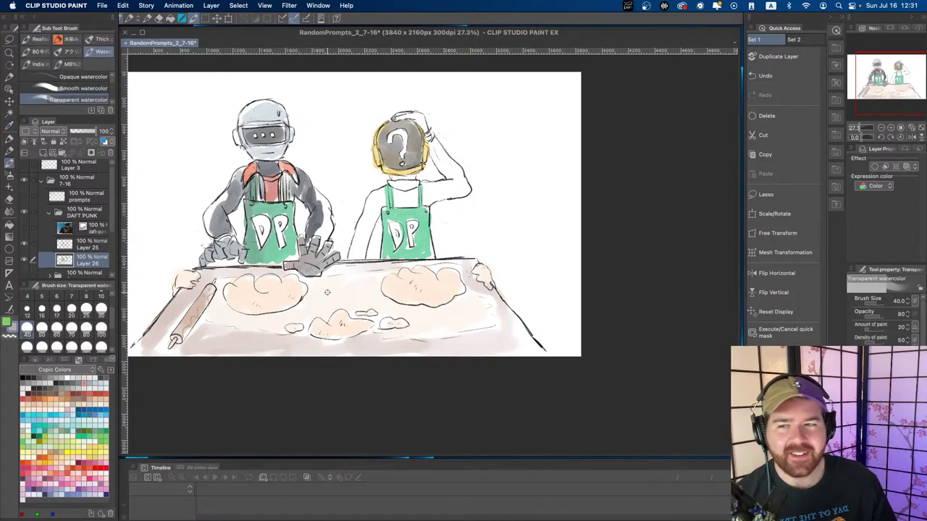
- Paint the second figure's neck below the helmet a very dark grey with brush size 20
{"action": "scroll", "coordinate": [334, 290], "scroll_direction": "down", "scroll_amount": 1}
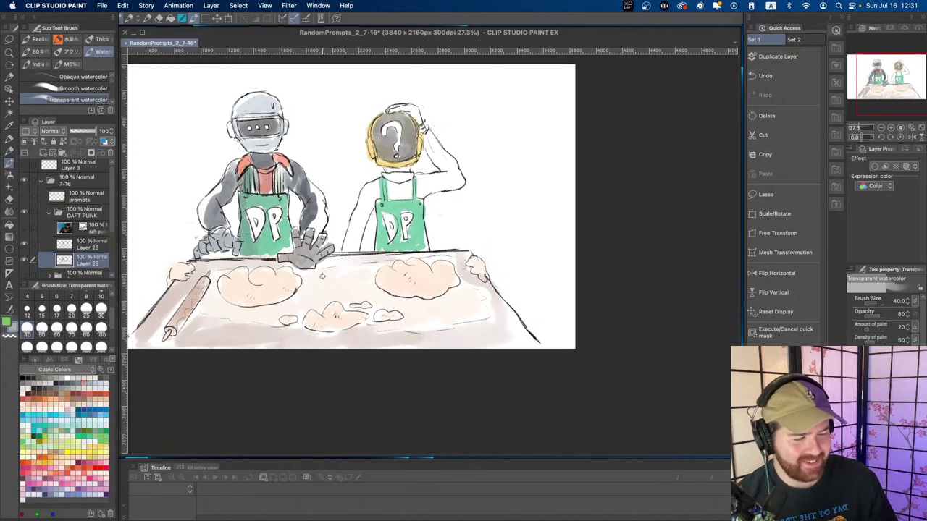
{"action": "left_click", "coordinate": [33, 377]}
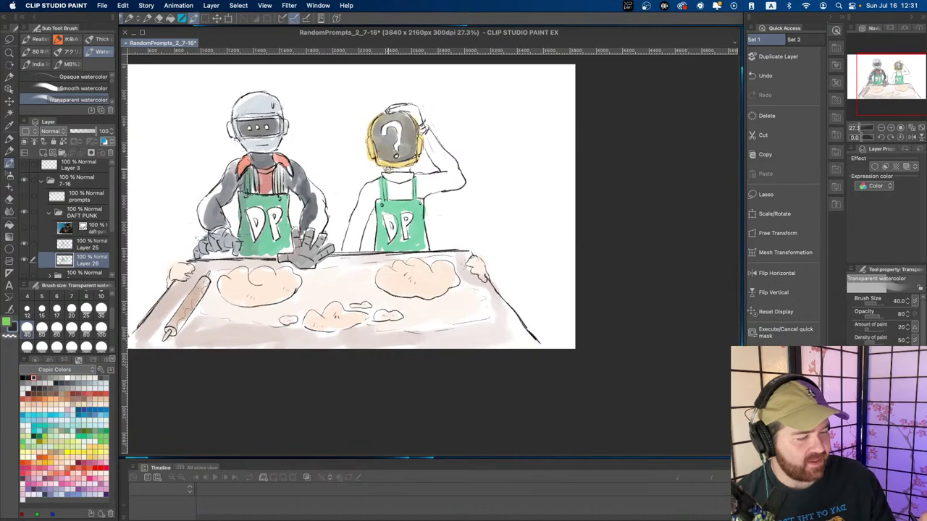
{"action": "scroll", "coordinate": [404, 171], "scroll_direction": "up", "scroll_amount": 5}
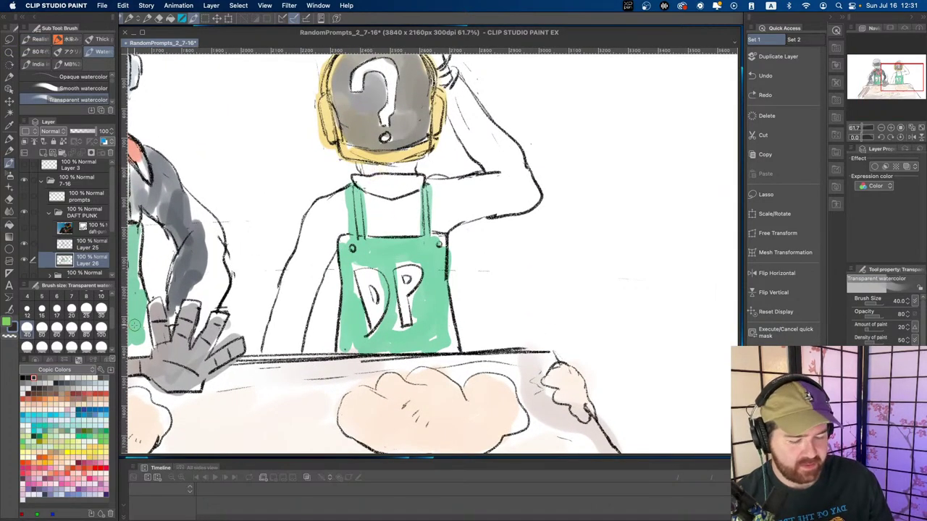
{"action": "left_click", "coordinate": [71, 310]}
{"action": "mouse_move", "coordinate": [396, 168]}
{"action": "left_mouse_down"}
{"action": "mouse_move", "coordinate": [409, 168]}
{"action": "mouse_move", "coordinate": [359, 169]}
{"action": "mouse_move", "coordinate": [411, 168]}
{"action": "left_mouse_up"}
- Paint the second figure's lowered arm and shirt front dark blue-grey with brush size 30, undoing the stray strokes
{"action": "left_click", "coordinate": [72, 383]}
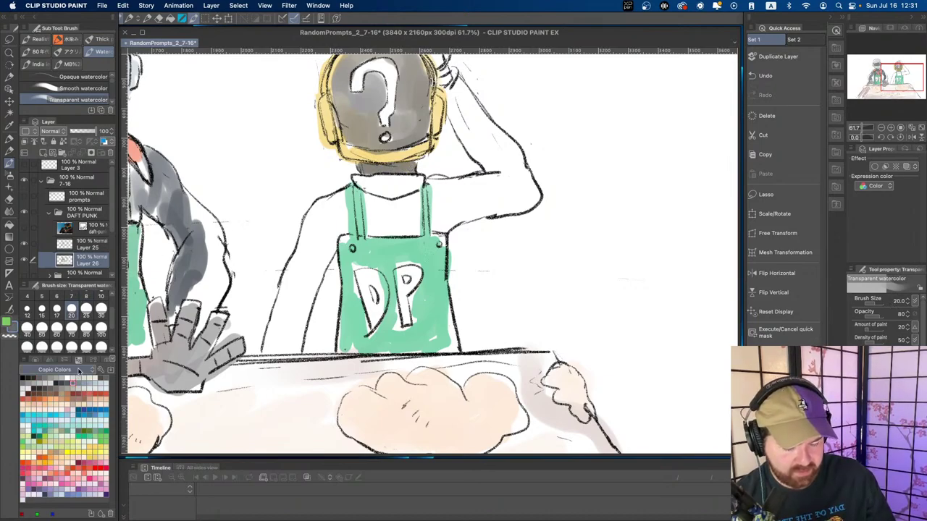
{"action": "left_click", "coordinate": [101, 311]}
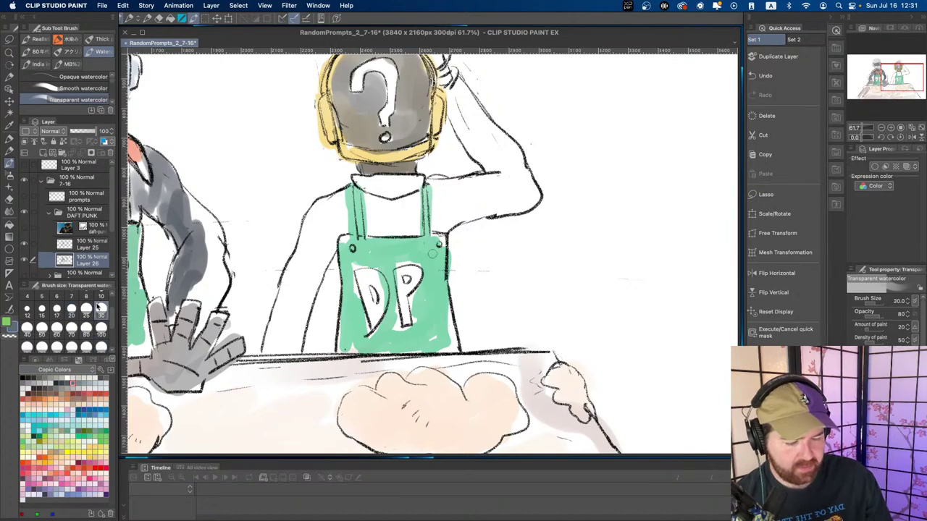
{"action": "mouse_move", "coordinate": [320, 247]}
{"action": "left_mouse_down"}
{"action": "mouse_move", "coordinate": [310, 230]}
{"action": "mouse_move", "coordinate": [290, 290]}
{"action": "mouse_move", "coordinate": [313, 225]}
{"action": "mouse_move", "coordinate": [308, 235]}
{"action": "mouse_move", "coordinate": [335, 197]}
{"action": "mouse_move", "coordinate": [273, 326]}
{"action": "left_mouse_up"}
{"action": "key", "text": "super+z"}
{"action": "key", "text": "super+z"}
{"action": "left_click_drag", "start_coordinate": [323, 230], "coordinate": [324, 227]}
{"action": "mouse_move", "coordinate": [340, 190]}
{"action": "left_mouse_down"}
{"action": "mouse_move", "coordinate": [265, 350]}
{"action": "mouse_move", "coordinate": [291, 351]}
{"action": "mouse_move", "coordinate": [300, 328]}
{"action": "mouse_move", "coordinate": [290, 340]}
{"action": "mouse_move", "coordinate": [281, 322]}
{"action": "mouse_move", "coordinate": [292, 301]}
{"action": "mouse_move", "coordinate": [307, 298]}
{"action": "mouse_move", "coordinate": [326, 245]}
{"action": "mouse_move", "coordinate": [312, 244]}
{"action": "mouse_move", "coordinate": [321, 263]}
{"action": "mouse_move", "coordinate": [348, 207]}
{"action": "mouse_move", "coordinate": [382, 199]}
{"action": "mouse_move", "coordinate": [383, 190]}
{"action": "mouse_move", "coordinate": [363, 183]}
{"action": "mouse_move", "coordinate": [388, 193]}
{"action": "left_mouse_up"}
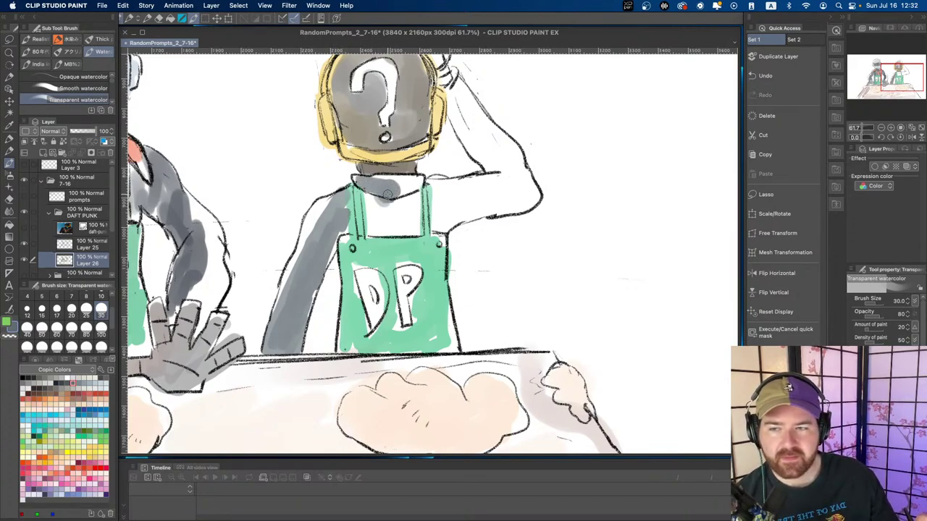
{"action": "mouse_move", "coordinate": [388, 197]}
{"action": "left_mouse_down"}
{"action": "mouse_move", "coordinate": [410, 181]}
{"action": "mouse_move", "coordinate": [411, 191]}
{"action": "mouse_move", "coordinate": [384, 216]}
{"action": "mouse_move", "coordinate": [371, 216]}
{"action": "mouse_move", "coordinate": [372, 228]}
{"action": "mouse_move", "coordinate": [384, 227]}
{"action": "mouse_move", "coordinate": [381, 204]}
{"action": "mouse_move", "coordinate": [386, 213]}
{"action": "mouse_move", "coordinate": [417, 206]}
{"action": "left_mouse_up"}
{"action": "key", "text": "super+space"}
{"action": "left_click_drag", "start_coordinate": [426, 194], "coordinate": [362, 192]}
{"action": "left_click_drag", "start_coordinate": [461, 188], "coordinate": [420, 193]}
{"action": "key", "text": "g"}
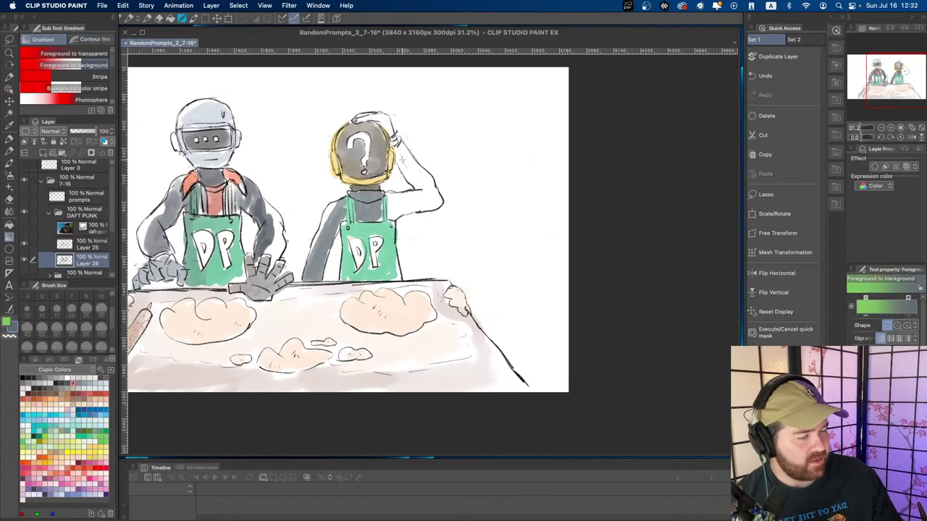
{"action": "key", "text": "g"}
{"action": "left_click", "coordinate": [405, 163]}
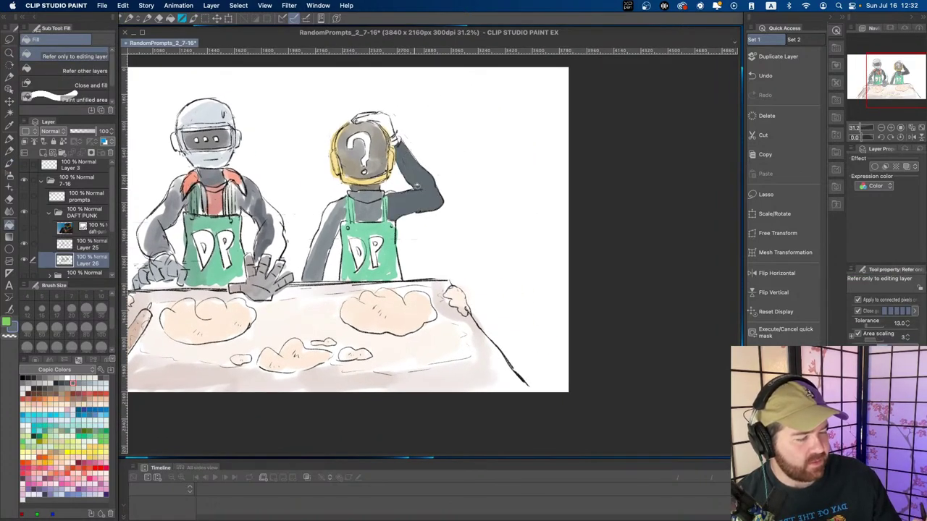
{"action": "key", "text": "ctrl+z"}
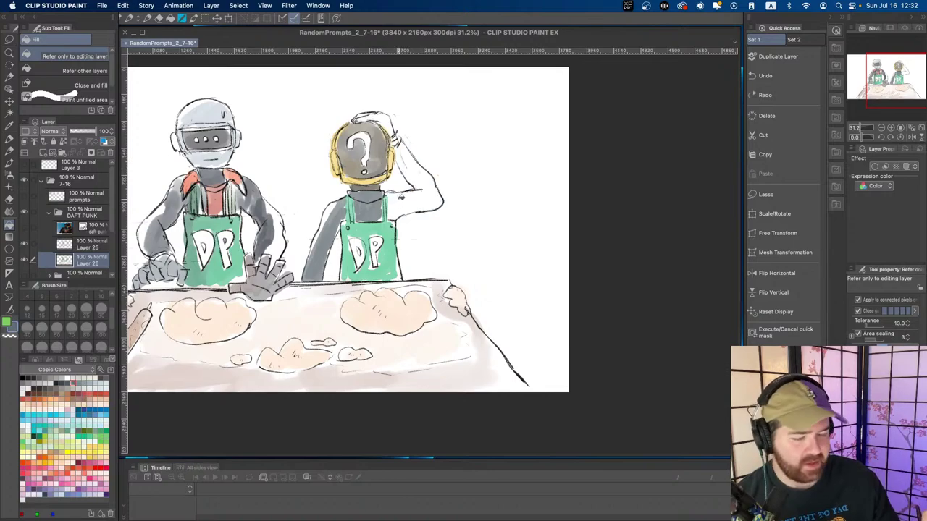
- Paint the second figure's raised arm dark blue-grey with Transparent watercolor and the hand on the helmet light grey
{"action": "key", "text": "b"}
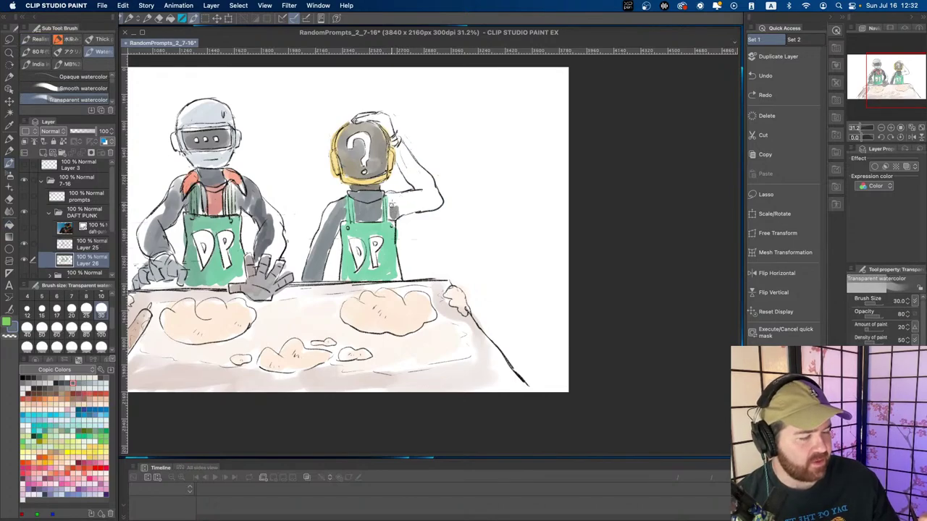
{"action": "mouse_move", "coordinate": [396, 194]}
{"action": "left_mouse_down"}
{"action": "mouse_move", "coordinate": [417, 190]}
{"action": "mouse_move", "coordinate": [398, 145]}
{"action": "mouse_move", "coordinate": [417, 184]}
{"action": "mouse_move", "coordinate": [399, 206]}
{"action": "mouse_move", "coordinate": [413, 204]}
{"action": "mouse_move", "coordinate": [397, 214]}
{"action": "mouse_move", "coordinate": [425, 205]}
{"action": "mouse_move", "coordinate": [417, 176]}
{"action": "left_mouse_up"}
{"action": "left_click_drag", "start_coordinate": [428, 207], "coordinate": [420, 189]}
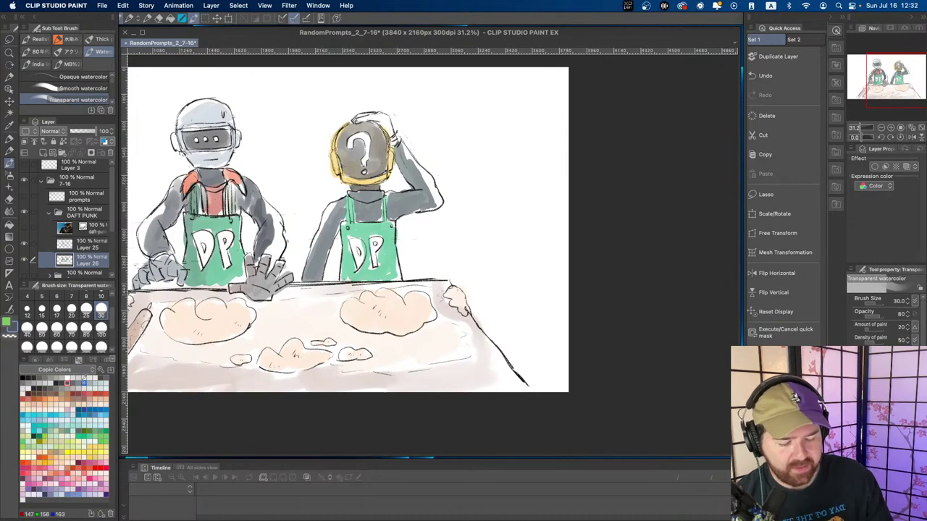
{"action": "left_click", "coordinate": [72, 377]}
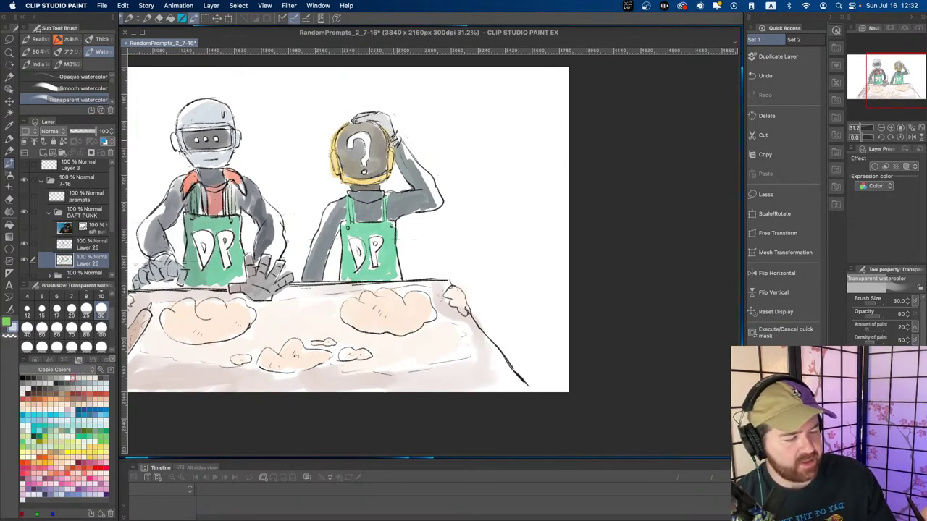
{"action": "left_click_drag", "start_coordinate": [377, 282], "coordinate": [358, 255]}
- Fill the "DP" letters on both figures' aprons with bright red
{"action": "key", "text": "super+space"}
{"action": "left_click", "coordinate": [223, 229]}
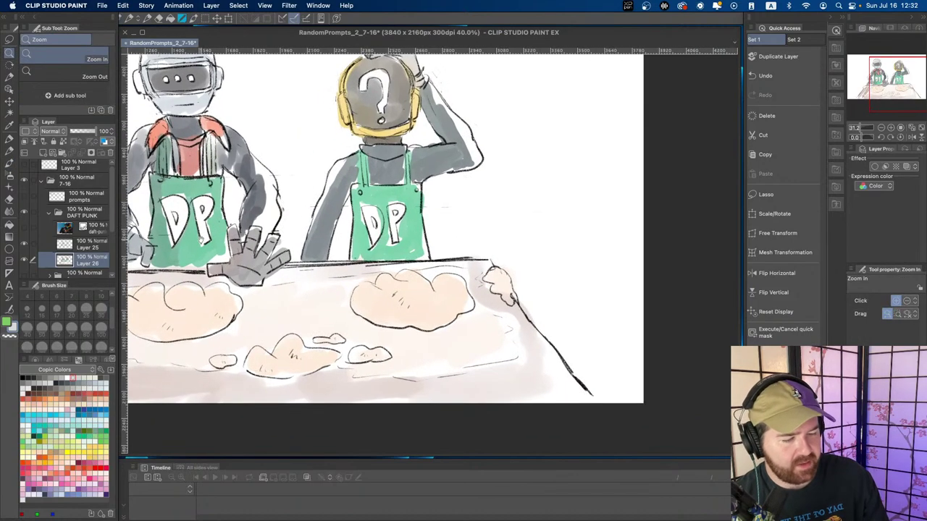
{"action": "left_click_drag", "start_coordinate": [223, 229], "coordinate": [257, 228]}
{"action": "left_click", "coordinate": [25, 472]}
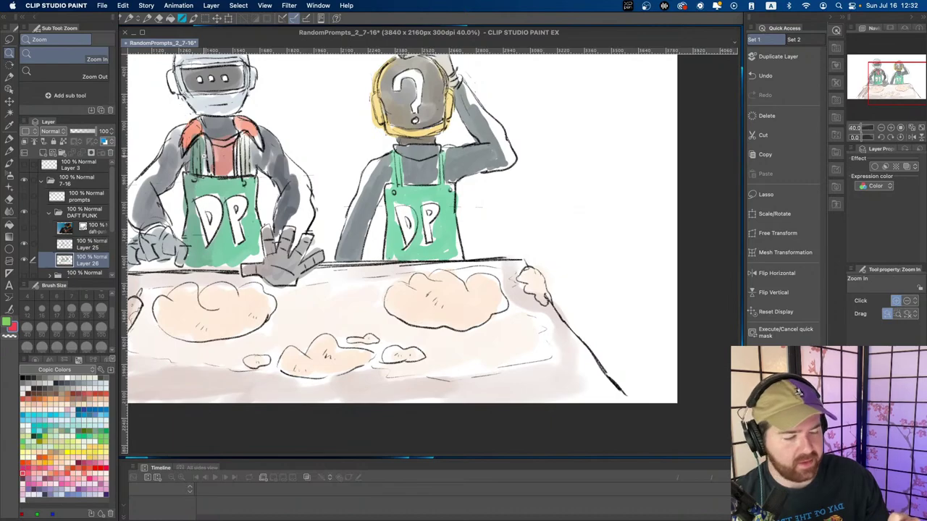
{"action": "key", "text": "g"}
{"action": "key", "text": "g"}
{"action": "left_click", "coordinate": [209, 208]}
{"action": "left_click", "coordinate": [239, 204]}
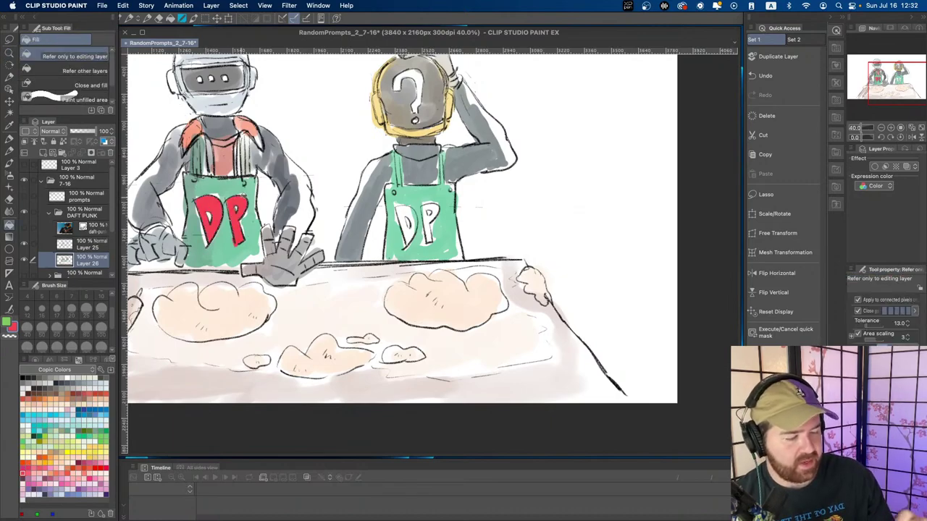
{"action": "left_click", "coordinate": [405, 221]}
{"action": "left_click", "coordinate": [433, 214]}
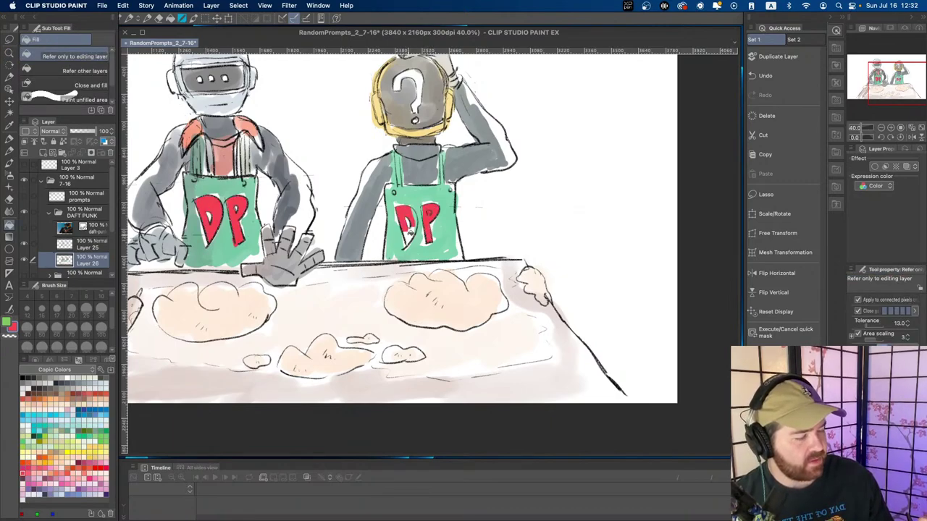
- Cover the remaining white gaps in the second apron's "D" with red using the Marker pen
{"action": "key", "text": "p"}
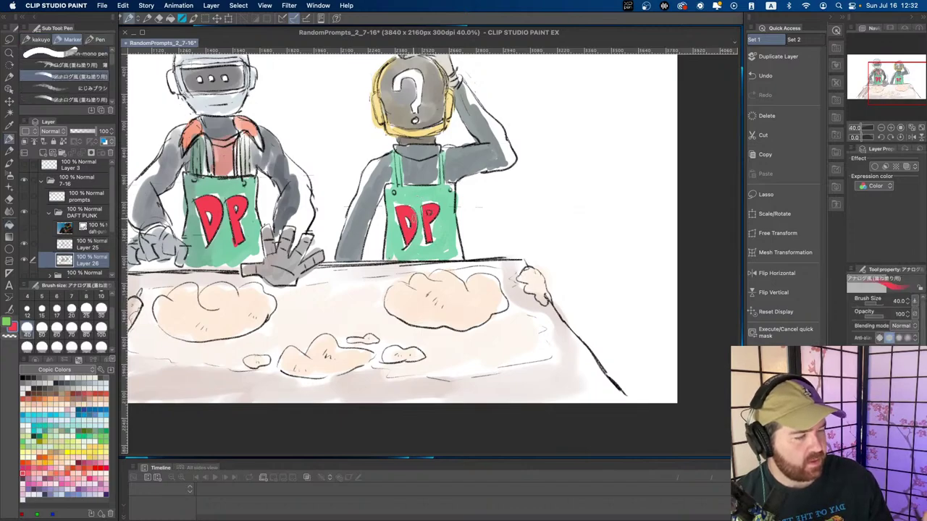
{"action": "key", "text": "/"}
{"action": "left_click_drag", "start_coordinate": [428, 187], "coordinate": [410, 188]}
{"action": "left_click_drag", "start_coordinate": [411, 267], "coordinate": [368, 268]}
{"action": "left_click_drag", "start_coordinate": [370, 205], "coordinate": [375, 199]}
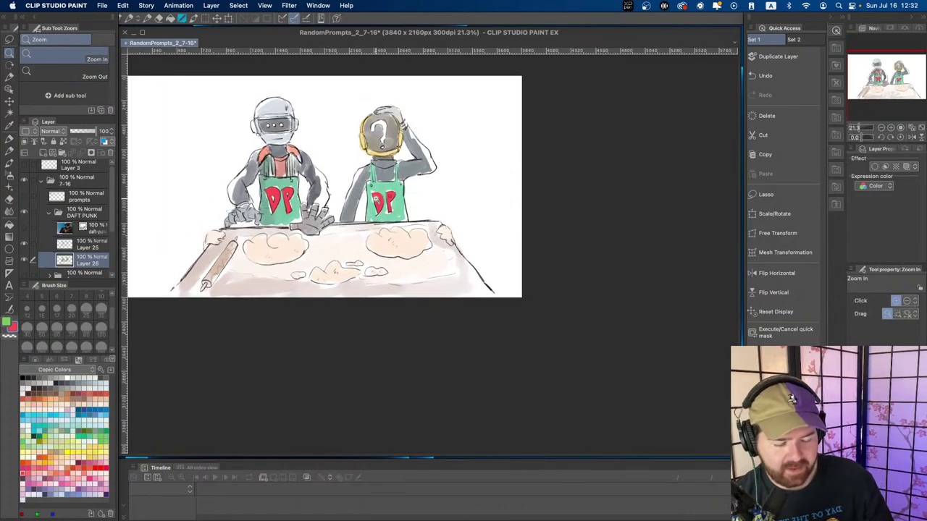
- Letter "DAFT PUNK" above and between the two helmets in a dark color with Real G-Pen 2, undoing the pencil stroke
{"action": "left_click", "coordinate": [59, 379]}
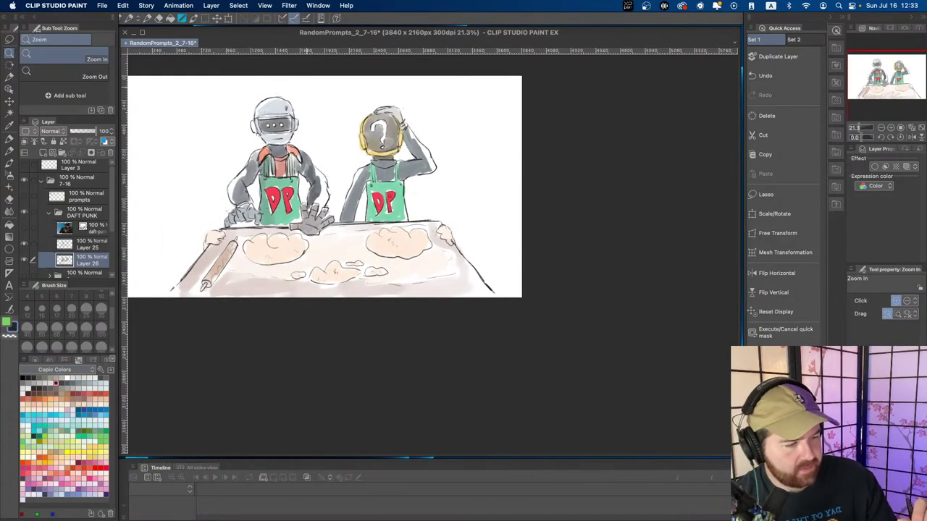
{"action": "key", "text": "p"}
{"action": "key", "text": "p"}
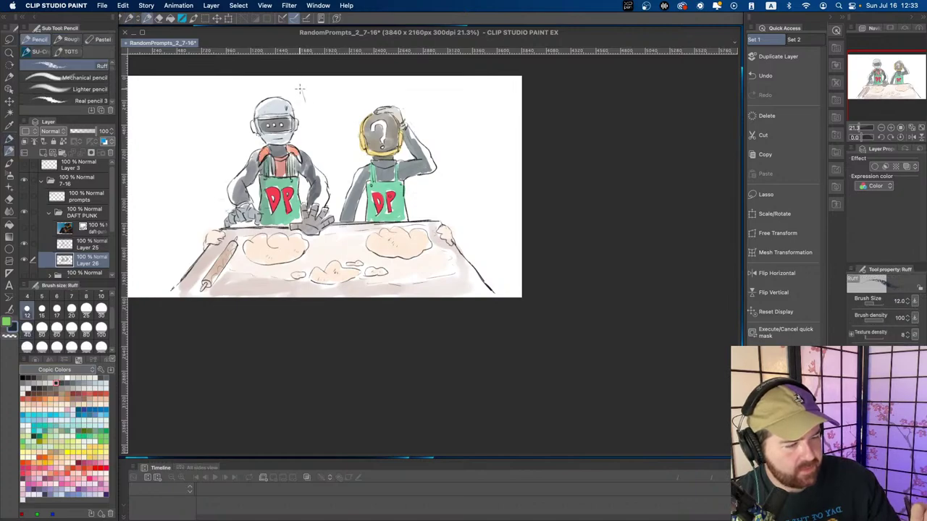
{"action": "left_click_drag", "start_coordinate": [300, 89], "coordinate": [304, 101]}
{"action": "key", "text": "ctrl+z"}
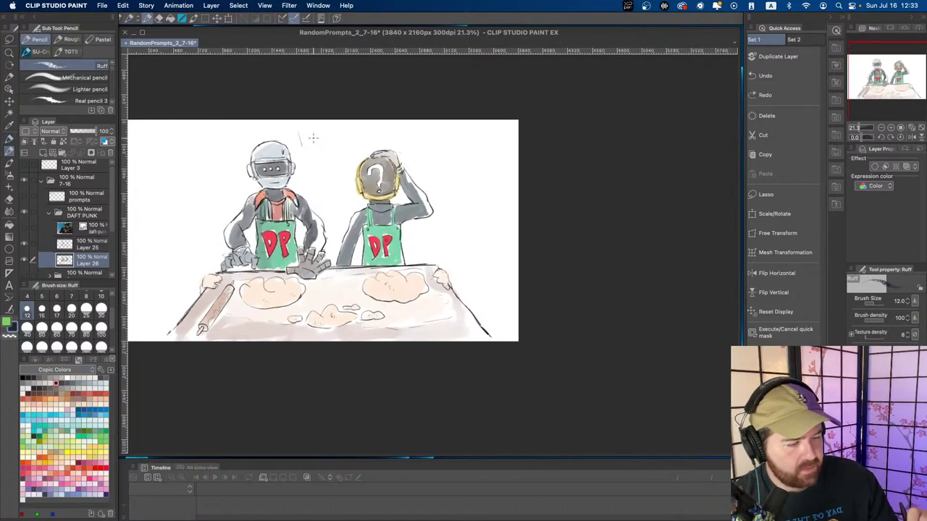
{"action": "key", "text": "p"}
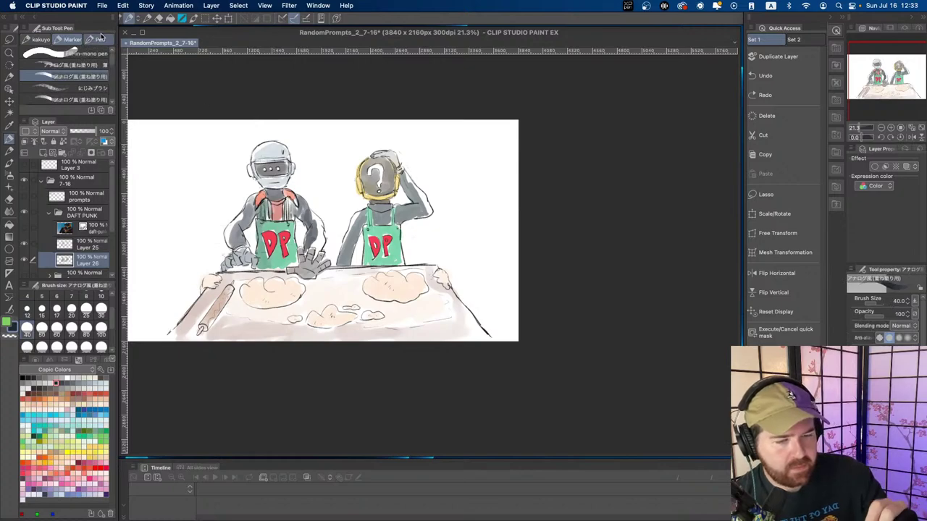
{"action": "left_click", "coordinate": [99, 39]}
{"action": "left_click", "coordinate": [83, 75]}
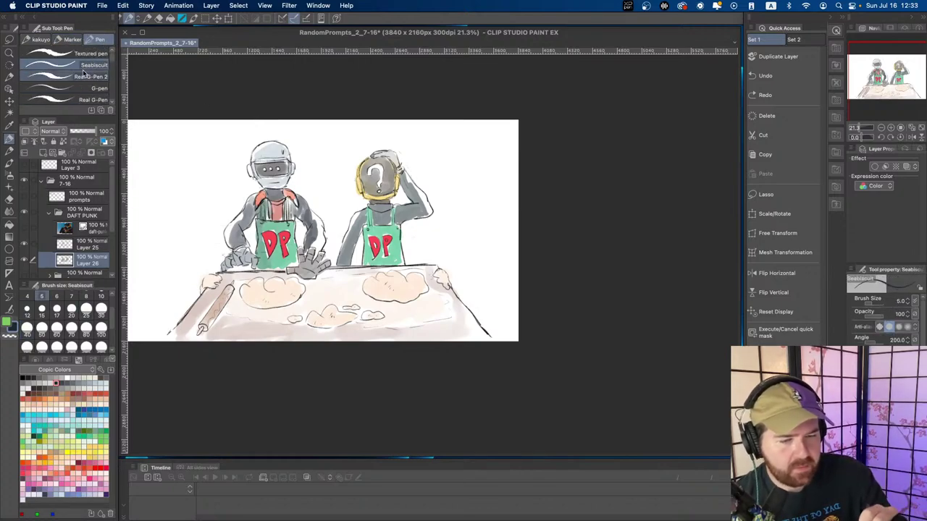
{"action": "left_click_drag", "start_coordinate": [291, 131], "coordinate": [295, 145]}
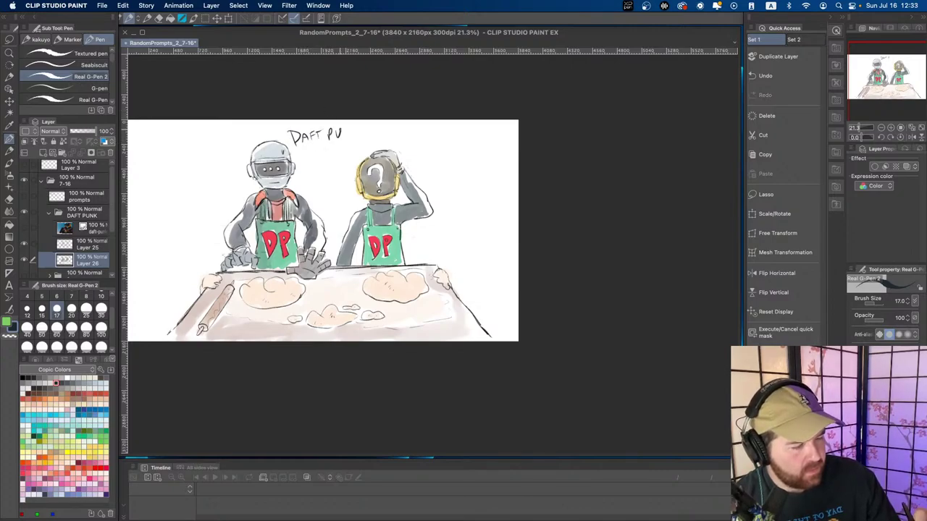
{"action": "left_click_drag", "start_coordinate": [348, 129], "coordinate": [352, 139]}
{"action": "left_click_drag", "start_coordinate": [355, 128], "coordinate": [355, 136]}
- Finish lettering "DAFT PUNK" and add "starting a job at starbucks" beneath it between the two helmets
{"action": "left_click", "coordinate": [355, 139]}
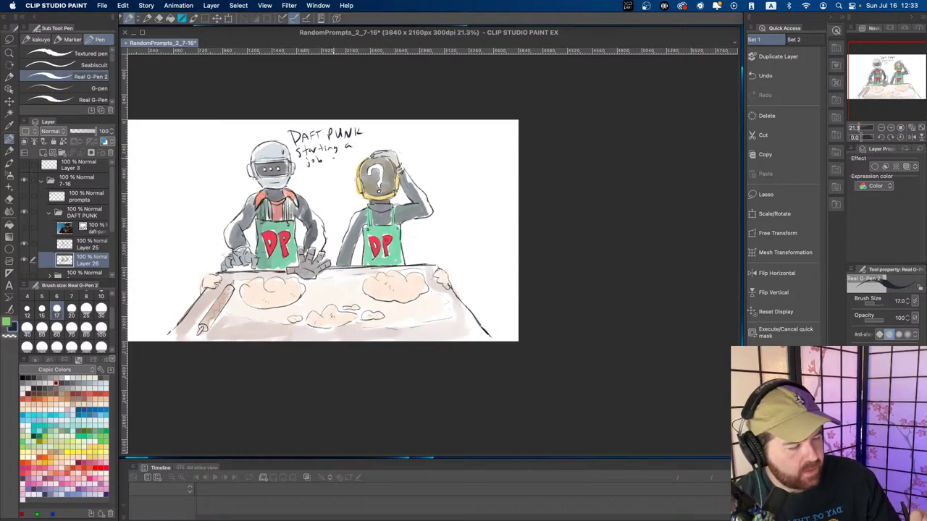
{"action": "left_click_drag", "start_coordinate": [332, 157], "coordinate": [348, 159]}
{"action": "key", "text": "super+space"}
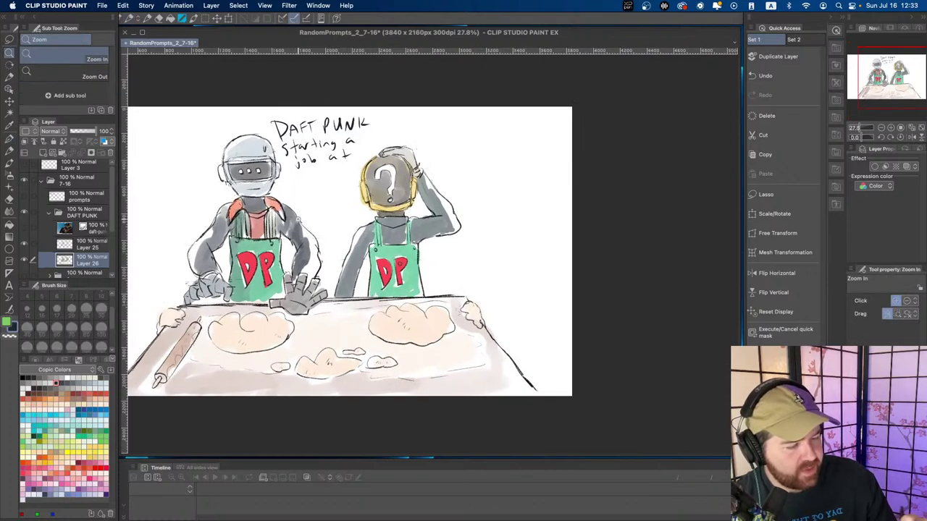
{"action": "key", "text": "p"}
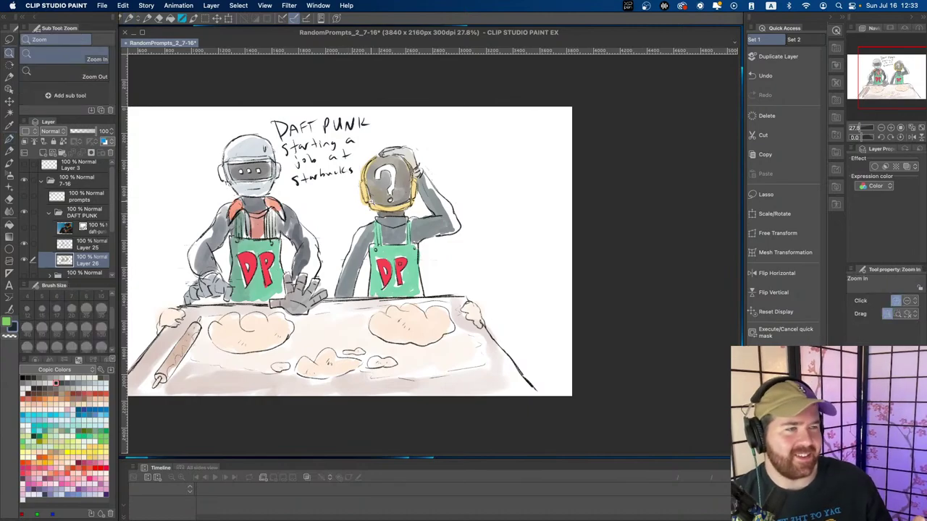
{"action": "left_click_drag", "start_coordinate": [375, 204], "coordinate": [366, 204]}
{"action": "left_click_drag", "start_coordinate": [381, 259], "coordinate": [372, 239]}
{"action": "key", "text": "p"}
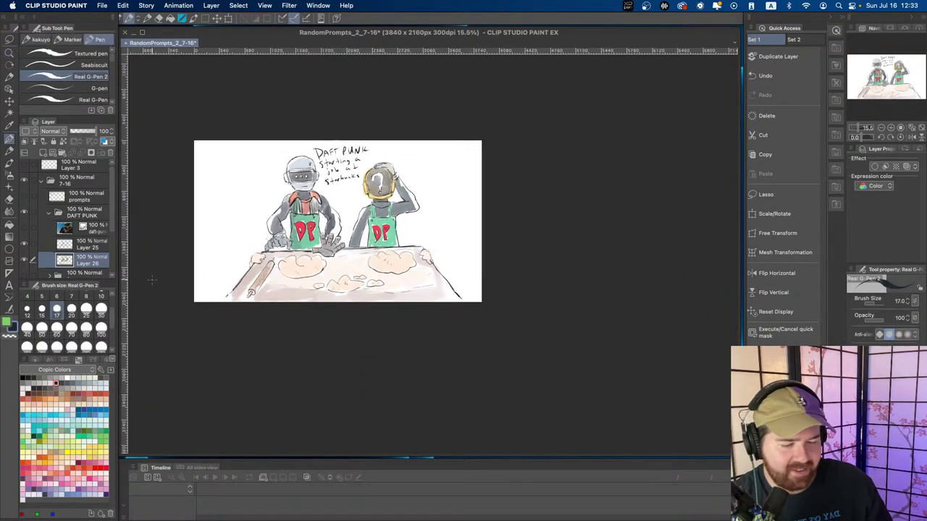
- Duplicate the DAFT PUNK layer folder and merge the copy into a single layer
{"action": "left_click", "coordinate": [50, 212]}
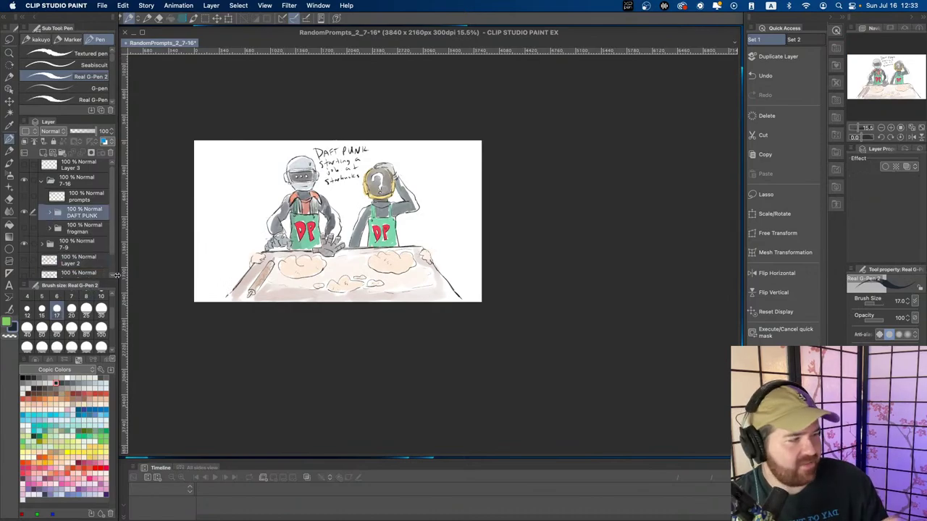
{"action": "left_click", "coordinate": [773, 58]}
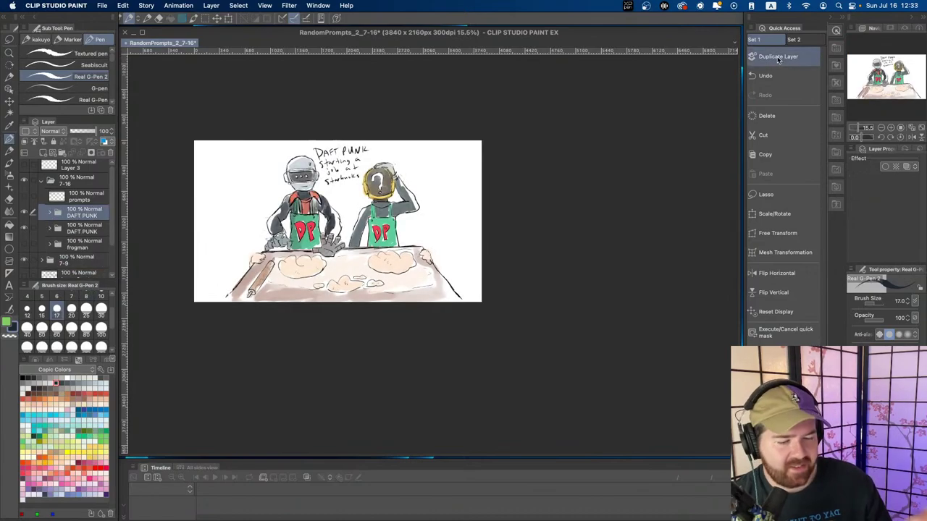
{"action": "left_click", "coordinate": [210, 5]}
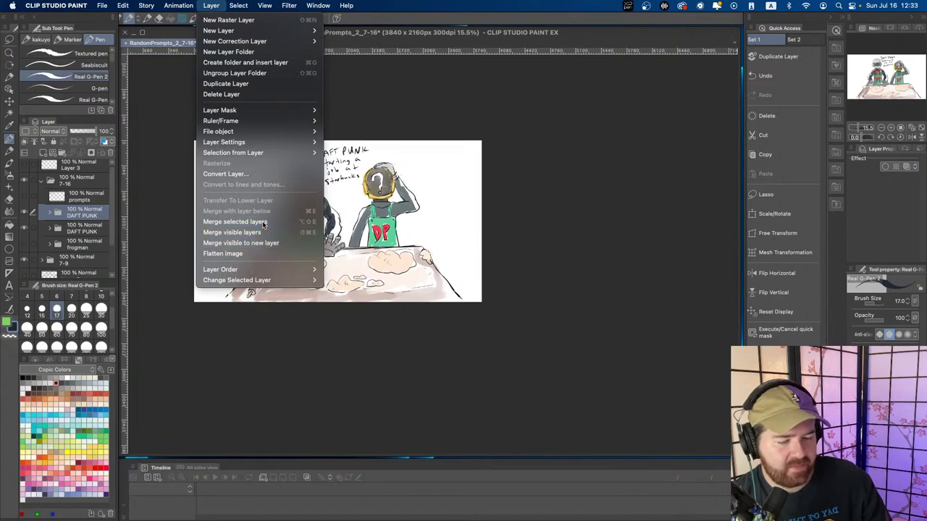
{"action": "left_click", "coordinate": [262, 221]}
- Show the frogman folder, then duplicate its FROGERT subfolder and merge the copy into a single layer
{"action": "left_click", "coordinate": [85, 247]}
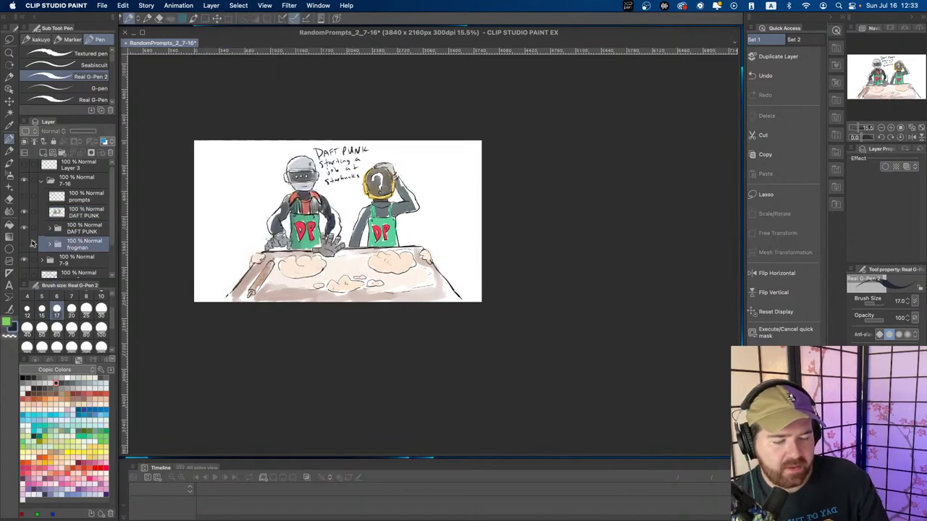
{"action": "left_click", "coordinate": [24, 245]}
{"action": "left_click", "coordinate": [24, 245]}
{"action": "left_click", "coordinate": [50, 245]}
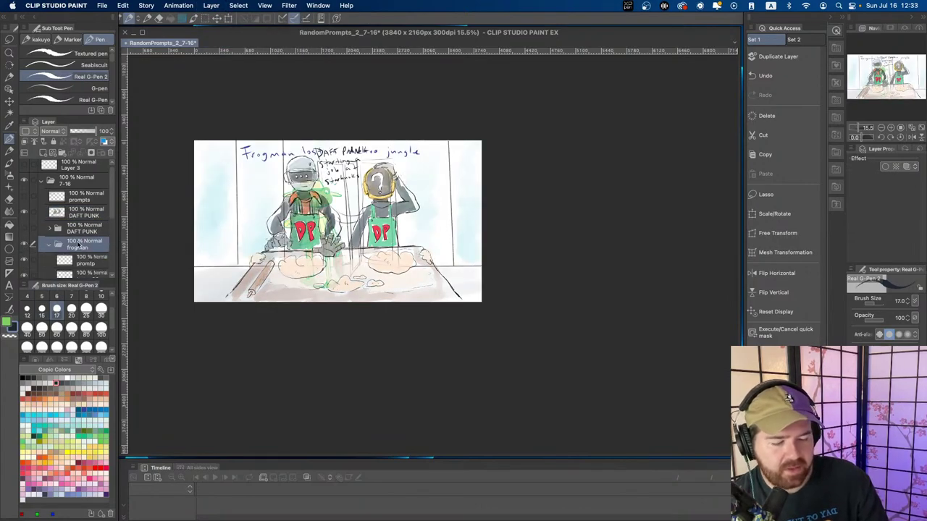
{"action": "scroll", "coordinate": [114, 211], "scroll_direction": "down", "scroll_amount": 3}
{"action": "left_click", "coordinate": [86, 244]}
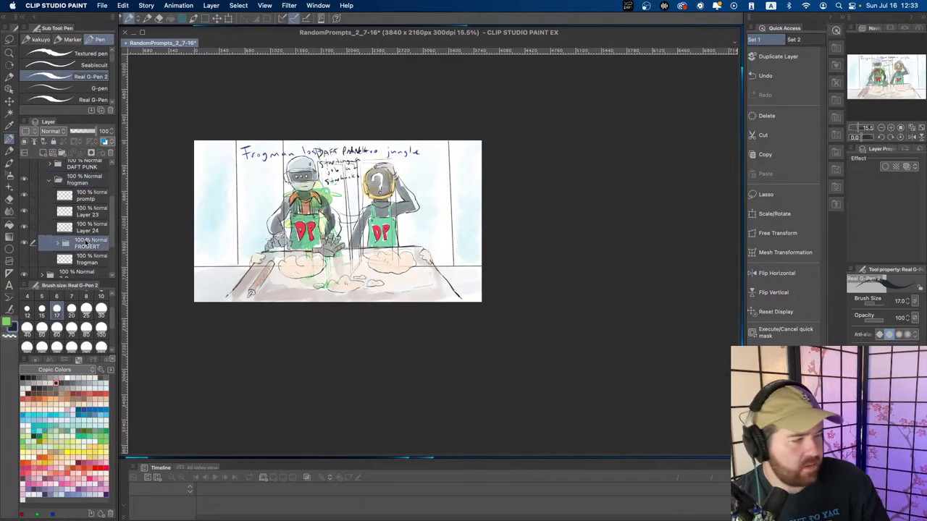
{"action": "left_click", "coordinate": [781, 64]}
{"action": "left_click", "coordinate": [211, 5]}
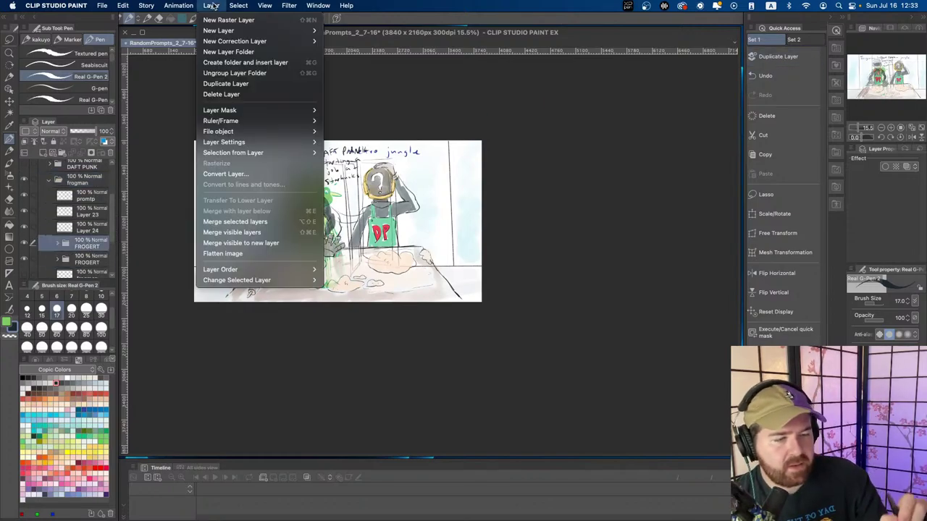
{"action": "left_click", "coordinate": [251, 221]}
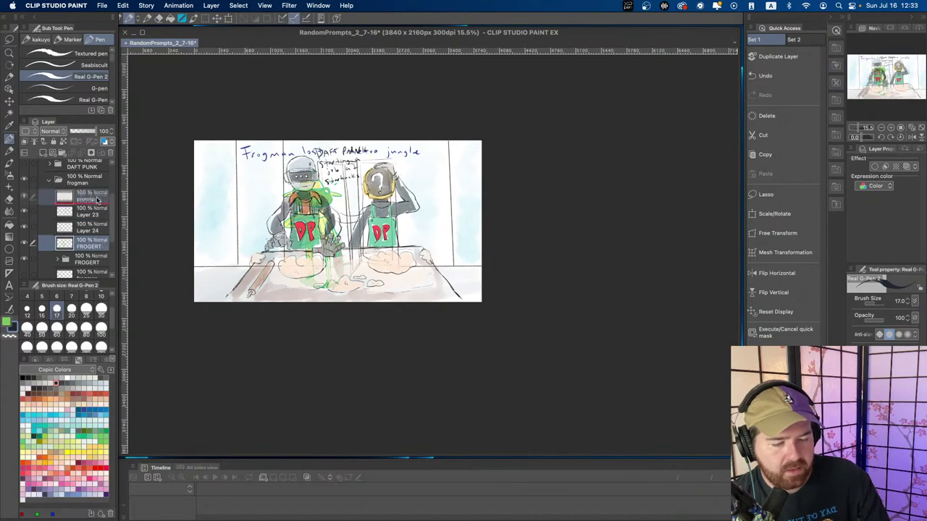
- Move the merged FROGERT layer out of the frogman folder to above the merged DAFT PUNK layer, and collapse and hide the frogman folder
{"action": "left_click_drag", "start_coordinate": [98, 165], "coordinate": [87, 197]}
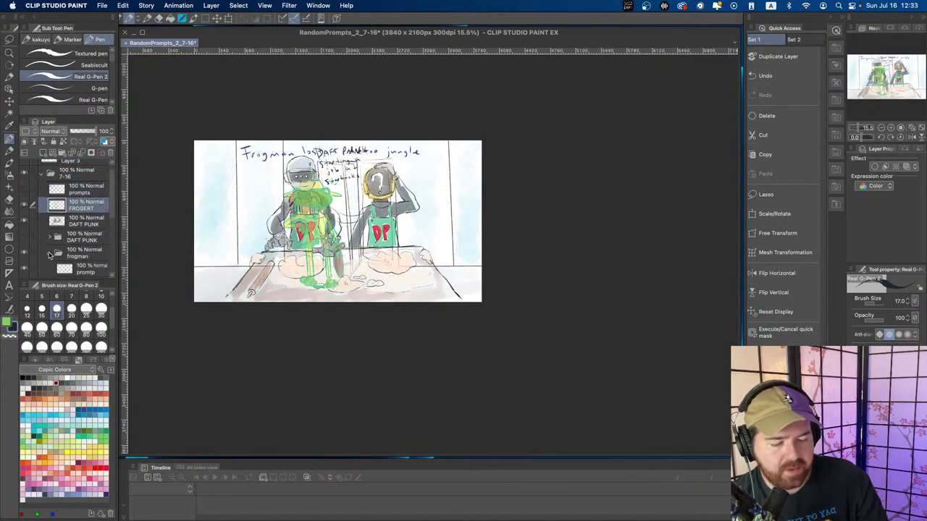
{"action": "left_click", "coordinate": [50, 253]}
{"action": "left_click", "coordinate": [24, 254]}
{"action": "left_click", "coordinate": [24, 256]}
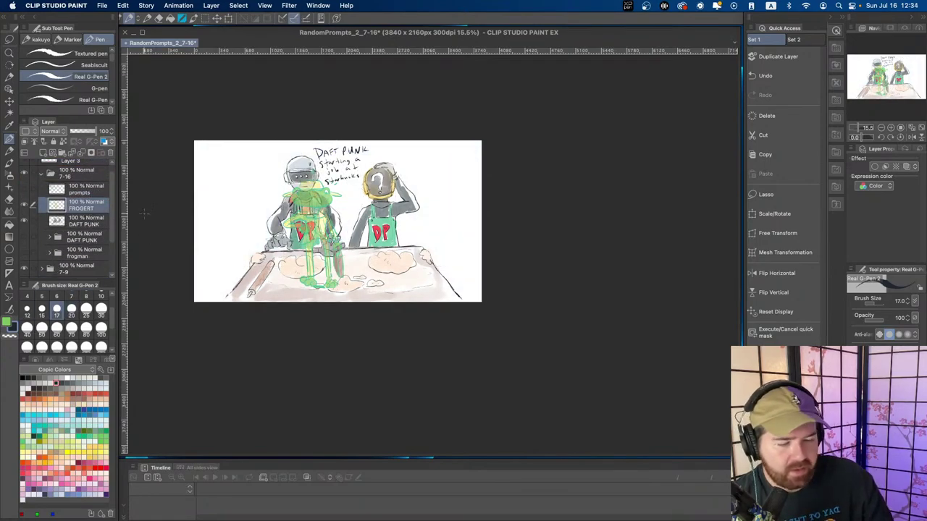
- Scale the merged DAFT PUNK layer down to little over half size and move it into the canvas's lower-left corner
{"action": "left_click", "coordinate": [83, 222]}
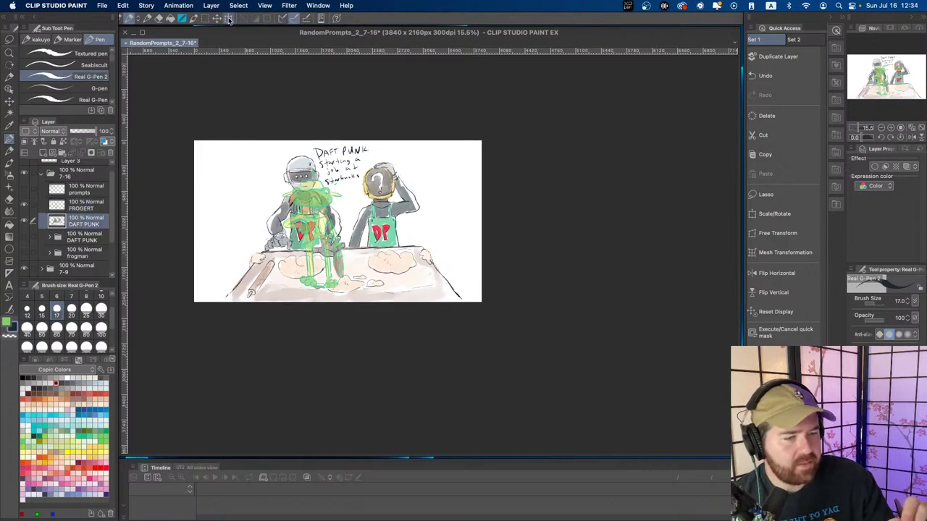
{"action": "key", "text": "super+t"}
{"action": "left_click_drag", "start_coordinate": [462, 147], "coordinate": [373, 196]}
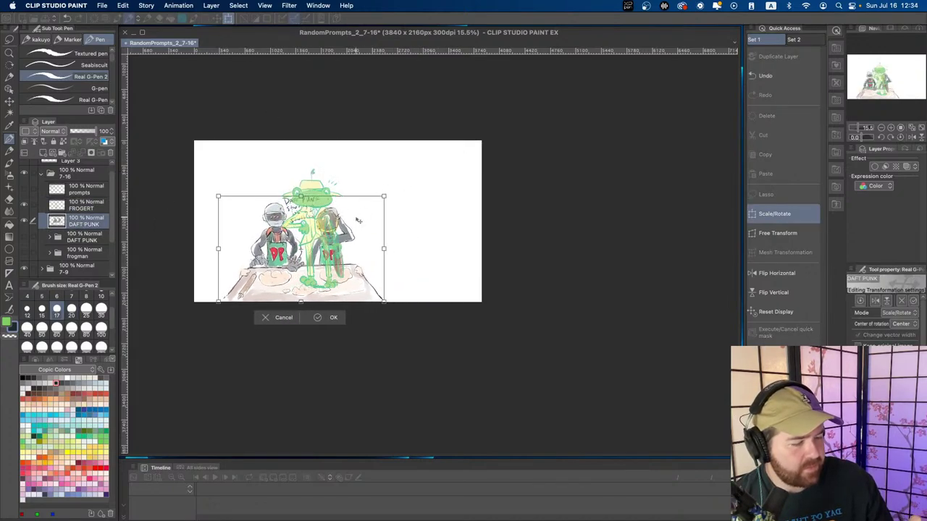
{"action": "mouse_move", "coordinate": [354, 230]}
{"action": "left_mouse_down"}
{"action": "mouse_move", "coordinate": [295, 236]}
{"action": "mouse_move", "coordinate": [310, 233]}
{"action": "left_mouse_up"}
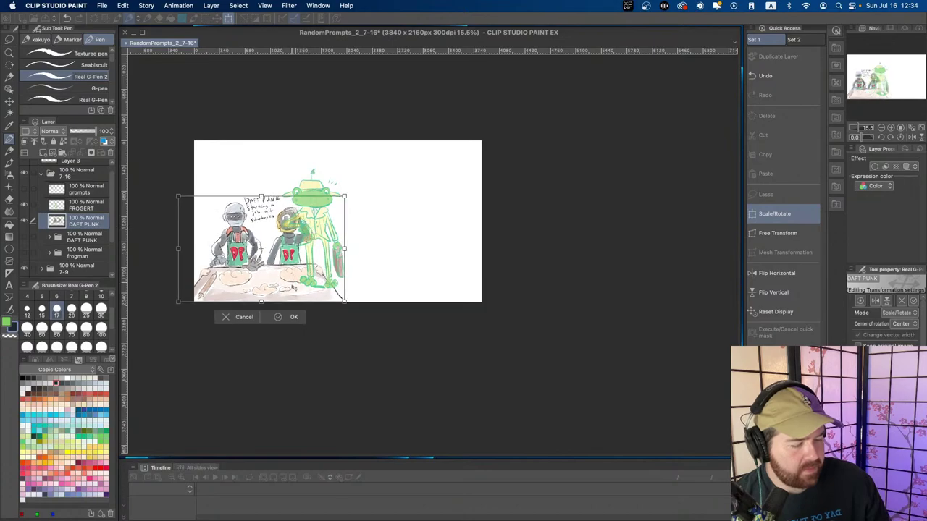
{"action": "key", "text": "Return"}
- Move the FROGERT layer into the blank area on the canvas's right side, clear of the baking scene
{"action": "left_click", "coordinate": [81, 207]}
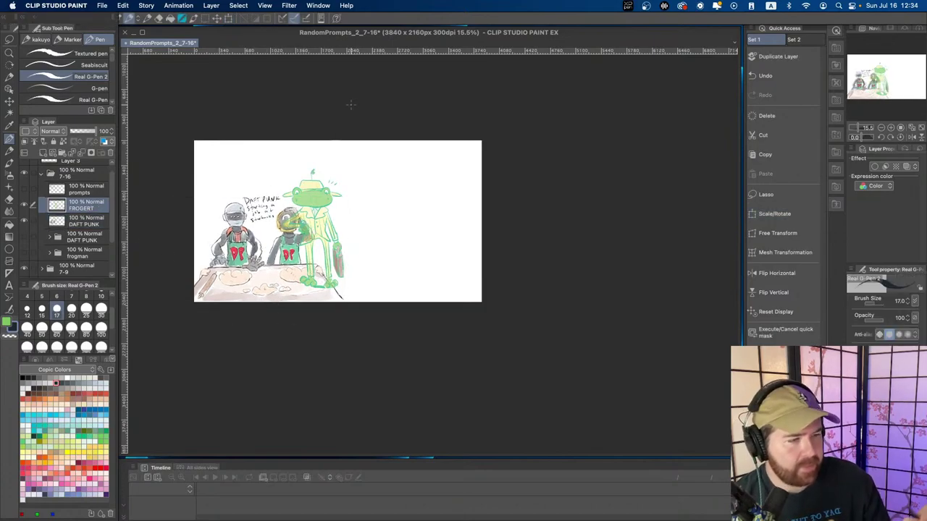
{"action": "left_click", "coordinate": [217, 18]}
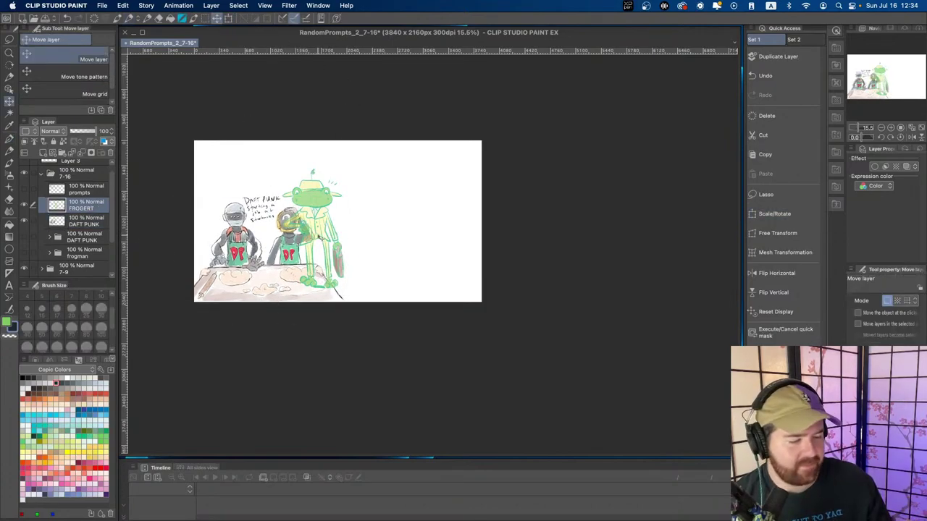
{"action": "left_click_drag", "start_coordinate": [320, 238], "coordinate": [402, 242]}
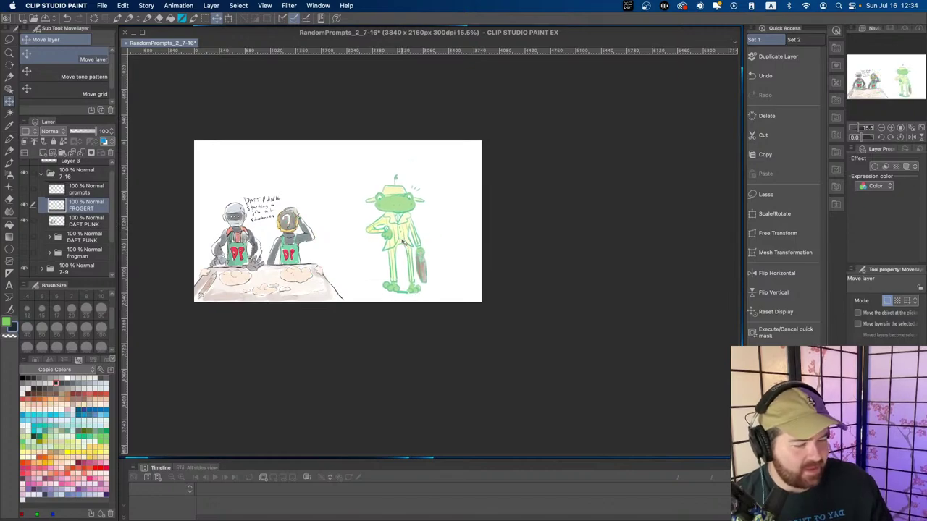
- Enlarge the merged DAFT PUNK layer from its lower-left corner until the table's edge nearly reaches the frog
{"action": "left_click", "coordinate": [82, 222]}
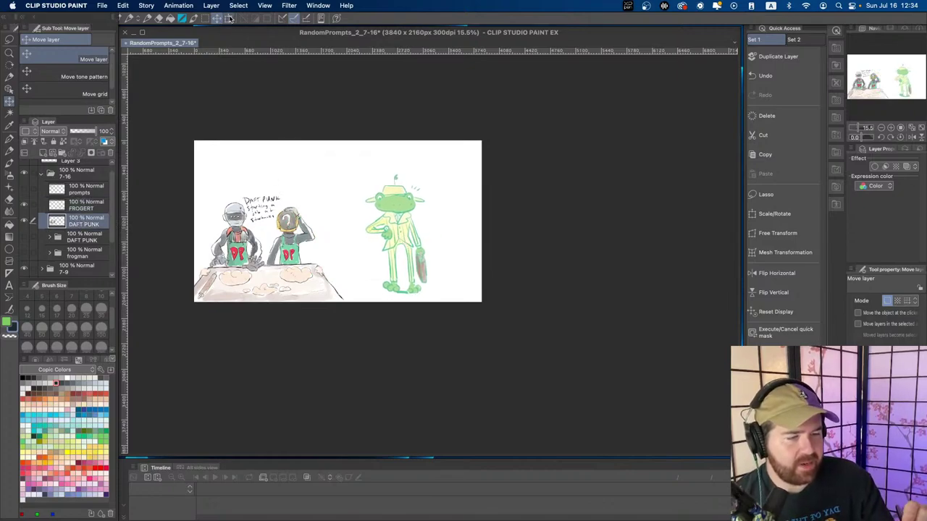
{"action": "key", "text": "super+t"}
{"action": "left_click_drag", "start_coordinate": [344, 186], "coordinate": [375, 165]}
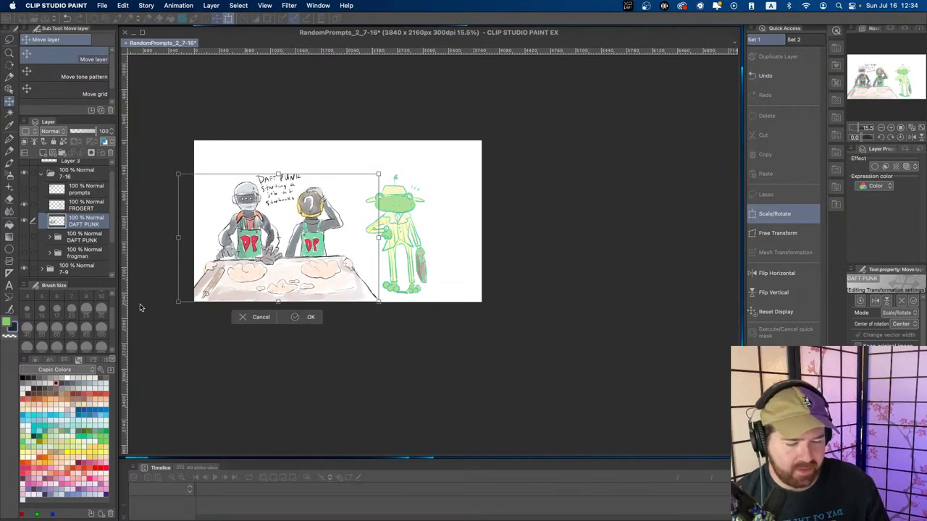
{"action": "key", "text": "Return"}
- Shift the FROGERT layer slightly further right and scale the frog up to nearly the full canvas height
{"action": "left_click", "coordinate": [85, 208]}
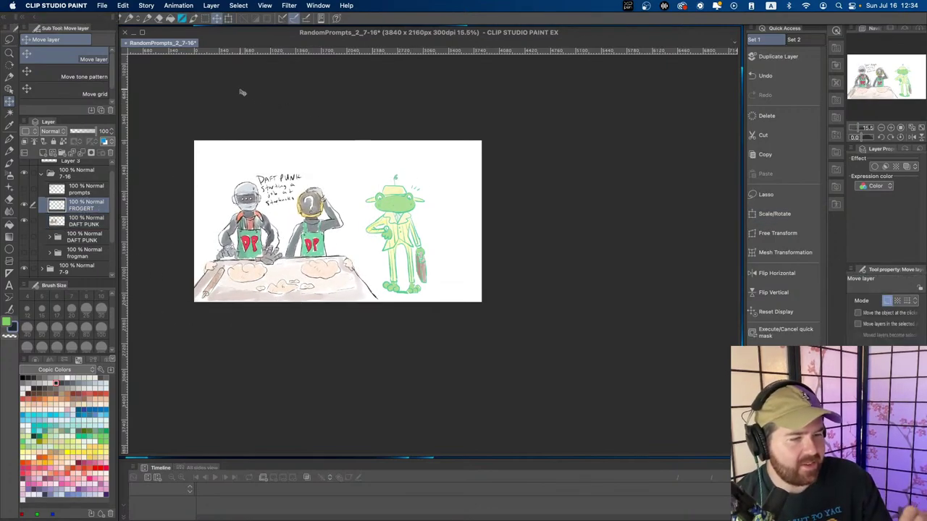
{"action": "left_click_drag", "start_coordinate": [413, 221], "coordinate": [428, 228]}
{"action": "key", "text": "super+t"}
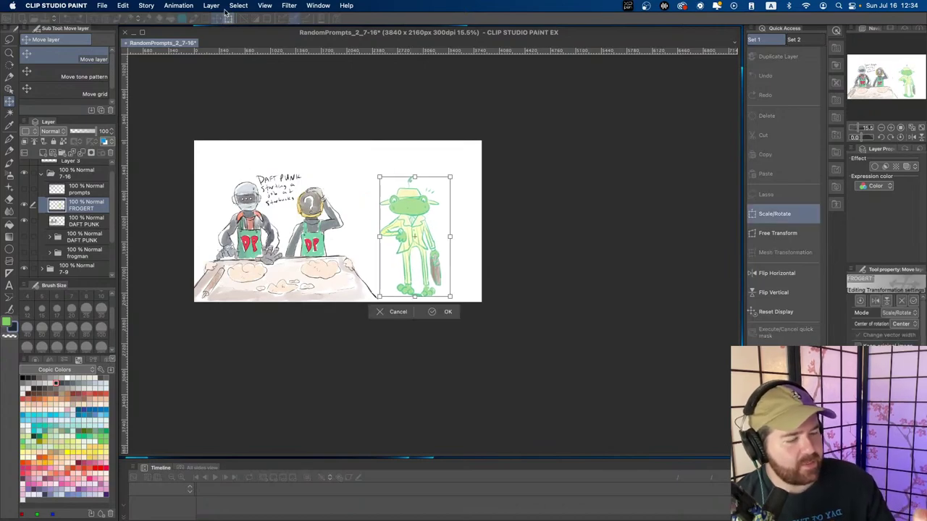
{"action": "left_click_drag", "start_coordinate": [451, 176], "coordinate": [468, 146]}
{"action": "left_click_drag", "start_coordinate": [451, 235], "coordinate": [446, 238]}
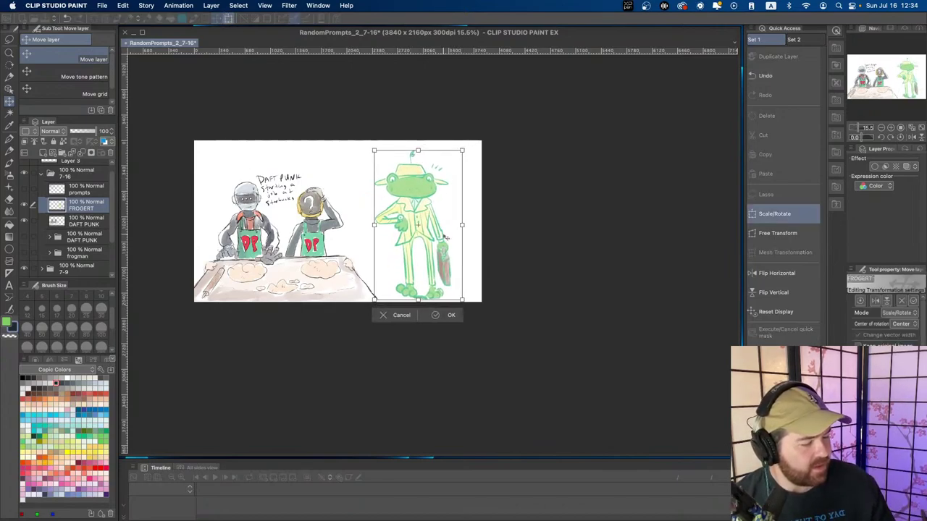
{"action": "left_click", "coordinate": [448, 313]}
- Save the RandomPrompts_2_7-16 drawing with both sketches arranged side by side
{"action": "left_click_drag", "start_coordinate": [425, 293], "coordinate": [425, 277]}
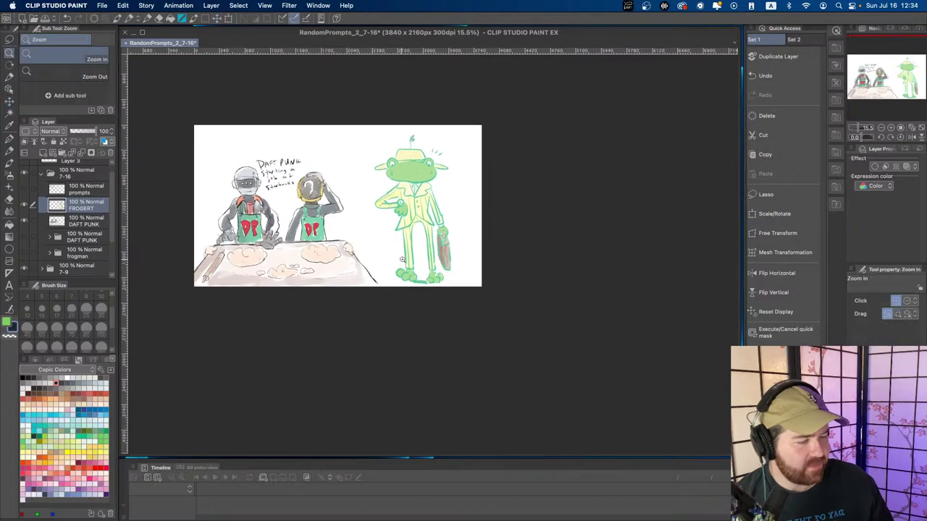
{"action": "left_click_drag", "start_coordinate": [379, 241], "coordinate": [396, 302]}
{"action": "scroll", "coordinate": [396, 303], "scroll_direction": "down", "scroll_amount": 3}
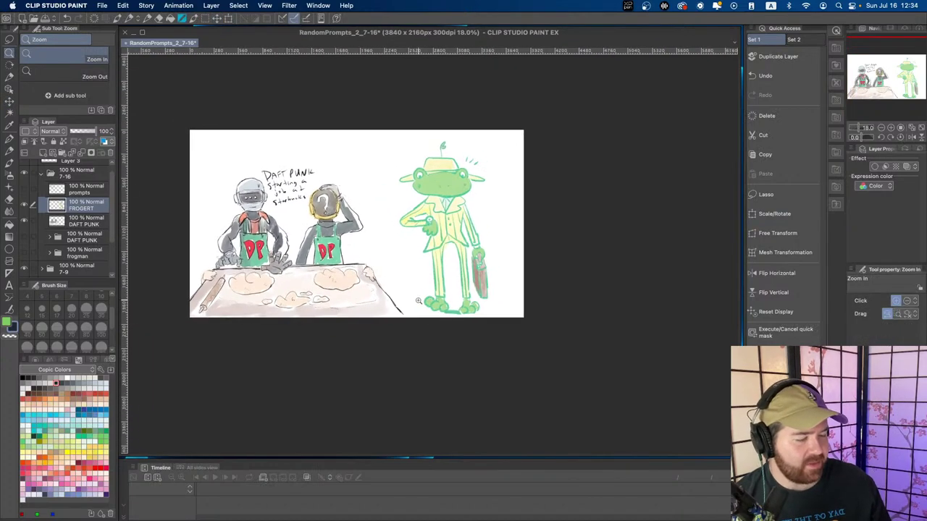
{"action": "scroll", "coordinate": [417, 301], "scroll_direction": "up", "scroll_amount": 2}
{"action": "scroll", "coordinate": [402, 307], "scroll_direction": "up", "scroll_amount": 3}
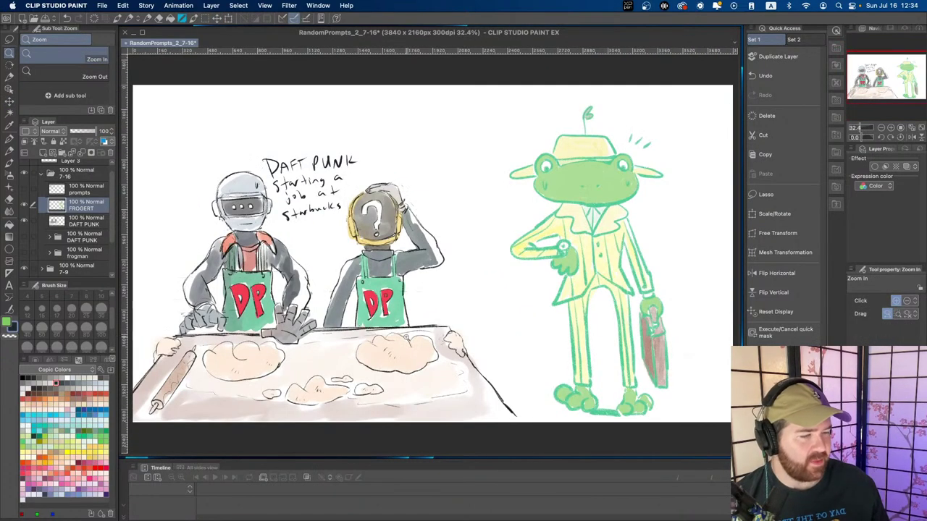
{"action": "key", "text": "super+s"}
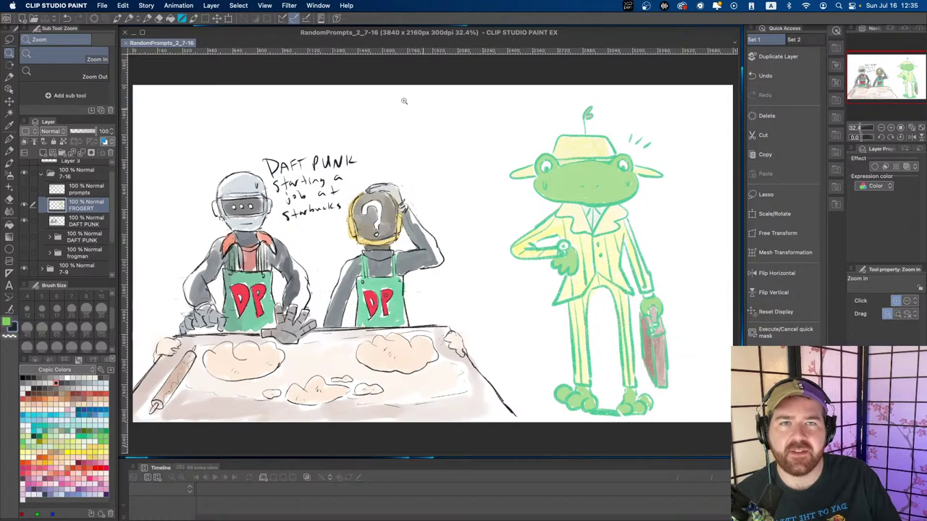
{"action": "left_click_drag", "start_coordinate": [239, 181], "coordinate": [227, 181]}
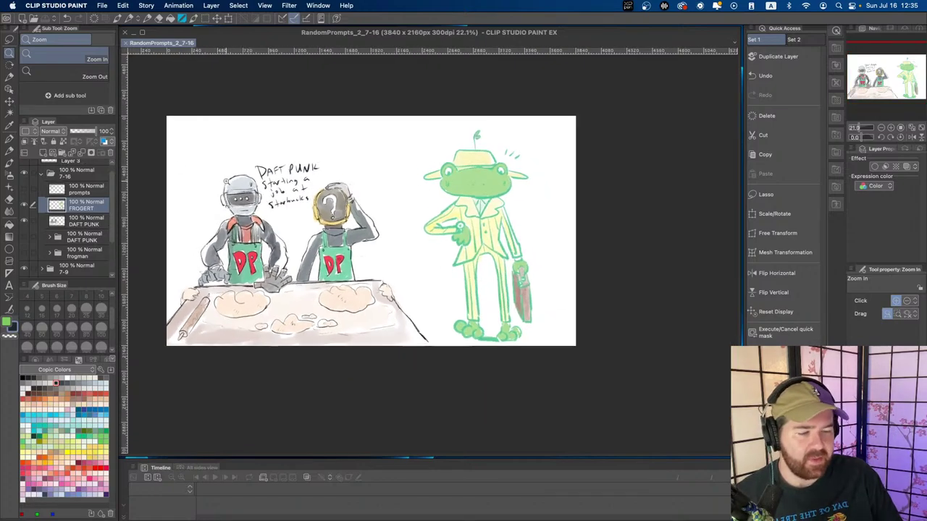